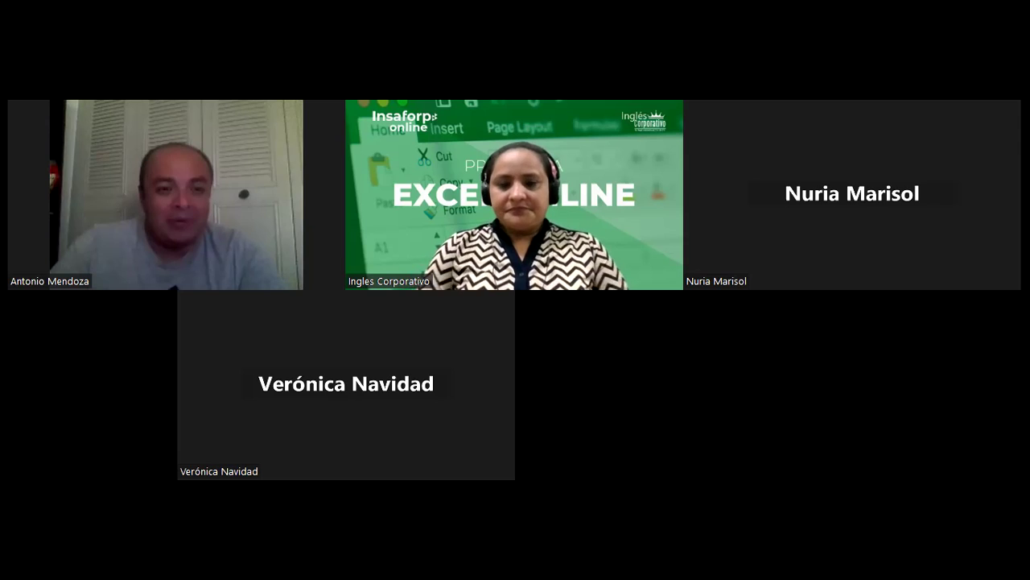
# Switch back to the shared course lesson page '4.7 - Modificaciones en las tablas' with Alt+Tab
pyautogui.hotkey('alt', 'Tab')
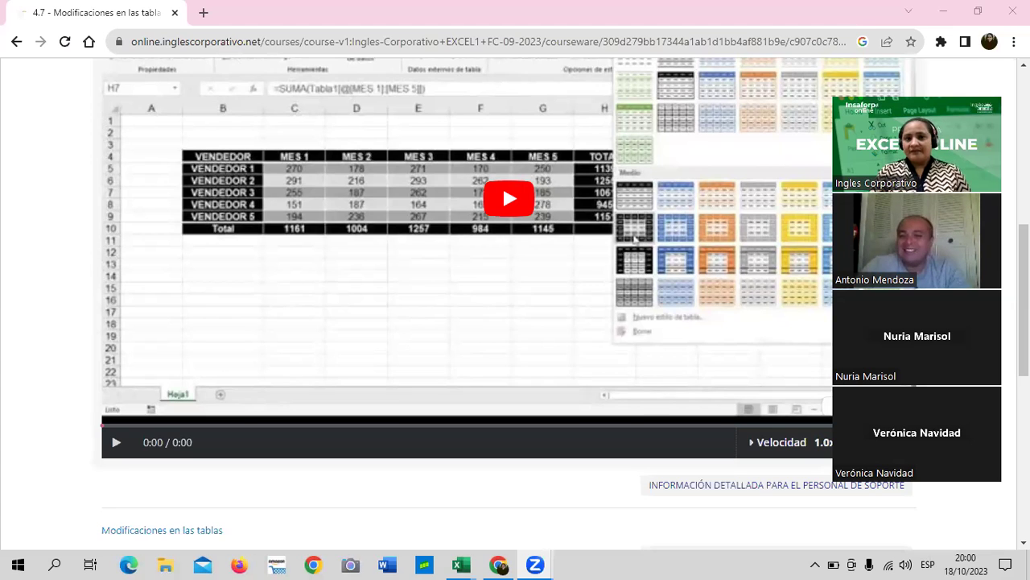
pyautogui.click(667, 166)
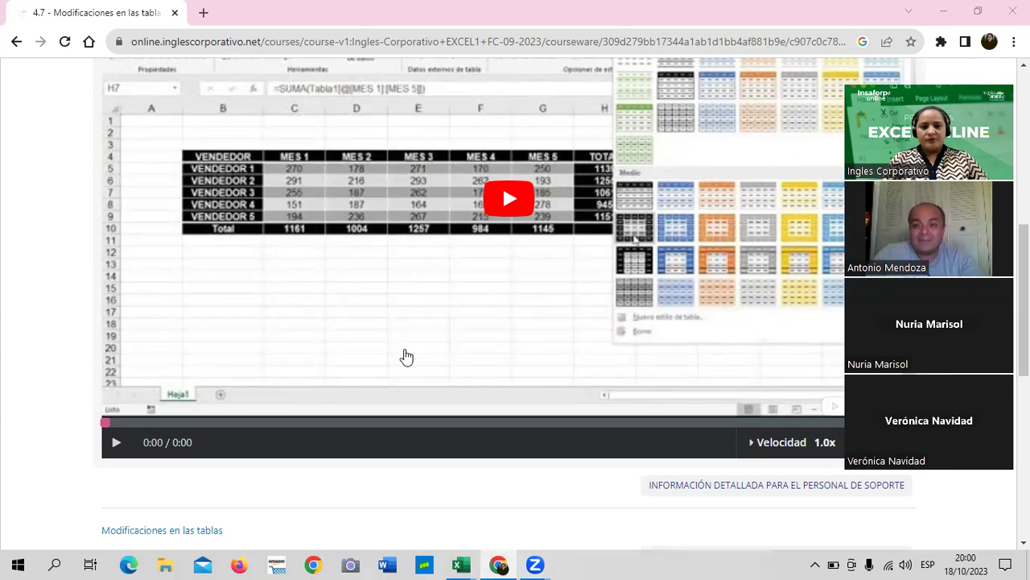
pyautogui.scroll(3, 559, 366)
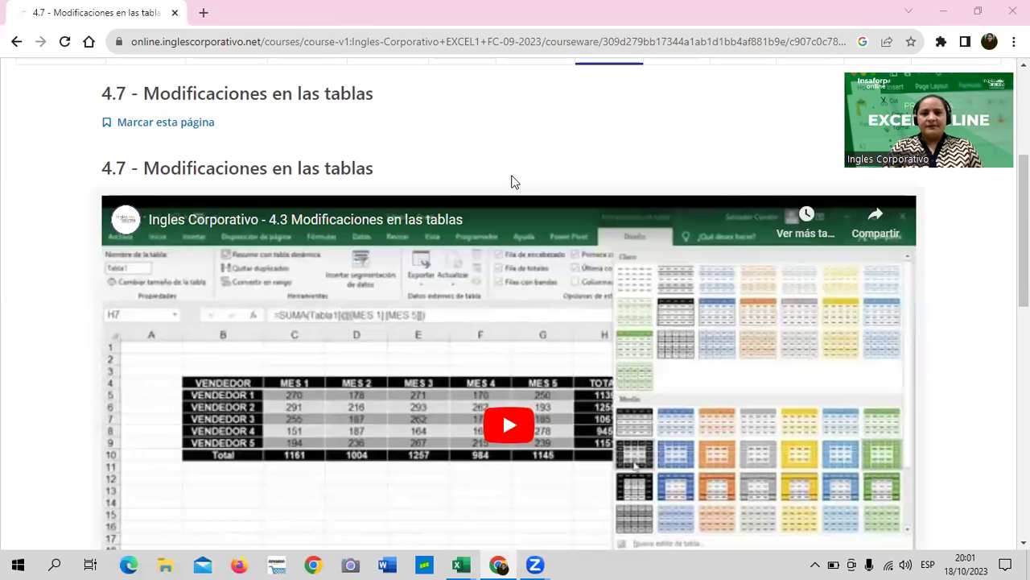
pyautogui.scroll(2, 515, 182)
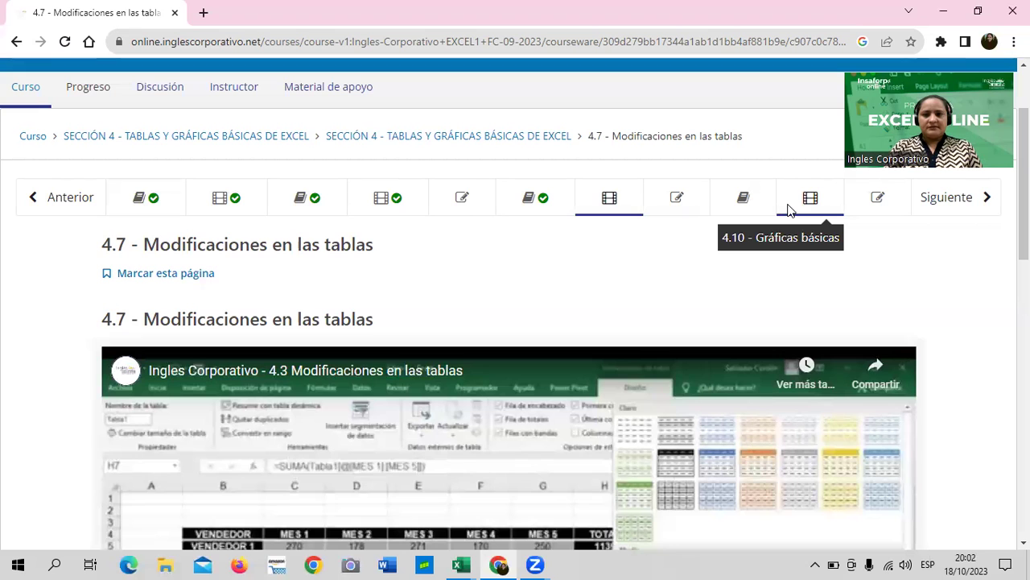
# Glance at the 4.10 Gráficas básicas lesson, then open the 4.6 Objetivo de la lección page
pyautogui.click(788, 209)
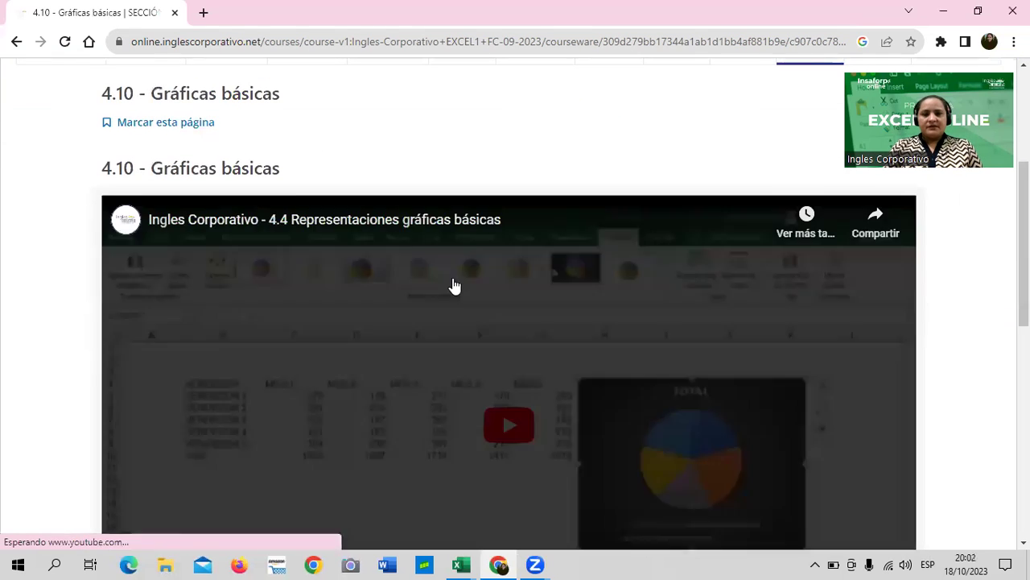
pyautogui.scroll(-3, 207, 410)
pyautogui.scroll(2, 346, 421)
pyautogui.scroll(1, 356, 419)
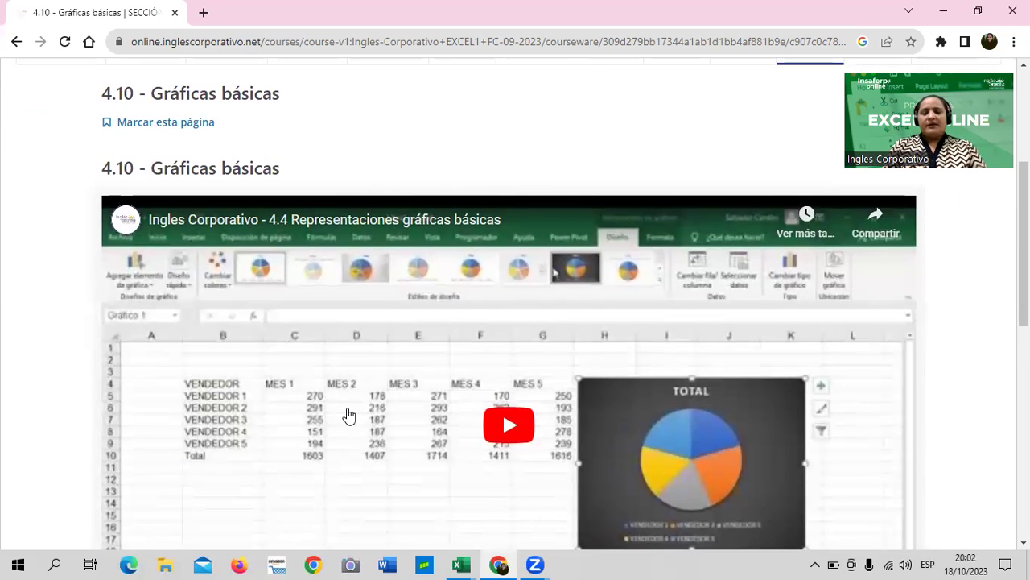
pyautogui.scroll(1, 346, 412)
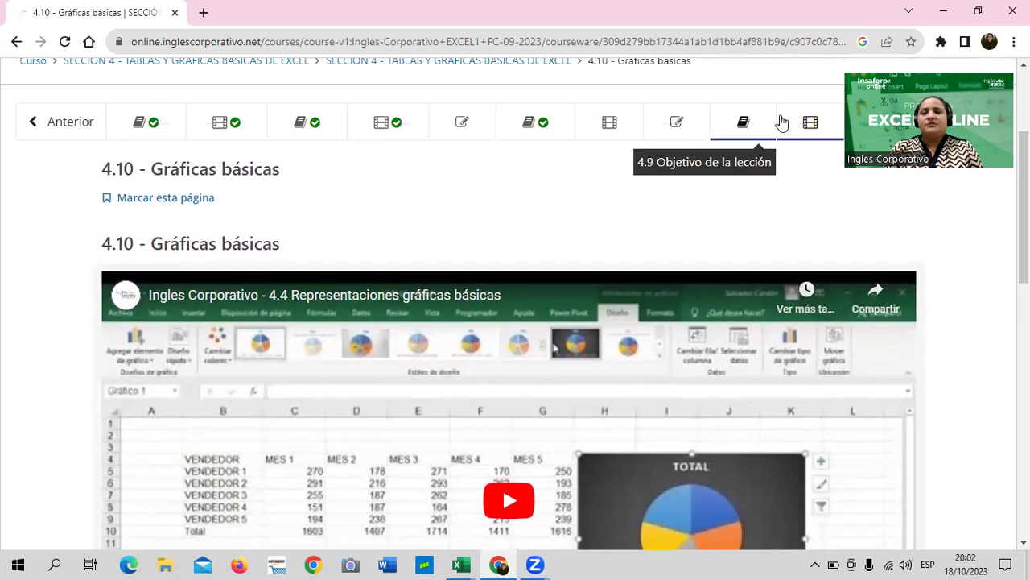
pyautogui.click(560, 133)
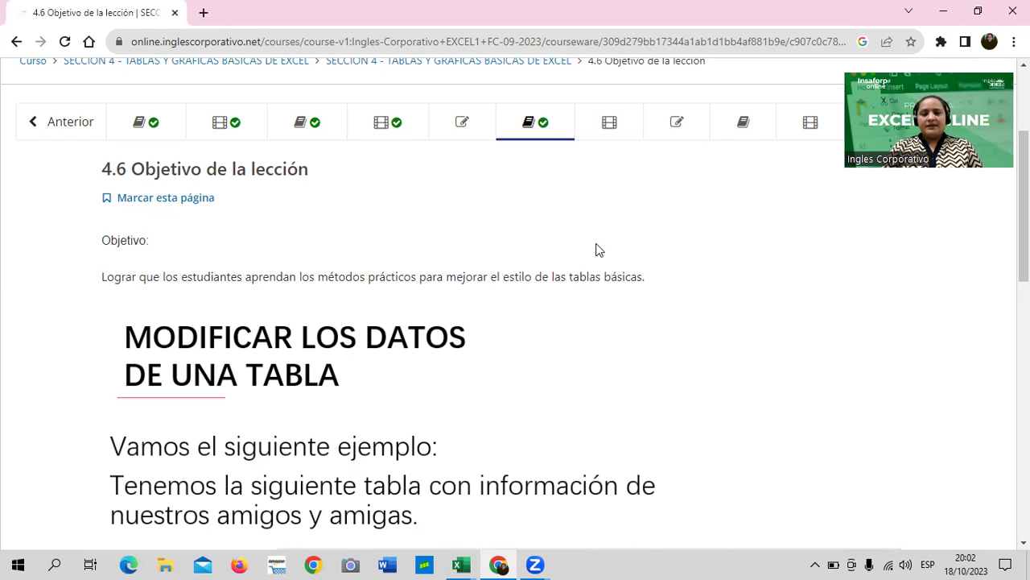
# Scroll down and back up through the 4.6 lesson on modifying table data
pyautogui.scroll(-3, 472, 328)
pyautogui.scroll(-2, 473, 330)
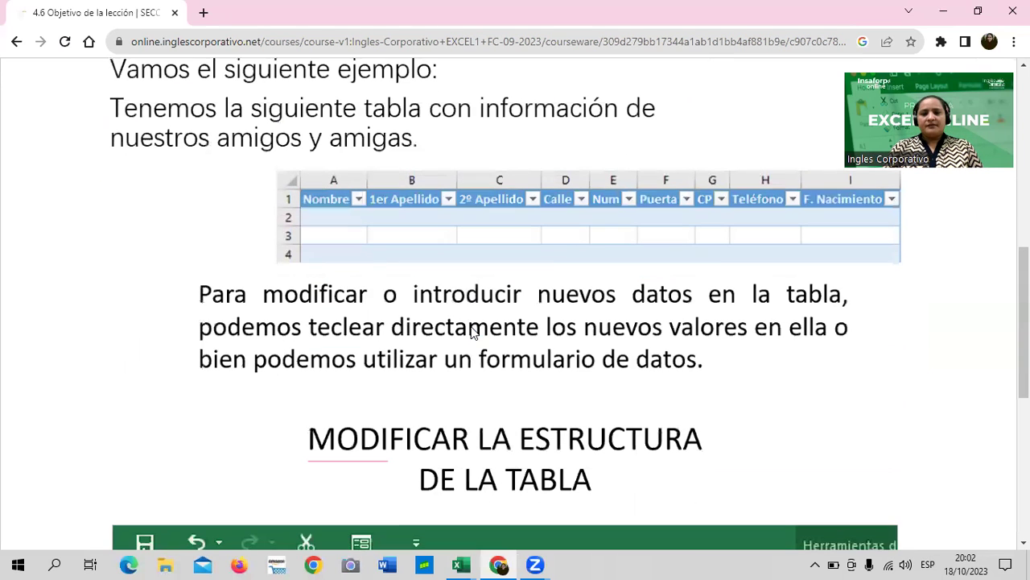
pyautogui.scroll(-2, 473, 331)
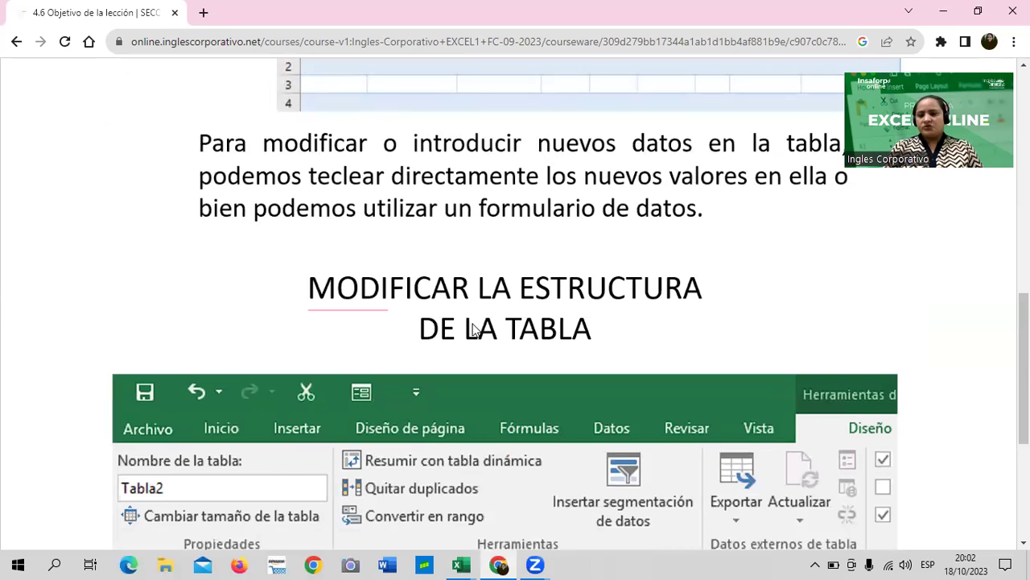
pyautogui.scroll(-2, 474, 330)
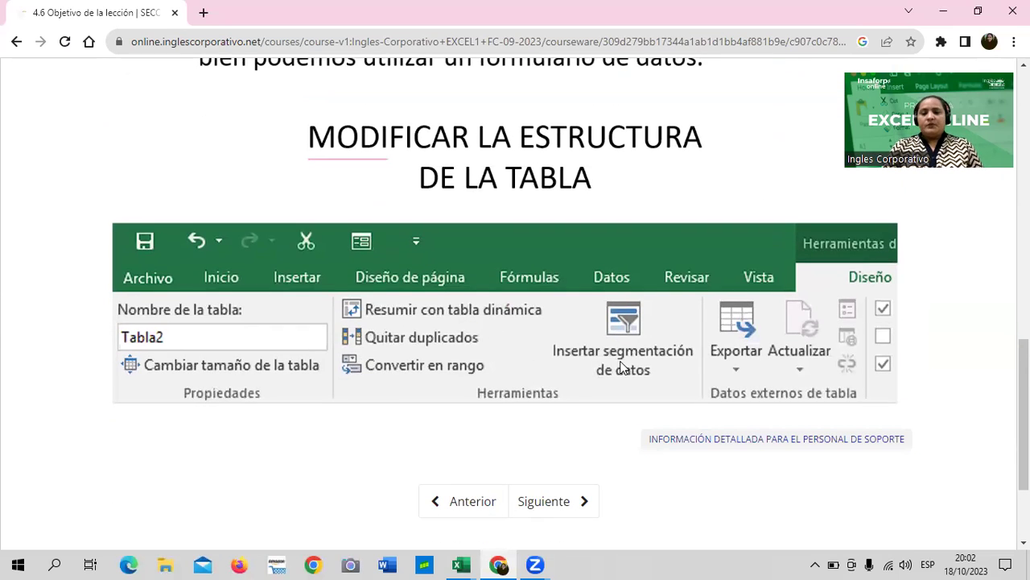
pyautogui.scroll(3, 605, 332)
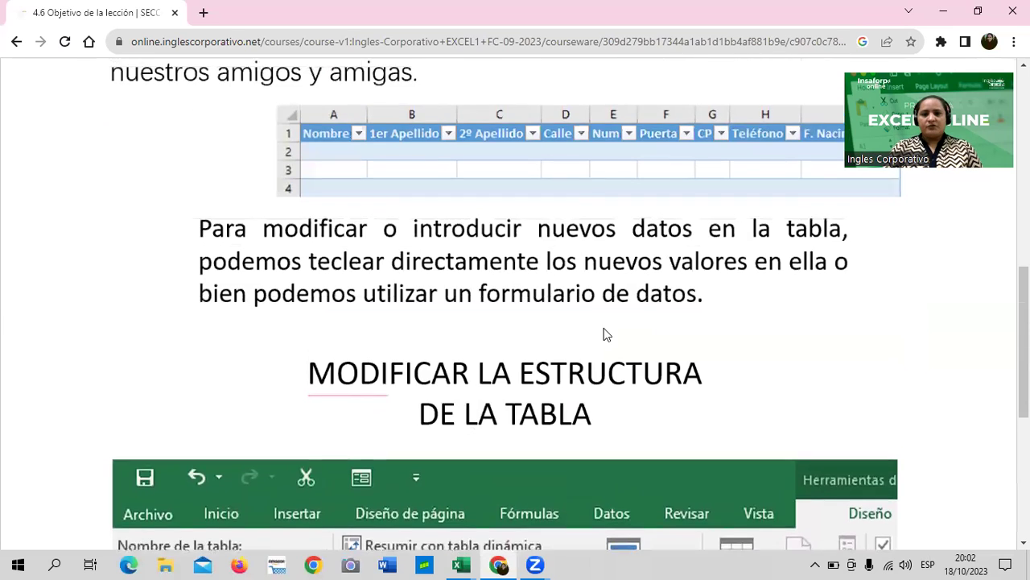
pyautogui.scroll(3, 606, 334)
pyautogui.scroll(2, 605, 334)
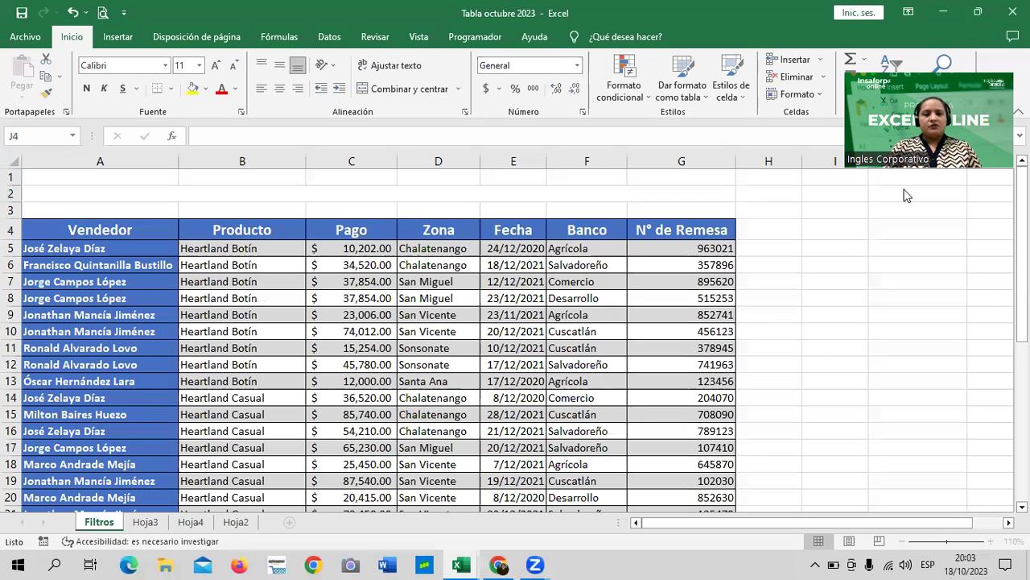
# Select a cell in the Filtros sales table and browse the Diseño de tabla styles without applying one
pyautogui.scroll(-1, 213, 269)
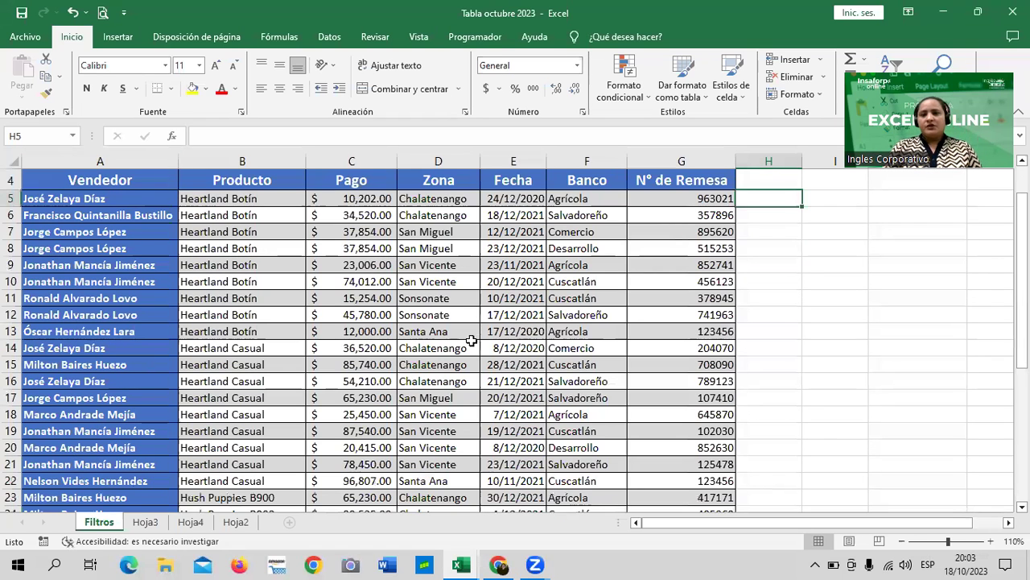
pyautogui.click(426, 301)
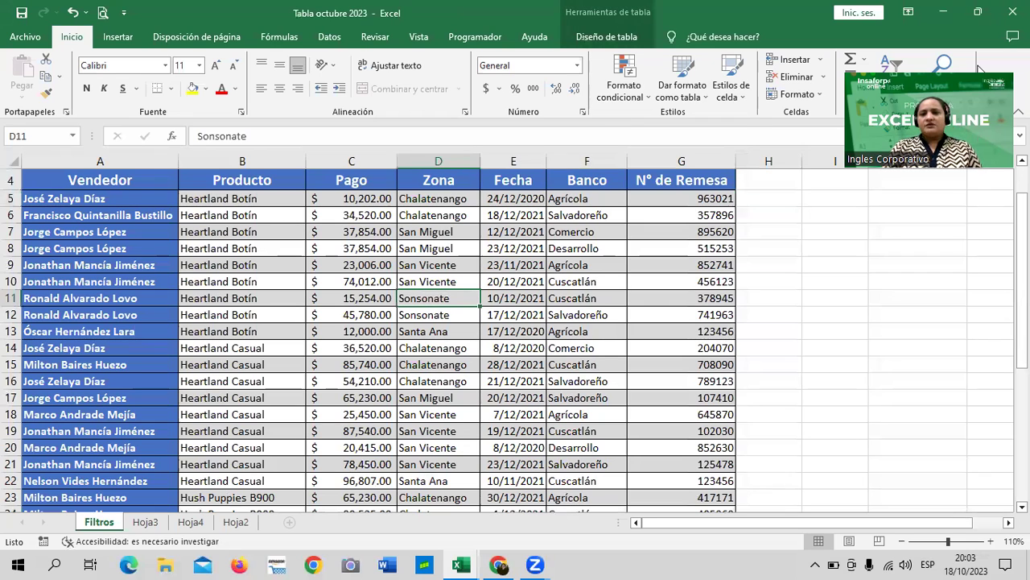
pyautogui.click(629, 38)
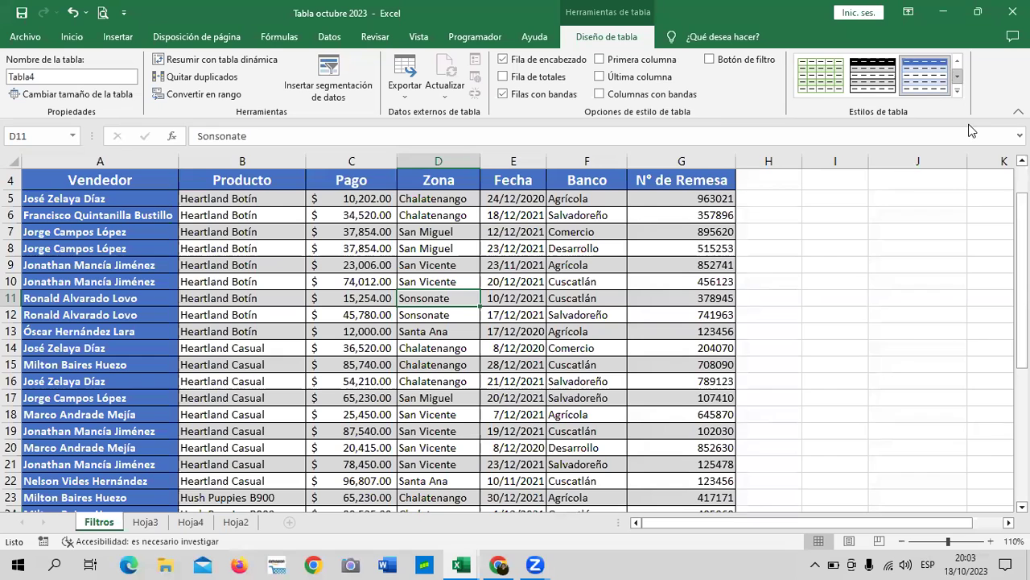
pyautogui.click(957, 90)
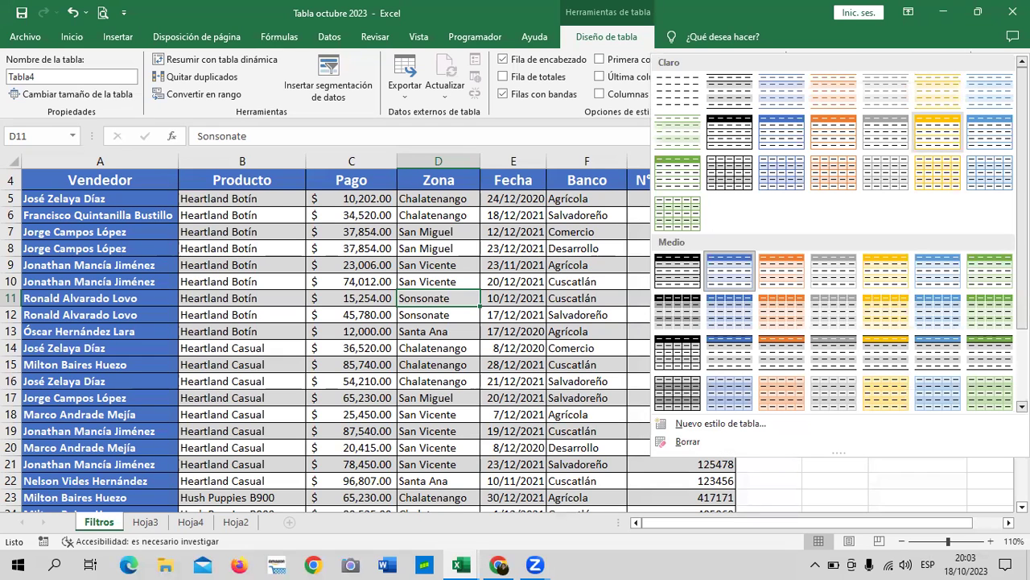
pyautogui.scroll(-3, 837, 234)
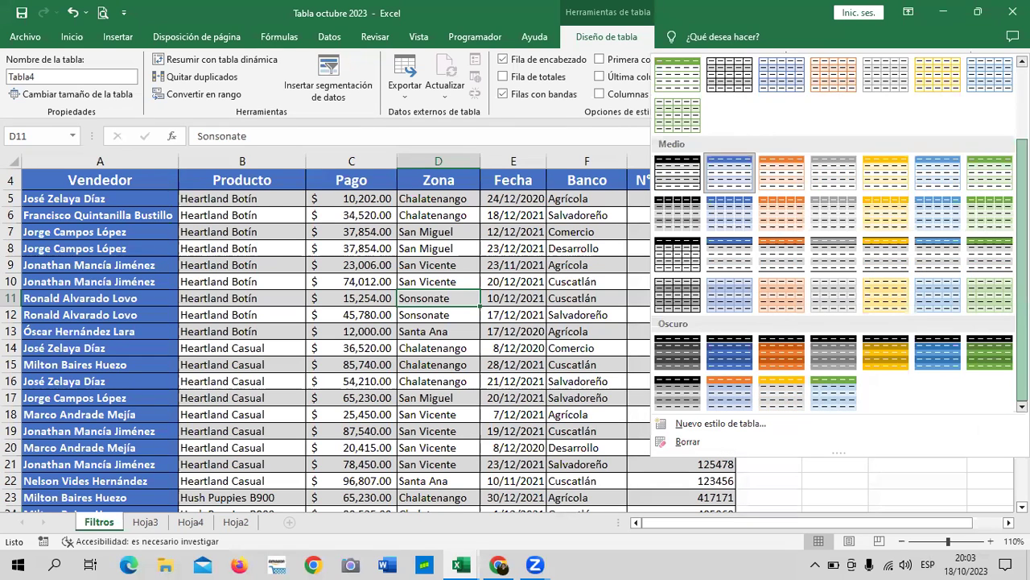
pyautogui.scroll(3, 837, 234)
pyautogui.click(441, 330)
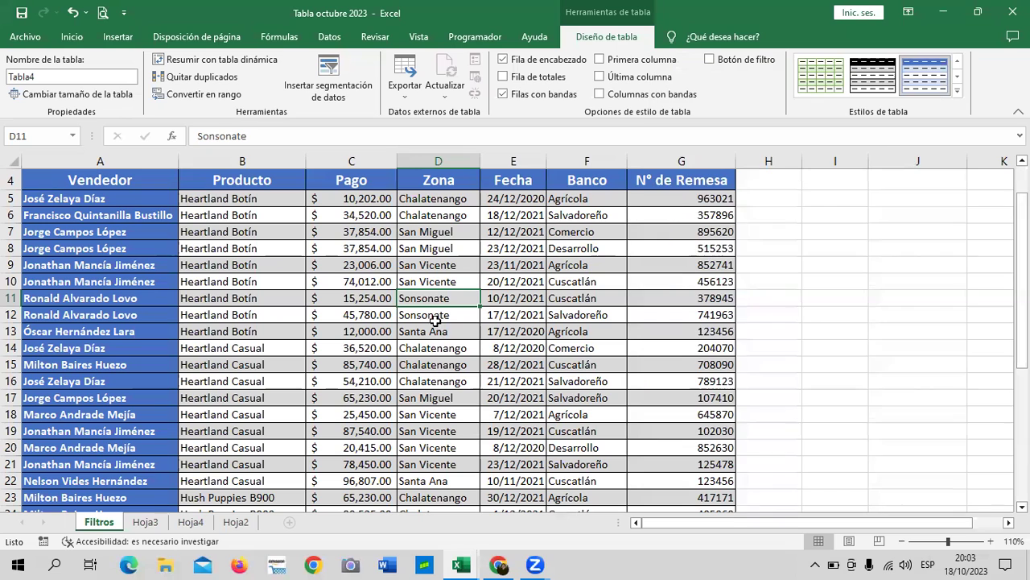
pyautogui.click(436, 316)
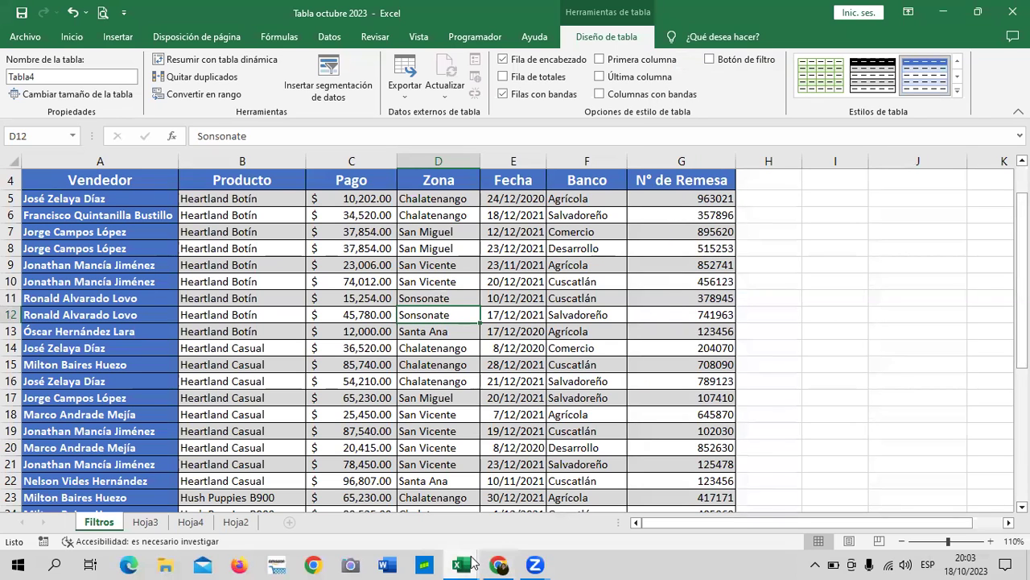
pyautogui.moveTo(473, 562)
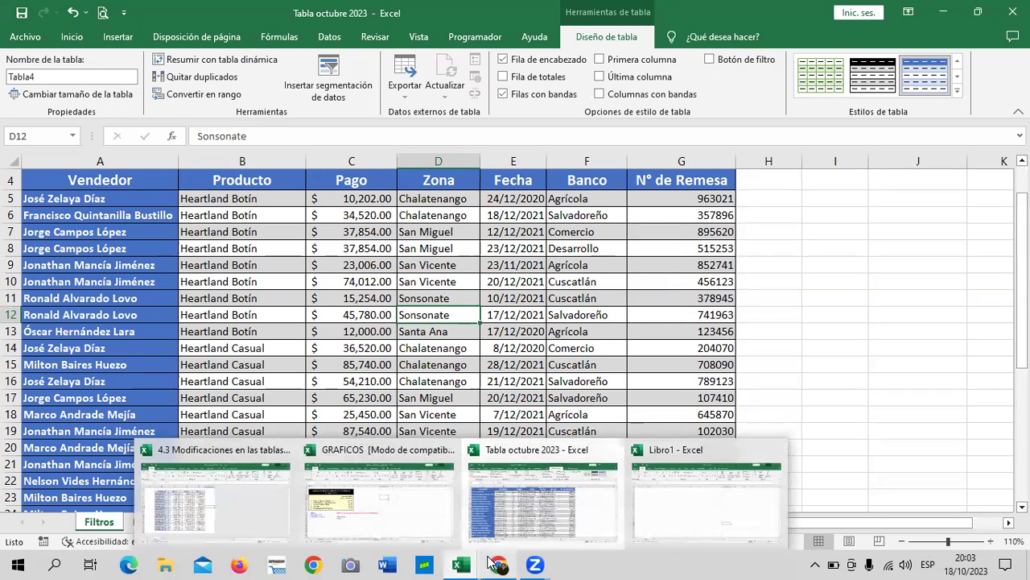
# Return to the course page in Chrome and scroll to the 'Modificar la estructura de la tabla' section
pyautogui.click(530, 449)
pyautogui.scroll(-1, 371, 407)
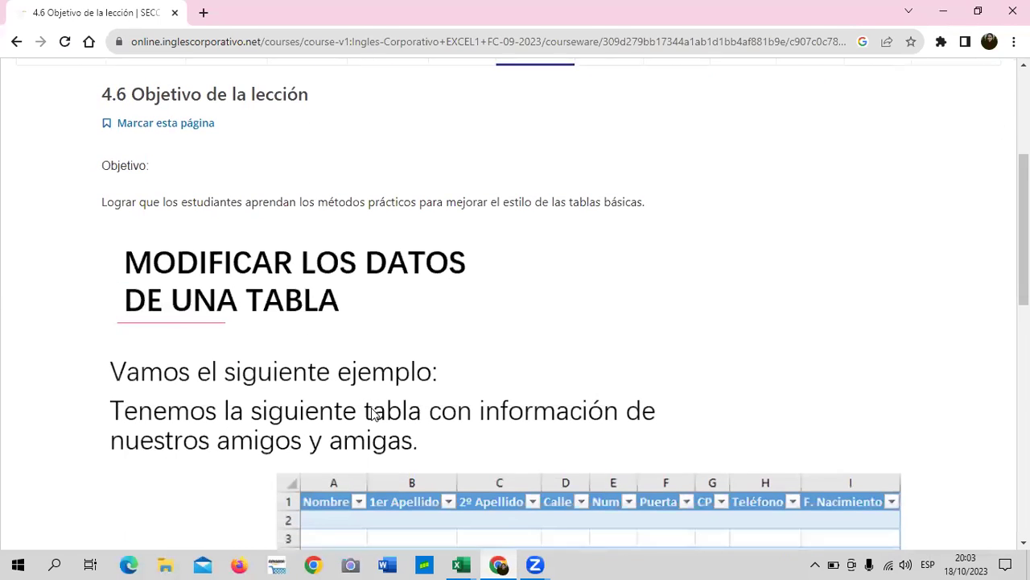
pyautogui.scroll(-1, 373, 413)
pyautogui.scroll(-1, 373, 413)
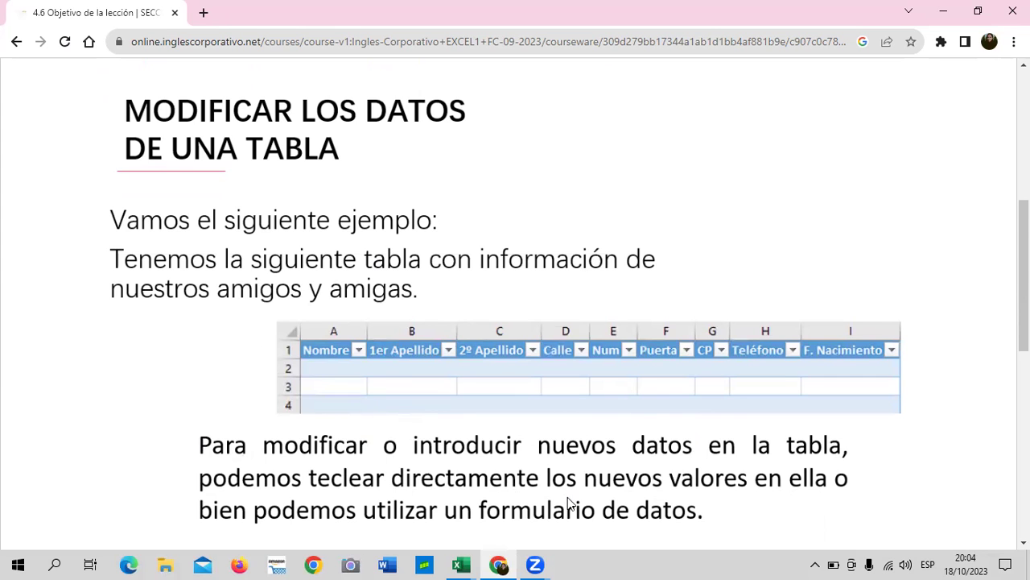
pyautogui.scroll(-3, 556, 483)
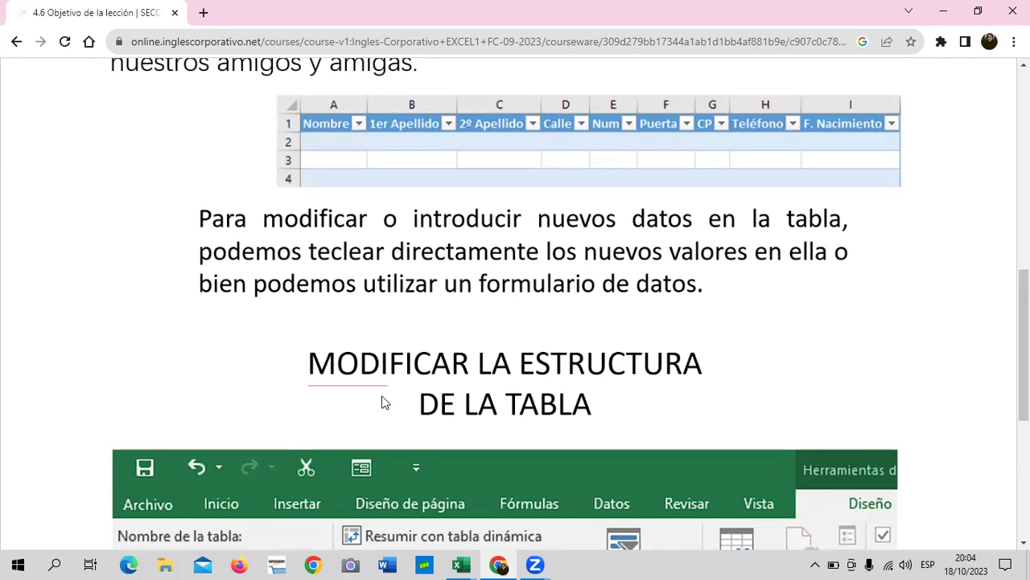
pyautogui.scroll(-2, 386, 398)
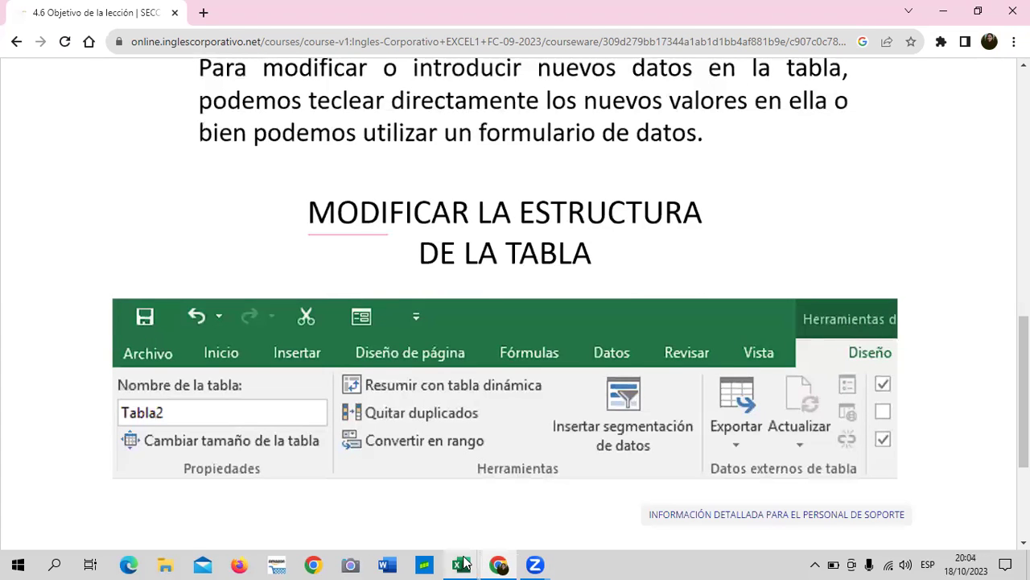
# Bring Tabla octubre 2023 forward, look over the Hoja2 and Hoja4 sheets, then return to Filtros
pyautogui.moveTo(463, 564)
pyautogui.click(537, 522)
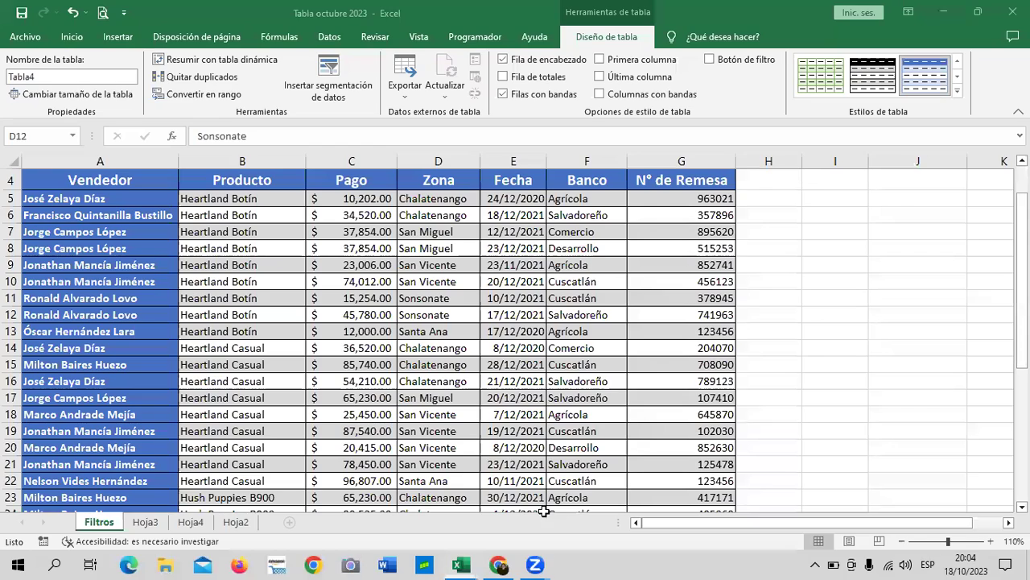
pyautogui.click(232, 523)
pyautogui.click(194, 521)
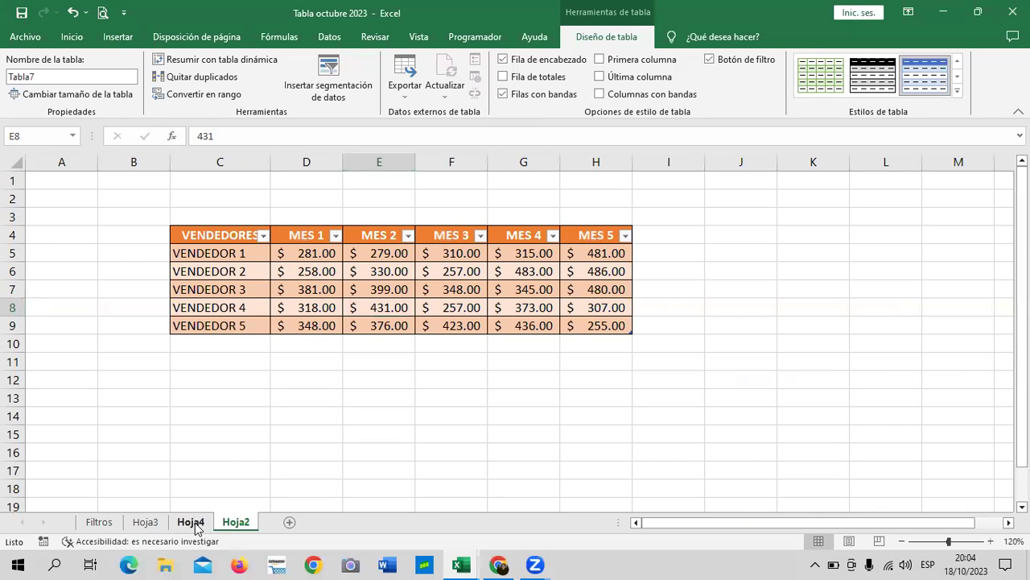
pyautogui.moveTo(386, 251)
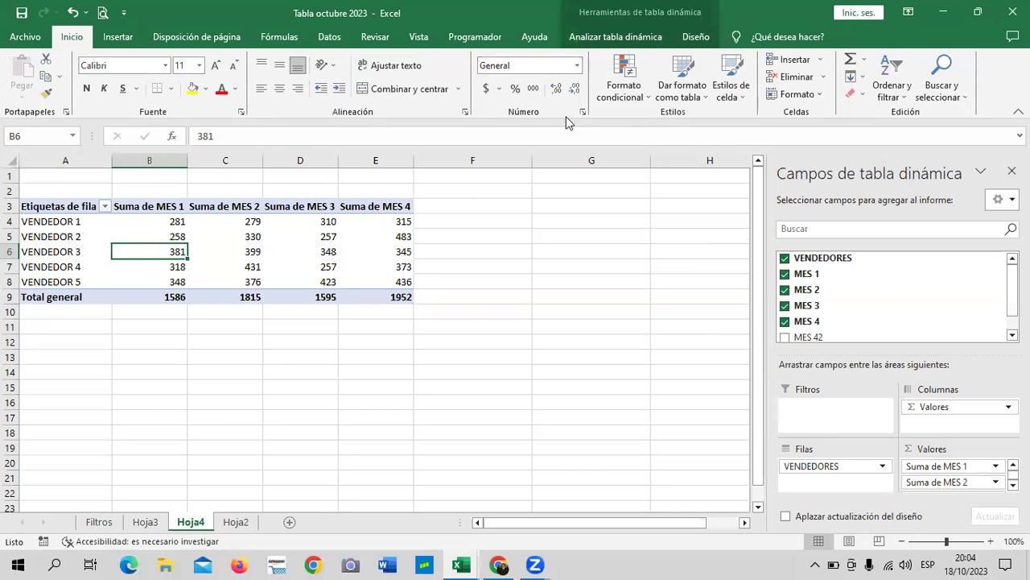
pyautogui.click(100, 523)
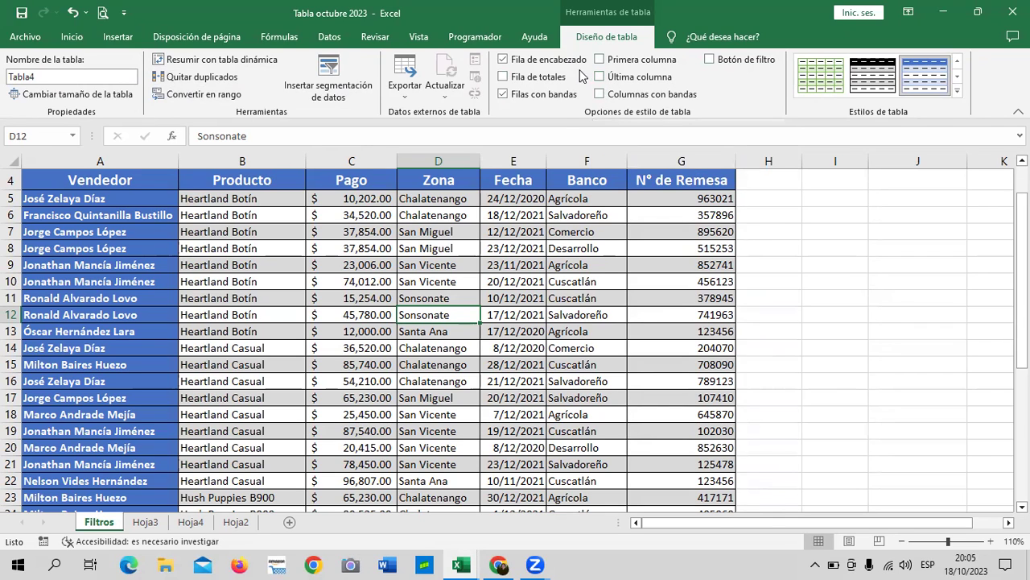
# Turn the table's header row off and back on, and hide its filter buttons
pyautogui.click(503, 59)
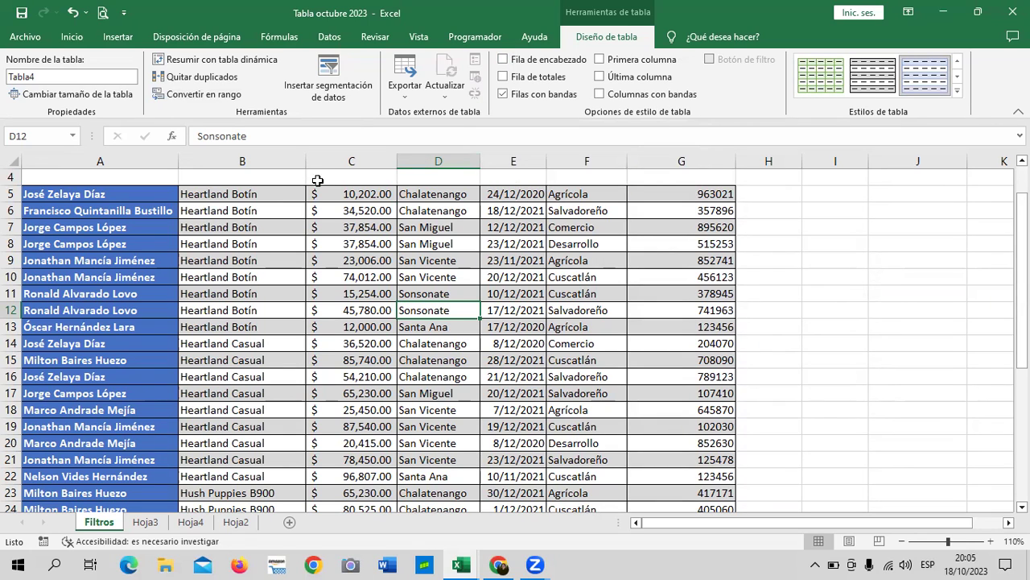
pyautogui.click(440, 194)
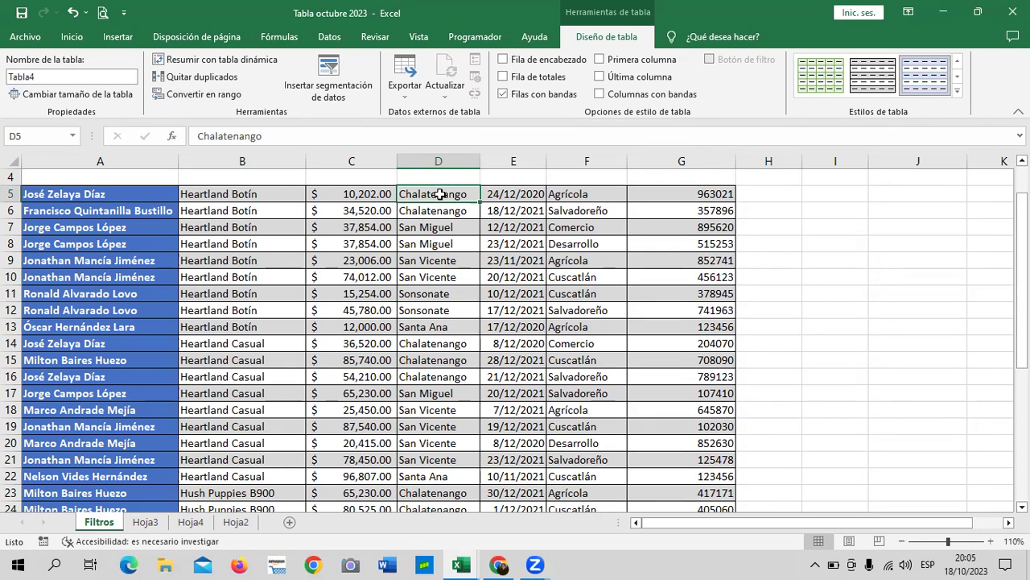
pyautogui.click(504, 60)
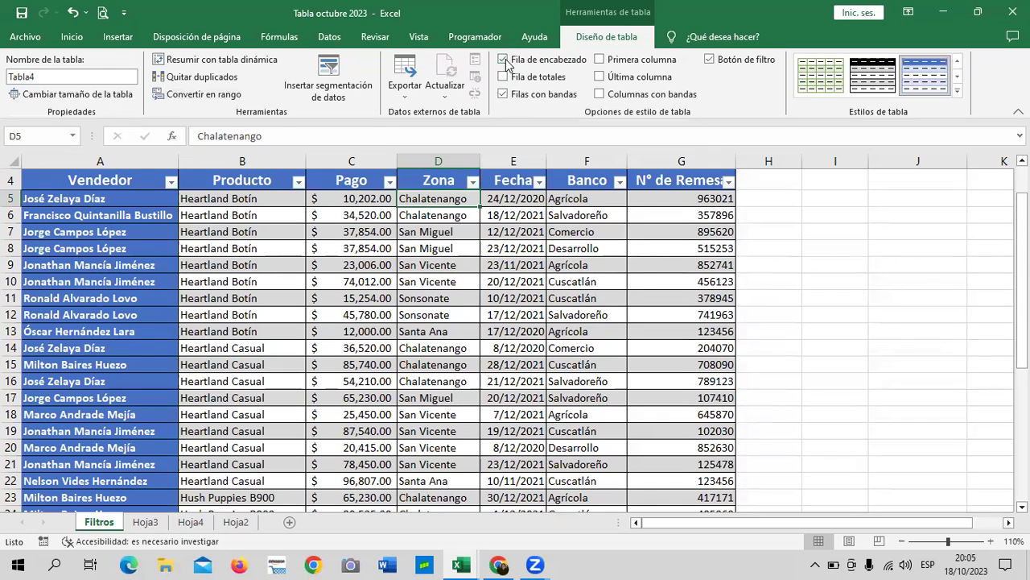
pyautogui.click(709, 60)
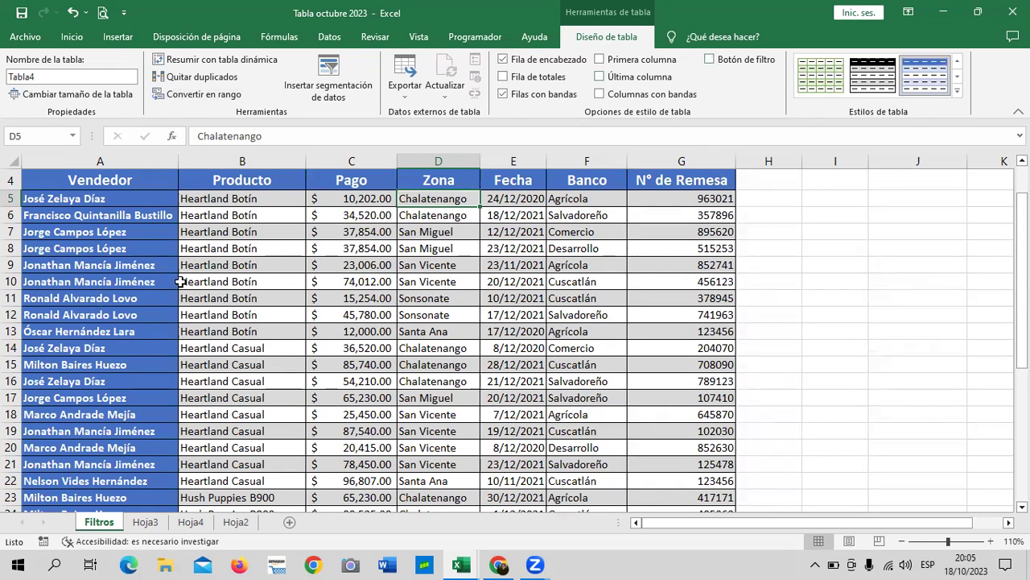
# Open the Insertar segmentación de datos dialog for Tabla4
pyautogui.scroll(1, 304, 294)
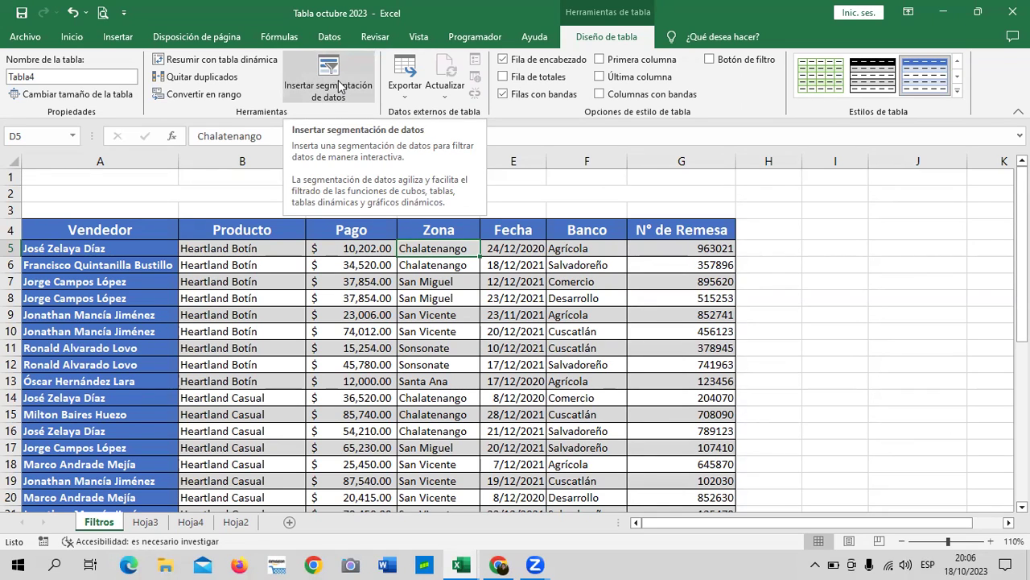
pyautogui.scroll(-1, 404, 275)
pyautogui.scroll(-3, 401, 393)
pyautogui.scroll(-3, 401, 393)
pyautogui.scroll(5, 401, 393)
pyautogui.scroll(-6, 400, 393)
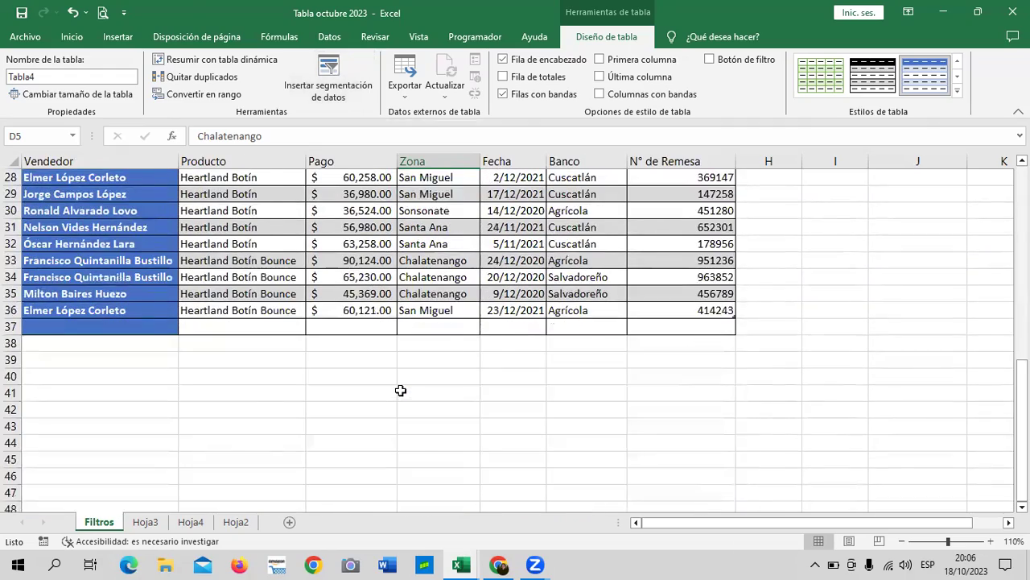
pyautogui.scroll(6, 400, 393)
pyautogui.scroll(3, 378, 346)
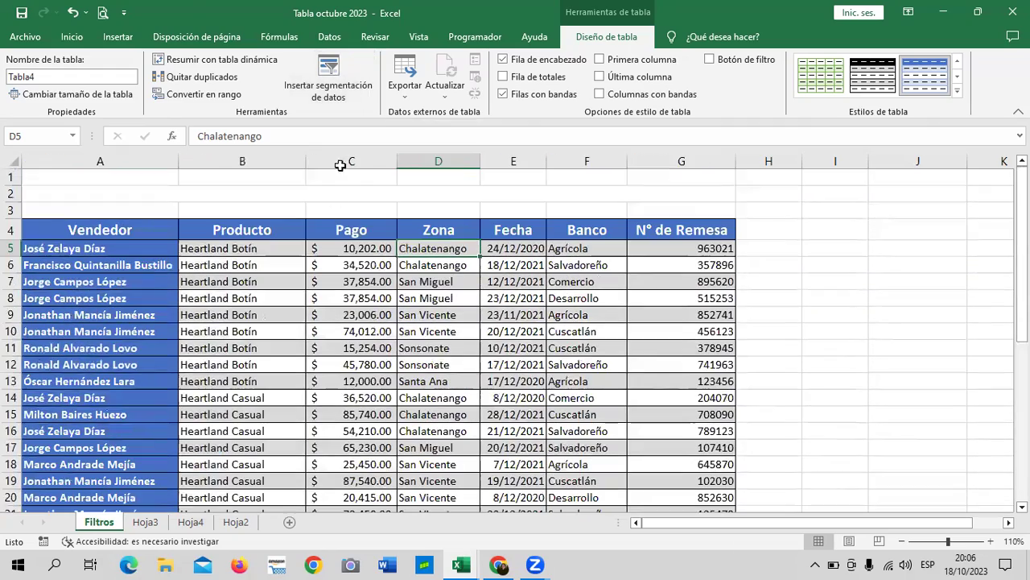
pyautogui.click(327, 71)
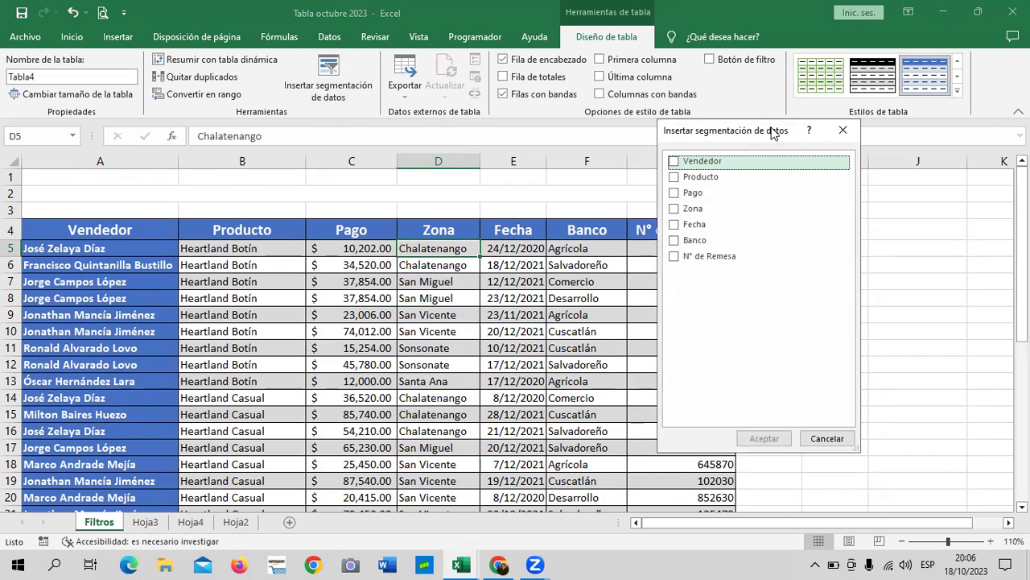
# Move the column list aside, check Vendedor, Pago and Zona, and accept to add the slicers
pyautogui.moveTo(771, 132); pyautogui.dragTo(314, 111)
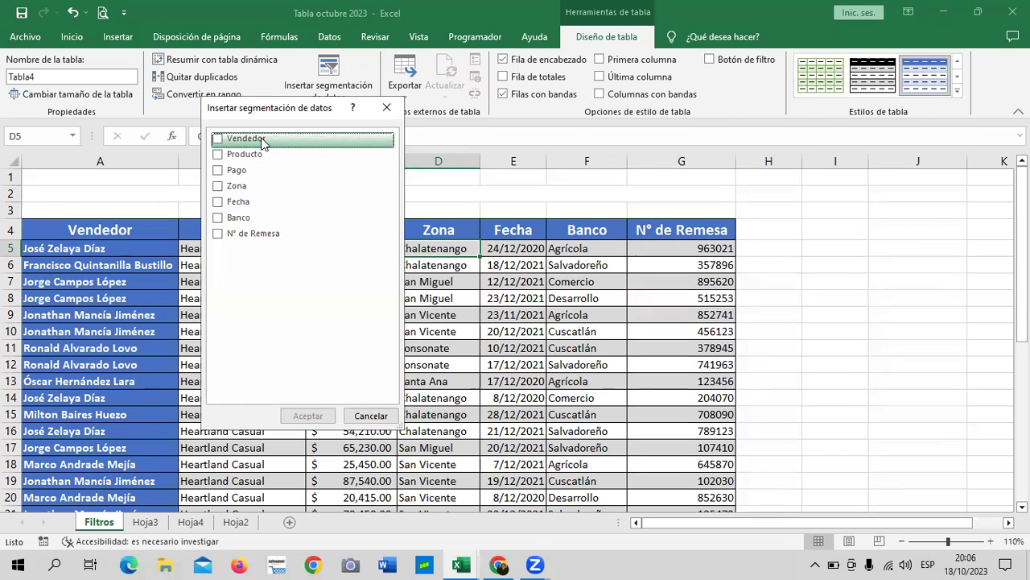
pyautogui.click(216, 145)
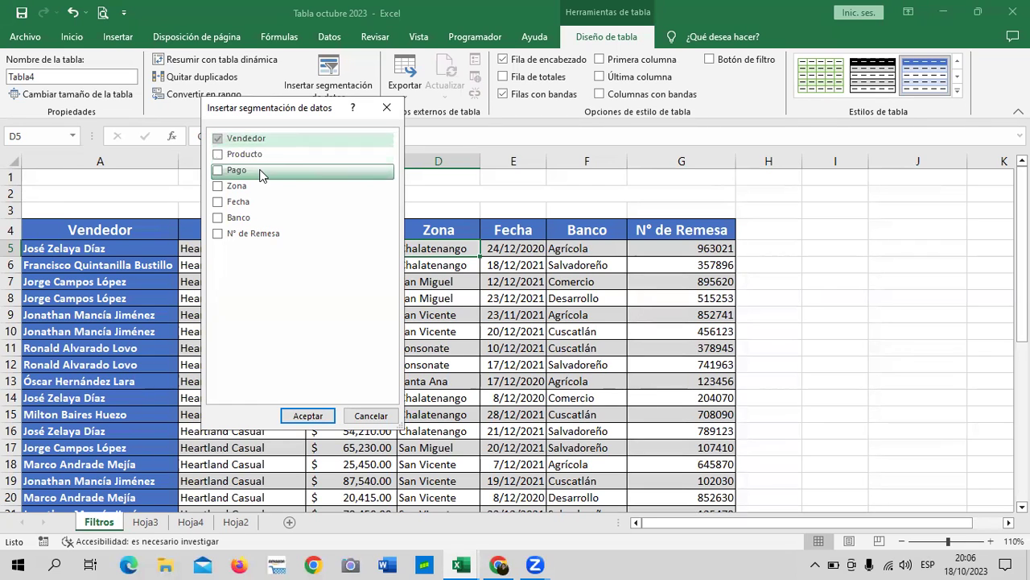
pyautogui.click(219, 172)
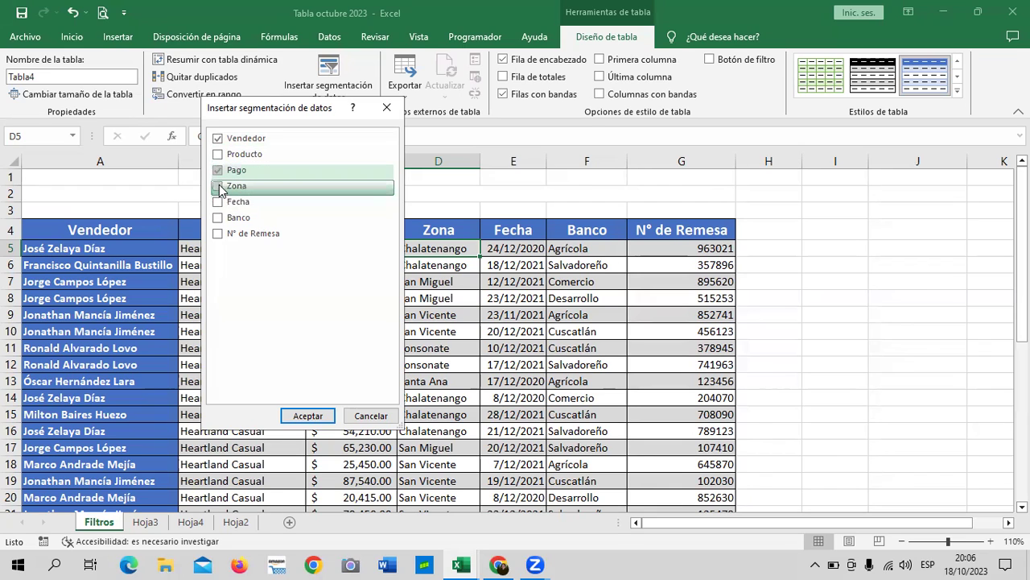
pyautogui.click(218, 186)
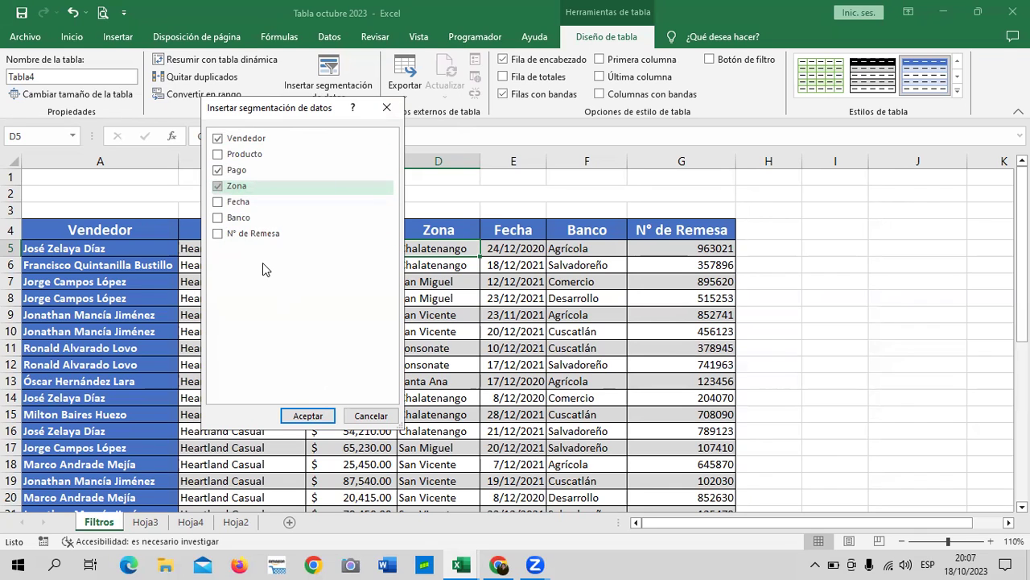
pyautogui.click(303, 414)
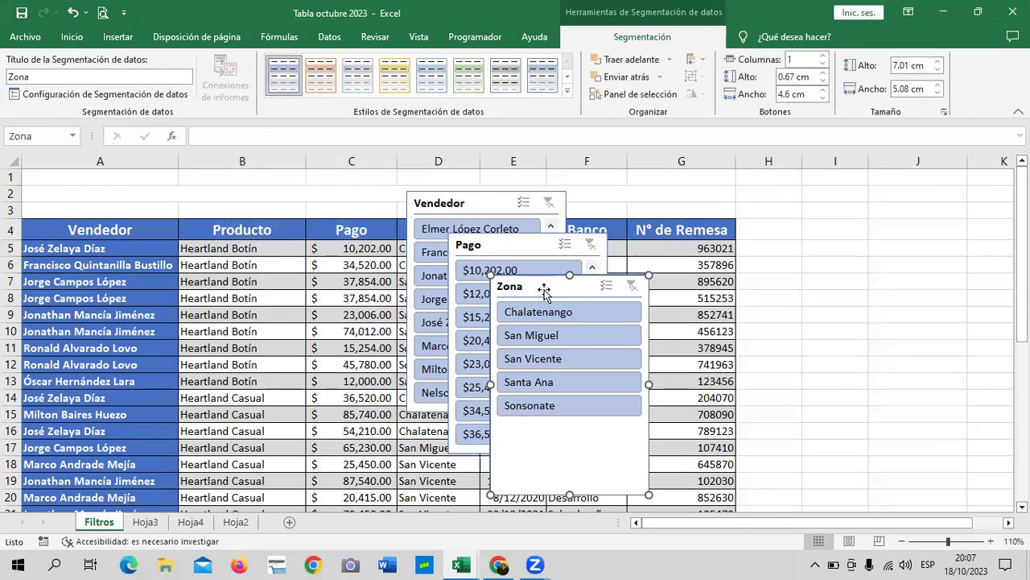
# Arrange the Vendedor, Pago and Zona slicers in one aligned row, Vendedor over columns B–D
pyautogui.moveTo(539, 286); pyautogui.dragTo(749, 186)
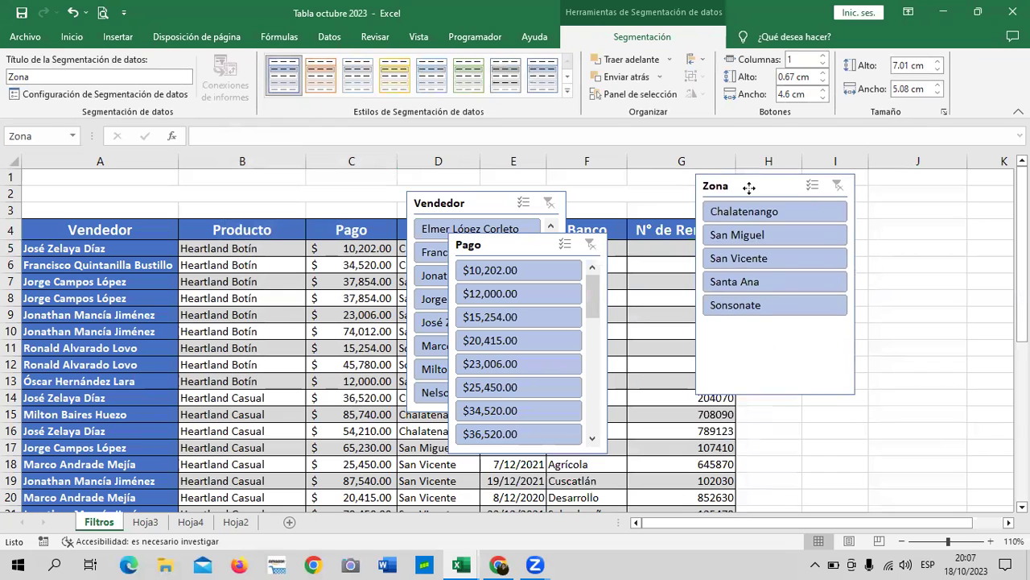
pyautogui.moveTo(504, 215); pyautogui.dragTo(368, 197)
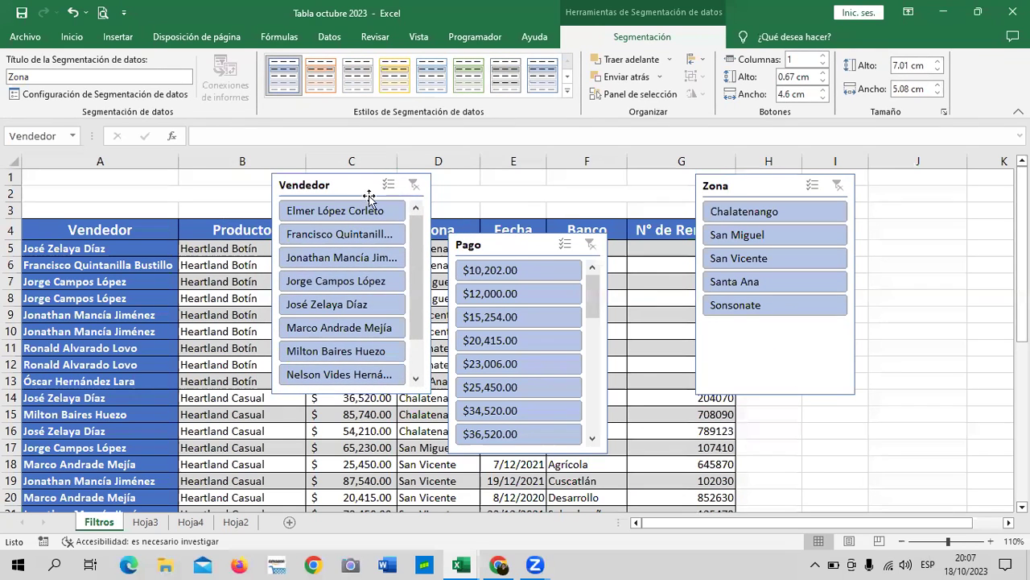
pyautogui.moveTo(515, 252)
pyautogui.mouseDown()
pyautogui.moveTo(515, 197)
pyautogui.moveTo(534, 202)
pyautogui.mouseUp()
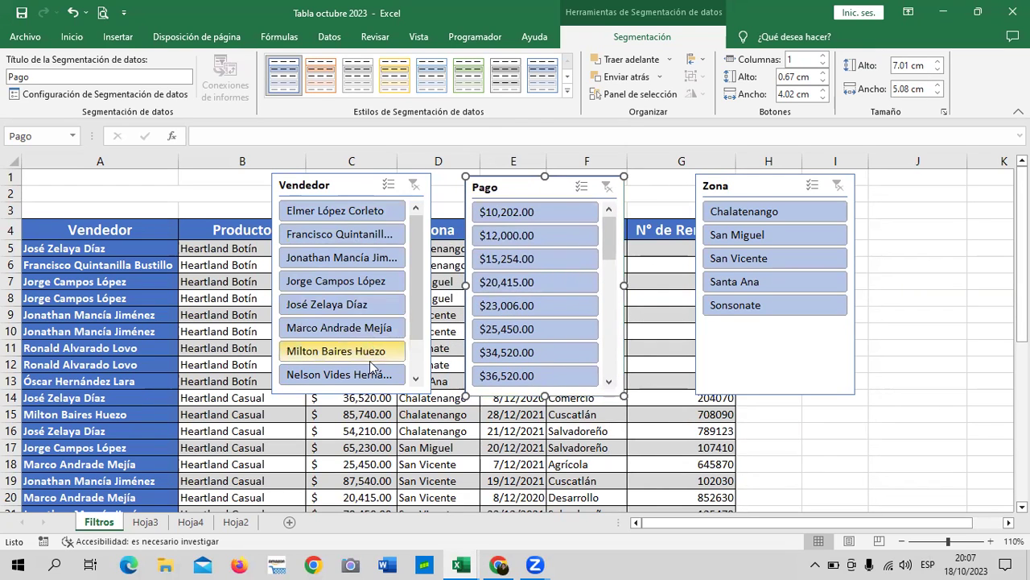
pyautogui.moveTo(542, 187); pyautogui.dragTo(570, 184)
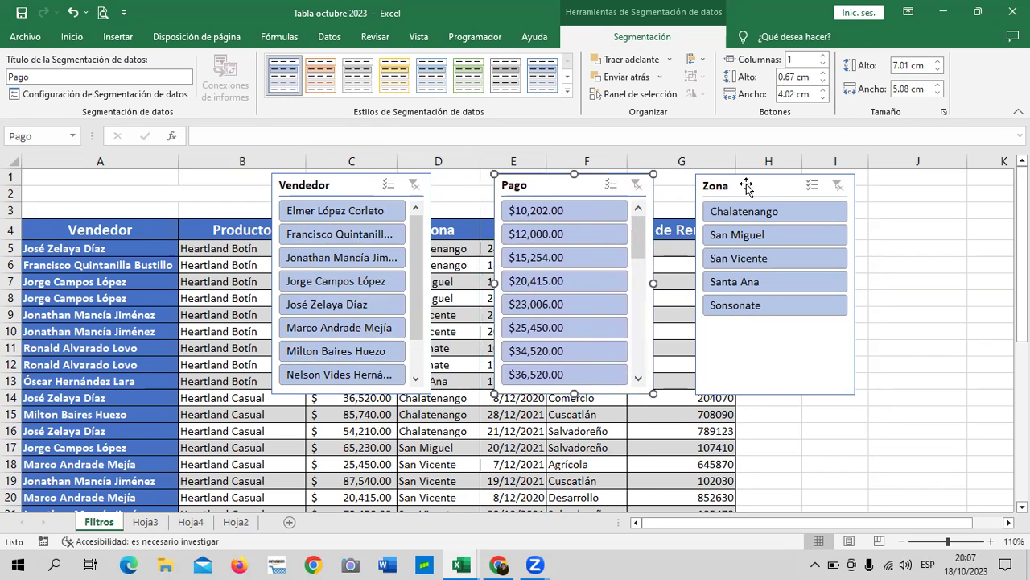
pyautogui.moveTo(747, 187); pyautogui.dragTo(734, 182)
pyautogui.moveTo(571, 184); pyautogui.dragTo(541, 182)
pyautogui.moveTo(759, 178); pyautogui.dragTo(749, 191)
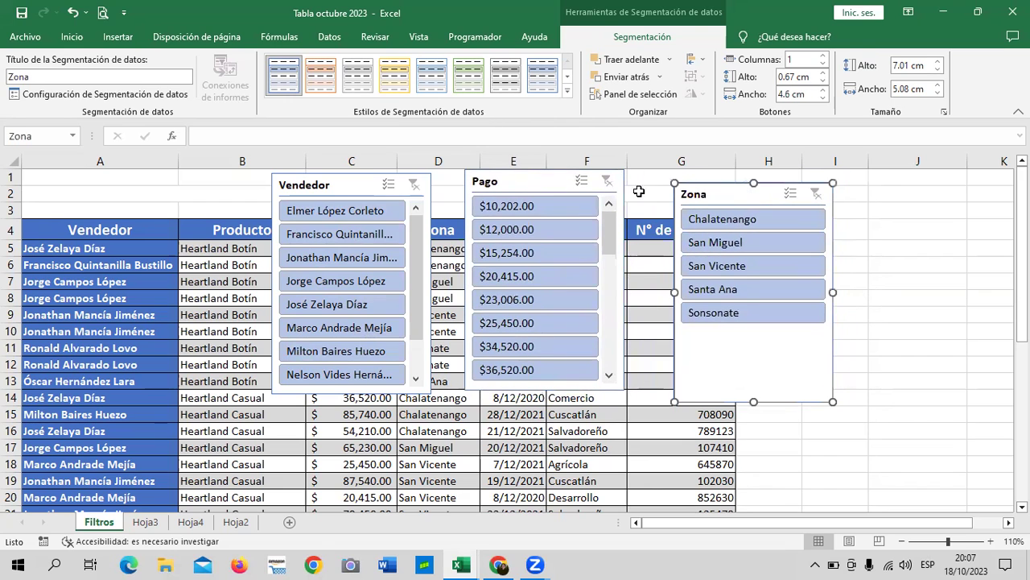
pyautogui.moveTo(545, 183); pyautogui.dragTo(545, 194)
pyautogui.moveTo(380, 190); pyautogui.dragTo(380, 194)
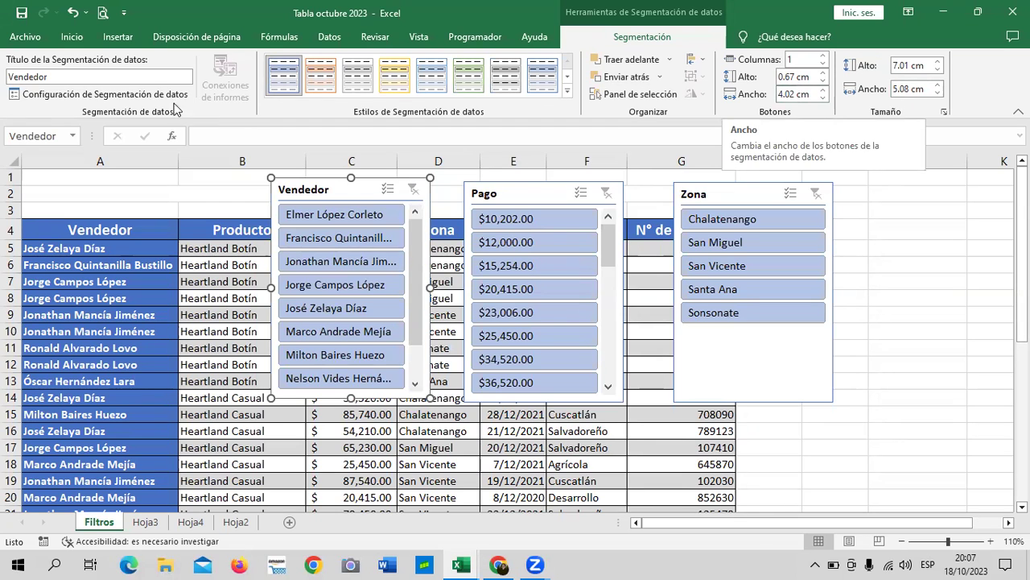
# Open and close the Vendedor slicer settings unchanged, and nudge the Pago slicer into line
pyautogui.click(113, 94)
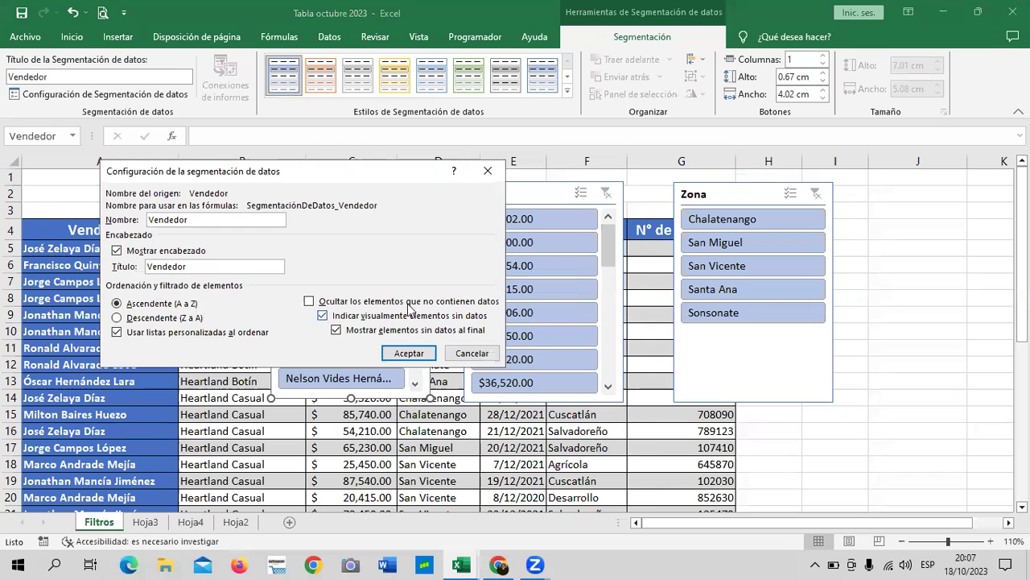
pyautogui.click(488, 170)
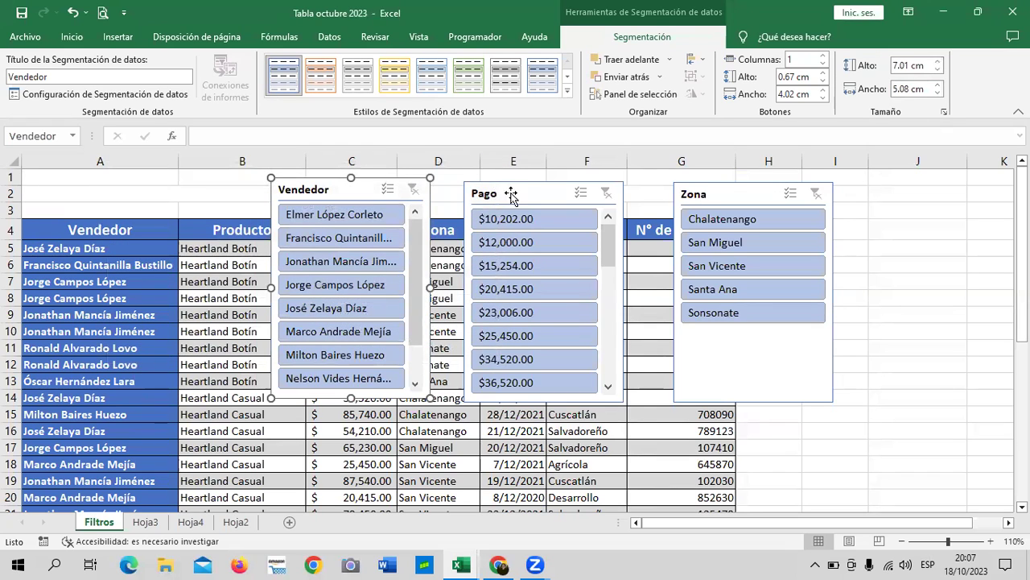
pyautogui.moveTo(512, 194); pyautogui.dragTo(534, 187)
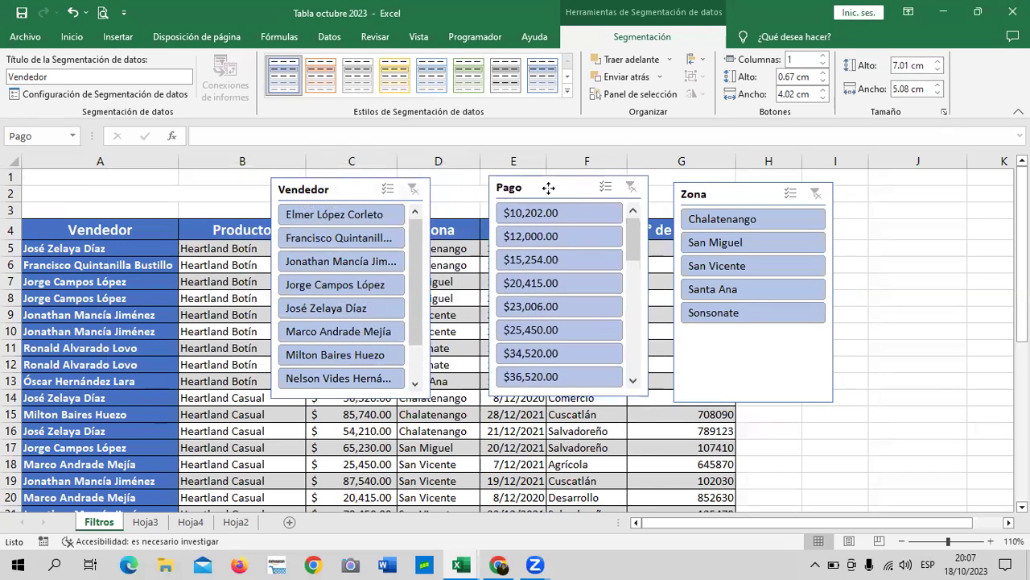
# Apply the 'Verde claro, Estilo de segmentación de datos oscuro 6' style to Pago, Zona and Vendedor
pyautogui.click(567, 94)
pyautogui.press('Escape')
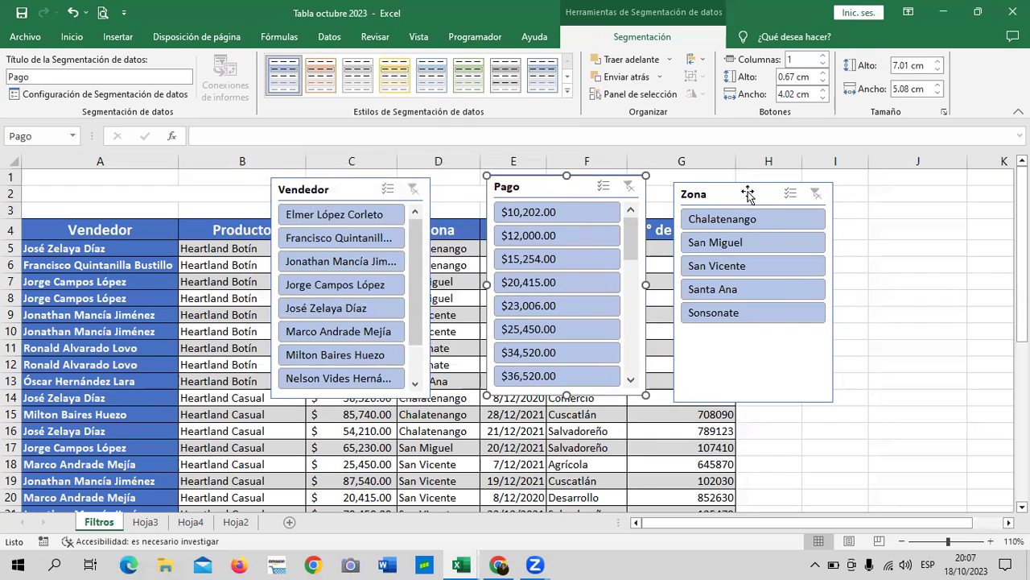
pyautogui.click(566, 96)
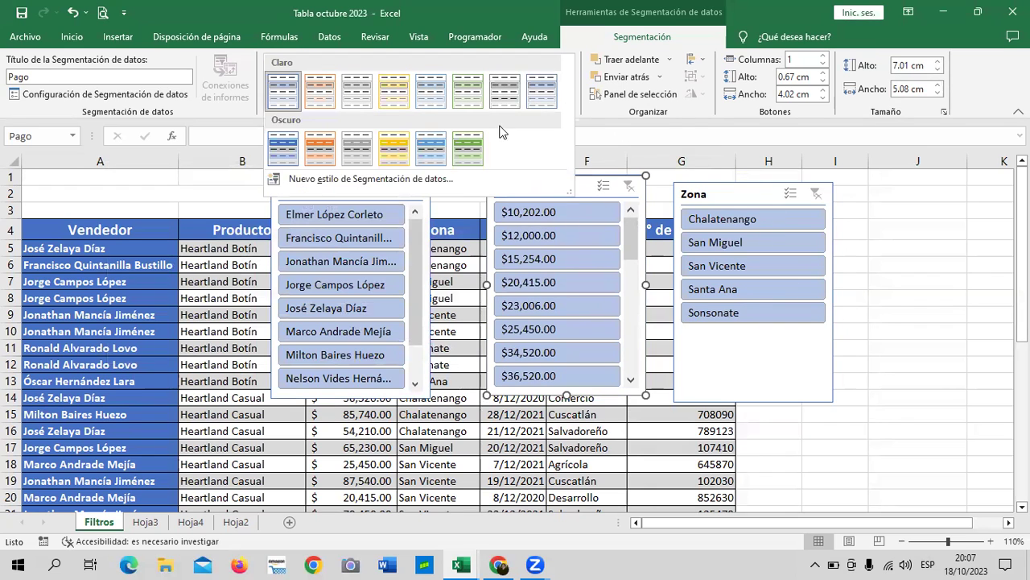
pyautogui.click(476, 157)
pyautogui.click(734, 196)
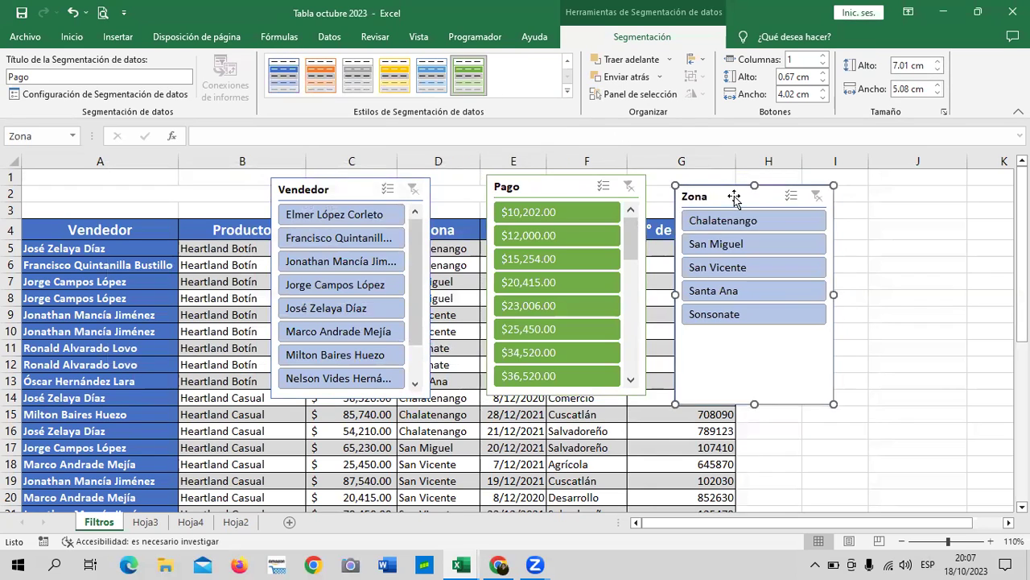
pyautogui.click(466, 82)
pyautogui.click(359, 190)
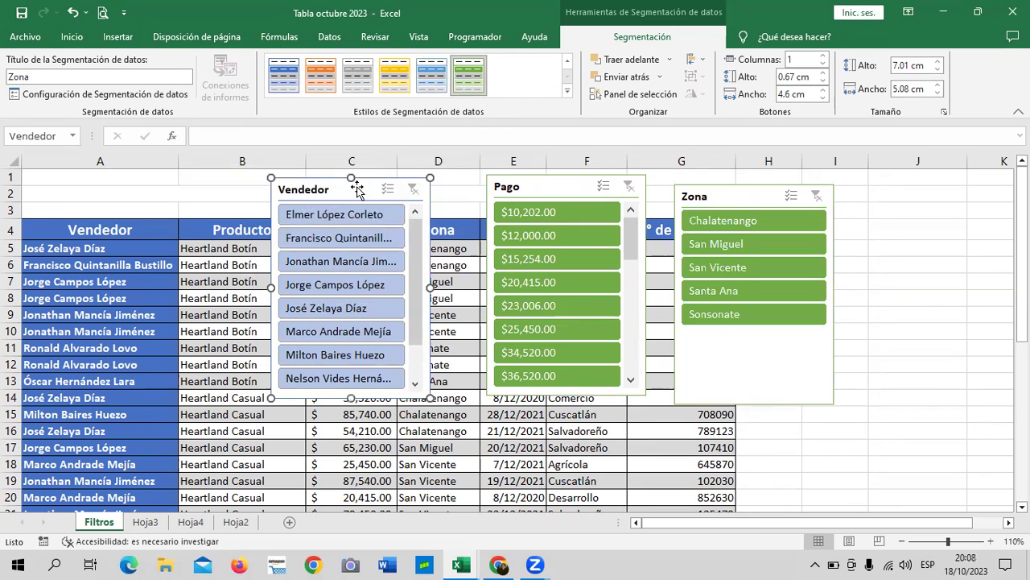
pyautogui.click(465, 81)
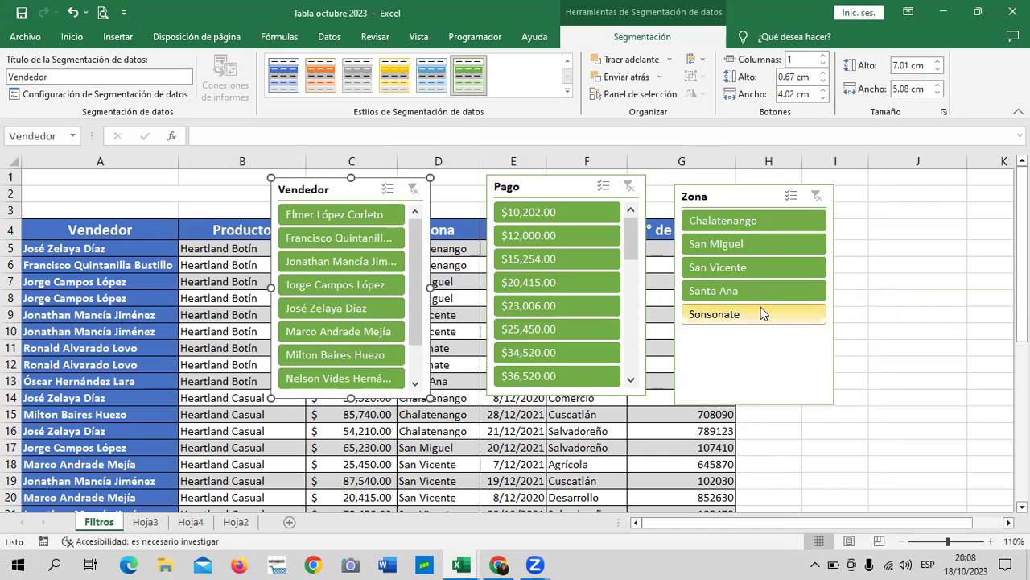
# Filter Tabla4 to the first seller in the Vendedor slicer, leaving 2 of 32 records
pyautogui.scroll(-2, 417, 336)
pyautogui.moveTo(417, 336); pyautogui.dragTo(423, 215)
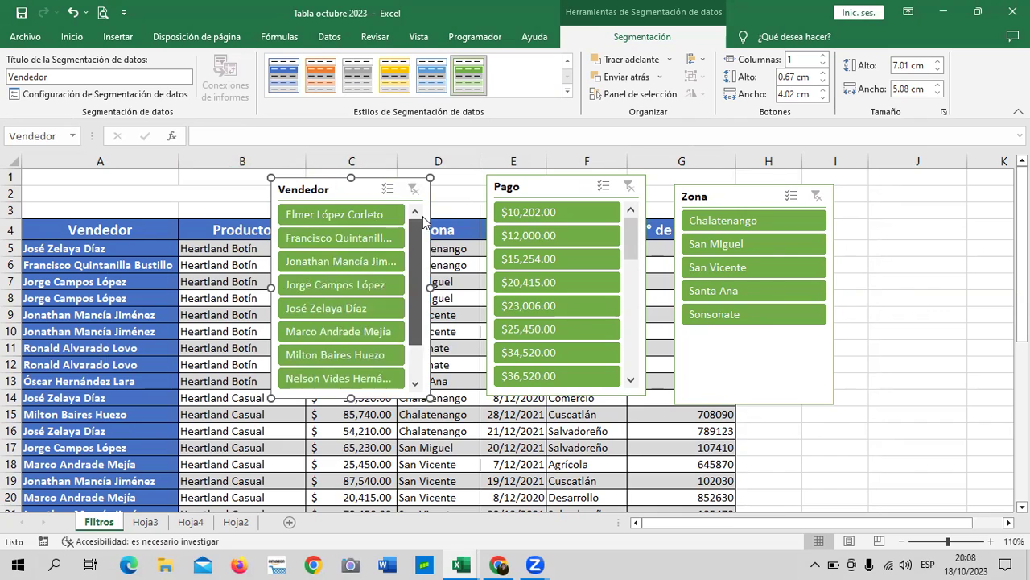
pyautogui.click(311, 216)
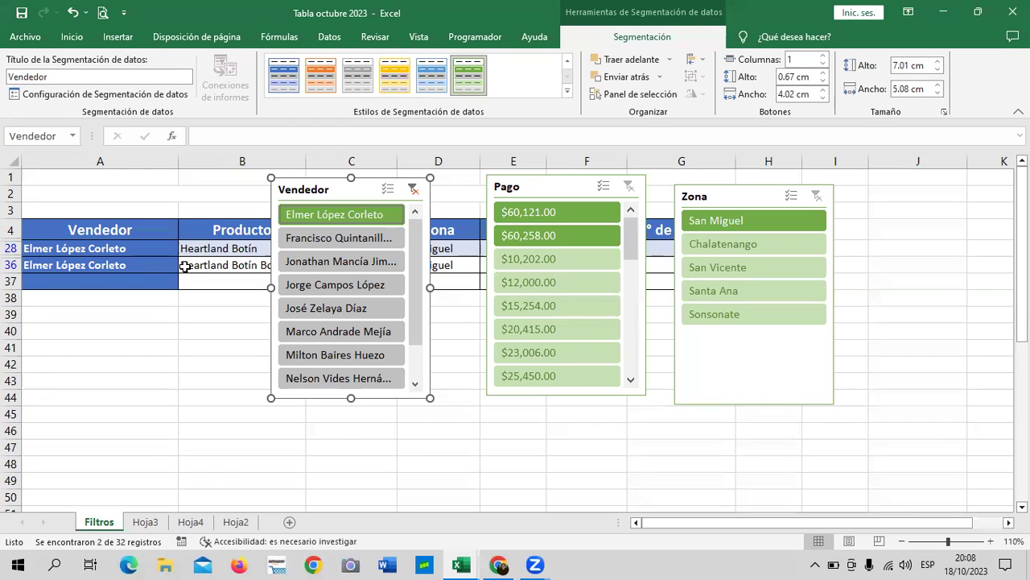
# Place the Vendedor slicer over columns D–E, Pago over F–G and Zona over H–I
pyautogui.moveTo(566, 186); pyautogui.dragTo(565, 195)
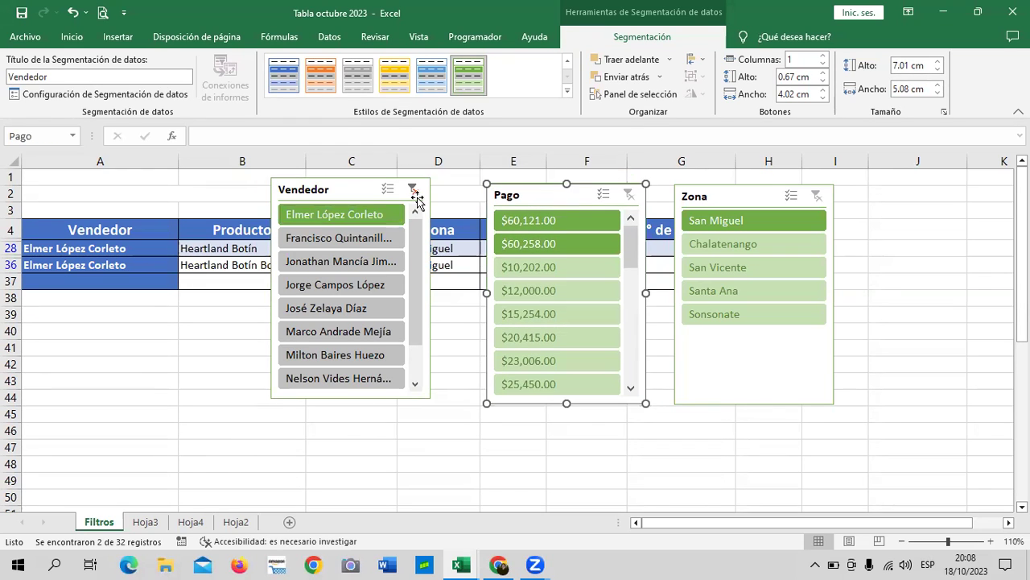
pyautogui.moveTo(341, 189); pyautogui.dragTo(371, 196)
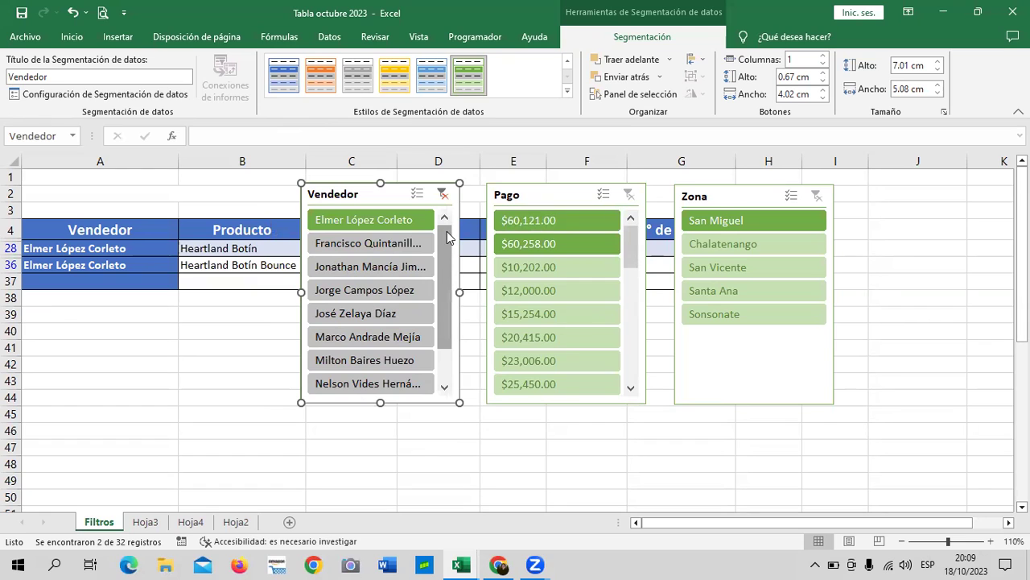
pyautogui.moveTo(447, 231); pyautogui.dragTo(447, 319)
pyautogui.moveTo(449, 254); pyautogui.dragTo(447, 209)
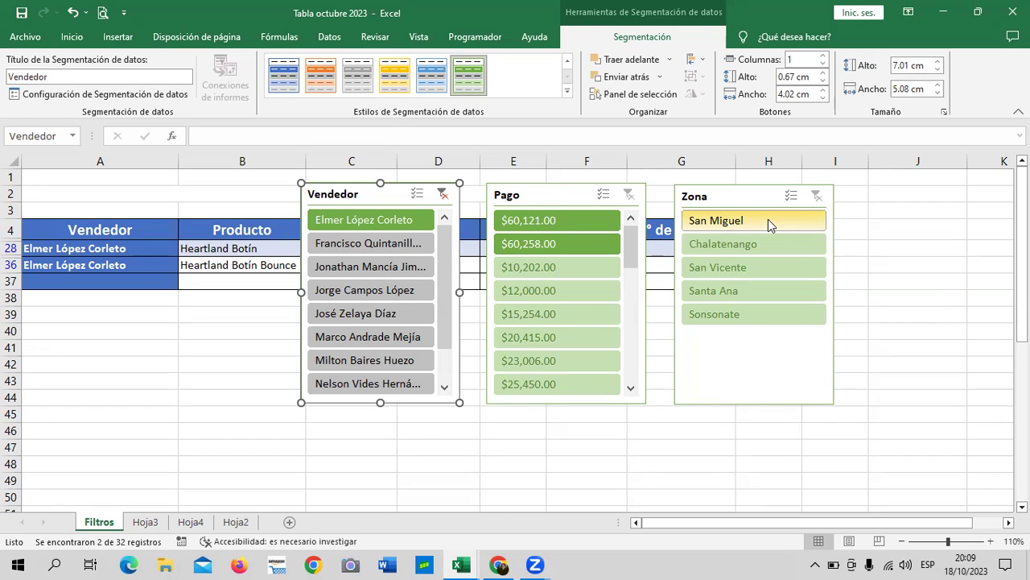
pyautogui.moveTo(593, 196); pyautogui.dragTo(599, 195)
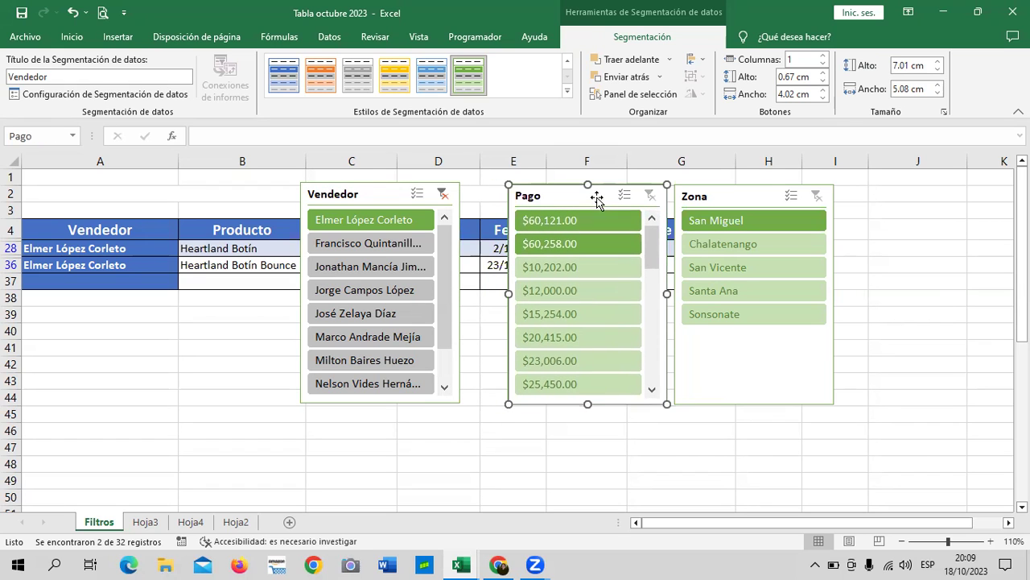
pyautogui.moveTo(391, 201); pyautogui.dragTo(439, 198)
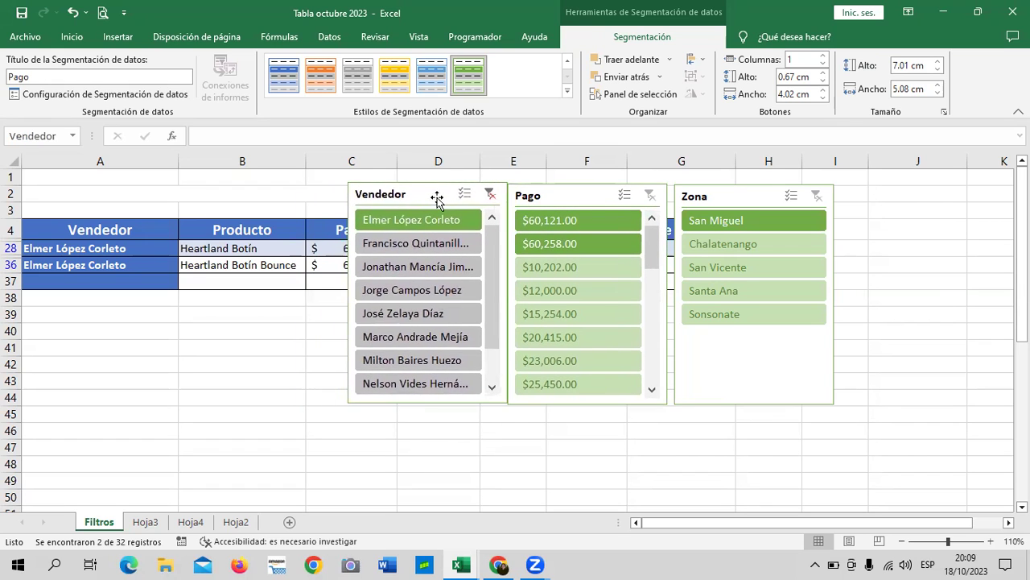
pyautogui.moveTo(740, 199); pyautogui.dragTo(808, 195)
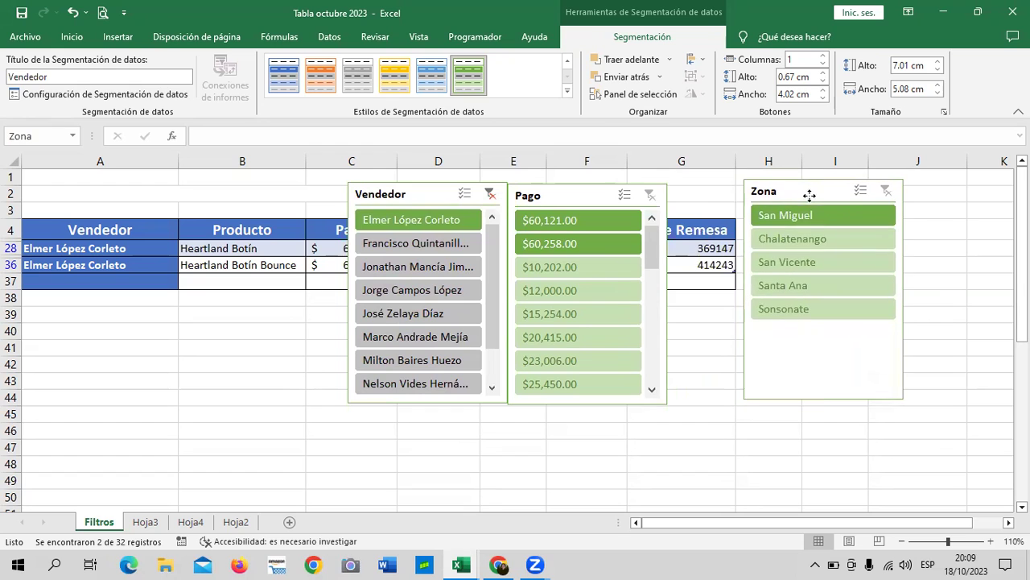
pyautogui.moveTo(589, 194); pyautogui.dragTo(656, 191)
pyautogui.moveTo(427, 192); pyautogui.dragTo(488, 189)
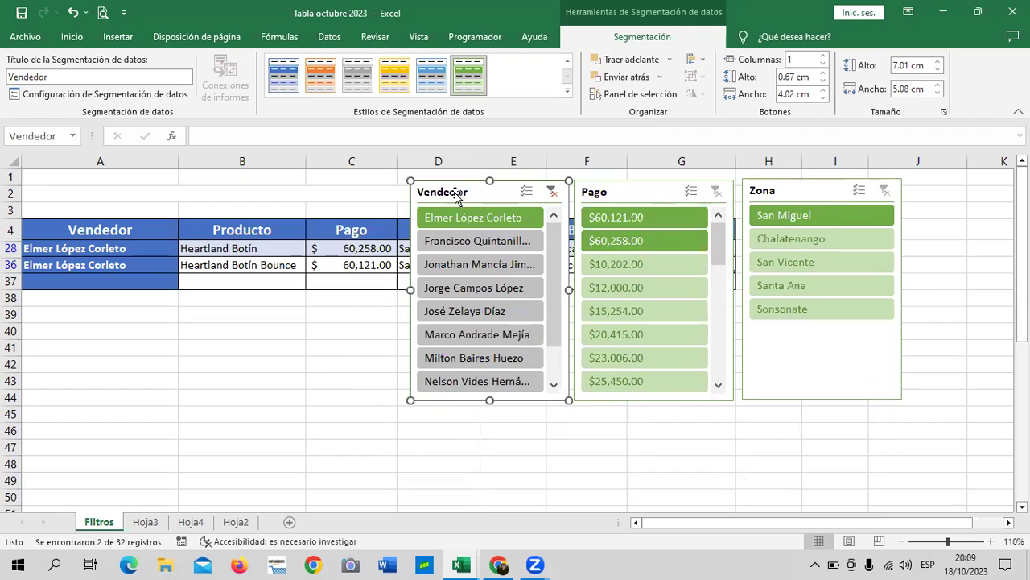
pyautogui.moveTo(454, 194); pyautogui.dragTo(447, 194)
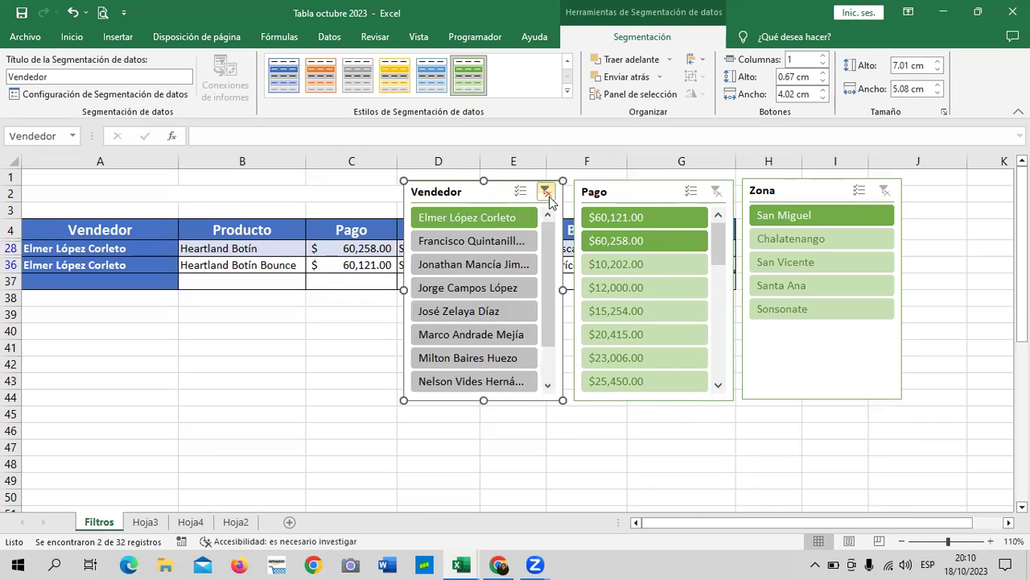
# Clear the vendor filter, then filter the table to the Sonsonate zone
pyautogui.click(548, 196)
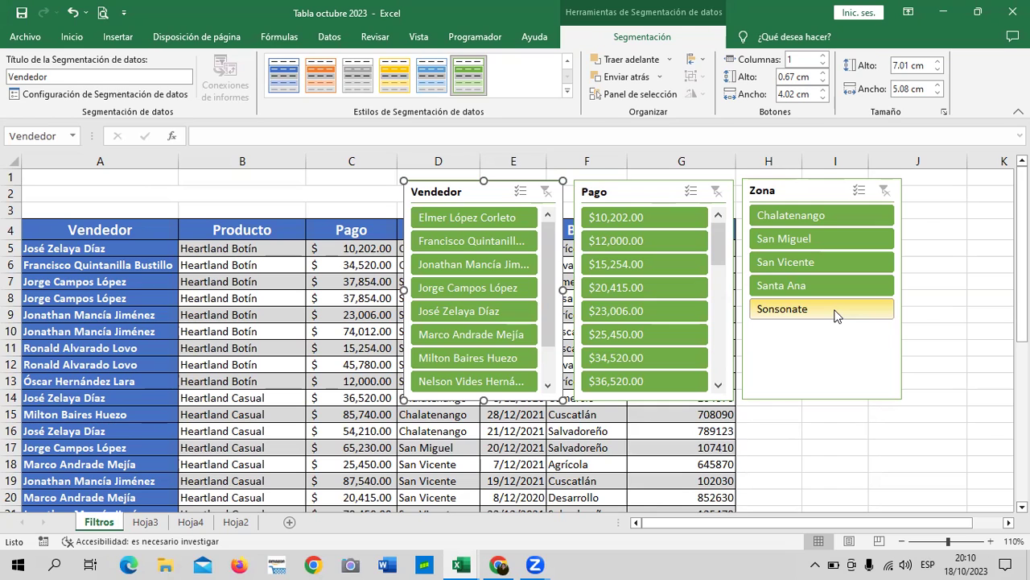
pyautogui.click(834, 314)
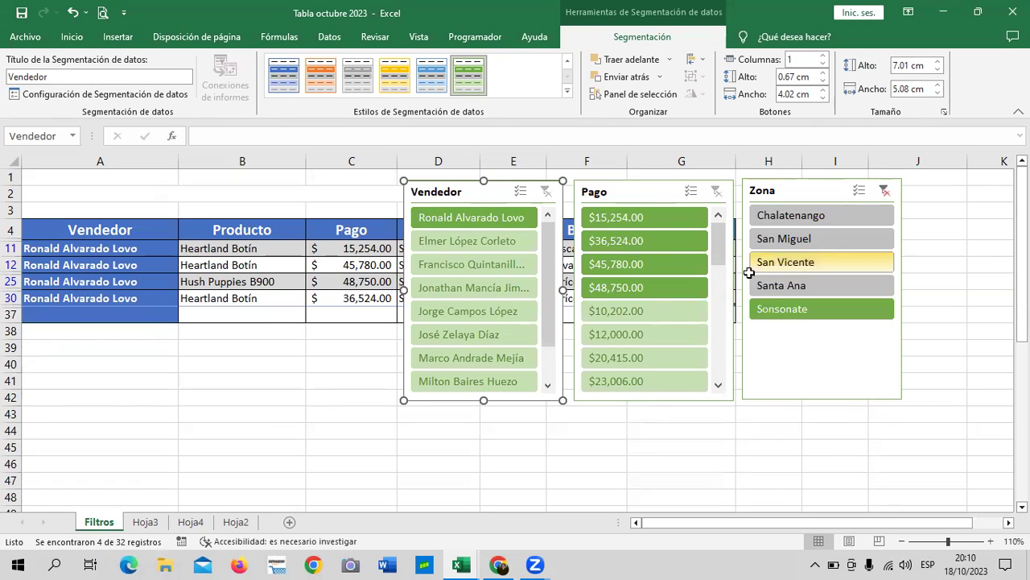
pyautogui.scroll(-2, 719, 241)
pyautogui.scroll(2, 718, 241)
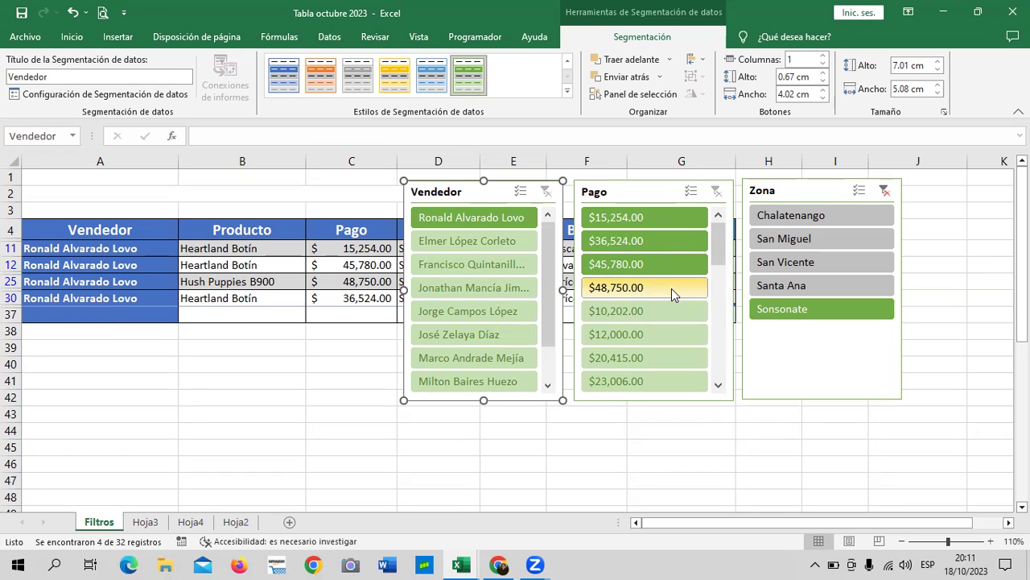
# Check the $48,750.00 payment entry, then clear the Zona slicer filter to show all rows
pyautogui.keyDown('ctrl'); pyautogui.click(671, 288); pyautogui.keyUp('ctrl')
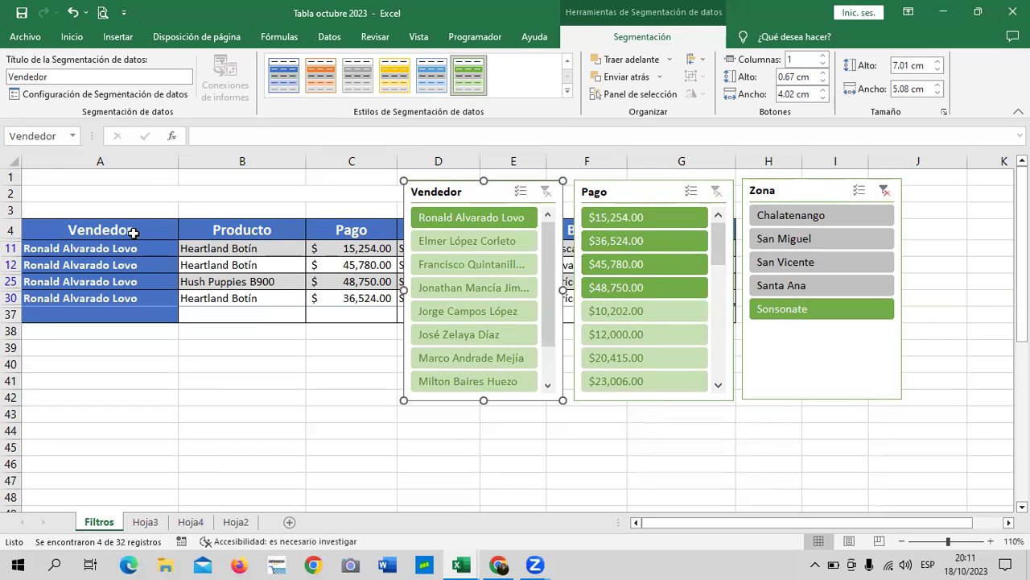
pyautogui.click(537, 190)
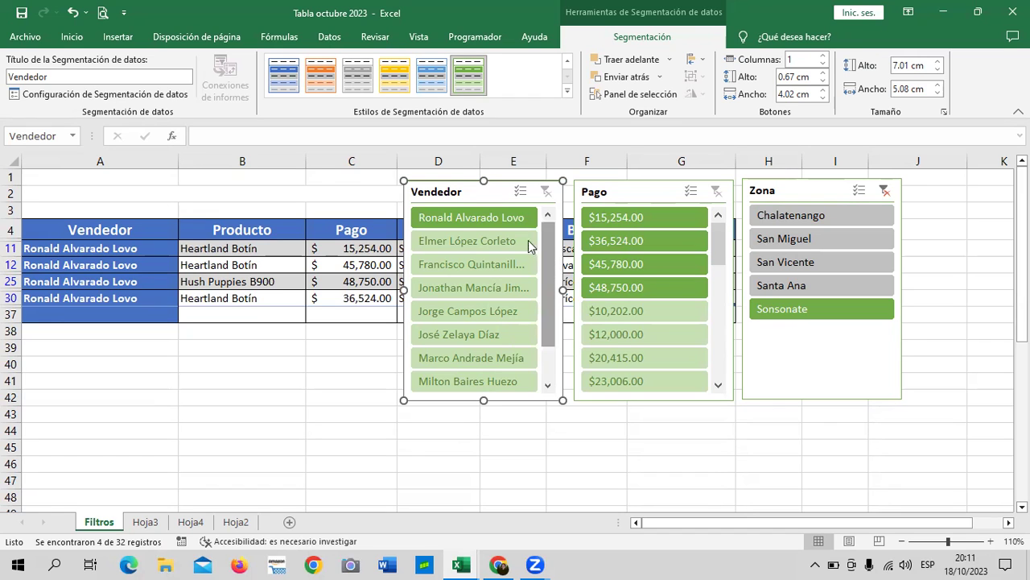
pyautogui.moveTo(547, 257)
pyautogui.mouseDown()
pyautogui.moveTo(550, 340)
pyautogui.moveTo(551, 290)
pyautogui.mouseUp()
pyautogui.click(885, 191)
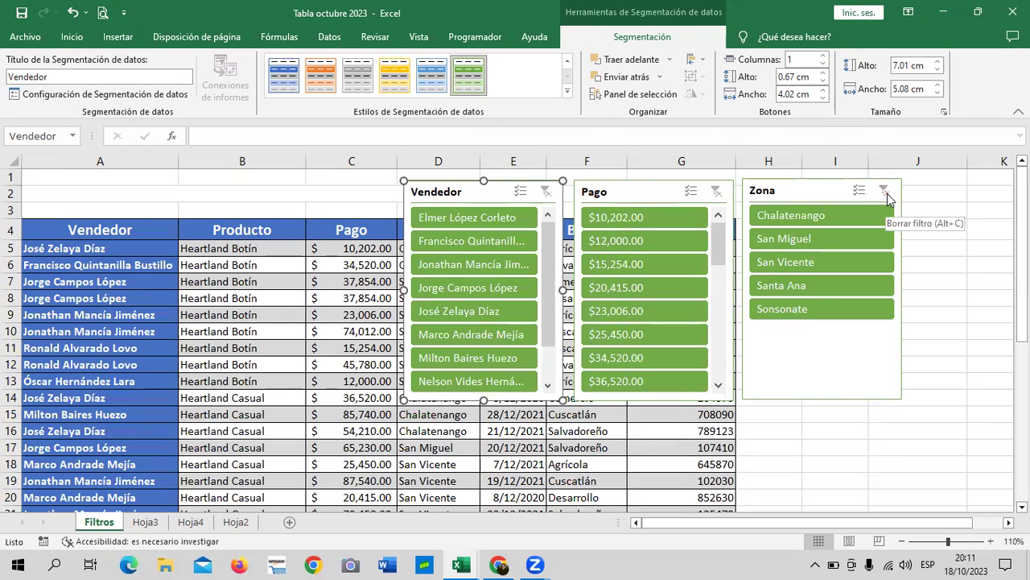
pyautogui.click(836, 266)
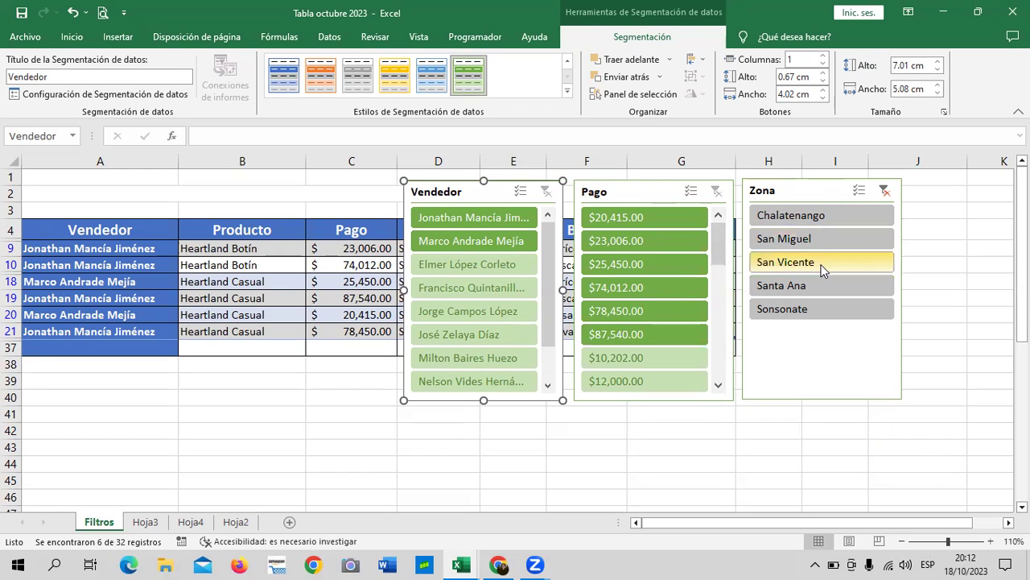
pyautogui.click(884, 192)
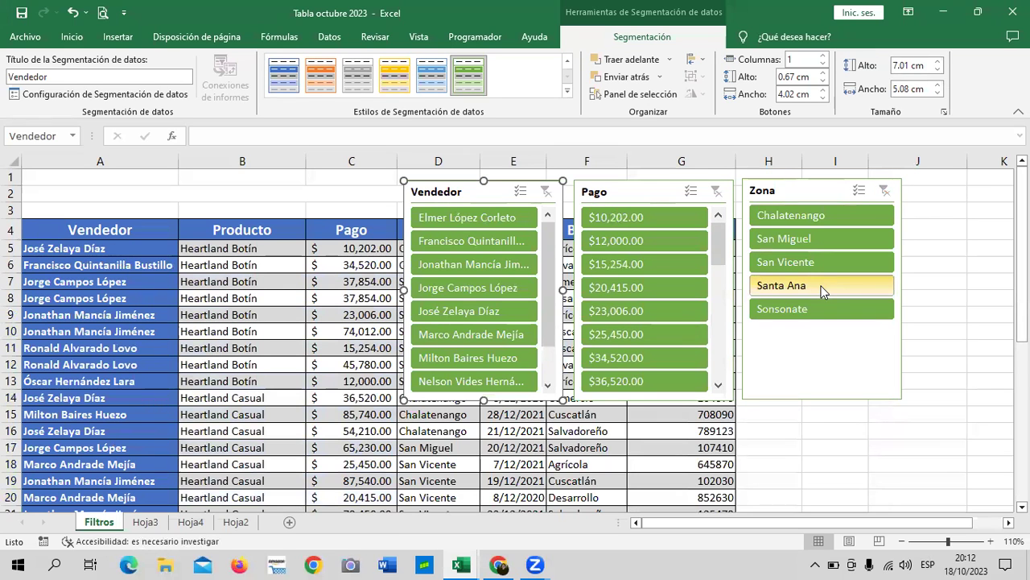
pyautogui.click(821, 286)
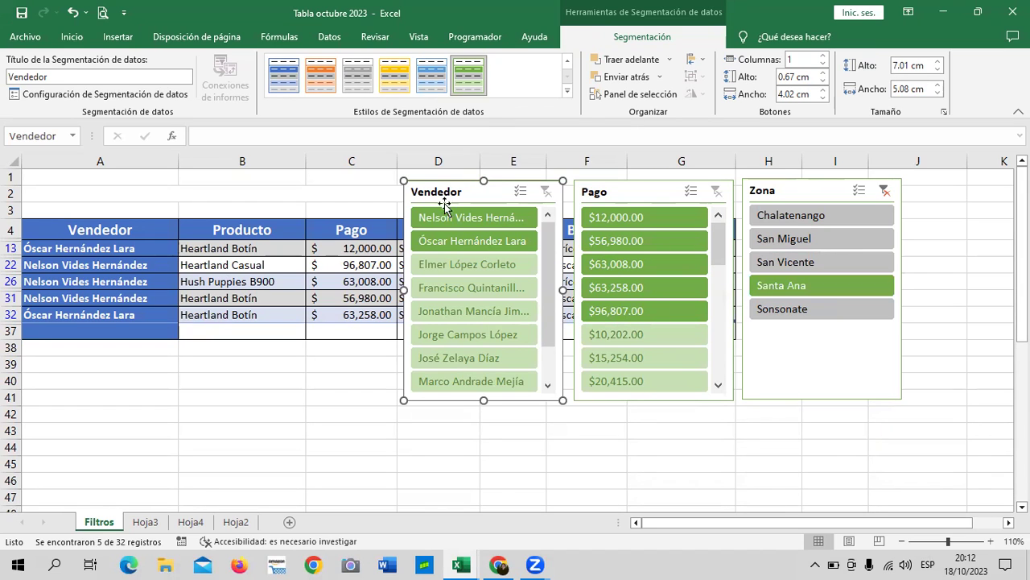
pyautogui.scroll(-1, 547, 289)
pyautogui.scroll(1, 548, 306)
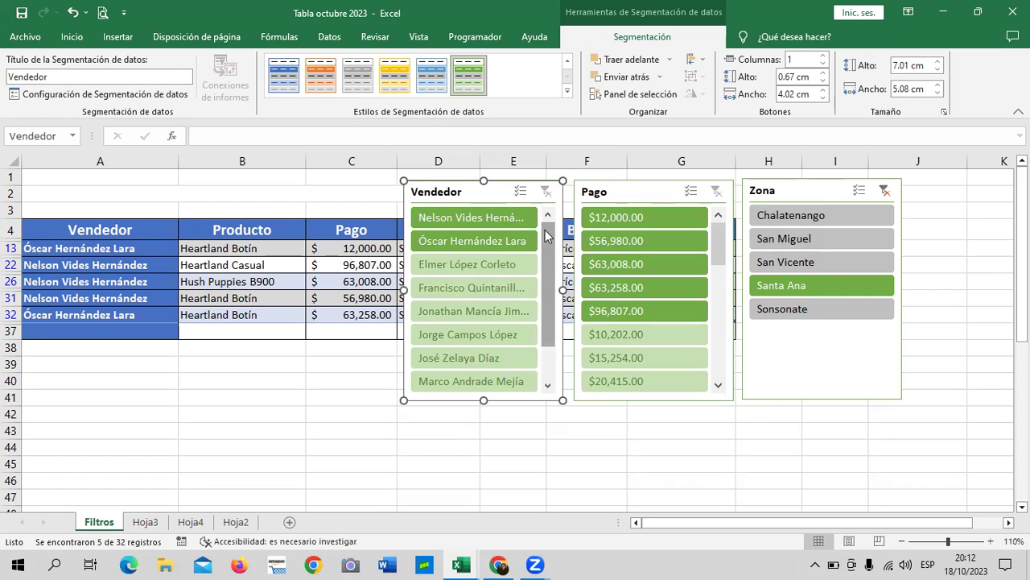
pyautogui.click(860, 294)
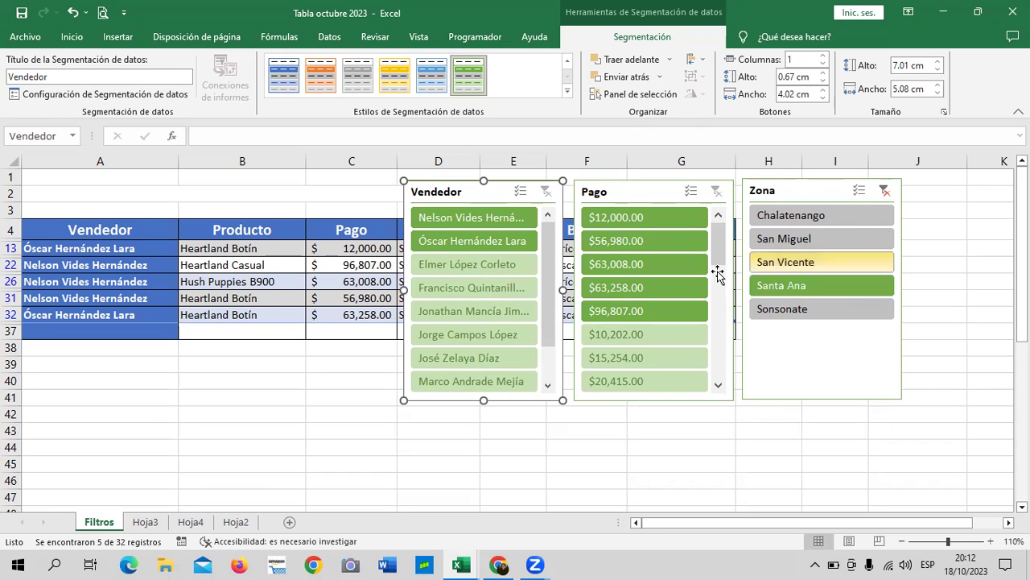
pyautogui.click(644, 312)
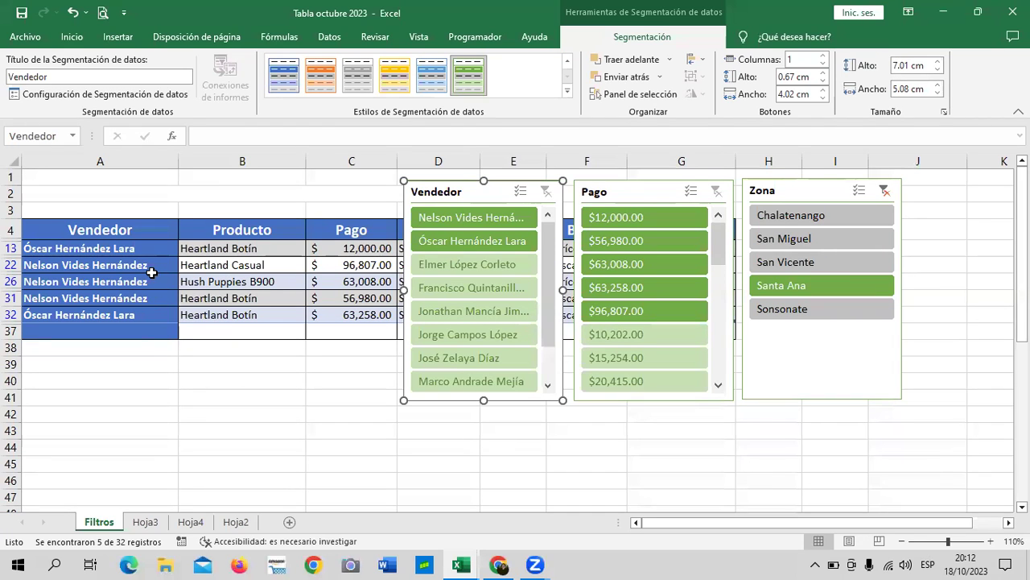
pyautogui.click(885, 192)
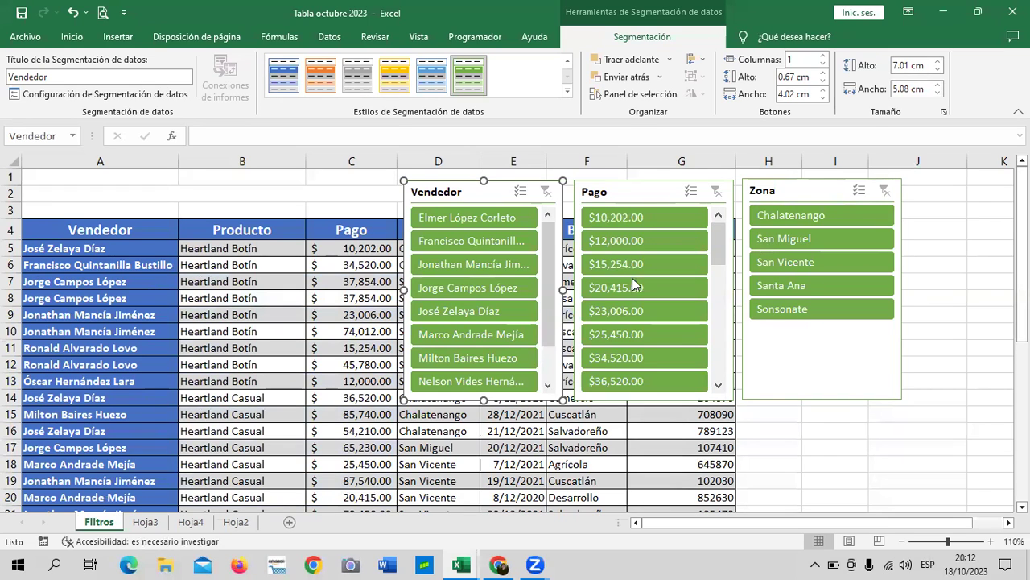
# Delete the Zona slicer from the Filtros sheet
pyautogui.click(823, 186)
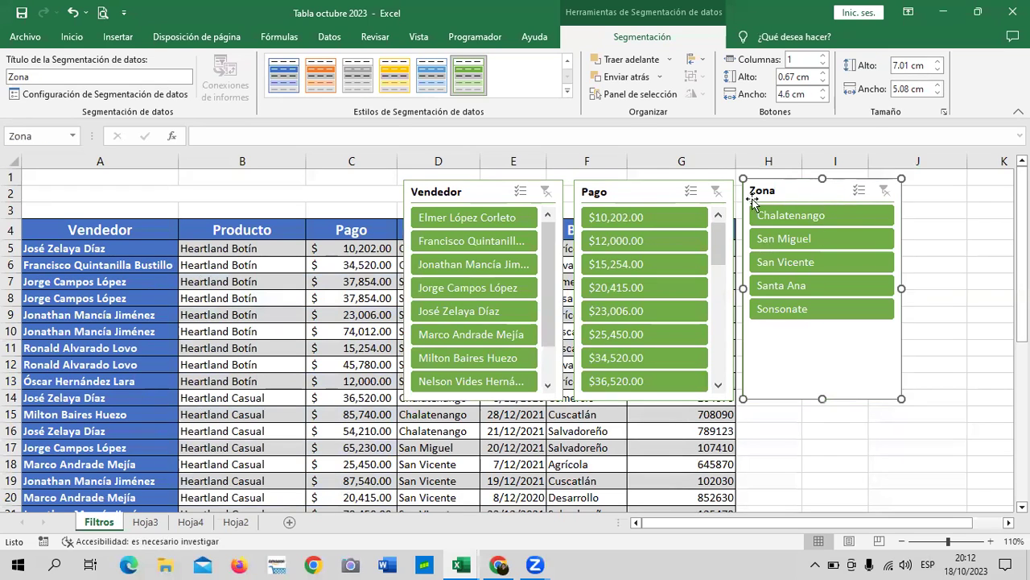
pyautogui.click(639, 201)
pyautogui.click(487, 201)
pyautogui.click(644, 200)
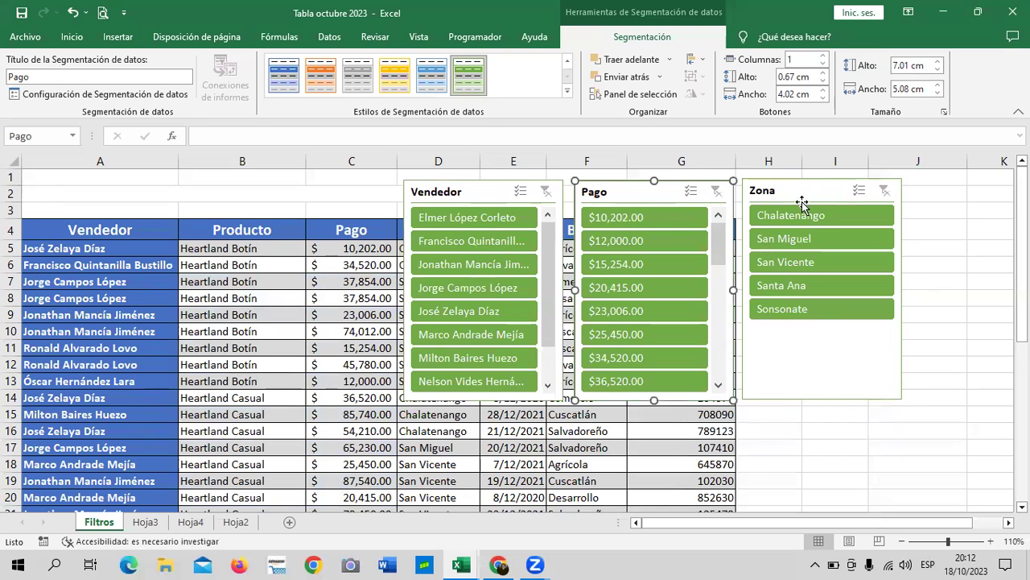
pyautogui.click(802, 203)
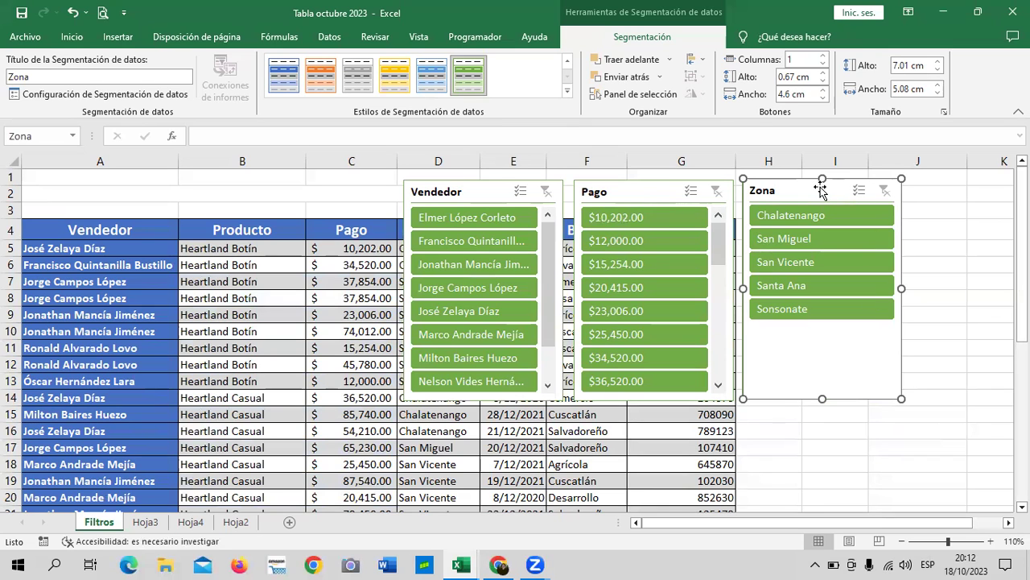
pyautogui.press('Delete')
# Delete the Pago and Vendedor slicers, leaving cell D7 of the table selected
pyautogui.click(655, 193)
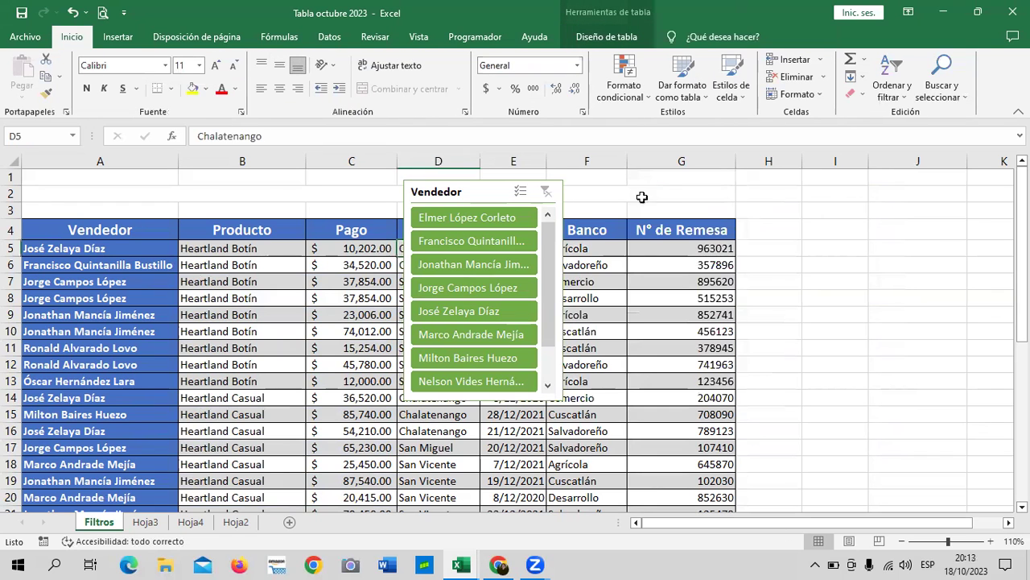
pyautogui.click(488, 193)
pyautogui.press('Delete')
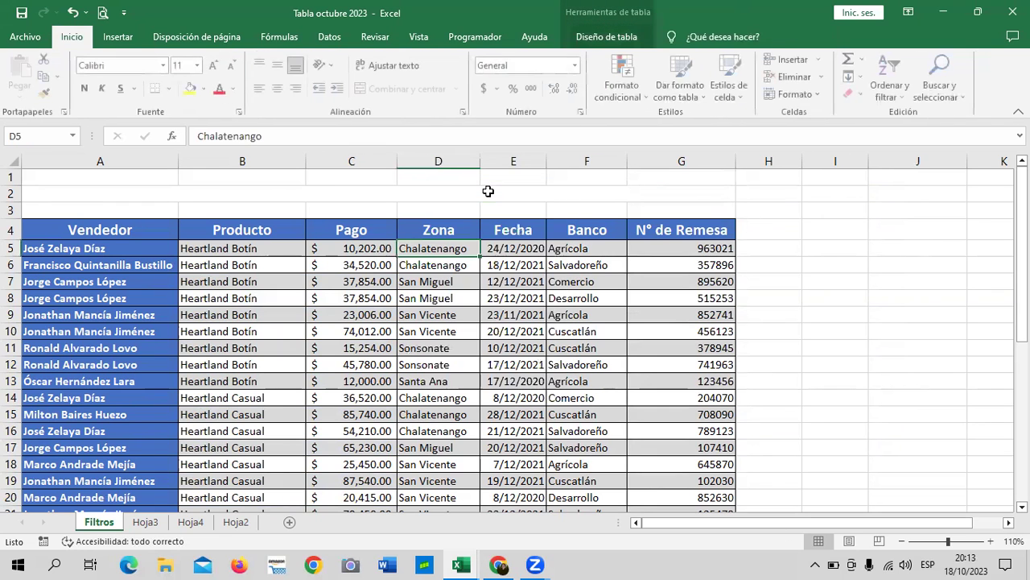
pyautogui.click(404, 280)
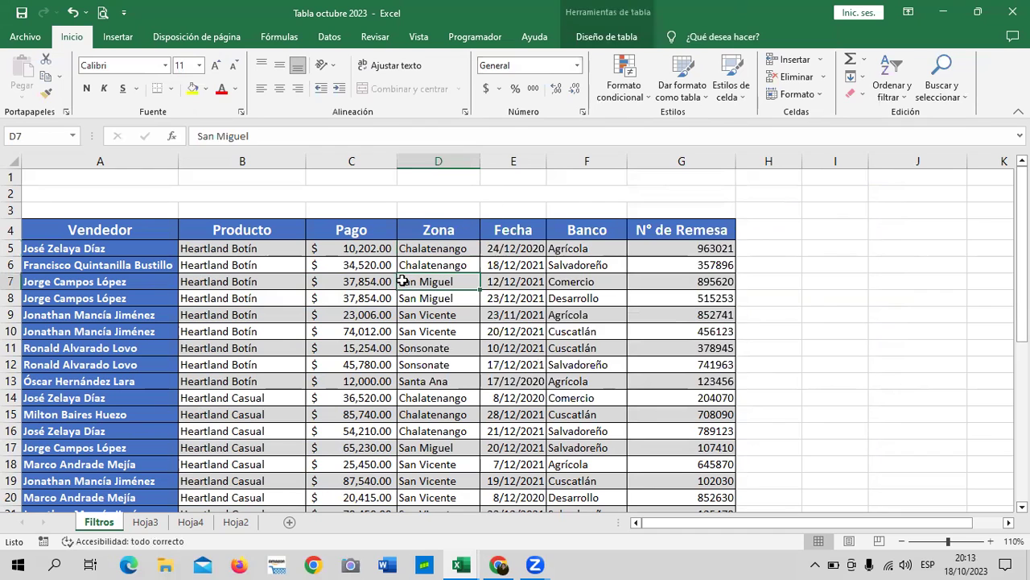
# From Diseño de tabla, insert slicers for the Fecha, Producto and Zona fields of Tabla4
pyautogui.click(625, 38)
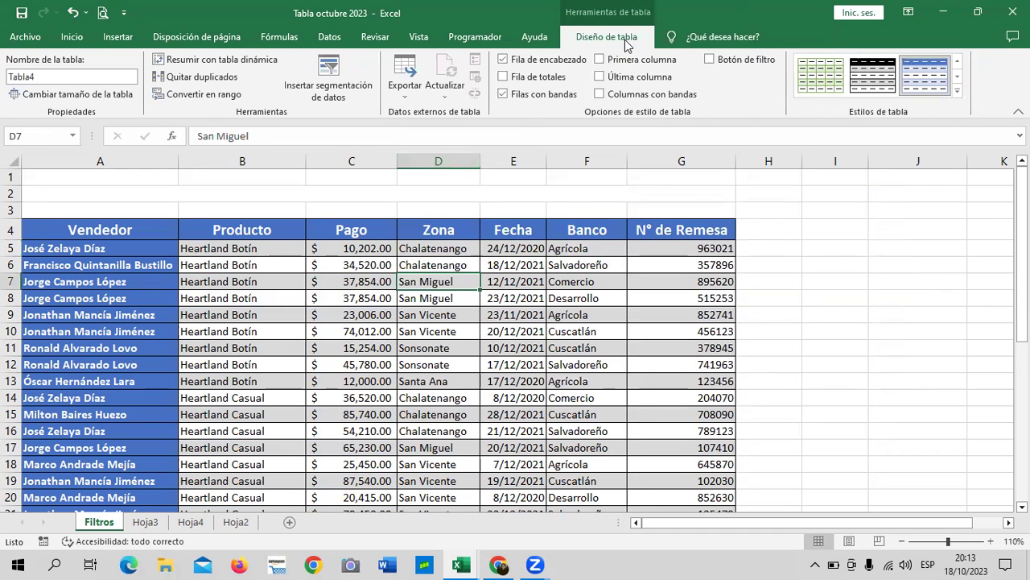
pyautogui.click(331, 76)
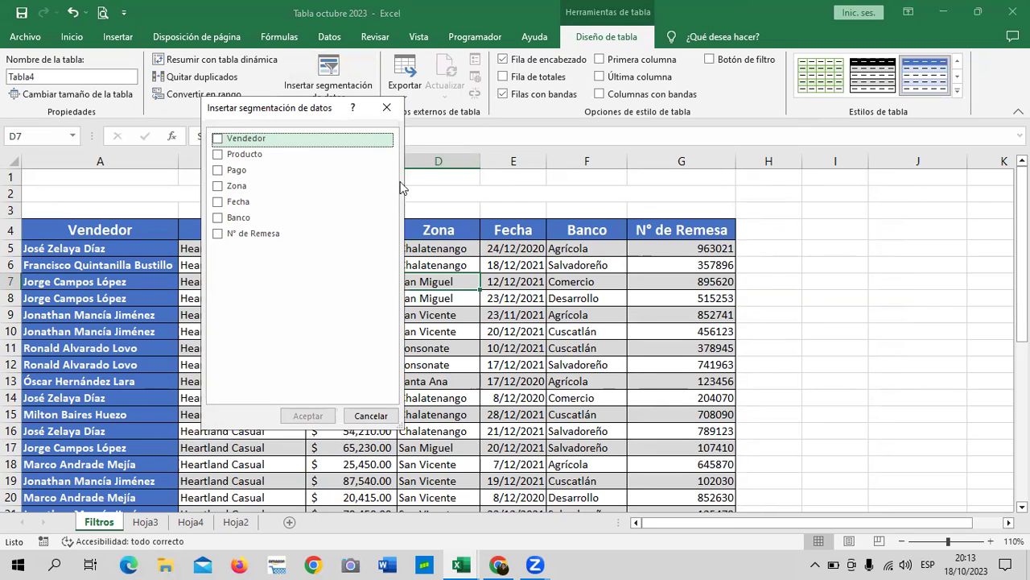
pyautogui.click(394, 108)
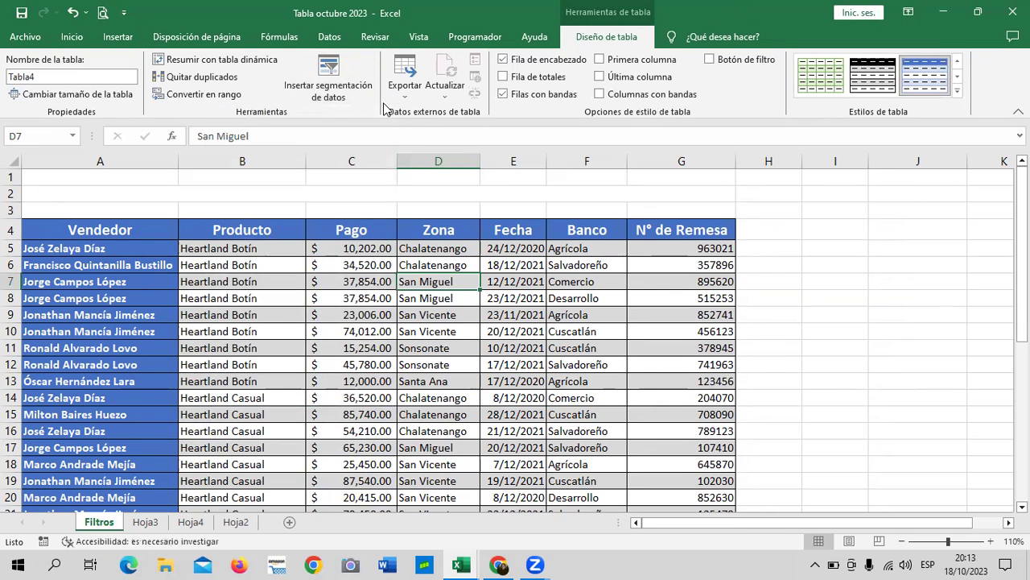
pyautogui.click(497, 248)
pyautogui.click(328, 77)
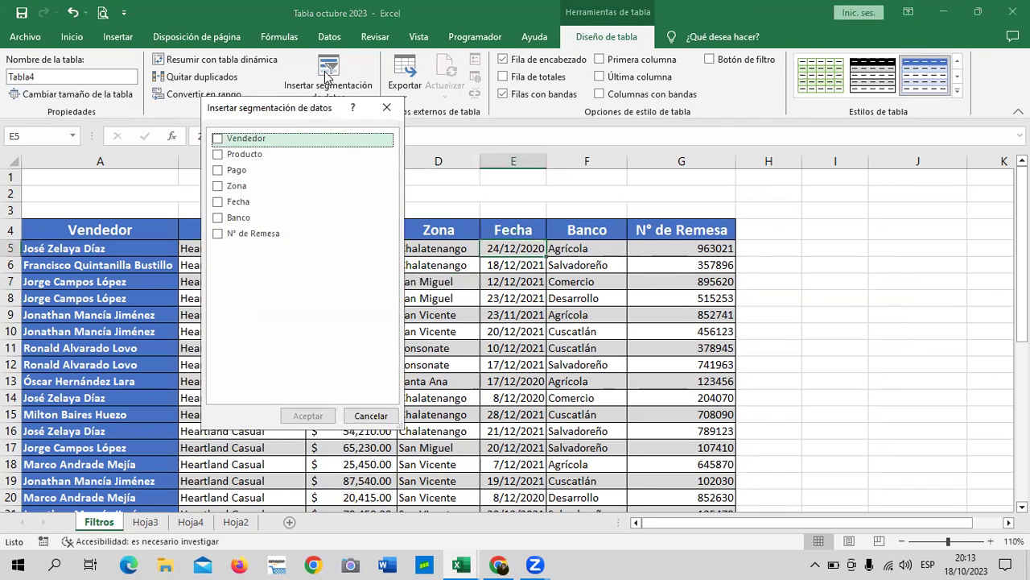
pyautogui.click(218, 204)
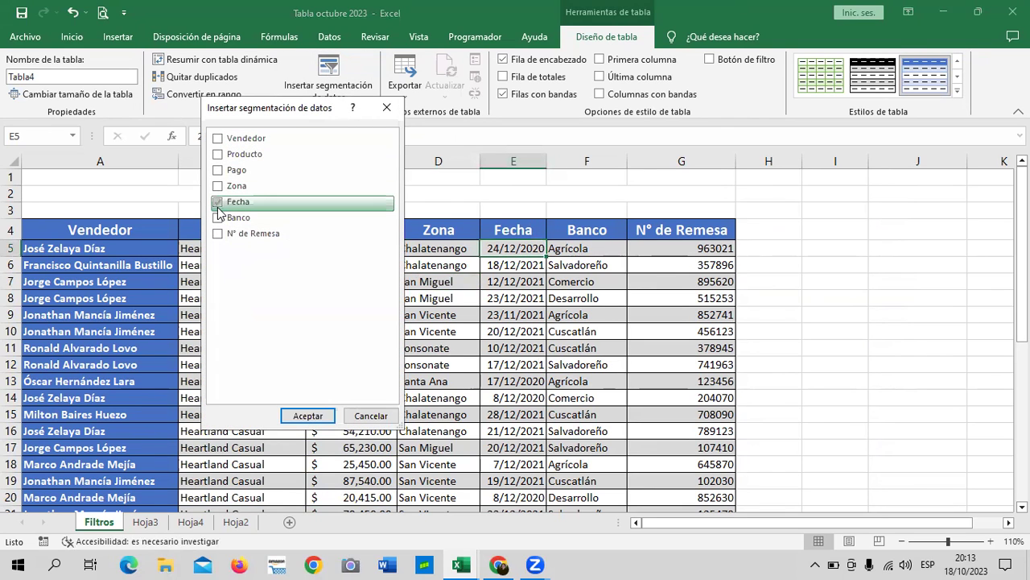
pyautogui.click(221, 155)
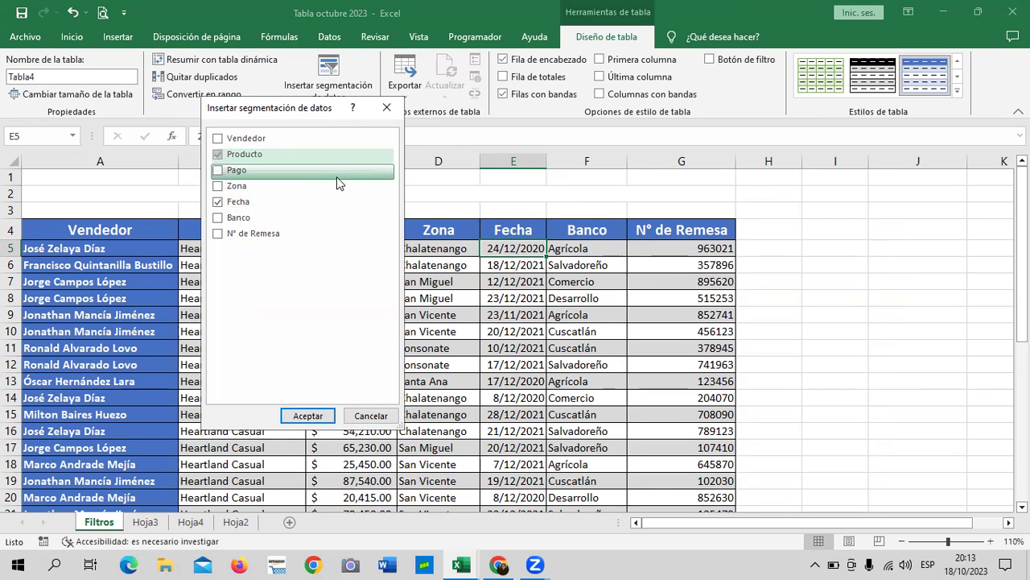
pyautogui.click(219, 186)
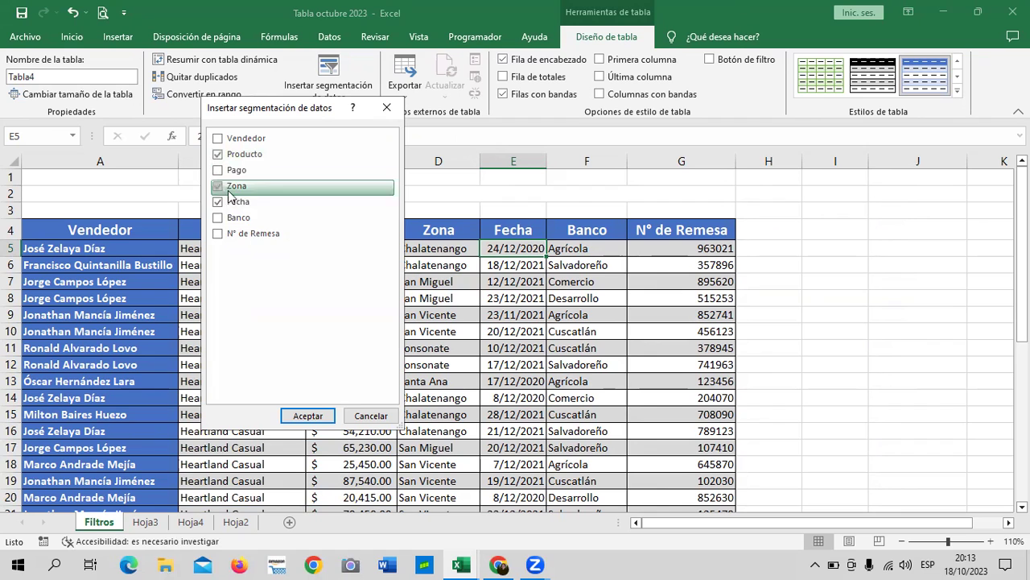
pyautogui.click(304, 416)
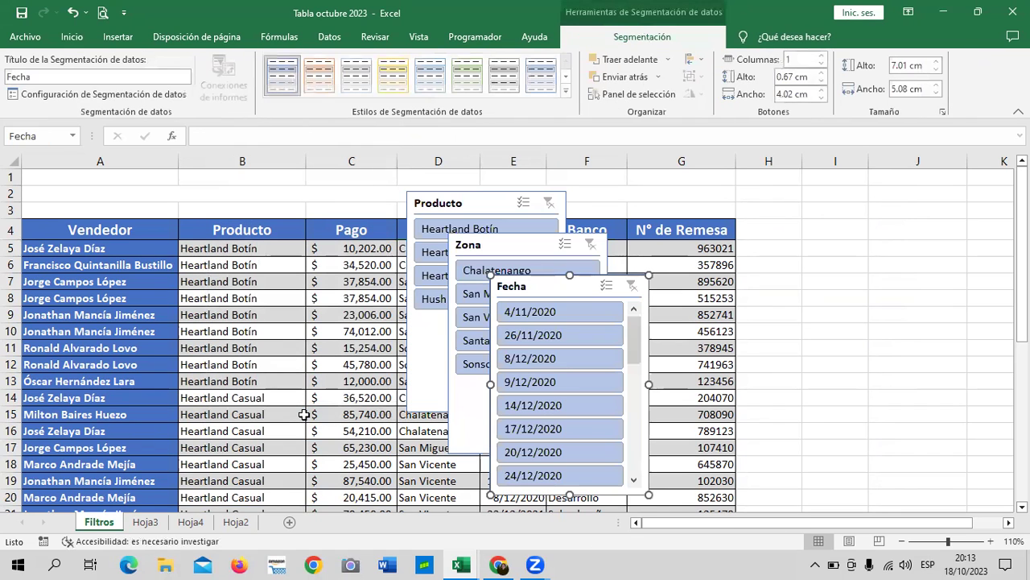
# Line up the Producto, Zona and Fecha slicers side by side over columns D–J
pyautogui.moveTo(561, 284); pyautogui.dragTo(827, 187)
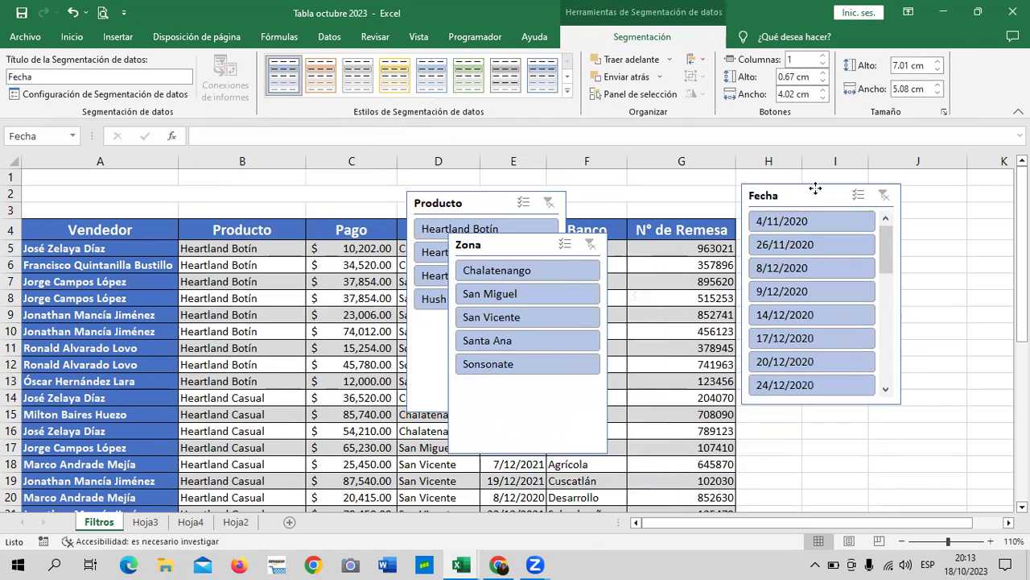
pyautogui.moveTo(528, 245); pyautogui.dragTo(657, 195)
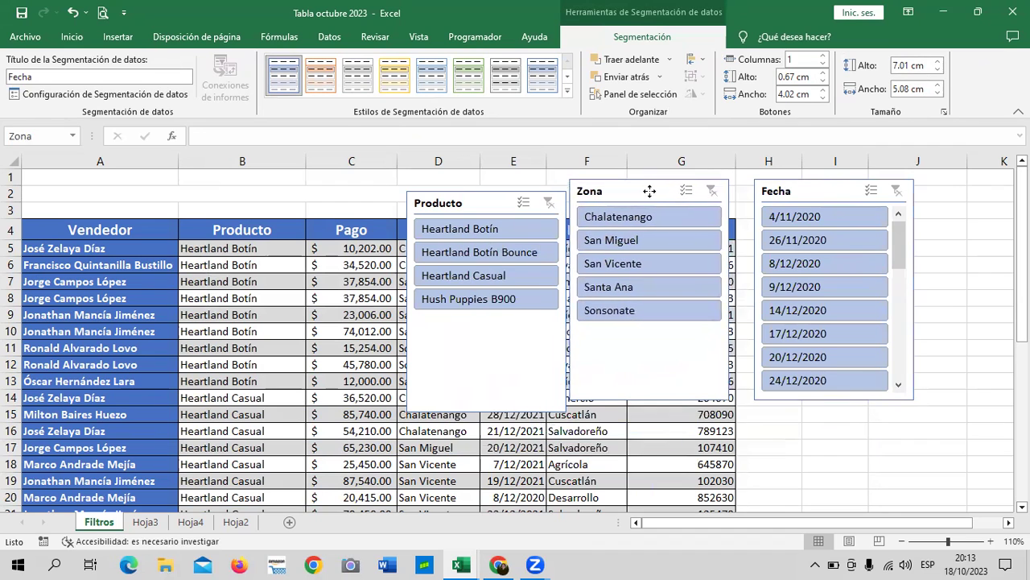
pyautogui.moveTo(496, 206); pyautogui.dragTo(503, 193)
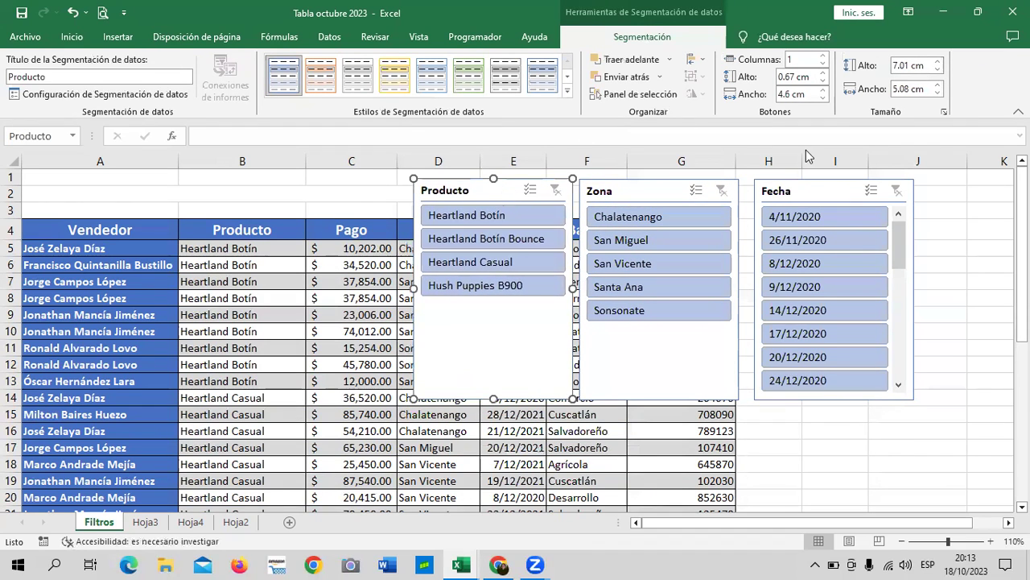
pyautogui.moveTo(817, 177); pyautogui.dragTo(812, 174)
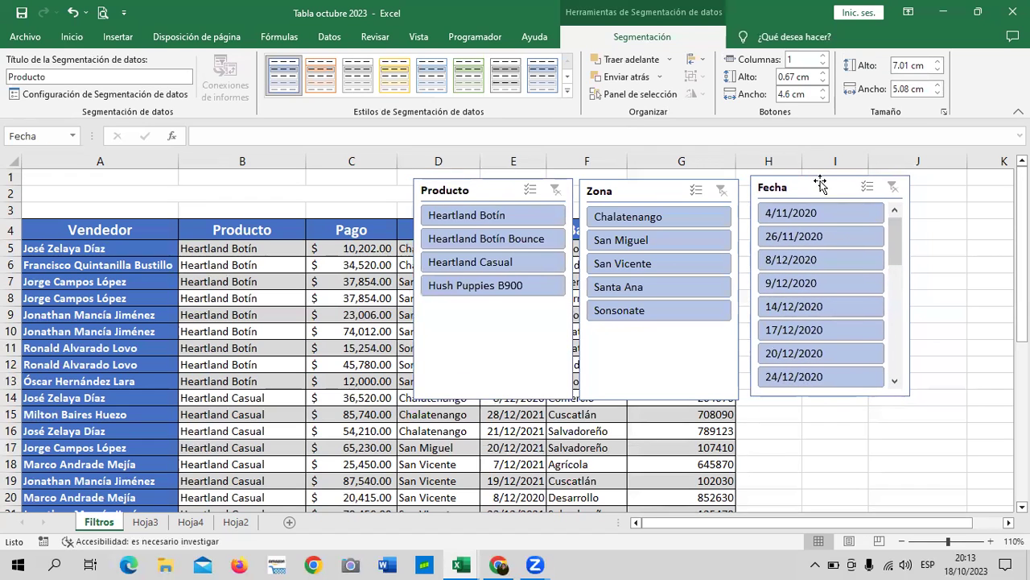
# Apply the orange slicer style to the Fecha, Zona and Producto slicers
pyautogui.click(568, 94)
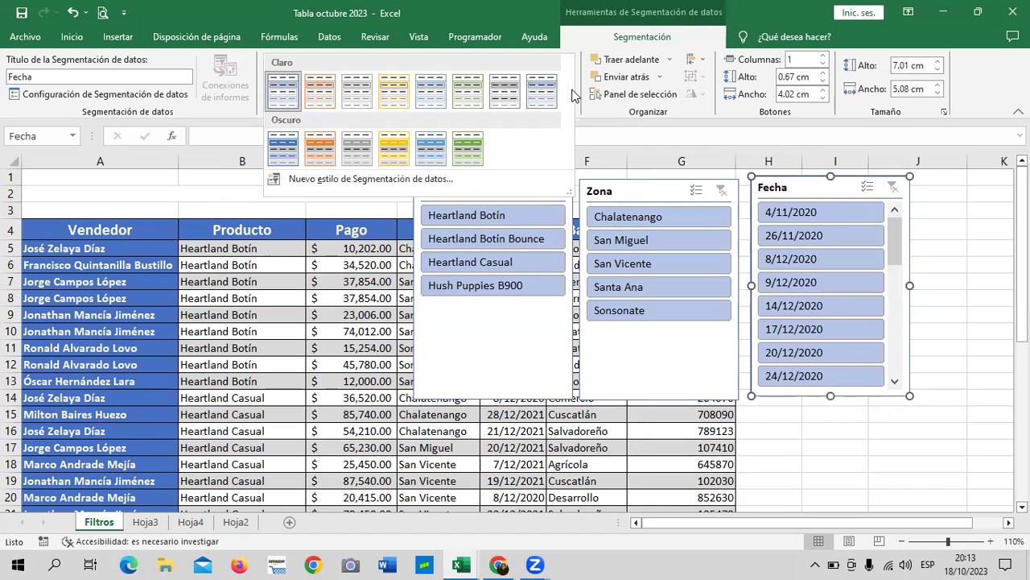
pyautogui.click(394, 145)
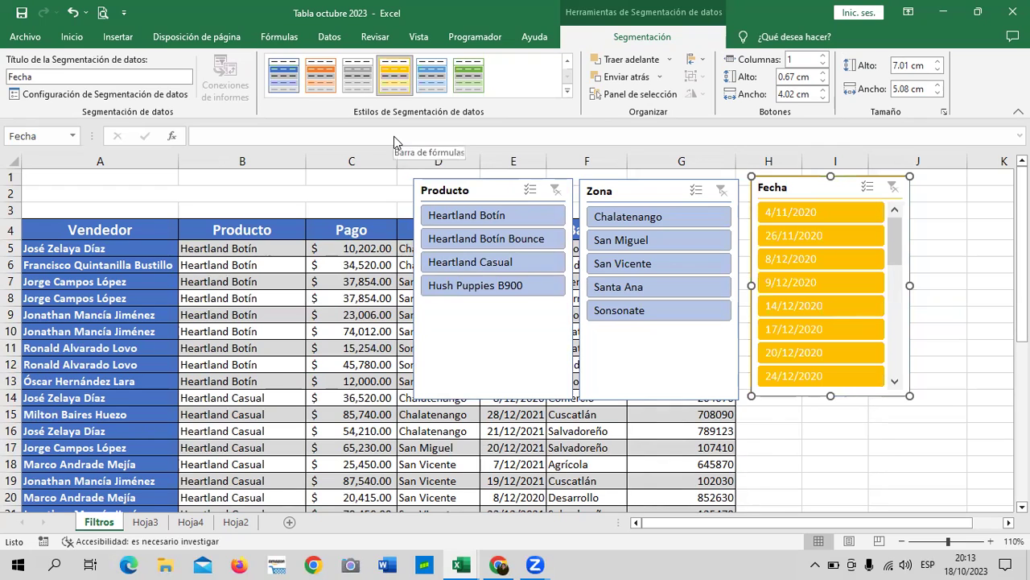
pyautogui.click(321, 74)
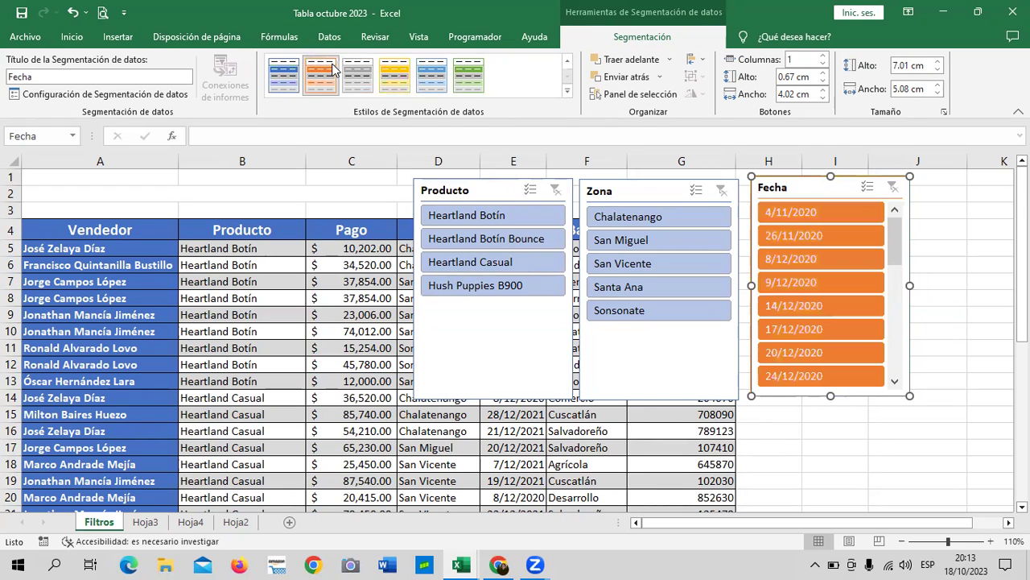
pyautogui.click(635, 180)
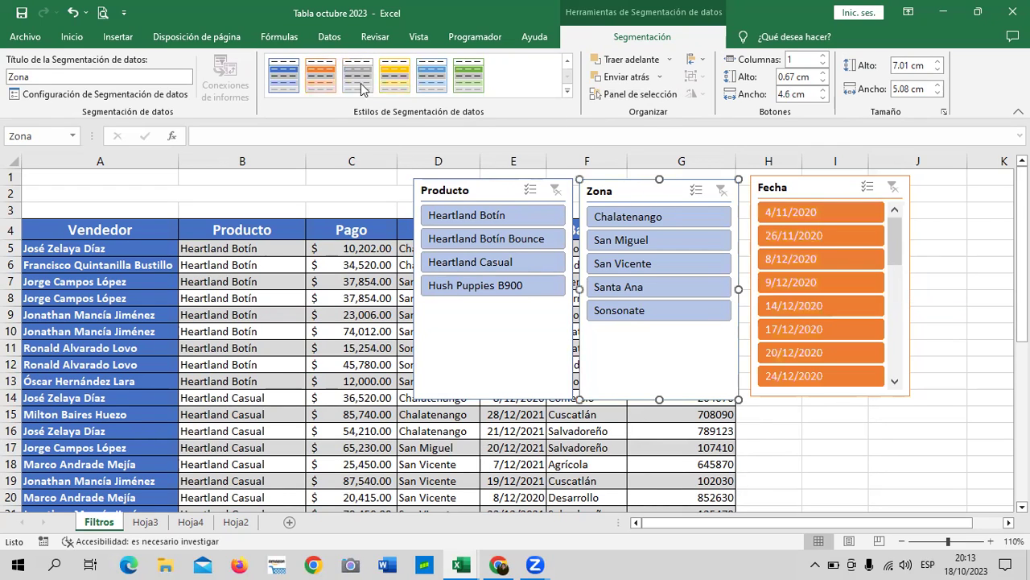
pyautogui.click(326, 78)
pyautogui.click(445, 190)
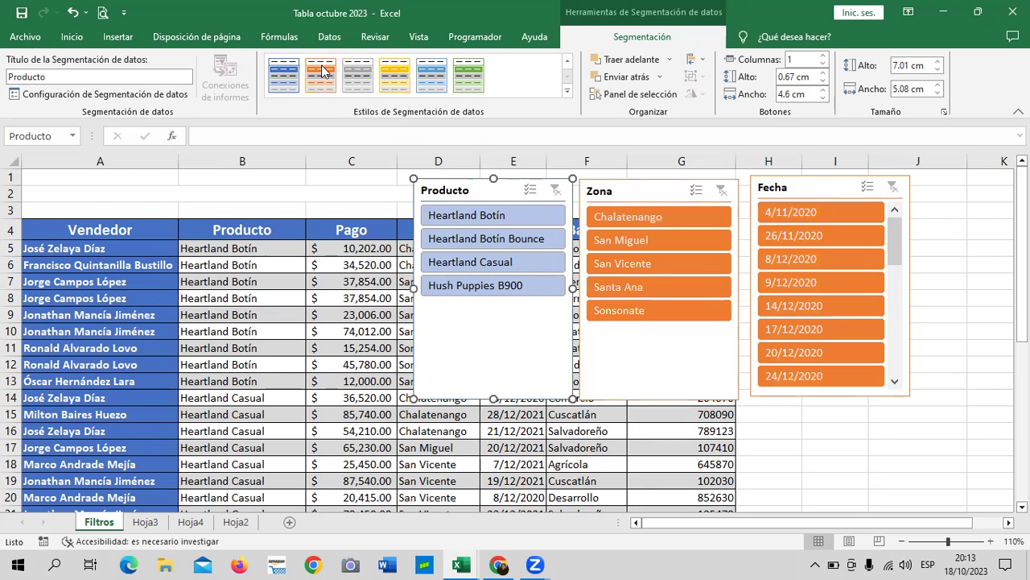
pyautogui.click(326, 76)
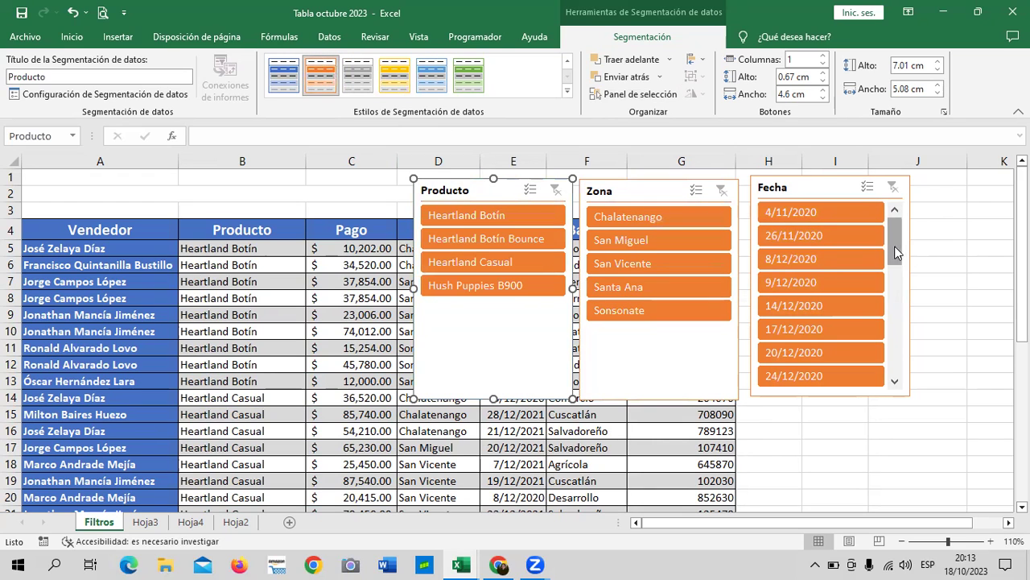
# Shift the Zona slicer slightly up and right, next to the Fecha slicer
pyautogui.moveTo(894, 245); pyautogui.dragTo(907, 214)
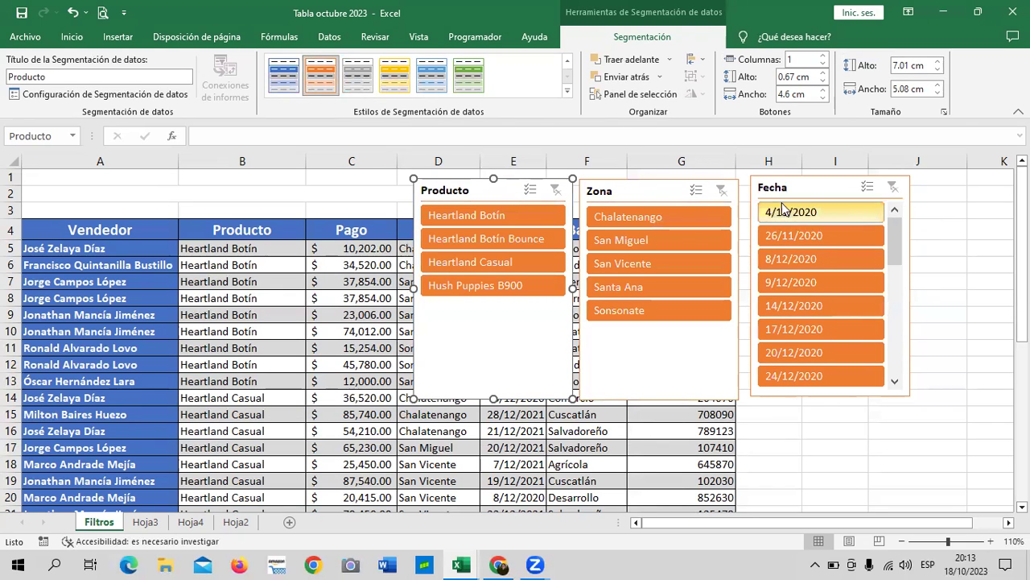
pyautogui.moveTo(670, 191); pyautogui.dragTo(672, 191)
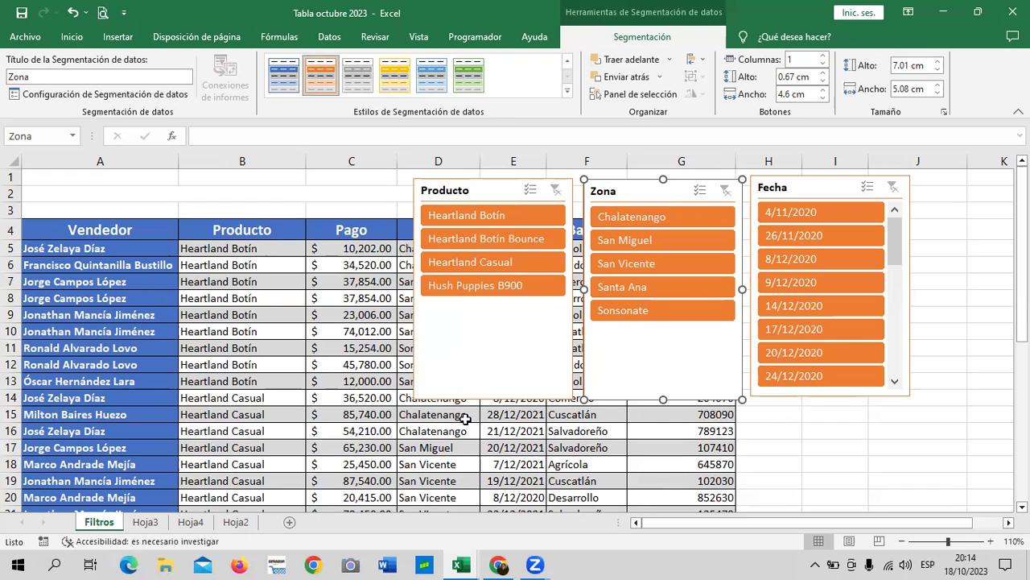
# Switch to Hoja4 and select the monthly sums pivot table to show Analizar tabla dinámica tools
pyautogui.click(196, 523)
pyautogui.click(361, 236)
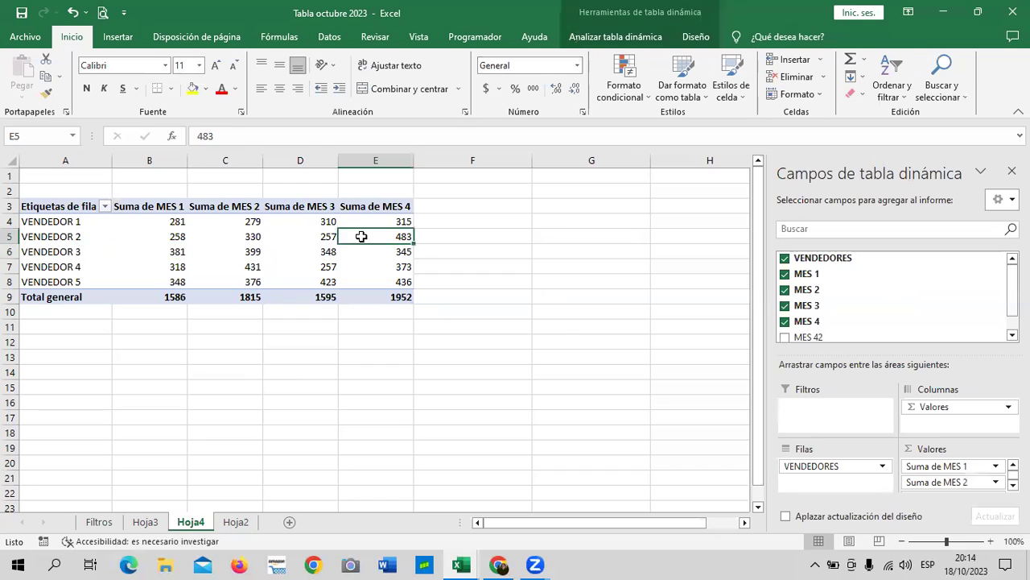
pyautogui.click(643, 41)
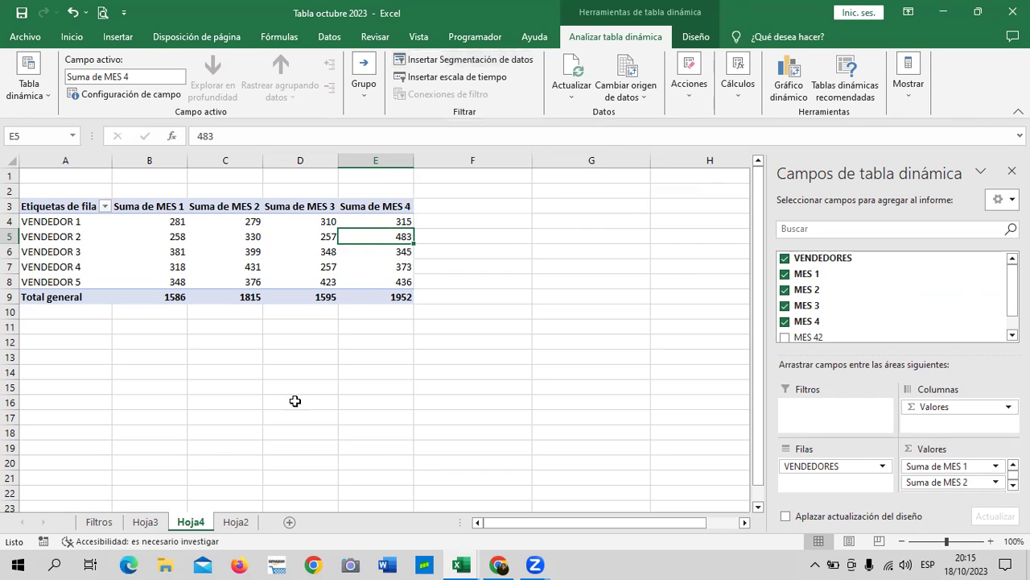
# Back on Filtros, enlarge the Fecha slicer and try filtering to 5/11/2021
pyautogui.click(100, 522)
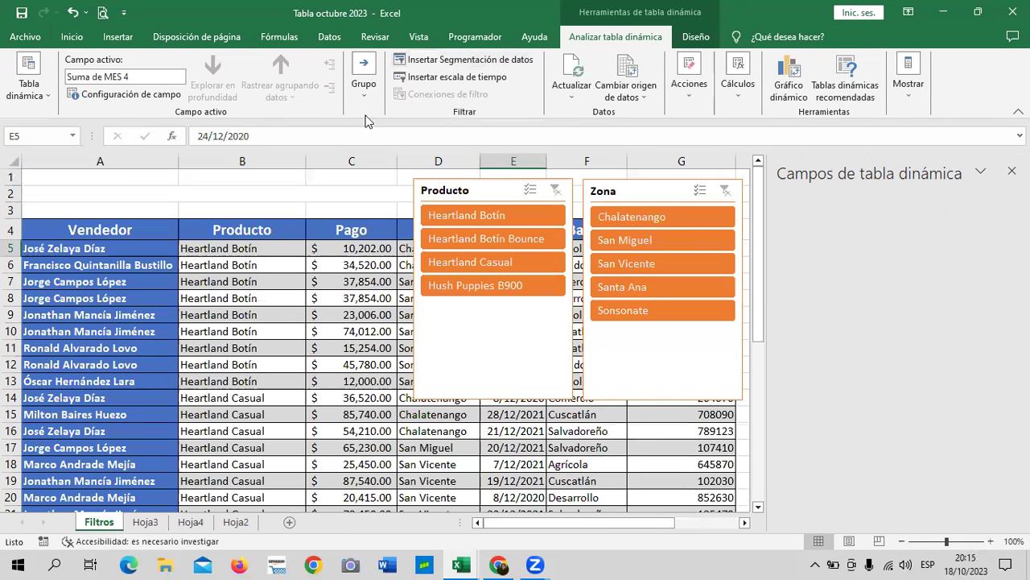
pyautogui.click(489, 202)
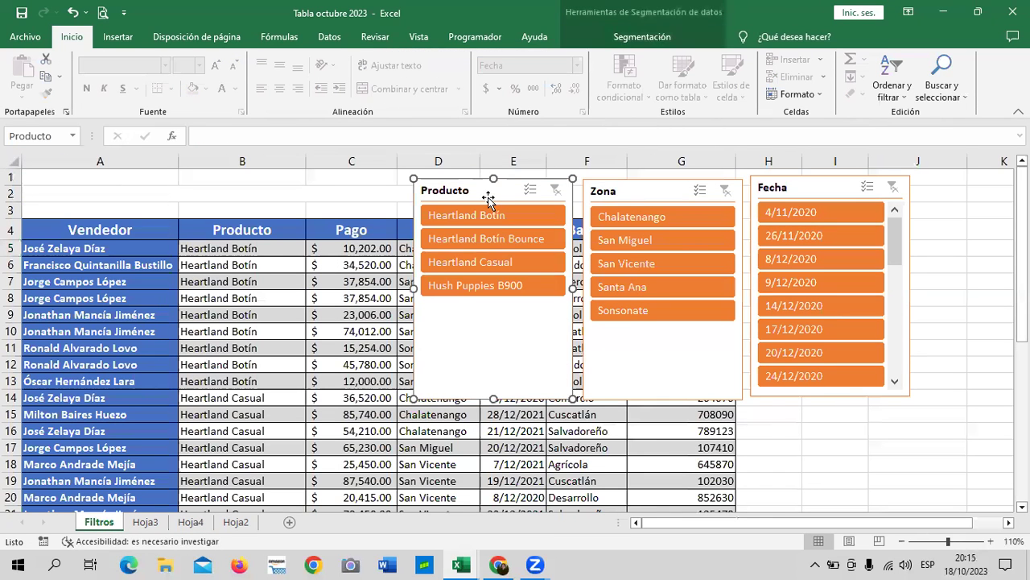
pyautogui.click(647, 36)
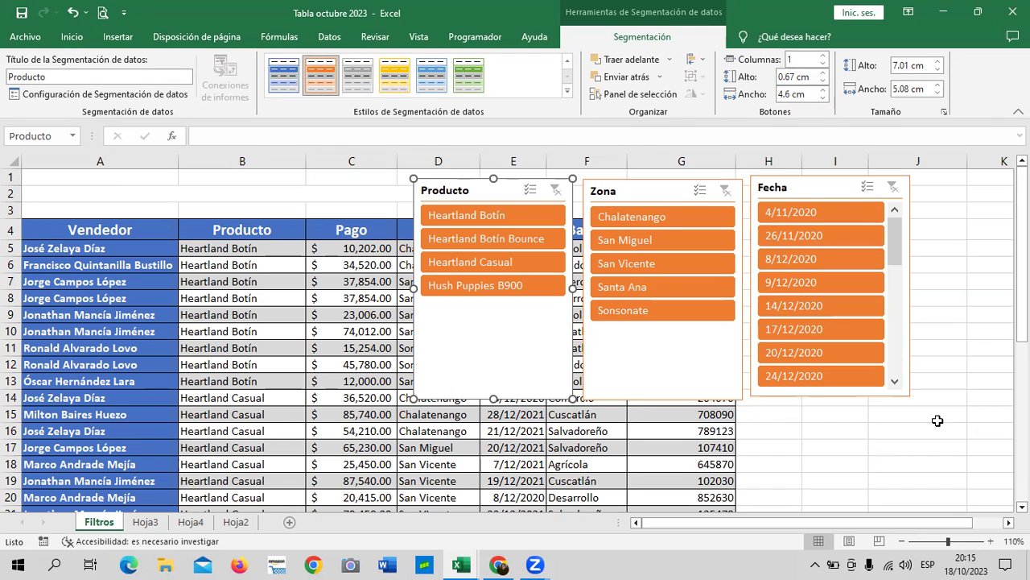
pyautogui.click(905, 357)
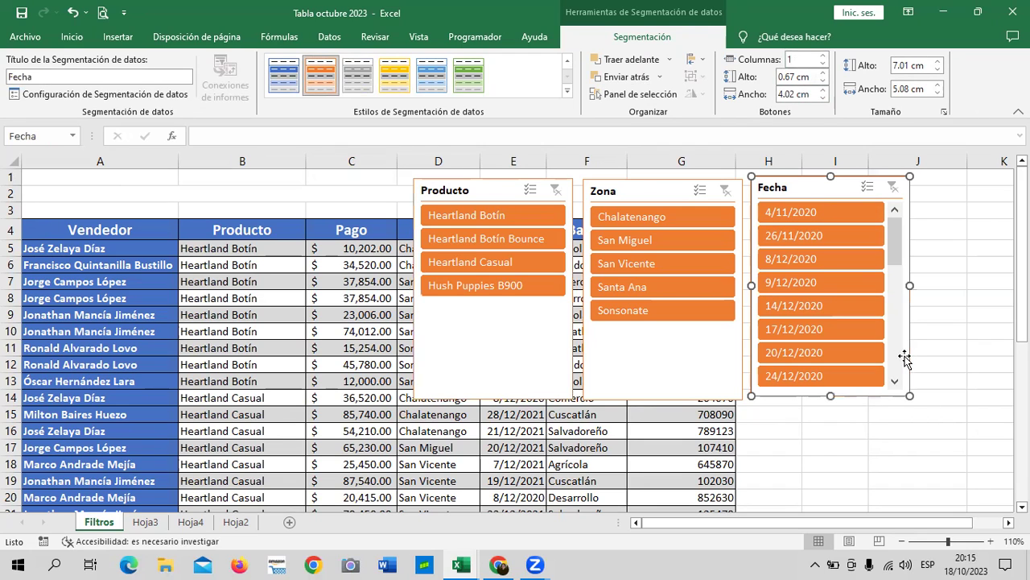
pyautogui.moveTo(910, 395); pyautogui.dragTo(965, 413)
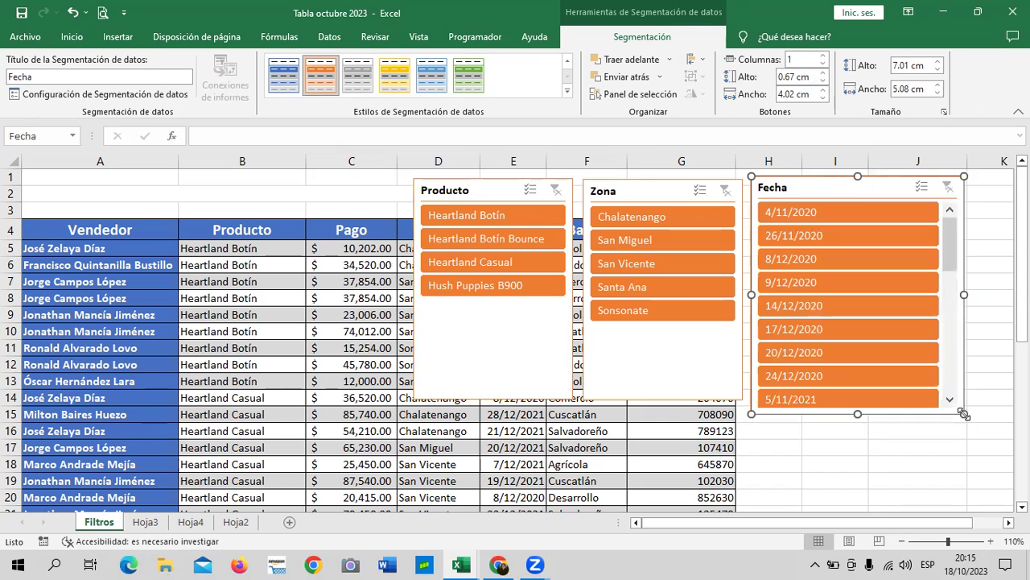
pyautogui.click(924, 396)
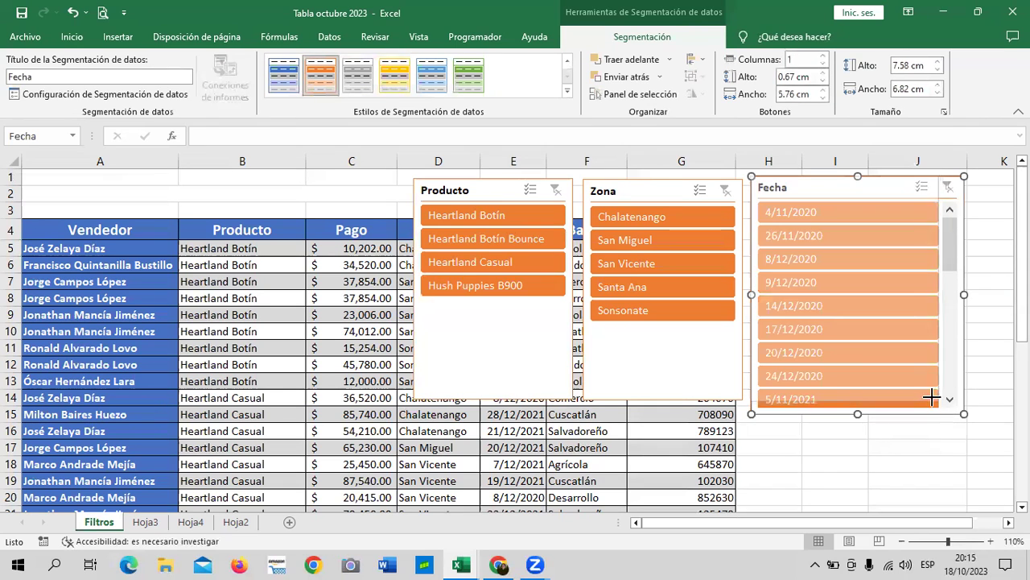
pyautogui.moveTo(920, 393); pyautogui.dragTo(920, 397)
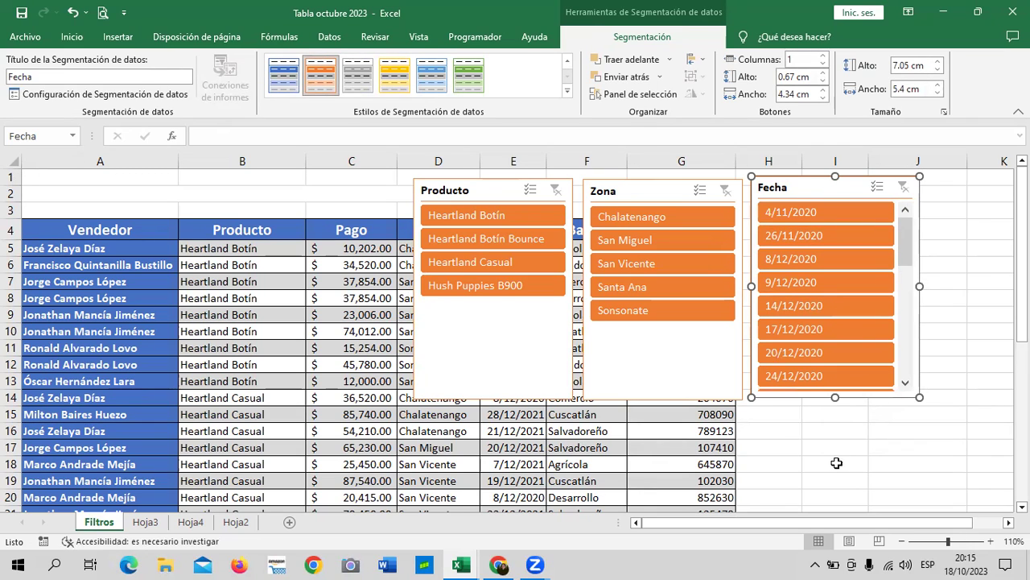
# Shorten the Producto and Zona slicers to fit their items
pyautogui.click(523, 342)
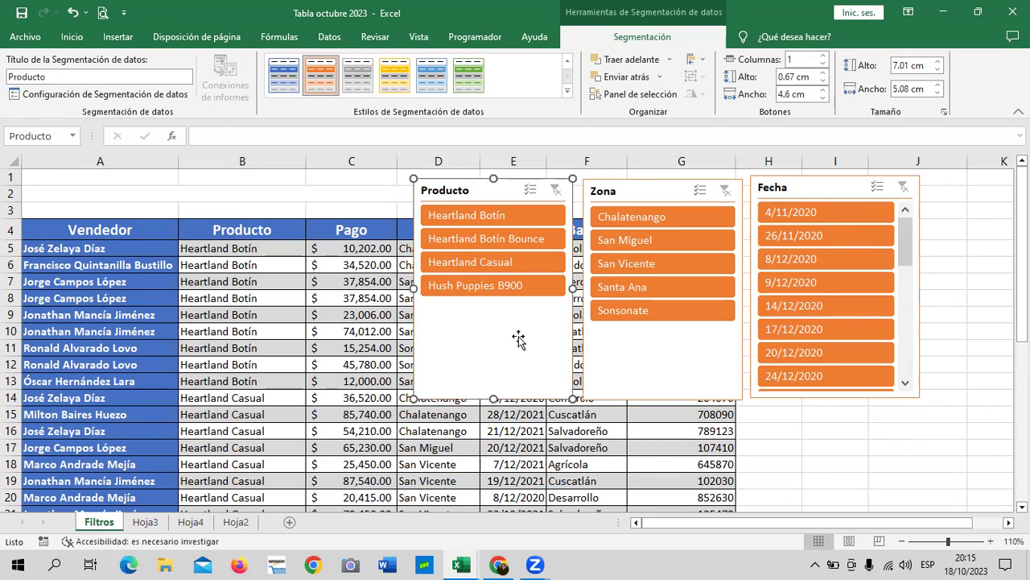
pyautogui.moveTo(492, 399); pyautogui.dragTo(513, 303)
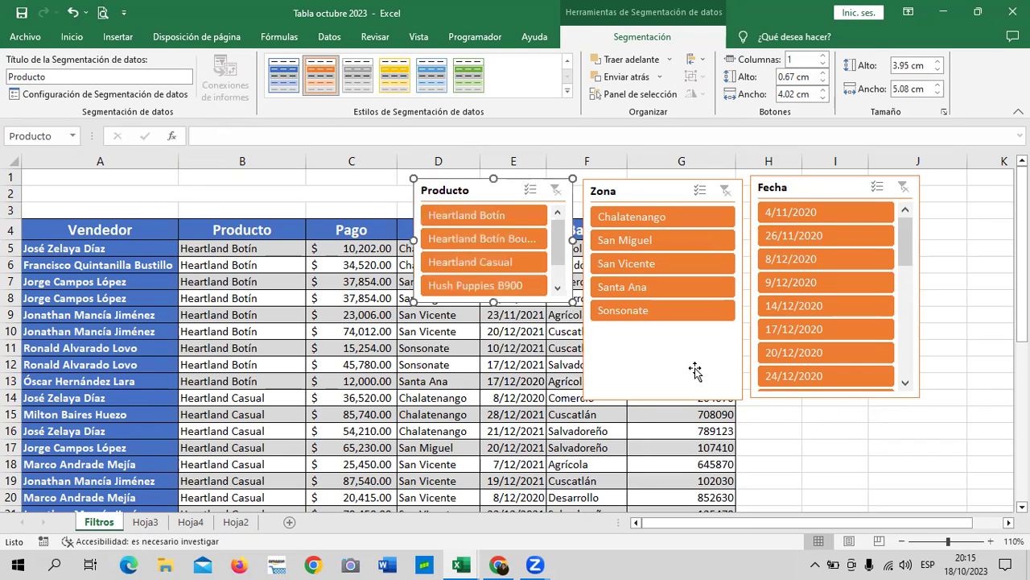
pyautogui.click(676, 342)
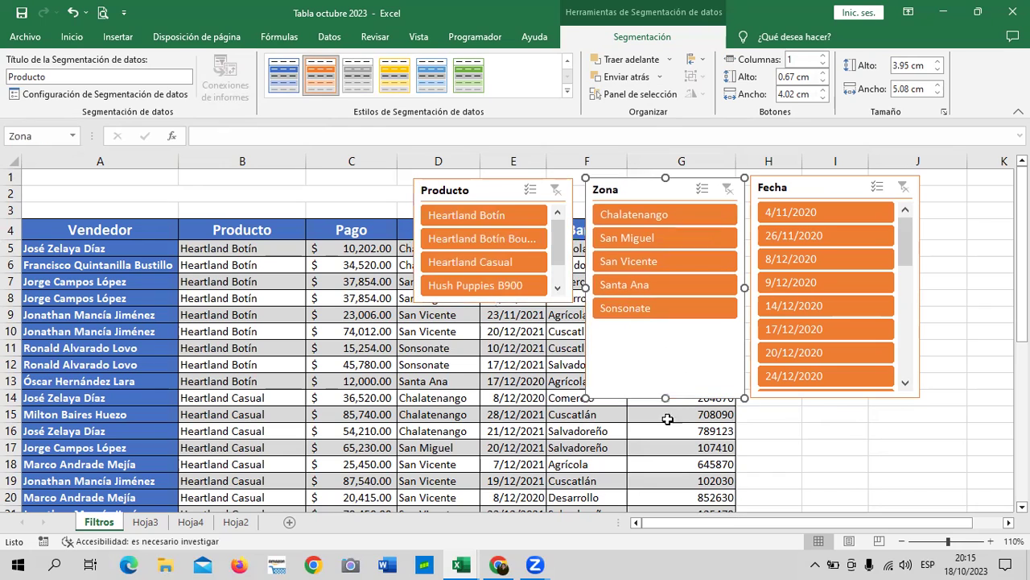
pyautogui.moveTo(665, 398); pyautogui.dragTo(663, 323)
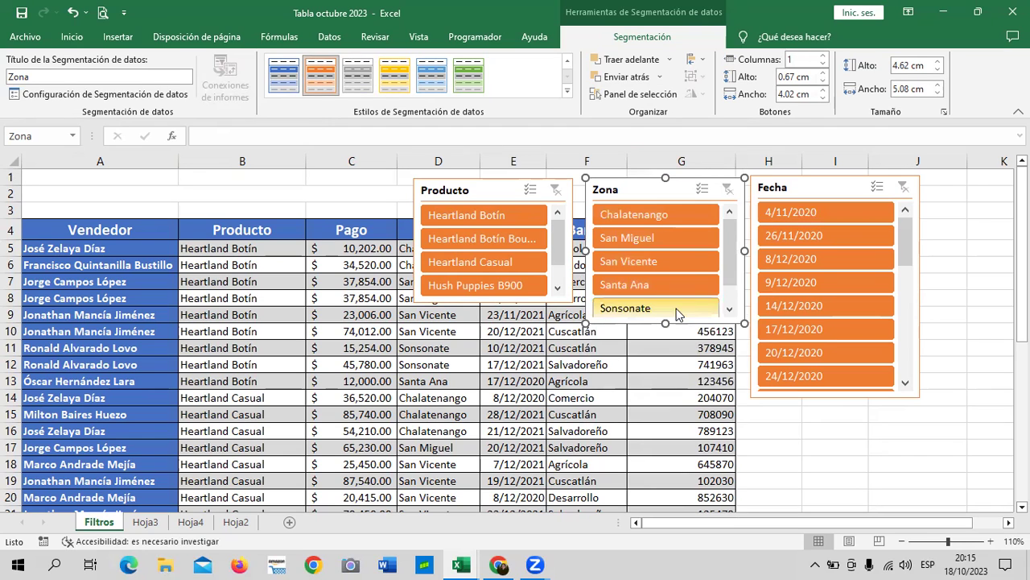
pyautogui.moveTo(665, 323); pyautogui.dragTo(664, 327)
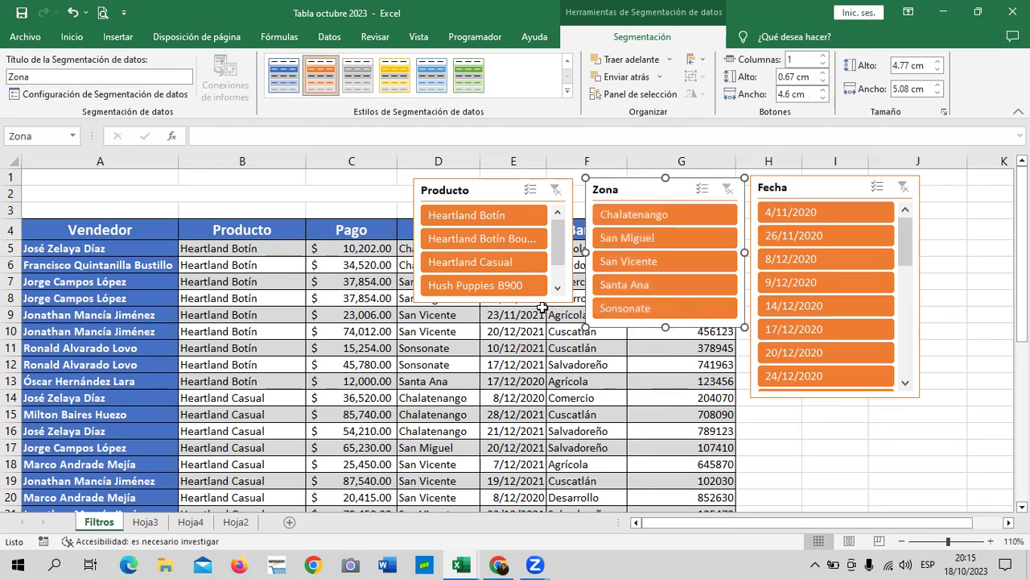
# Try the Hush Puppies B900 filter, clear it, and lengthen the Producto slicer to 4.19 cm
pyautogui.click(488, 287)
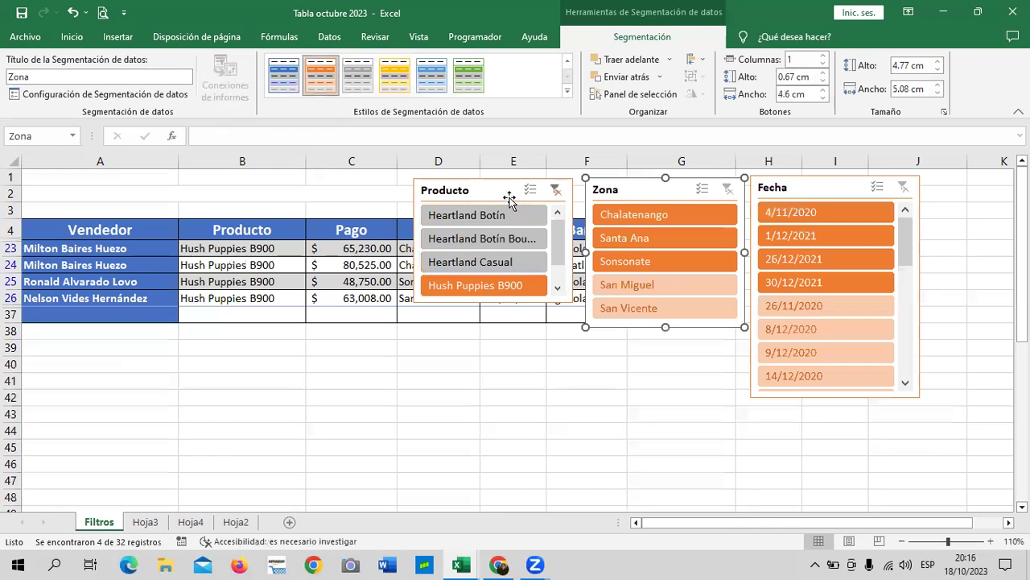
pyautogui.click(509, 198)
pyautogui.click(555, 189)
pyautogui.moveTo(494, 302); pyautogui.dragTo(493, 310)
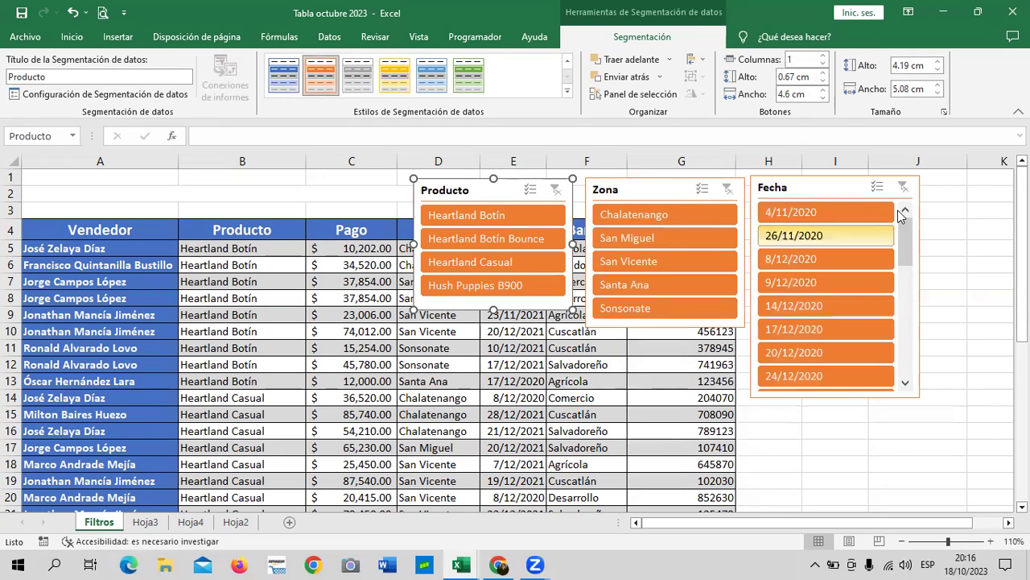
pyautogui.moveTo(911, 236)
pyautogui.mouseDown()
pyautogui.moveTo(902, 364)
pyautogui.moveTo(901, 208)
pyautogui.mouseUp()
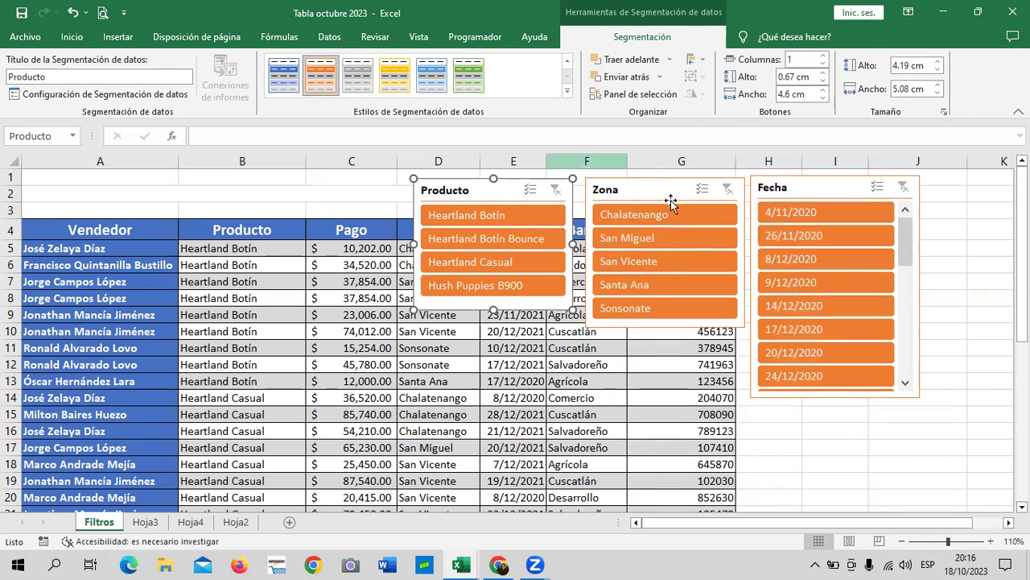
pyautogui.click(856, 211)
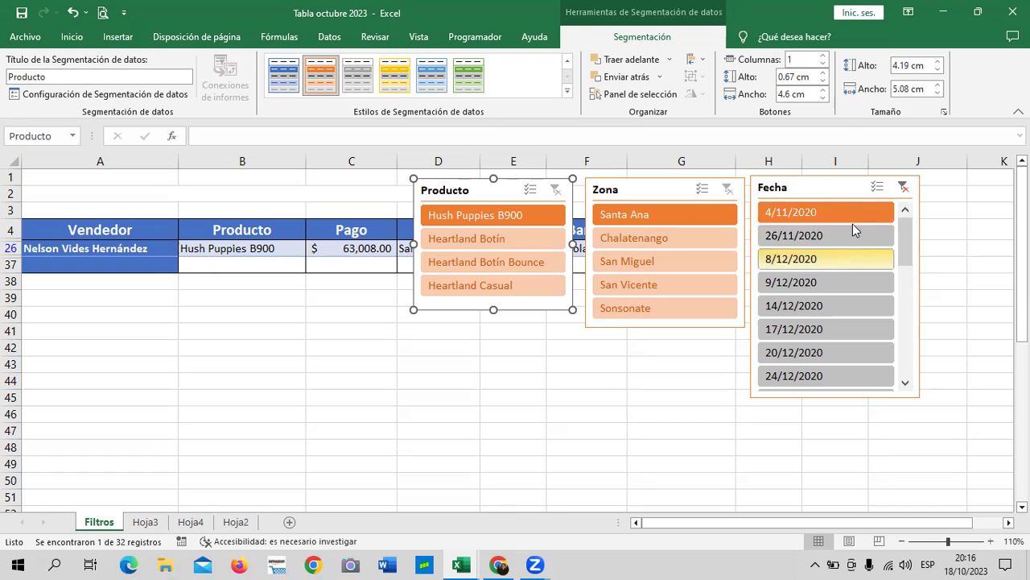
pyautogui.click(903, 188)
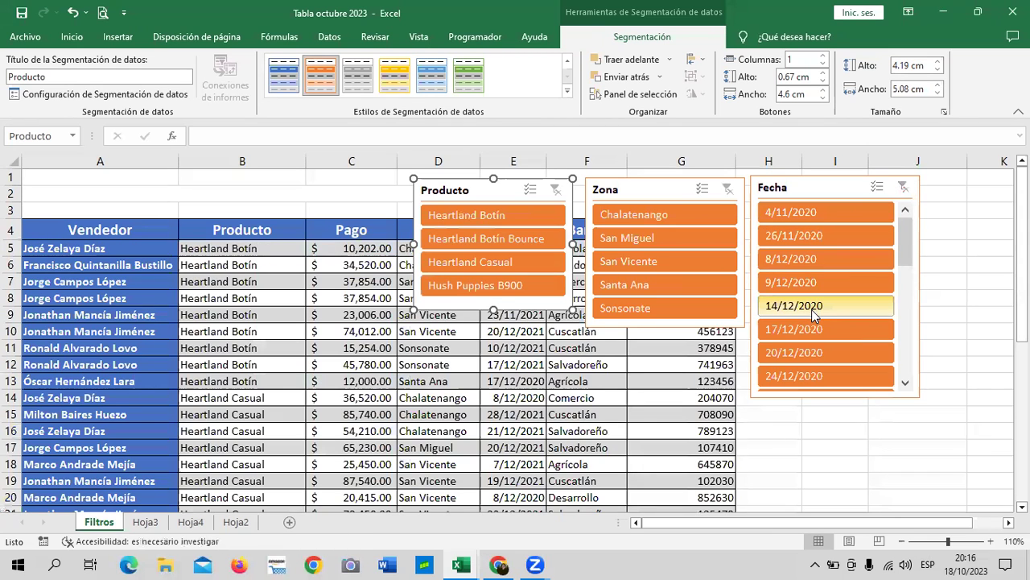
pyautogui.click(812, 306)
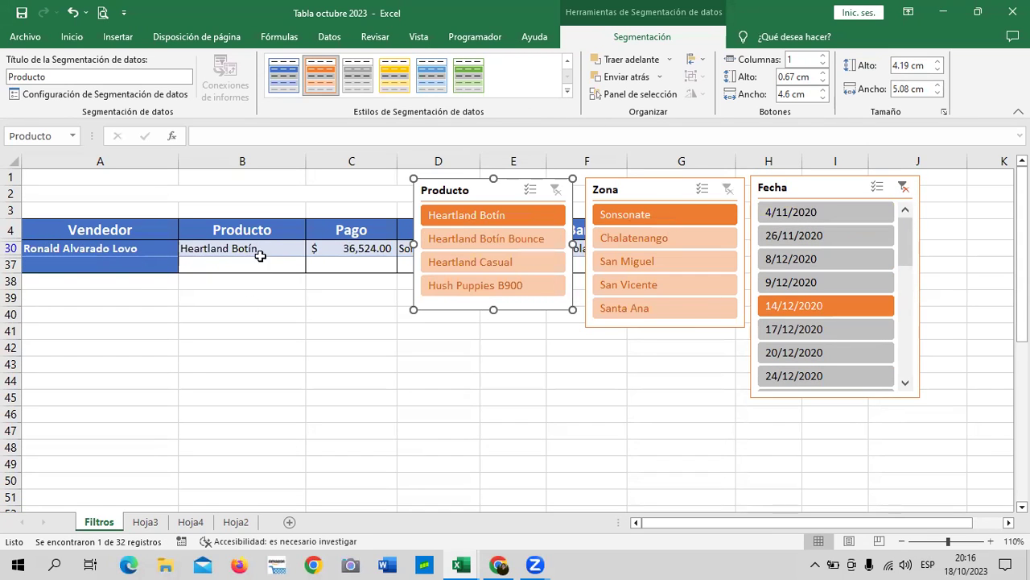
pyautogui.click(903, 188)
pyautogui.click(905, 187)
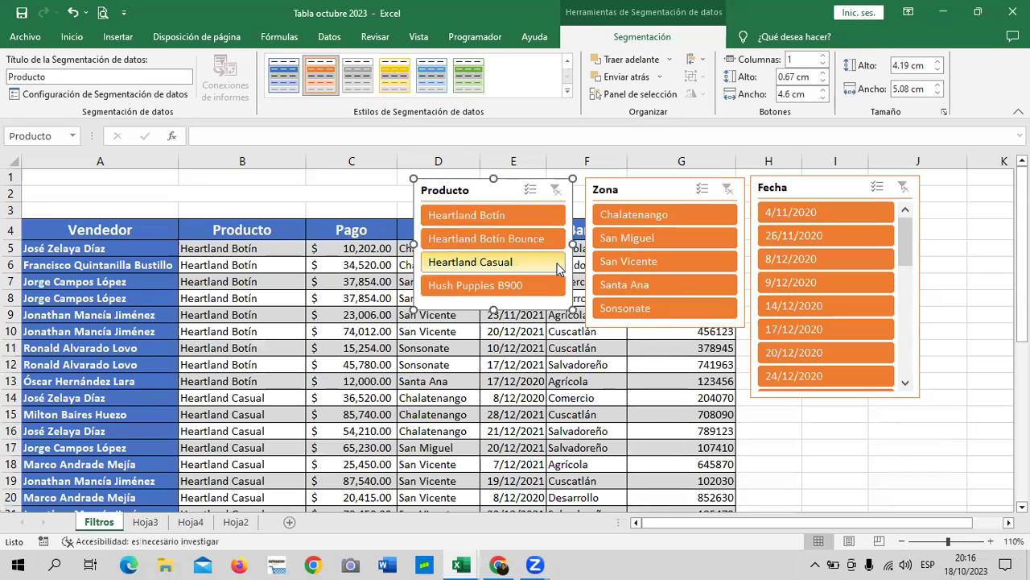
pyautogui.click(529, 216)
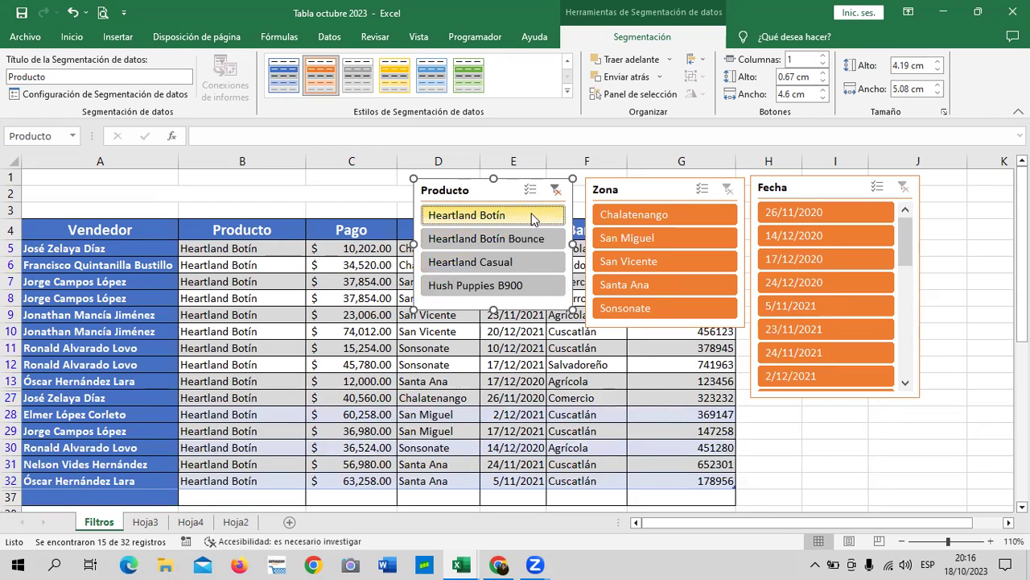
pyautogui.moveTo(905, 247)
pyautogui.mouseDown()
pyautogui.moveTo(914, 336)
pyautogui.moveTo(883, 210)
pyautogui.mouseUp()
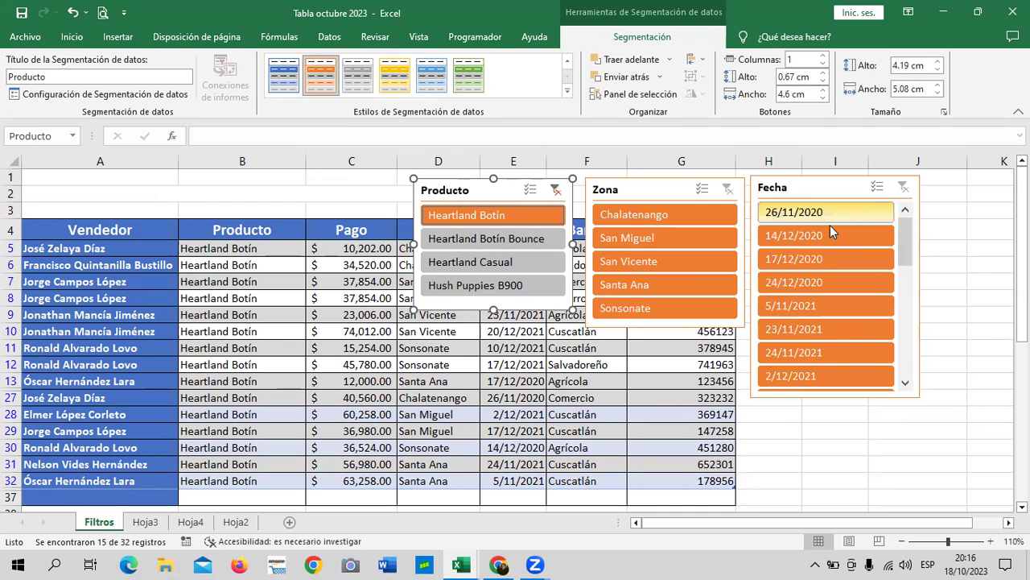
pyautogui.moveTo(905, 234)
pyautogui.mouseDown()
pyautogui.moveTo(924, 317)
pyautogui.moveTo(911, 212)
pyautogui.mouseUp()
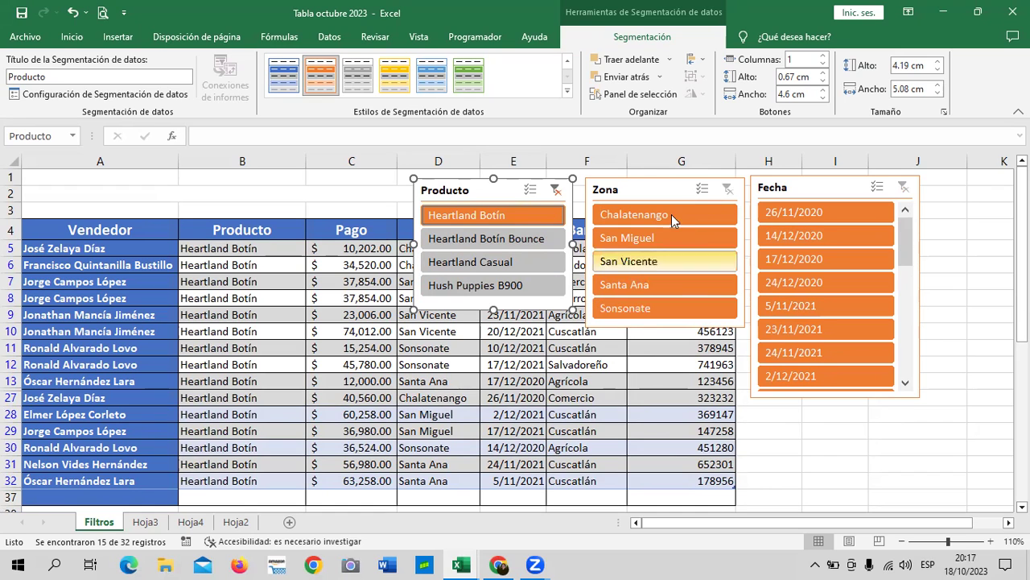
pyautogui.click(555, 190)
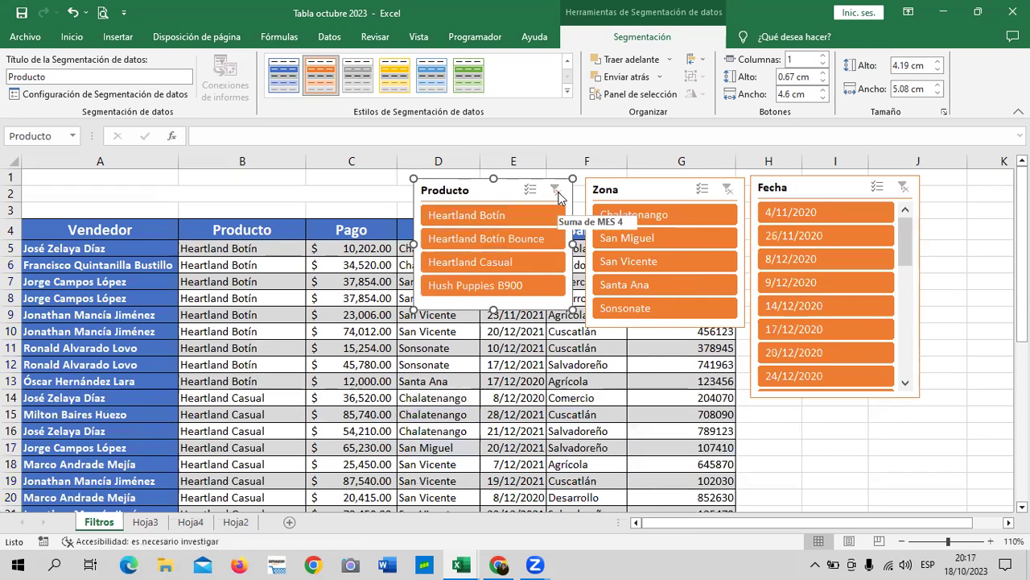
pyautogui.click(457, 240)
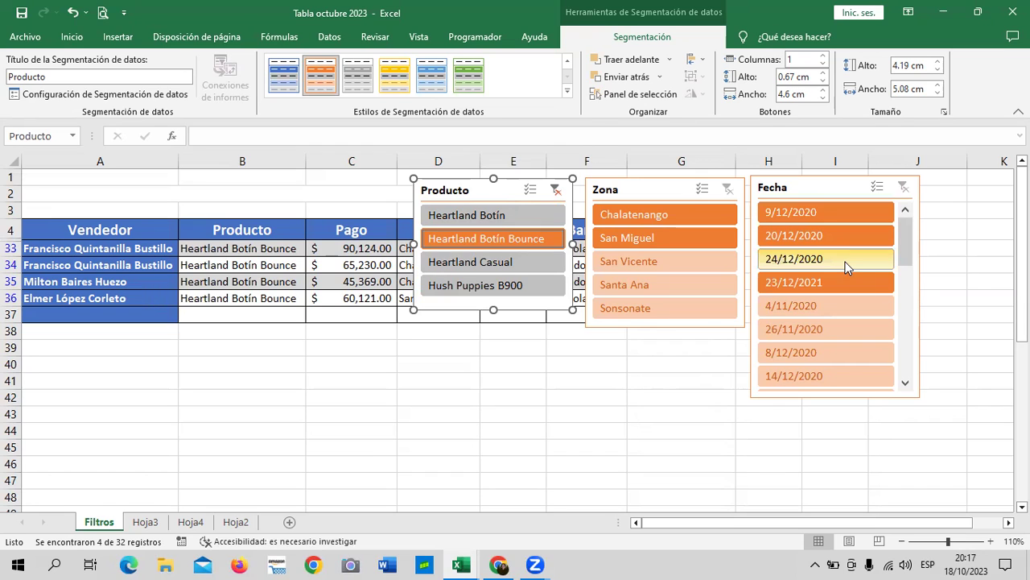
pyautogui.moveTo(903, 237)
pyautogui.mouseDown()
pyautogui.moveTo(909, 377)
pyautogui.moveTo(911, 198)
pyautogui.mouseUp()
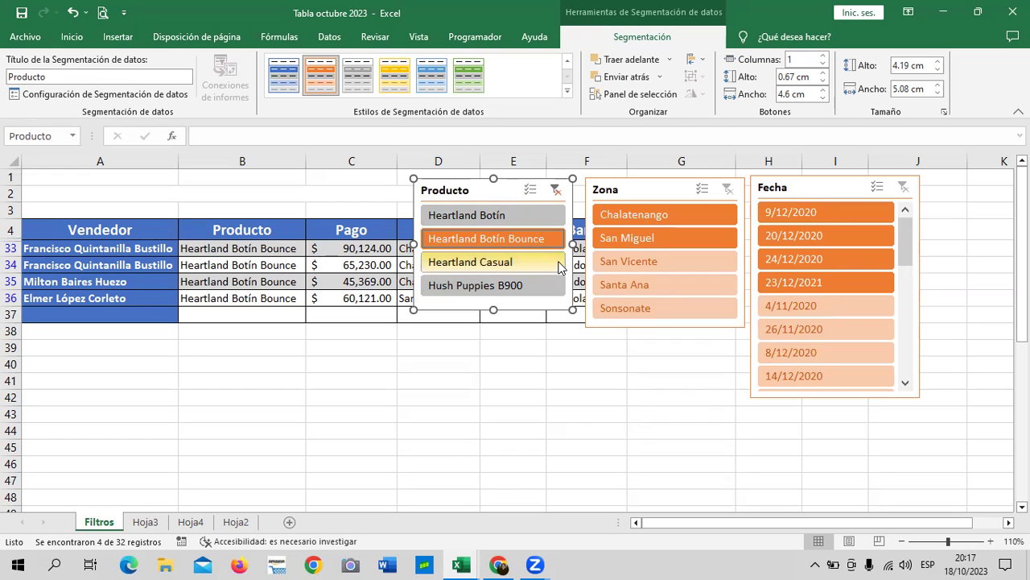
pyautogui.click(555, 190)
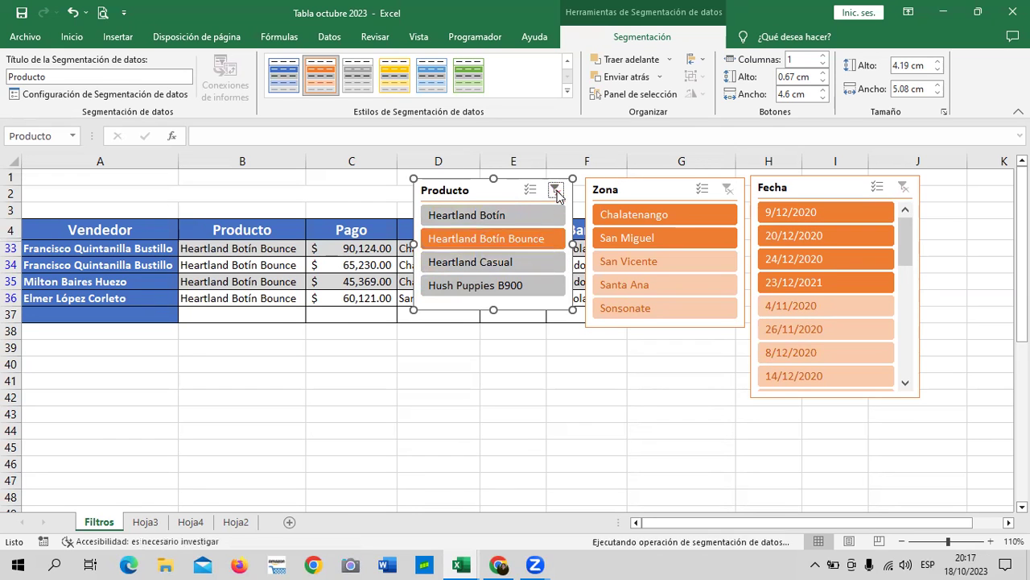
pyautogui.click(524, 257)
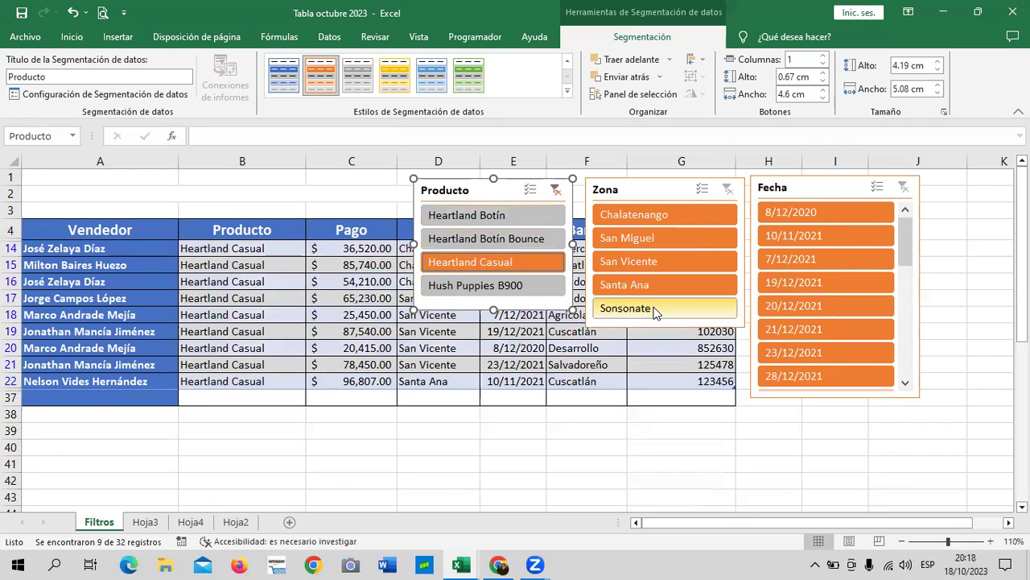
pyautogui.moveTo(908, 238); pyautogui.dragTo(906, 275)
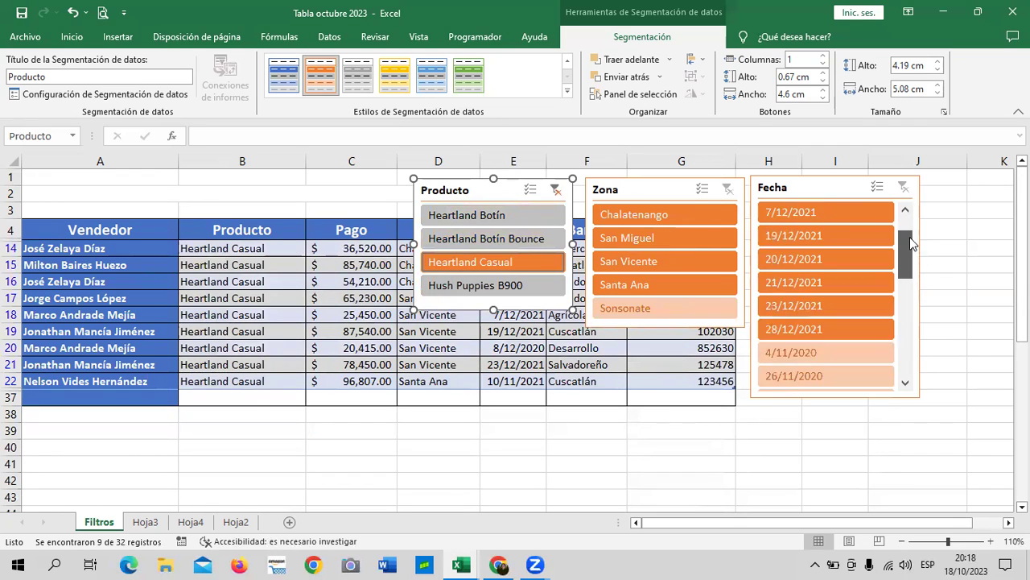
pyautogui.click(906, 298)
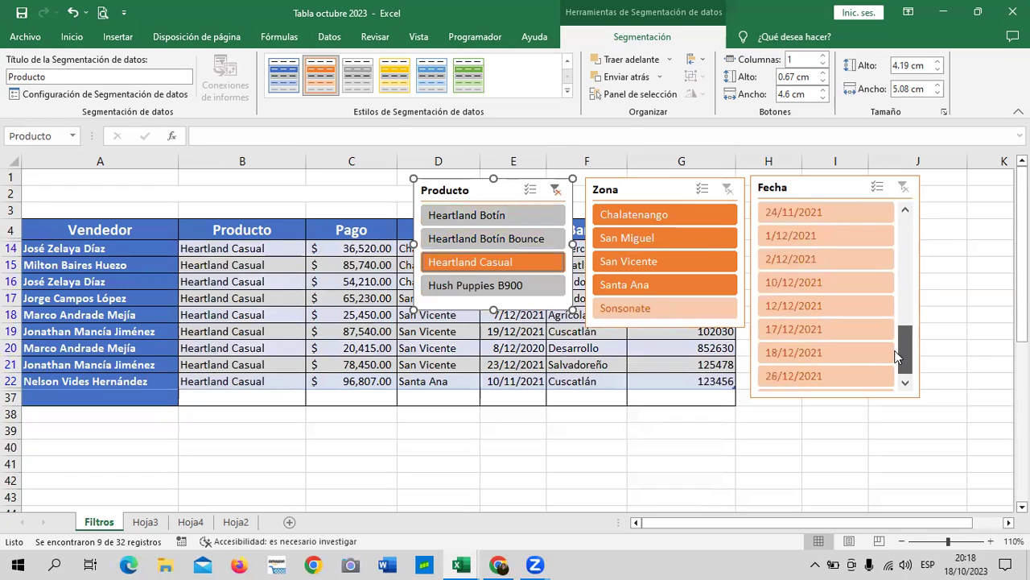
pyautogui.moveTo(906, 298); pyautogui.dragTo(907, 242)
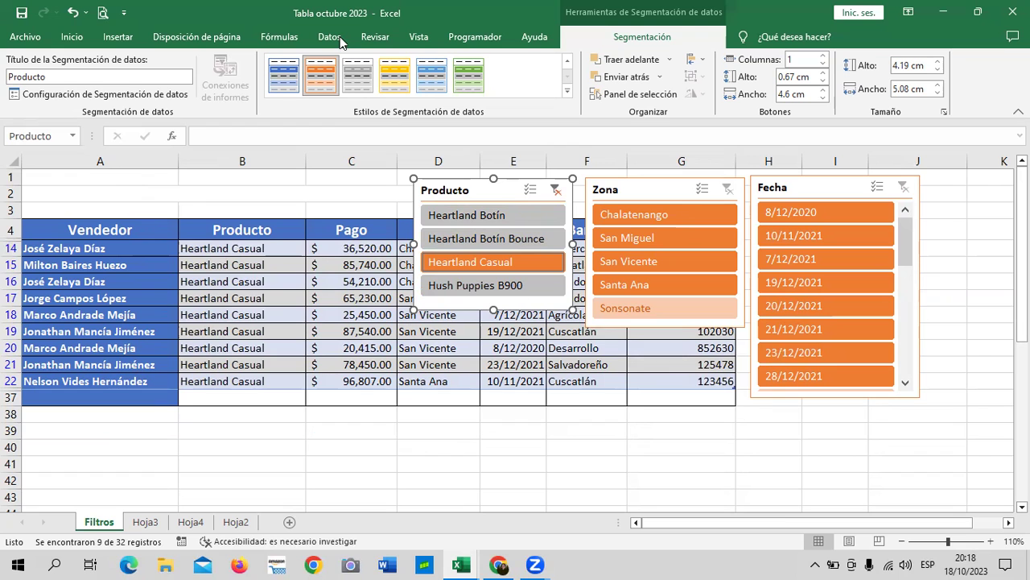
pyautogui.click(554, 191)
pyautogui.click(528, 281)
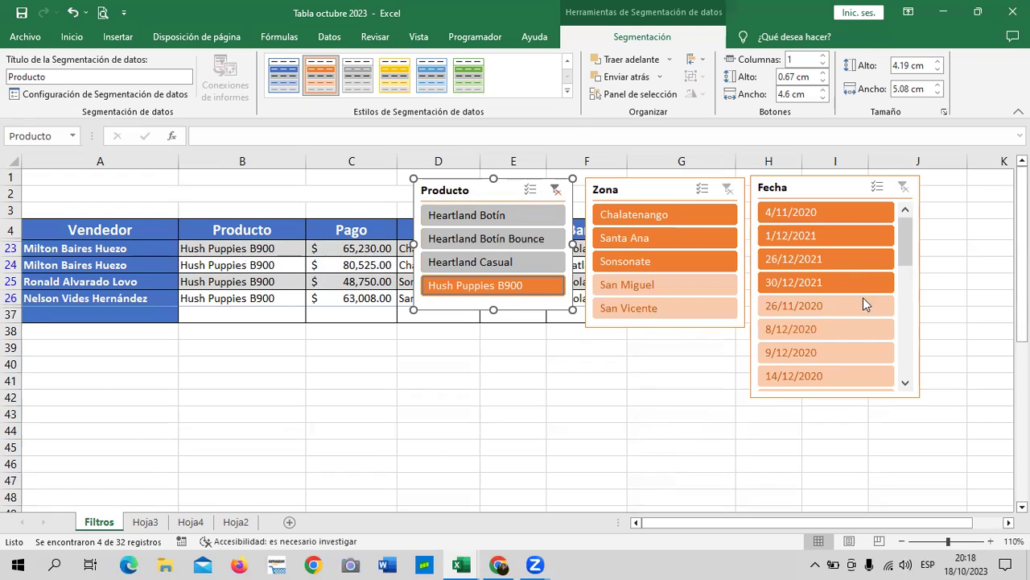
pyautogui.scroll(-5, 900, 214)
pyautogui.scroll(5, 905, 210)
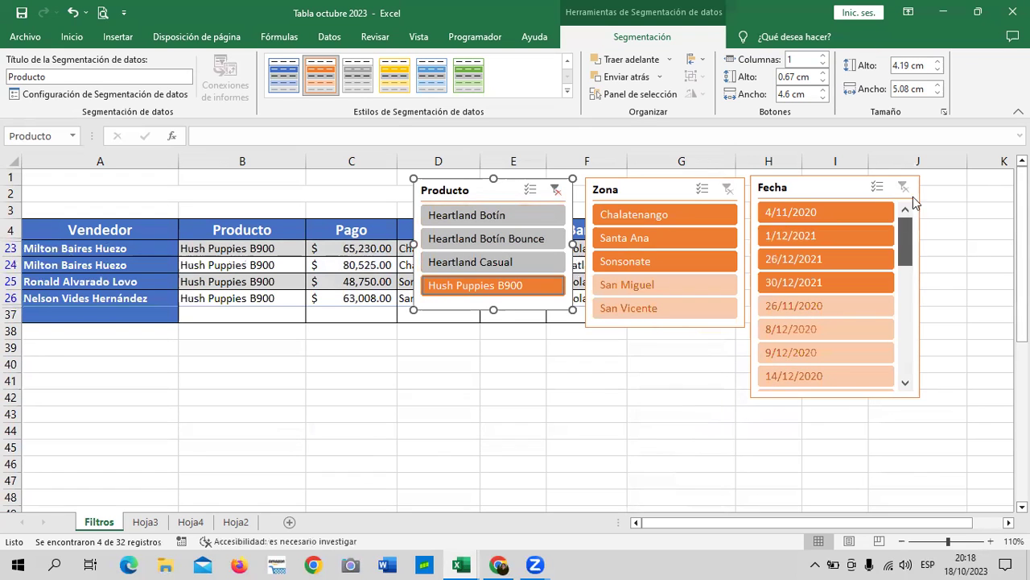
pyautogui.click(554, 191)
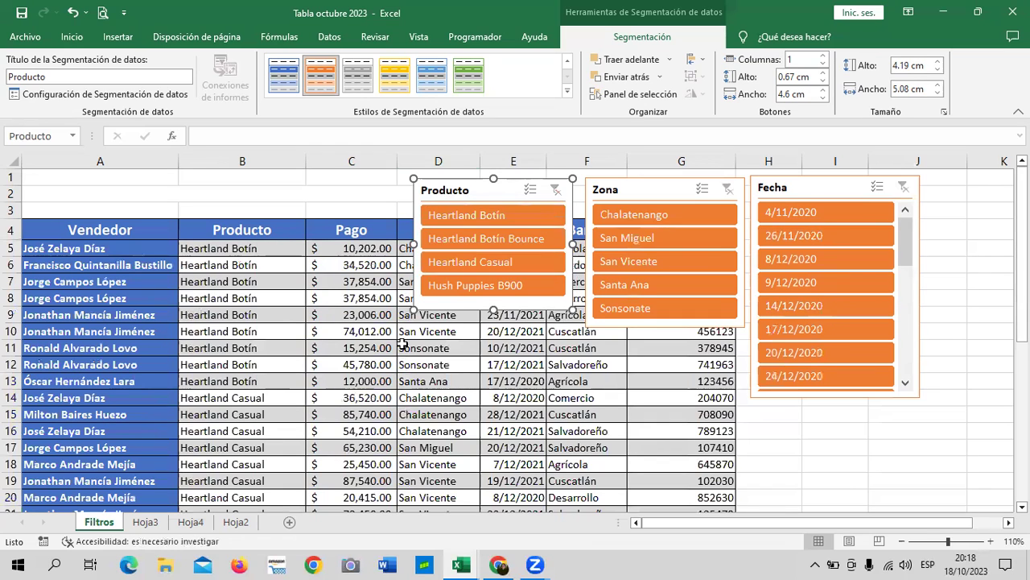
# Delete the Fecha, Zona and Producto slicers one after another
pyautogui.click(533, 193)
pyautogui.click(820, 189)
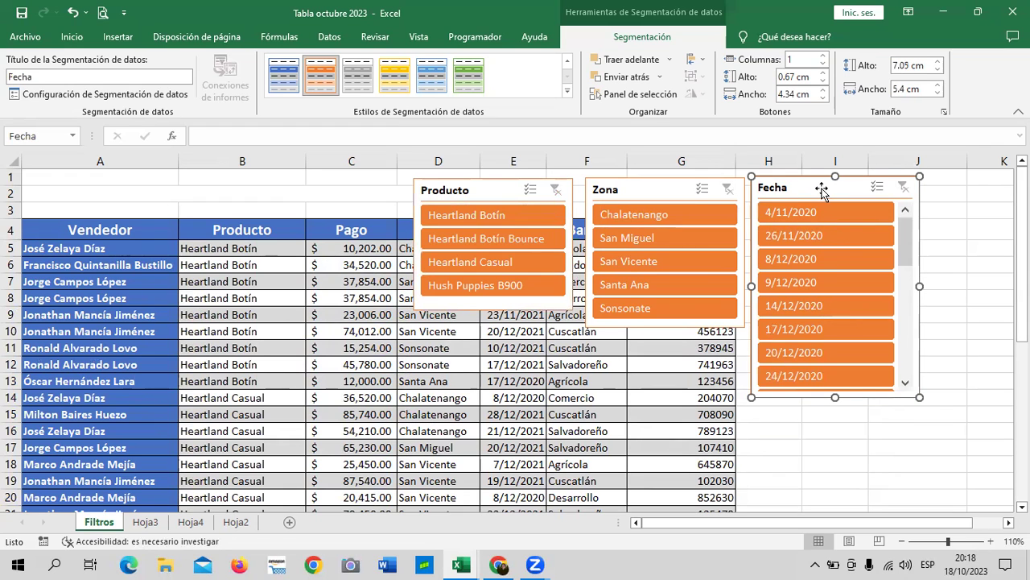
pyautogui.press('Delete')
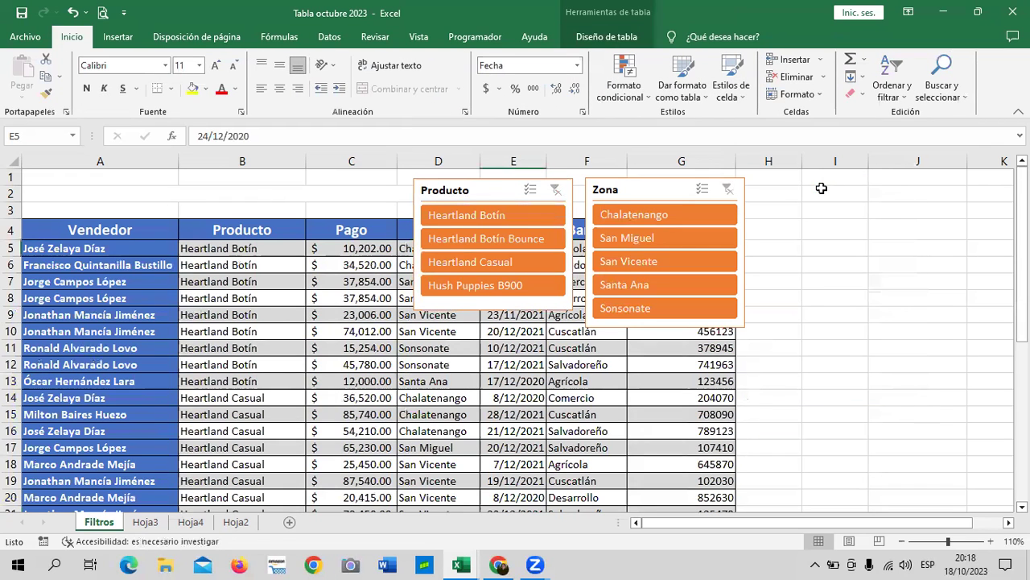
pyautogui.click(665, 190)
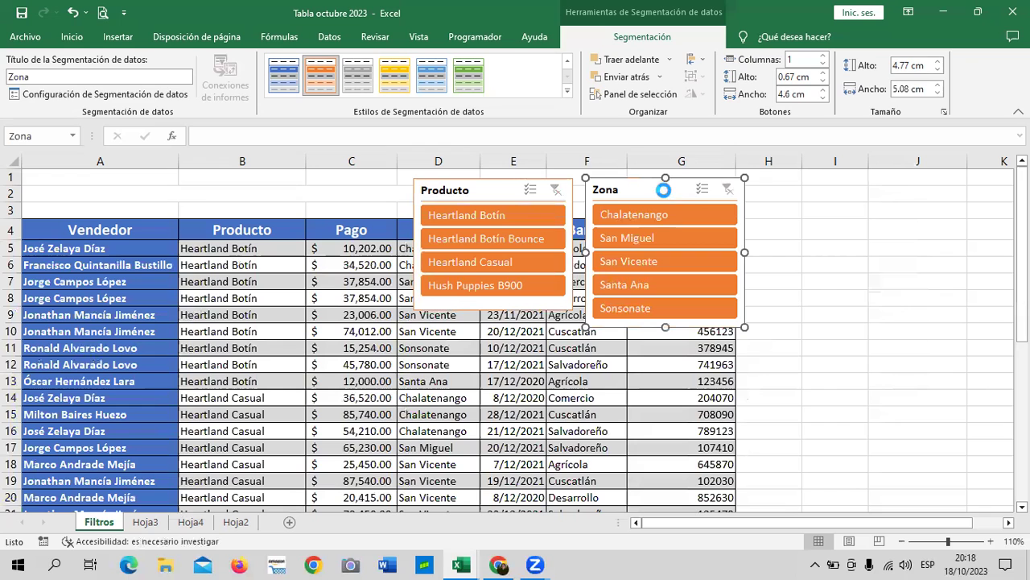
pyautogui.press('Delete')
pyautogui.click(491, 192)
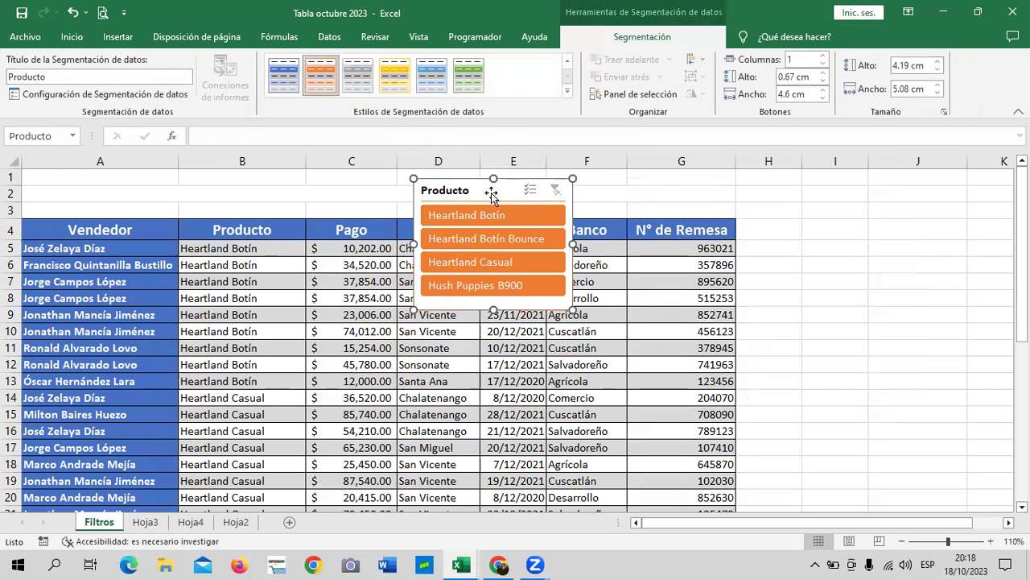
pyautogui.press('Delete')
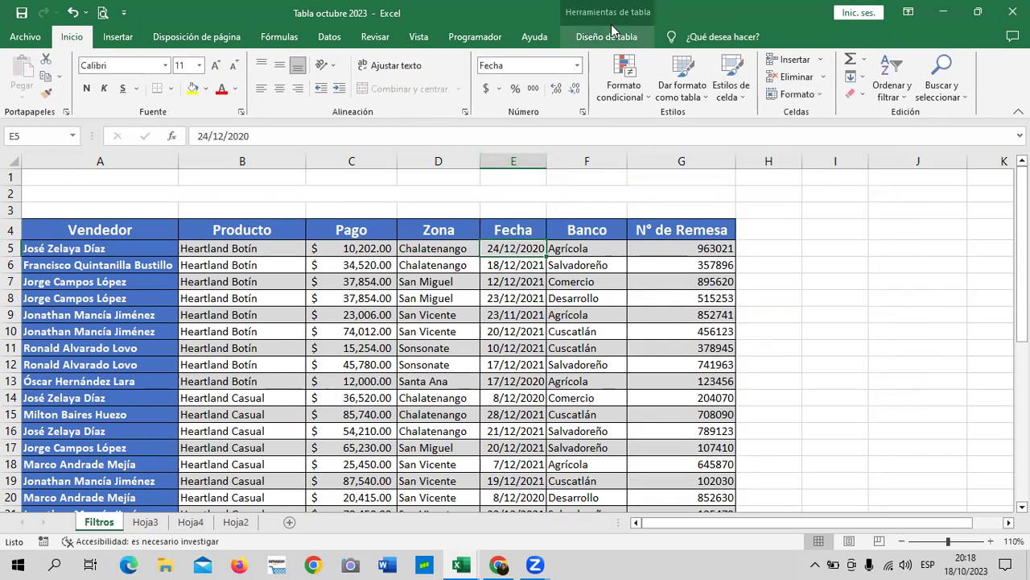
pyautogui.click(609, 38)
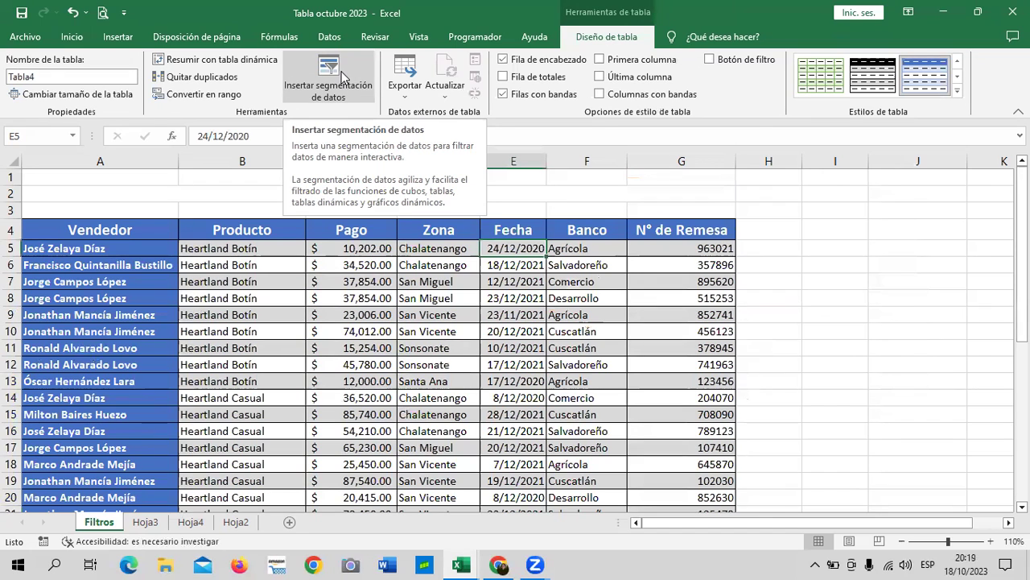
# Review the Hoja4 pivot table's analysis options, then move to the Filtros sheet at cell B11
pyautogui.click(197, 523)
pyautogui.click(295, 249)
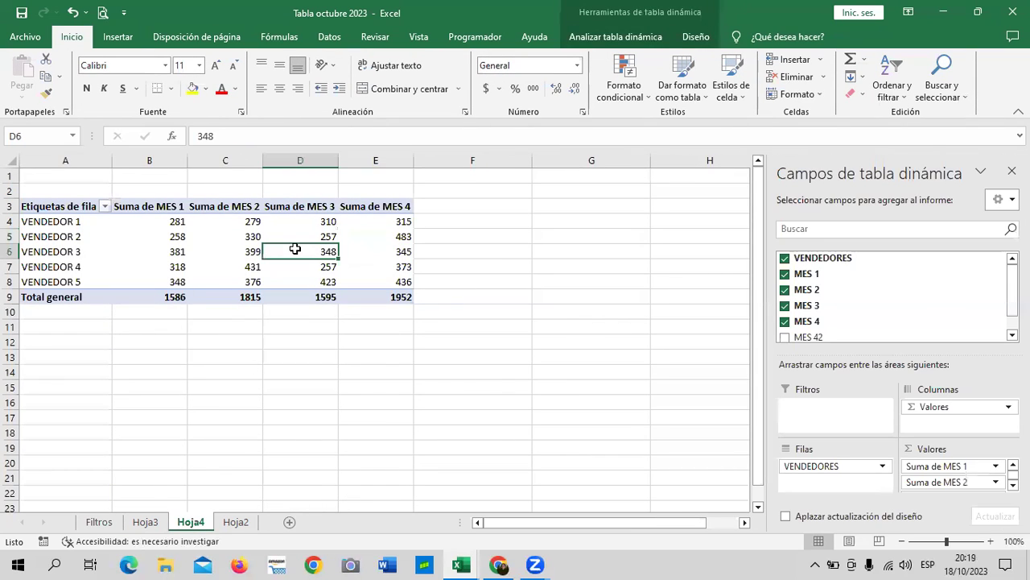
pyautogui.click(615, 37)
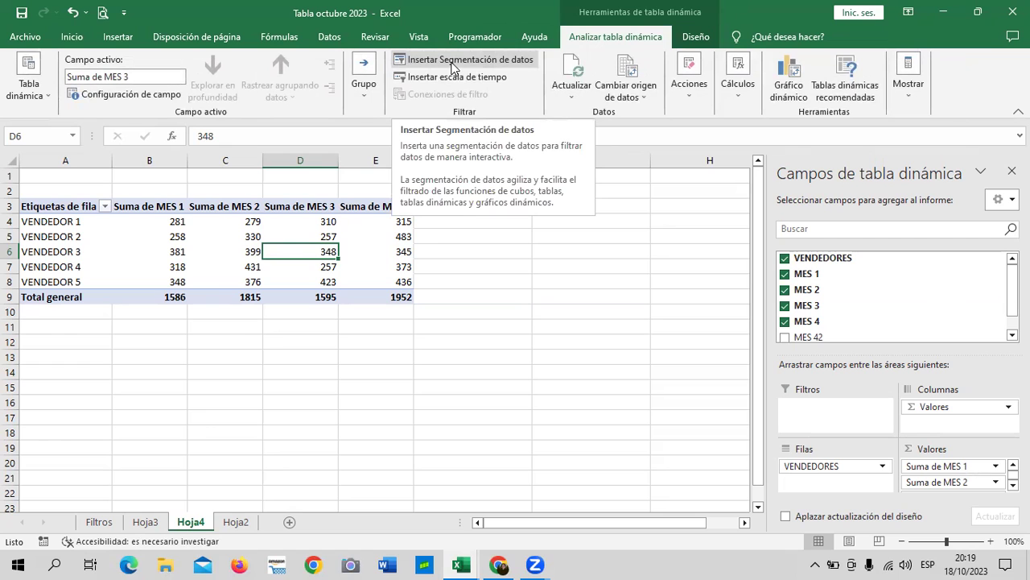
pyautogui.click(483, 341)
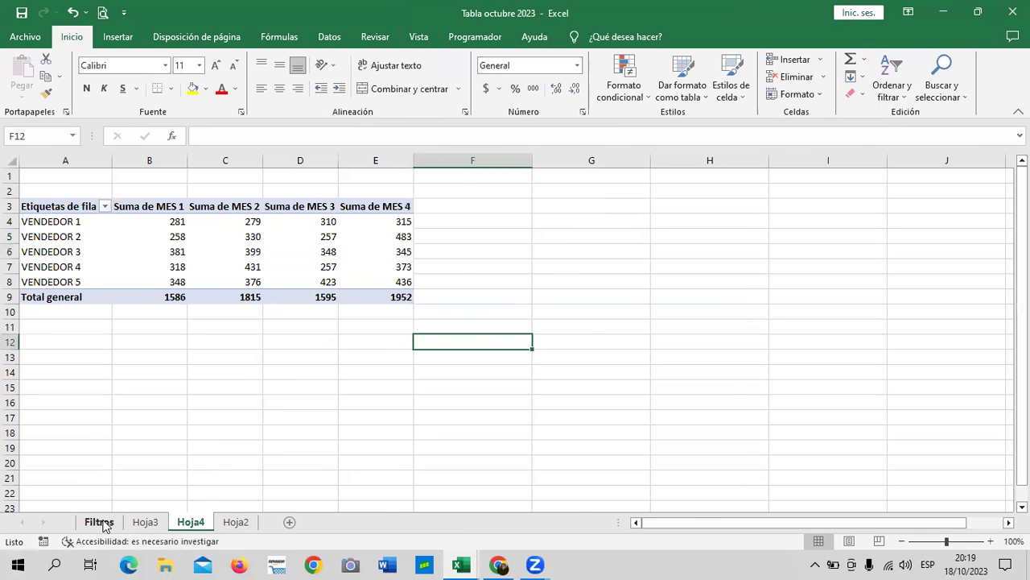
pyautogui.click(100, 523)
pyautogui.click(299, 354)
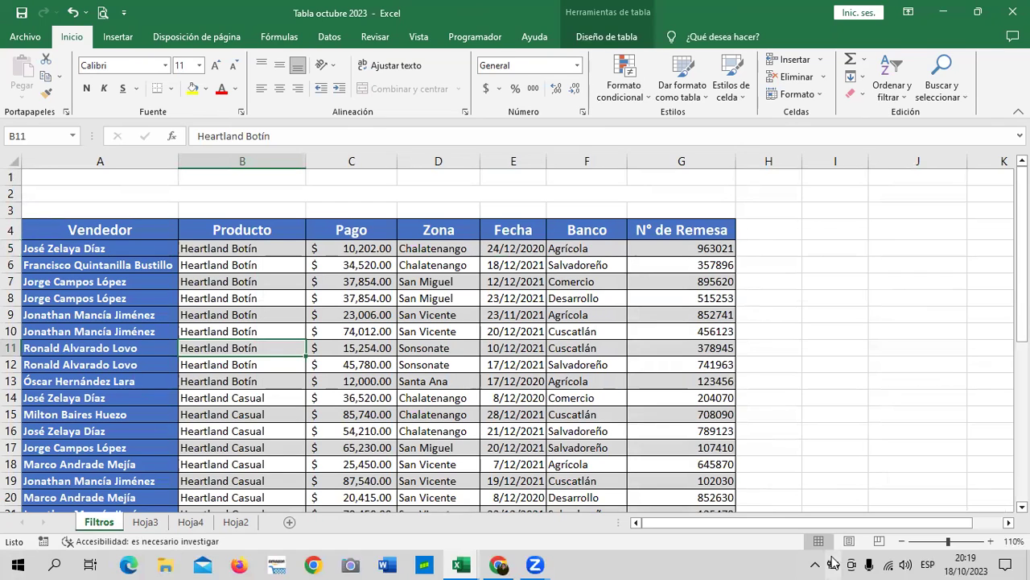
pyautogui.click(1003, 6)
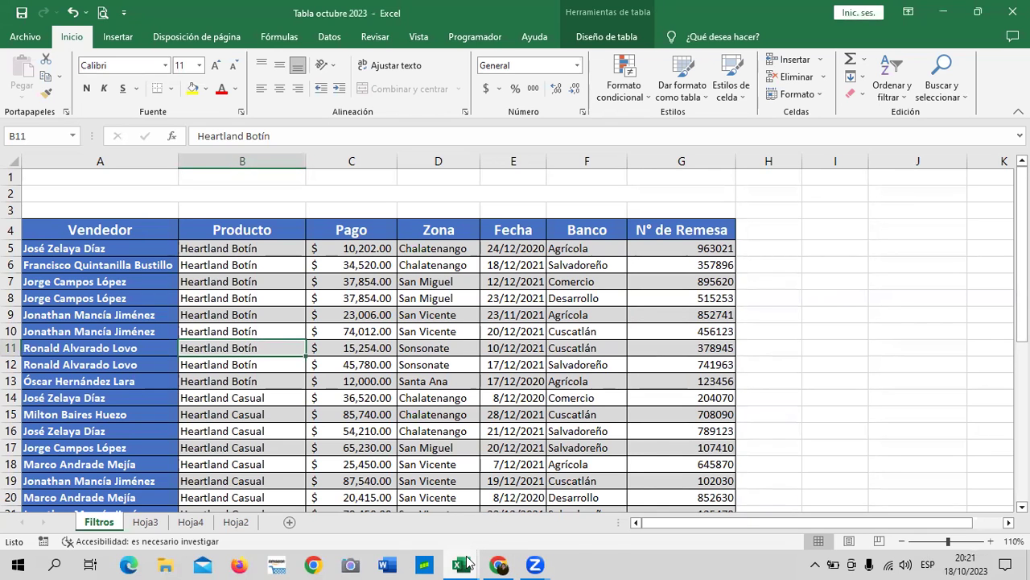
pyautogui.moveTo(467, 564)
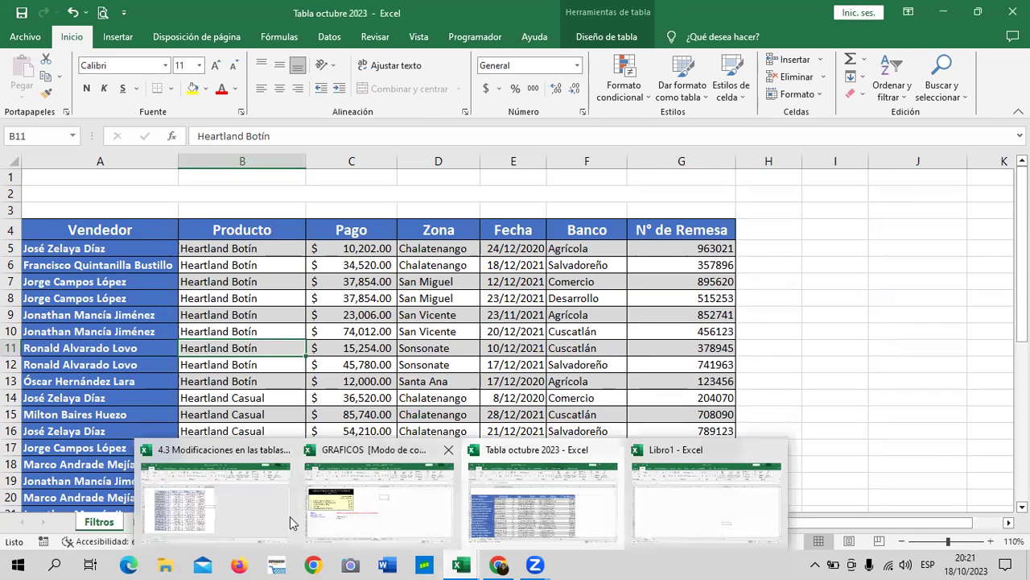
# Bring the 4.3 Modificaciones en las tablas workbook forward and select cell F2 beside the table
pyautogui.click(291, 523)
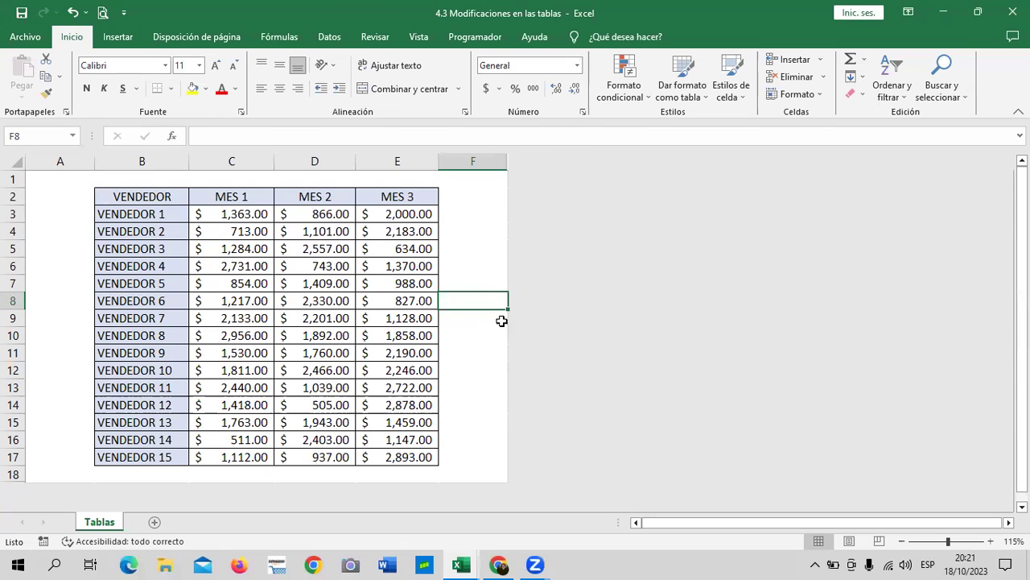
pyautogui.click(473, 244)
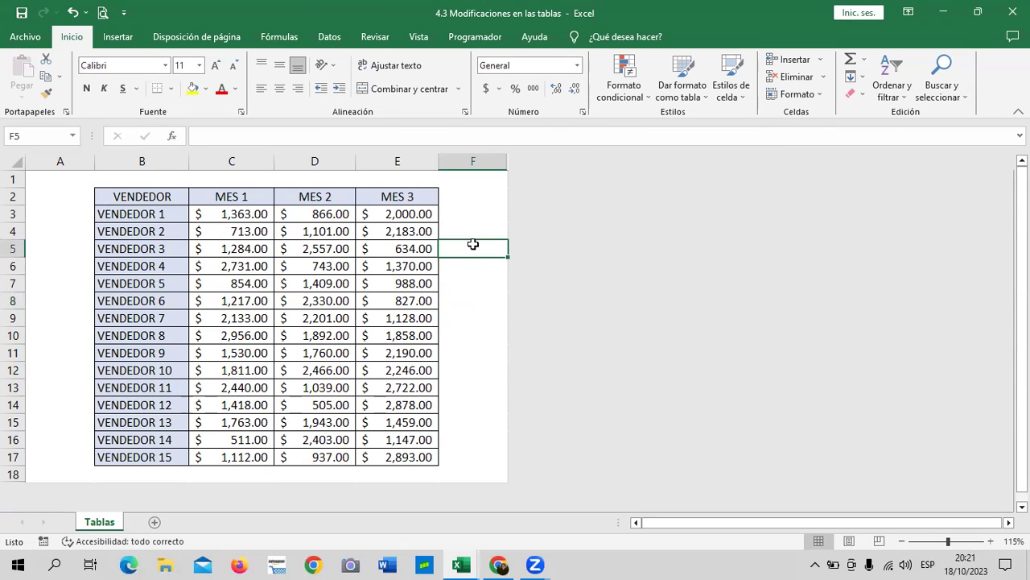
pyautogui.click(476, 202)
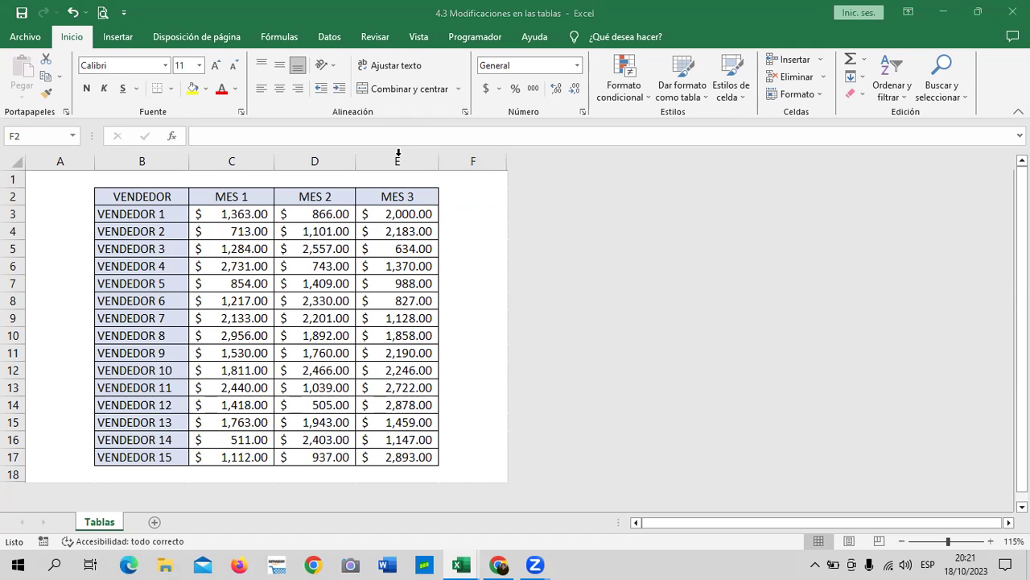
pyautogui.click(472, 205)
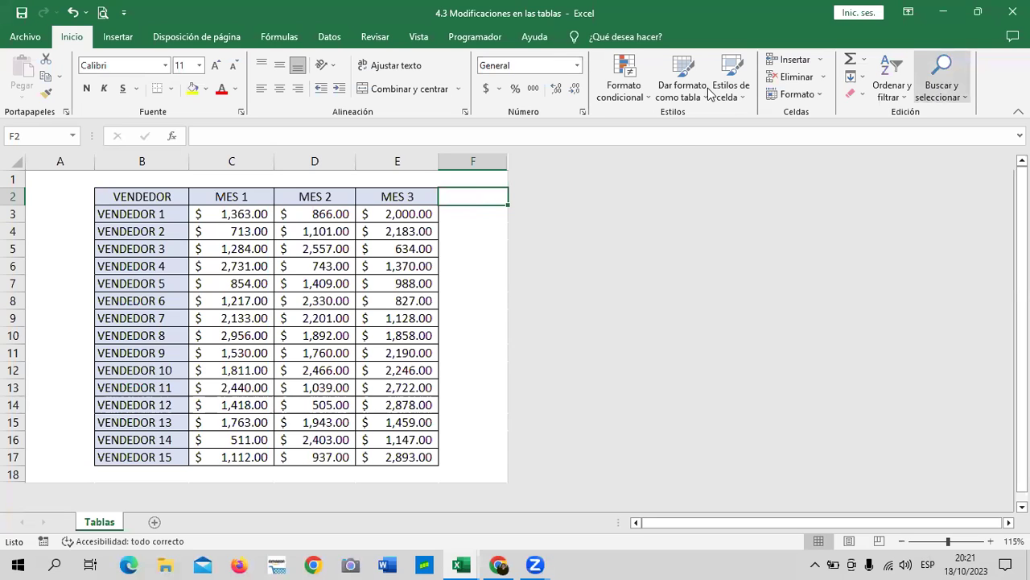
# Preview the recommended and all chart types for the table, then close the dialog without inserting
pyautogui.click(121, 40)
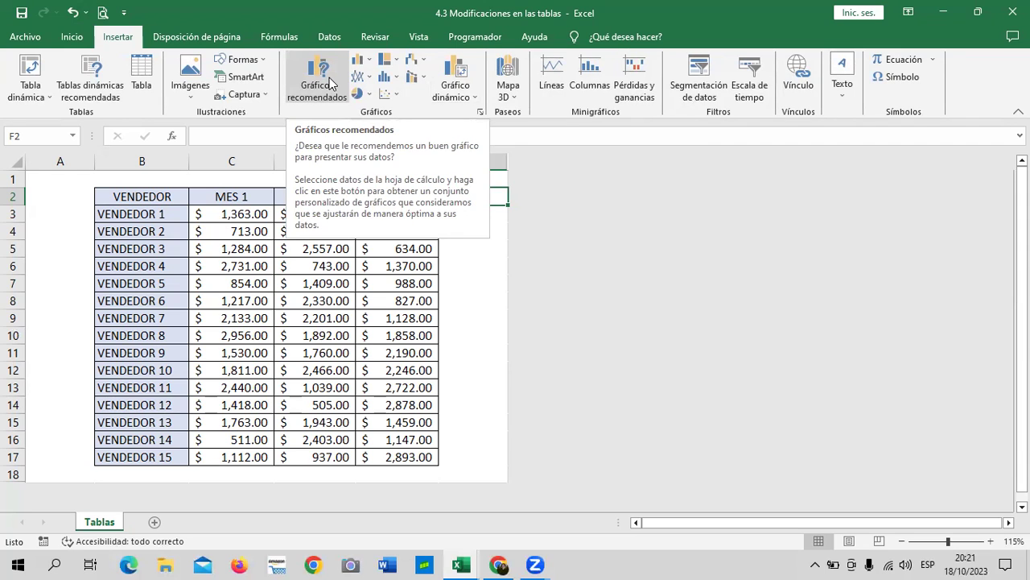
pyautogui.click(322, 71)
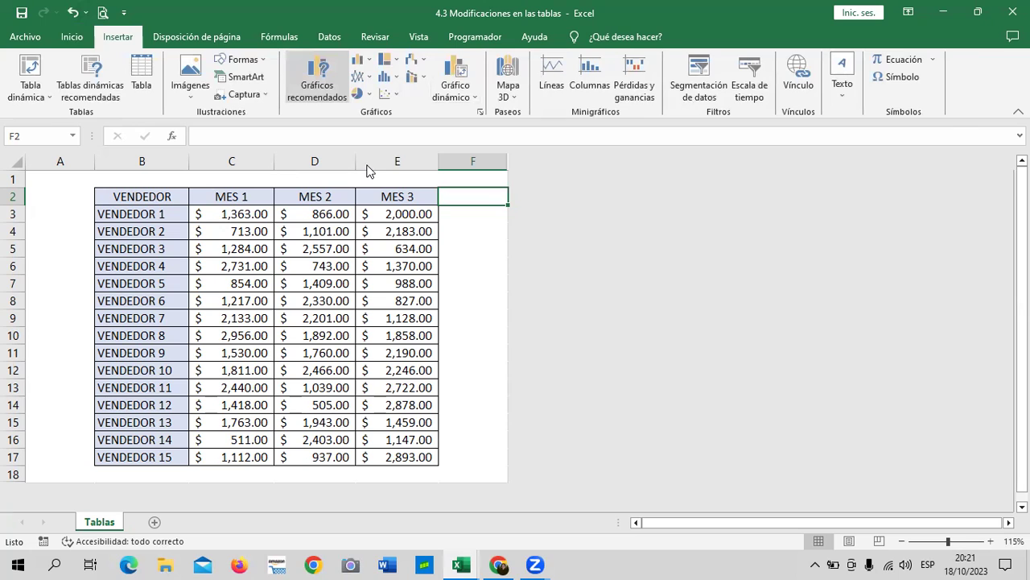
pyautogui.click(329, 86)
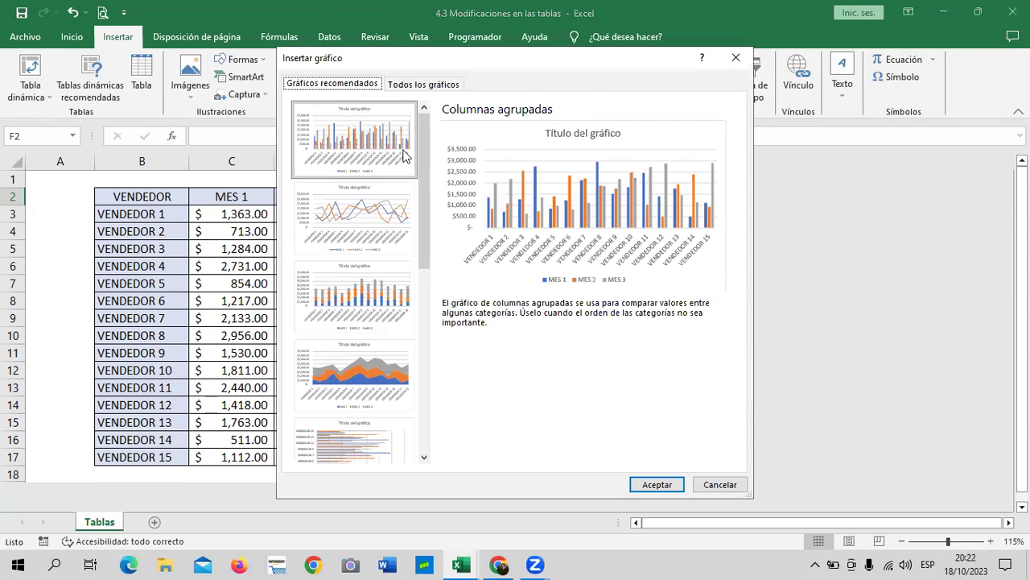
pyautogui.click(421, 84)
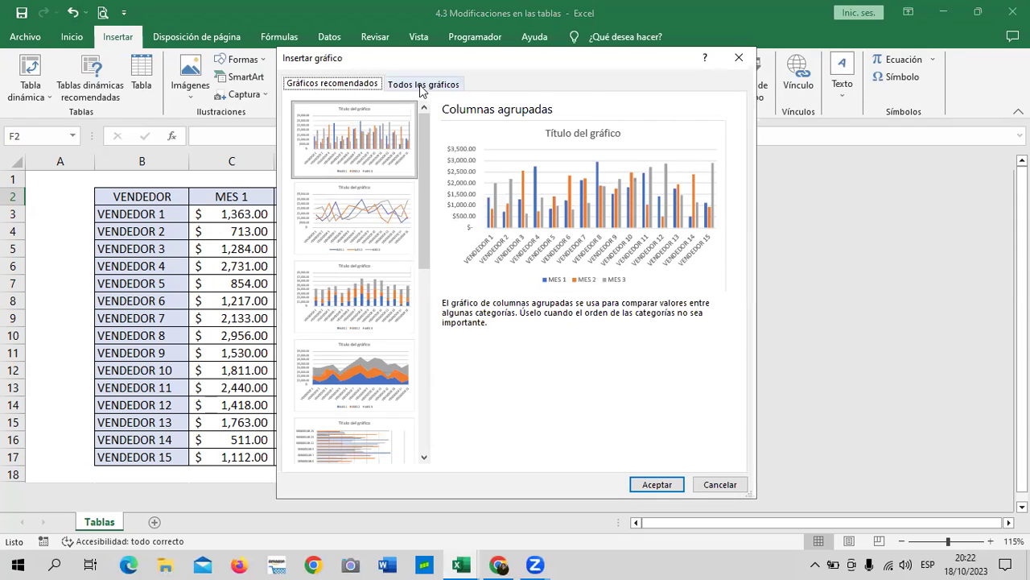
pyautogui.click(739, 58)
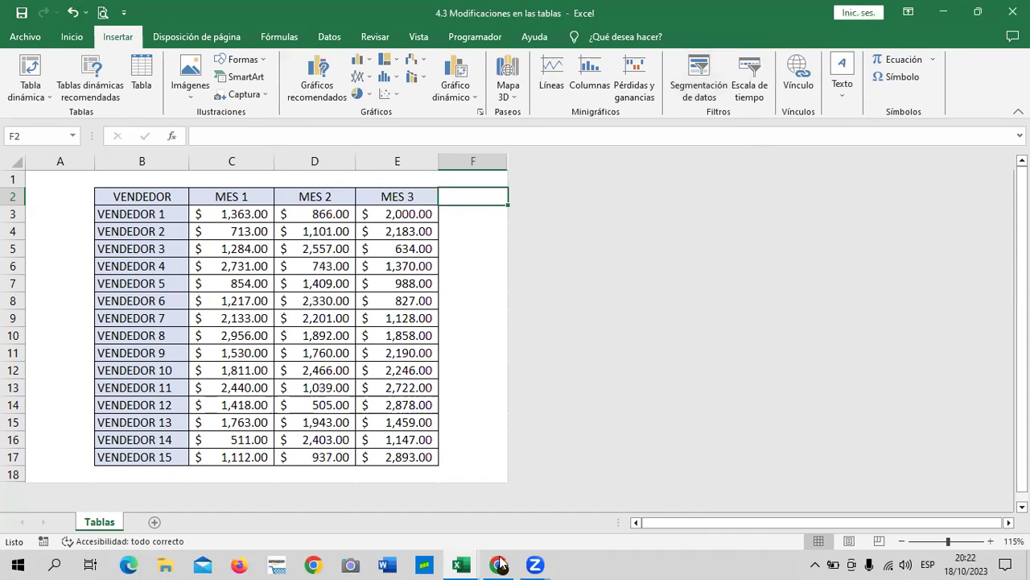
# Open and skim course lesson 4.9 on customizing charts, then return to the 4.3 workbook
pyautogui.click(499, 565)
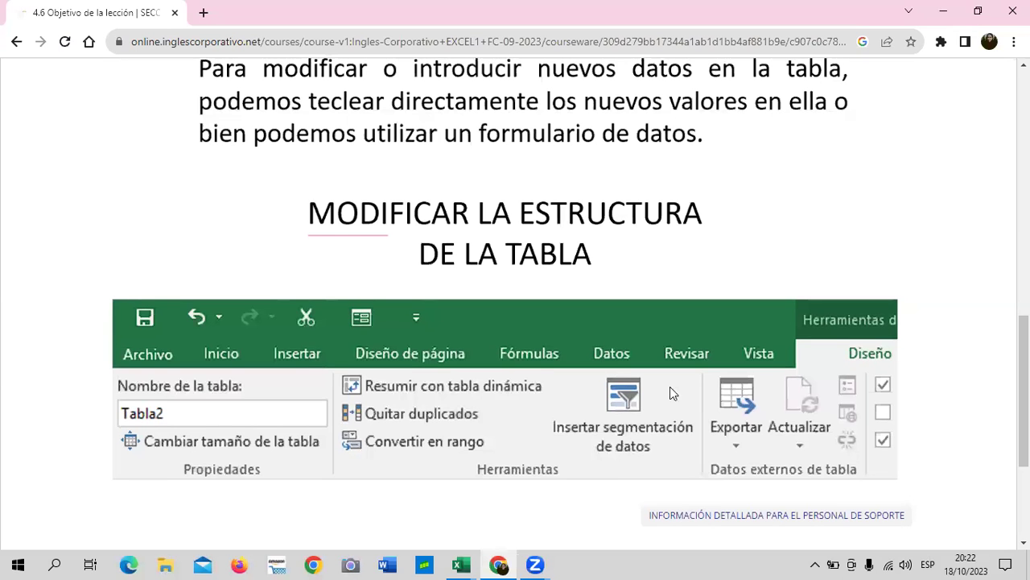
pyautogui.scroll(15, 669, 387)
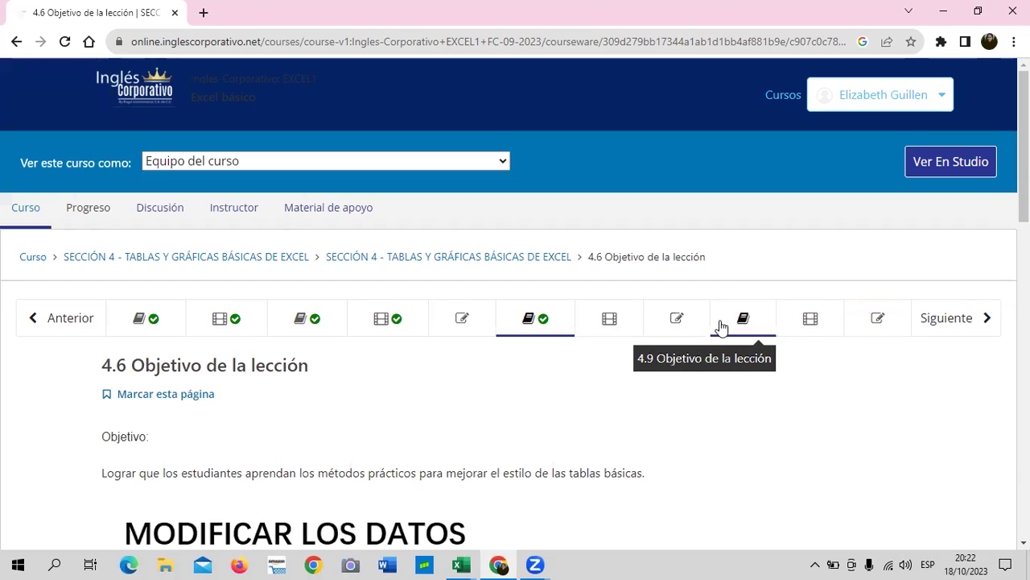
pyautogui.click(720, 327)
pyautogui.scroll(-2, 518, 394)
pyautogui.scroll(-3, 517, 395)
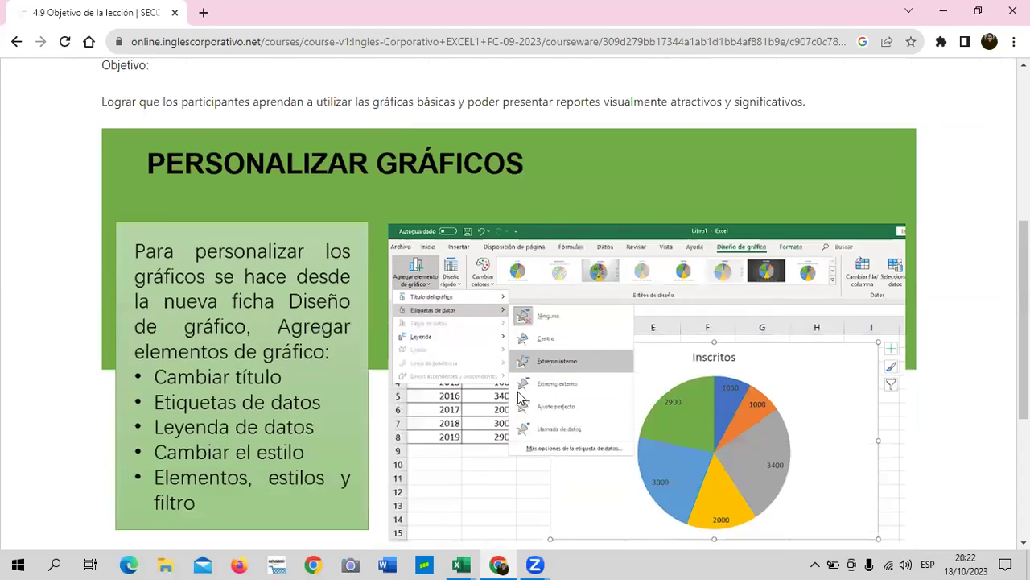
pyautogui.scroll(-5, 518, 391)
pyautogui.scroll(6, 518, 391)
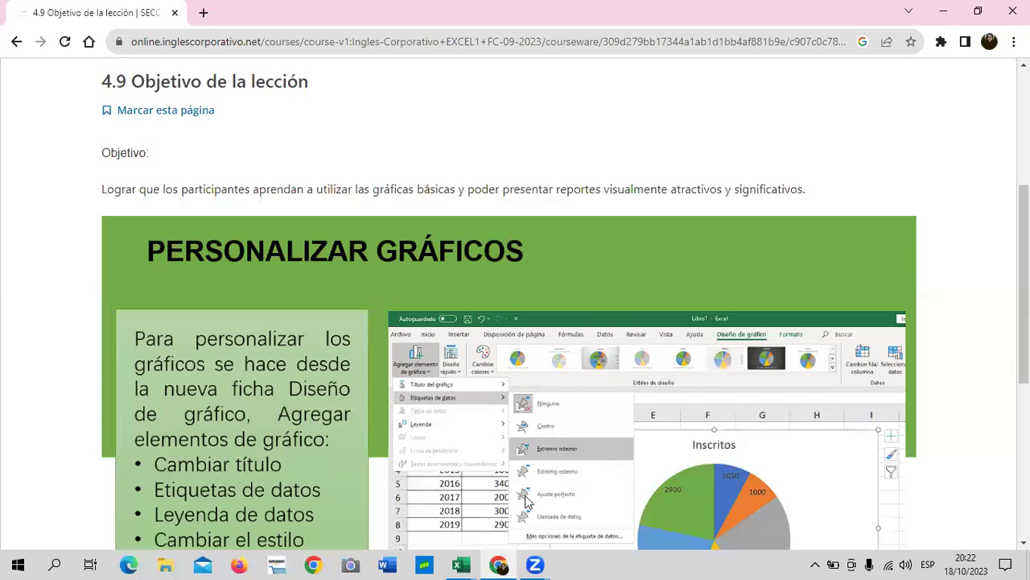
pyautogui.moveTo(477, 561)
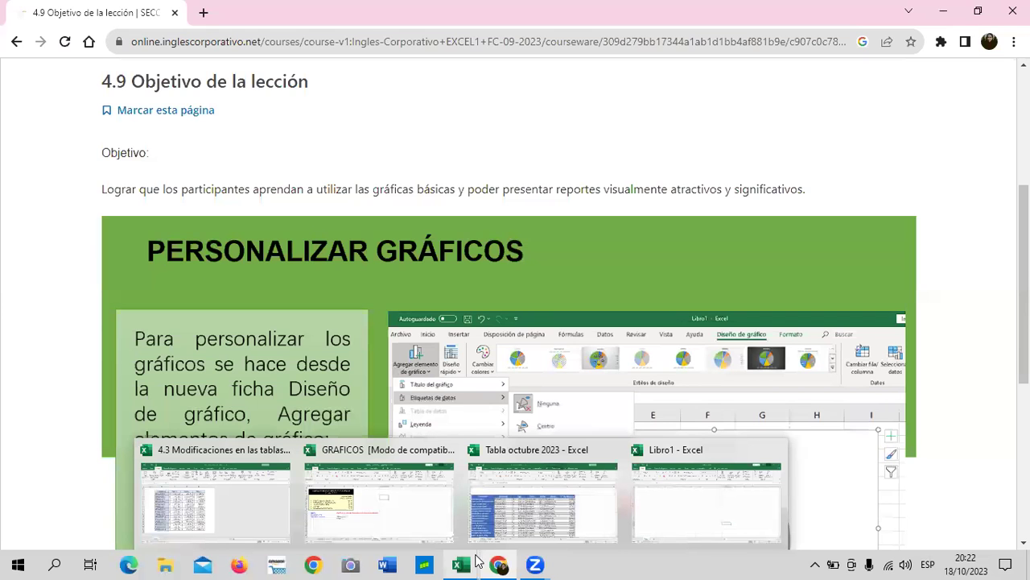
pyautogui.click(229, 500)
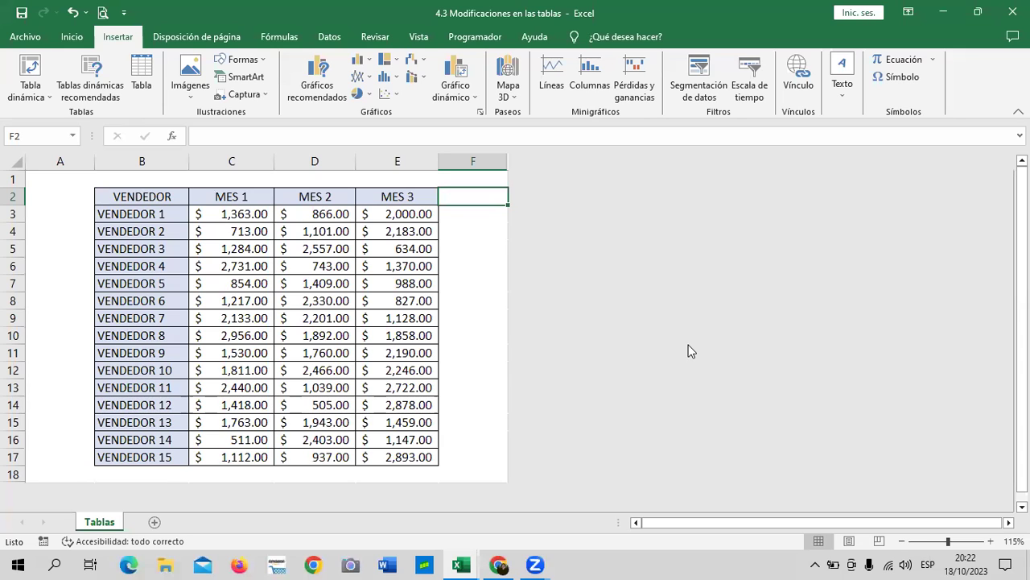
# Add a new blank sheet and merge and centre cells C1:G2
pyautogui.click(155, 519)
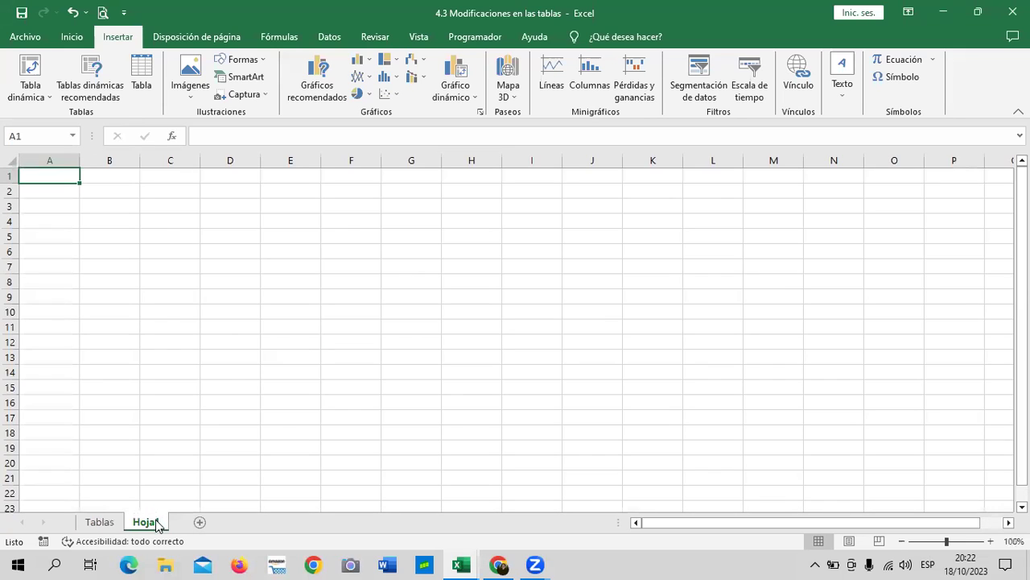
pyautogui.click(602, 368)
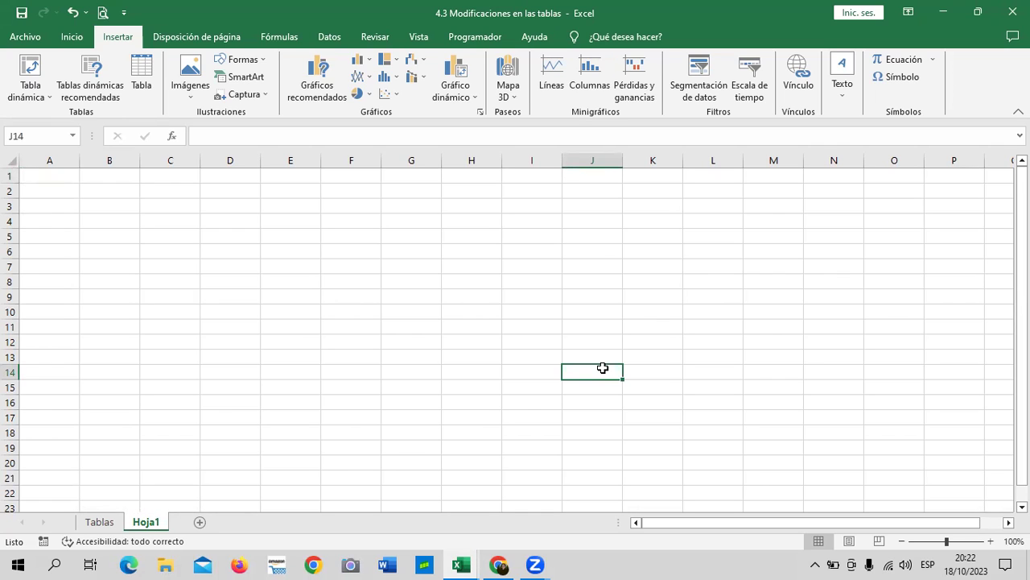
pyautogui.moveTo(170, 176); pyautogui.dragTo(386, 190)
pyautogui.click(72, 37)
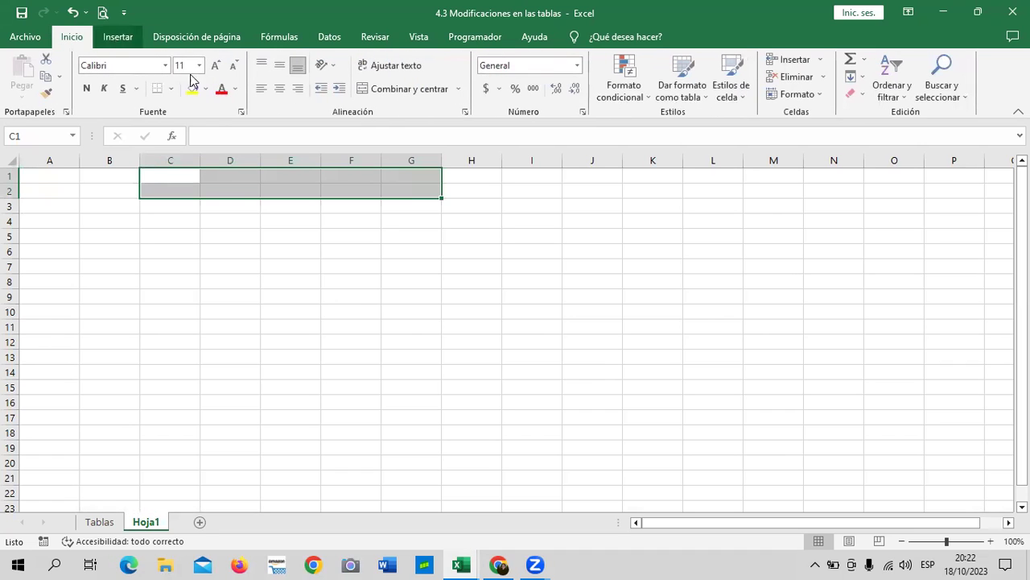
pyautogui.click(386, 89)
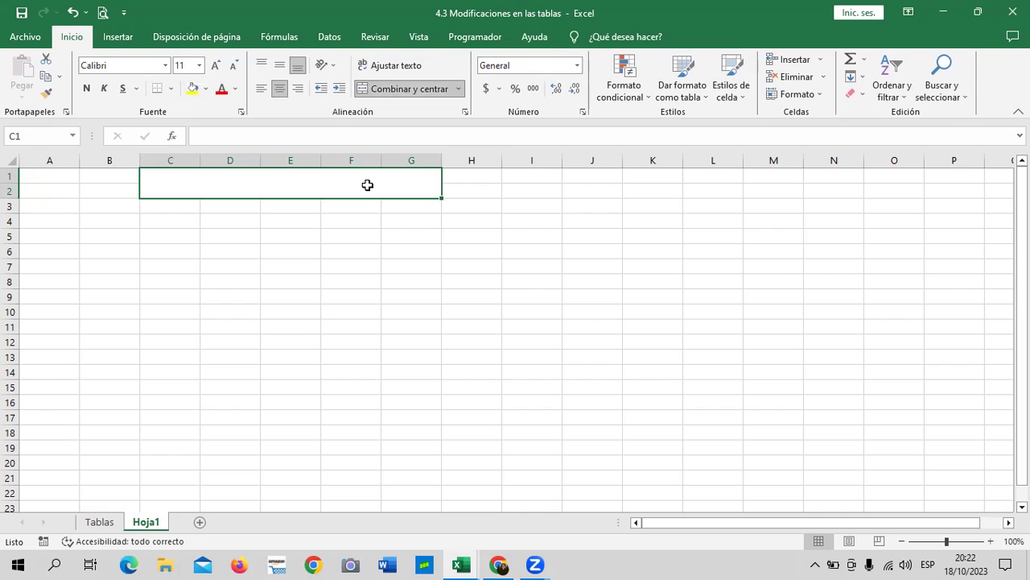
# Enter the title MATRICULAS 2023 in the merged cell
pyautogui.press('capslock')
pyautogui.write('MATRICULAS')
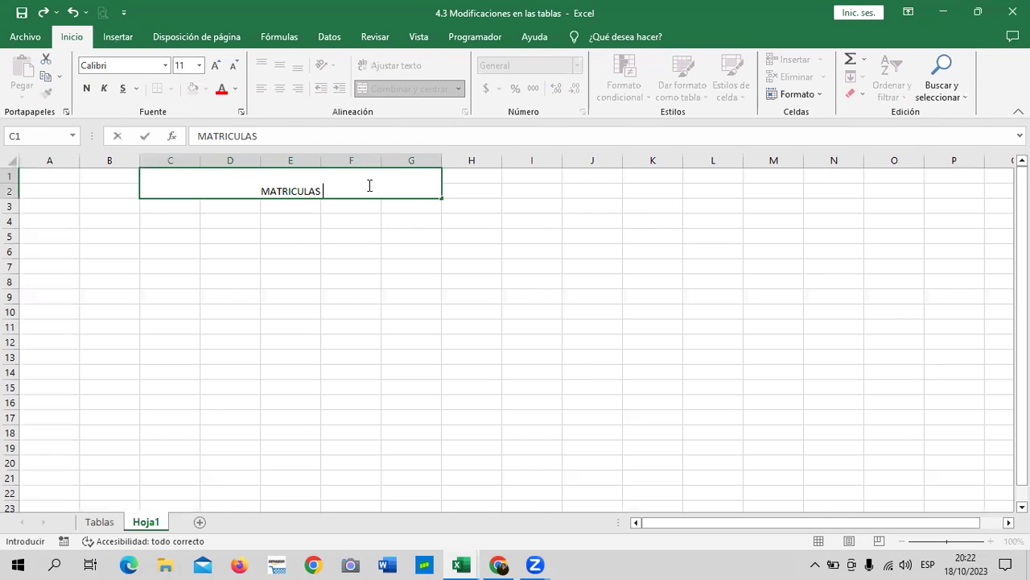
pyautogui.write(' 20')
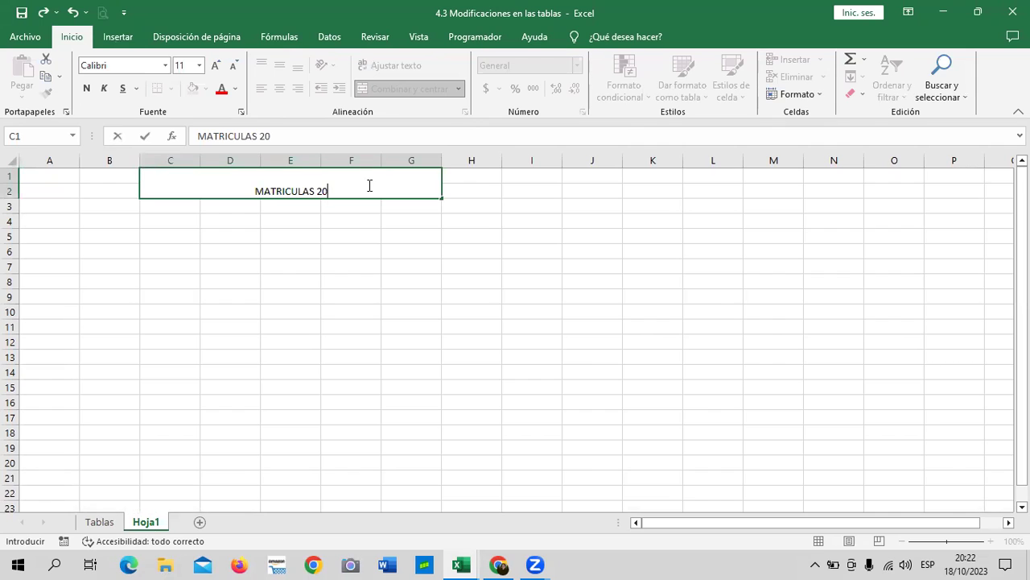
pyautogui.write('23')
pyautogui.hotkey('ctrl', 'Return')
pyautogui.click(467, 202)
pyautogui.click(528, 191)
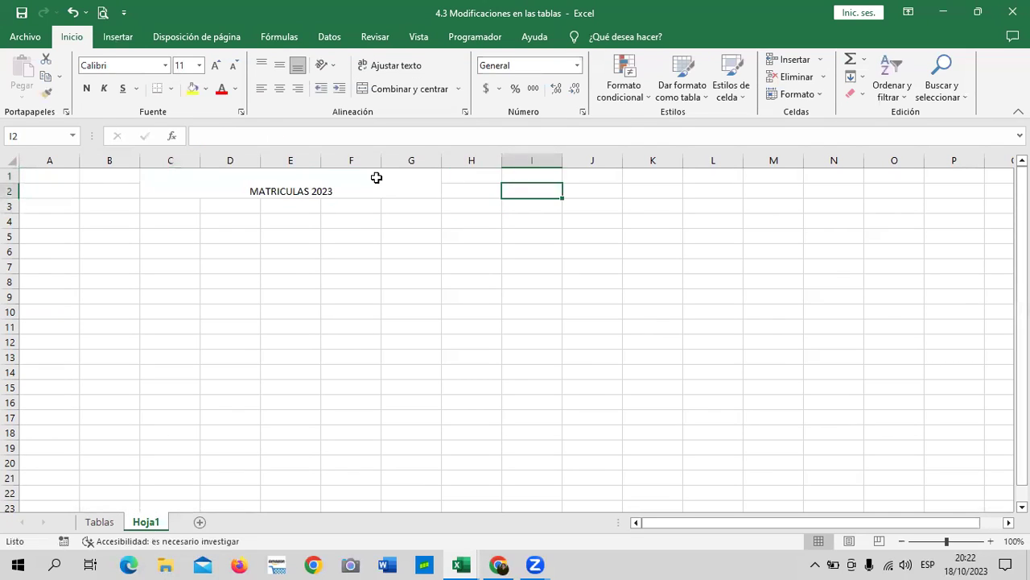
pyautogui.click(375, 177)
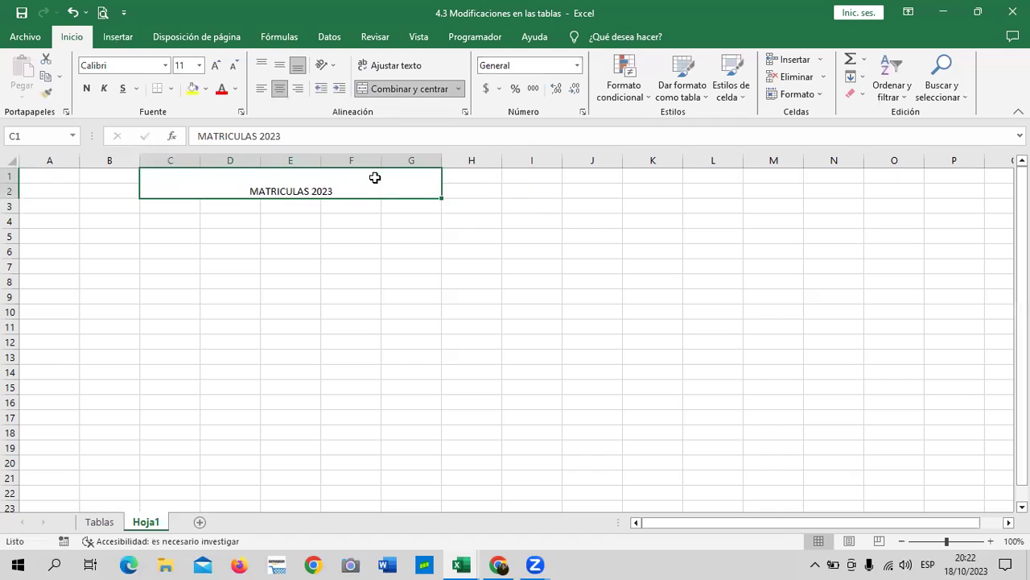
# Enlarge the title font to 18 points
pyautogui.click(215, 66)
pyautogui.click(215, 66)
pyautogui.click(216, 66)
pyautogui.click(216, 66)
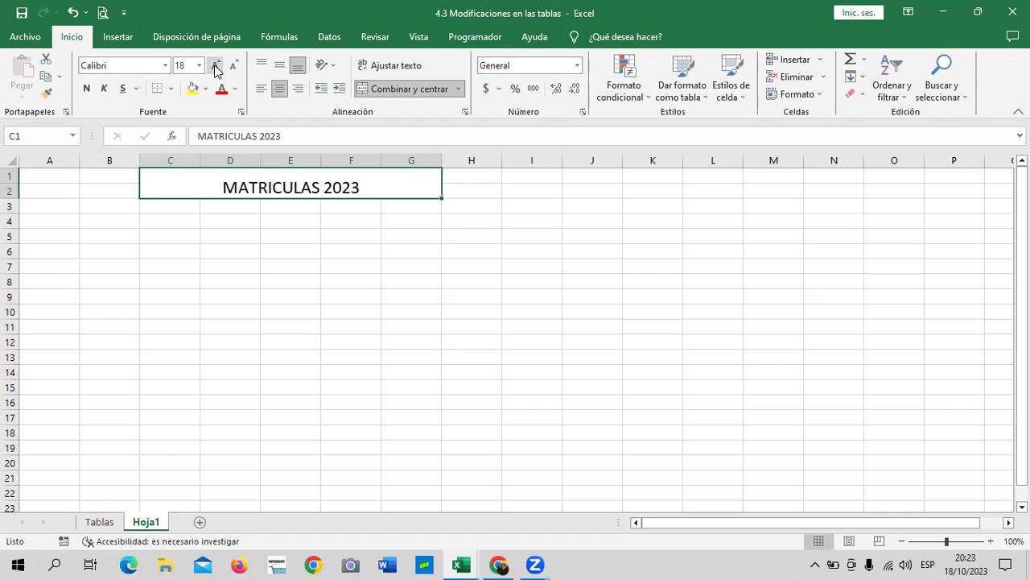
pyautogui.click(362, 299)
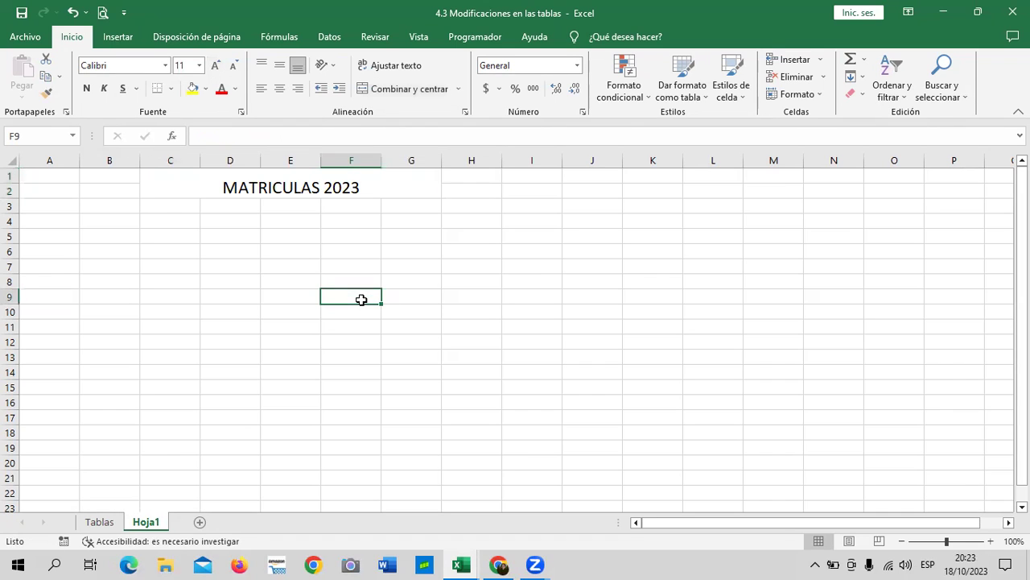
# Rename the Hoja1 sheet to MATRICULAS via its tab menu
pyautogui.rightClick(149, 528)
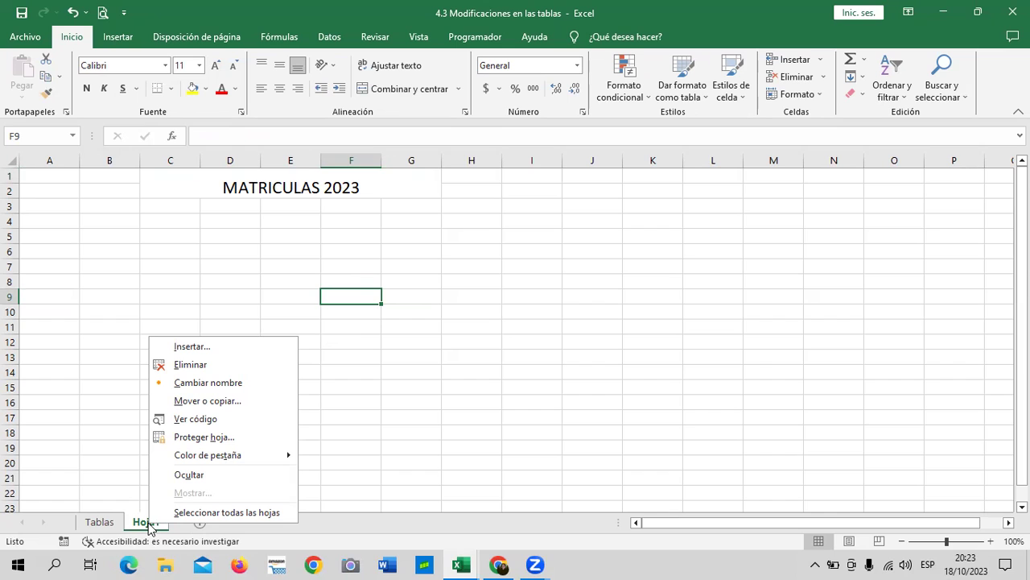
pyautogui.click(232, 398)
pyautogui.write('MATRICULAS')
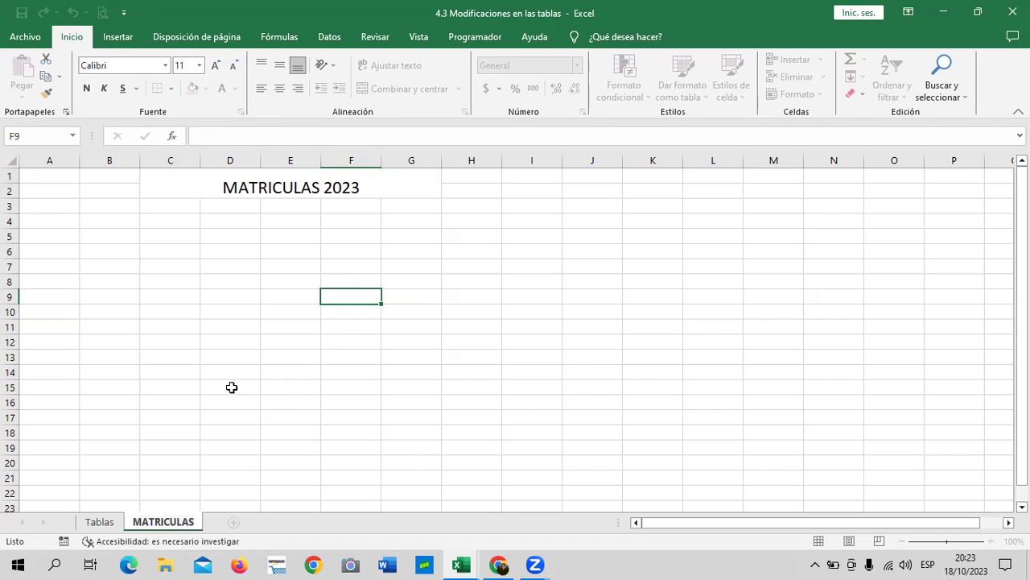
pyautogui.press('Return')
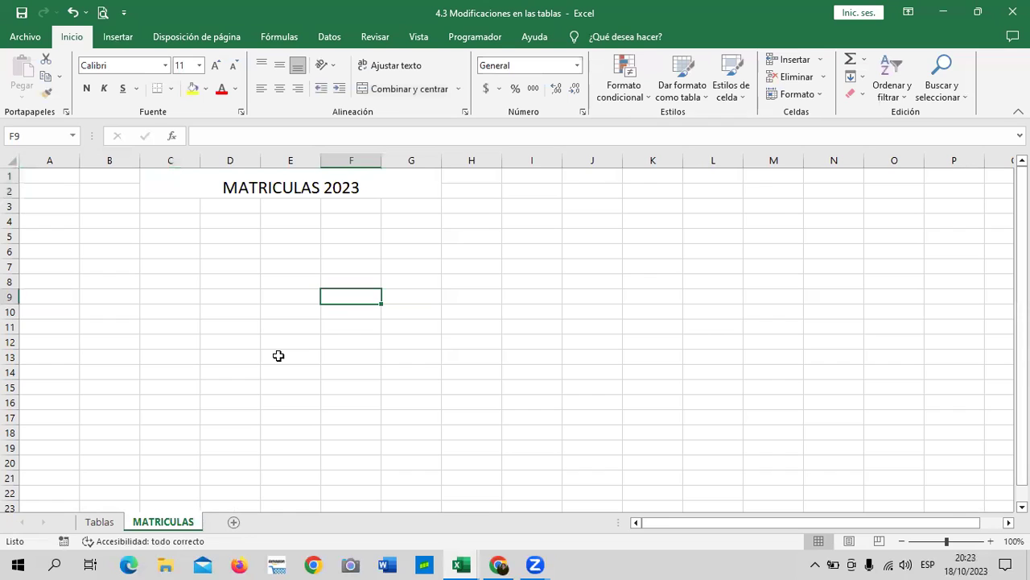
# Apply all borders to the range B4:F7
pyautogui.click(355, 331)
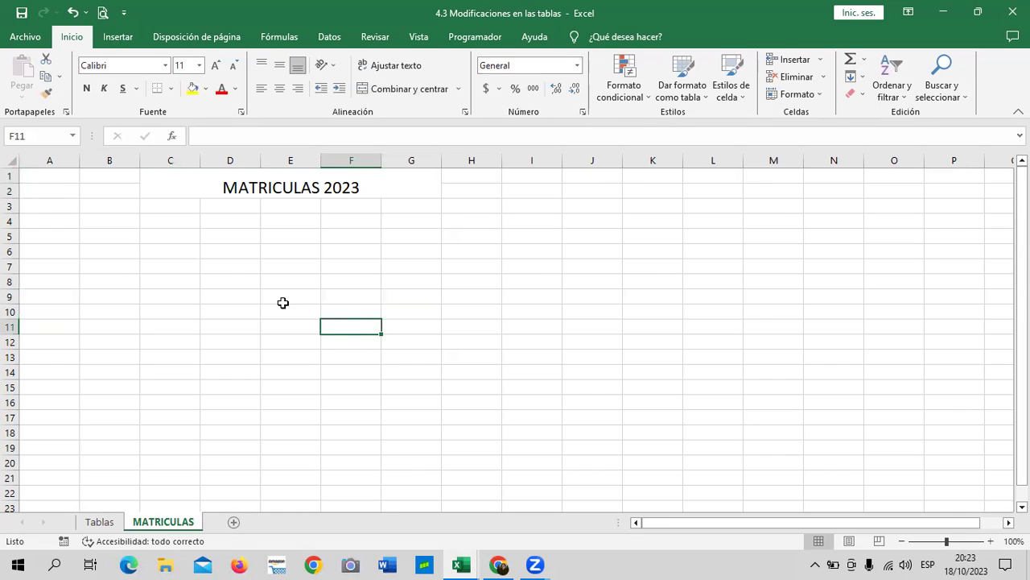
pyautogui.click(116, 237)
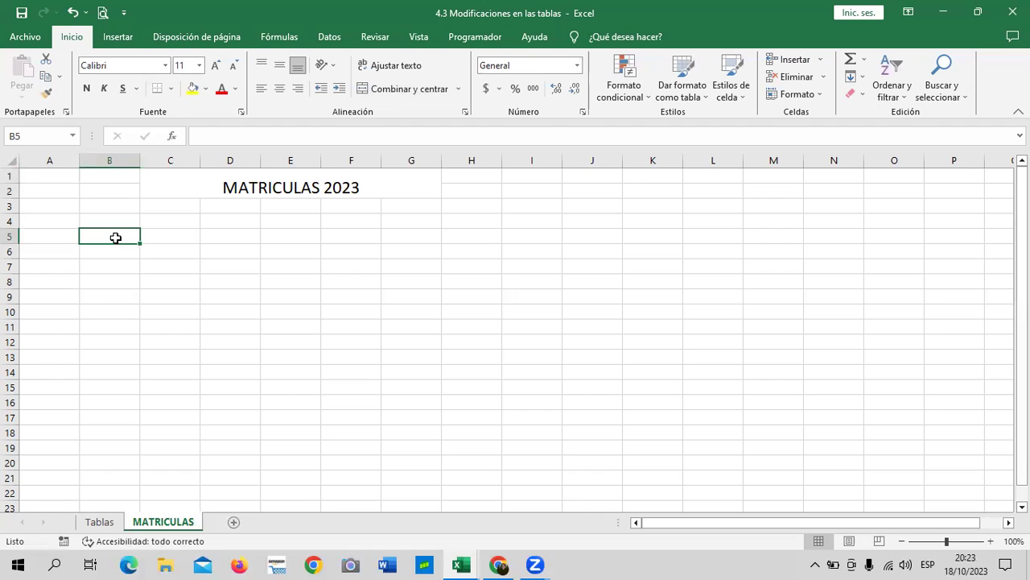
pyautogui.moveTo(113, 219); pyautogui.dragTo(113, 251)
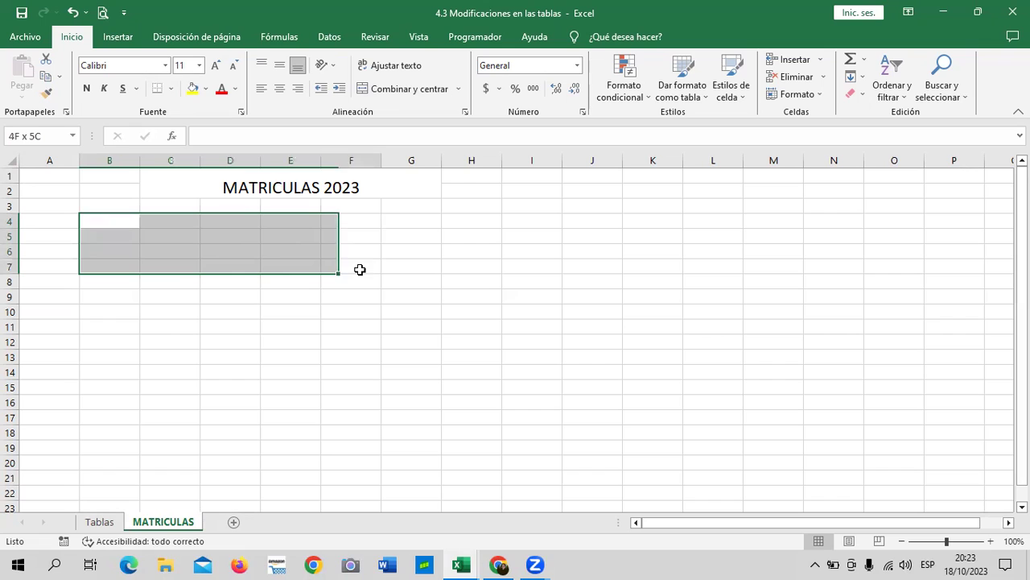
pyautogui.moveTo(112, 251); pyautogui.dragTo(377, 269)
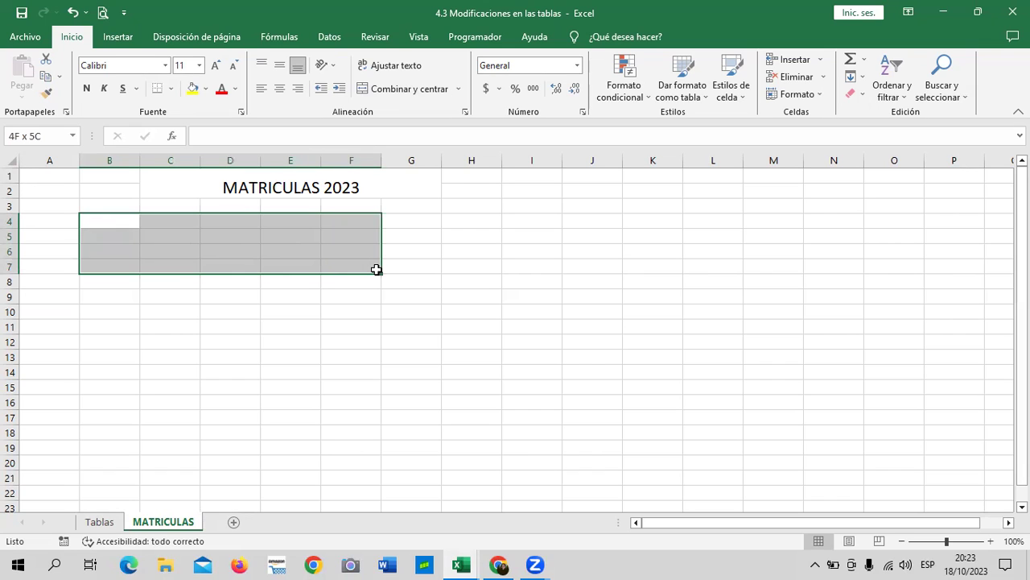
pyautogui.moveTo(376, 270); pyautogui.dragTo(377, 269)
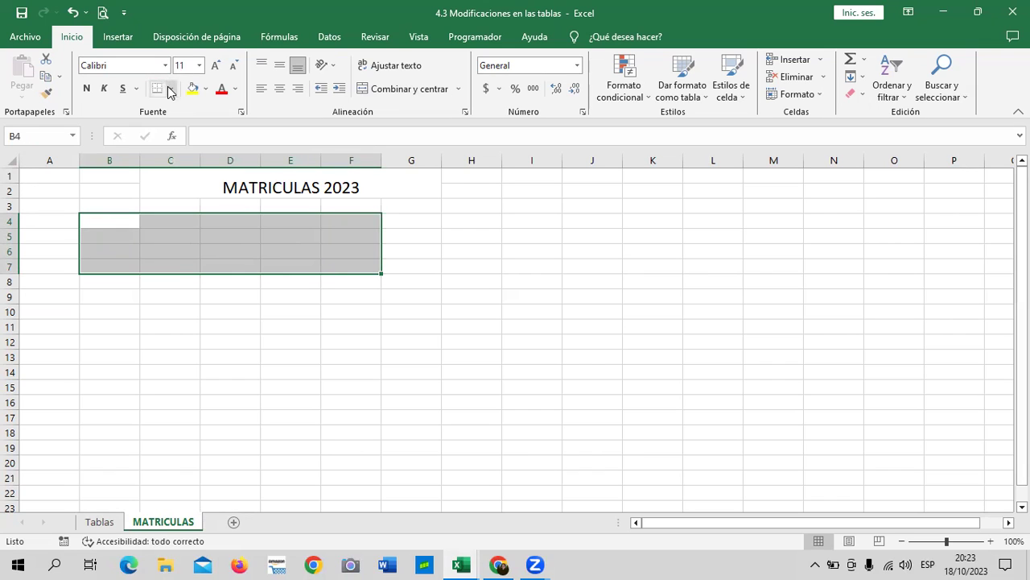
pyautogui.click(171, 91)
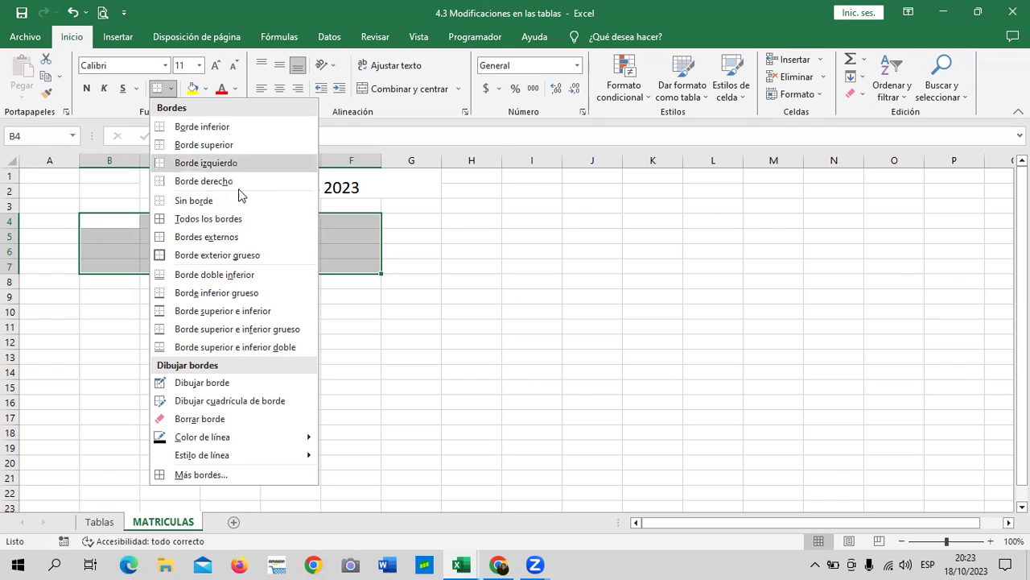
pyautogui.click(240, 219)
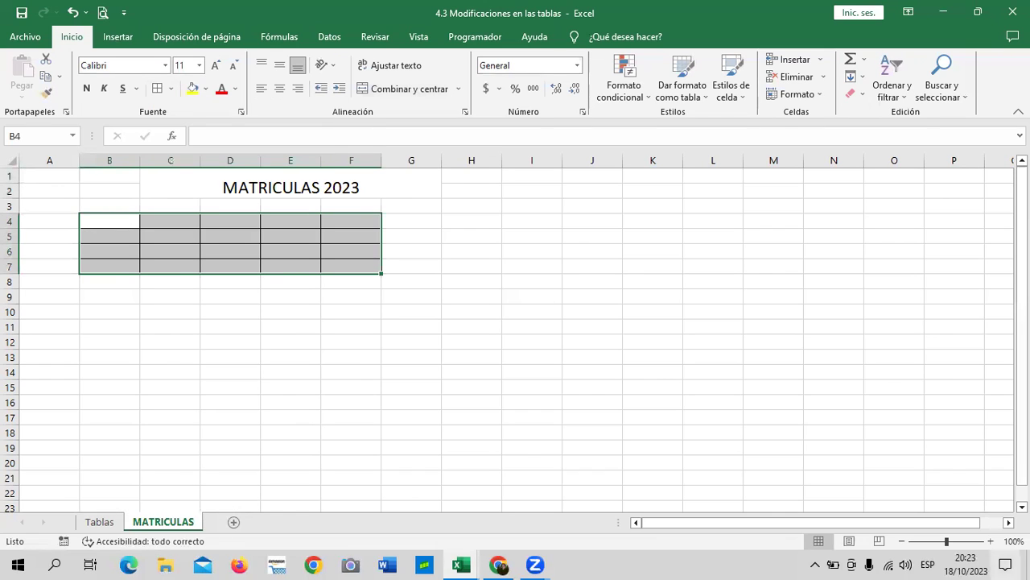
# Zoom the sheet to 120% and select cell C4
pyautogui.click(990, 542)
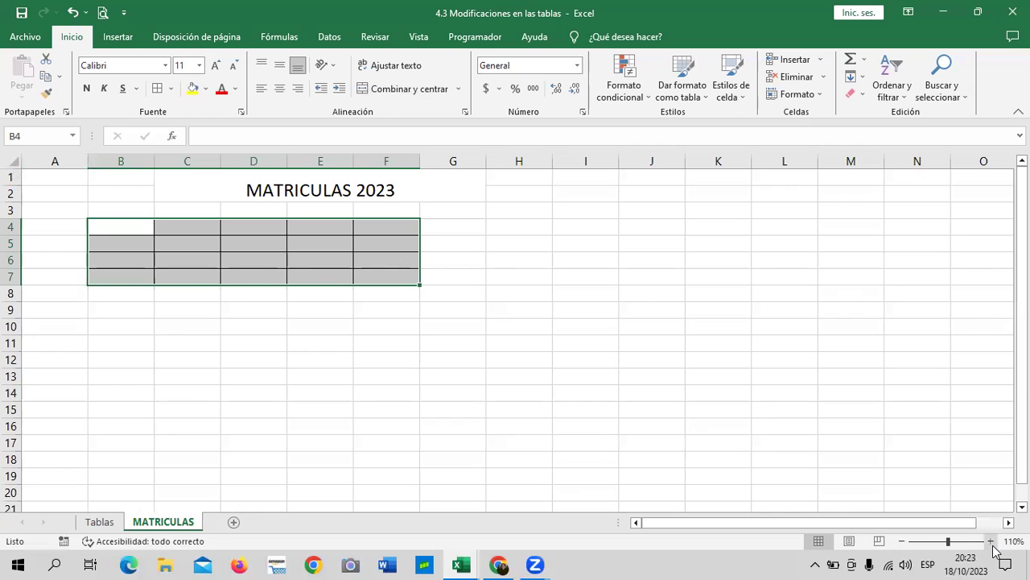
pyautogui.click(991, 542)
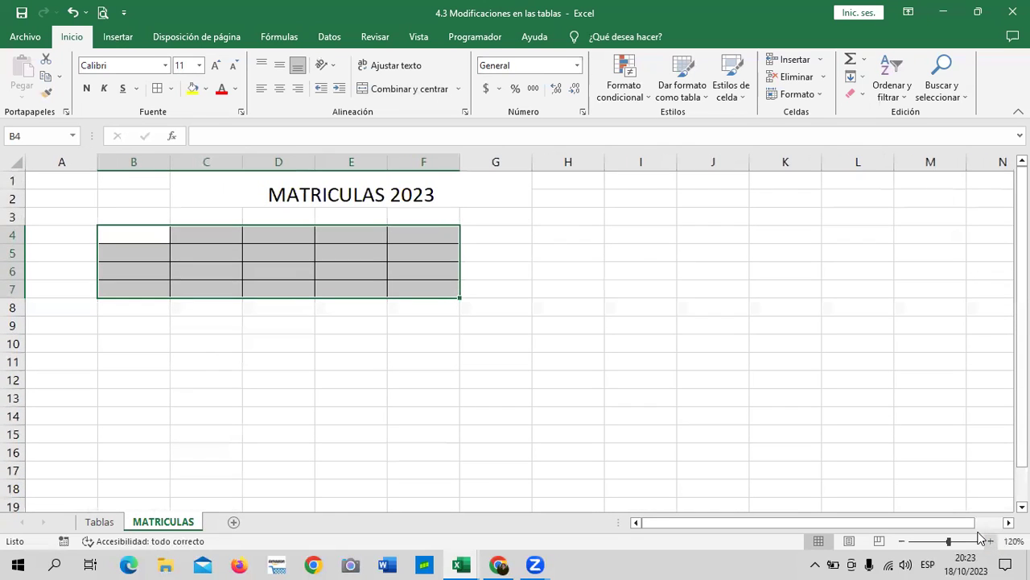
pyautogui.click(684, 283)
pyautogui.click(161, 234)
pyautogui.click(194, 238)
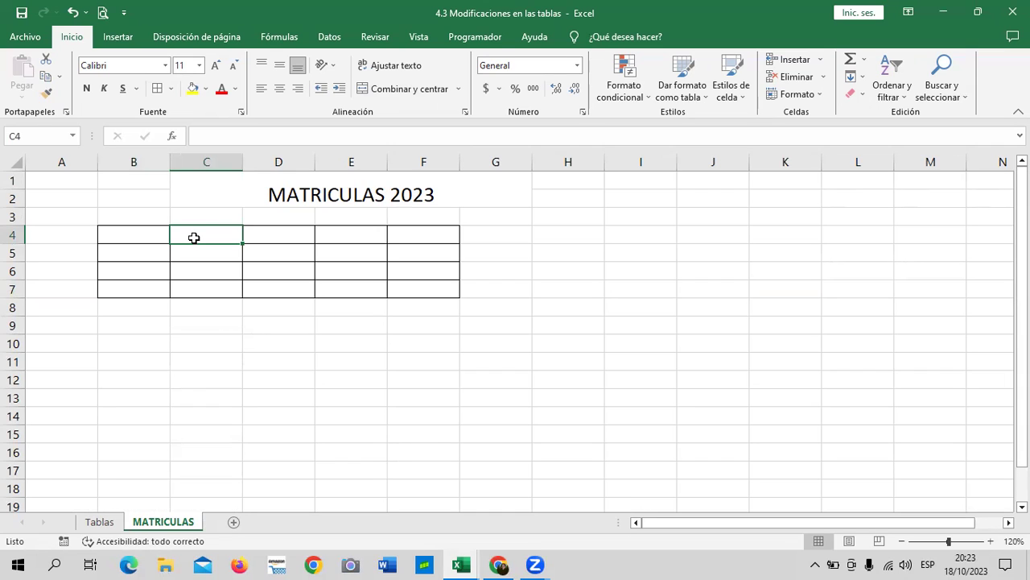
# Enter the month headers ENERO, FEBRERO, MARZO and ABRIL across C4:F4
pyautogui.write('ENERO')
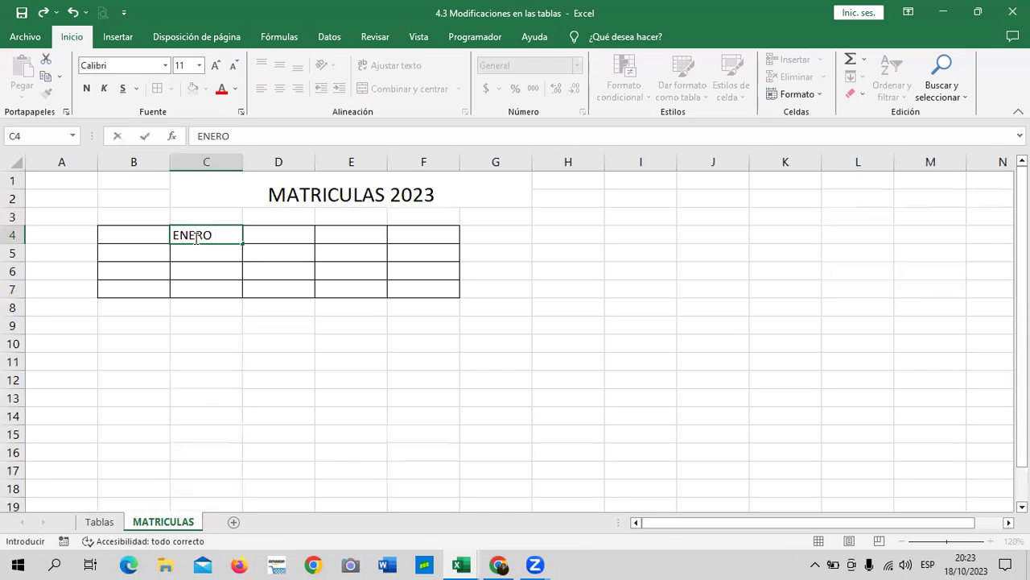
pyautogui.press('Tab')
pyautogui.write('FEBREO')
pyautogui.press('BackSpace')
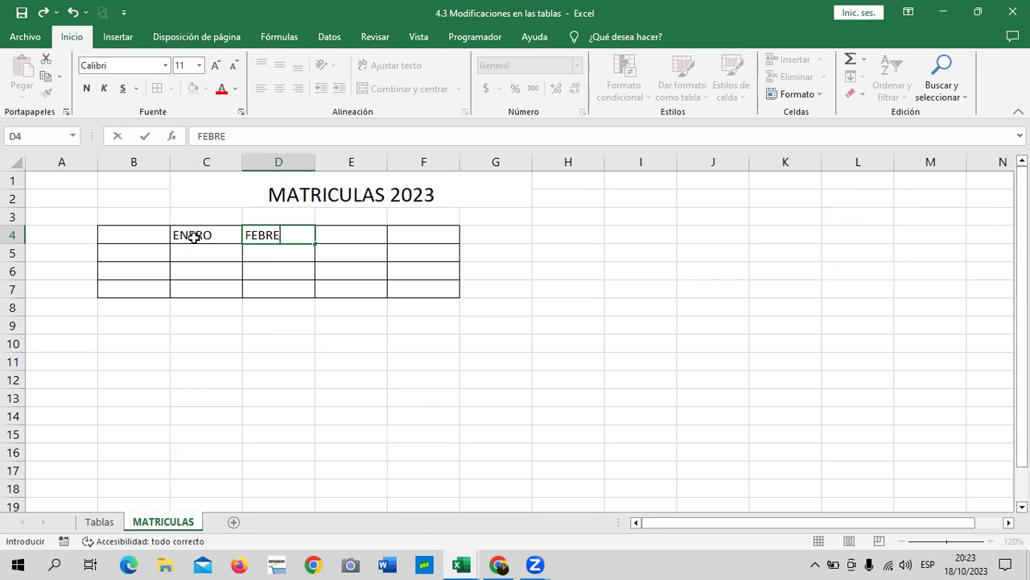
pyautogui.write('RO')
pyautogui.press('Tab')
pyautogui.write('MAR')
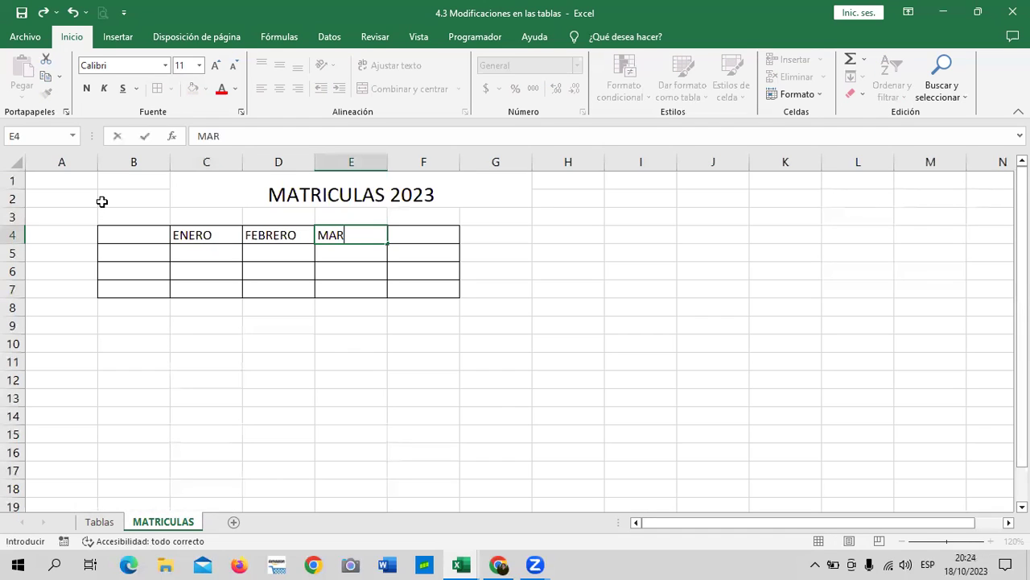
pyautogui.write('ZO')
pyautogui.press('Tab')
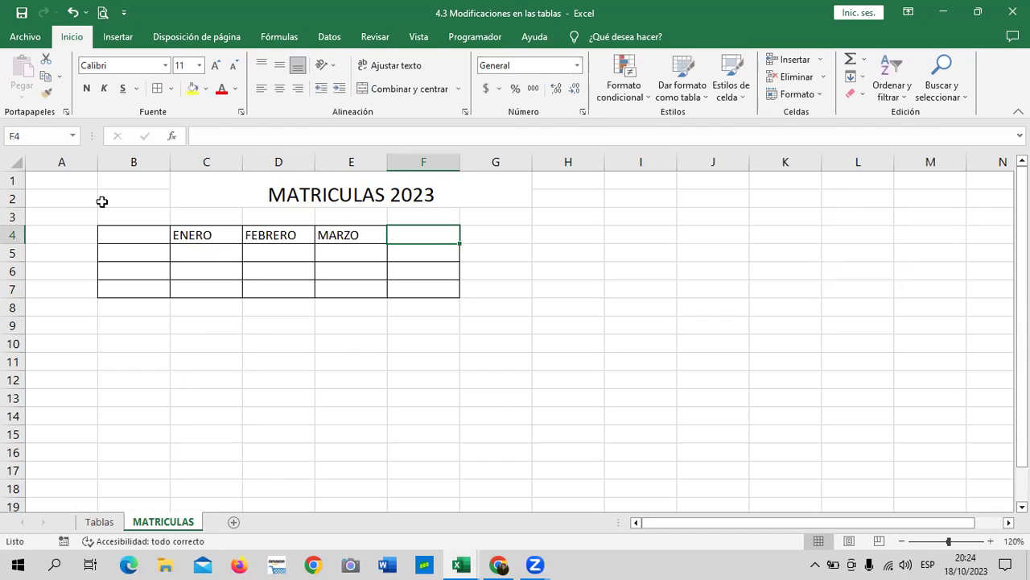
pyautogui.write('ABRIL')
pyautogui.press('Return')
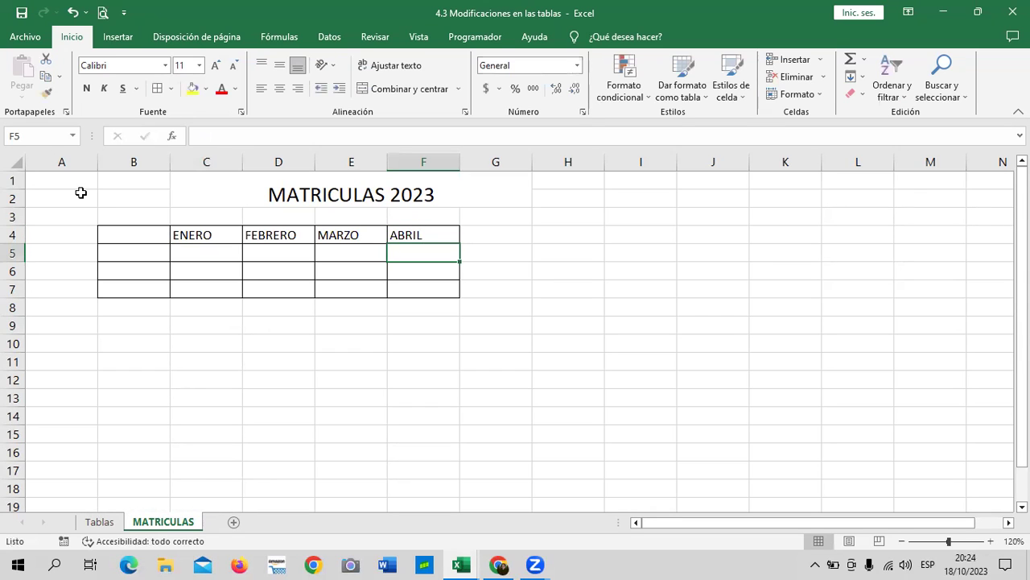
pyautogui.click(112, 231)
pyautogui.click(122, 255)
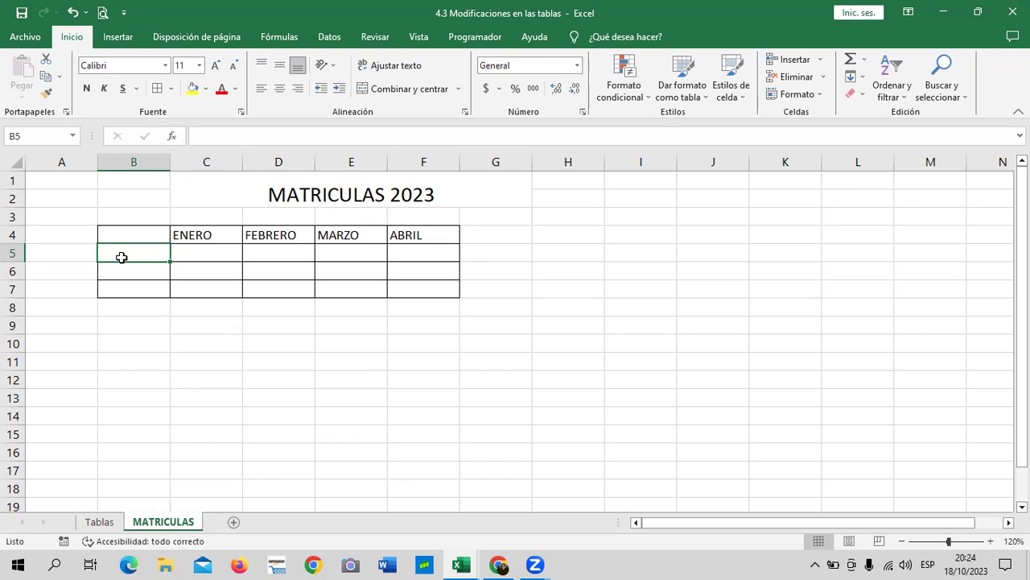
# Enter WORD, EXCEL and WINDOWS in cells B5:B7
pyautogui.write('WORD')
pyautogui.press('Return')
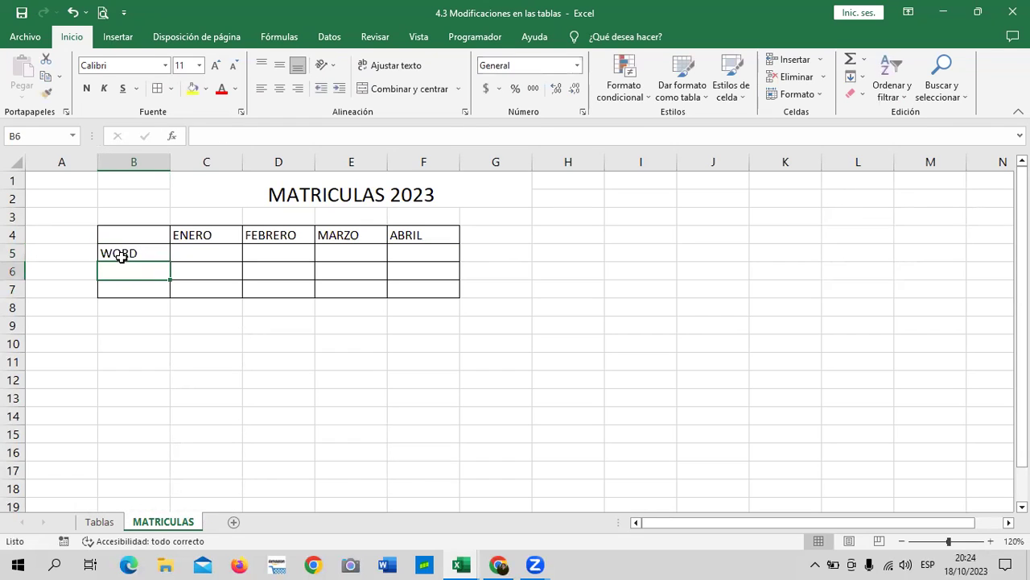
pyautogui.write('EXCEL')
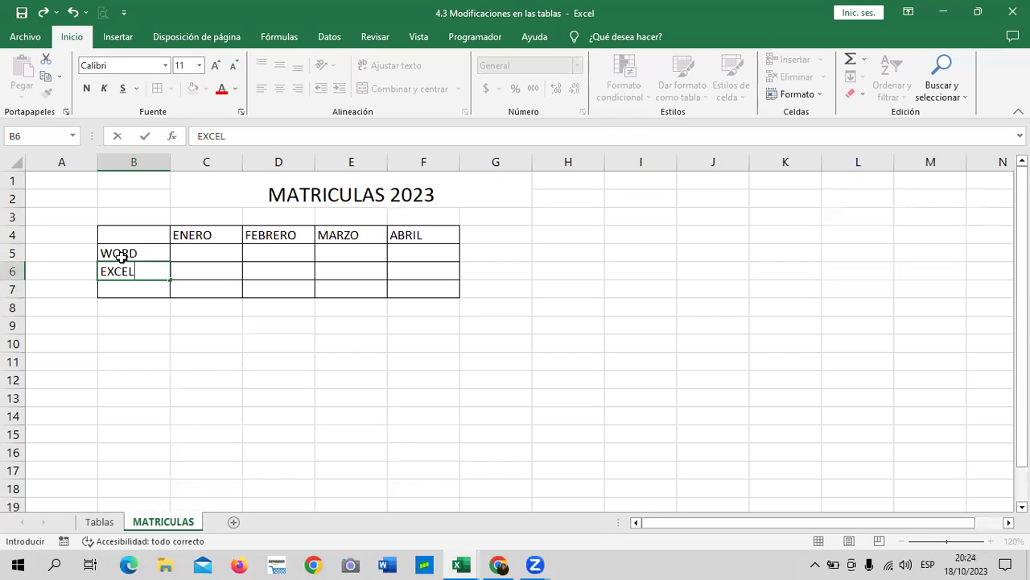
pyautogui.press('Return')
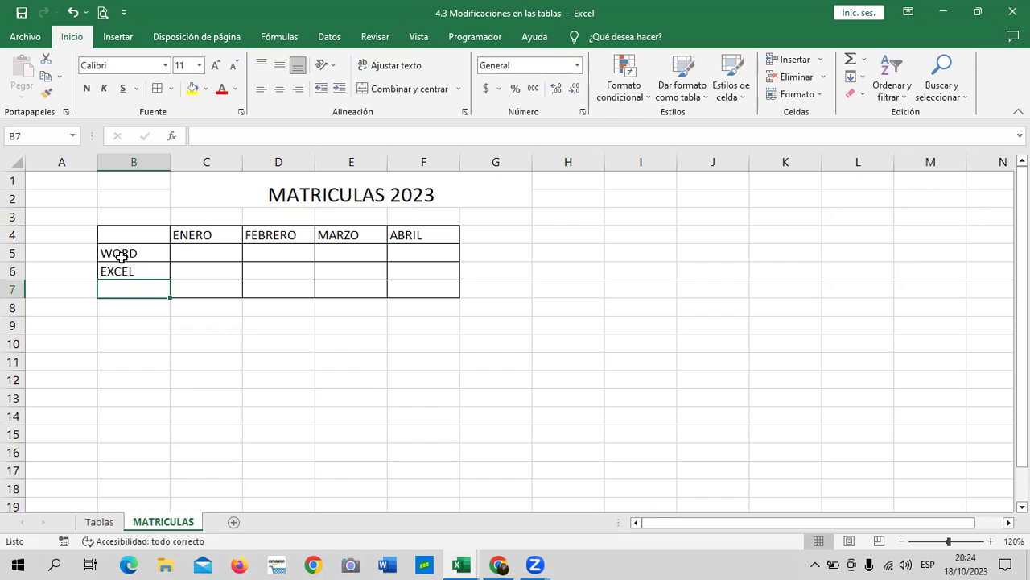
pyautogui.write('WINDOWS')
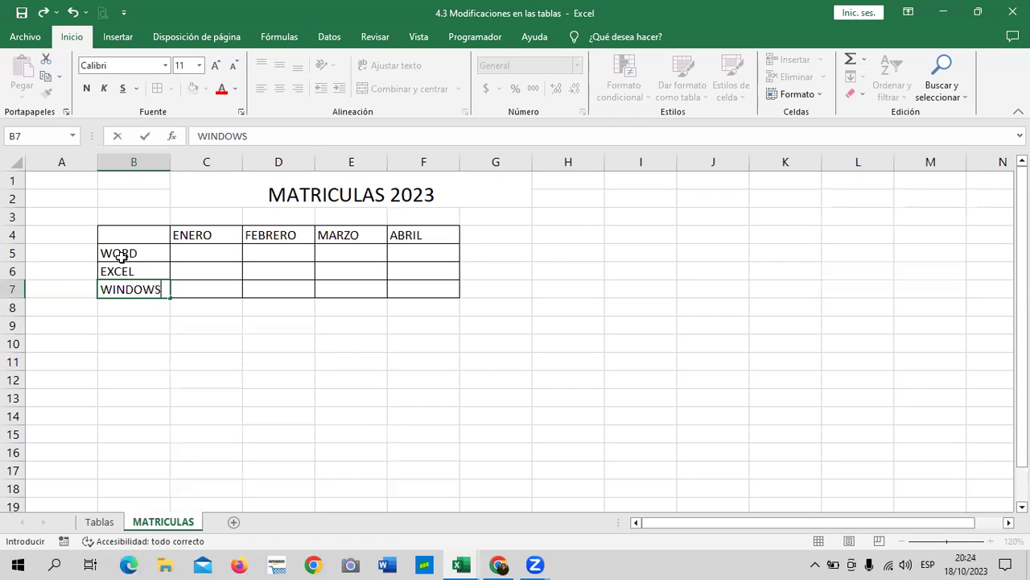
pyautogui.press('Return')
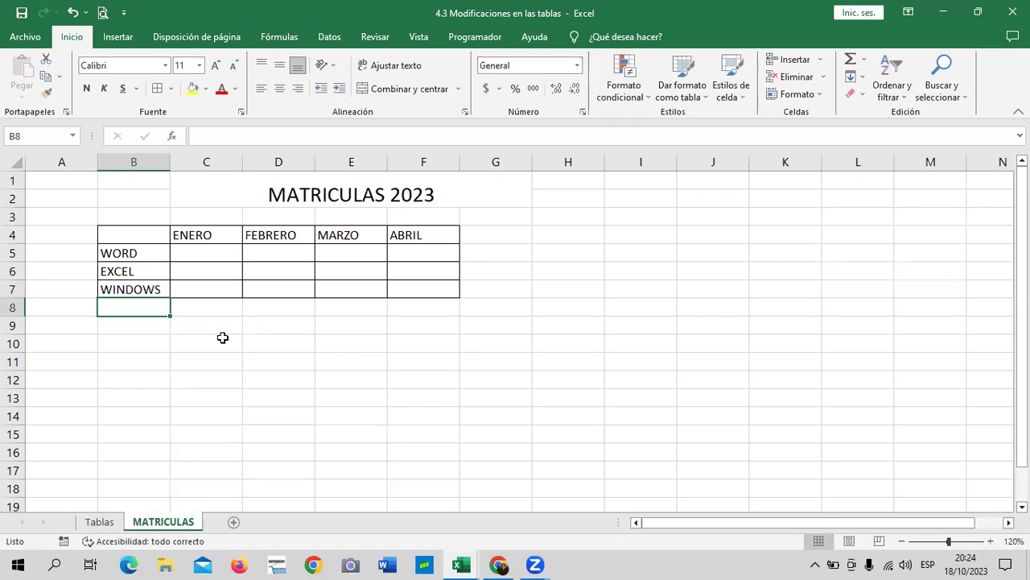
# Add borders to row B8:F8 and label B8 as TOTAL
pyautogui.click(223, 342)
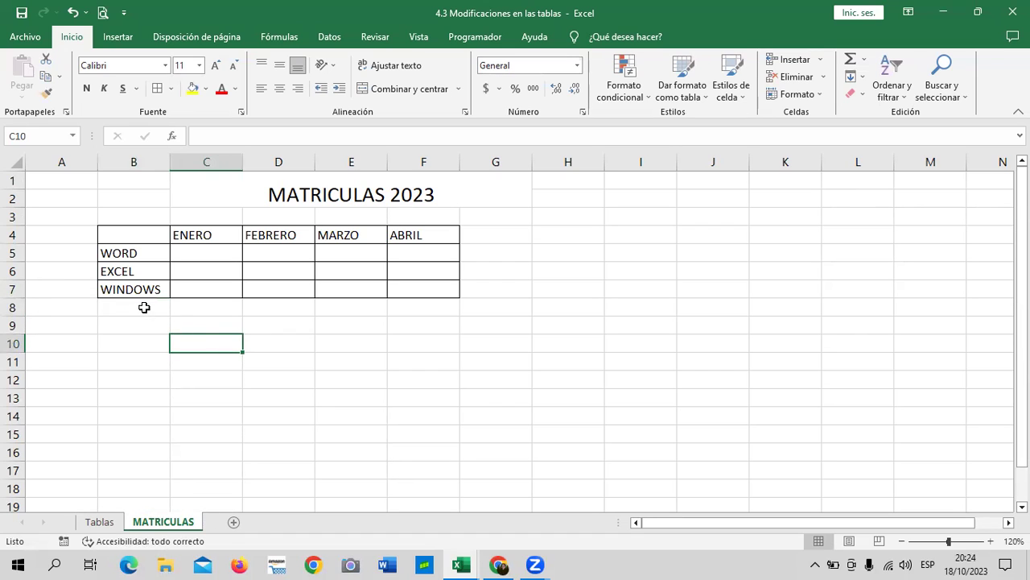
pyautogui.moveTo(141, 307); pyautogui.dragTo(422, 306)
pyautogui.click(157, 88)
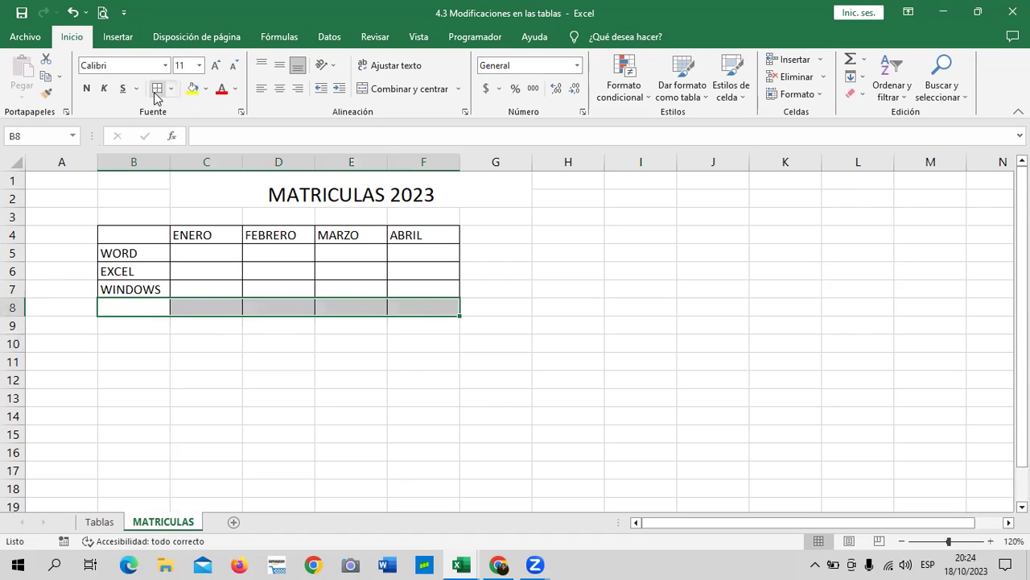
pyautogui.click(133, 307)
pyautogui.write('TOT')
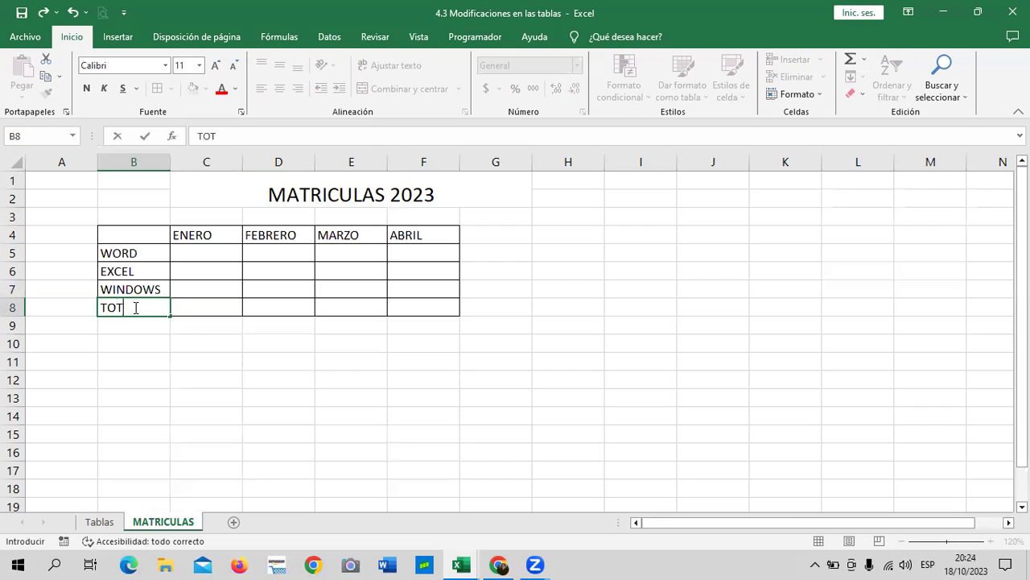
pyautogui.write('AL')
pyautogui.press('BackSpace')
pyautogui.press('Return')
pyautogui.click(134, 237)
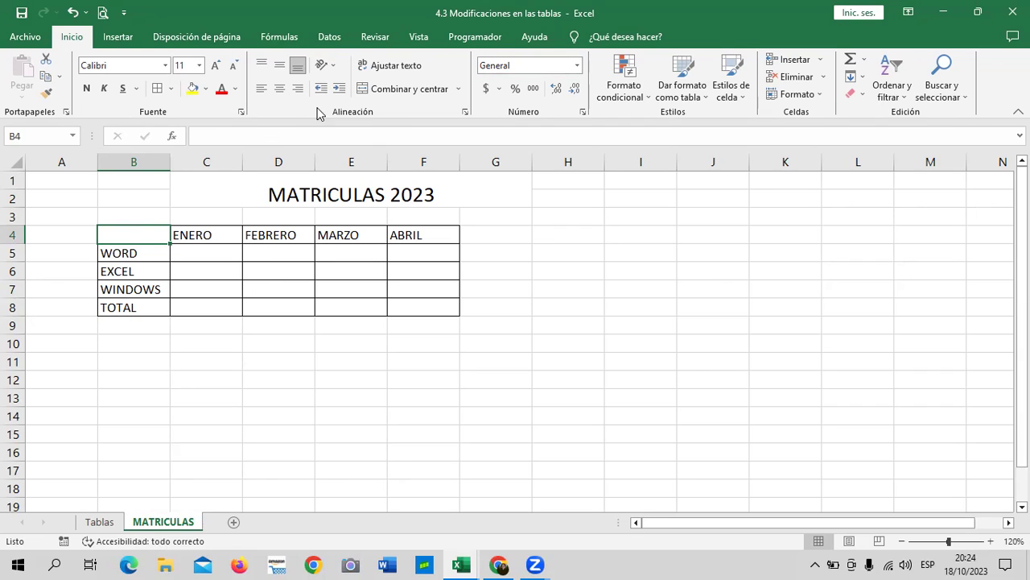
# Turn on text wrapping in B4 and enter the header MES CURSO
pyautogui.click(401, 66)
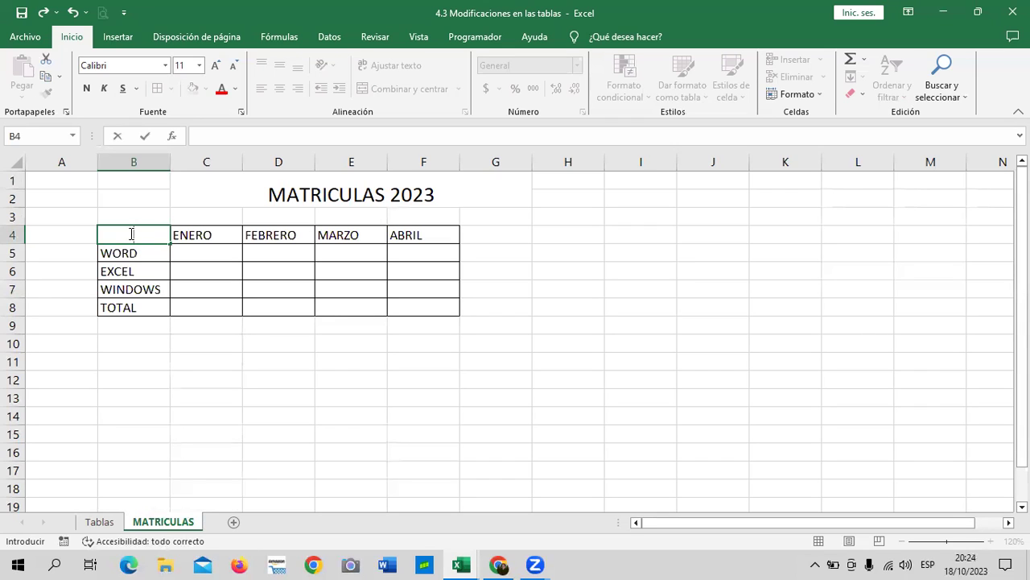
pyautogui.write('MES')
pyautogui.press('Return')
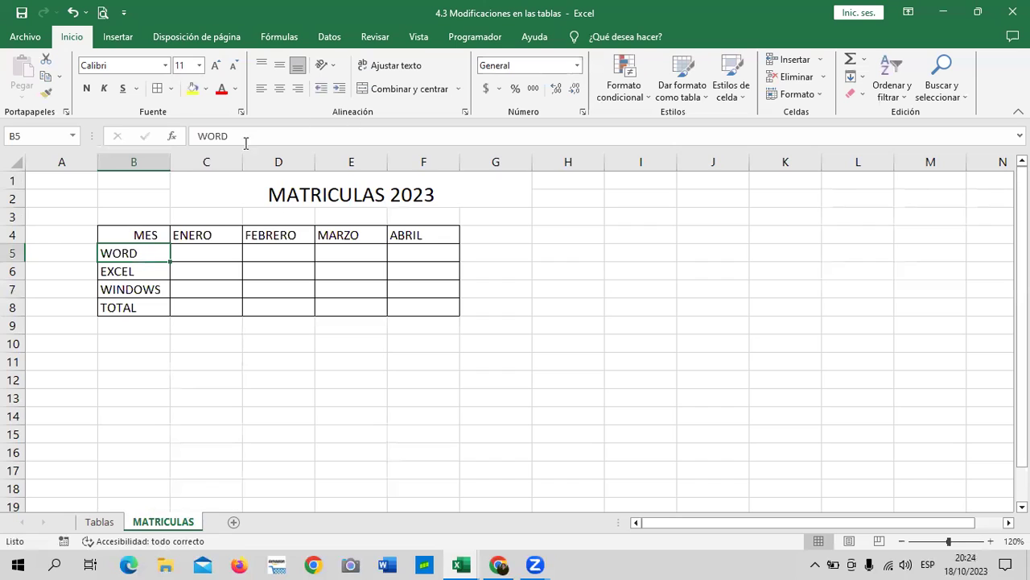
pyautogui.click(139, 235)
pyautogui.click(331, 140)
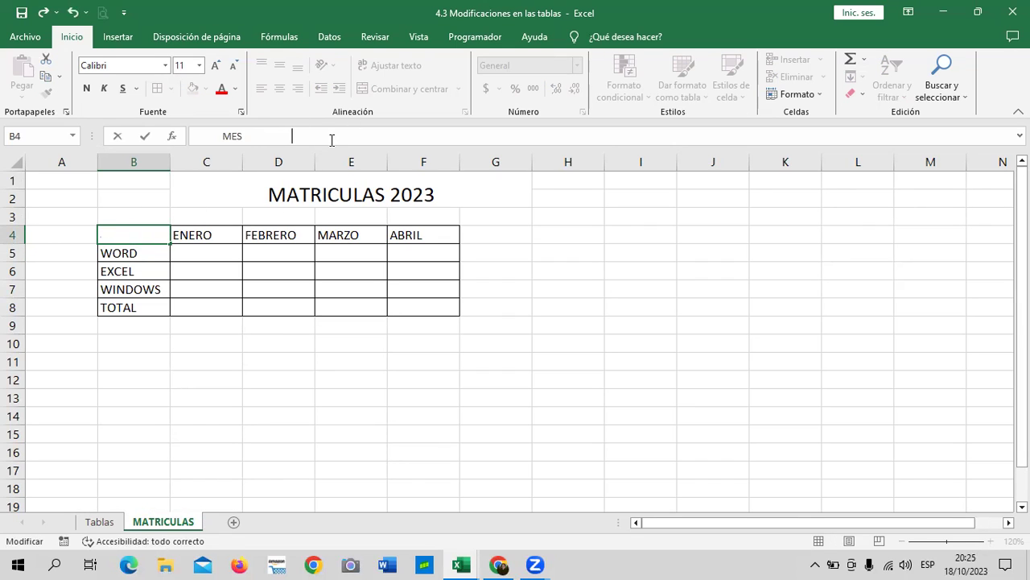
pyautogui.write('CURSO')
pyautogui.press('Return')
# Add spaces so MES sits right above CURSO, undoing the last two spacing changes
pyautogui.click(146, 235)
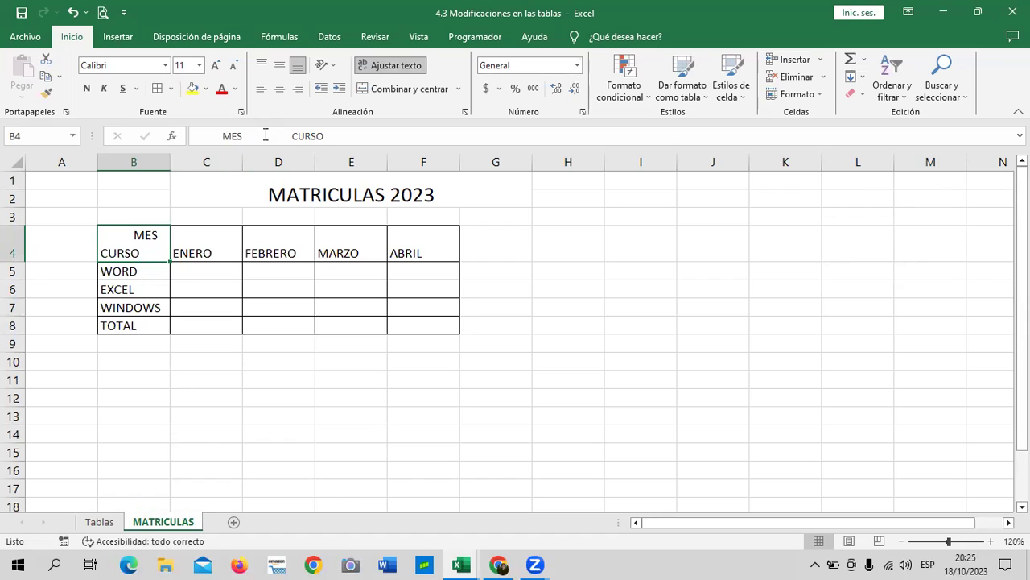
pyautogui.click(211, 134)
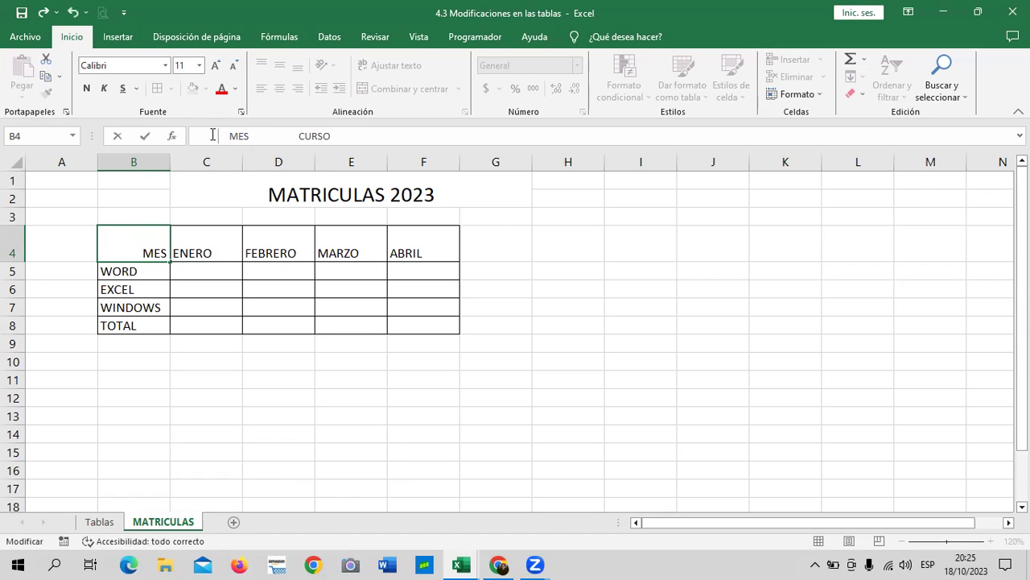
pyautogui.press('Return')
pyautogui.click(126, 251)
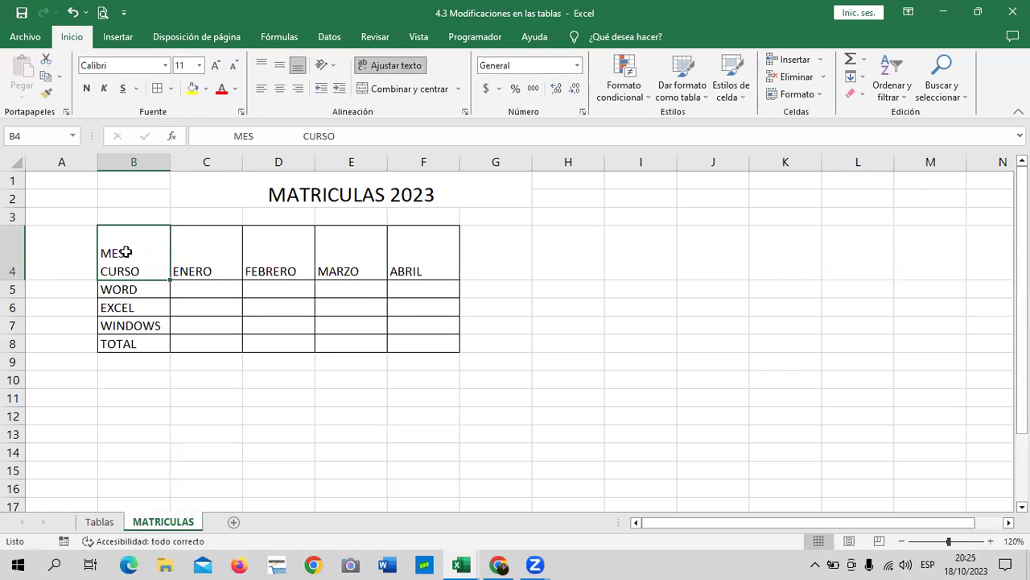
pyautogui.click(299, 135)
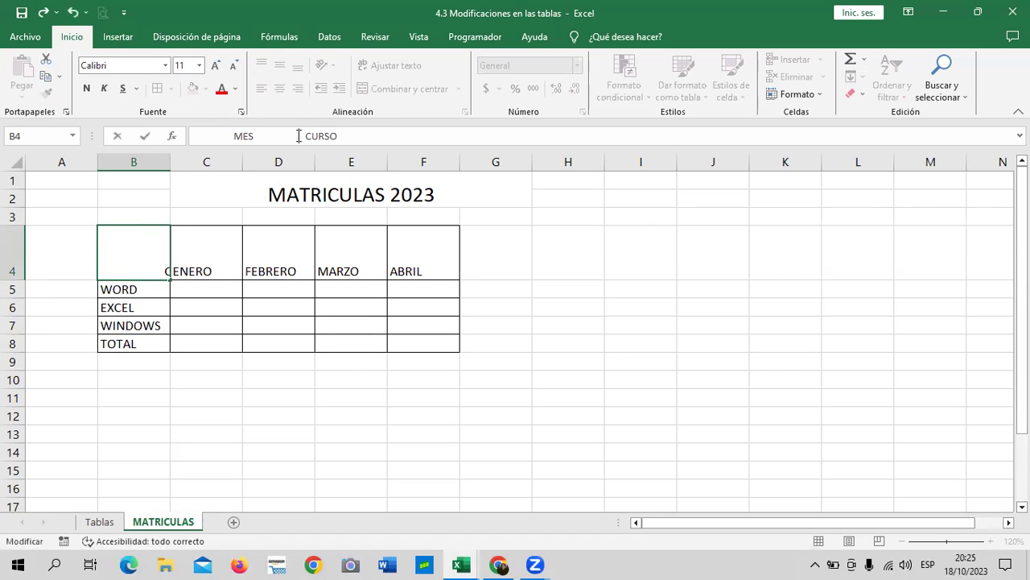
pyautogui.press('Return')
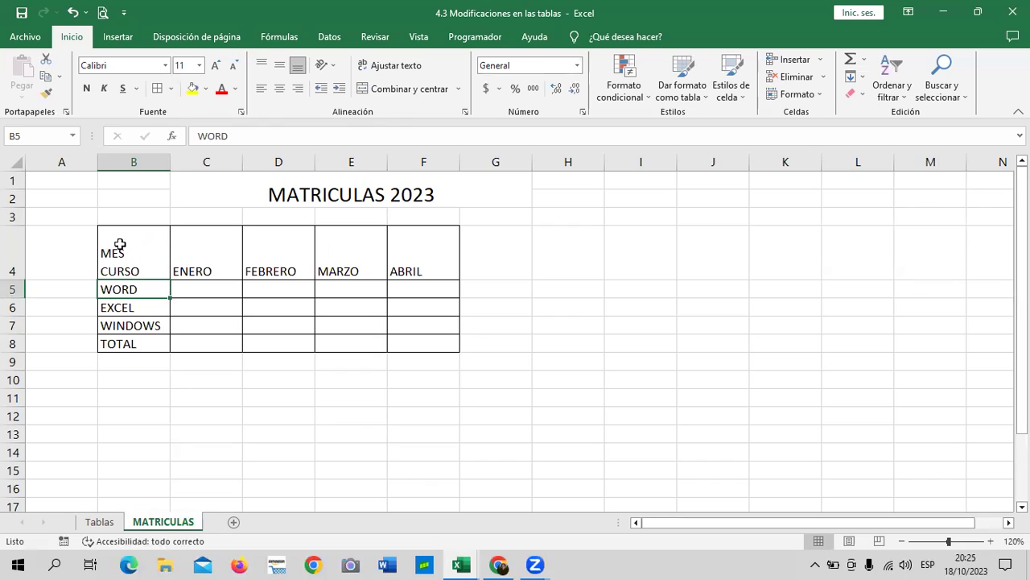
pyautogui.click(119, 244)
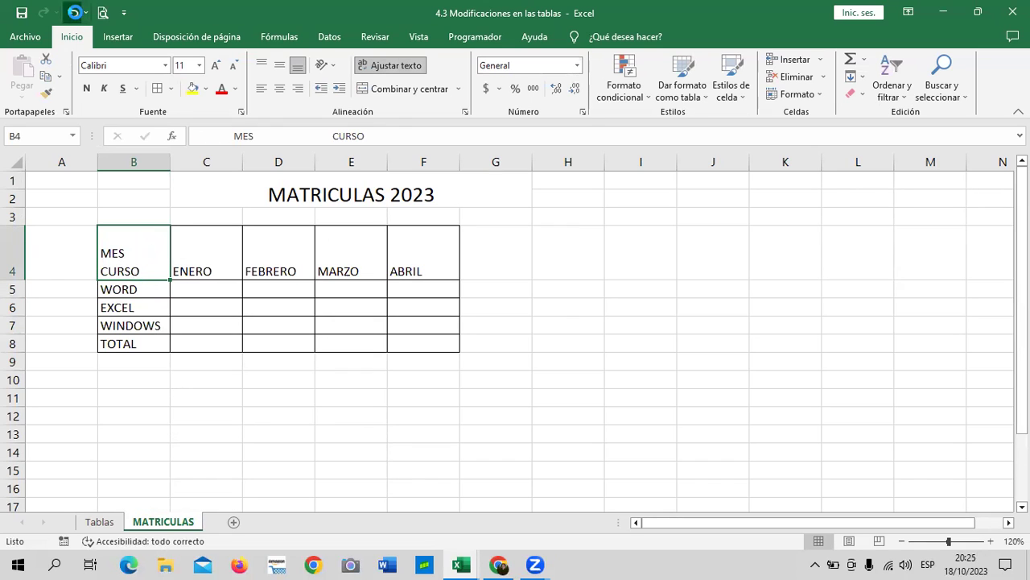
pyautogui.click(74, 12)
pyautogui.click(74, 12)
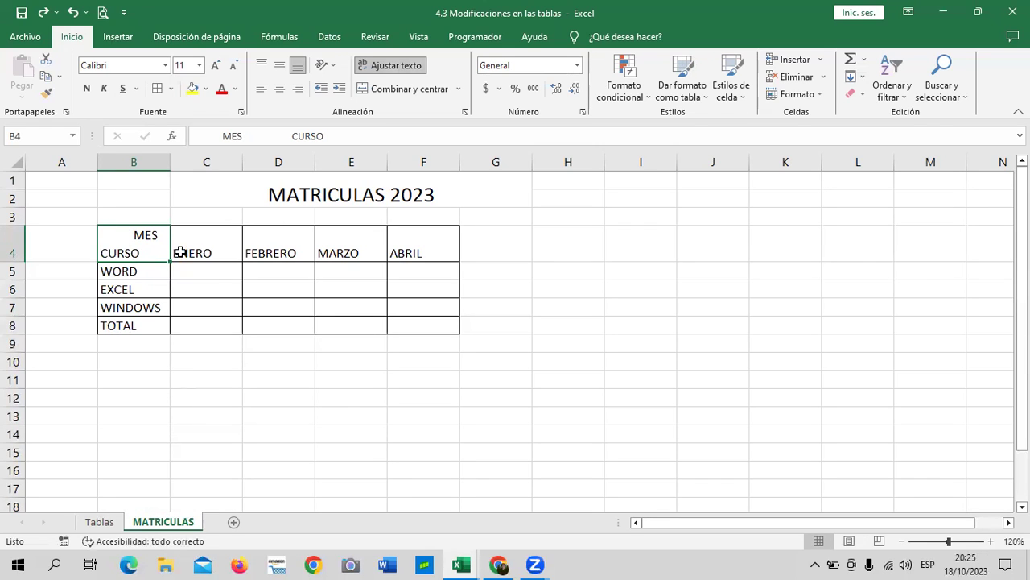
# Apply the green Énfasis6 cell style to B4:F4, then open Formato de celdas for B4
pyautogui.click(434, 246)
pyautogui.moveTo(132, 251); pyautogui.dragTo(421, 256)
pyautogui.click(734, 105)
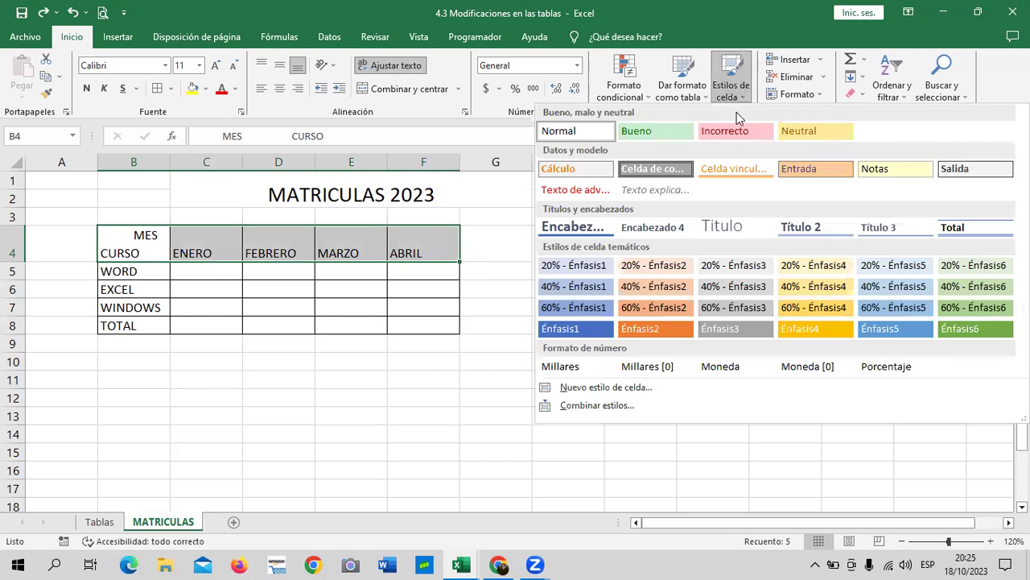
pyautogui.click(972, 328)
pyautogui.click(713, 271)
pyautogui.click(114, 244)
pyautogui.click(584, 112)
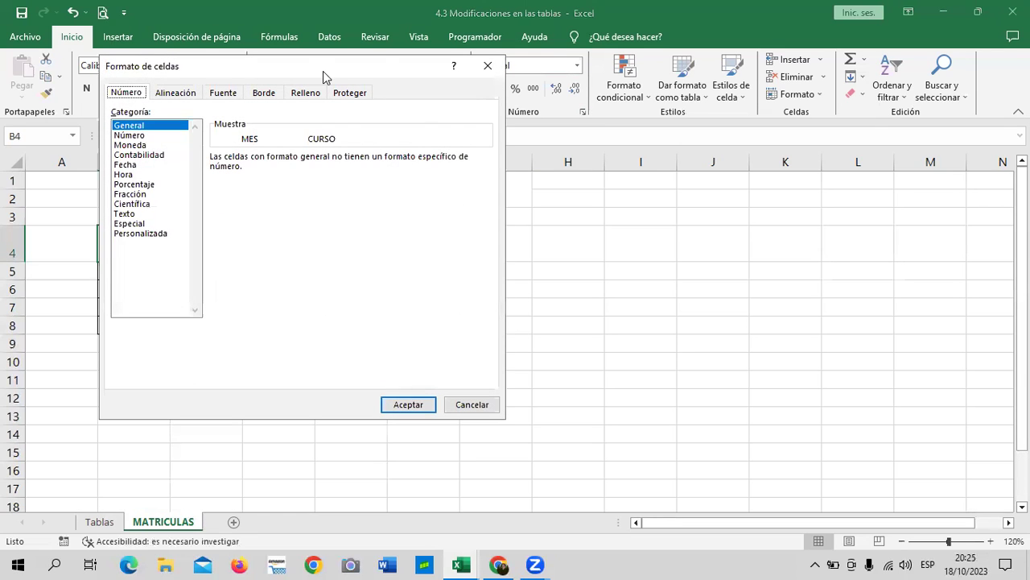
# Give cell B4 a thick white diagonal border separating MES from CURSO
pyautogui.moveTo(323, 71); pyautogui.dragTo(539, 94)
pyautogui.click(487, 117)
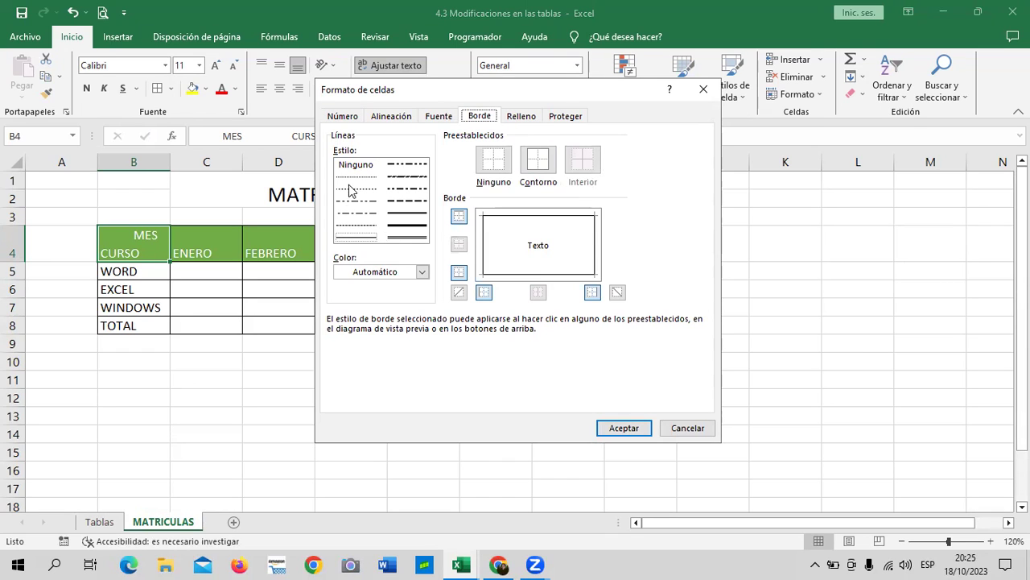
pyautogui.click(407, 214)
pyautogui.click(617, 292)
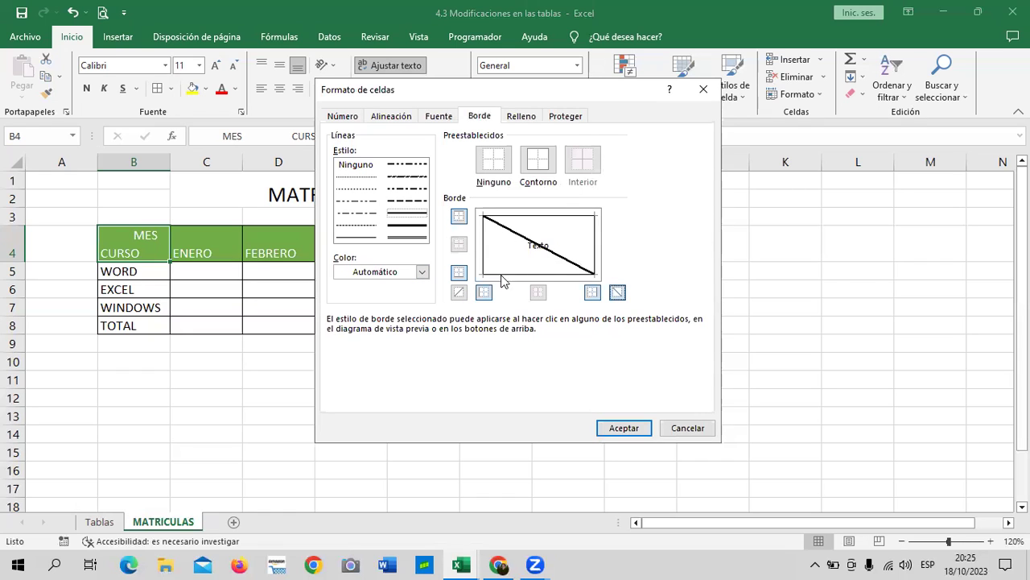
pyautogui.click(423, 272)
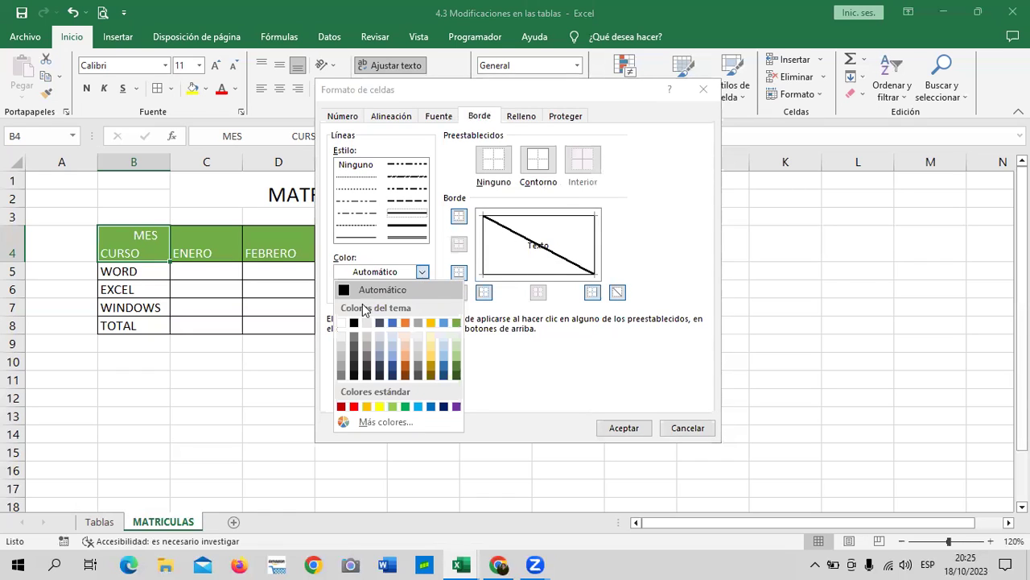
pyautogui.click(342, 322)
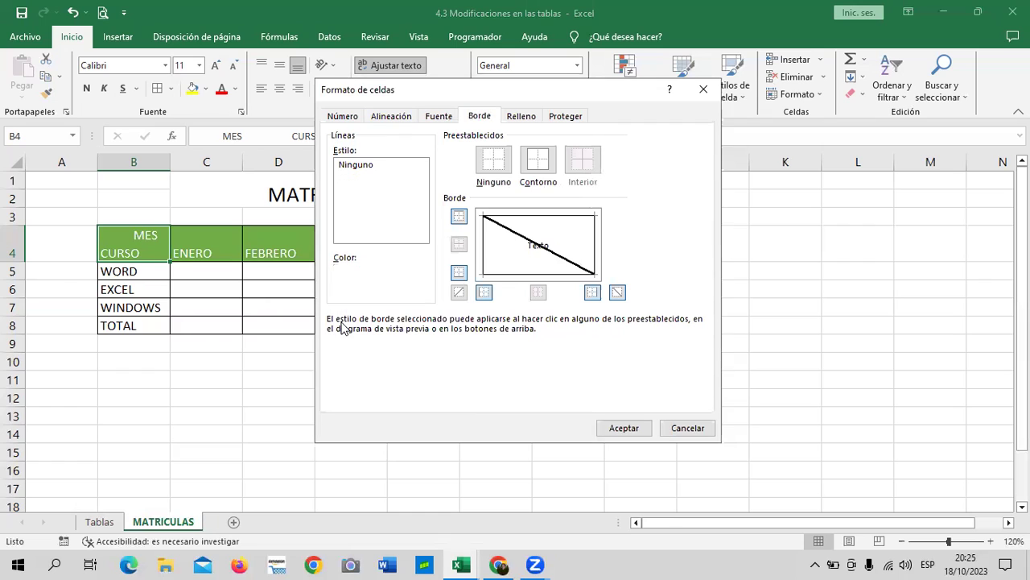
pyautogui.click(503, 229)
pyautogui.click(617, 291)
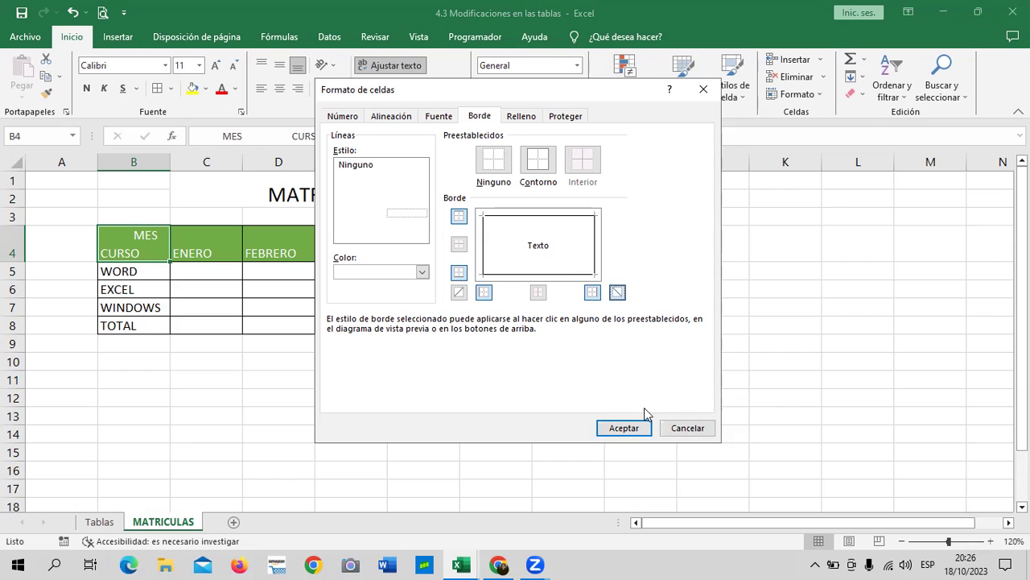
pyautogui.click(633, 429)
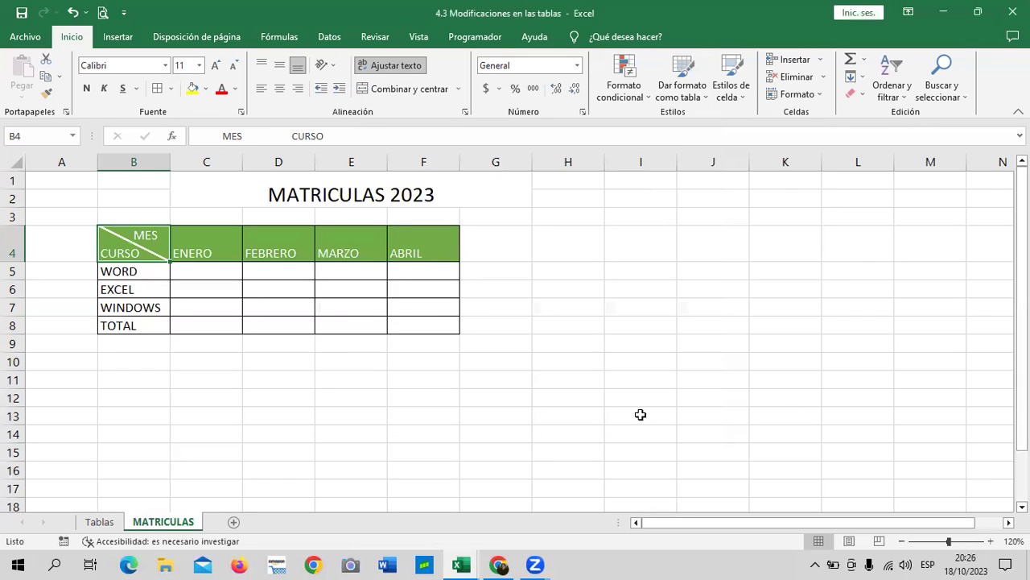
pyautogui.click(674, 387)
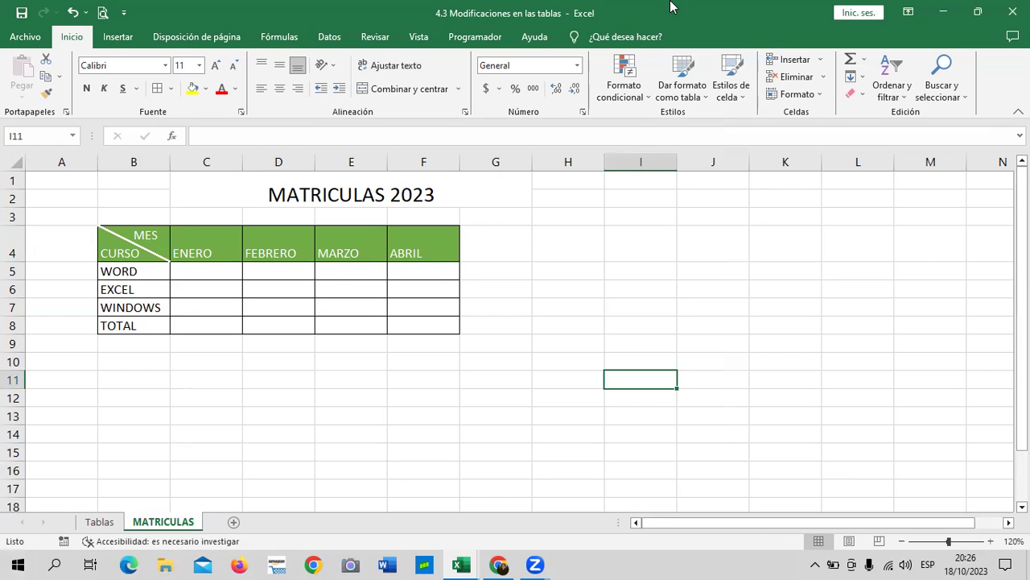
# Centre-align the month headers ENERO, FEBRERO, MARZO and ABRIL in C4:F4
pyautogui.moveTo(234, 243); pyautogui.dragTo(427, 253)
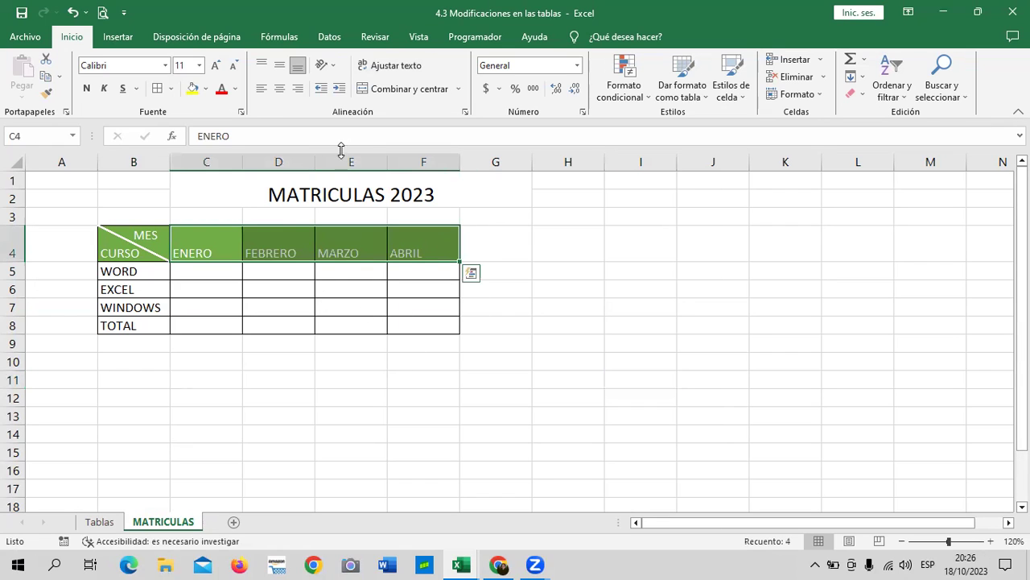
pyautogui.click(280, 89)
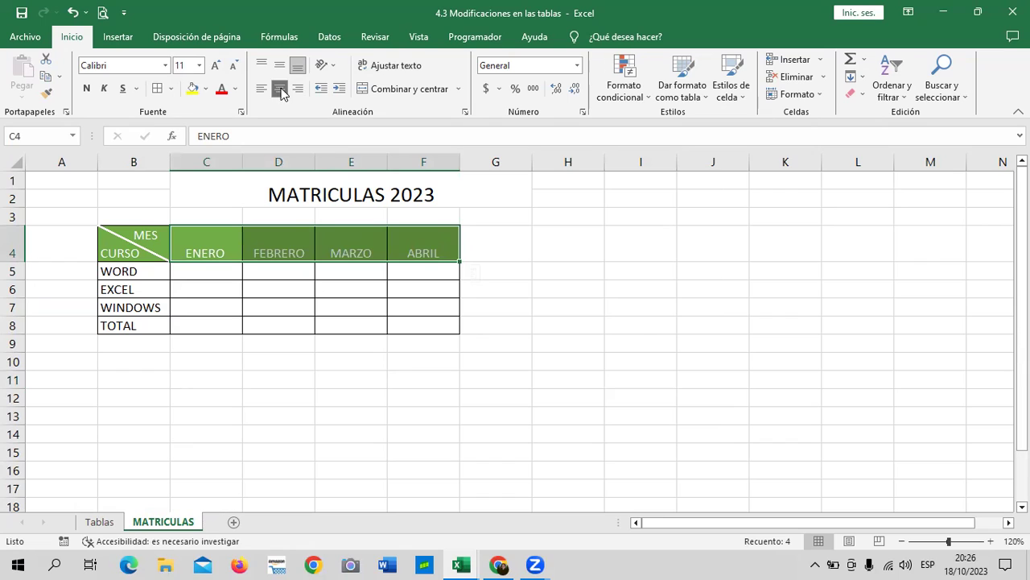
pyautogui.click(642, 324)
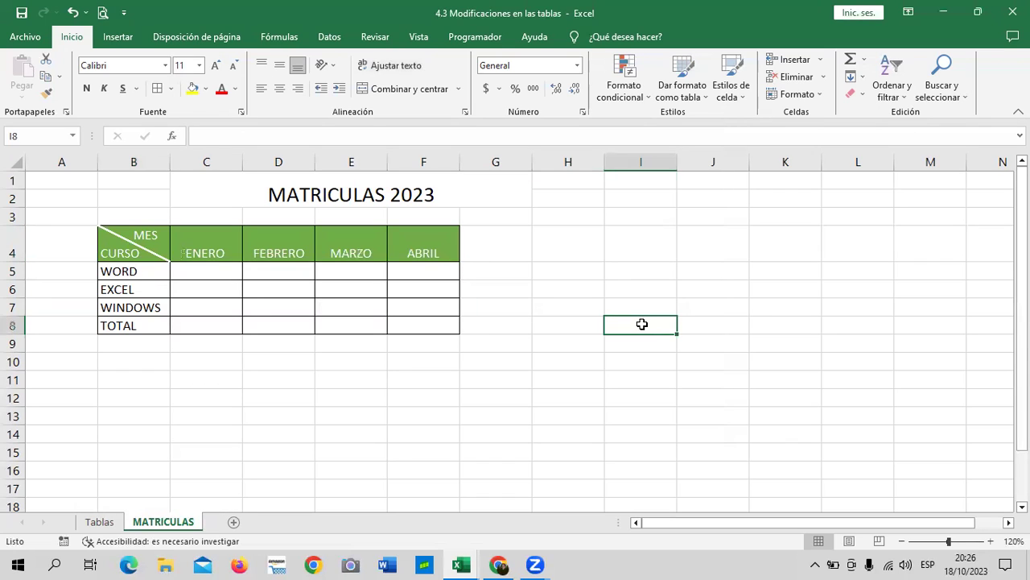
pyautogui.click(224, 268)
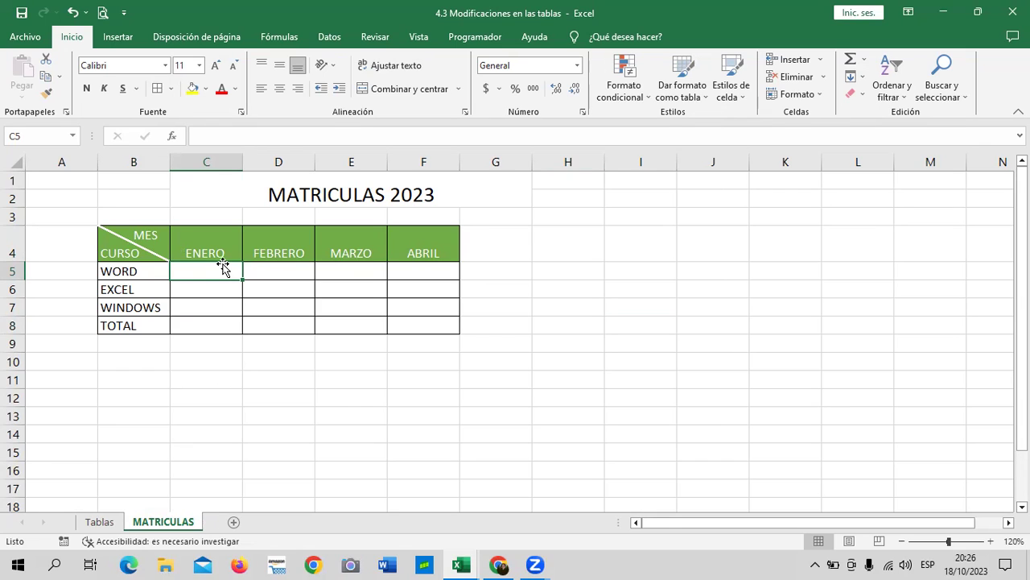
# Enter ENERO enrollments 35, 20, 25 and add their SUMA total of 80
pyautogui.write('35')
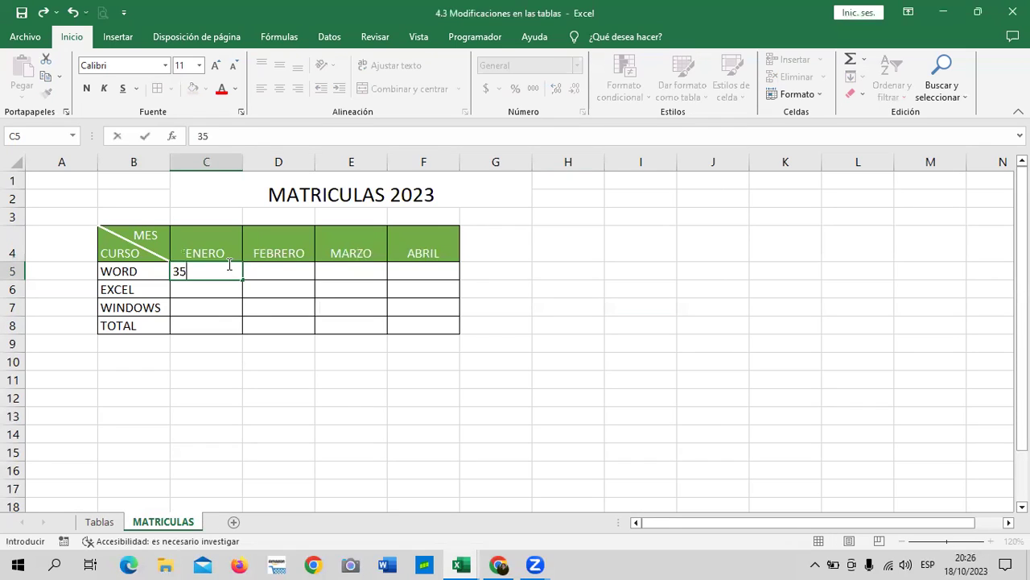
pyautogui.press('Return')
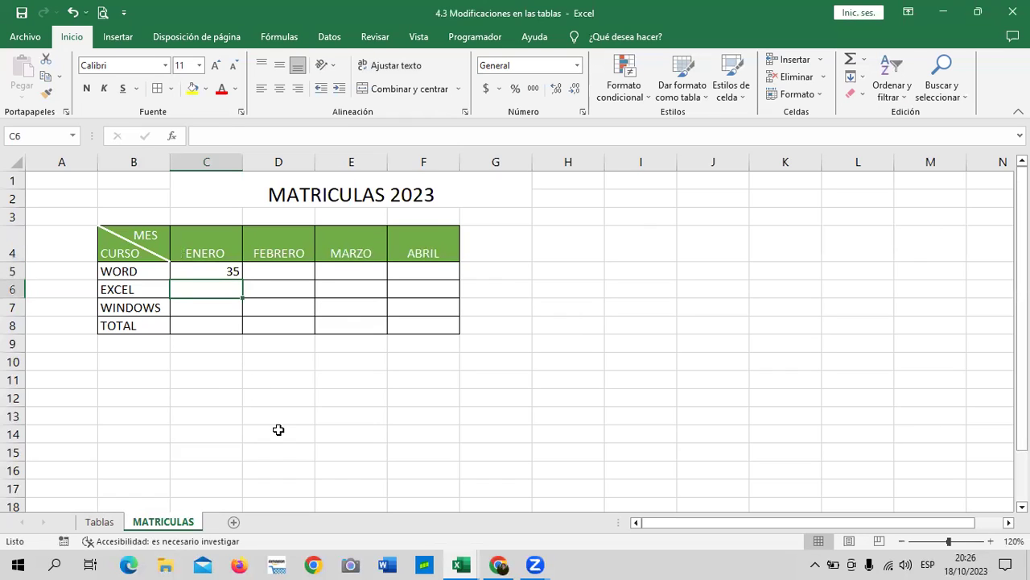
pyautogui.write('20')
pyautogui.press('Return')
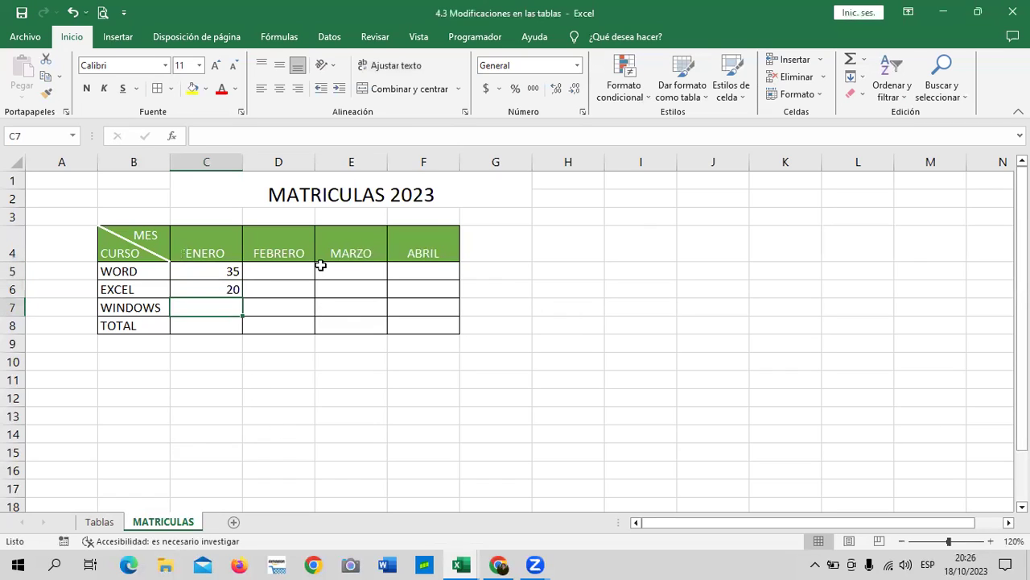
pyautogui.write('25')
pyautogui.press('Return')
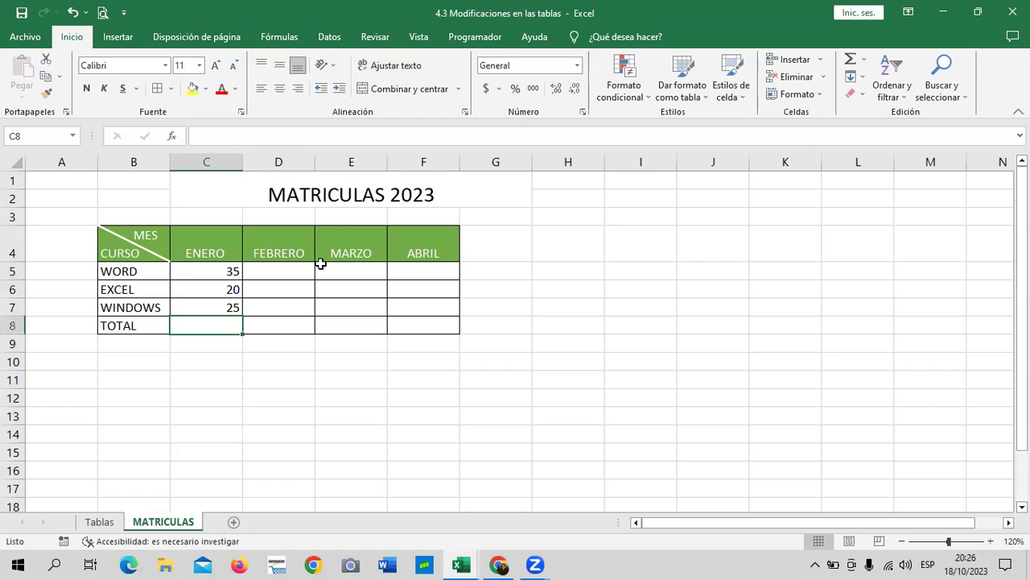
pyautogui.click(849, 62)
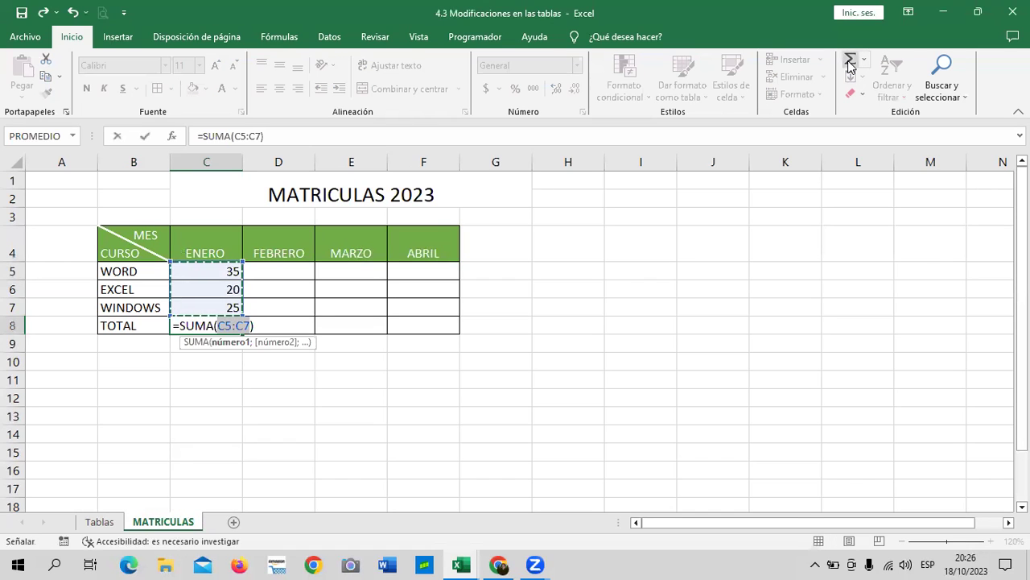
pyautogui.press('Return')
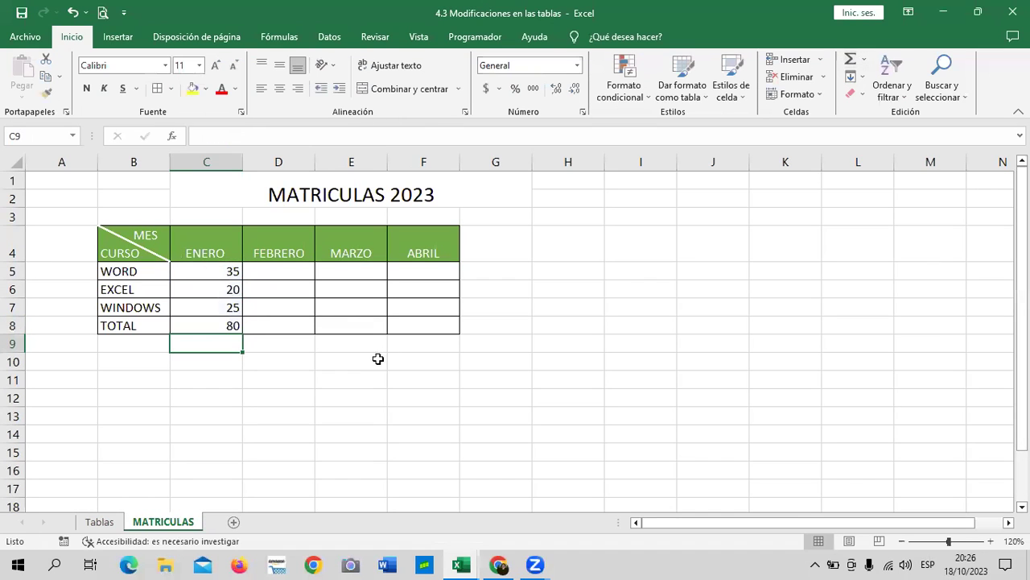
# Enter FEBRERO enrollments 40, 25, 30 and add their SUMA total of 95
pyautogui.click(290, 268)
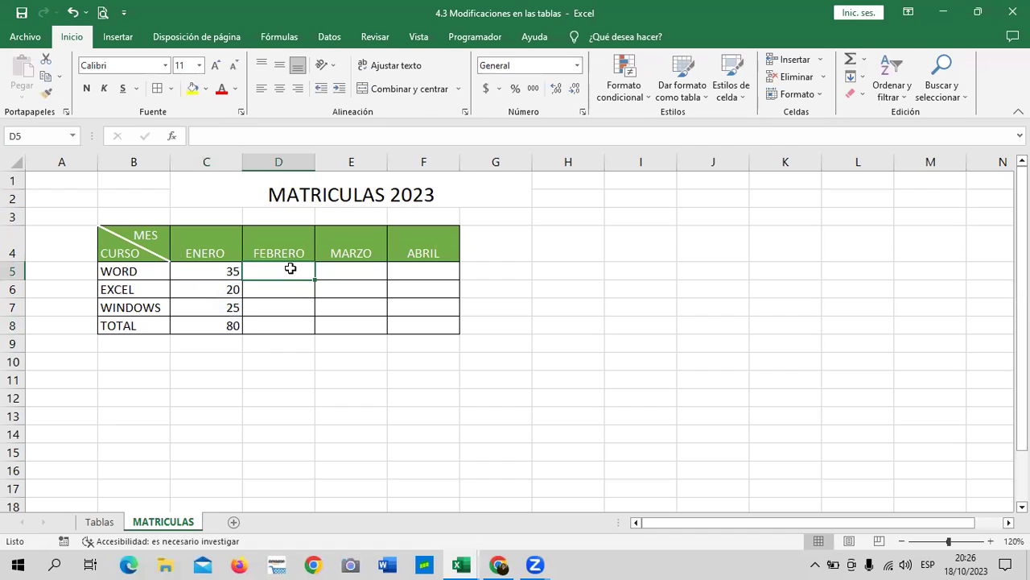
pyautogui.write('40')
pyautogui.press('Return')
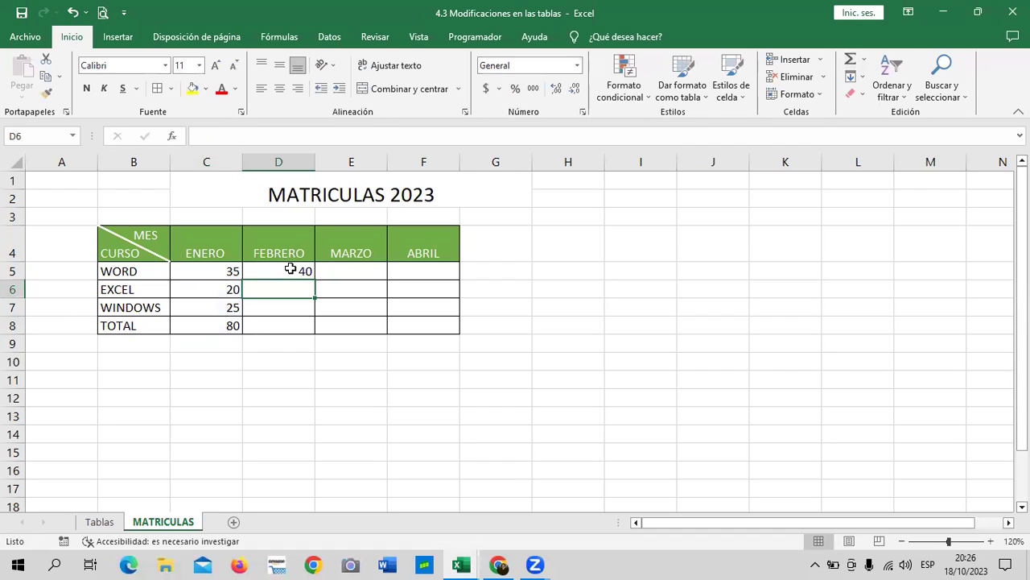
pyautogui.write('25')
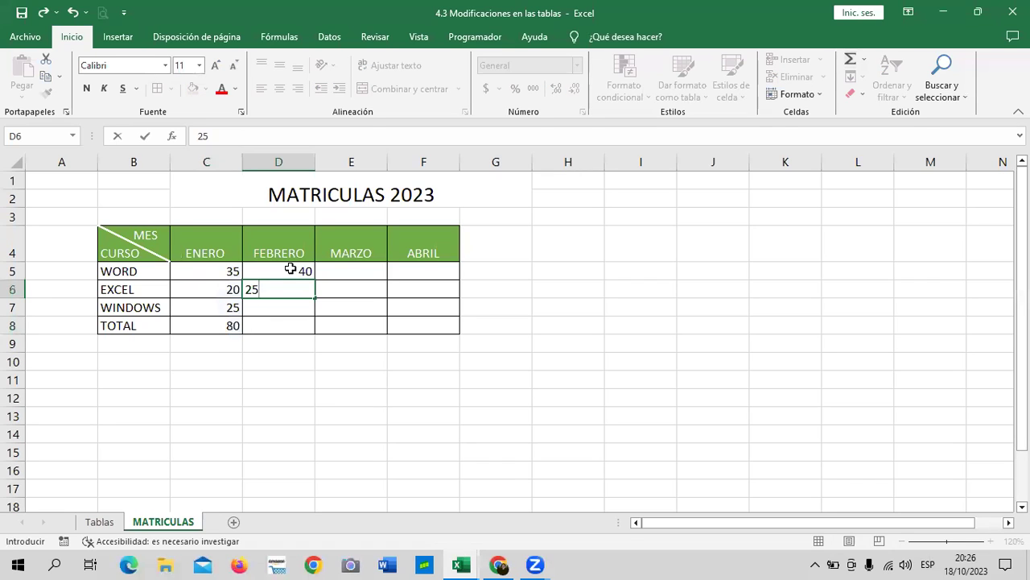
pyautogui.press('Return')
pyautogui.write('30')
pyautogui.press('Return')
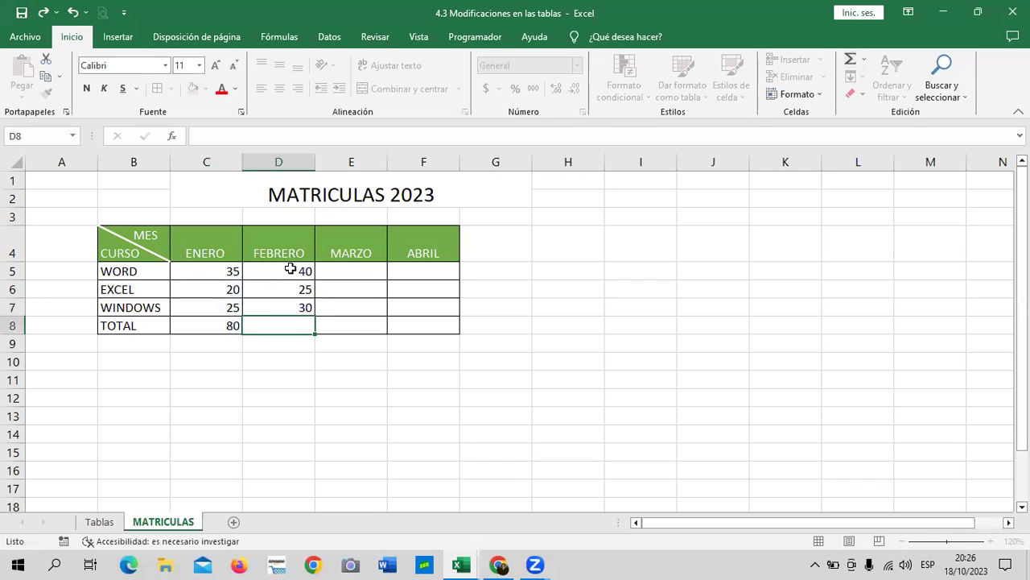
pyautogui.click(850, 61)
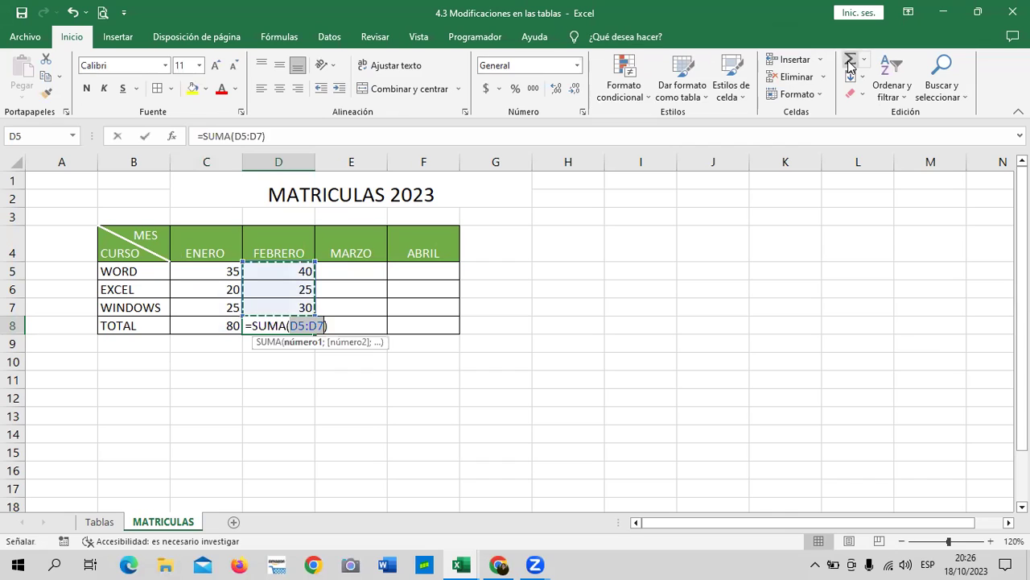
pyautogui.click(850, 61)
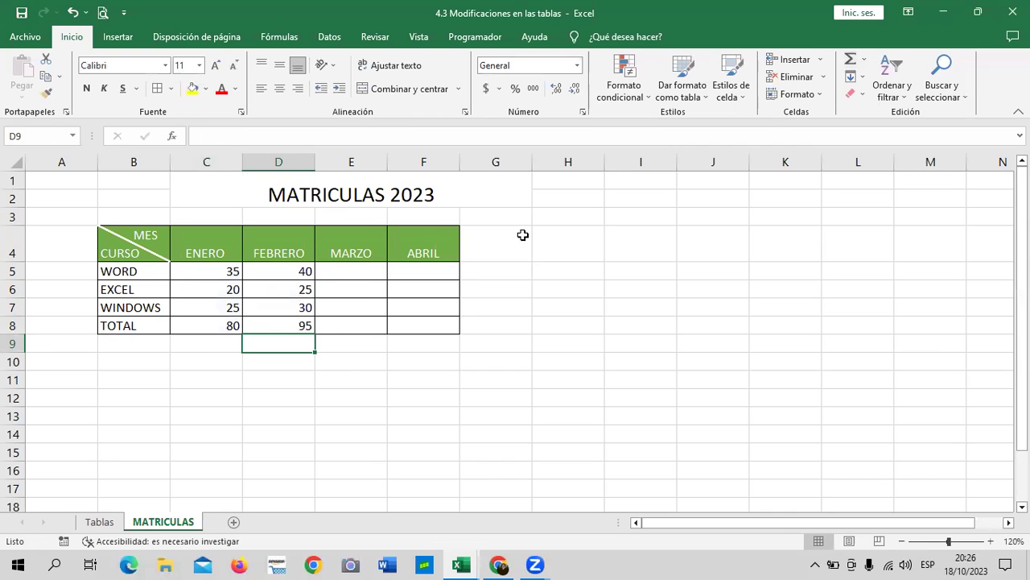
pyautogui.click(355, 269)
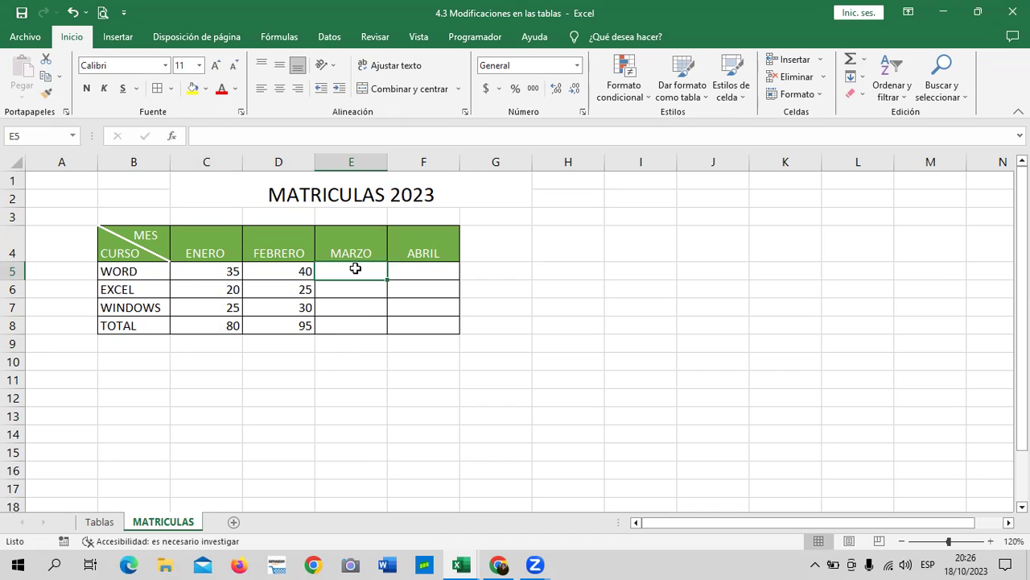
# Enter MARZO enrollments 38, 27, 35 and add their SUMA total of 100
pyautogui.write('38')
pyautogui.press('Return')
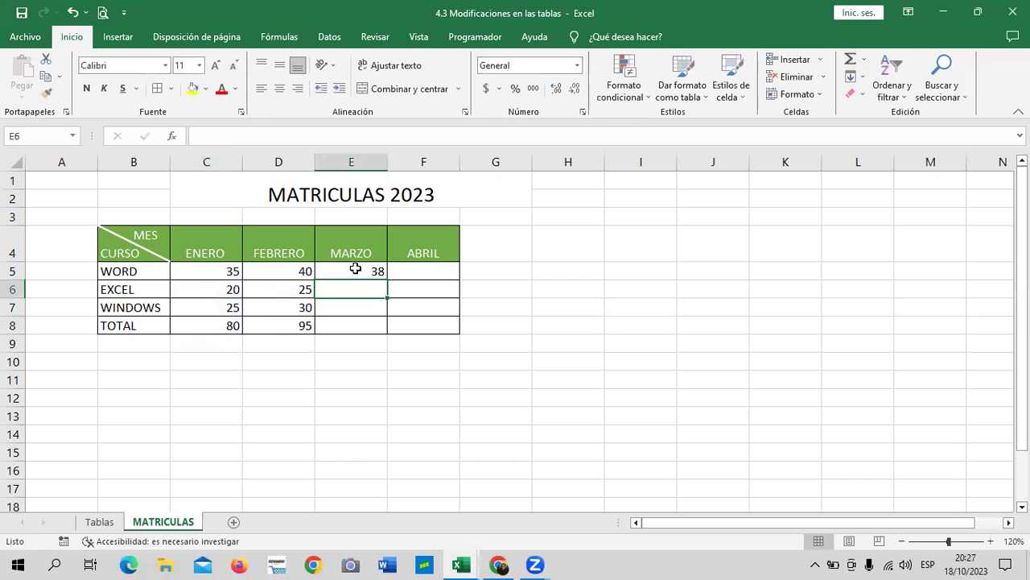
pyautogui.write('27')
pyautogui.press('Return')
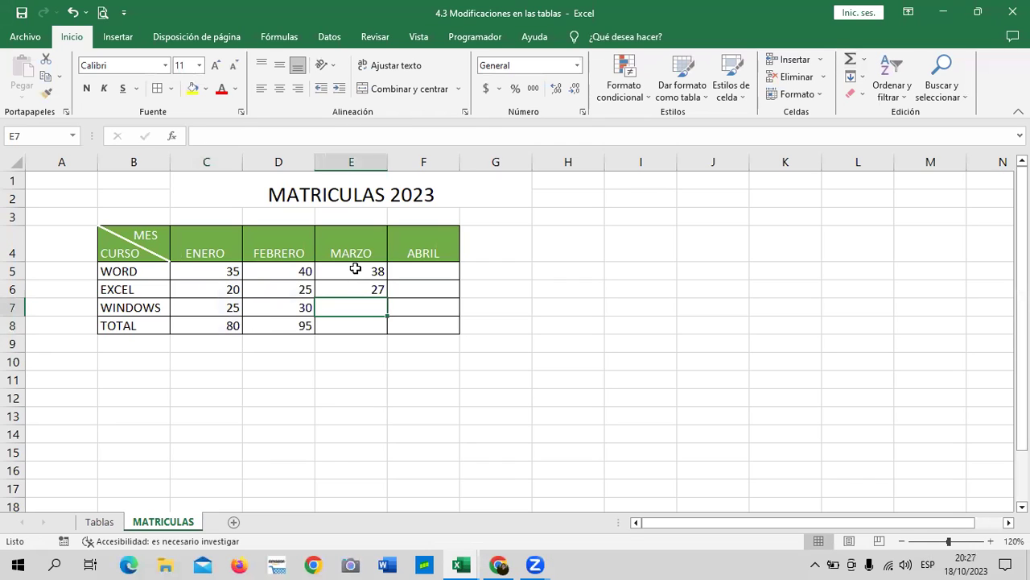
pyautogui.write('35')
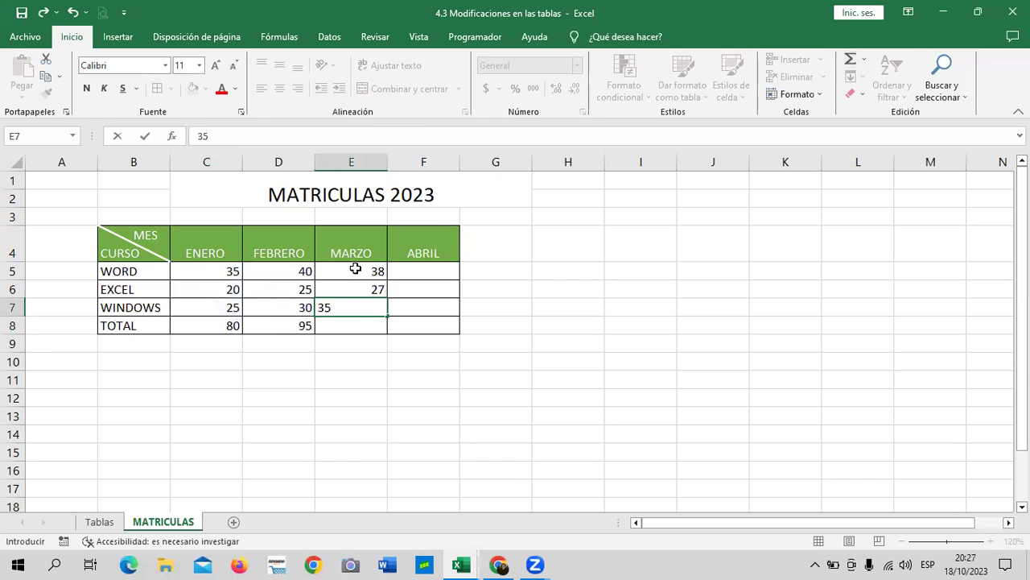
pyautogui.press('Return')
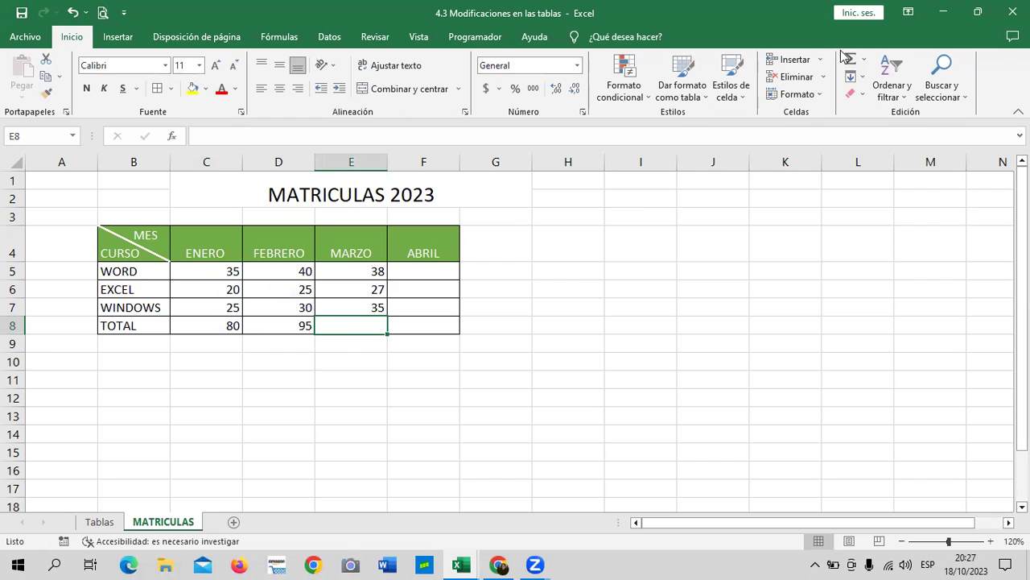
pyautogui.click(850, 59)
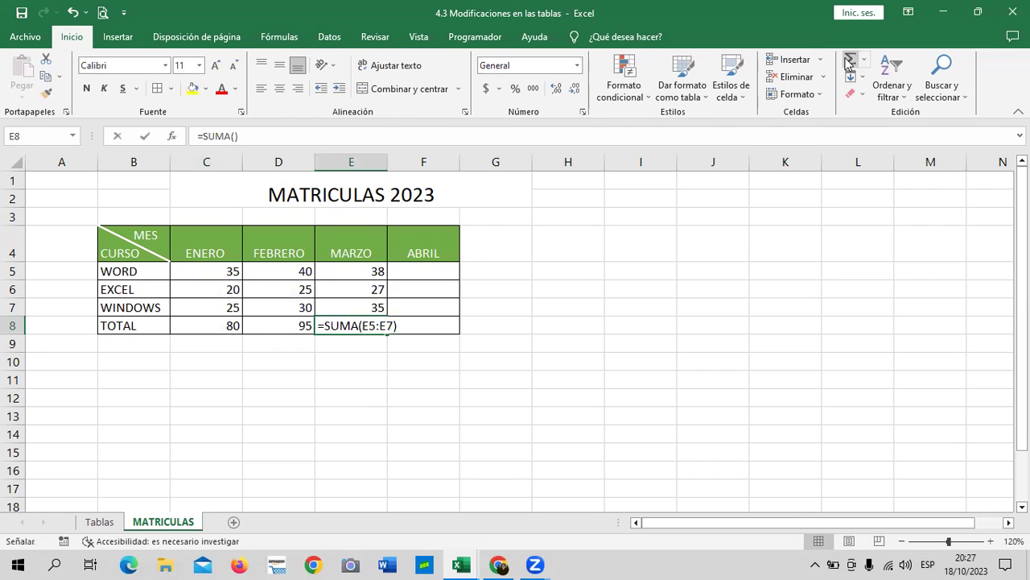
pyautogui.click(429, 271)
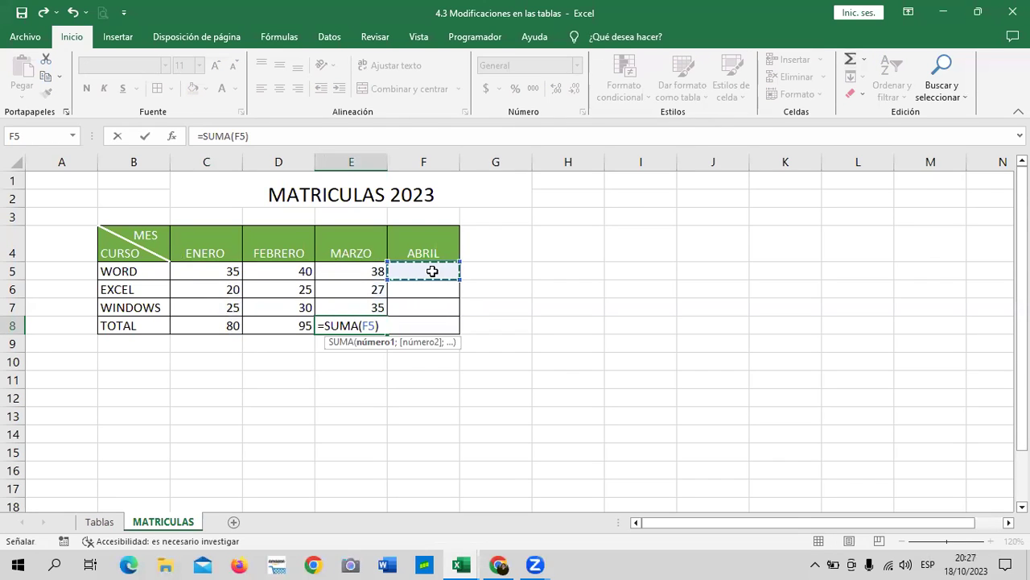
pyautogui.press('Escape')
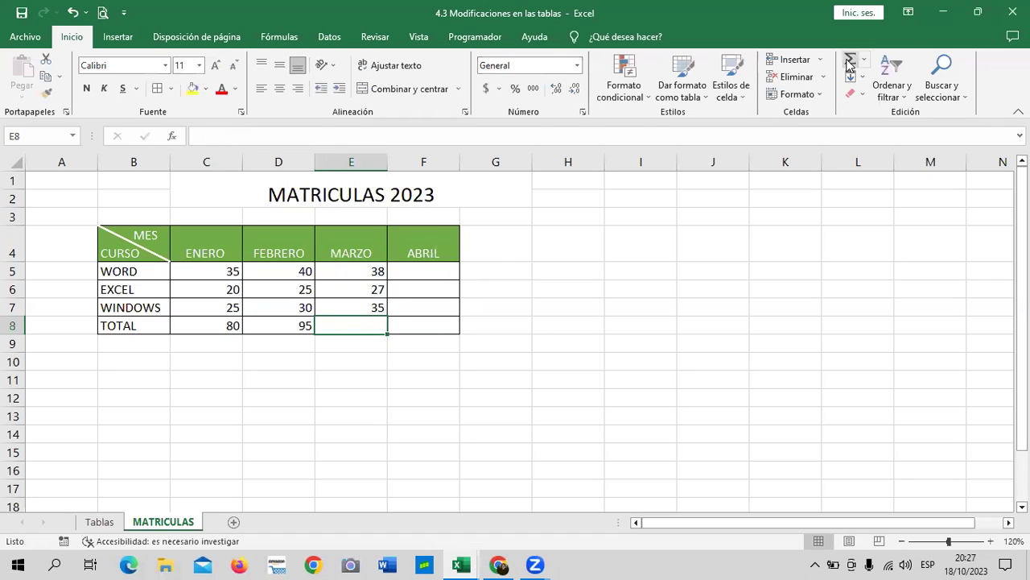
pyautogui.click(850, 59)
pyautogui.press('Return')
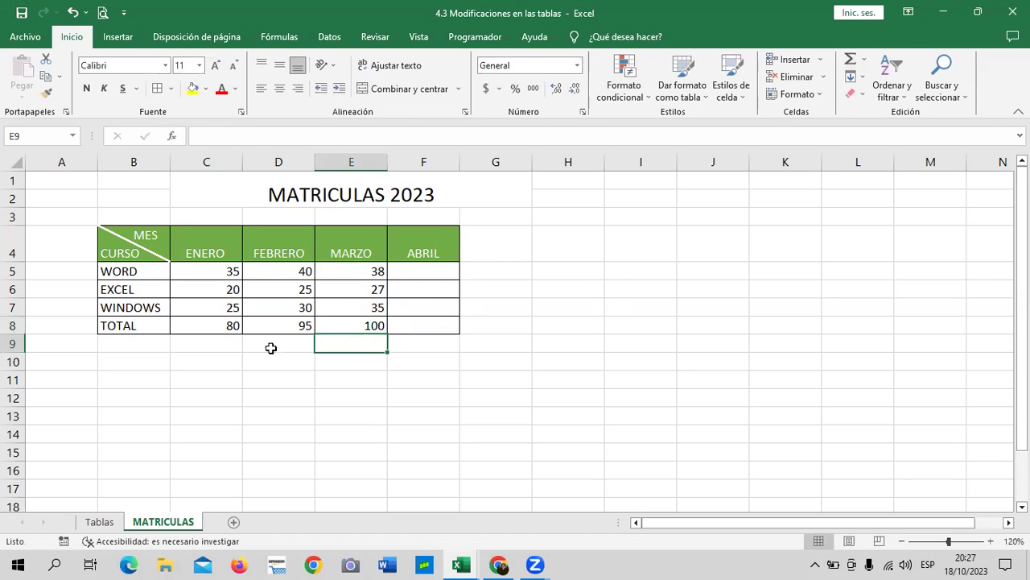
# Enter ABRIL enrollments 39, 28, 32 and add their SUMA total of 99
pyautogui.click(443, 268)
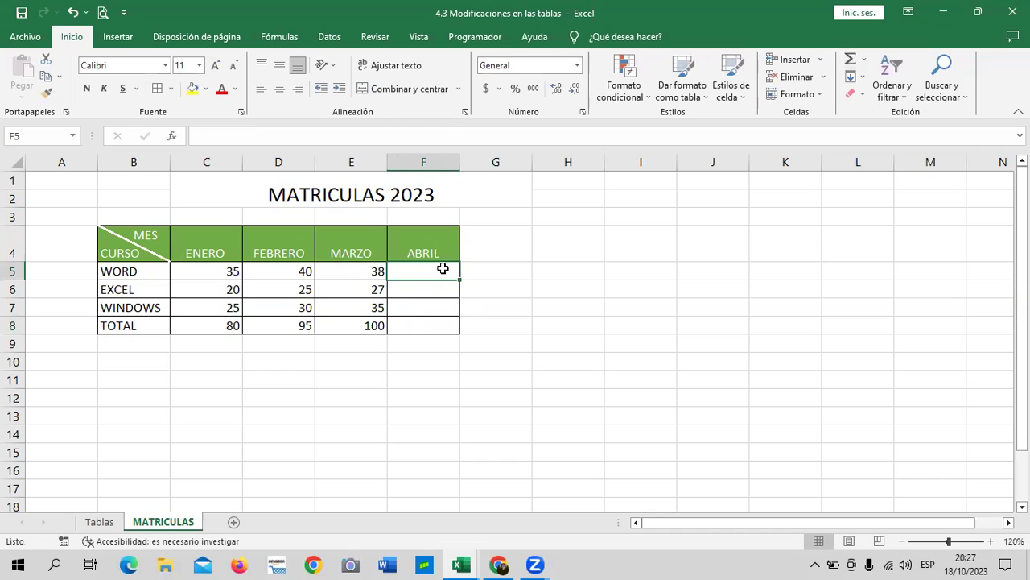
pyautogui.write('3')
pyautogui.write('9')
pyautogui.press('Return')
pyautogui.write('28')
pyautogui.press('Return')
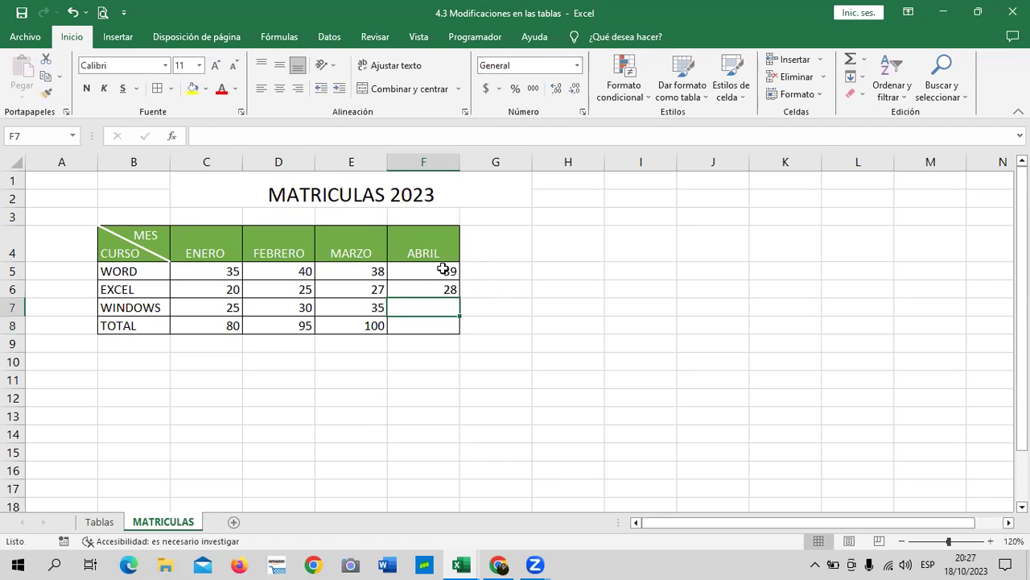
pyautogui.write('32')
pyautogui.press('Return')
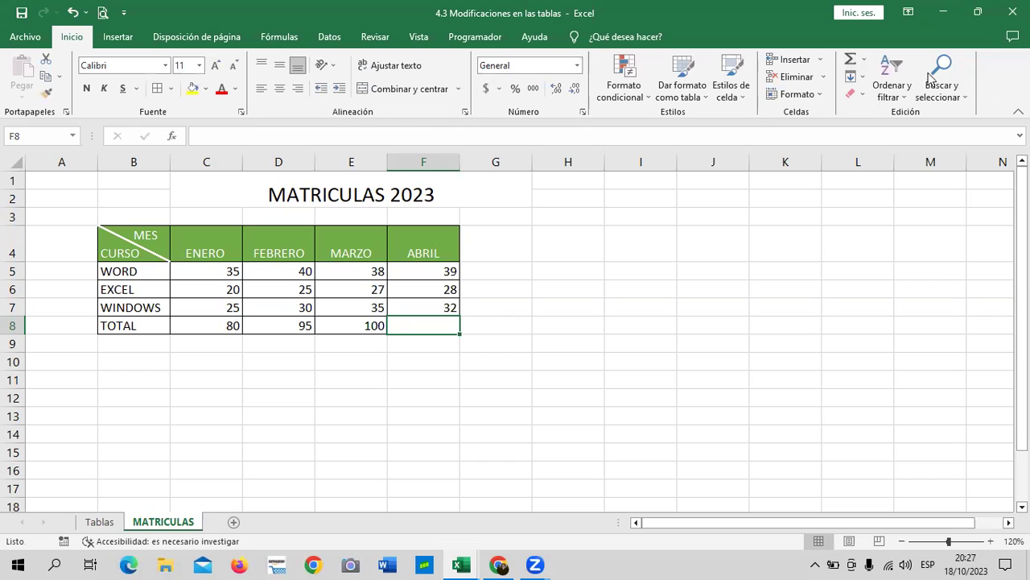
pyautogui.click(850, 60)
pyautogui.press('Return')
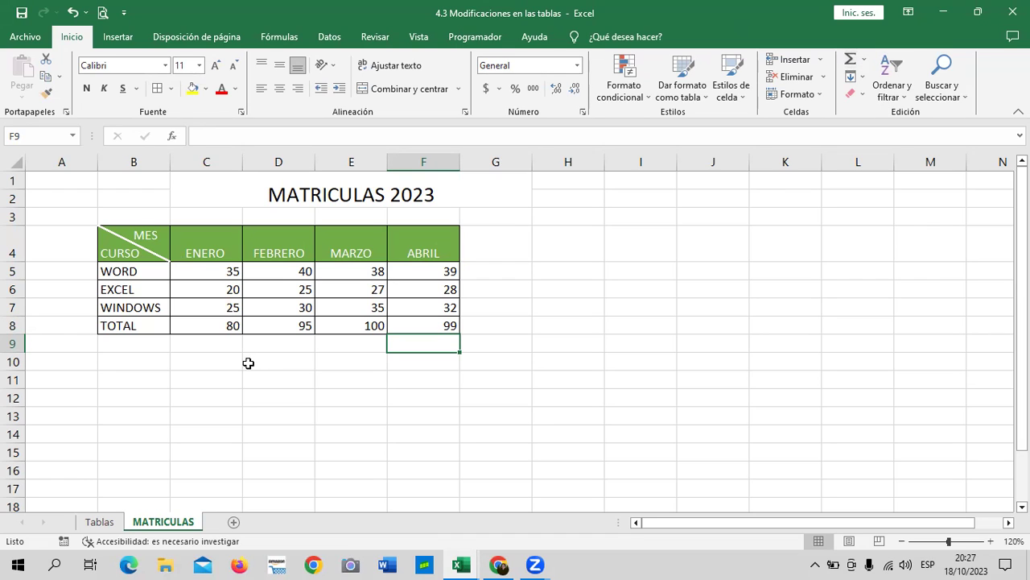
pyautogui.click(712, 325)
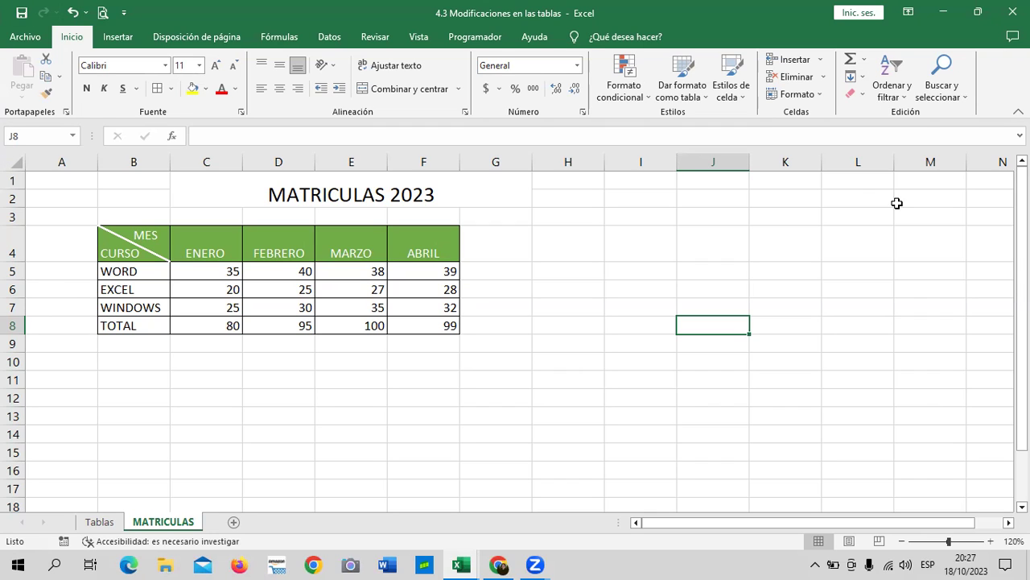
pyautogui.click(645, 243)
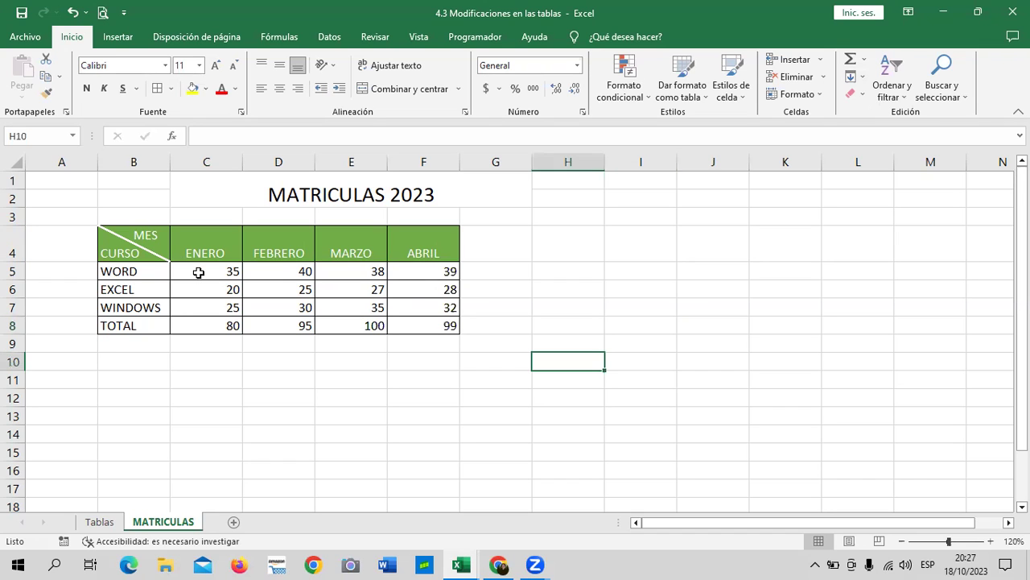
pyautogui.click(230, 273)
pyautogui.keyDown('shift'); pyautogui.click(437, 322); pyautogui.keyUp('shift')
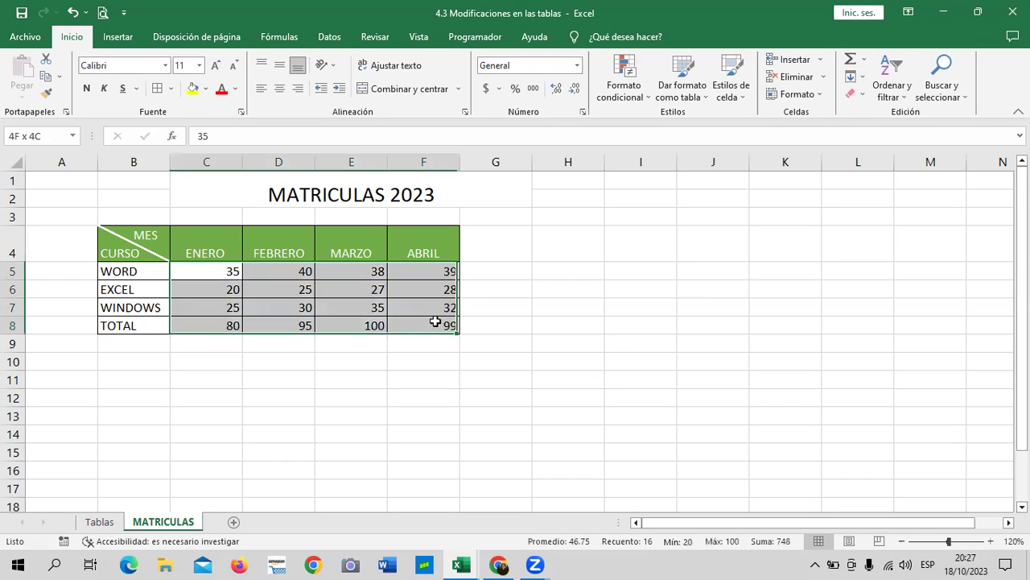
pyautogui.moveTo(223, 268)
pyautogui.mouseDown()
pyautogui.moveTo(340, 327)
pyautogui.moveTo(437, 323)
pyautogui.mouseUp()
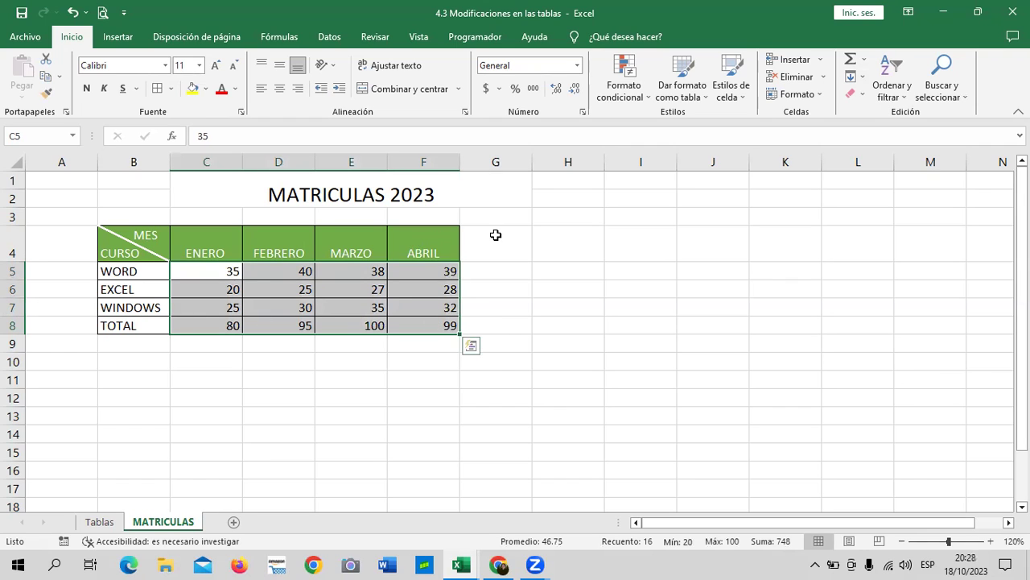
pyautogui.click(621, 220)
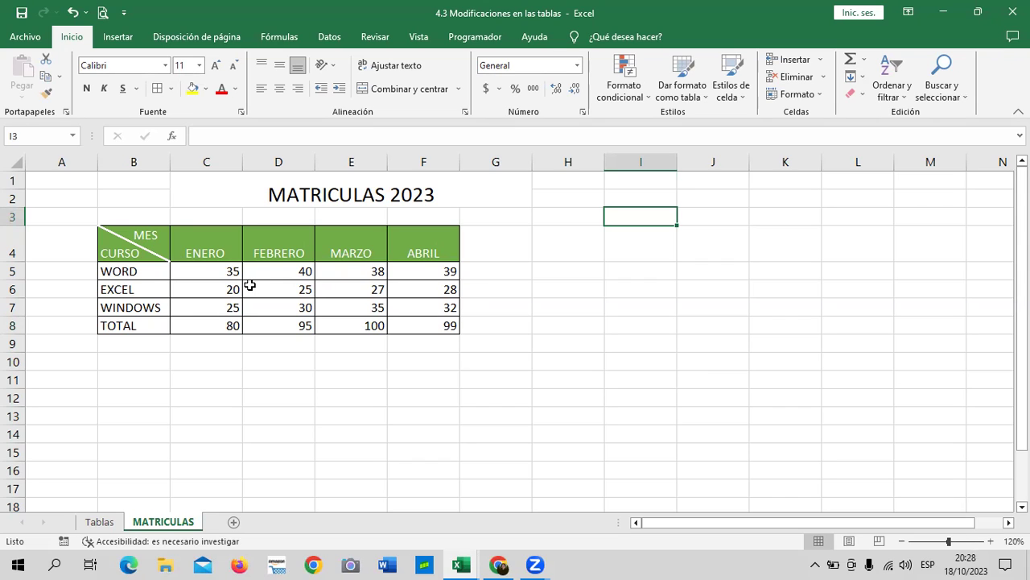
pyautogui.click(623, 289)
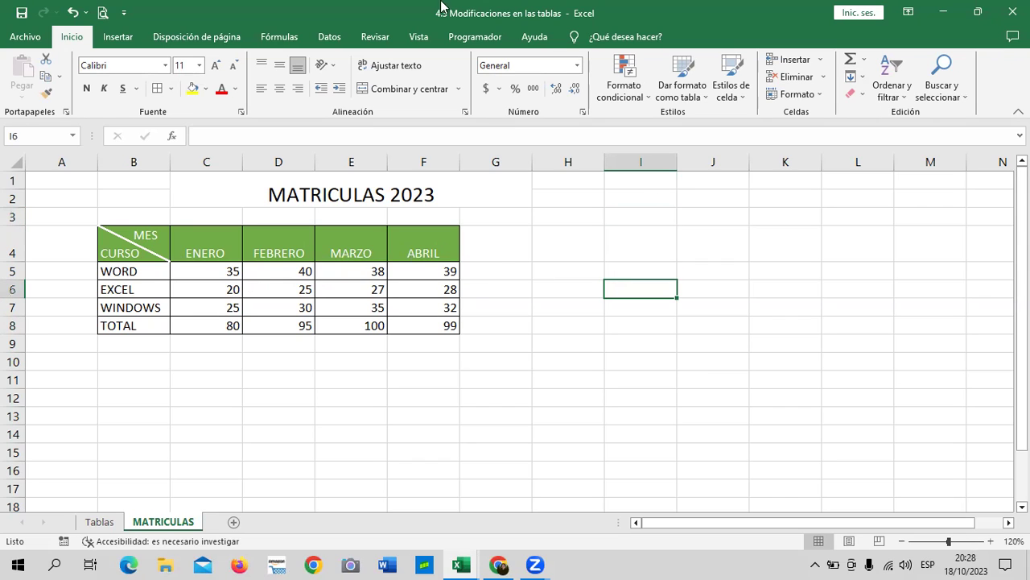
# Select the table B4:F8 and open Gráficos recomendados from the Insertar tab
pyautogui.click(119, 37)
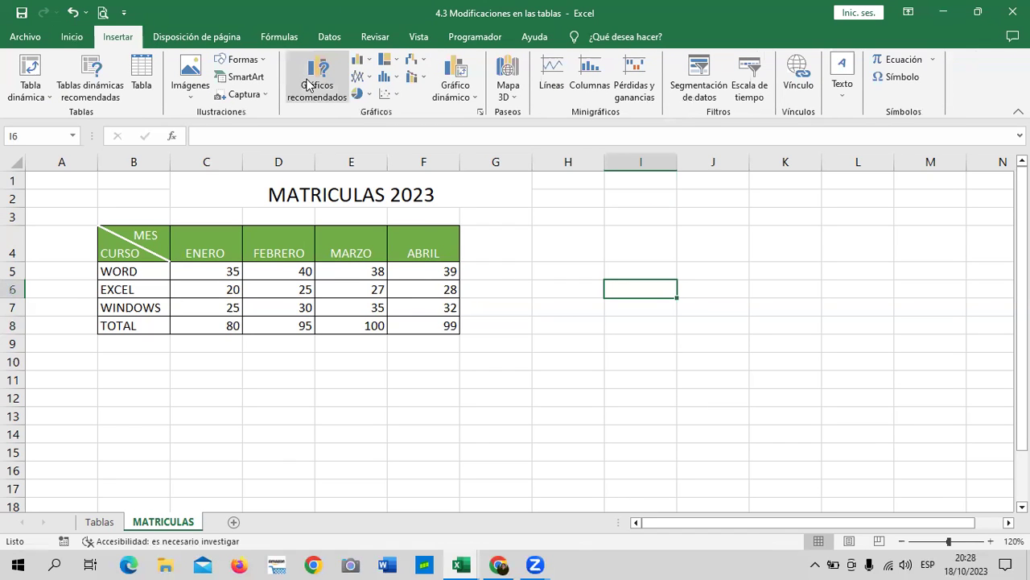
pyautogui.click(339, 267)
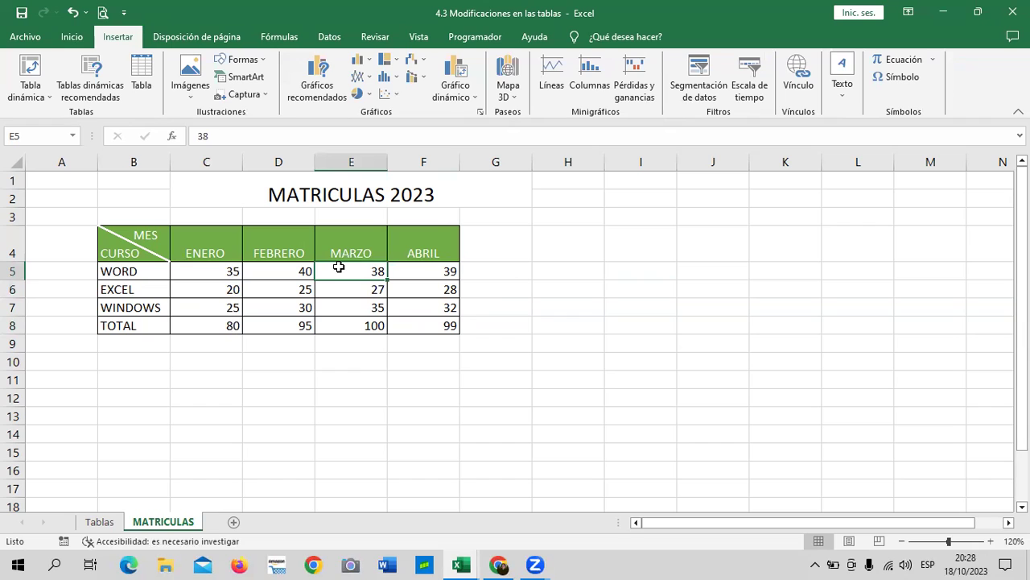
pyautogui.click(612, 294)
pyautogui.moveTo(146, 236); pyautogui.dragTo(429, 328)
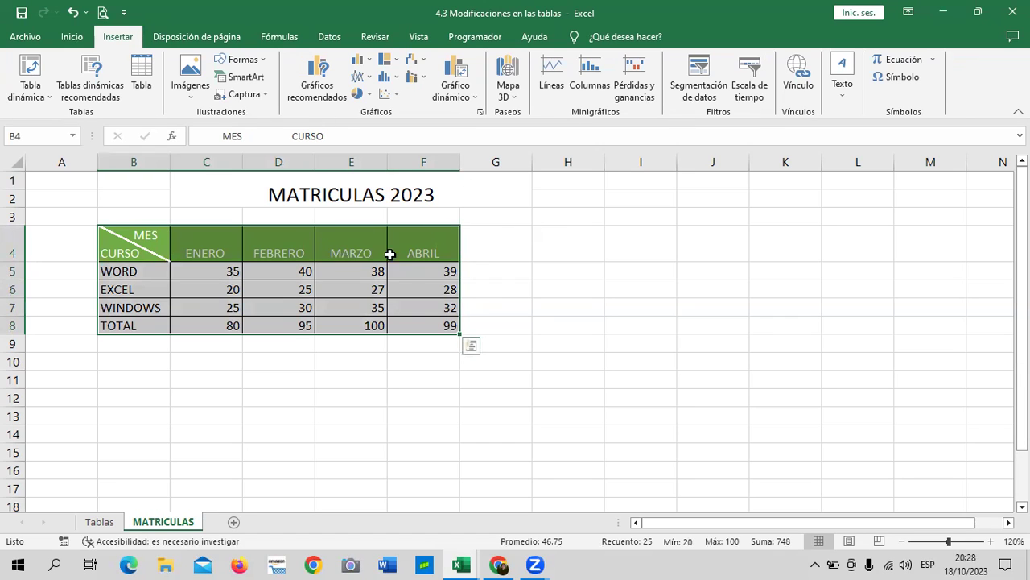
pyautogui.click(284, 271)
pyautogui.click(314, 77)
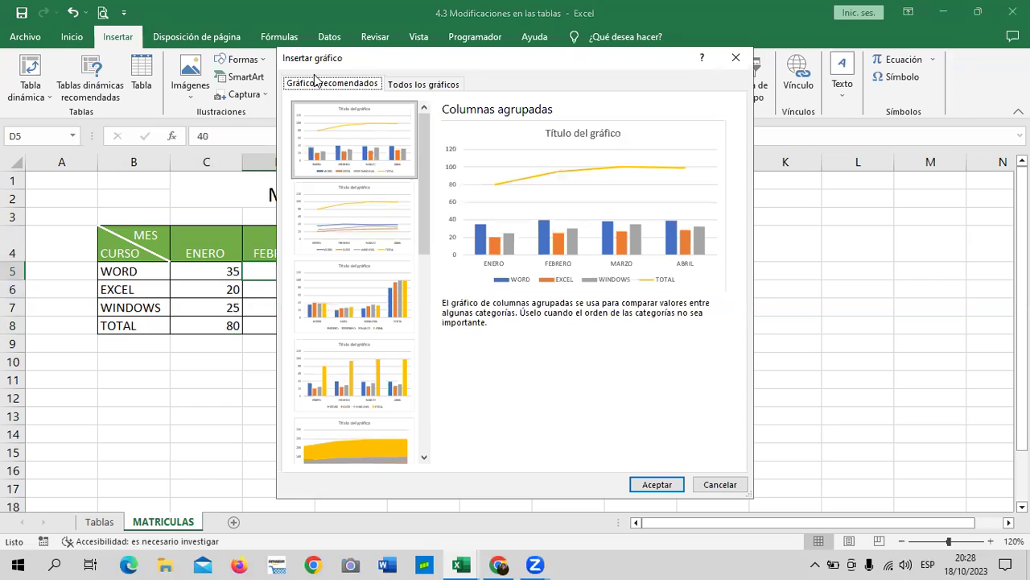
# Choose the 3D column chart under Todos los gráficos > Columnas
pyautogui.click(428, 85)
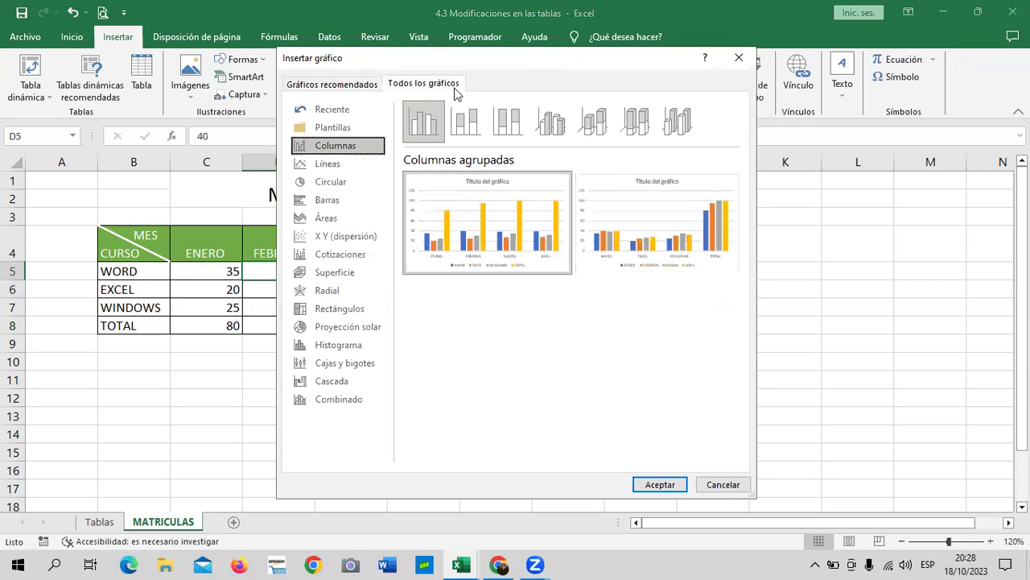
pyautogui.moveTo(609, 57); pyautogui.dragTo(651, 17)
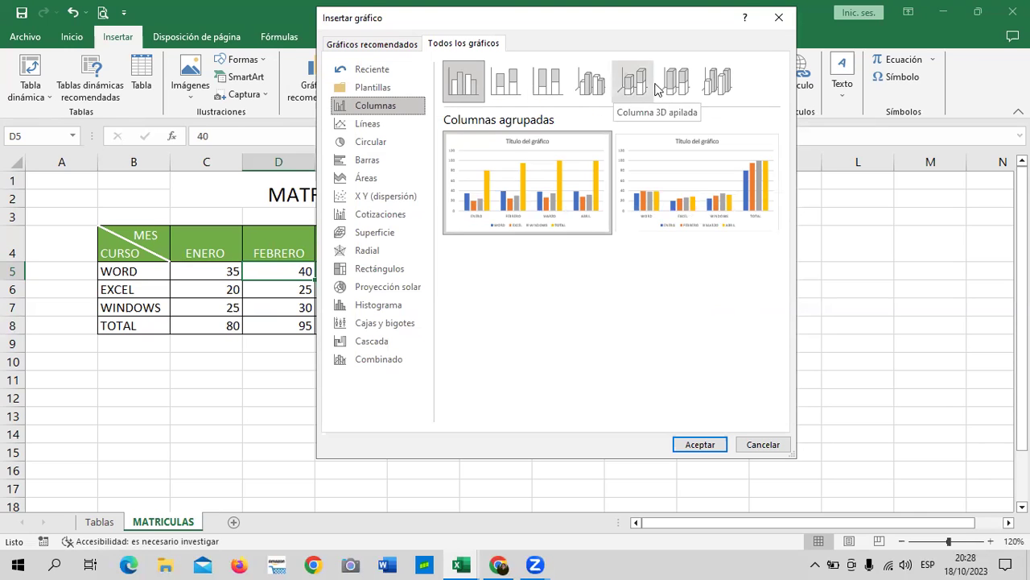
pyautogui.click(717, 88)
pyautogui.moveTo(574, 166)
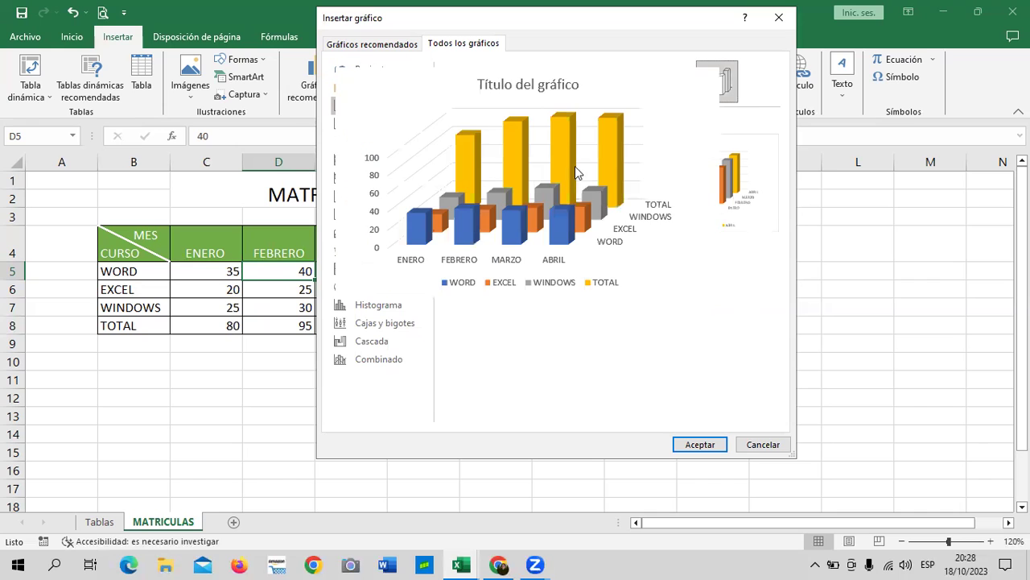
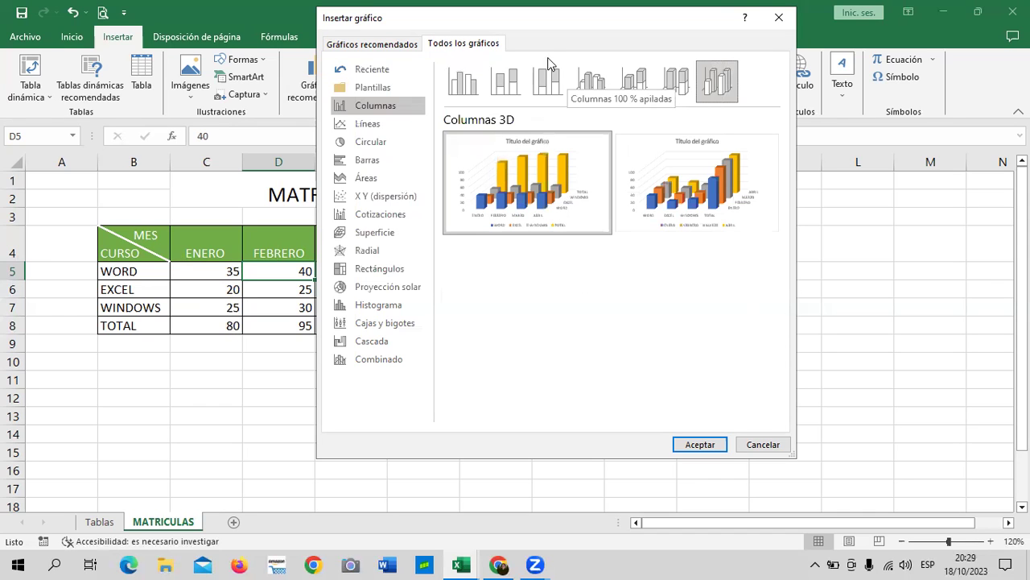
# Preview the line, pie, doughnut and bar chart options for the MATRICULAS table
pyautogui.click(400, 122)
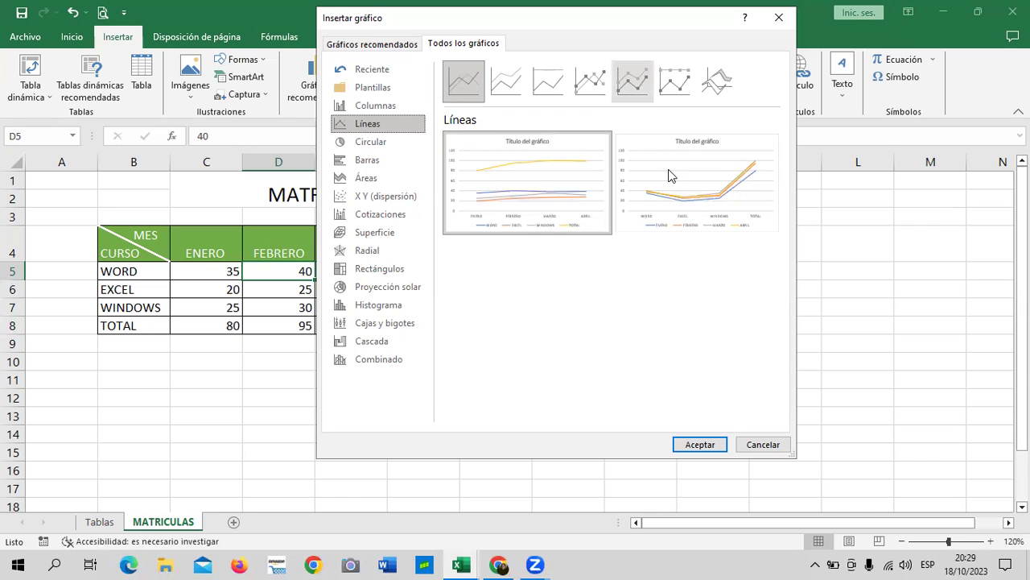
pyautogui.moveTo(670, 175)
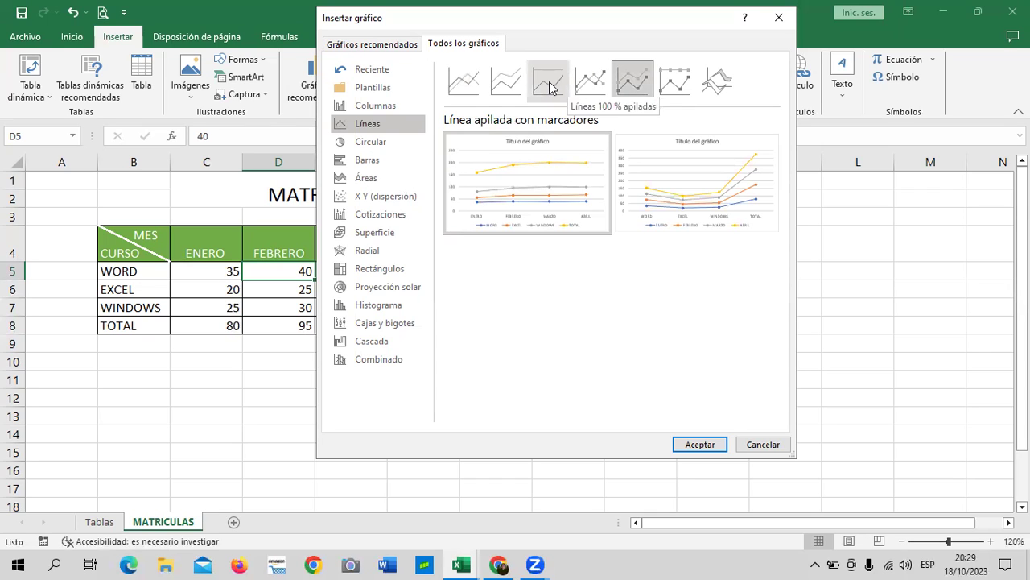
pyautogui.click(411, 148)
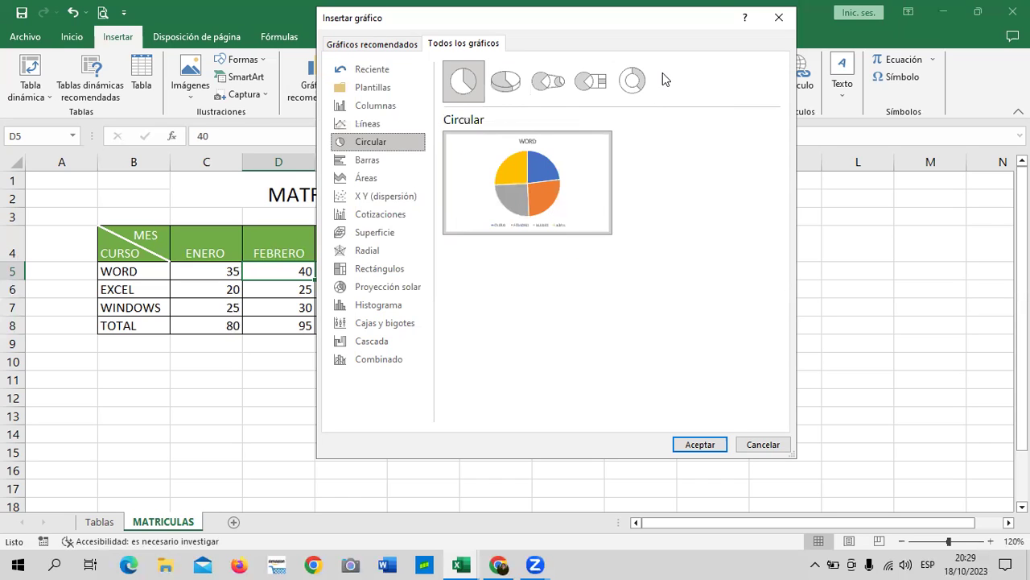
pyautogui.click(634, 83)
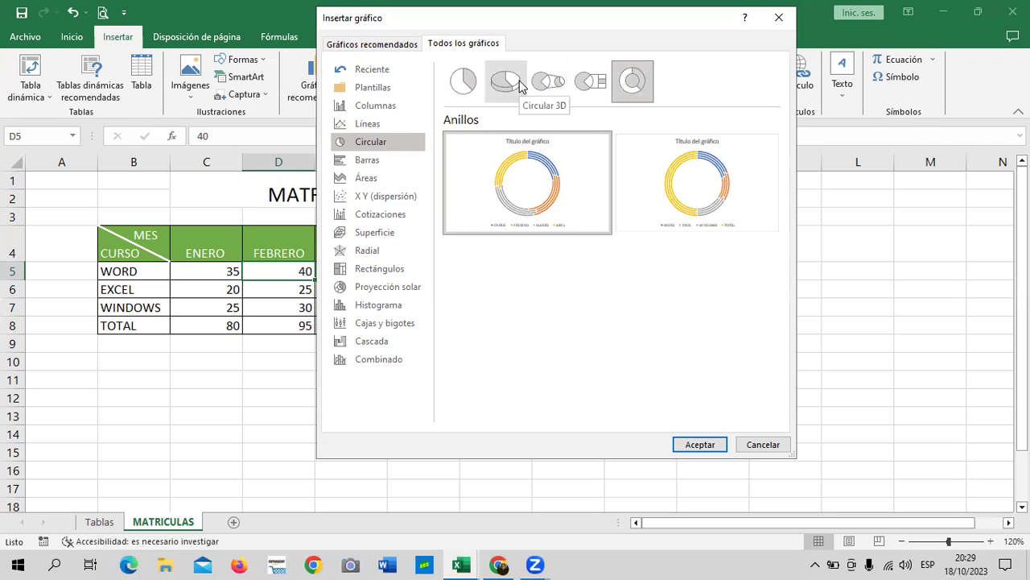
pyautogui.click(415, 165)
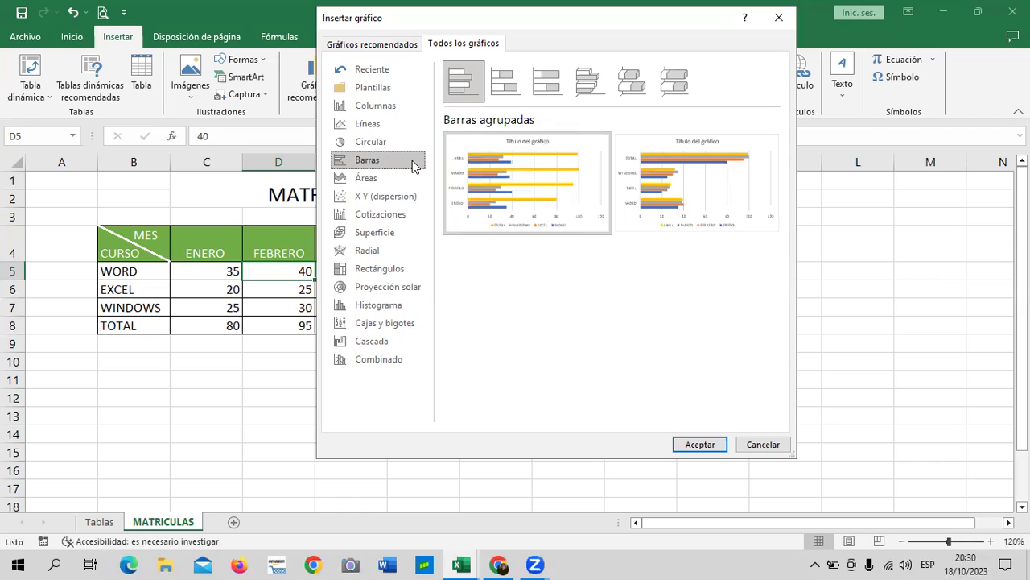
# Browse area, scatter and stock charts, settling on the volume-high-low-close stock variant
pyautogui.moveTo(522, 184)
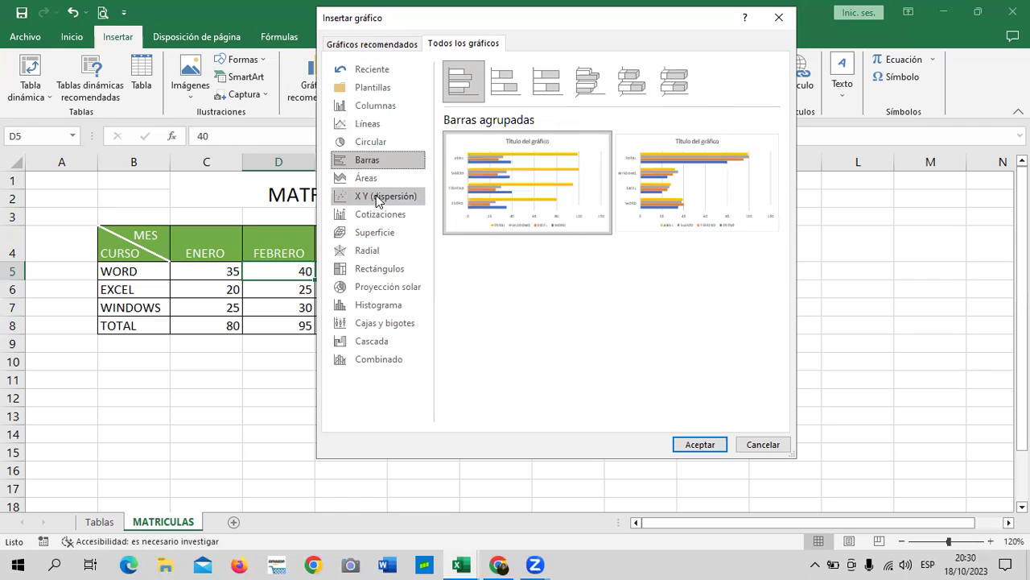
pyautogui.click(380, 180)
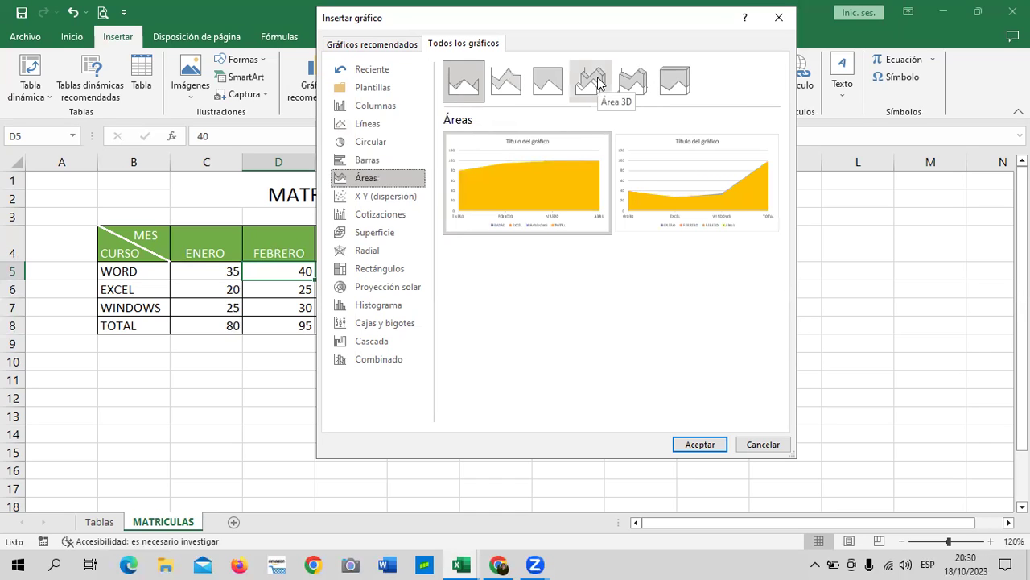
pyautogui.click(389, 198)
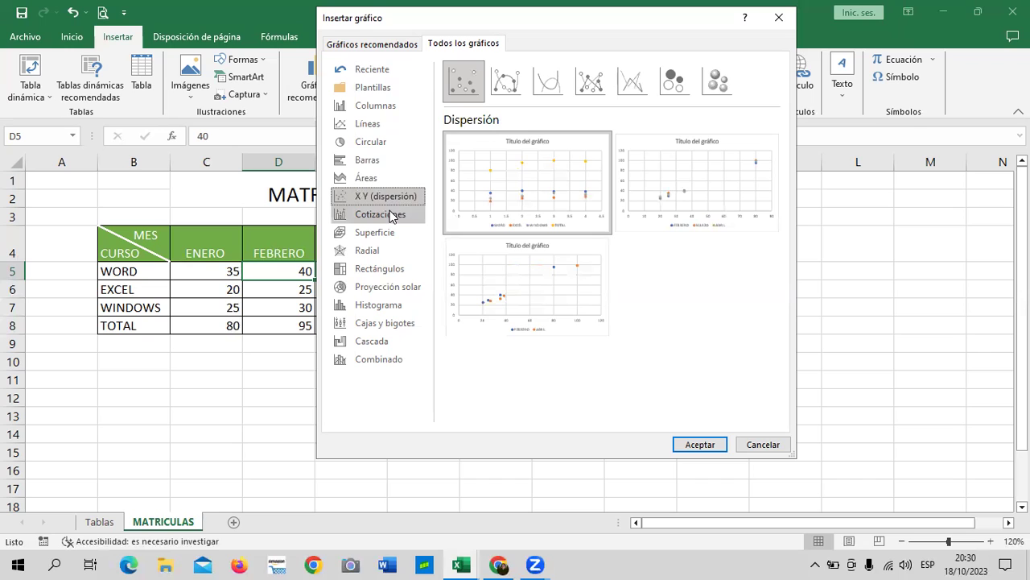
pyautogui.click(393, 220)
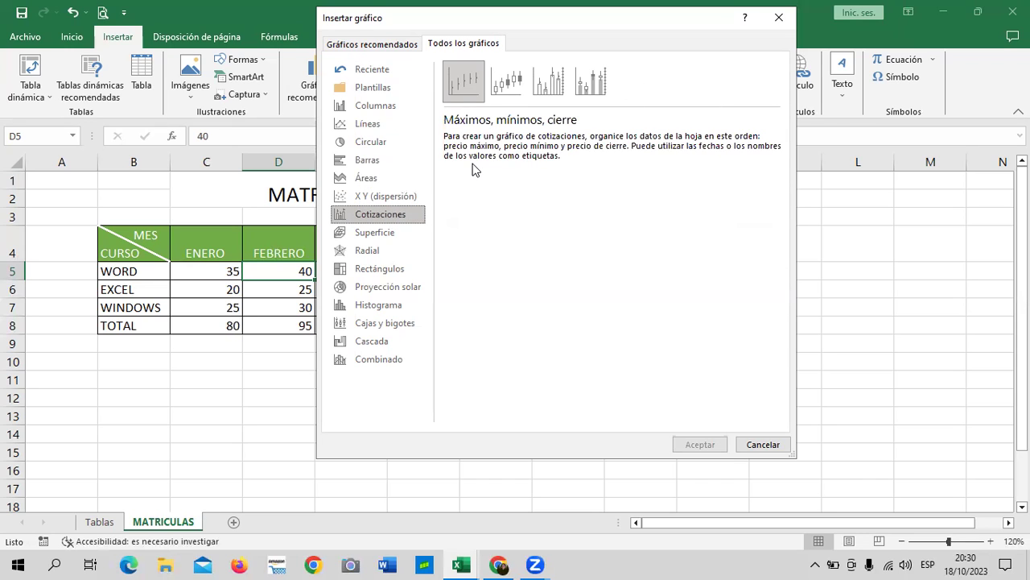
pyautogui.click(550, 83)
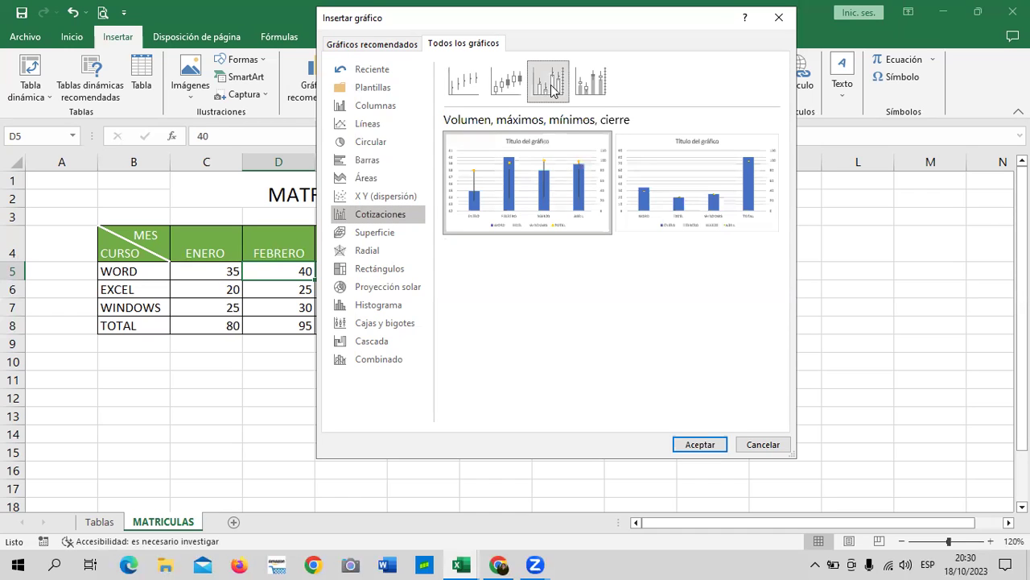
pyautogui.click(478, 90)
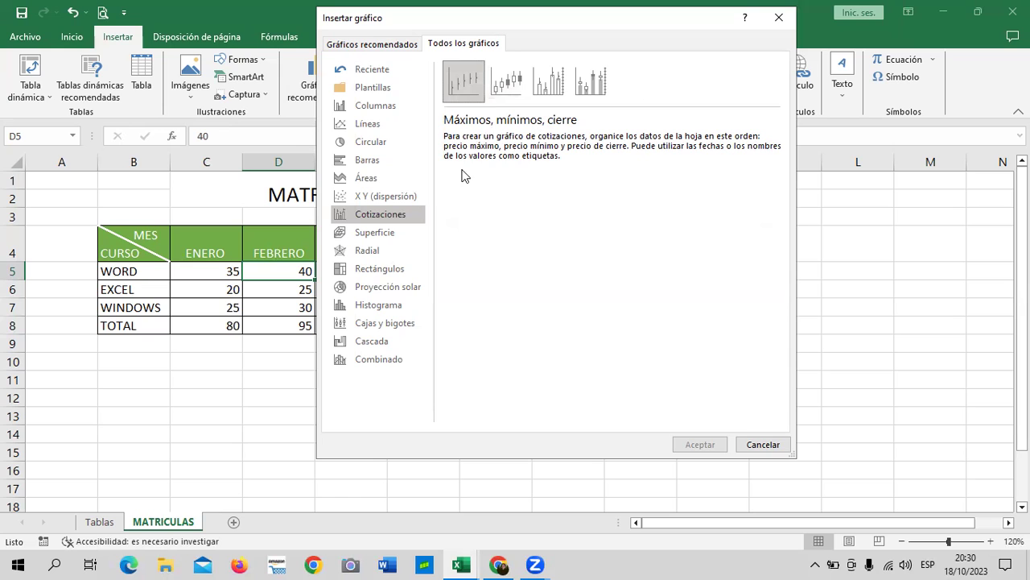
pyautogui.click(594, 85)
pyautogui.click(559, 87)
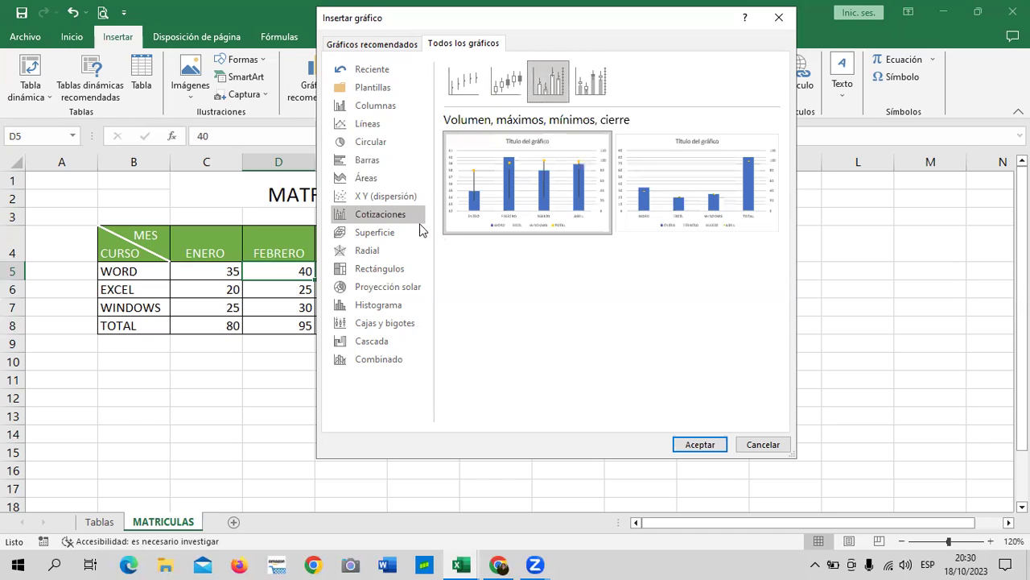
# Preview the surface and radar charts, including the radar-with-markers and filled radar variants
pyautogui.click(397, 231)
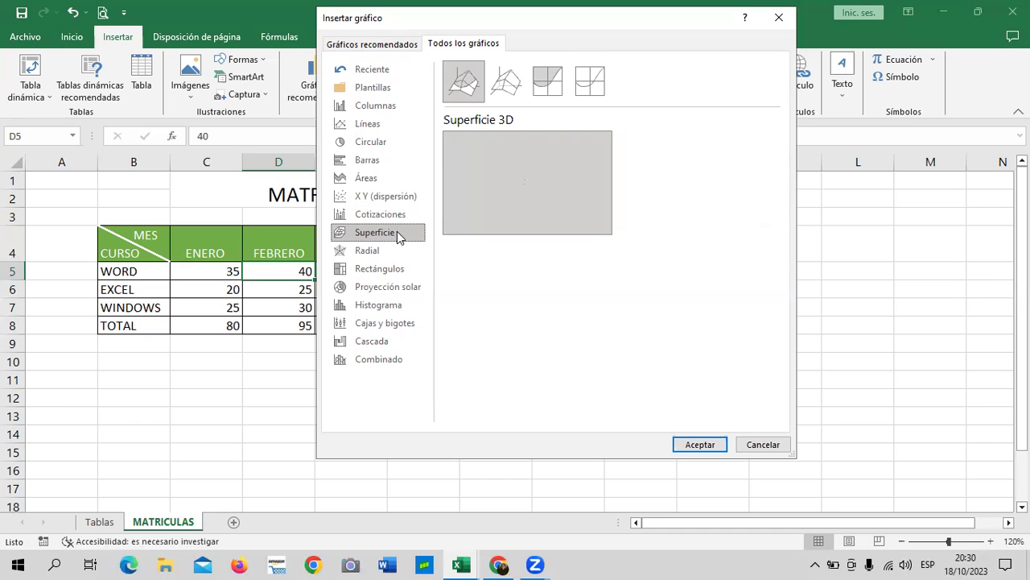
pyautogui.click(399, 249)
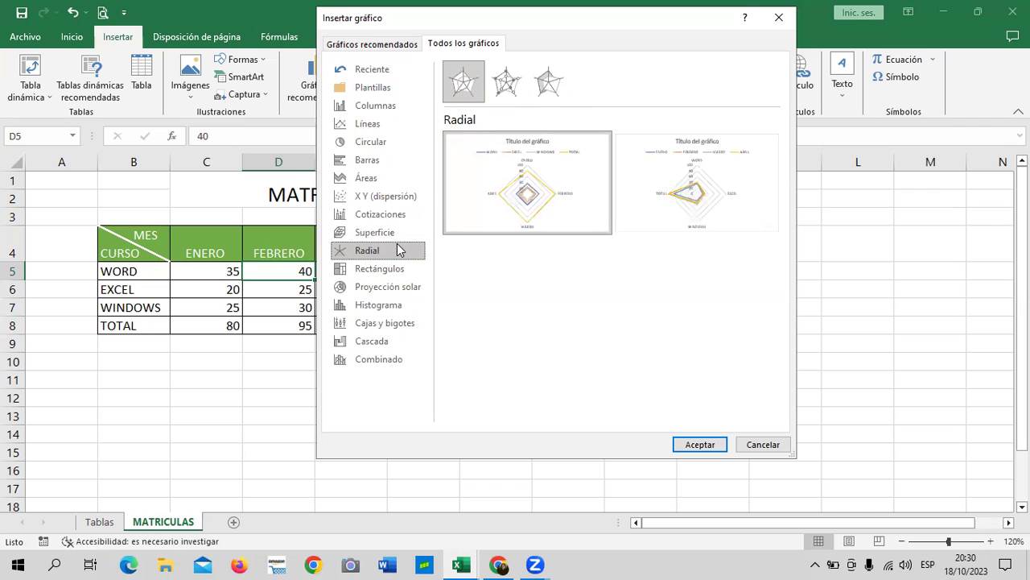
pyautogui.moveTo(537, 211)
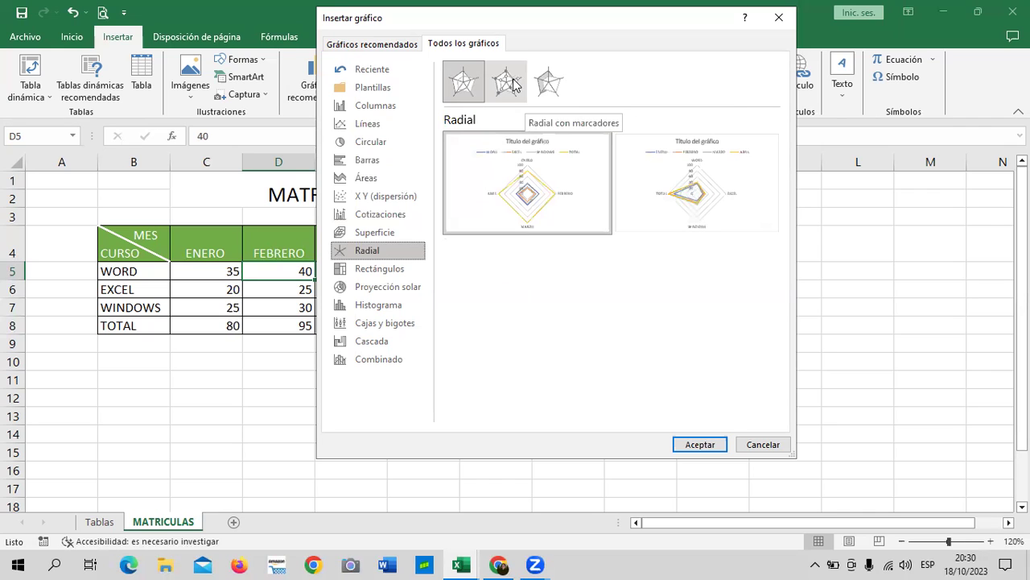
pyautogui.click(505, 91)
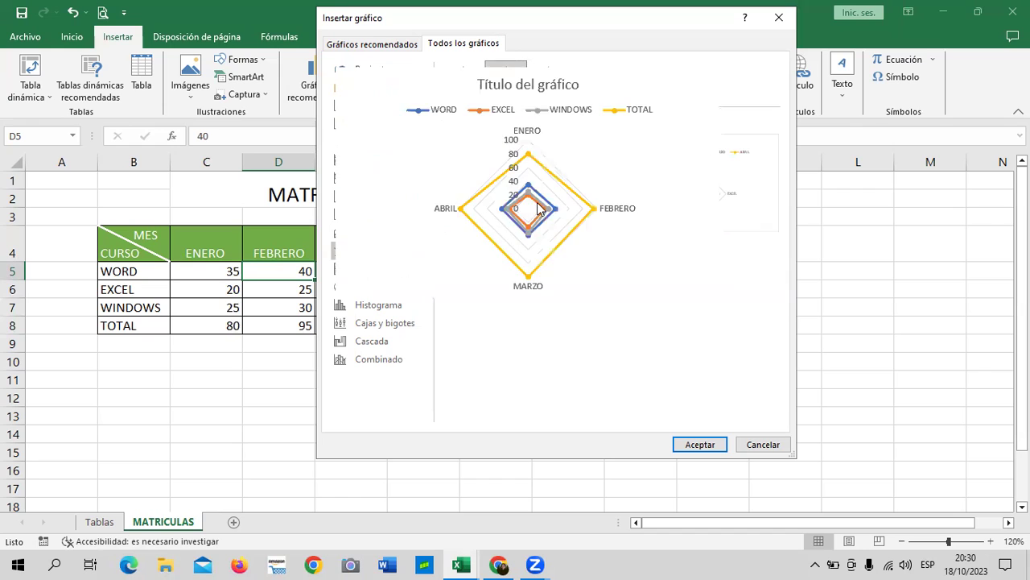
pyautogui.click(549, 83)
# Look through treemap, sunburst, histogram, box-and-whisker, waterfall and combo, then cancel without inserting
pyautogui.moveTo(535, 193)
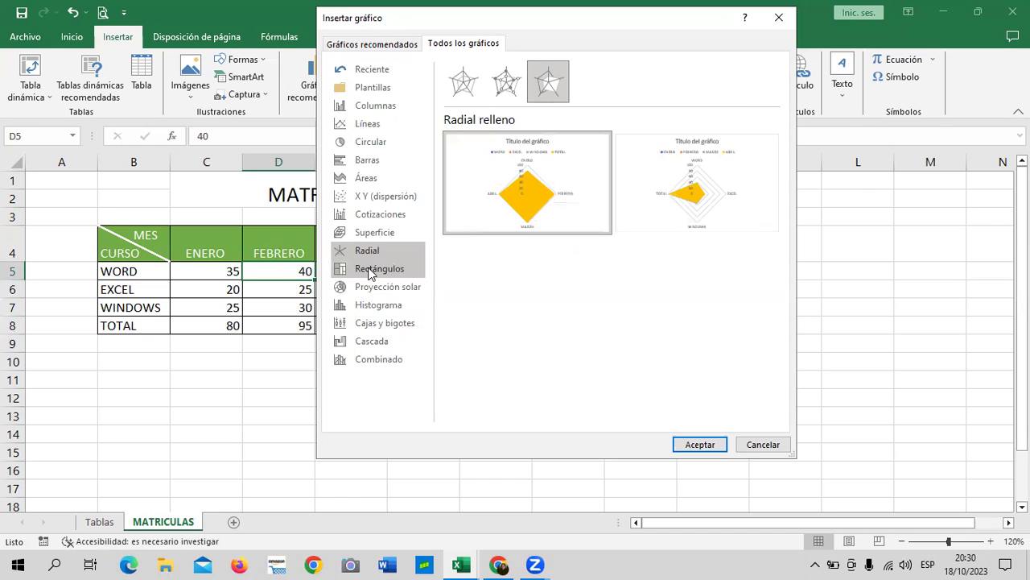
pyautogui.click(371, 270)
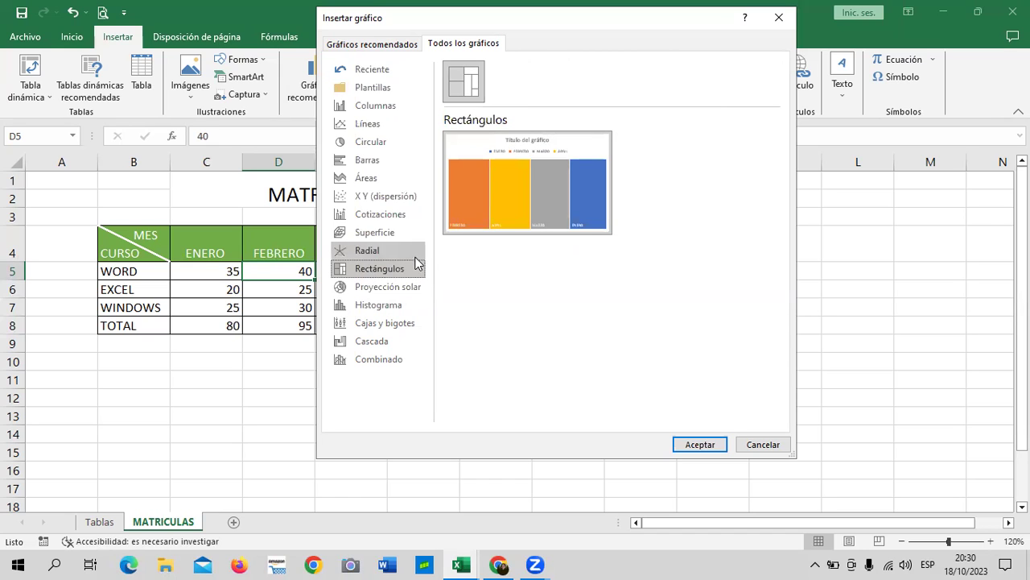
pyautogui.click(391, 288)
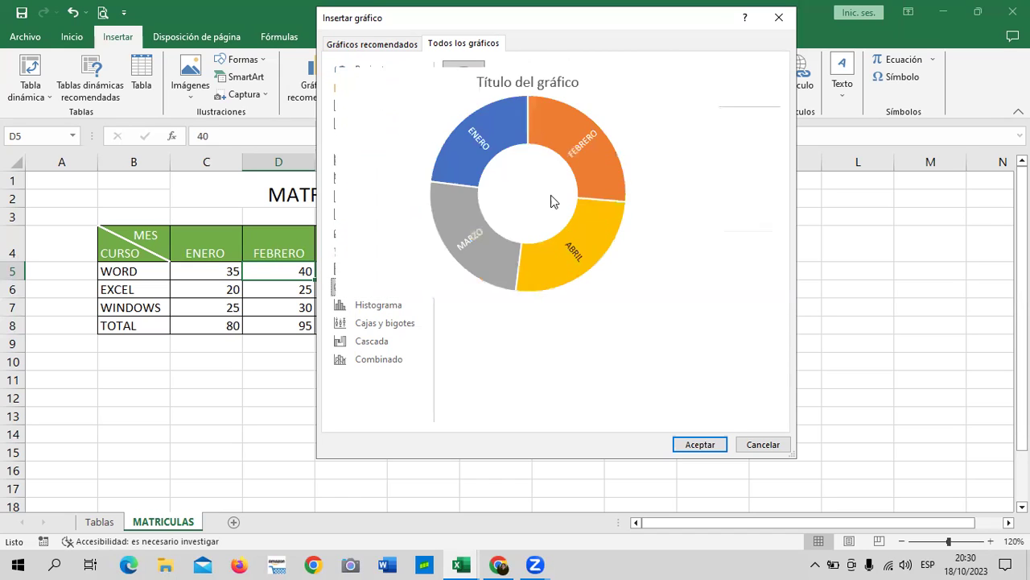
pyautogui.click(390, 307)
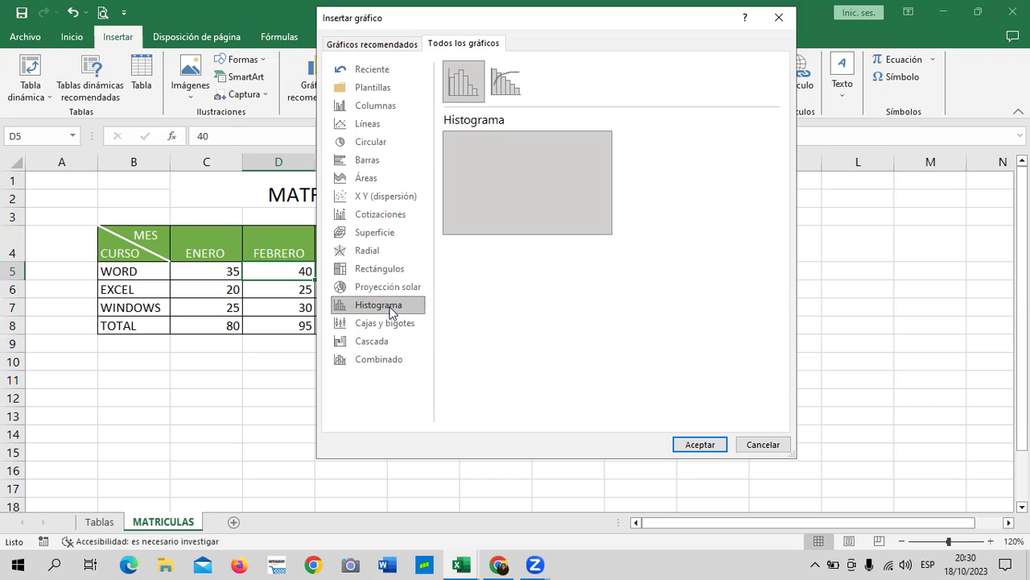
pyautogui.click(391, 322)
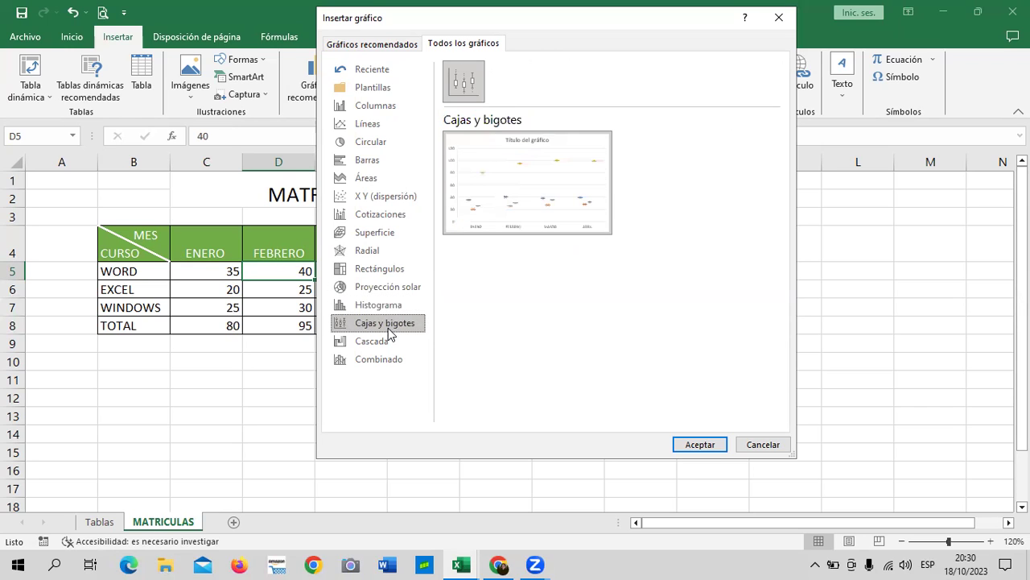
pyautogui.click(383, 342)
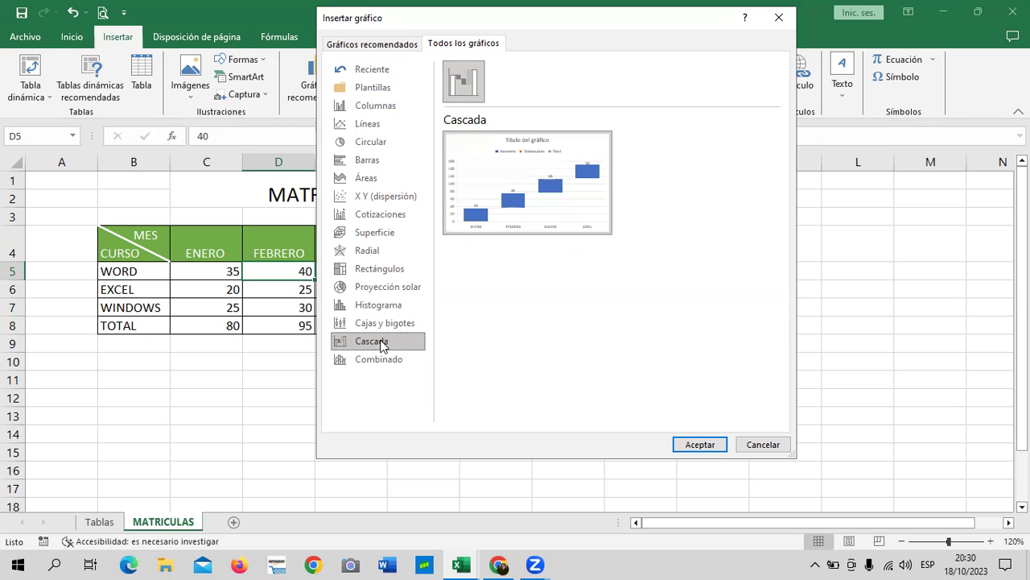
pyautogui.click(379, 361)
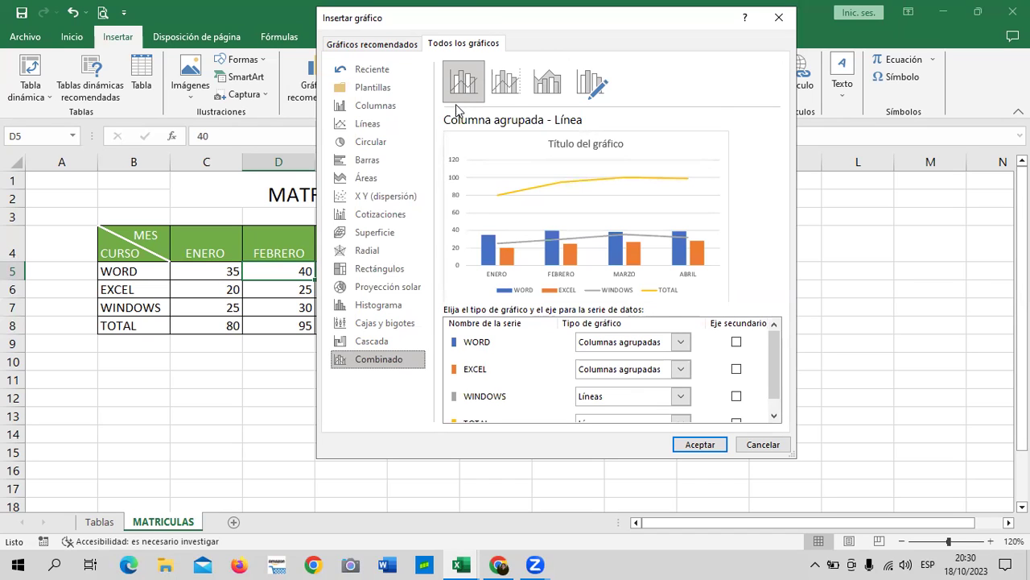
pyautogui.click(761, 445)
pyautogui.click(728, 322)
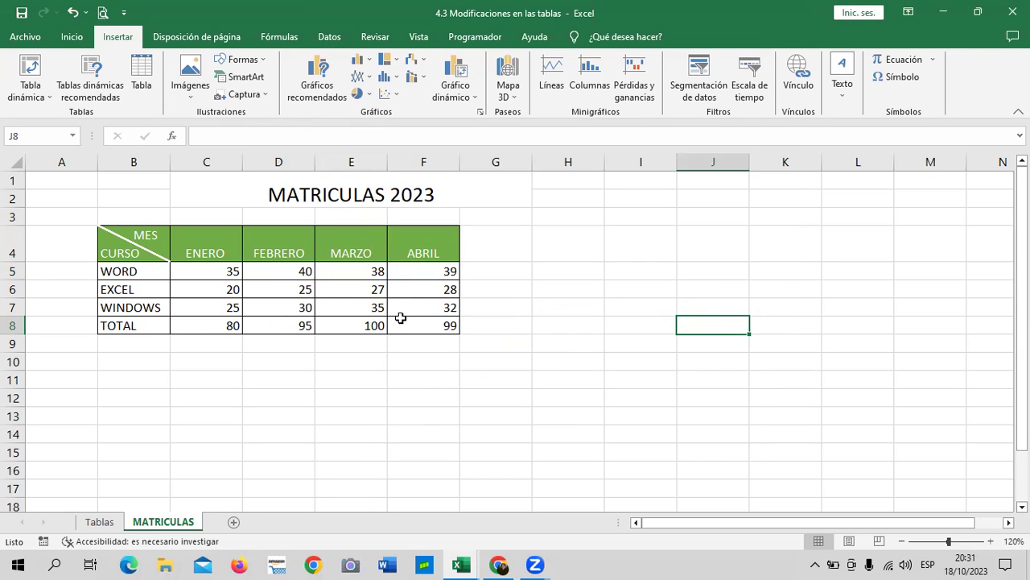
# Select B4:F7 without the TOTAL row and insert a clustered column chart from All Charts
pyautogui.click(443, 327)
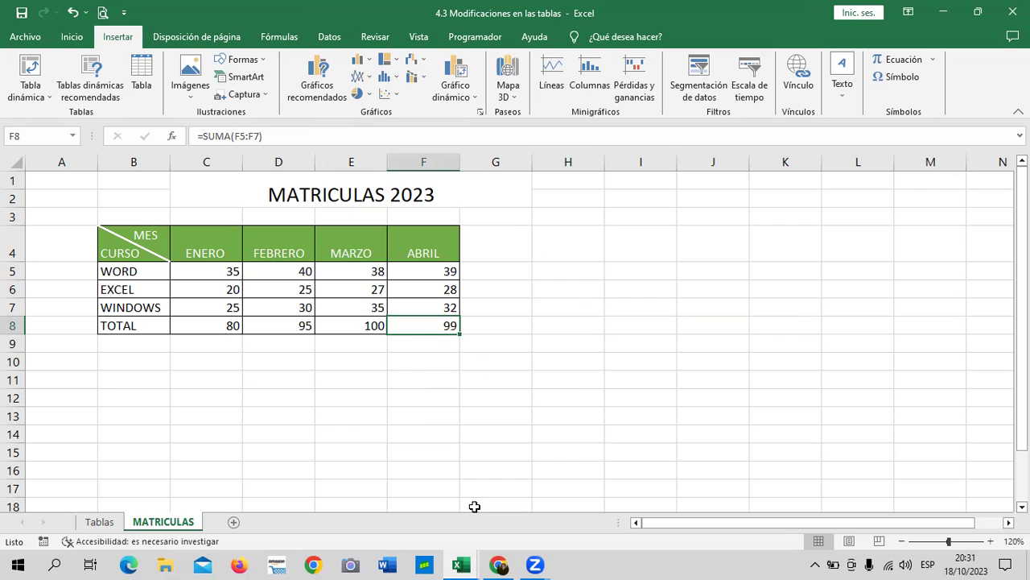
pyautogui.click(614, 323)
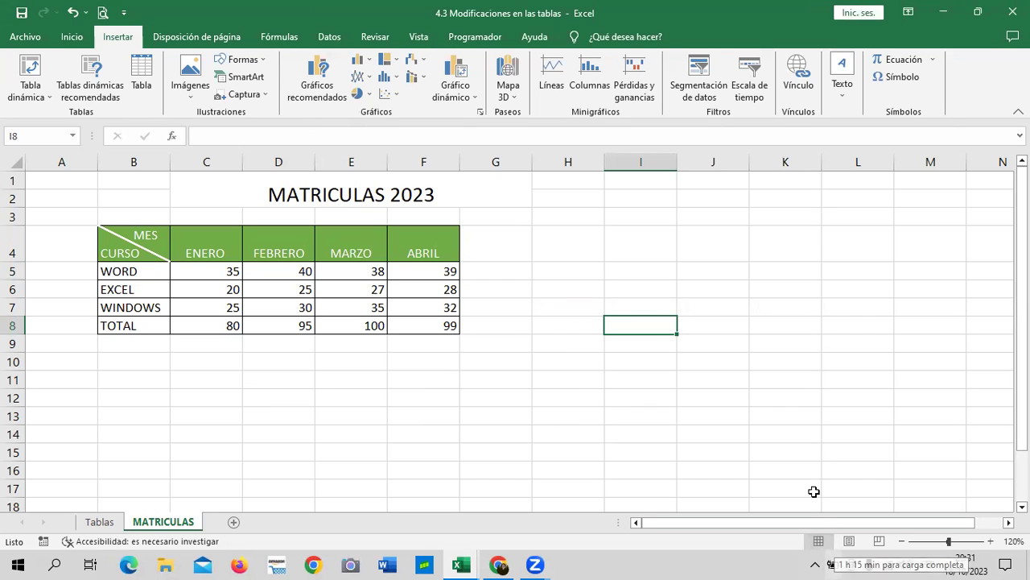
pyautogui.click(786, 410)
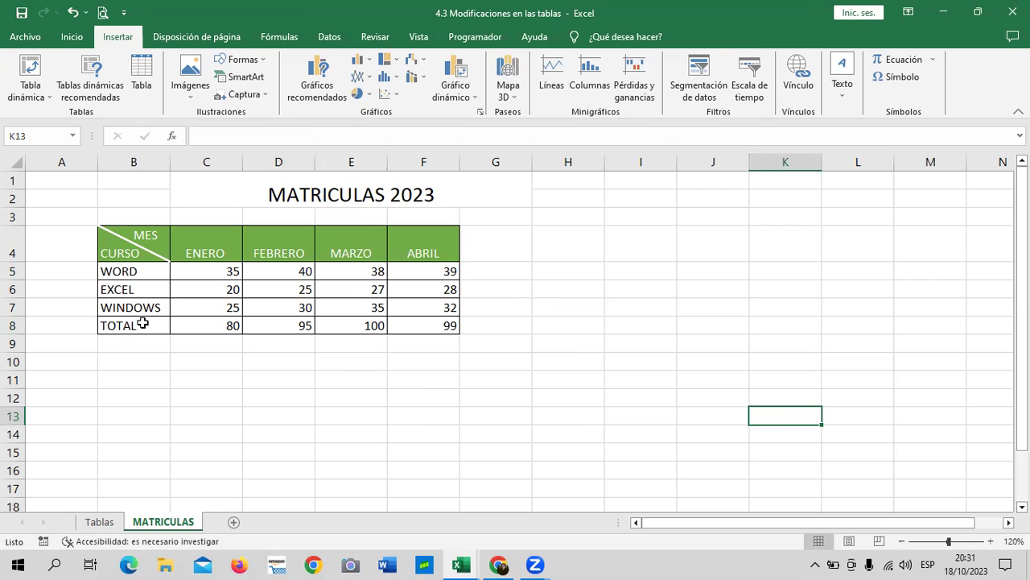
pyautogui.click(127, 244)
pyautogui.moveTo(127, 244)
pyautogui.mouseDown()
pyautogui.moveTo(435, 312)
pyautogui.moveTo(427, 307)
pyautogui.mouseUp()
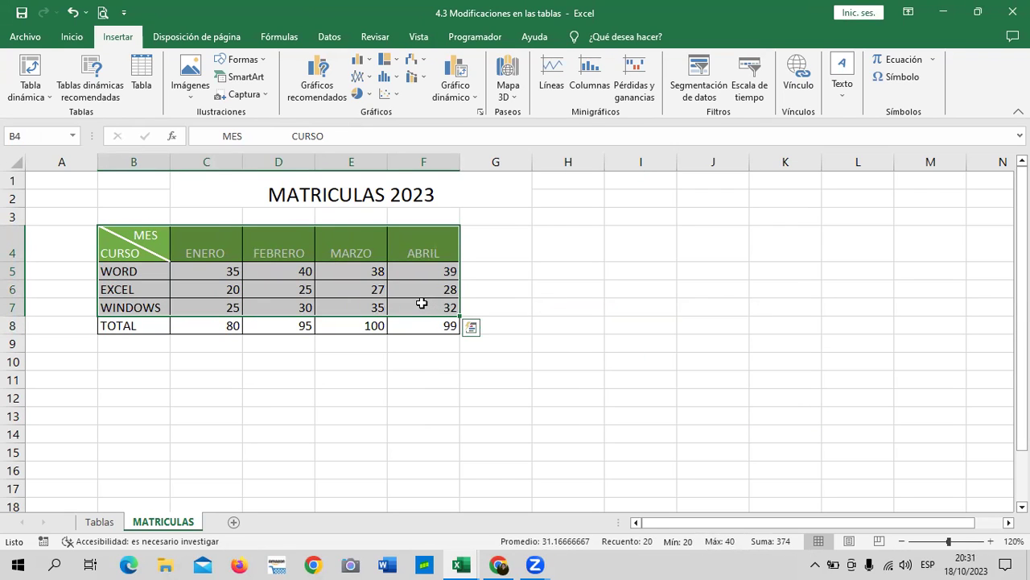
pyautogui.click(327, 84)
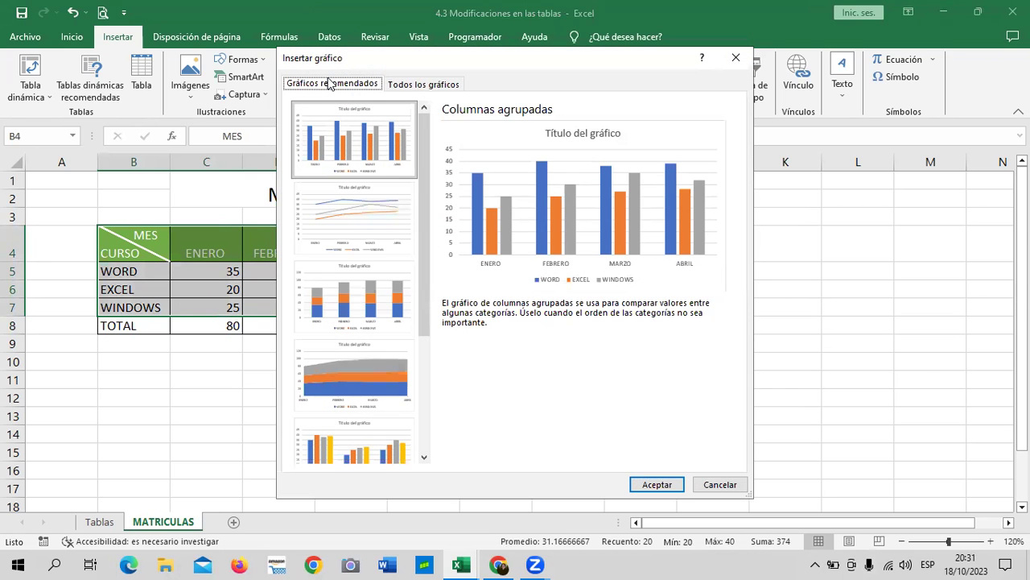
pyautogui.click(413, 85)
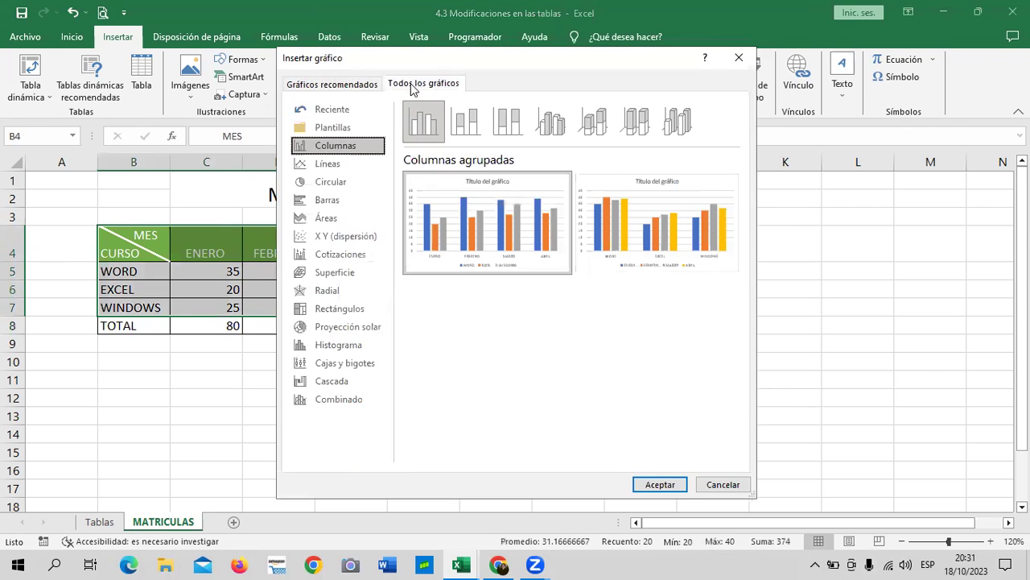
pyautogui.moveTo(505, 217)
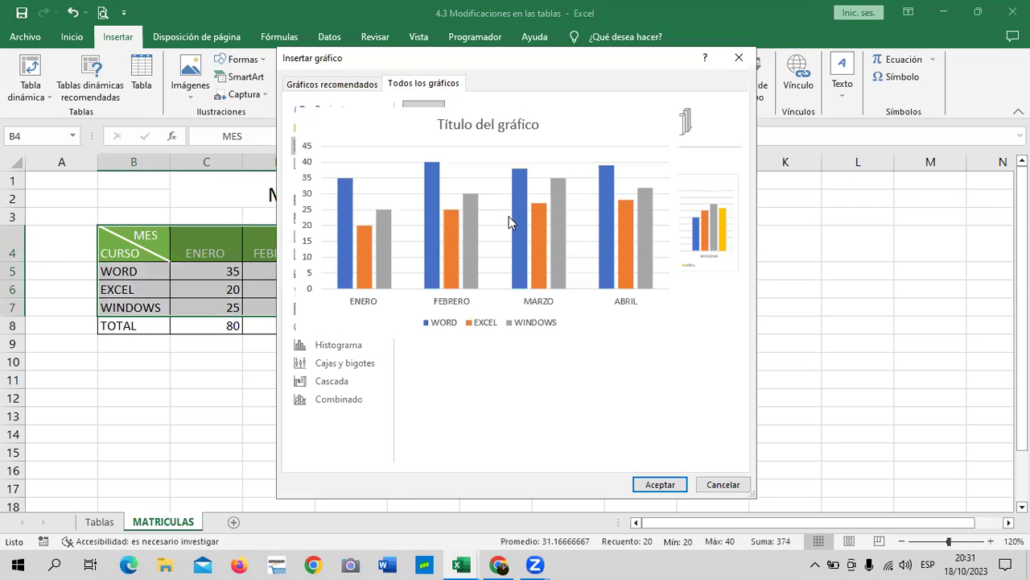
pyautogui.click(670, 485)
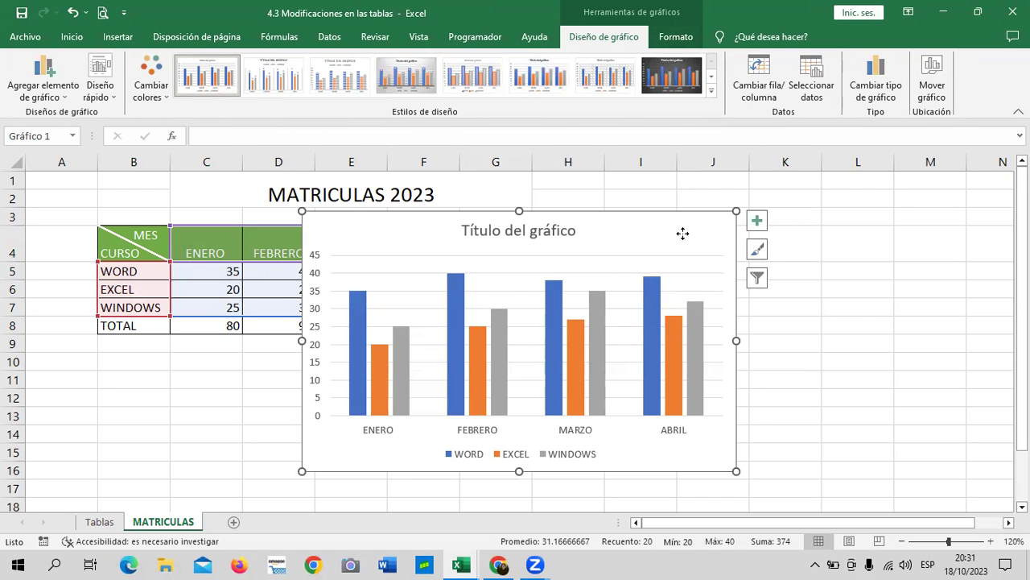
# Drag the column chart to the right of the table and shrink it from a corner
pyautogui.moveTo(682, 233); pyautogui.dragTo(786, 203)
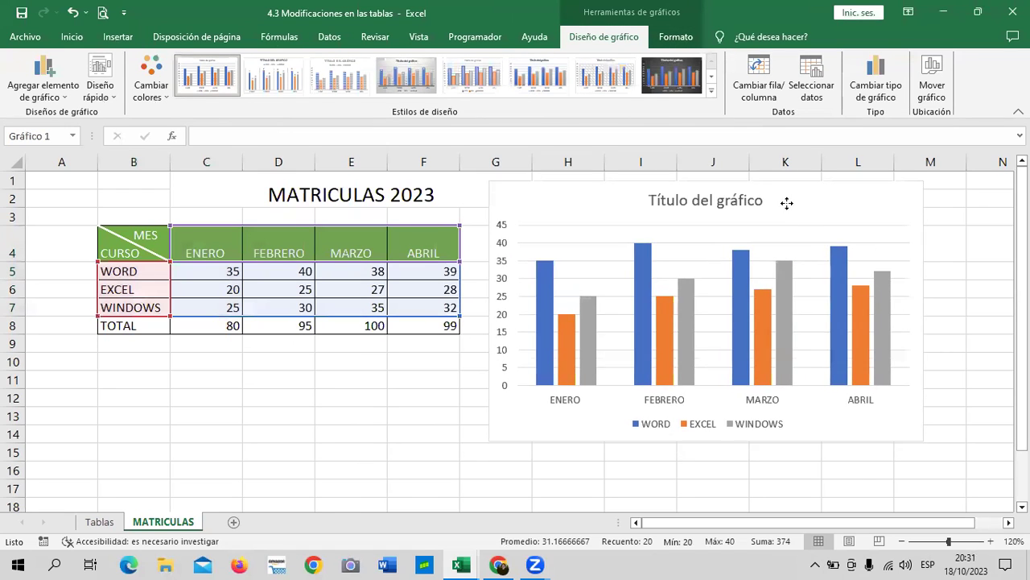
pyautogui.moveTo(490, 439); pyautogui.dragTo(552, 404)
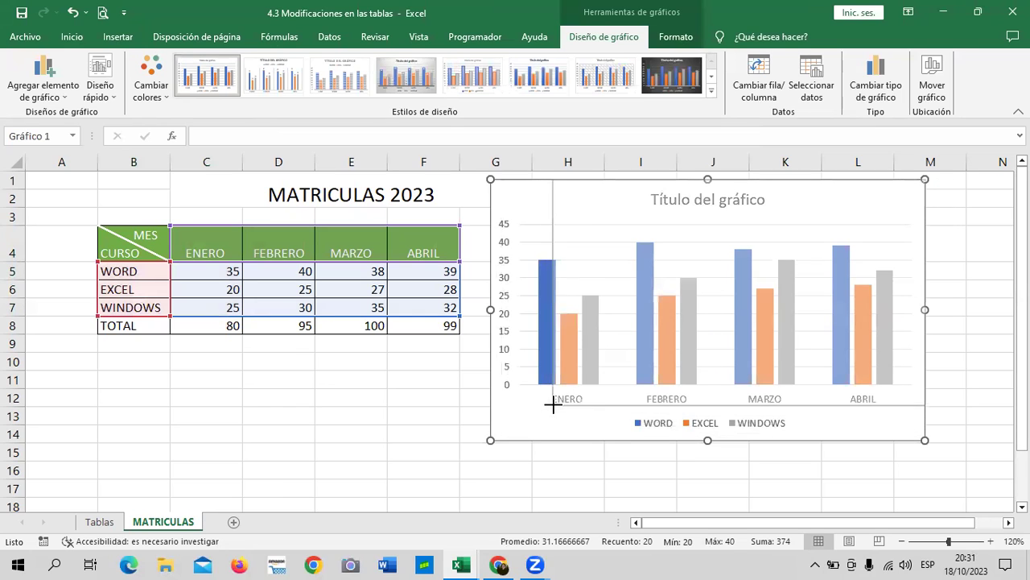
pyautogui.moveTo(925, 405); pyautogui.dragTo(911, 401)
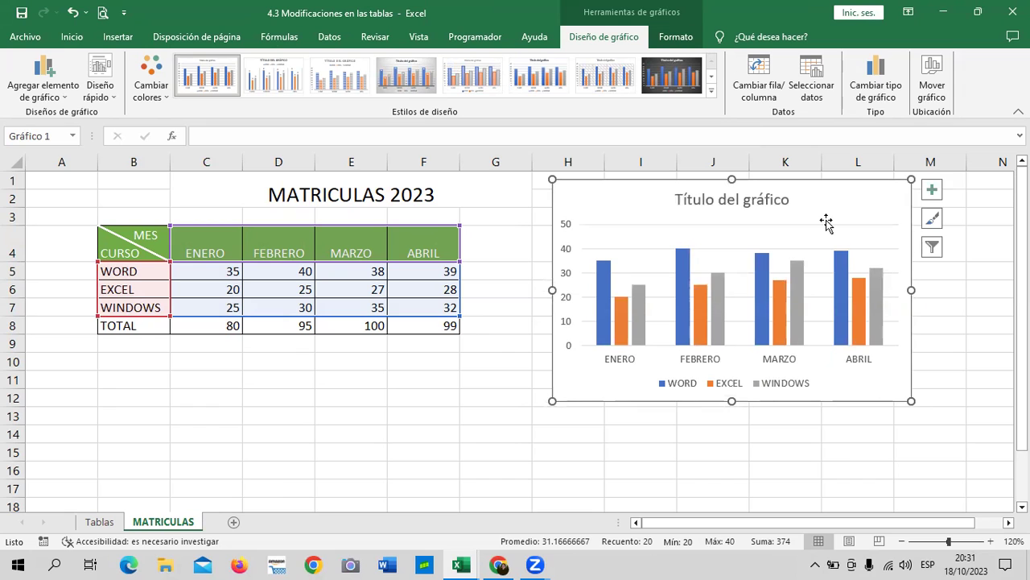
pyautogui.moveTo(829, 211)
pyautogui.mouseDown()
pyautogui.moveTo(836, 198)
pyautogui.moveTo(862, 201)
pyautogui.mouseUp()
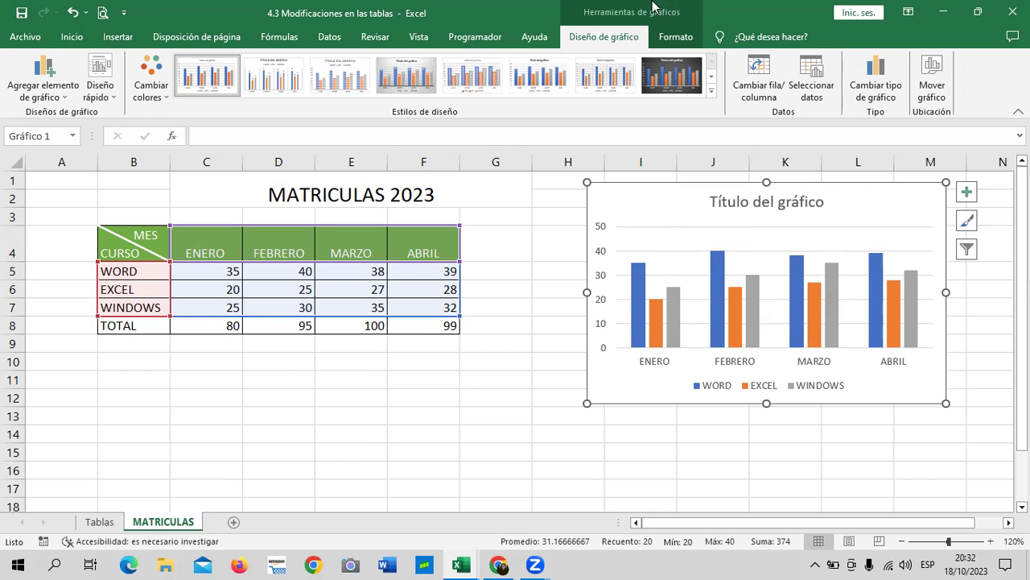
# Switch between the Formato and Diseño de gráfico chart tools, then select the chart title
pyautogui.click(681, 40)
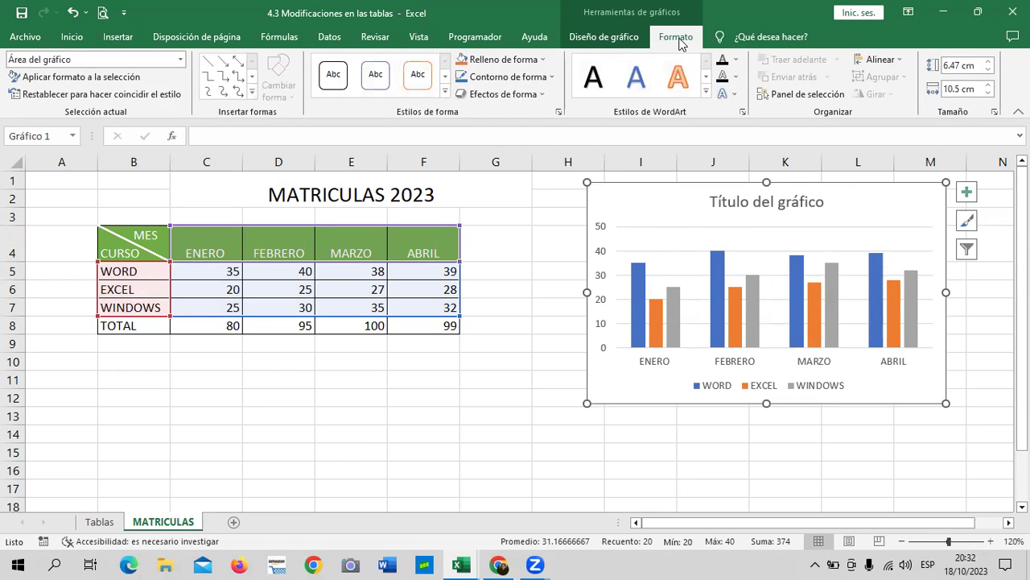
pyautogui.click(602, 38)
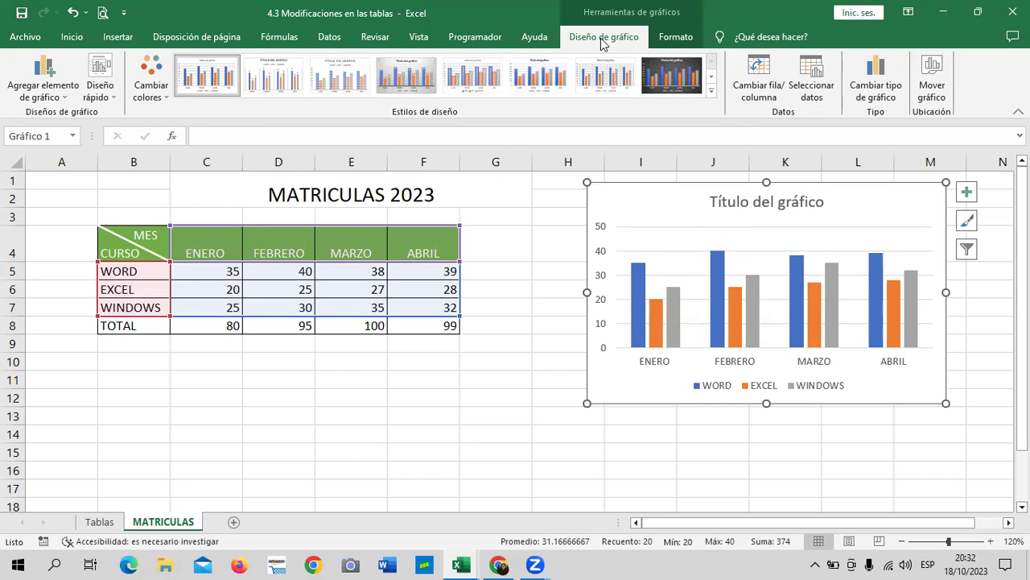
pyautogui.click(677, 39)
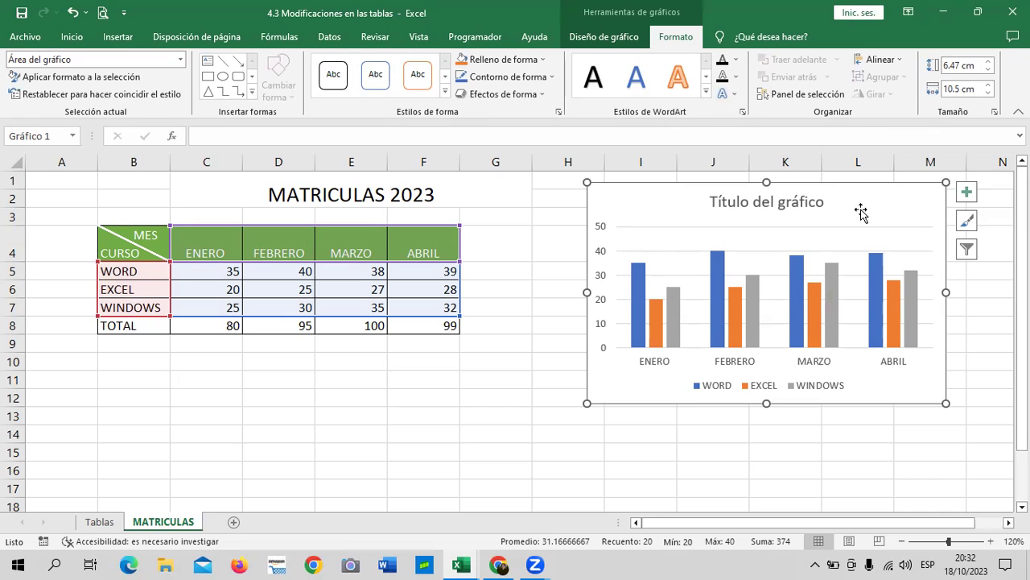
pyautogui.moveTo(640, 339)
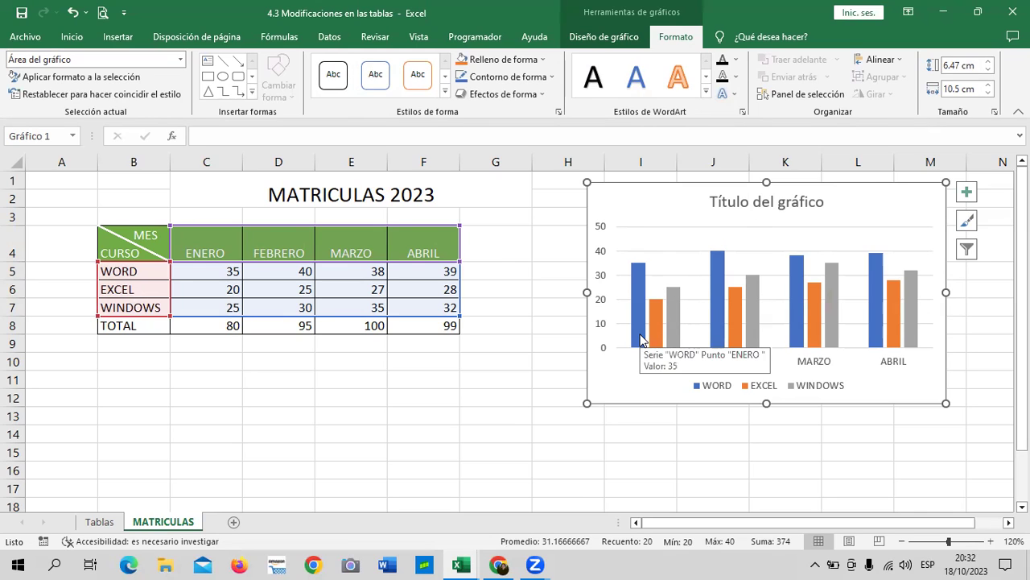
pyautogui.moveTo(746, 320)
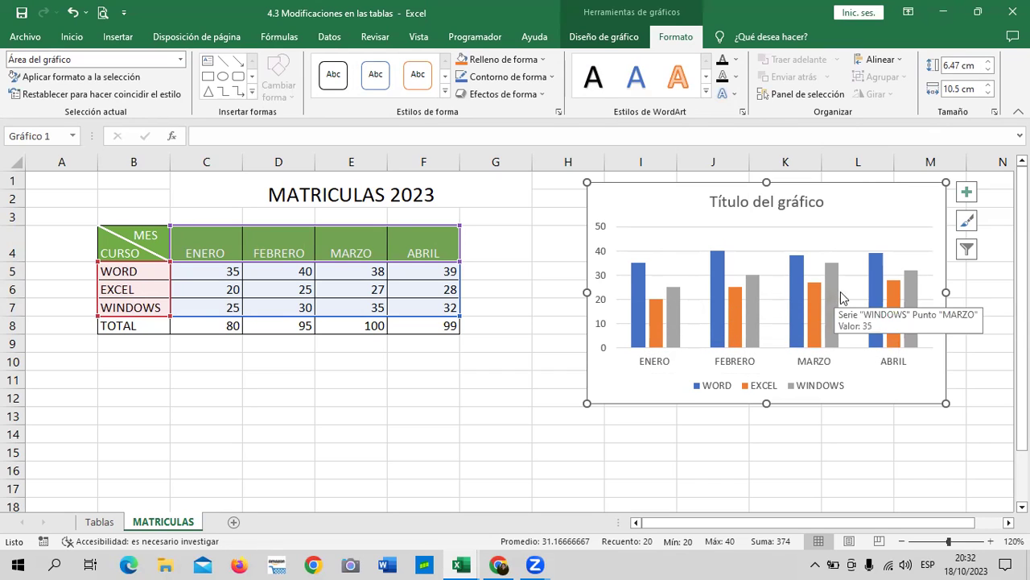
pyautogui.moveTo(877, 276)
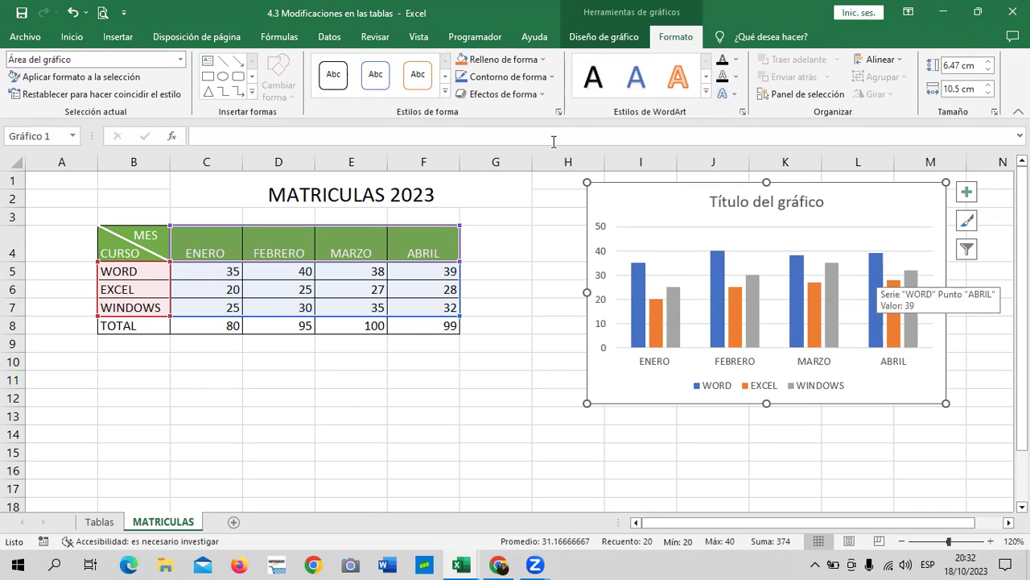
pyautogui.click(741, 206)
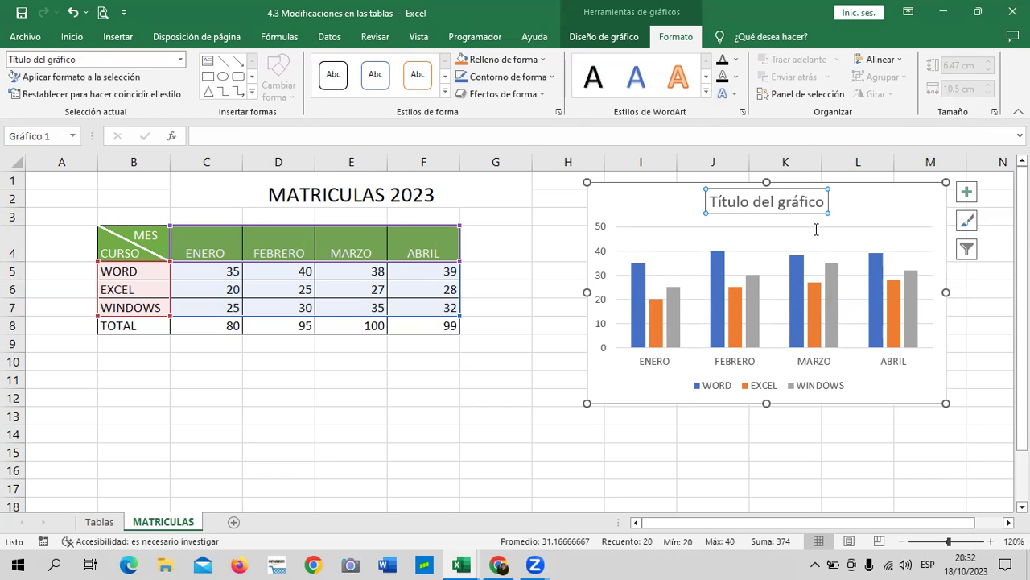
# Replace the chart title with 'MATRICULAS 2023' and shift the chart slightly left
pyautogui.click(821, 211)
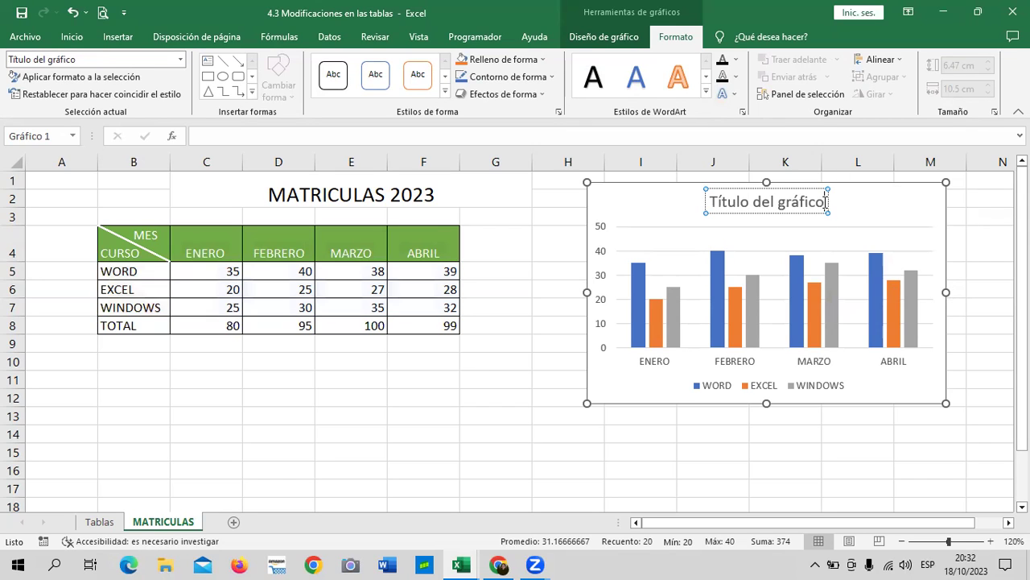
pyautogui.press('BackSpace')
pyautogui.press('BackSpace')
pyautogui.press('BackSpace')
pyautogui.press('BackSpace')
pyautogui.press('BackSpace')
pyautogui.press('BackSpace')
pyautogui.press('BackSpace')
pyautogui.press('BackSpace')
pyautogui.press('BackSpace')
pyautogui.press('BackSpace')
pyautogui.press('BackSpace')
pyautogui.press('BackSpace')
pyautogui.press('BackSpace')
pyautogui.press('BackSpace')
pyautogui.press('BackSpace')
pyautogui.press('BackSpace')
pyautogui.press('BackSpace')
pyautogui.write('MATRICULAS 2023')
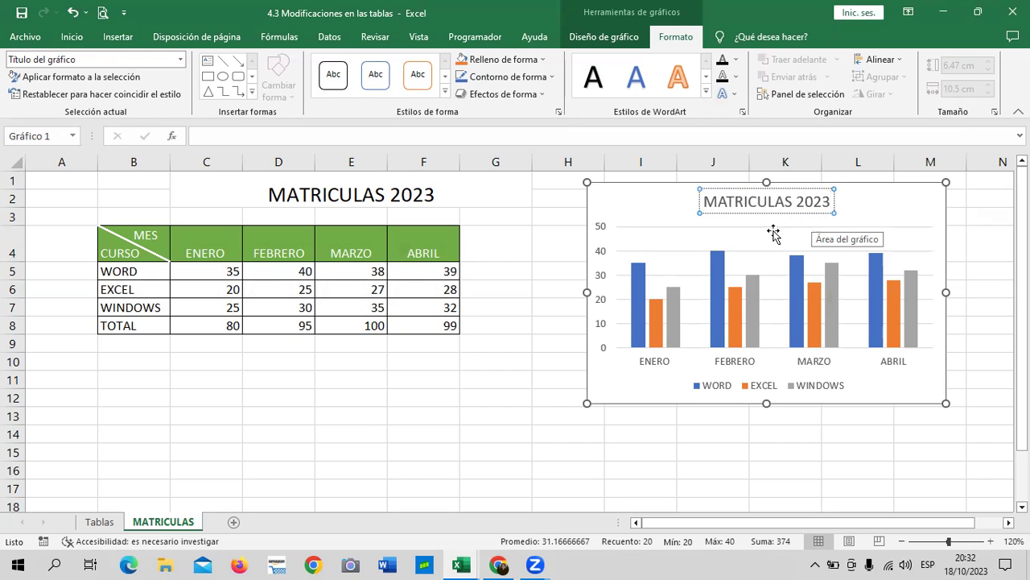
pyautogui.click(867, 211)
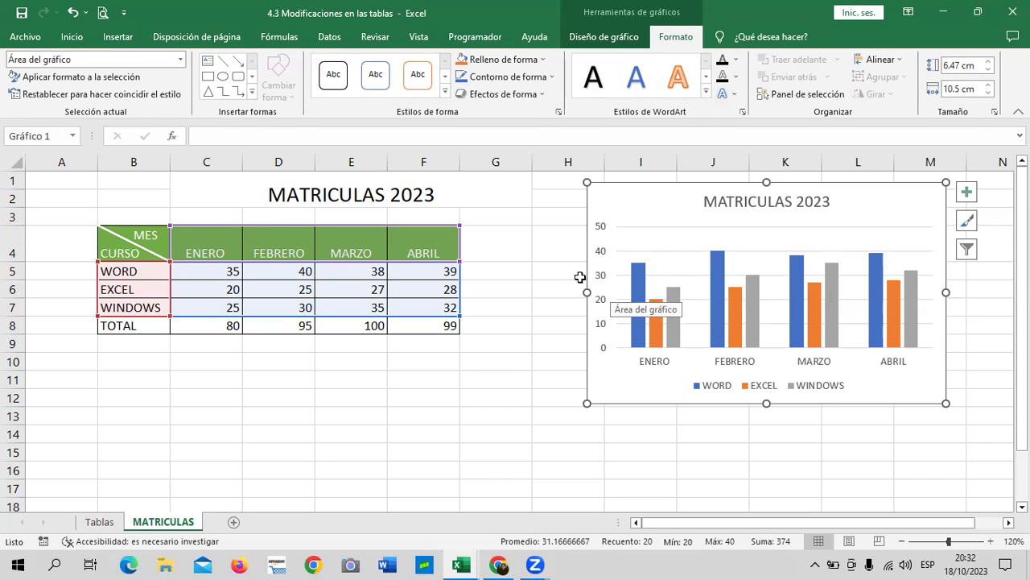
pyautogui.moveTo(866, 201); pyautogui.dragTo(843, 198)
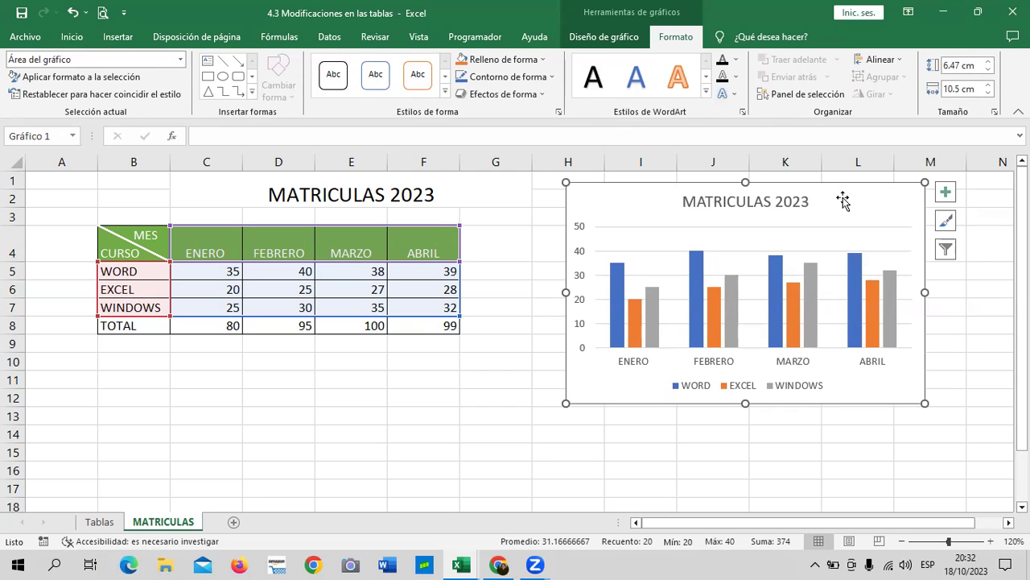
# Select the month headers and WORD row, B4:F5, as data for a new chart
pyautogui.click(376, 404)
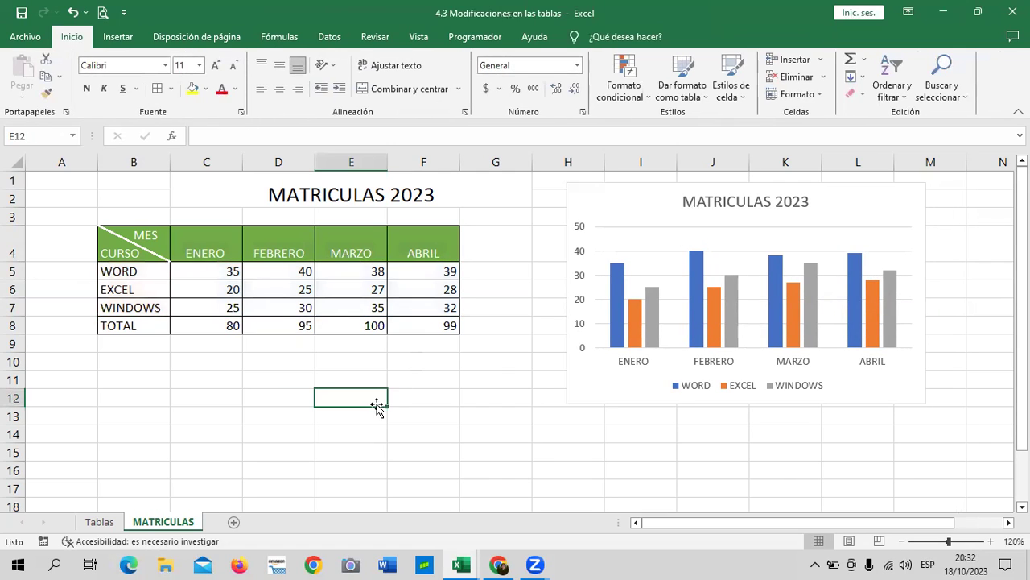
pyautogui.click(849, 210)
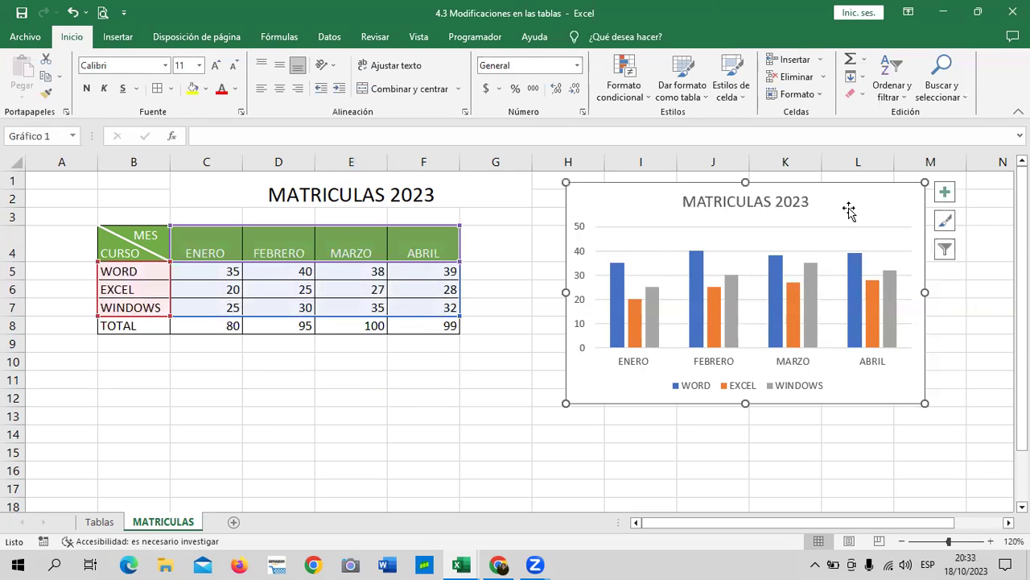
pyautogui.click(367, 428)
pyautogui.moveTo(139, 239); pyautogui.dragTo(409, 266)
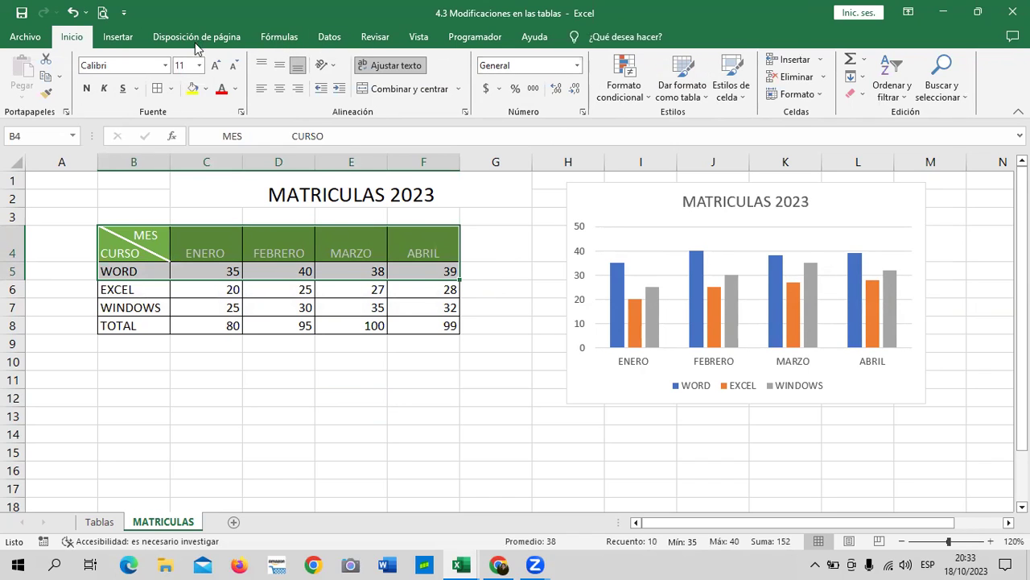
# Insert a clustered column chart of the WORD enrolments from Gráficos recomendados > Todos los gráficos
pyautogui.click(125, 40)
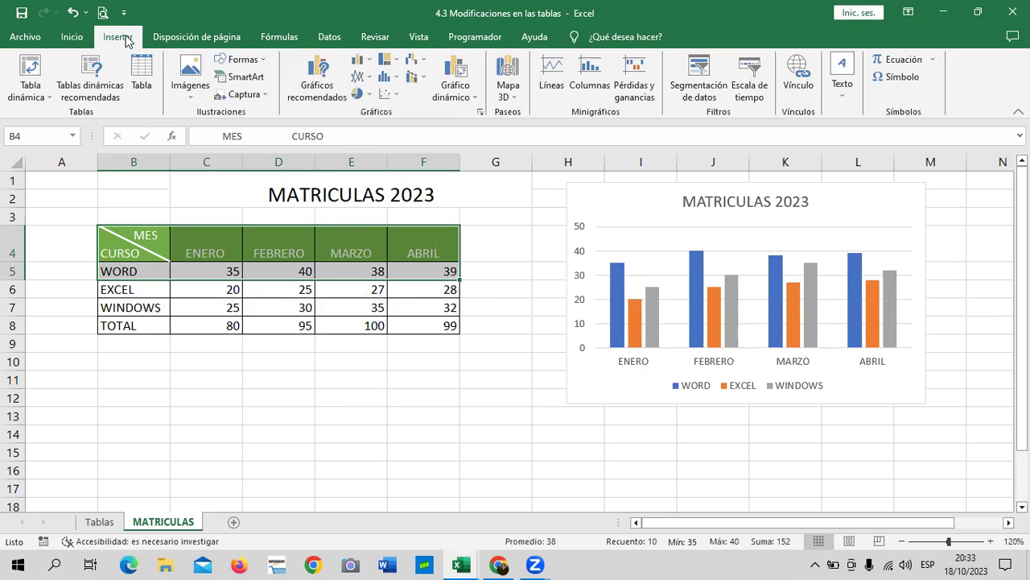
pyautogui.click(326, 85)
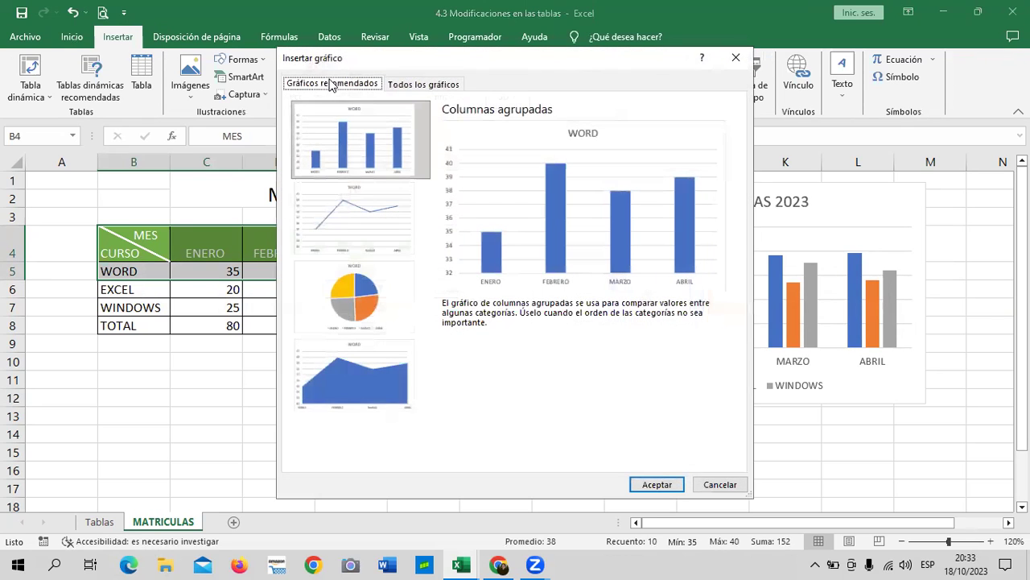
pyautogui.click(441, 88)
pyautogui.moveTo(515, 225)
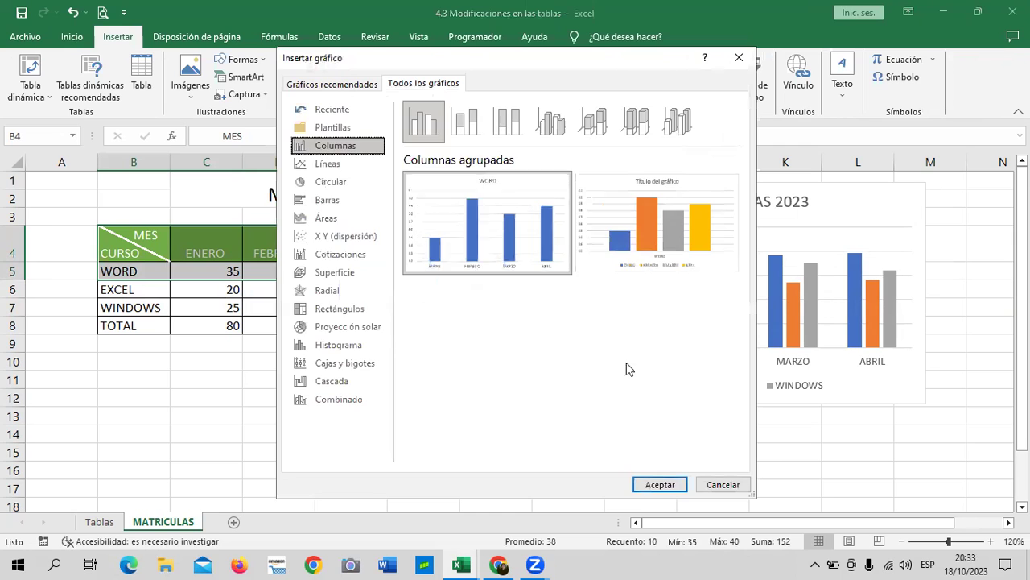
pyautogui.click(660, 485)
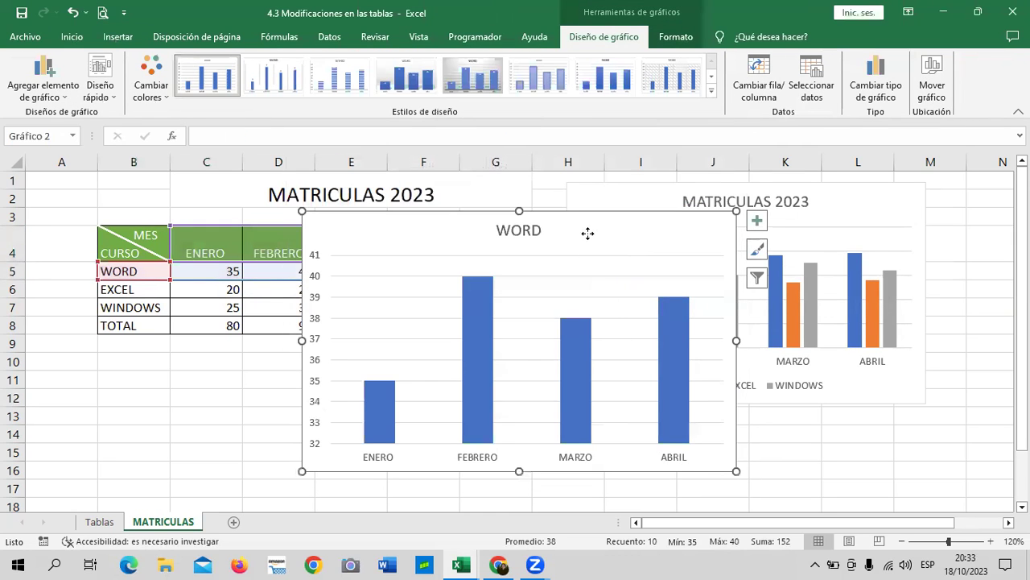
pyautogui.moveTo(587, 232); pyautogui.dragTo(465, 308)
pyautogui.scroll(-1, 846, 418)
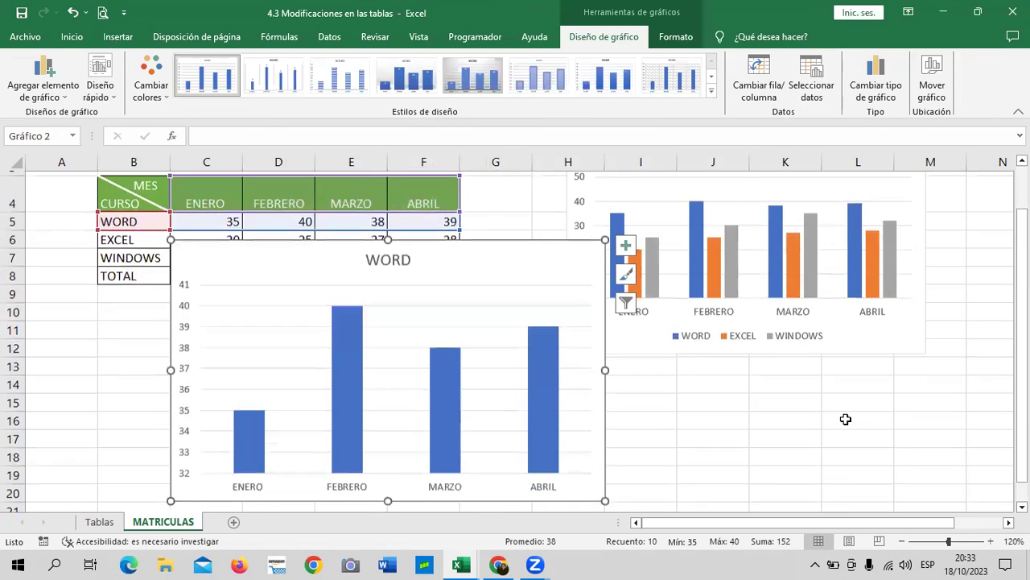
pyautogui.scroll(-1, 534, 258)
pyautogui.scroll(1, 507, 306)
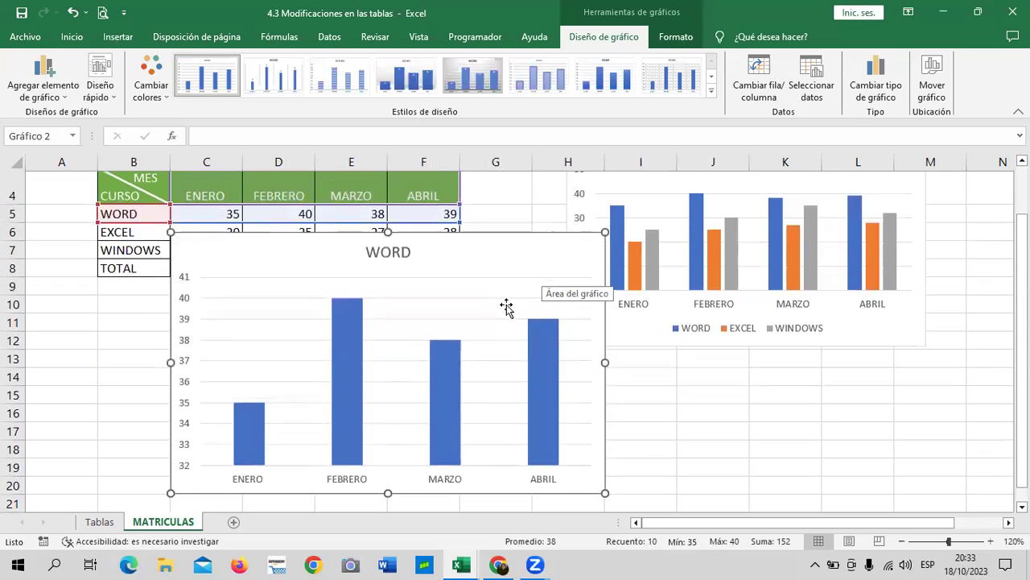
pyautogui.moveTo(482, 257); pyautogui.dragTo(364, 281)
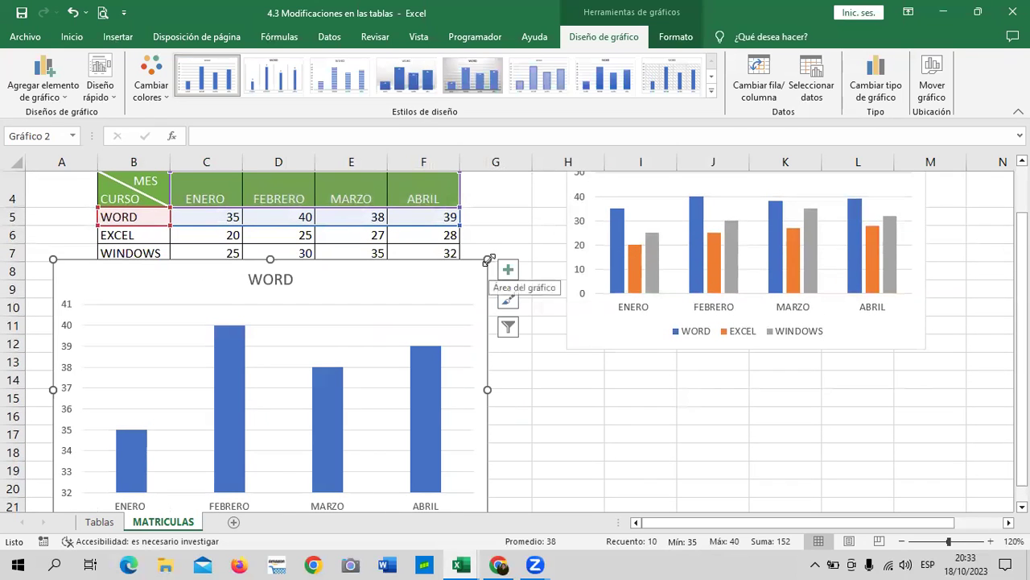
pyautogui.moveTo(388, 334); pyautogui.dragTo(425, 312)
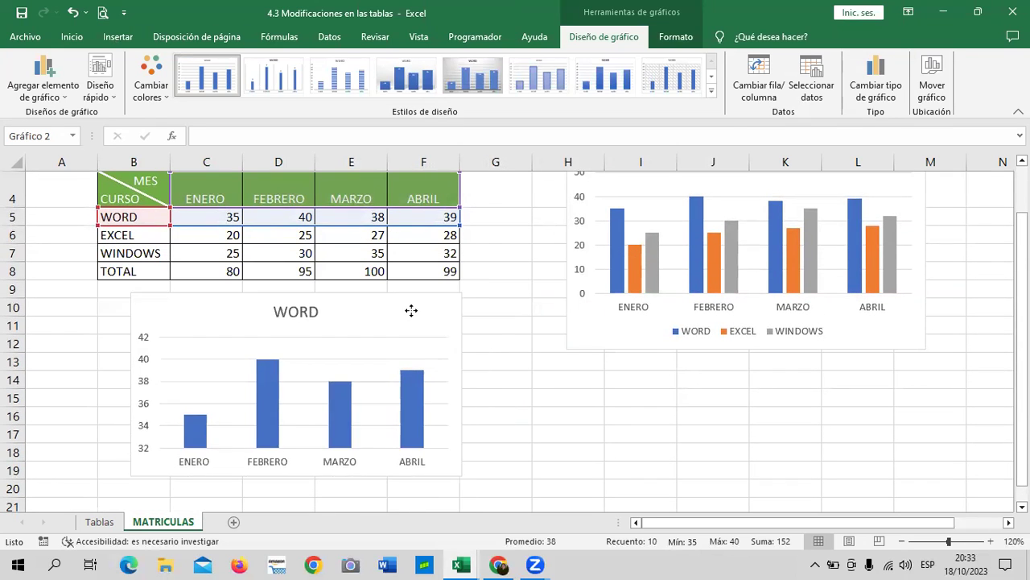
pyautogui.scroll(1, 834, 299)
pyautogui.click(862, 218)
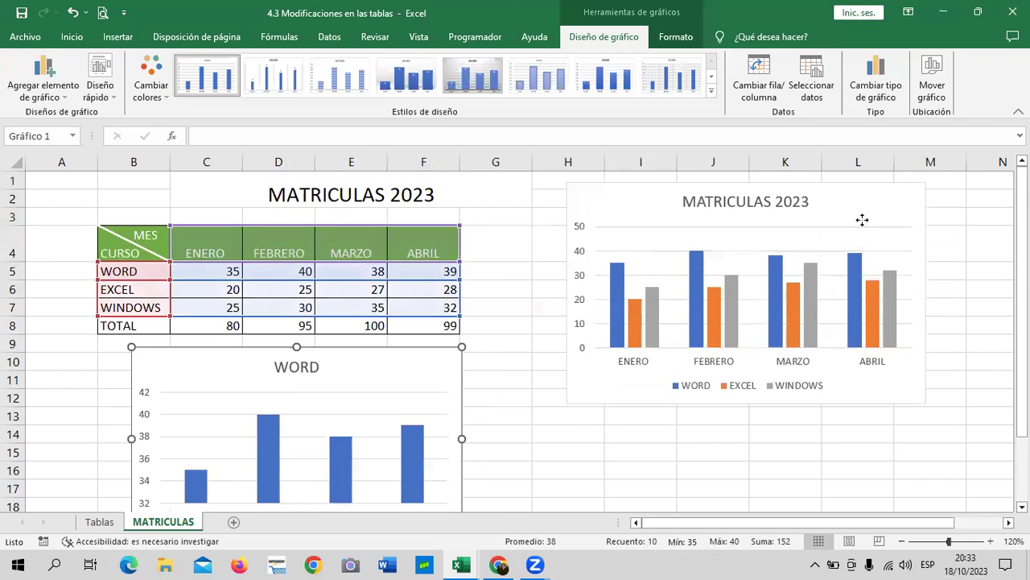
pyautogui.moveTo(566, 184); pyautogui.dragTo(636, 239)
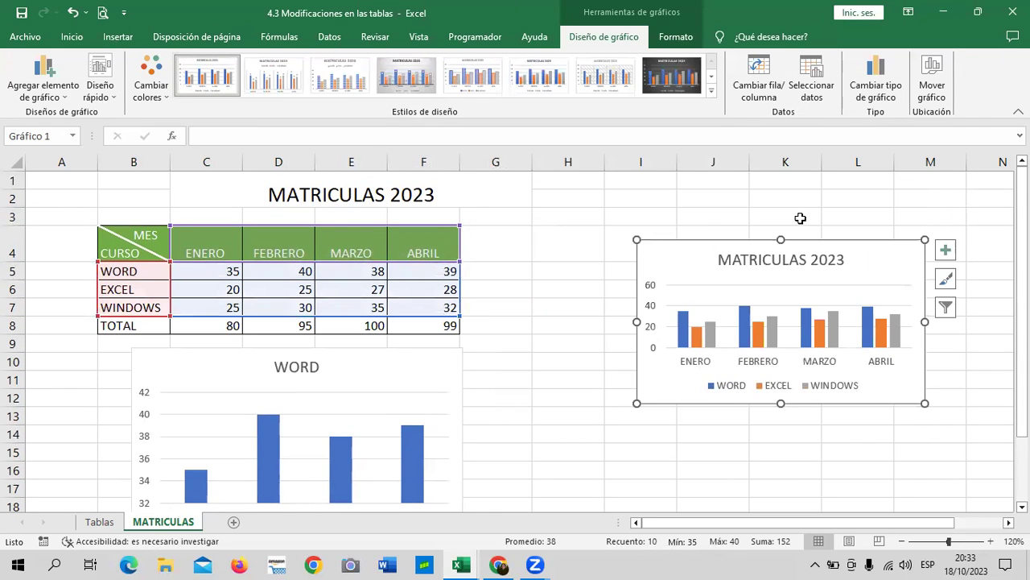
pyautogui.moveTo(865, 260); pyautogui.dragTo(776, 212)
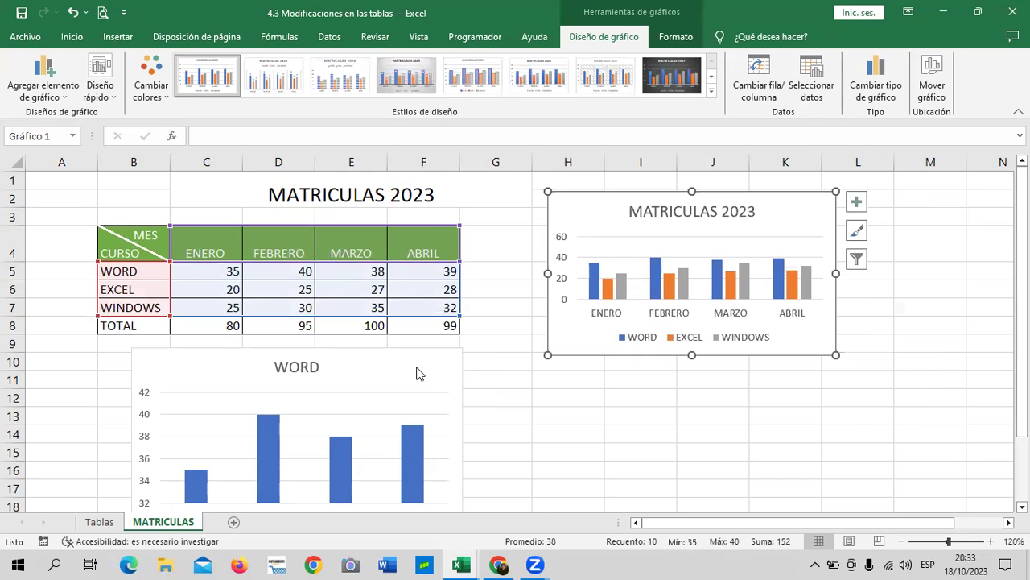
pyautogui.scroll(-1, 404, 344)
pyautogui.click(401, 338)
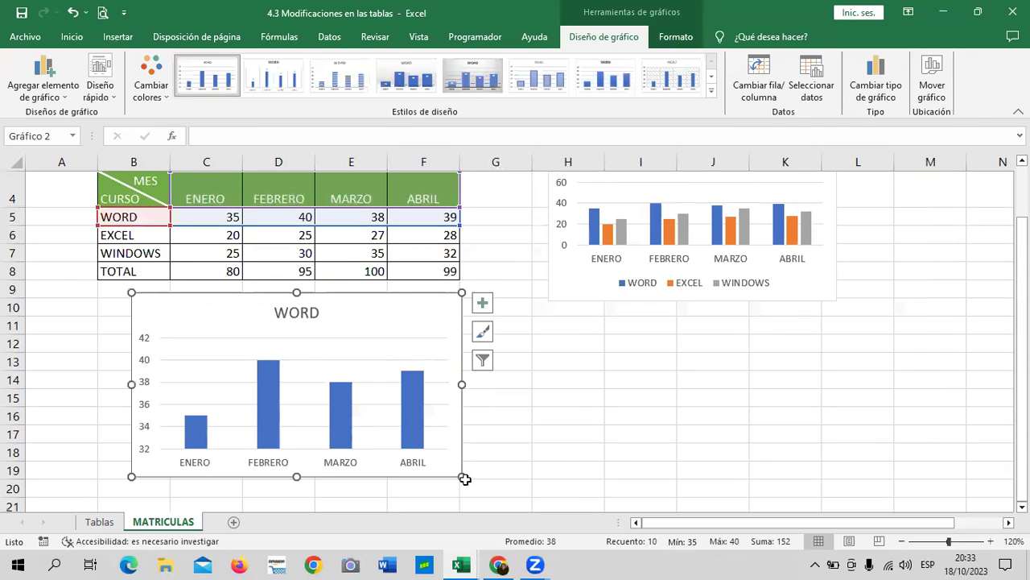
pyautogui.moveTo(451, 471); pyautogui.dragTo(431, 464)
pyautogui.moveTo(383, 327); pyautogui.dragTo(374, 333)
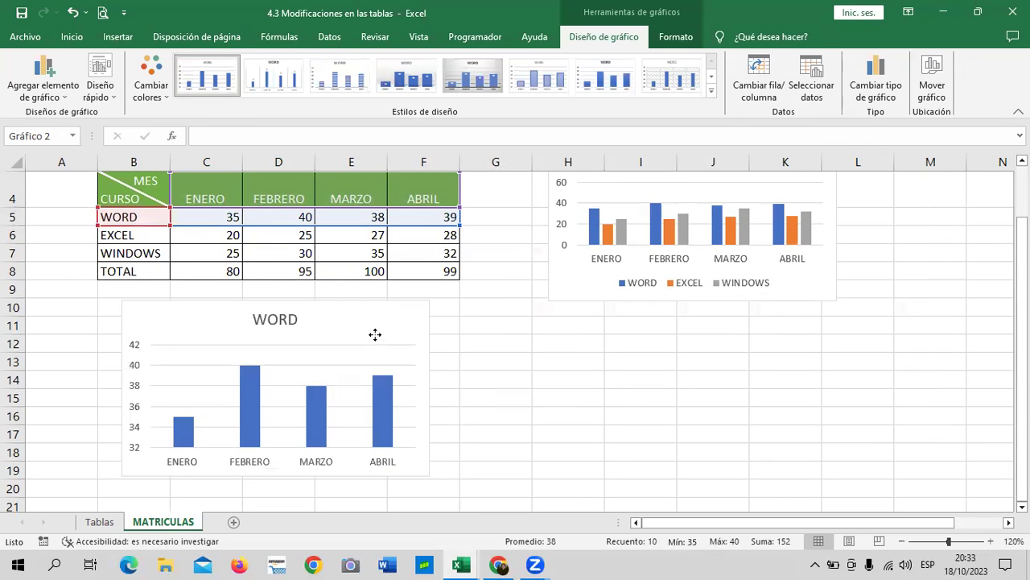
pyautogui.scroll(1, 621, 416)
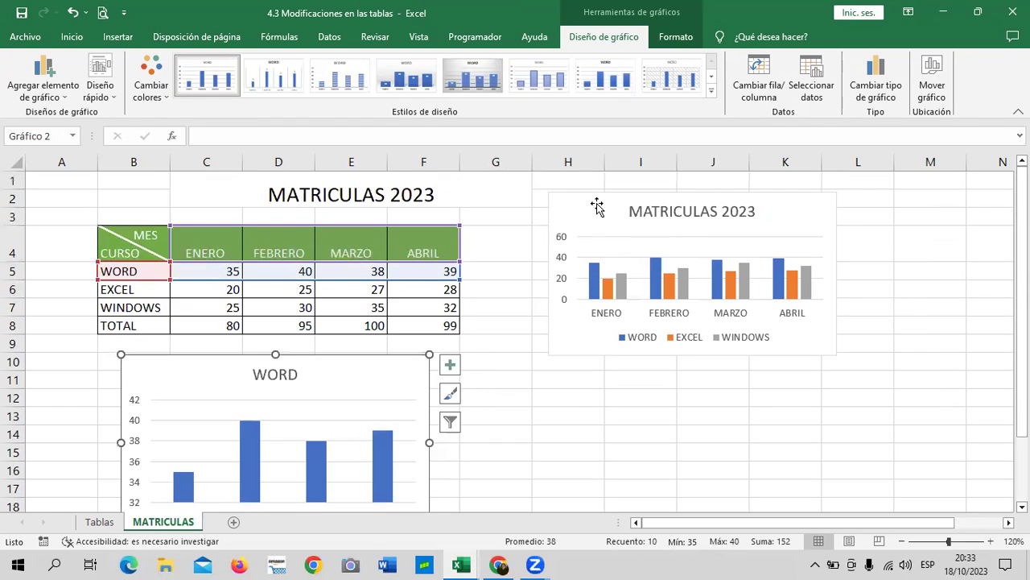
pyautogui.click(596, 207)
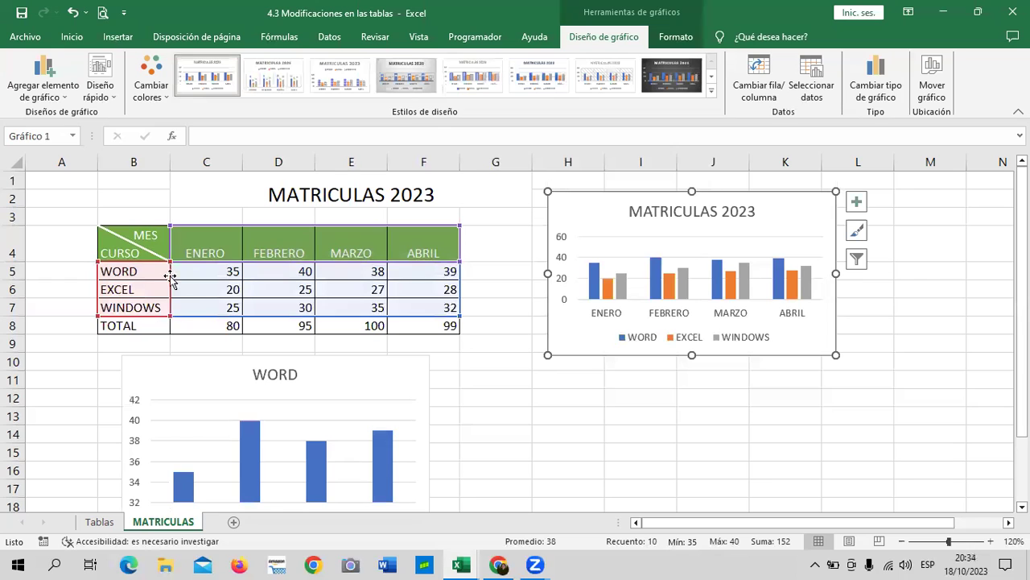
pyautogui.scroll(-2, 367, 365)
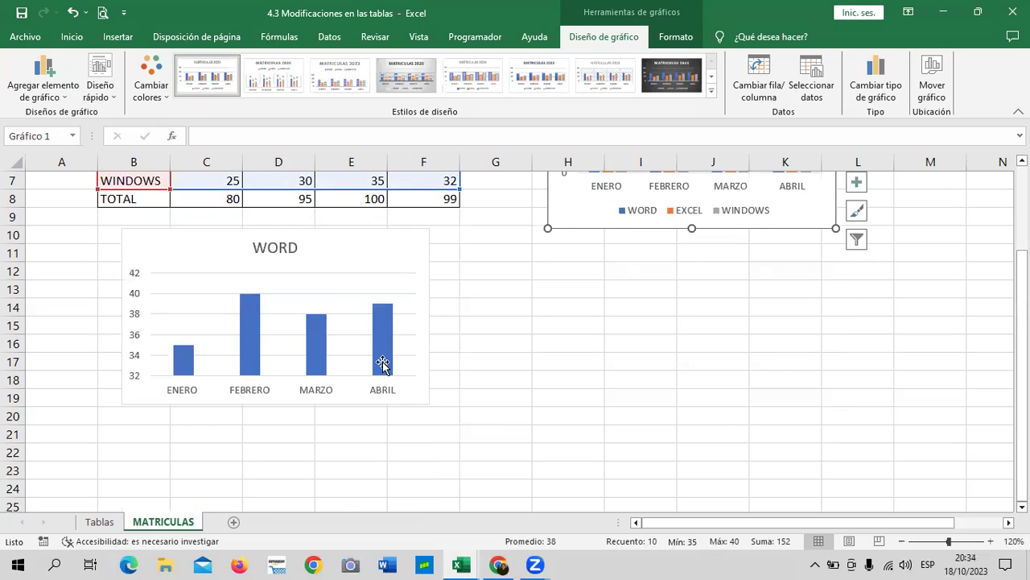
pyautogui.scroll(1, 381, 354)
pyautogui.click(375, 338)
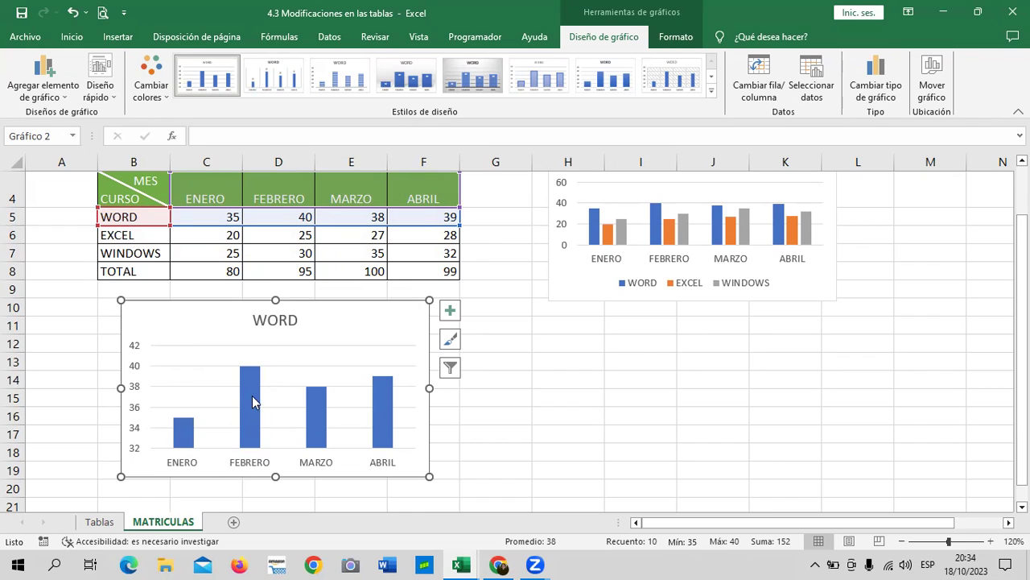
pyautogui.moveTo(248, 445)
pyautogui.moveTo(388, 432)
pyautogui.click(187, 443)
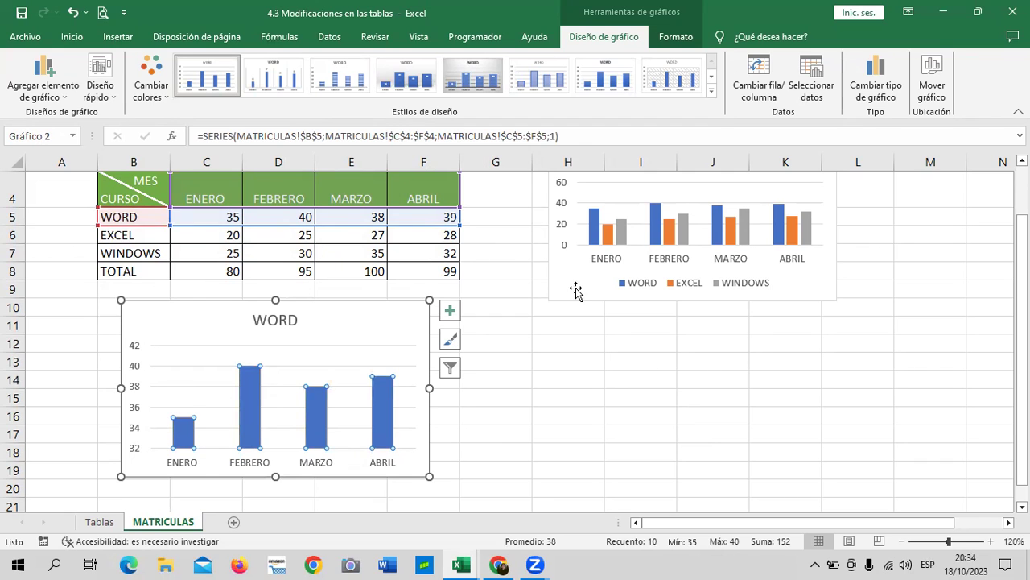
pyautogui.click(622, 396)
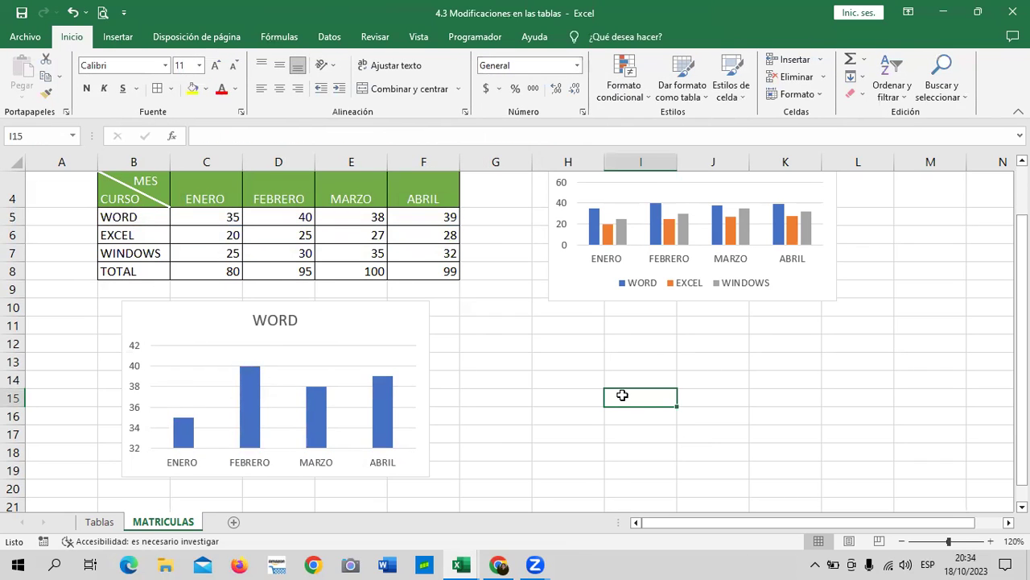
pyautogui.scroll(1, 622, 395)
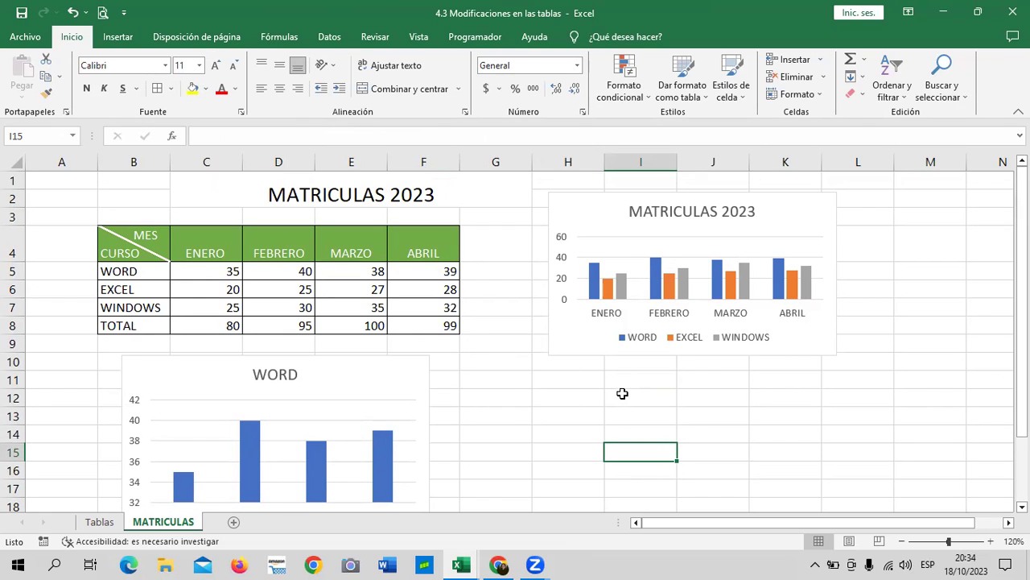
# Select the MATRICULAS 2023 chart and open its Chart Elements list
pyautogui.click(781, 231)
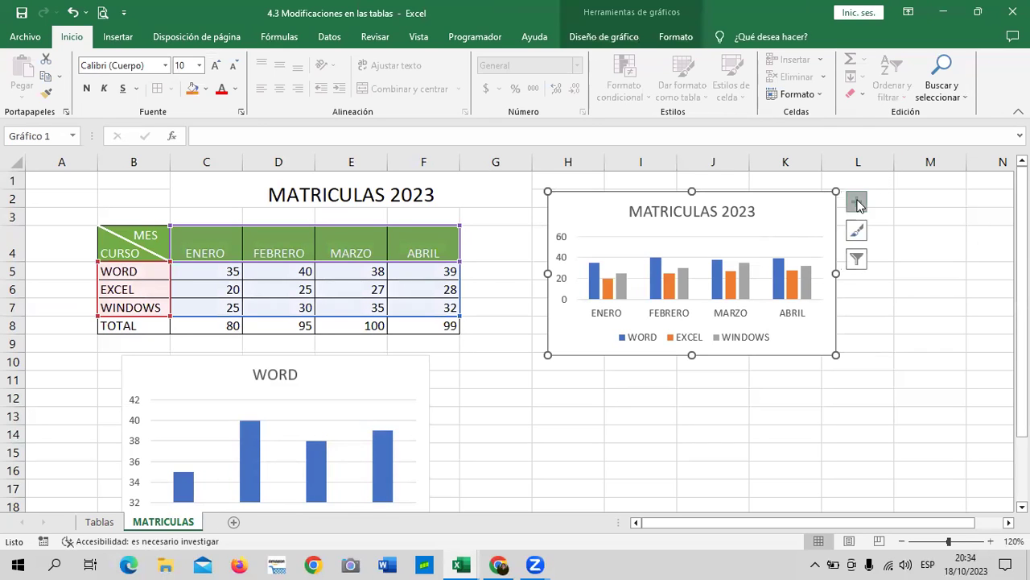
pyautogui.click(855, 203)
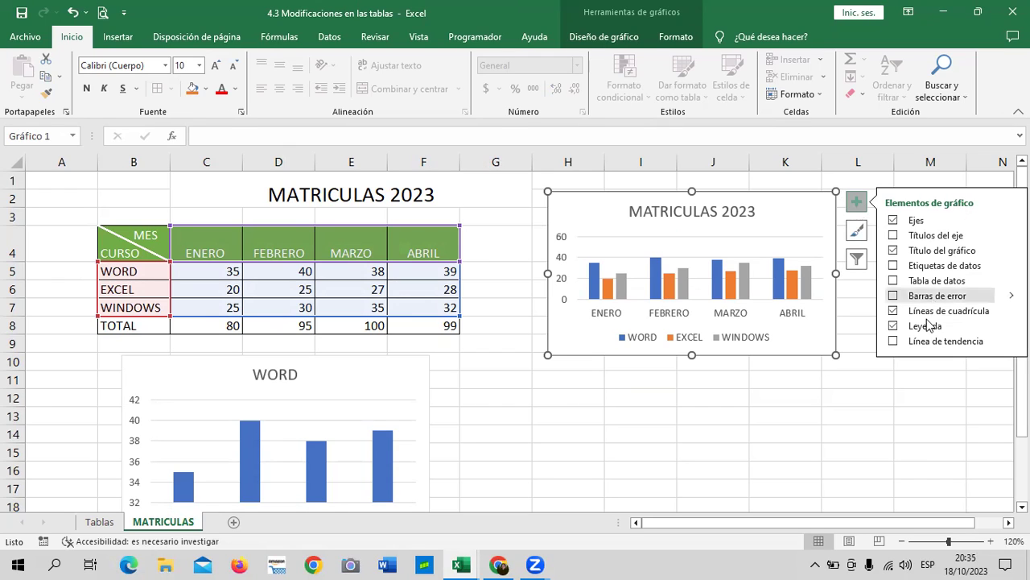
# Turn off the chart axes and add data labels, keeping axis titles off and the title on
pyautogui.click(893, 222)
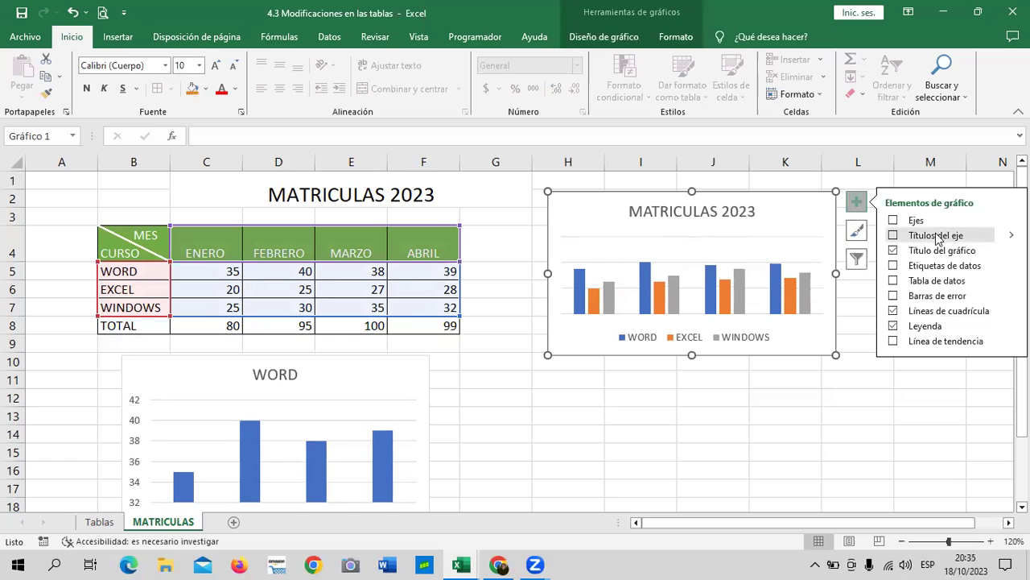
pyautogui.click(894, 236)
pyautogui.click(894, 236)
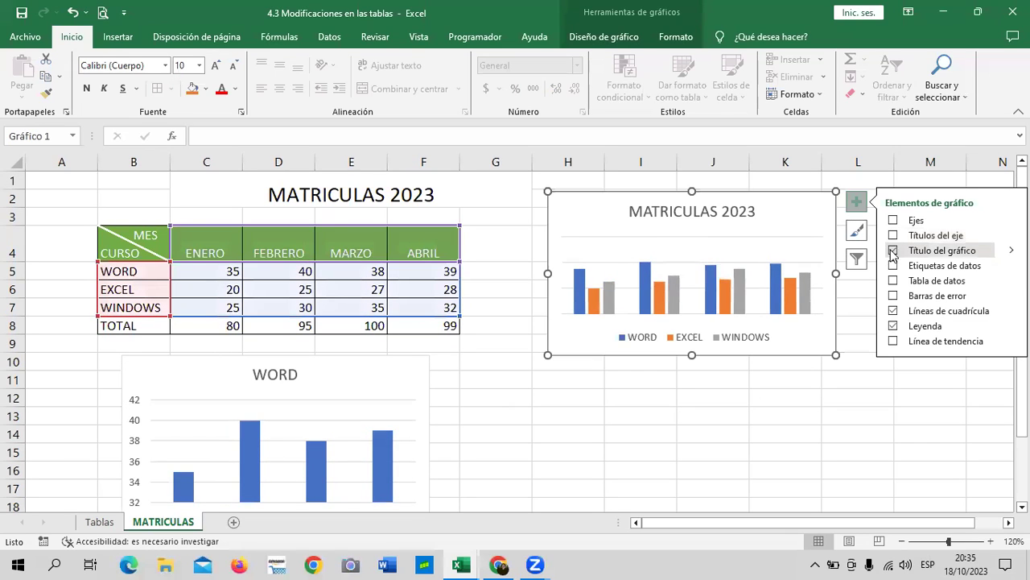
pyautogui.click(893, 250)
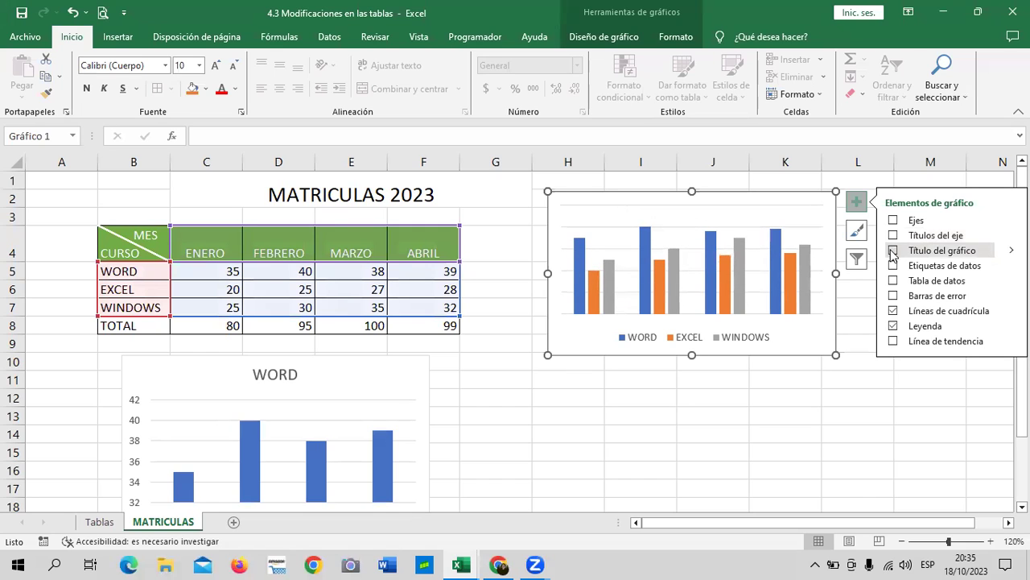
pyautogui.click(892, 251)
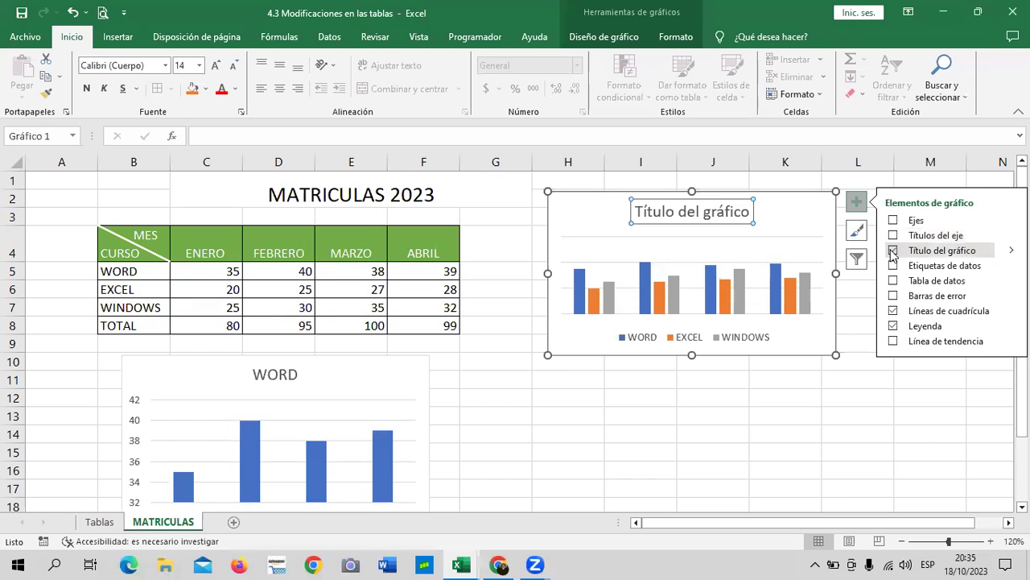
pyautogui.click(893, 250)
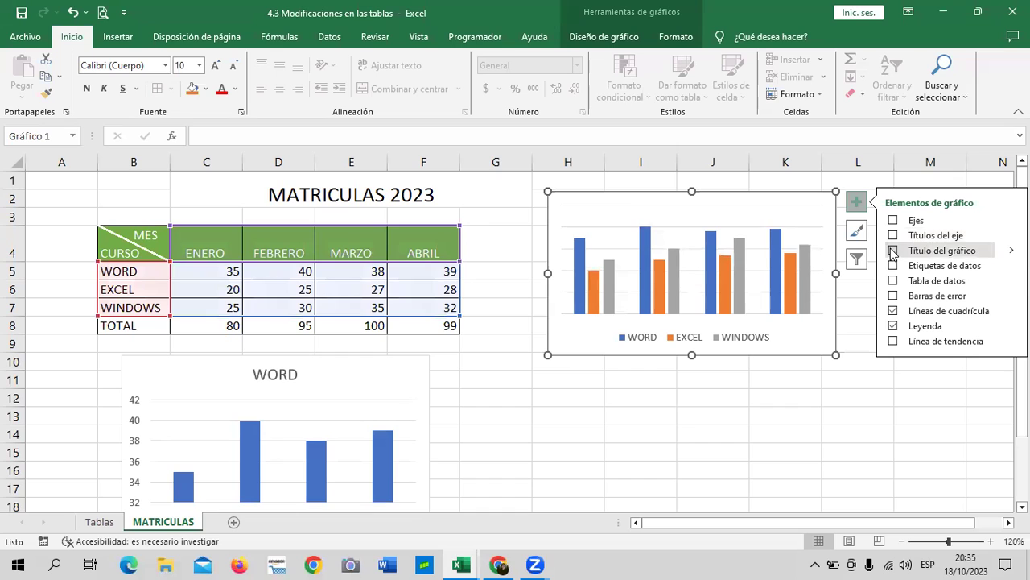
pyautogui.click(893, 250)
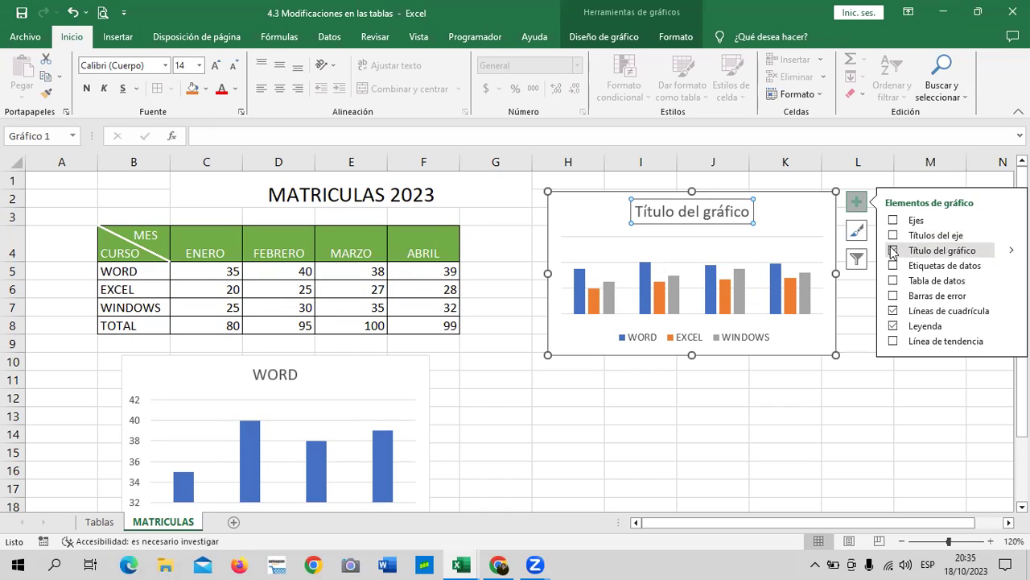
pyautogui.click(892, 265)
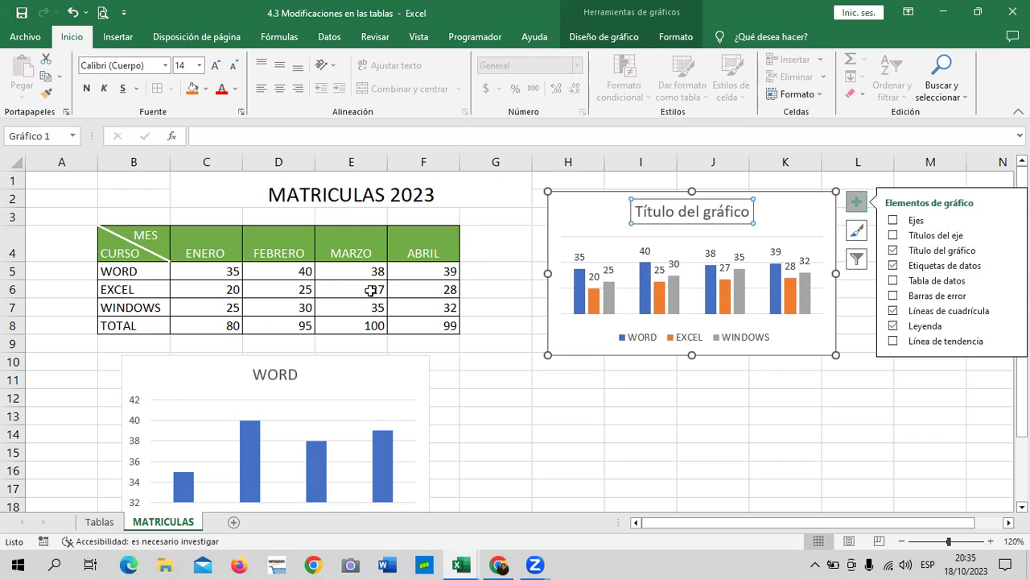
# Try and revert axes, data table, error bars and gridlines, ending with gridlines still shown
pyautogui.click(893, 221)
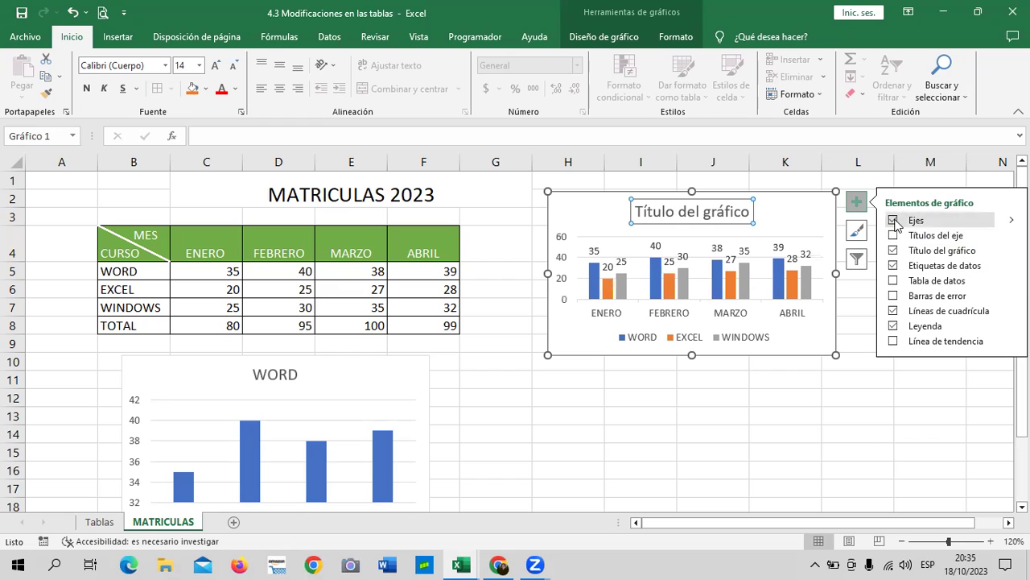
pyautogui.click(893, 220)
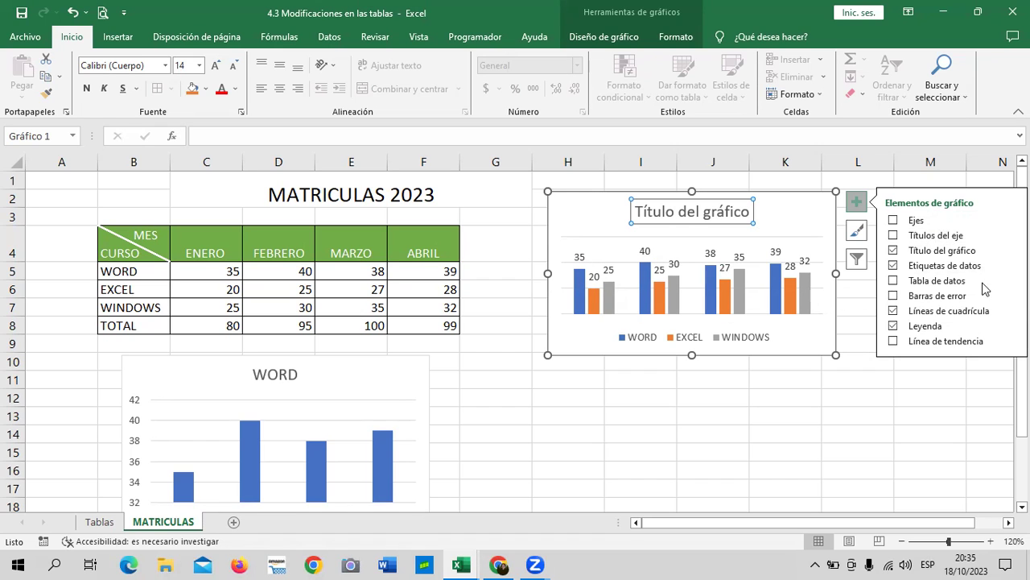
pyautogui.click(893, 281)
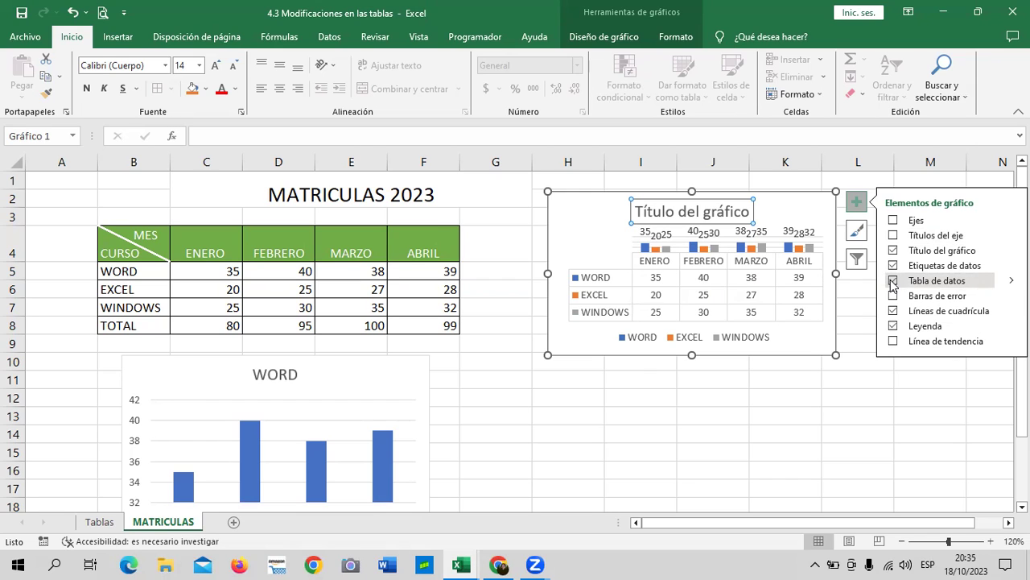
pyautogui.click(893, 281)
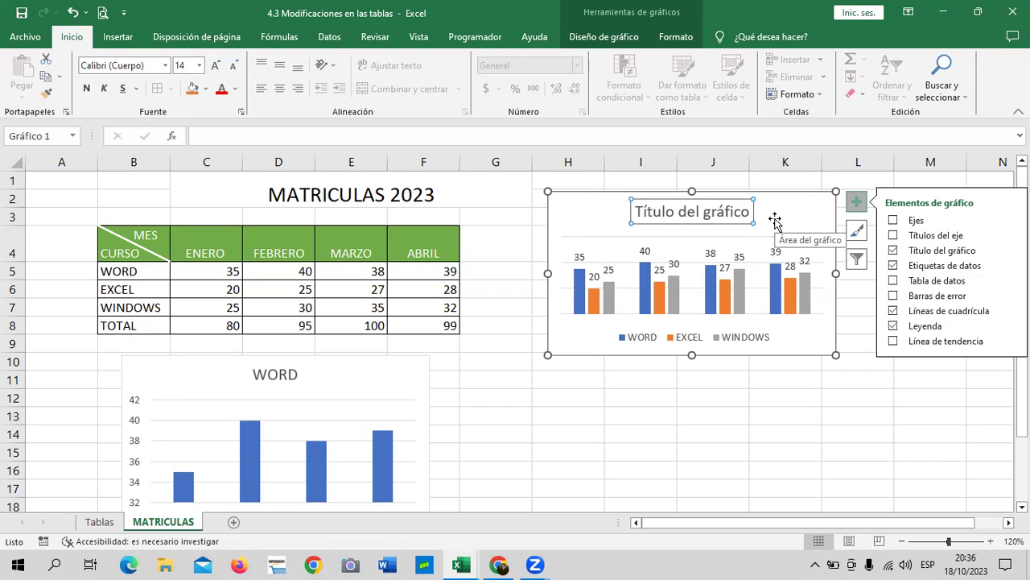
pyautogui.click(893, 295)
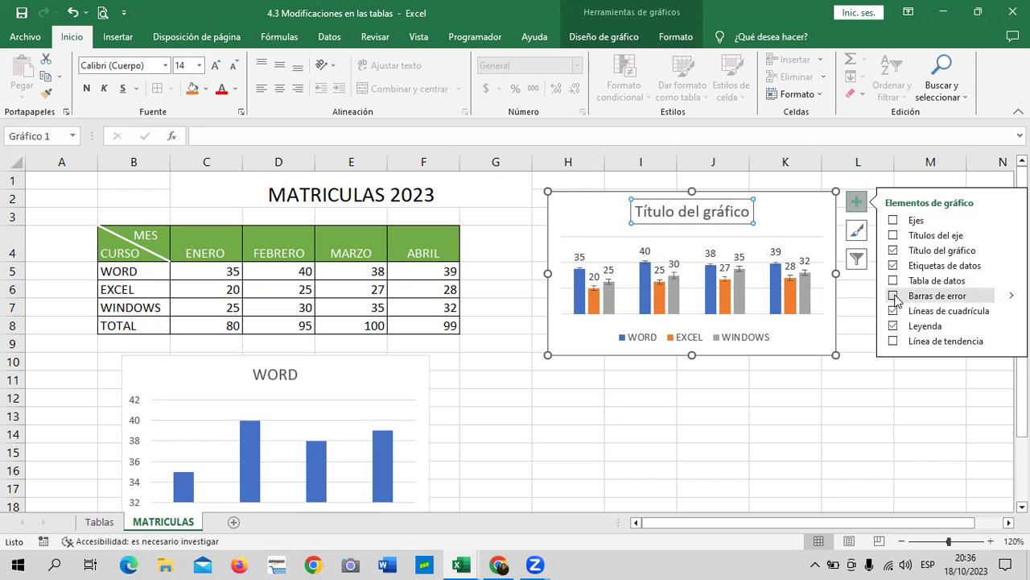
pyautogui.click(894, 296)
pyautogui.click(892, 311)
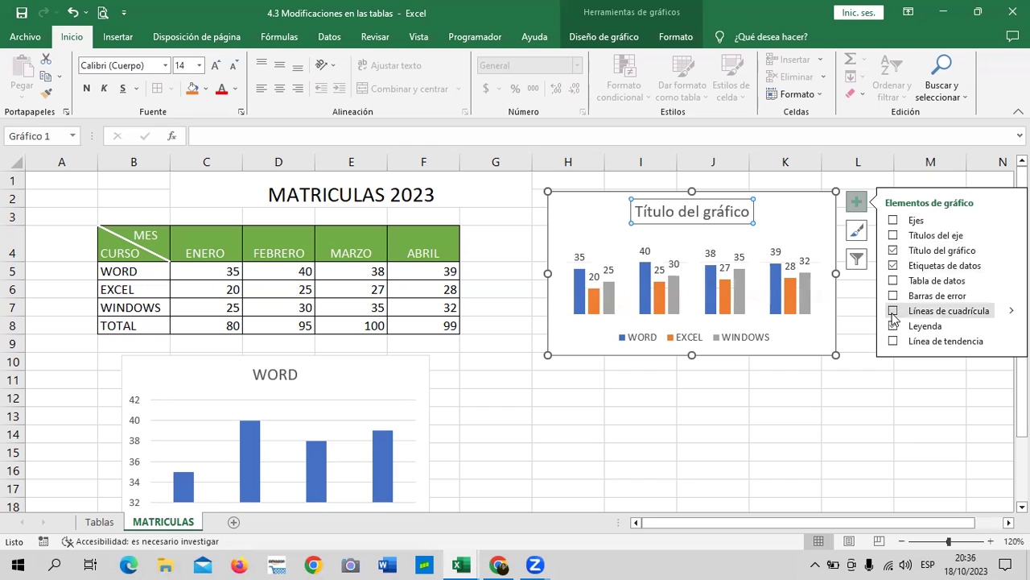
pyautogui.click(893, 312)
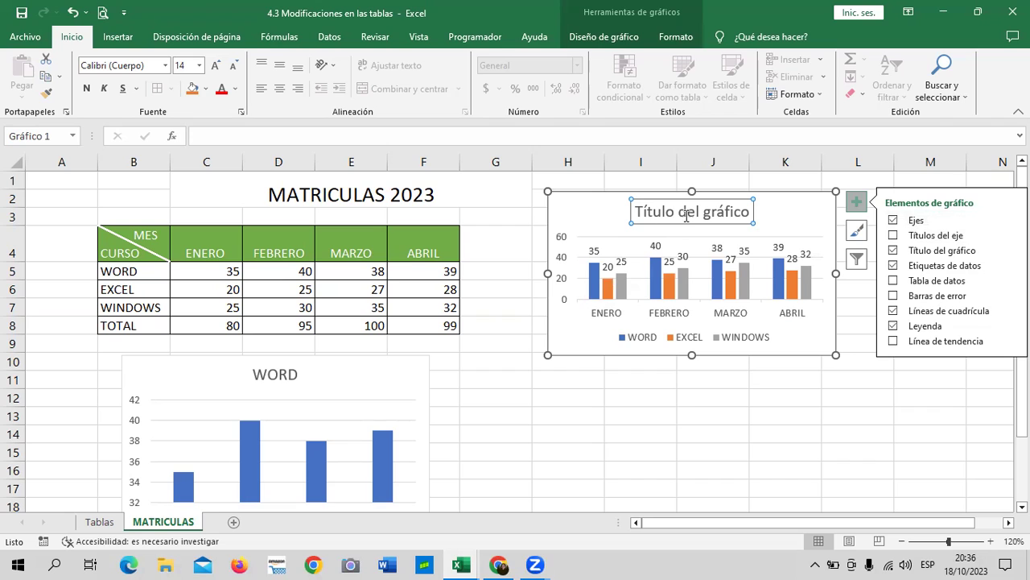
# Hide the axes, place the legend at the bottom (Inferior), and close the elements list
pyautogui.click(894, 221)
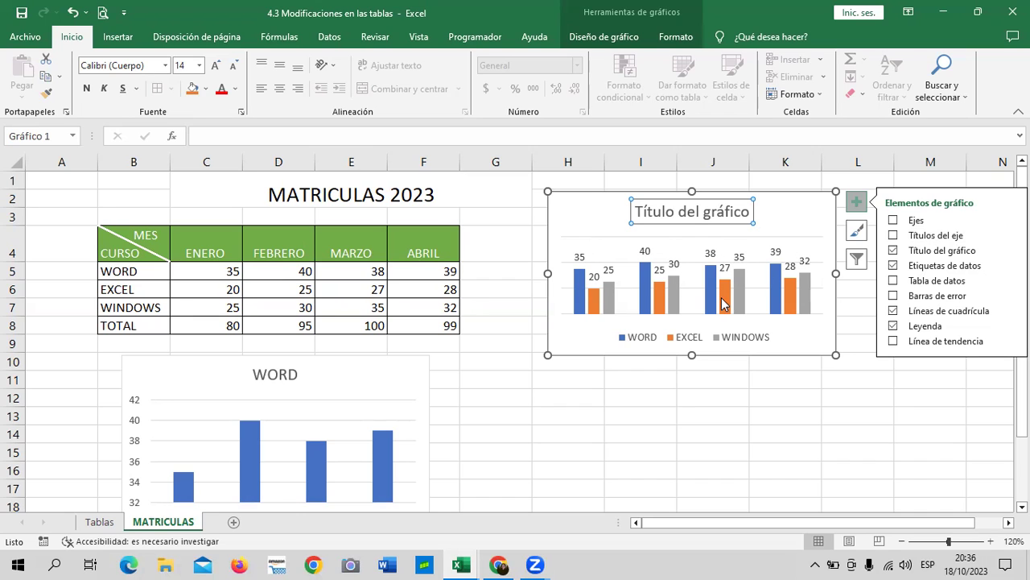
pyautogui.moveTo(722, 304)
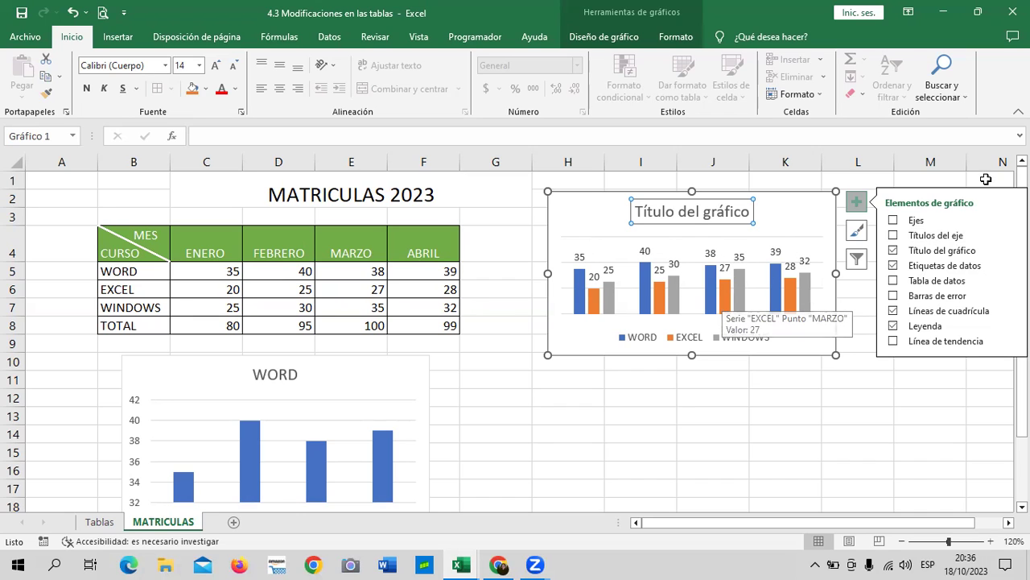
pyautogui.click(892, 327)
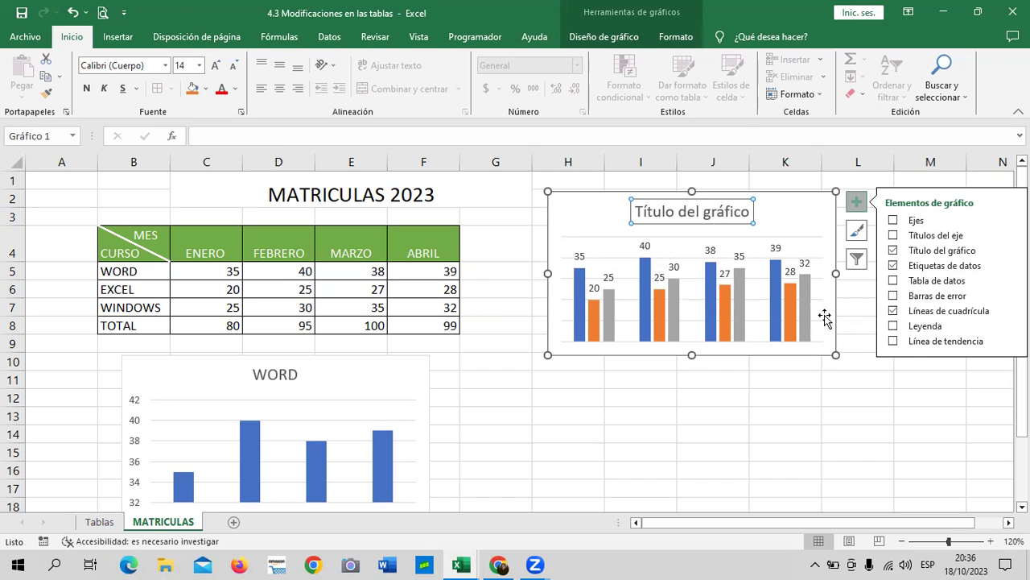
pyautogui.click(892, 326)
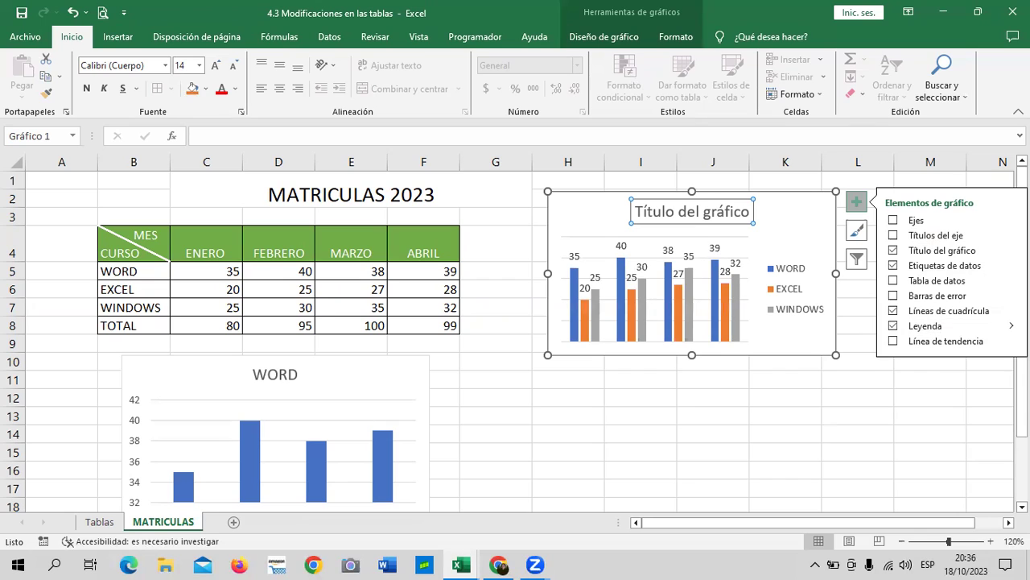
pyautogui.click(1011, 325)
pyautogui.click(835, 347)
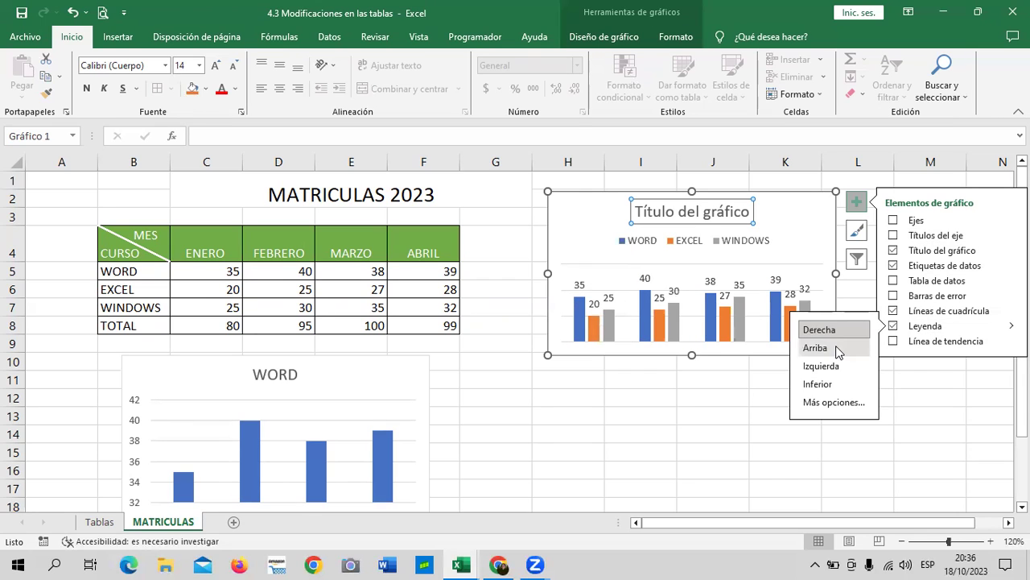
pyautogui.click(823, 386)
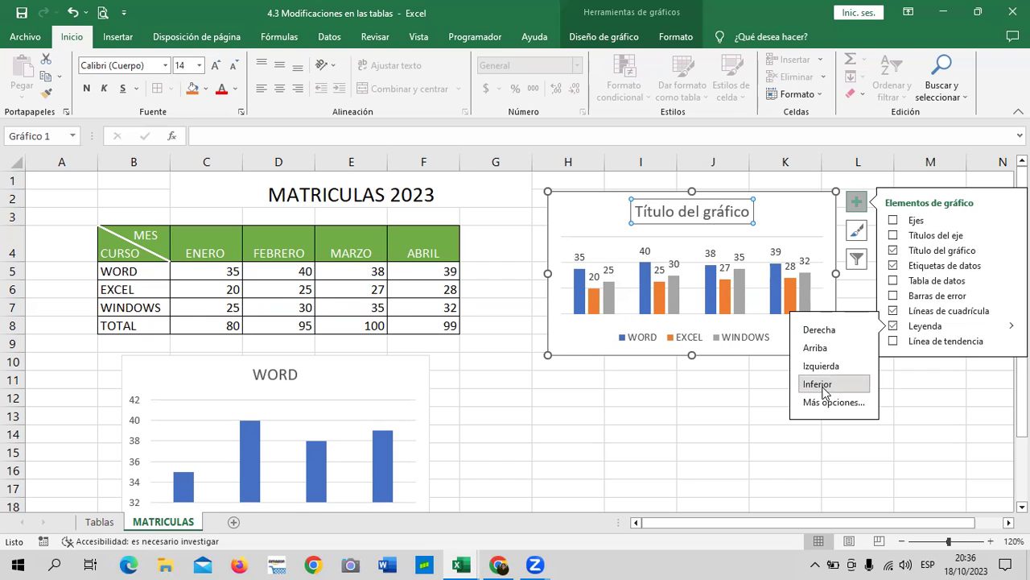
pyautogui.click(937, 401)
pyautogui.click(937, 401)
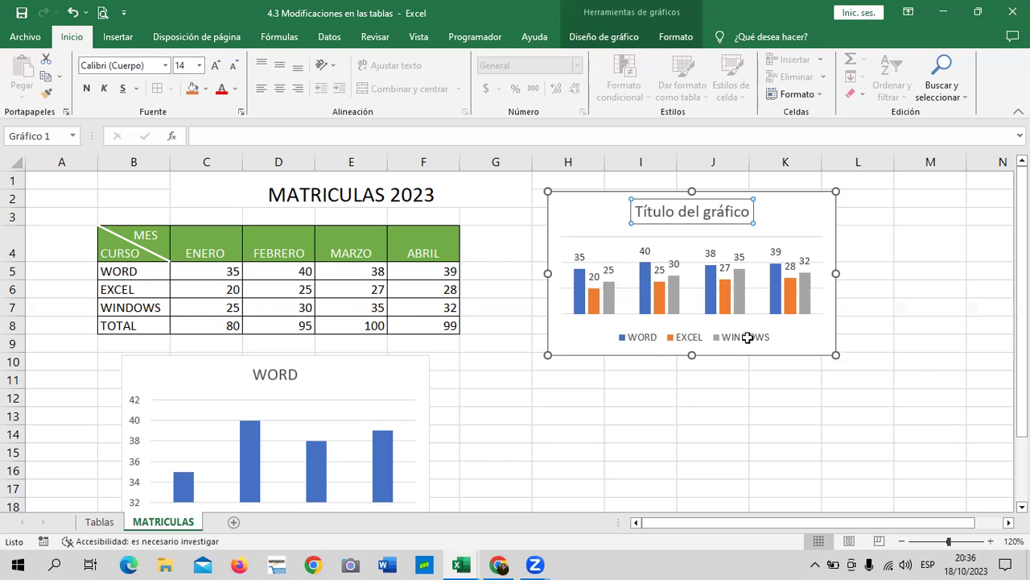
pyautogui.click(625, 340)
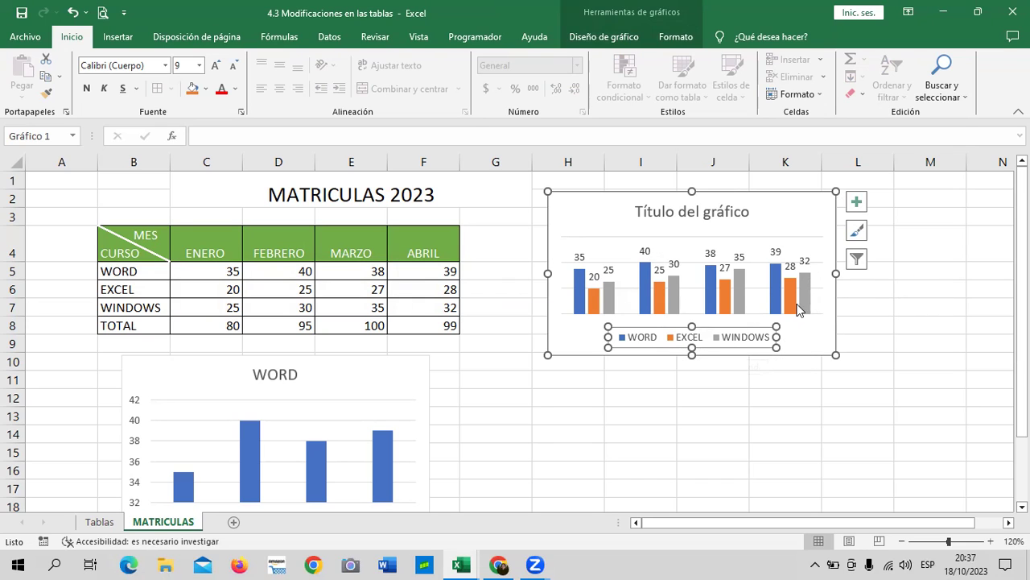
pyautogui.moveTo(806, 291)
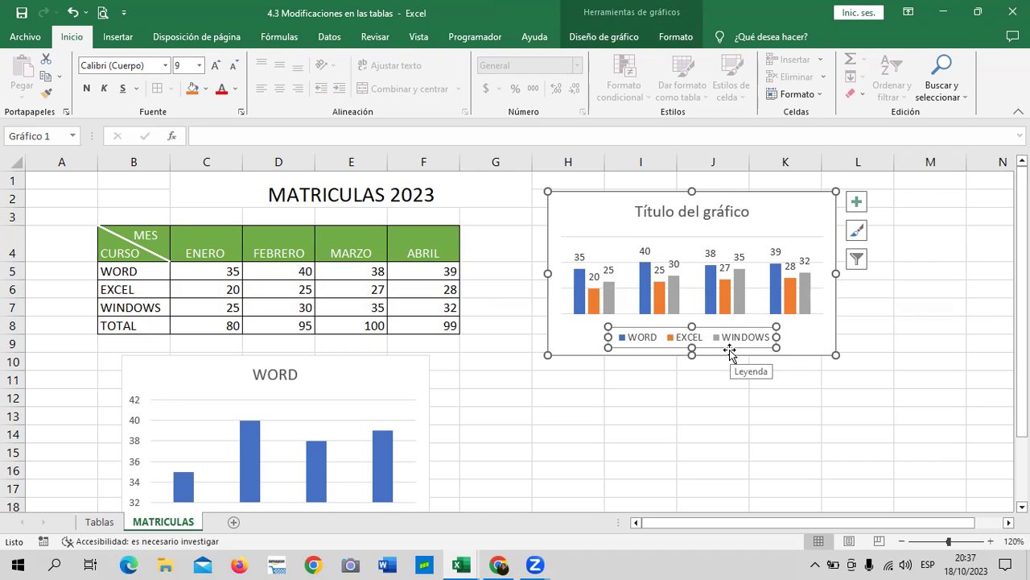
pyautogui.scroll(-1, 464, 326)
pyautogui.click(408, 330)
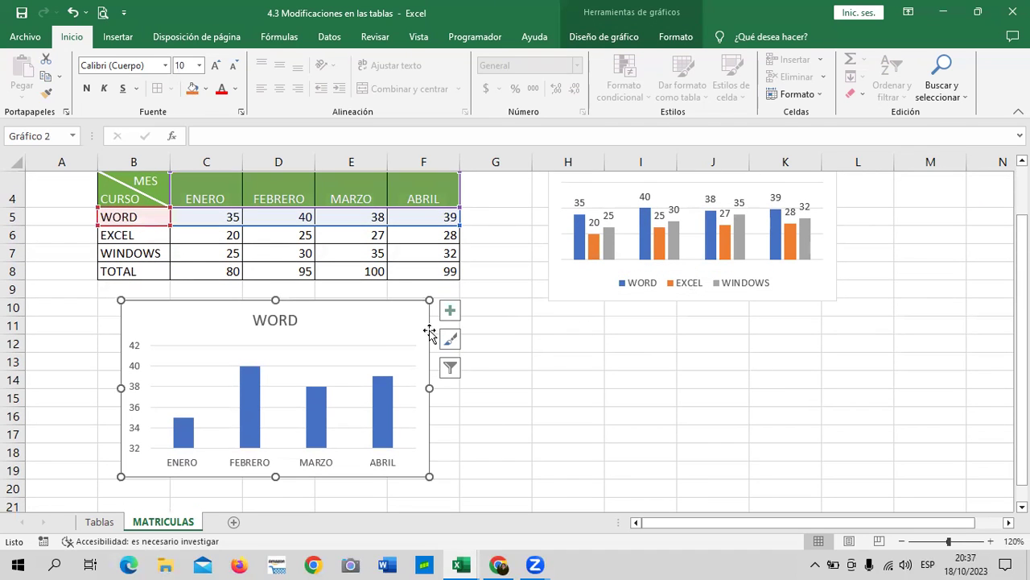
pyautogui.click(450, 312)
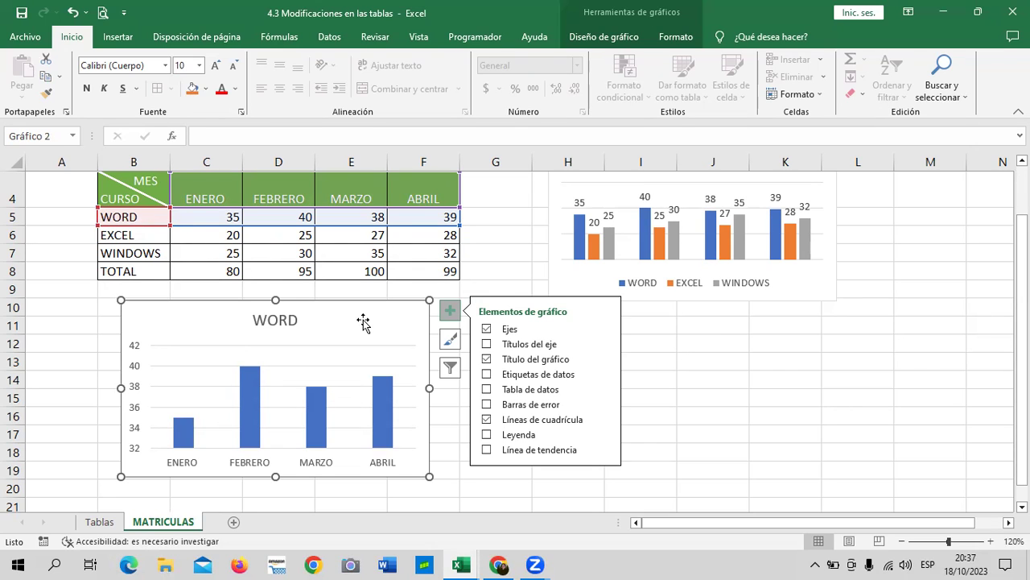
pyautogui.click(777, 377)
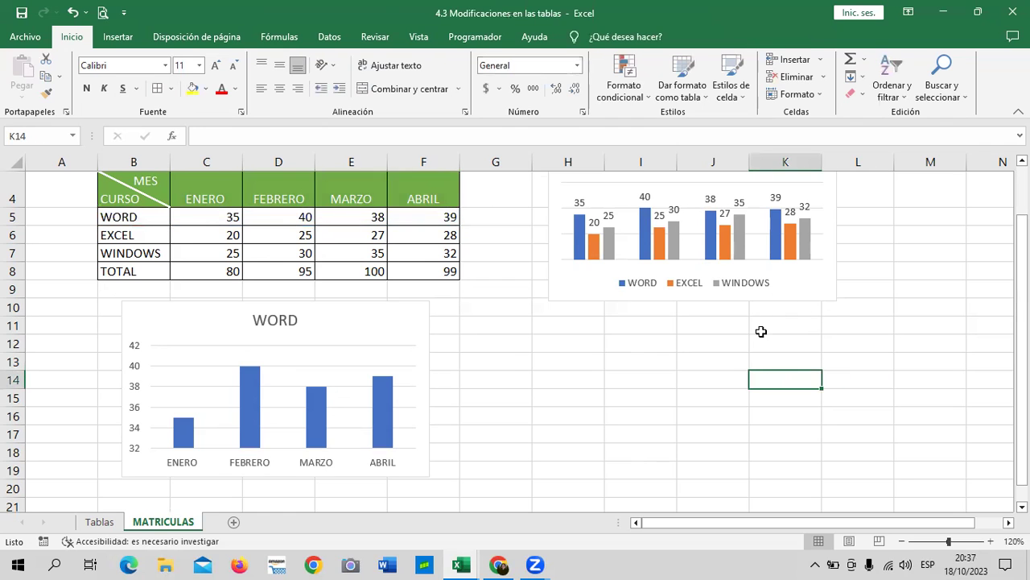
pyautogui.scroll(1, 773, 322)
pyautogui.click(808, 222)
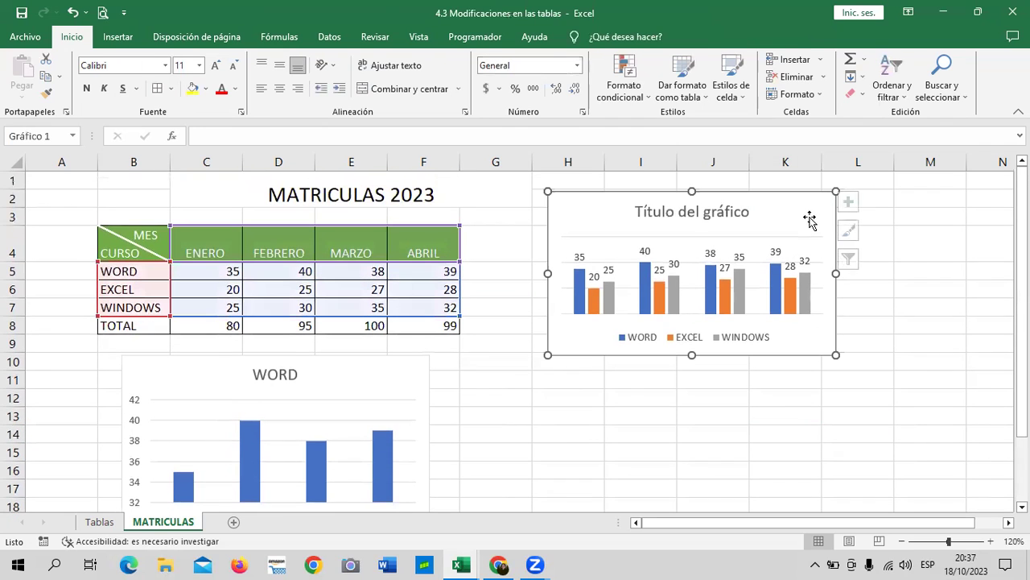
# Try several chart styles on the three-course chart, settling on the grey gradient style with in-bar values
pyautogui.click(863, 234)
pyautogui.click(861, 231)
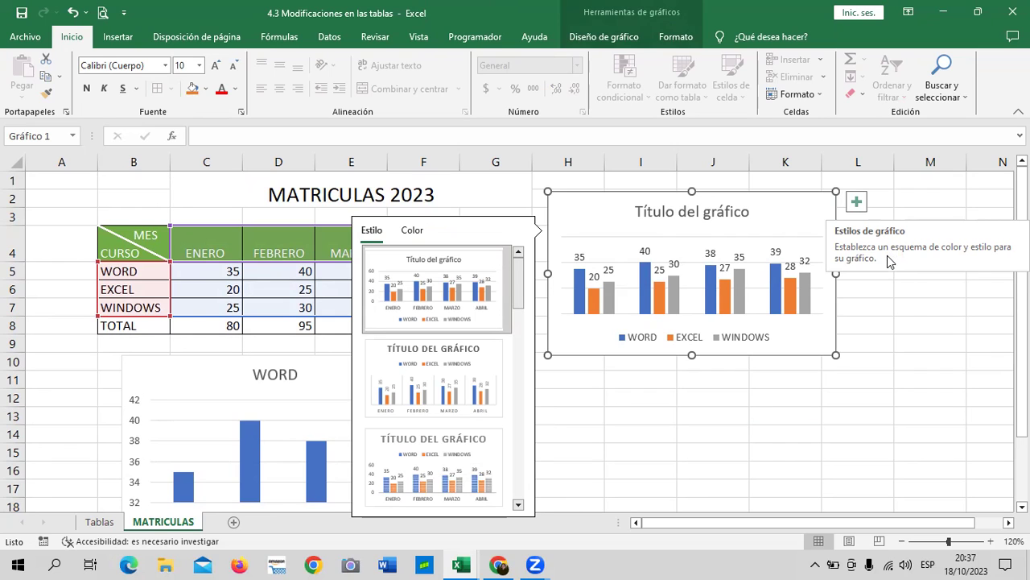
pyautogui.moveTo(517, 277); pyautogui.dragTo(514, 437)
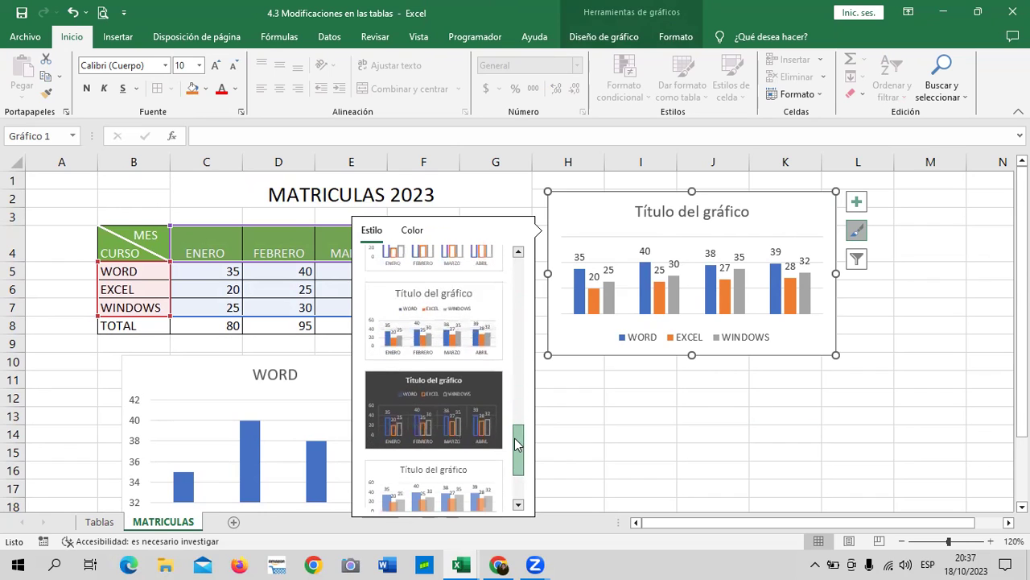
pyautogui.click(482, 396)
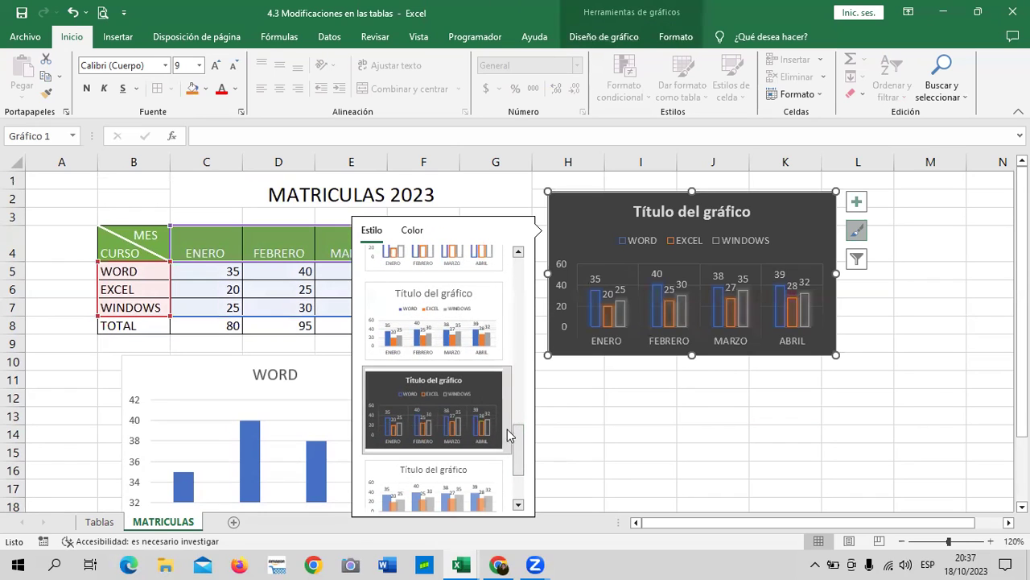
pyautogui.moveTo(519, 454); pyautogui.dragTo(518, 481)
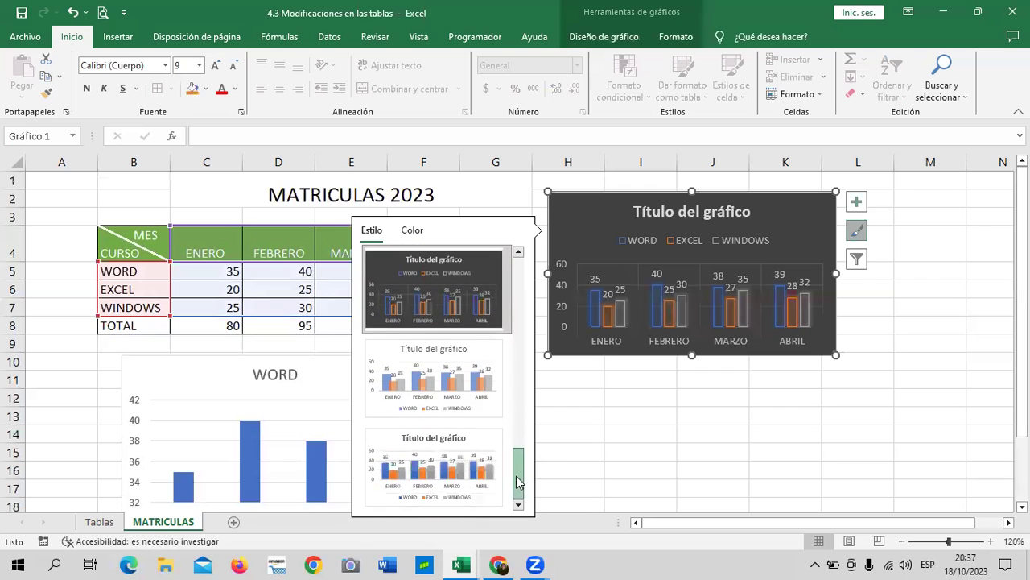
pyautogui.click(509, 477)
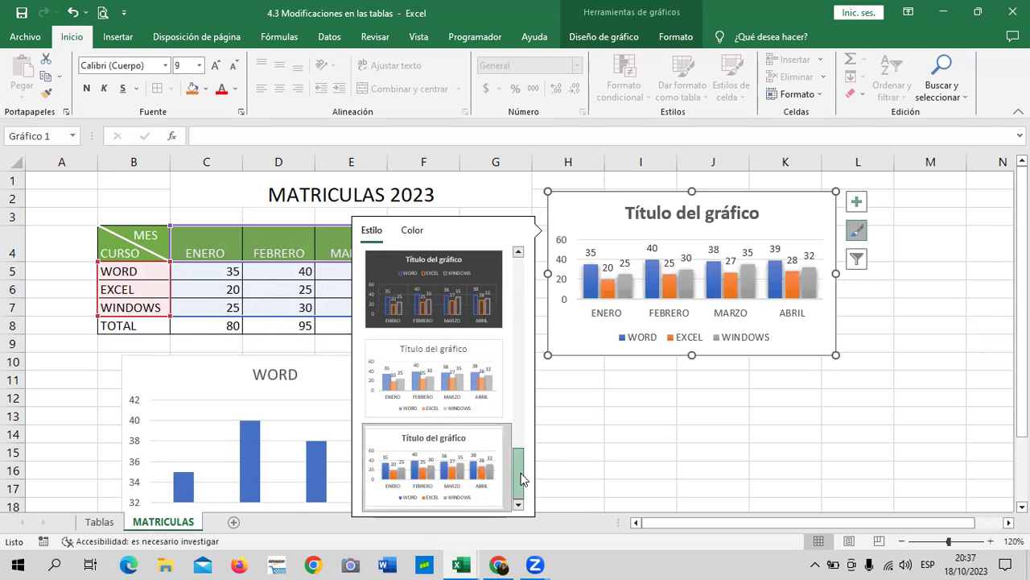
pyautogui.moveTo(520, 479); pyautogui.dragTo(525, 392)
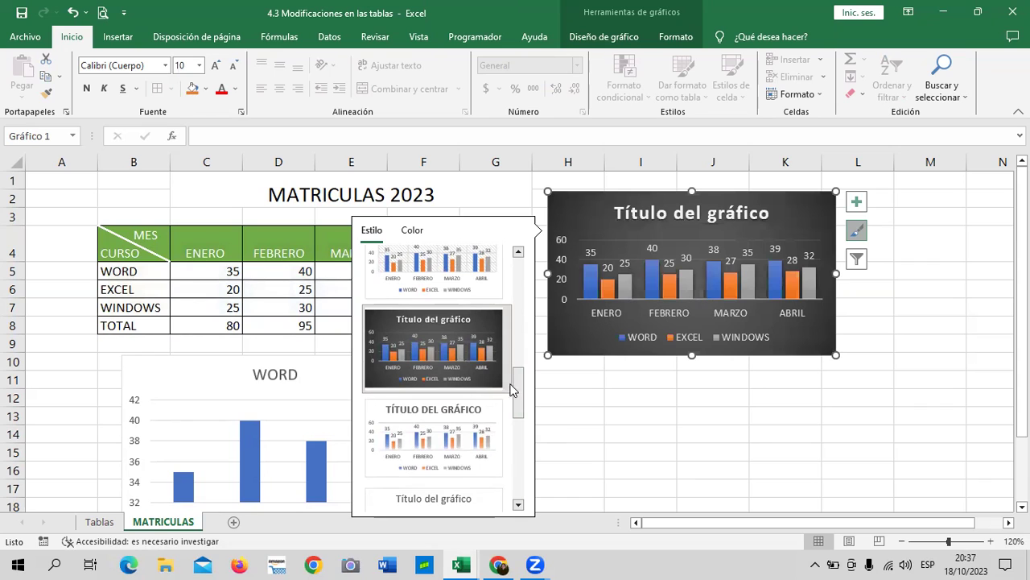
pyautogui.moveTo(524, 405); pyautogui.dragTo(523, 305)
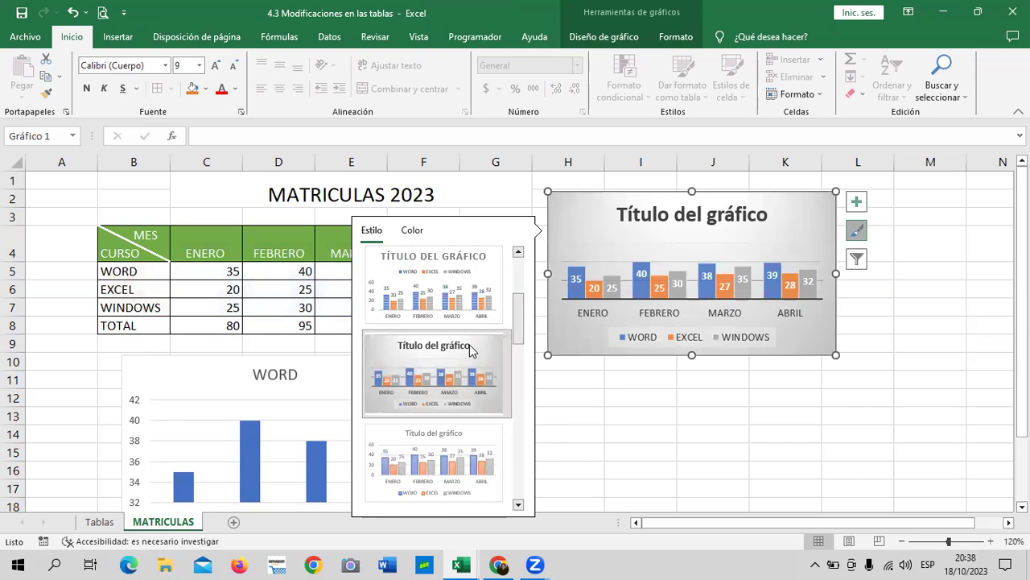
pyautogui.click(847, 443)
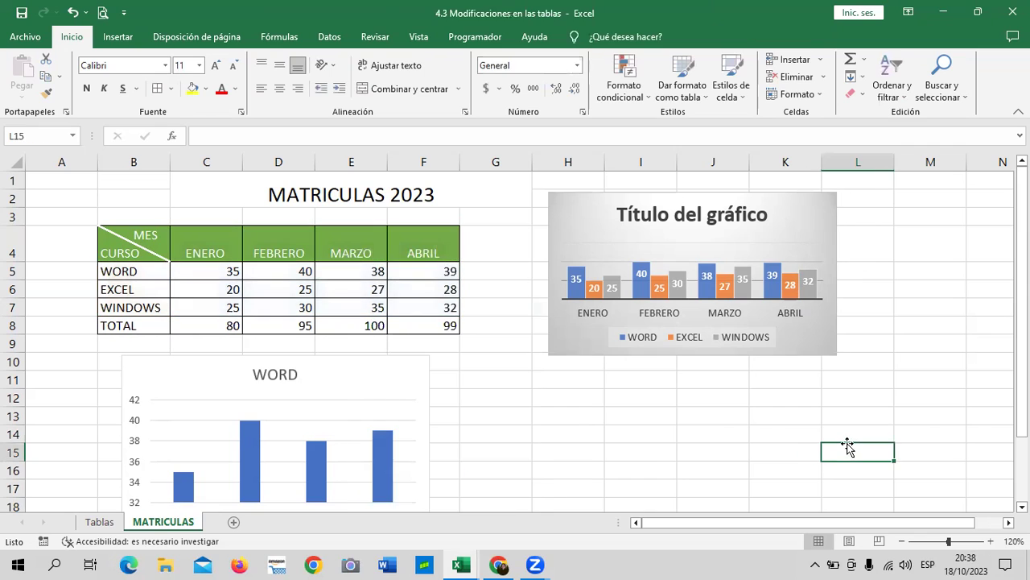
# Replace the placeholder 'Título del gráfico' with the title 'MATRICULAS 2023'
pyautogui.click(784, 234)
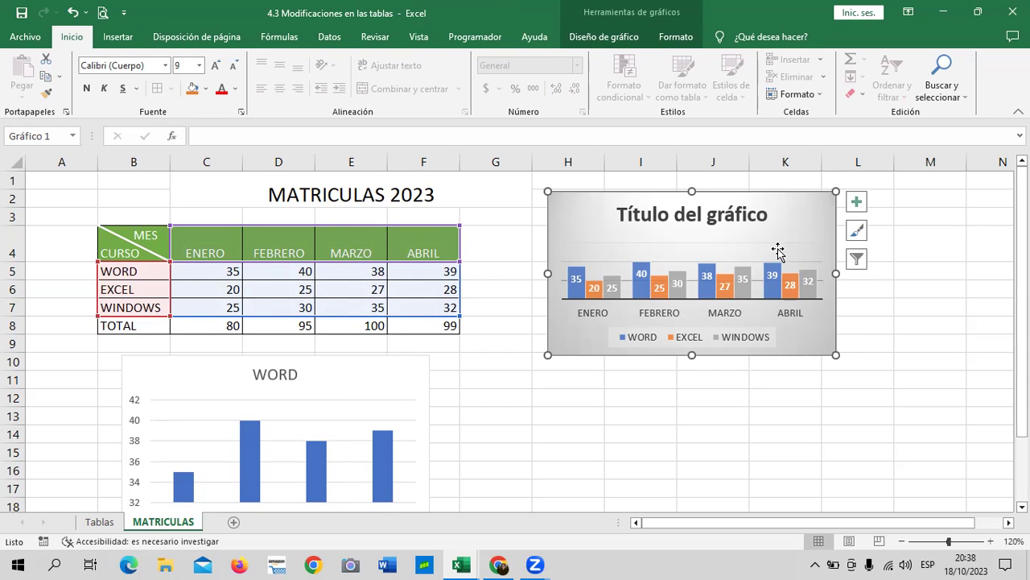
pyautogui.click(719, 210)
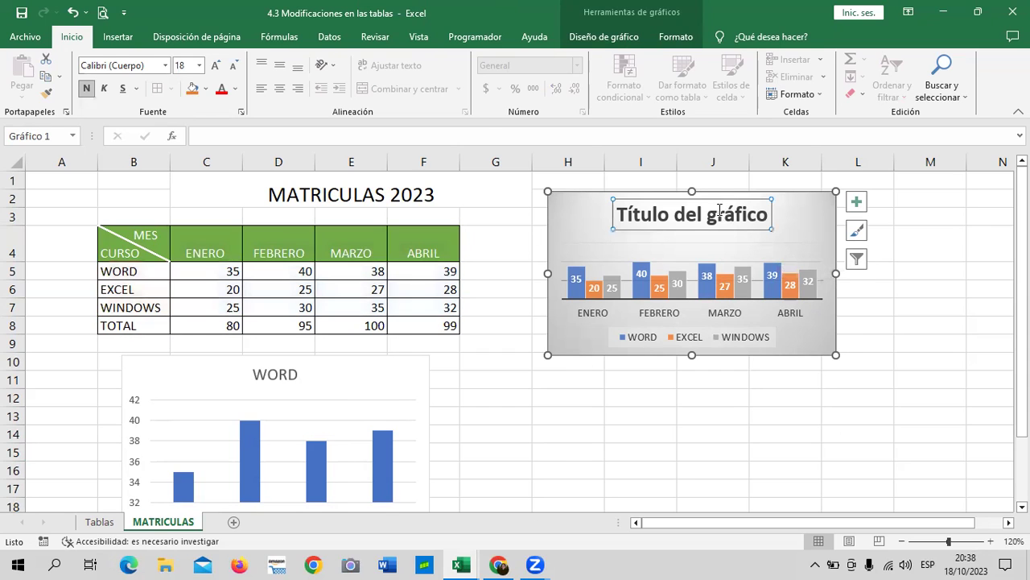
pyautogui.click(771, 221)
pyautogui.press('BackSpace')
pyautogui.press('BackSpace')
pyautogui.press('BackSpace')
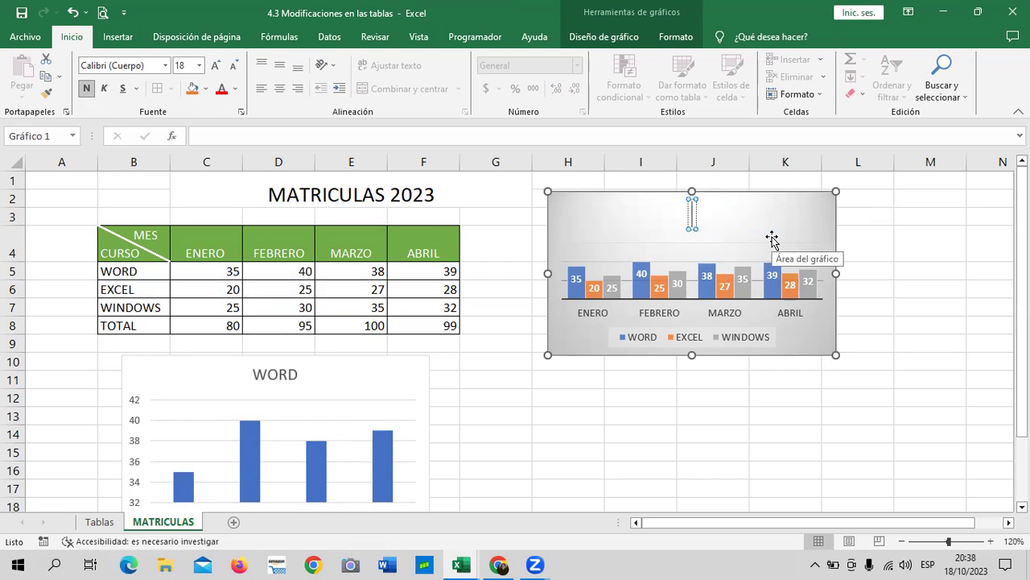
pyautogui.write('MATRICULAS 2023')
pyautogui.press('Return')
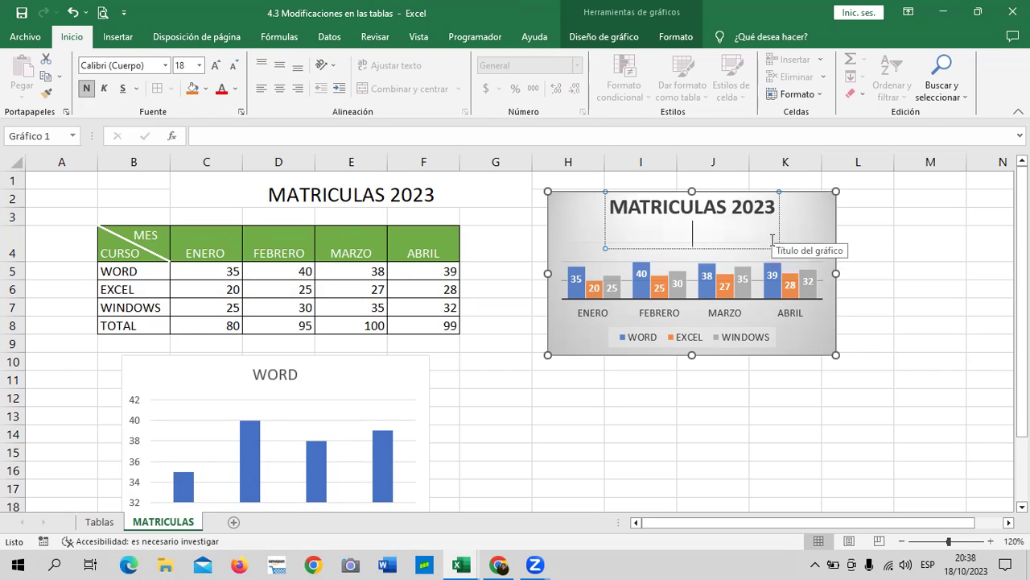
pyautogui.press('BackSpace')
pyautogui.click(910, 234)
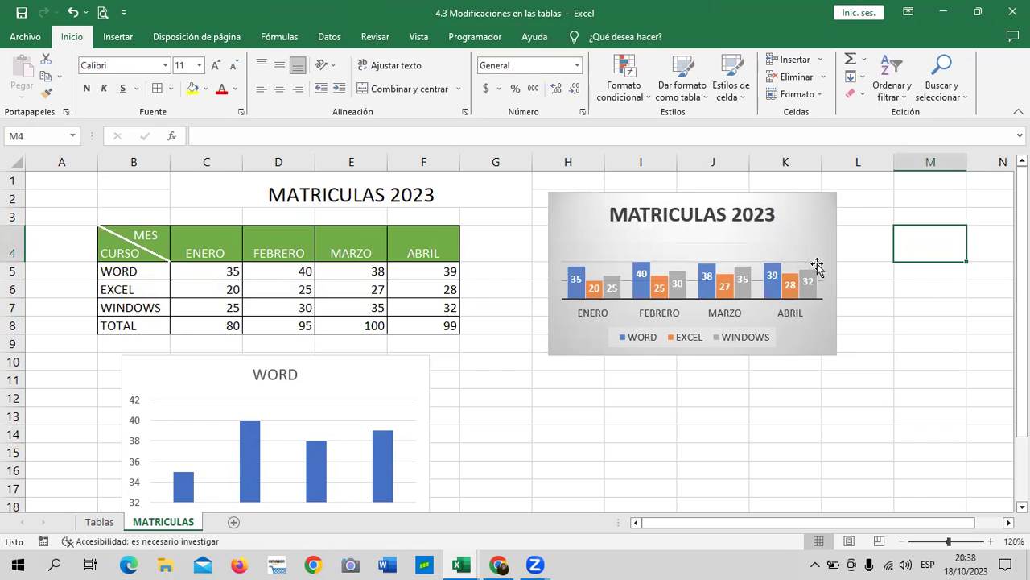
pyautogui.click(818, 262)
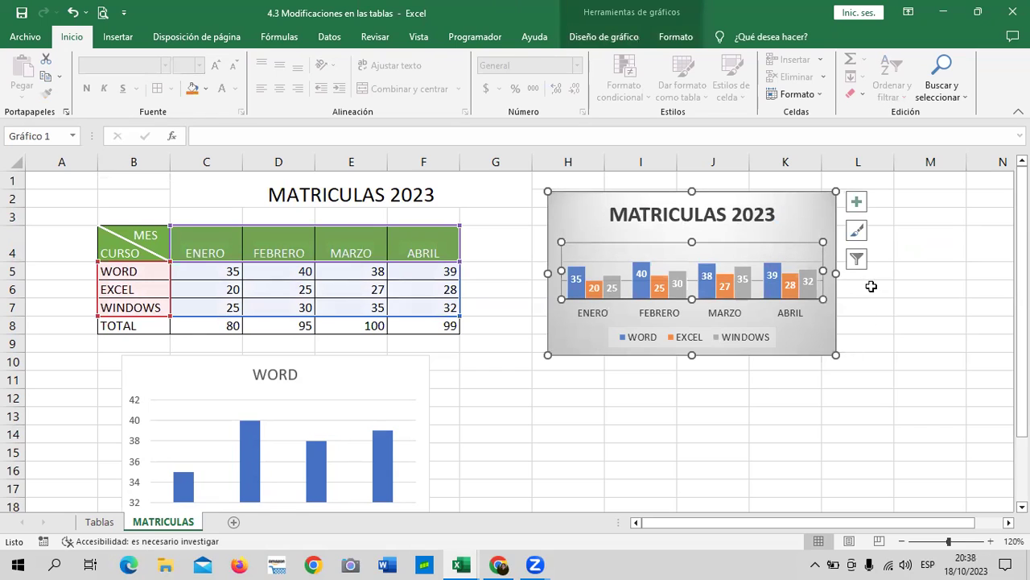
# Filter the chart to plot only WINDOWS (25, 30, 35, 32), excluding WORD and EXCEL
pyautogui.click(856, 260)
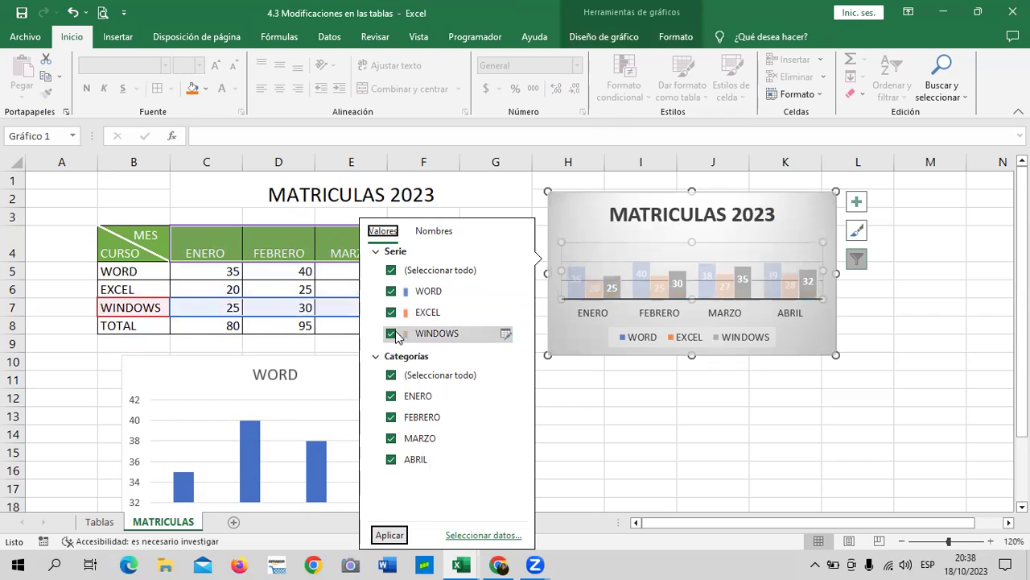
pyautogui.click(392, 292)
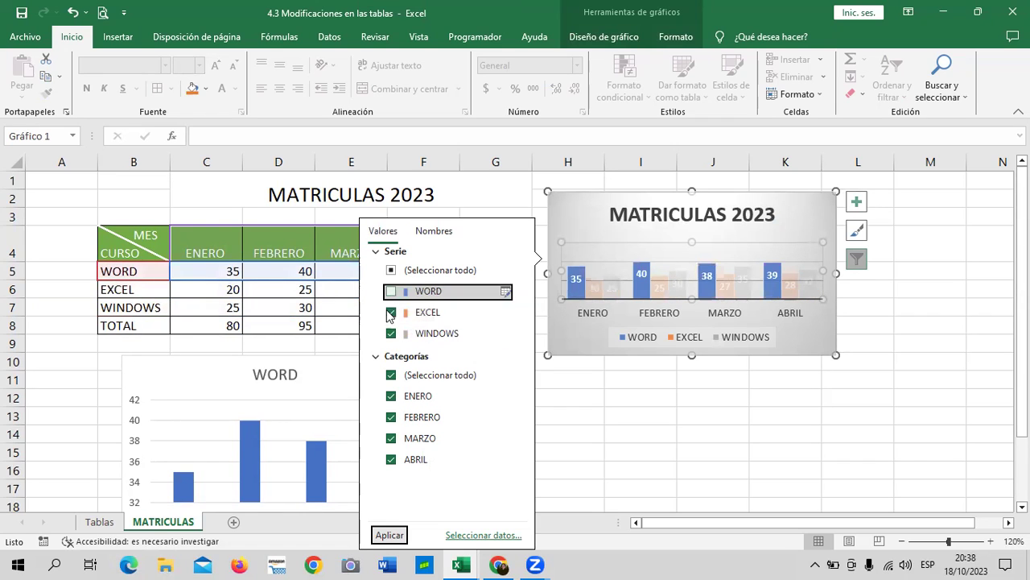
pyautogui.click(392, 334)
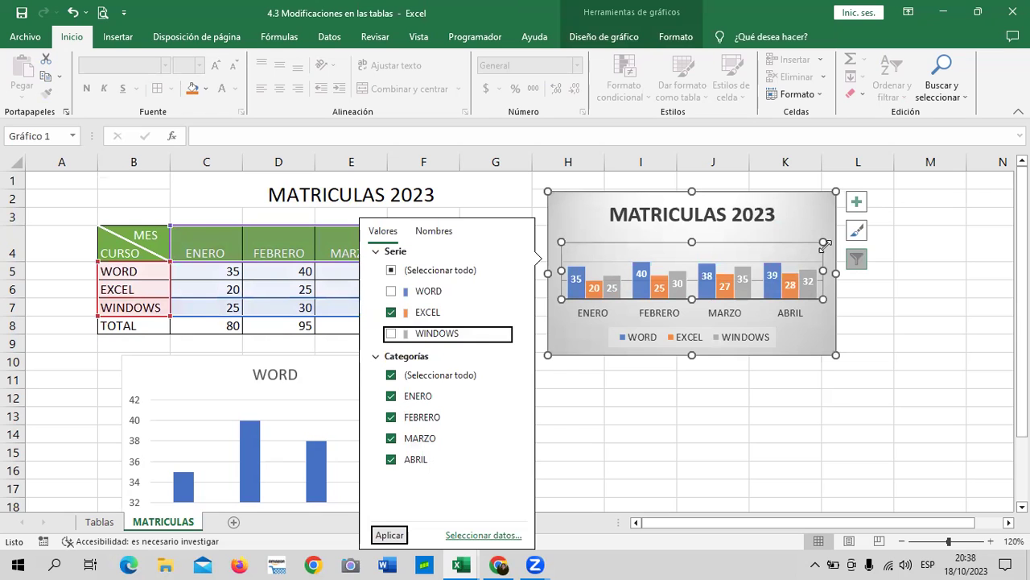
pyautogui.click(391, 333)
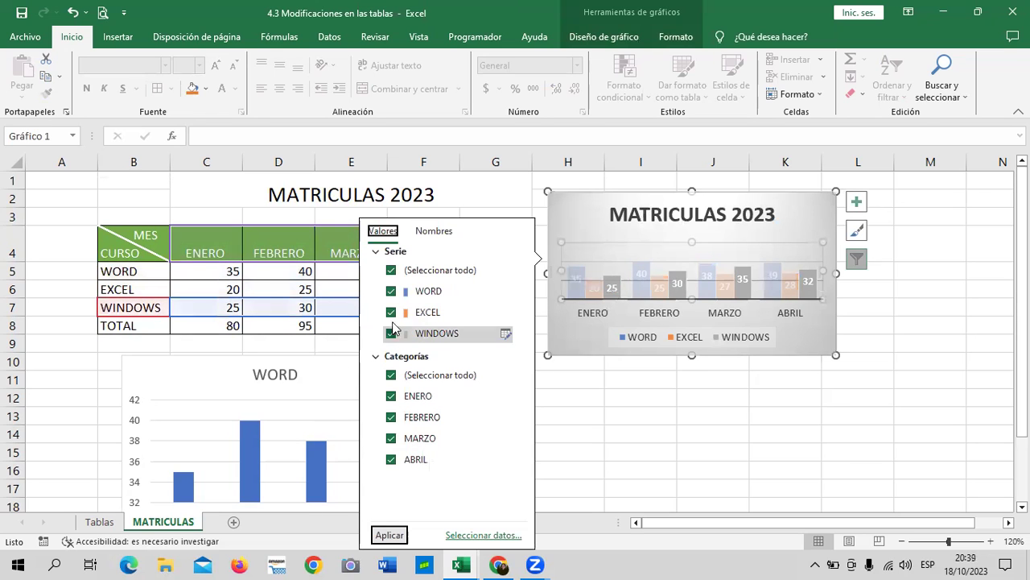
pyautogui.click(391, 290)
pyautogui.click(391, 291)
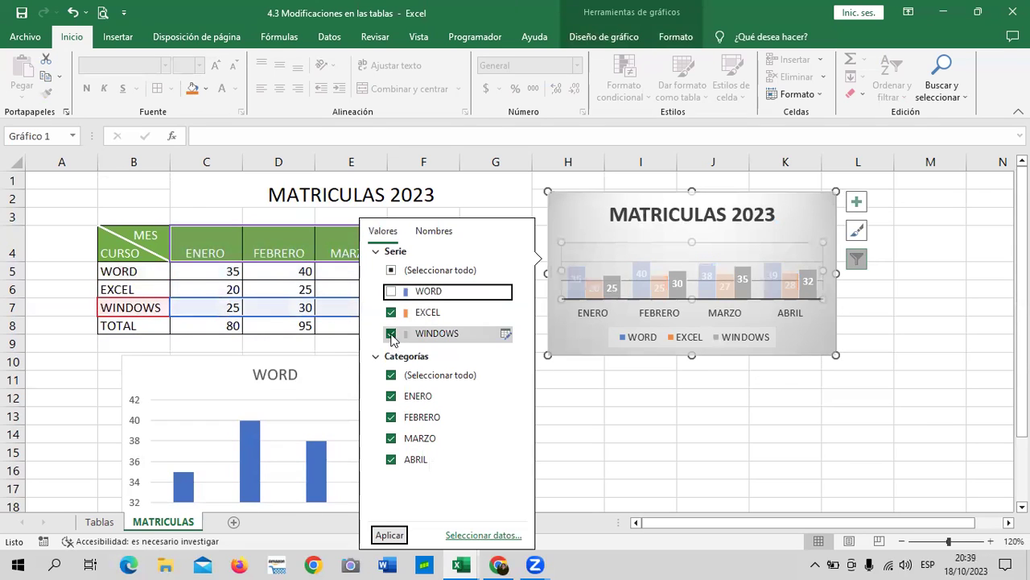
pyautogui.click(392, 312)
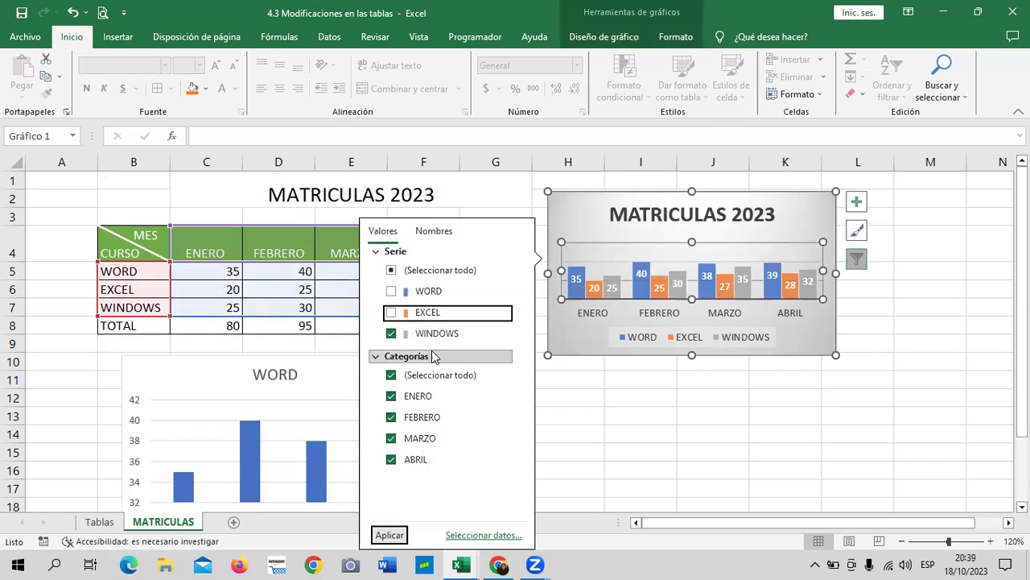
pyautogui.click(400, 536)
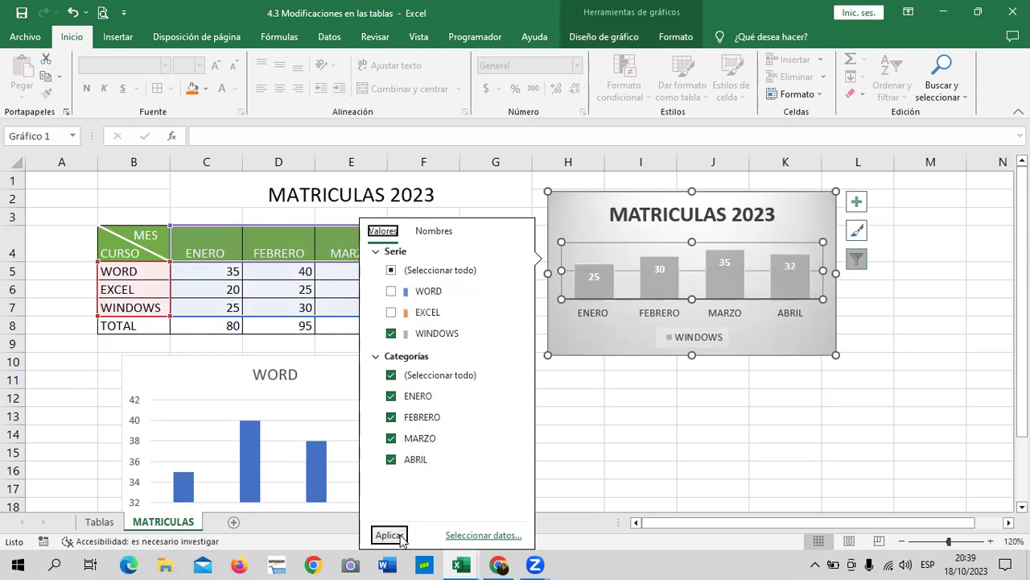
pyautogui.click(616, 461)
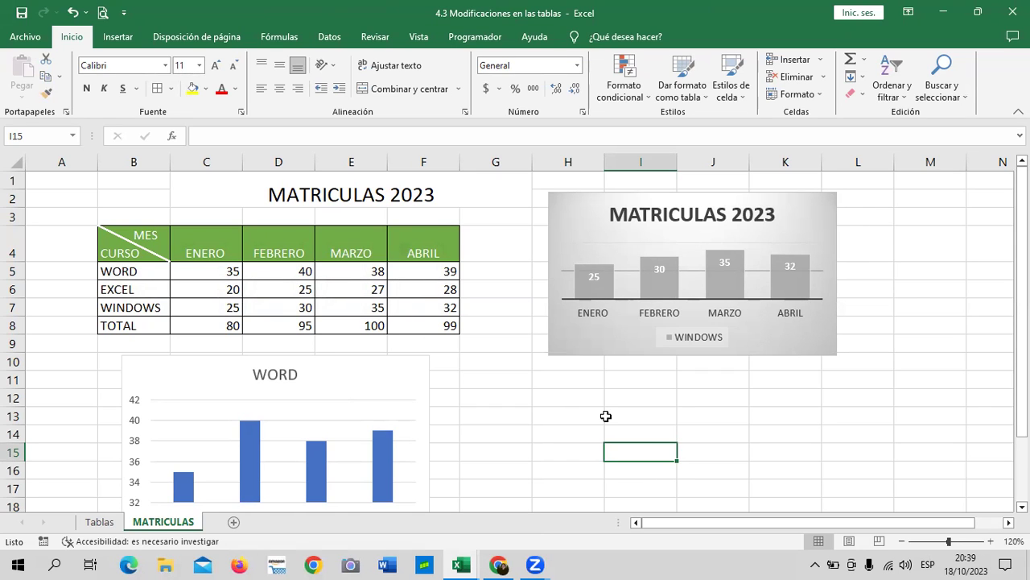
# Look over the WORD chart below, then reselect the MATRICULAS 2023 chart
pyautogui.click(803, 224)
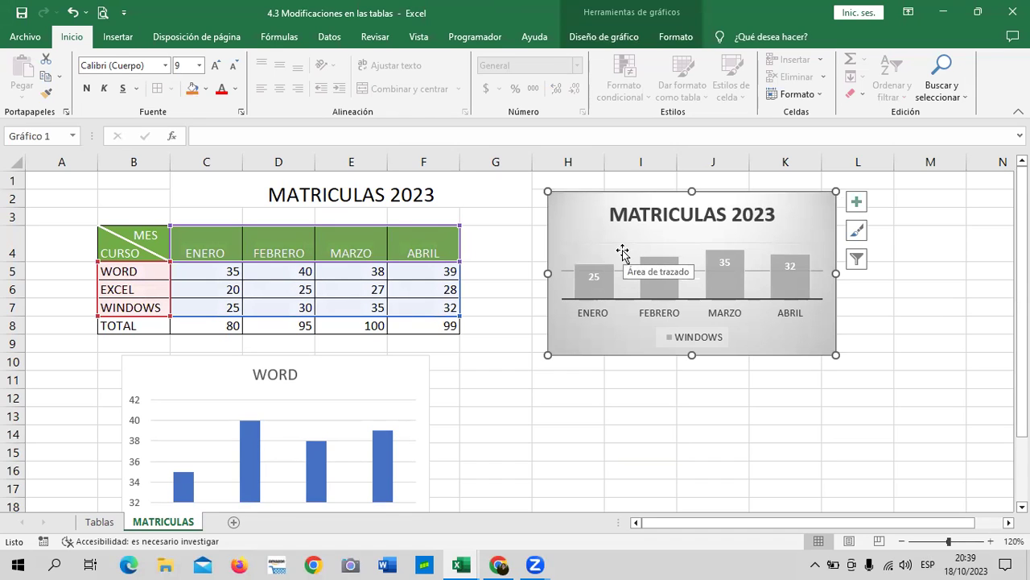
pyautogui.scroll(-1, 433, 374)
pyautogui.scroll(-1, 433, 373)
pyautogui.scroll(1, 433, 373)
pyautogui.click(382, 326)
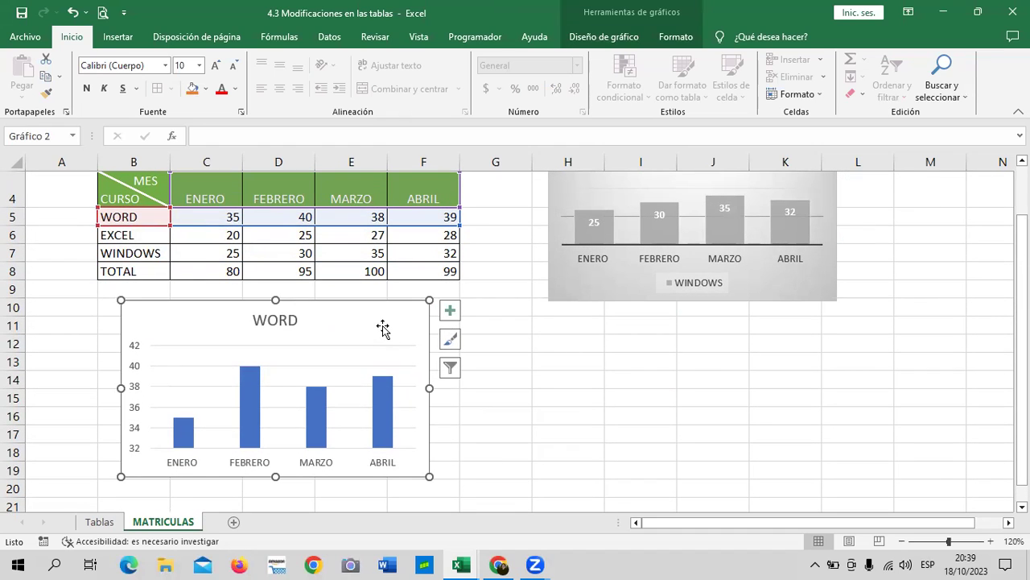
pyautogui.scroll(1, 612, 334)
pyautogui.click(810, 211)
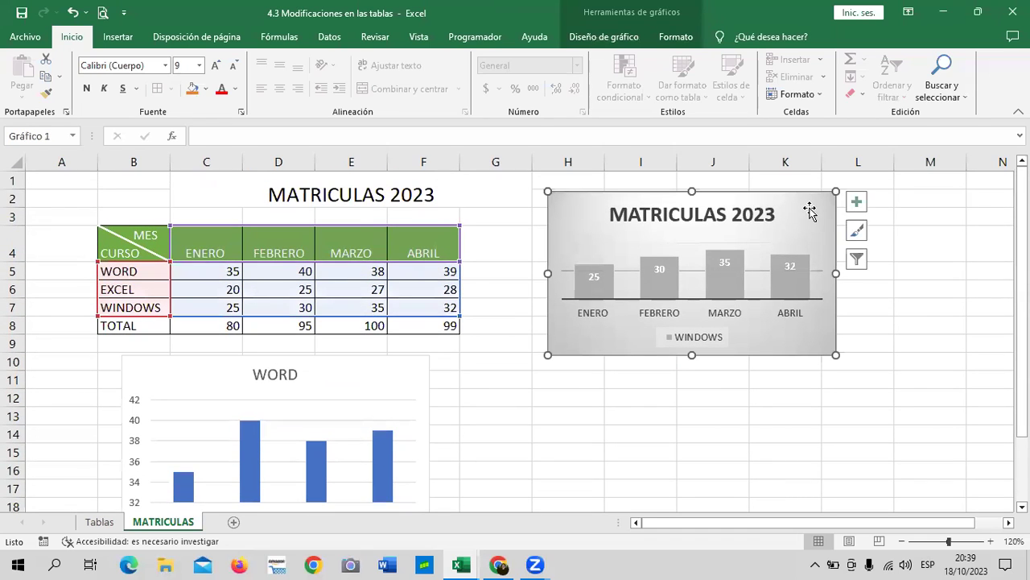
# Restore all three series in the chart filter so WORD, EXCEL and WINDOWS plot across ENERO–ABRIL
pyautogui.click(856, 259)
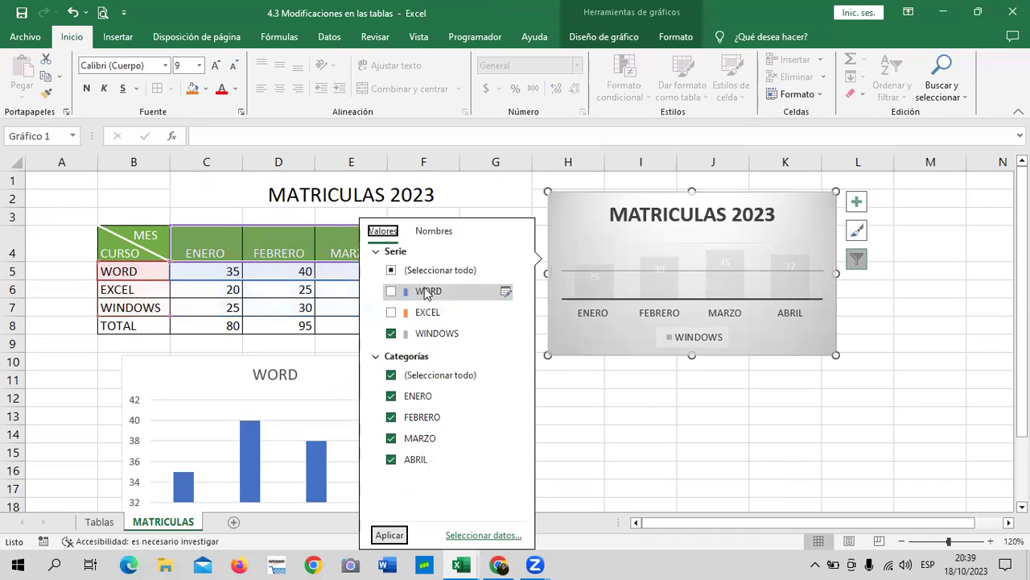
pyautogui.click(393, 272)
pyautogui.click(391, 270)
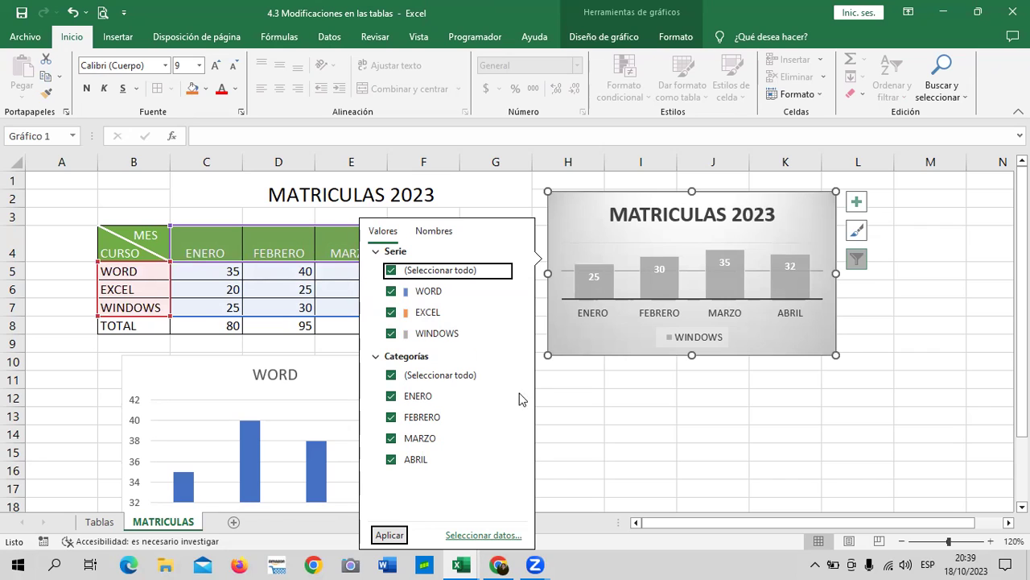
pyautogui.click(394, 536)
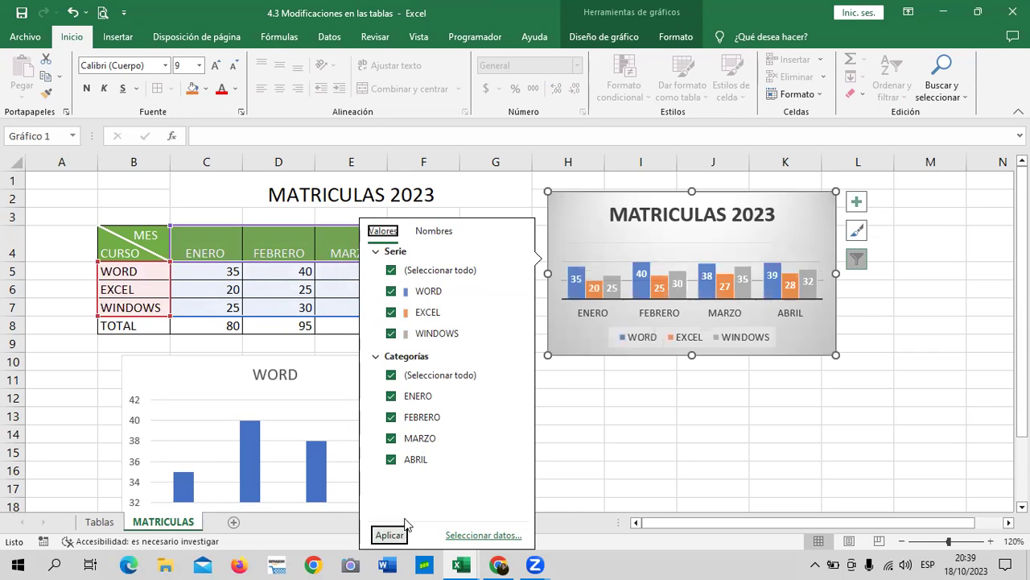
pyautogui.click(400, 536)
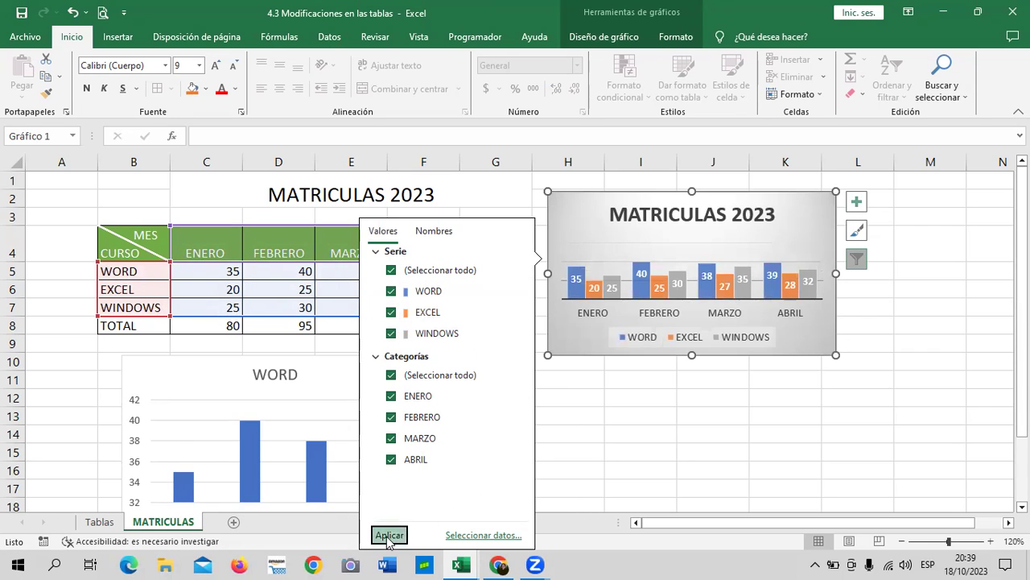
pyautogui.click(712, 452)
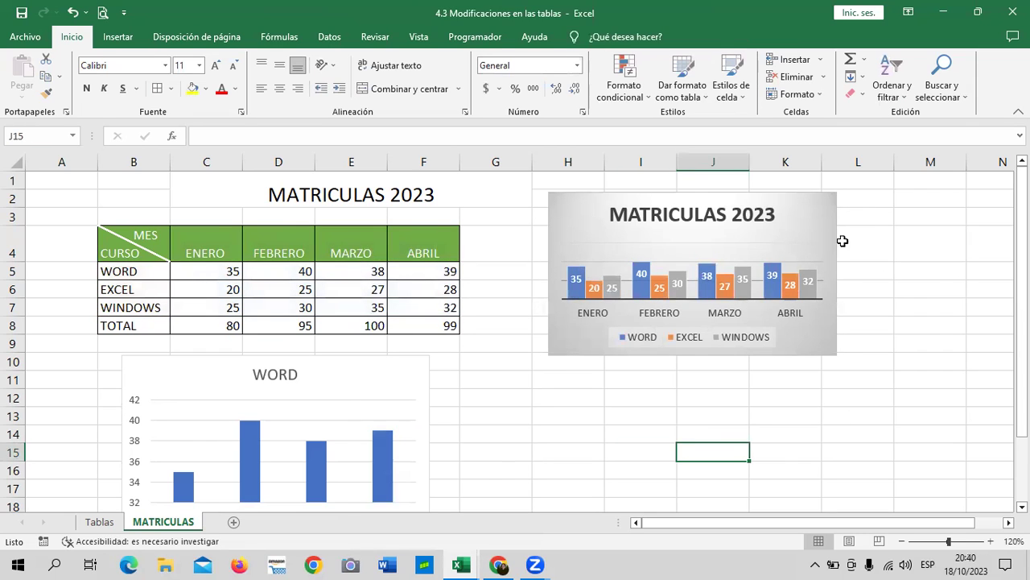
# Nudge the MATRICULAS 2023 chart slightly up and to the right
pyautogui.click(820, 224)
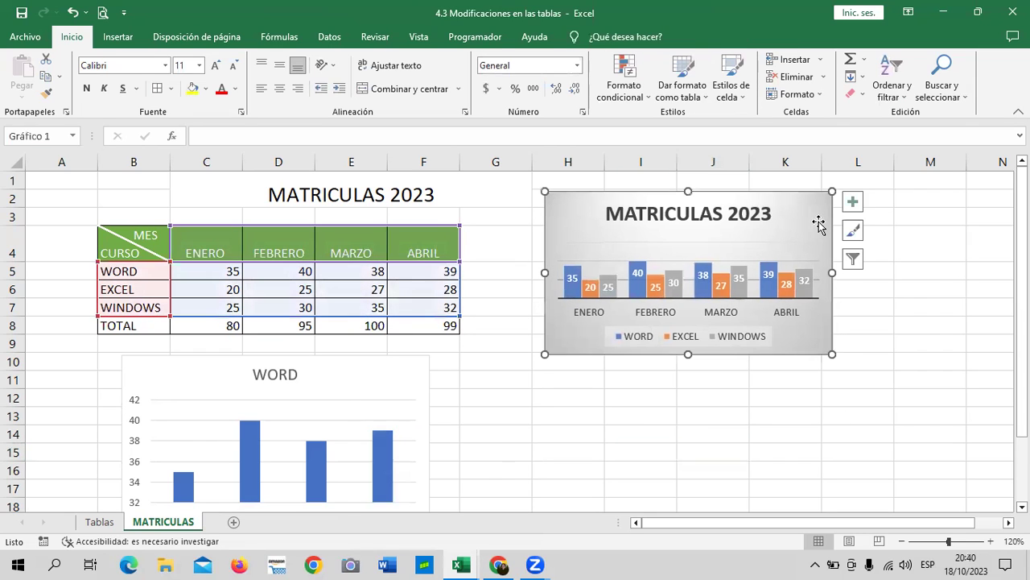
pyautogui.click(347, 379)
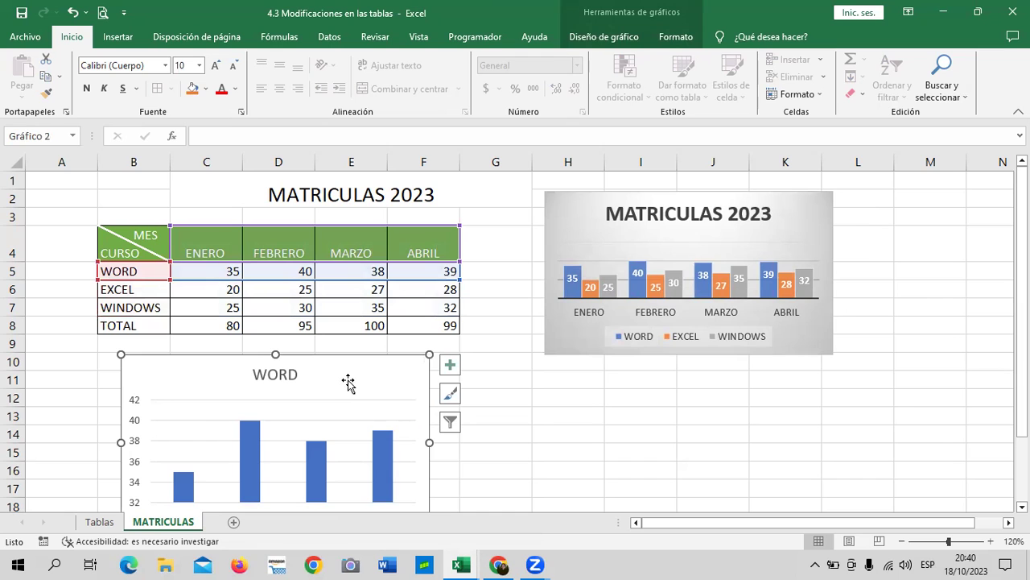
pyautogui.click(288, 370)
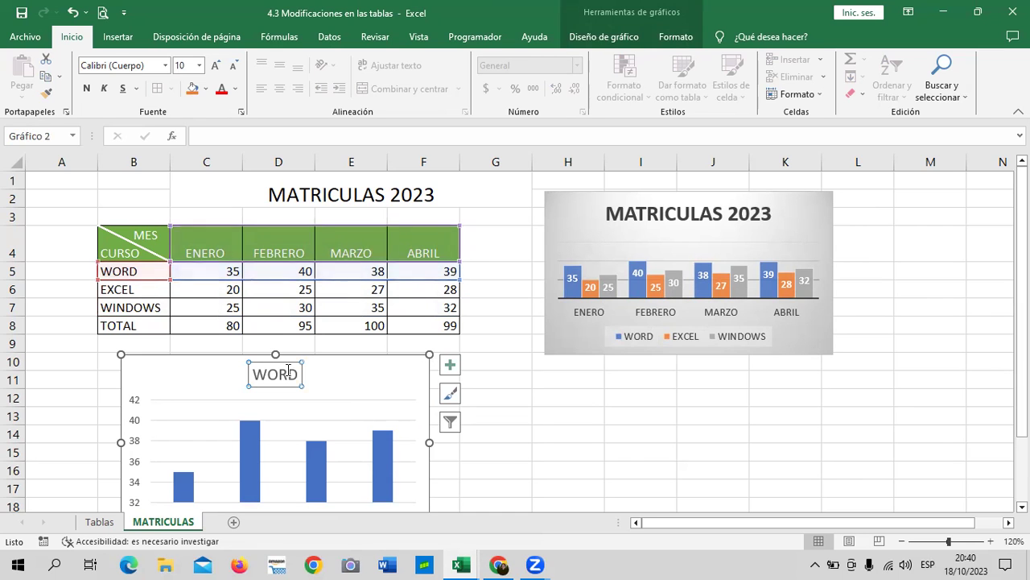
pyautogui.scroll(-2, 393, 422)
pyautogui.scroll(2, 394, 426)
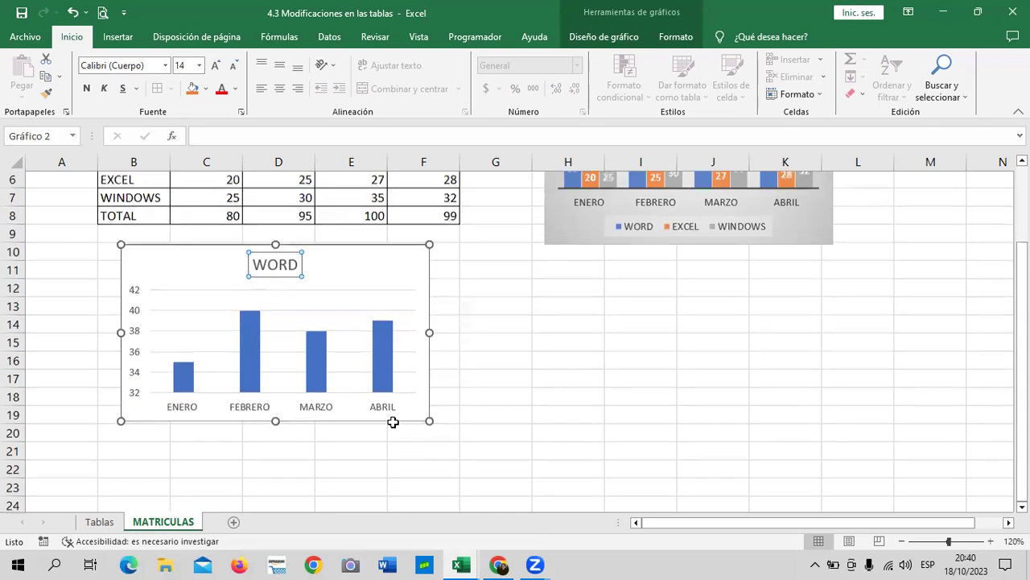
pyautogui.click(397, 379)
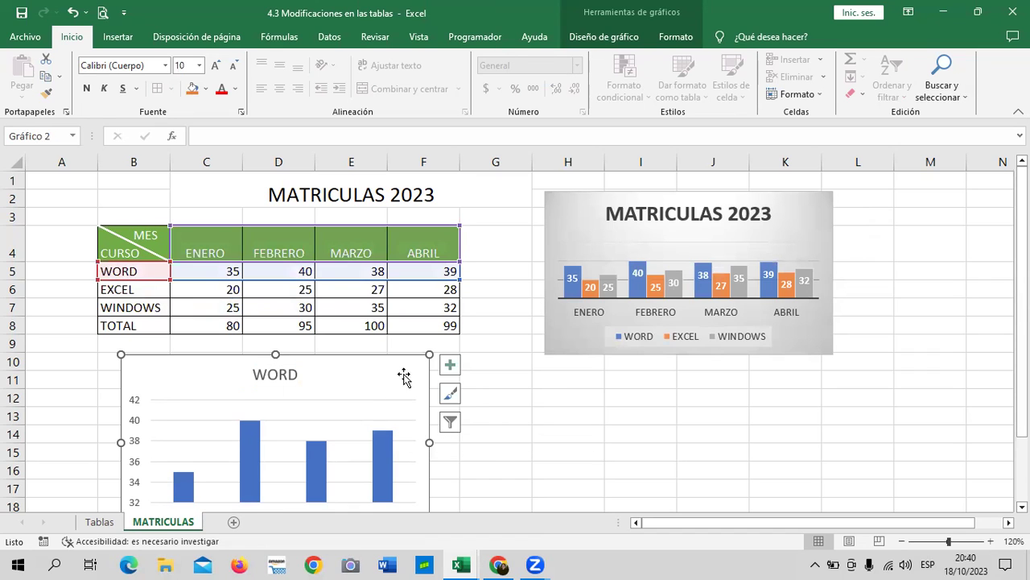
pyautogui.moveTo(802, 218); pyautogui.dragTo(837, 206)
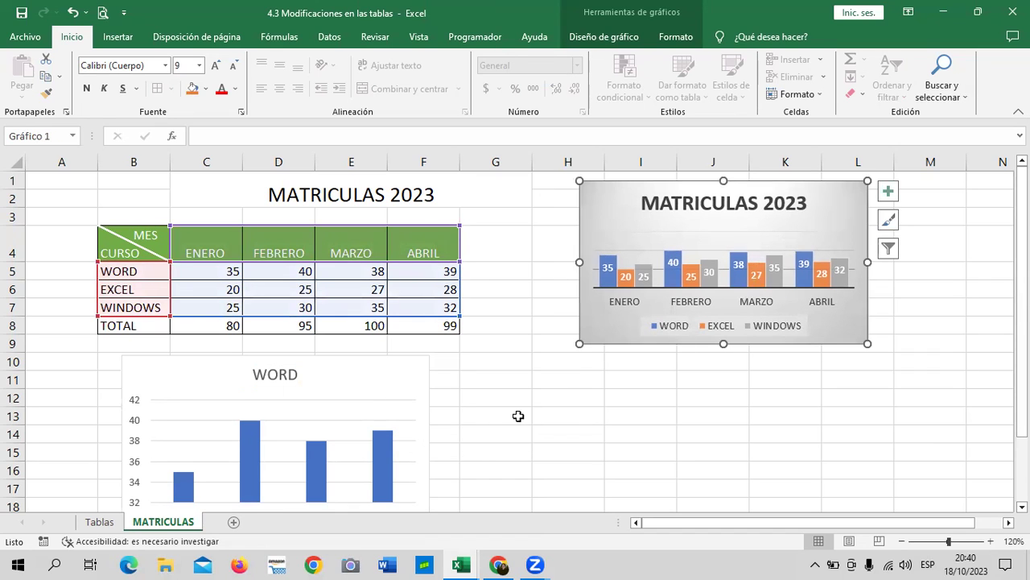
# In the WORD chart's filter options, hide and then restore the WORD series
pyautogui.click(396, 387)
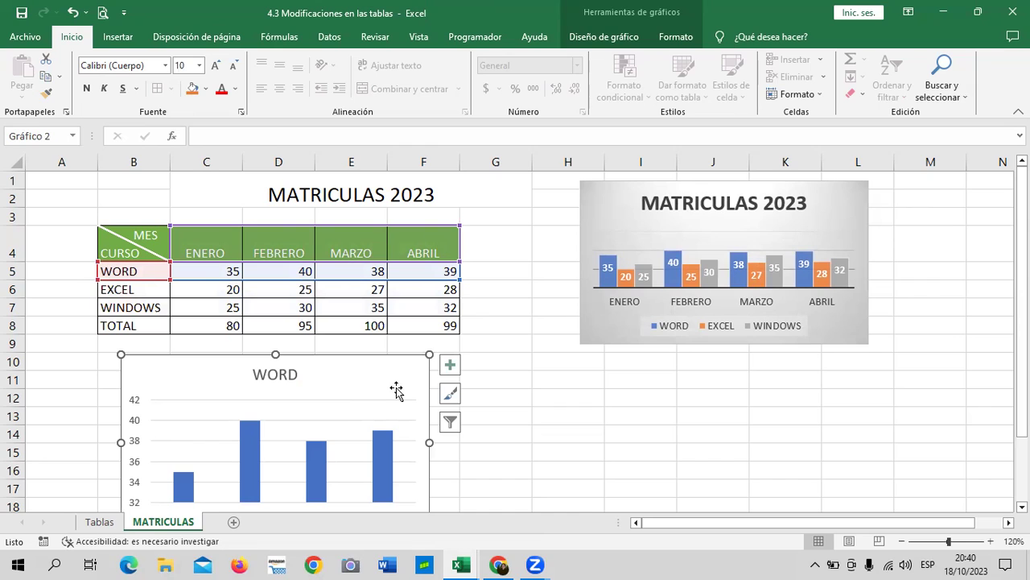
pyautogui.click(450, 365)
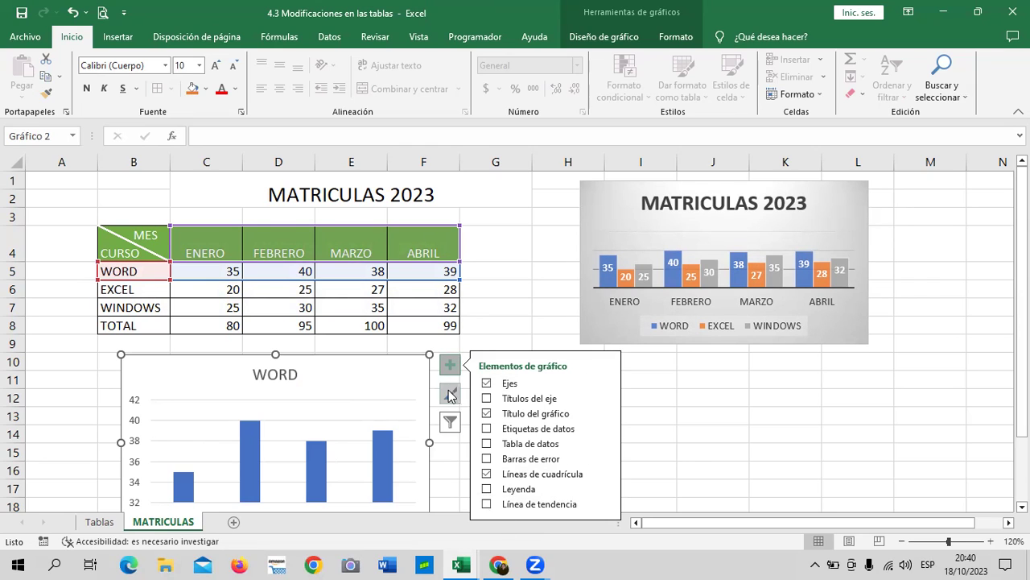
pyautogui.click(451, 424)
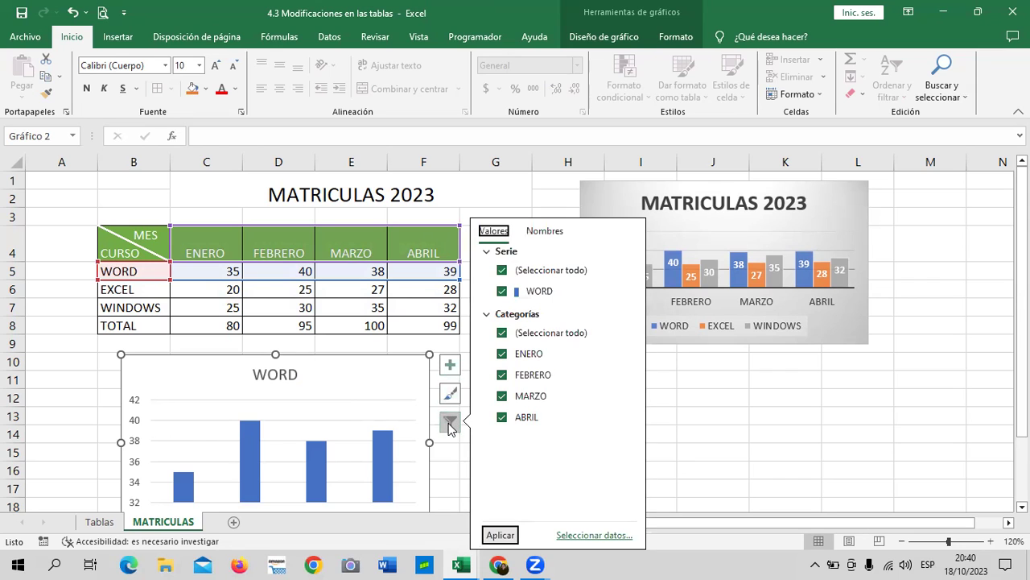
pyautogui.click(549, 293)
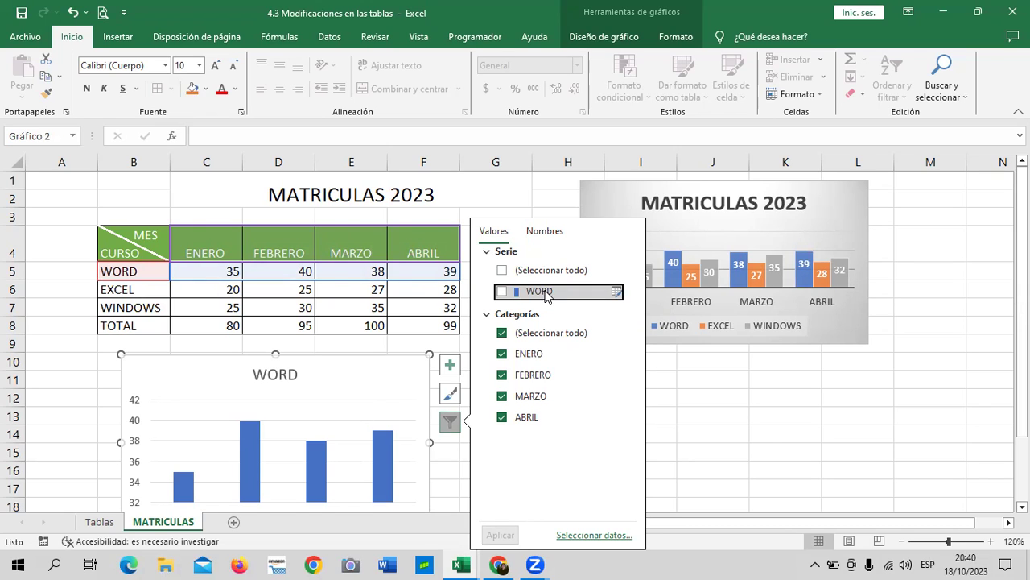
pyautogui.click(501, 292)
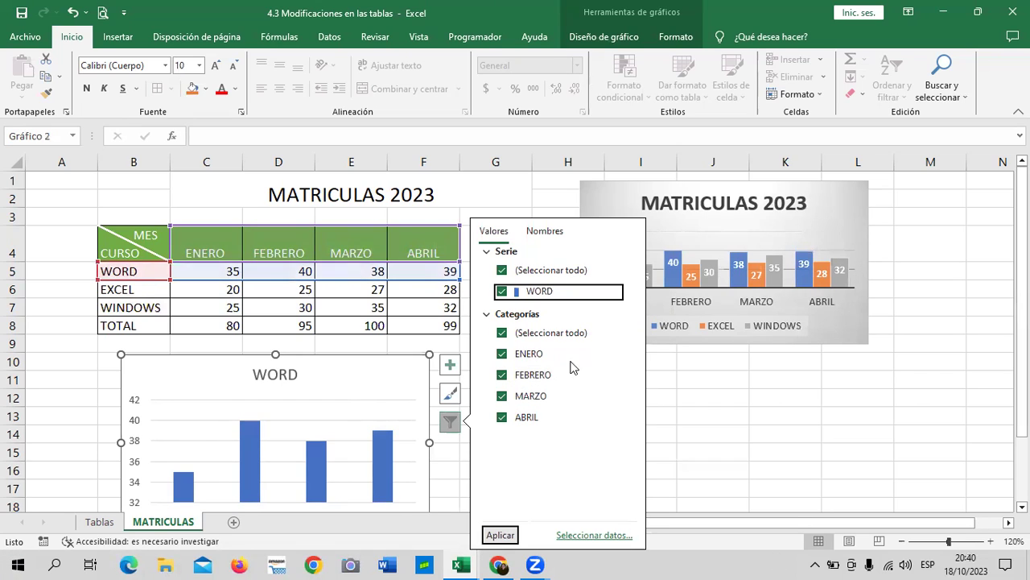
# Close the filter and try the blue hatched chart style on the WORD chart
pyautogui.click(704, 402)
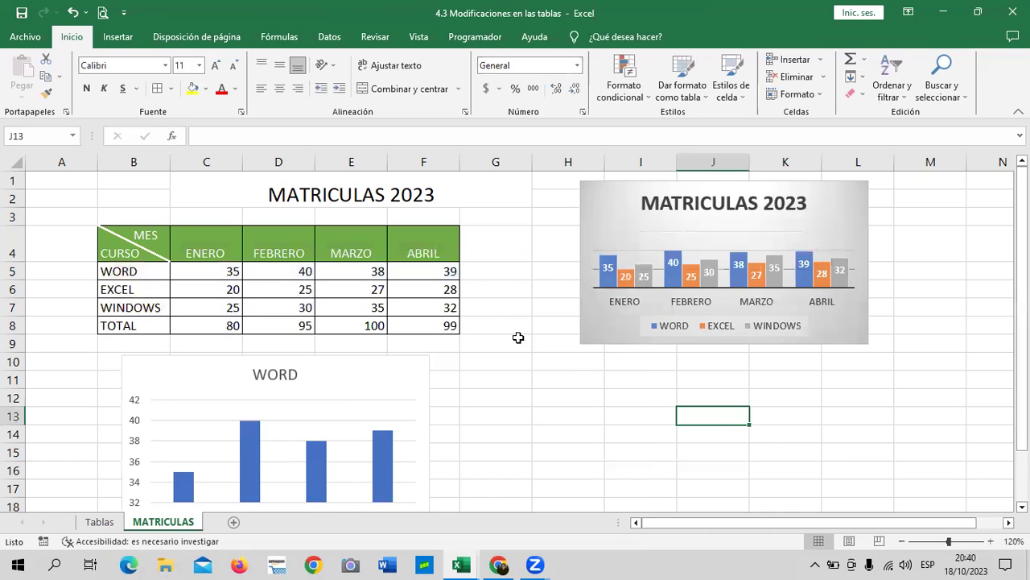
pyautogui.click(403, 405)
pyautogui.click(456, 397)
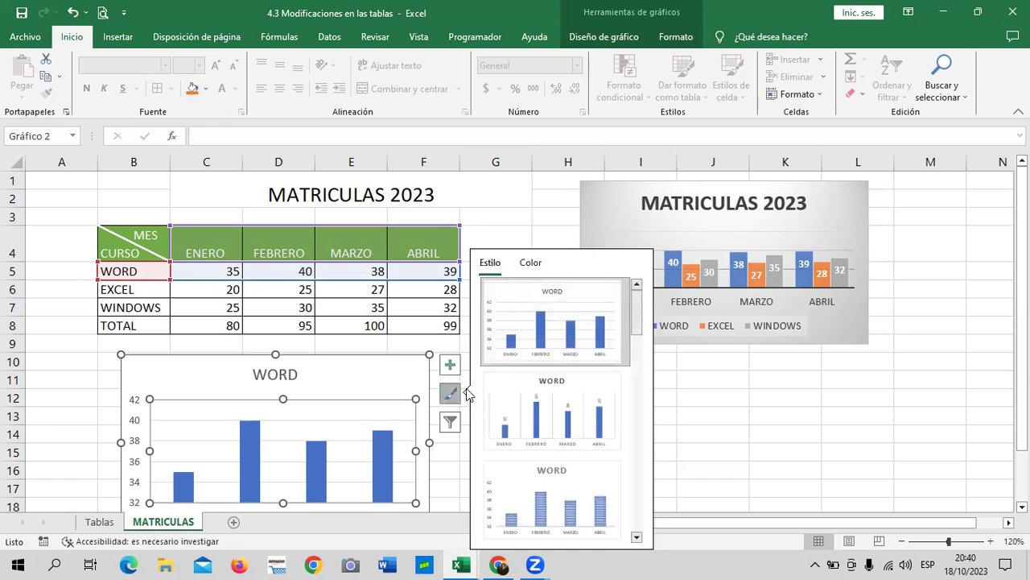
pyautogui.scroll(-1, 642, 333)
pyautogui.scroll(-1, 640, 329)
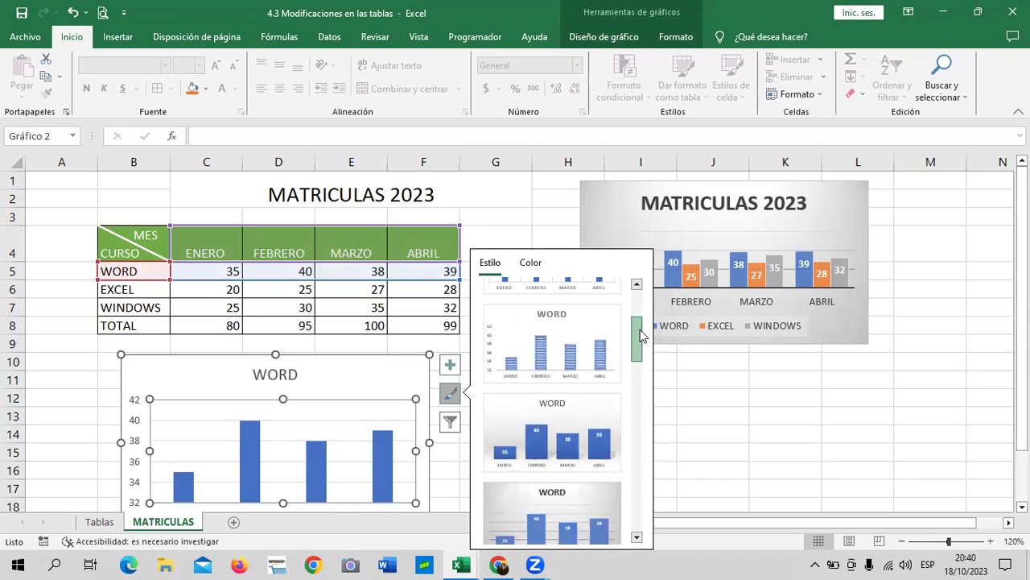
pyautogui.scroll(-1, 640, 329)
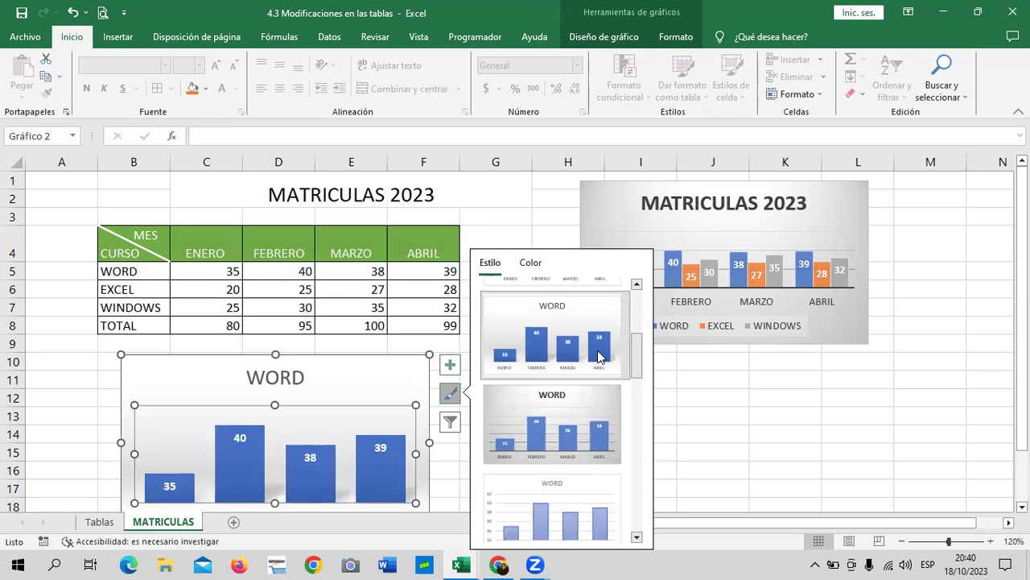
pyautogui.scroll(-1, 638, 352)
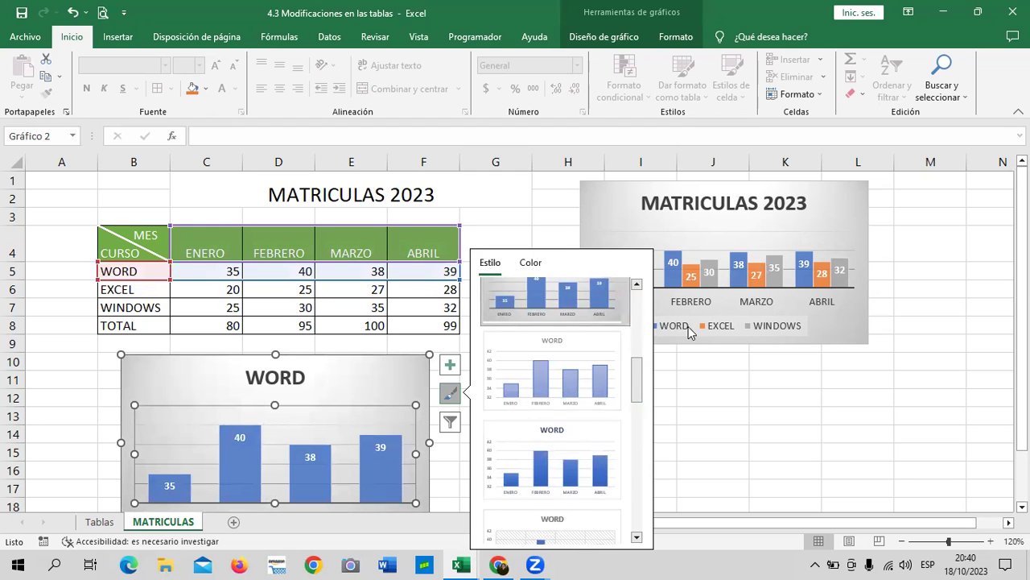
pyautogui.moveTo(643, 378); pyautogui.dragTo(643, 416)
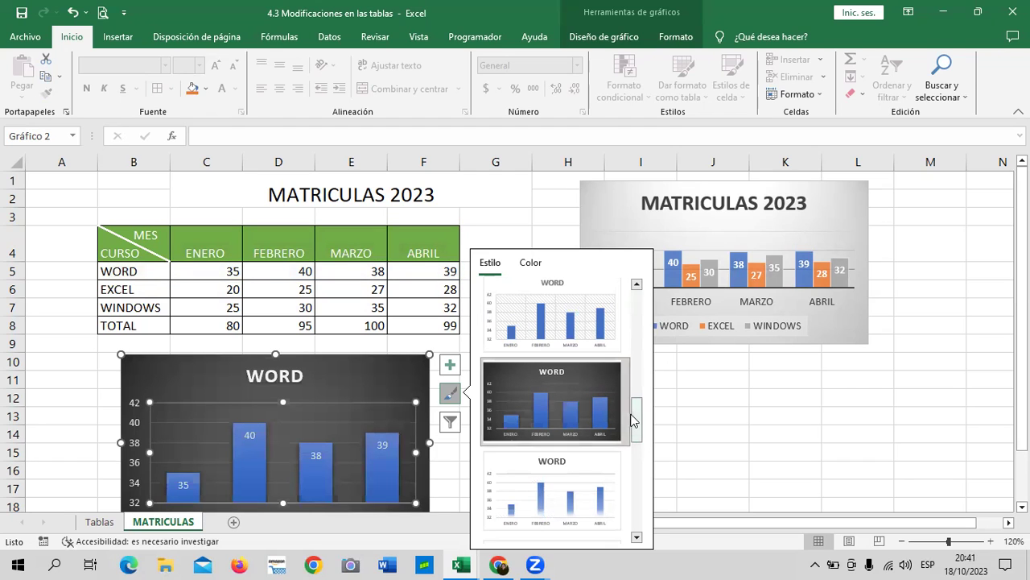
pyautogui.moveTo(637, 416); pyautogui.dragTo(642, 491)
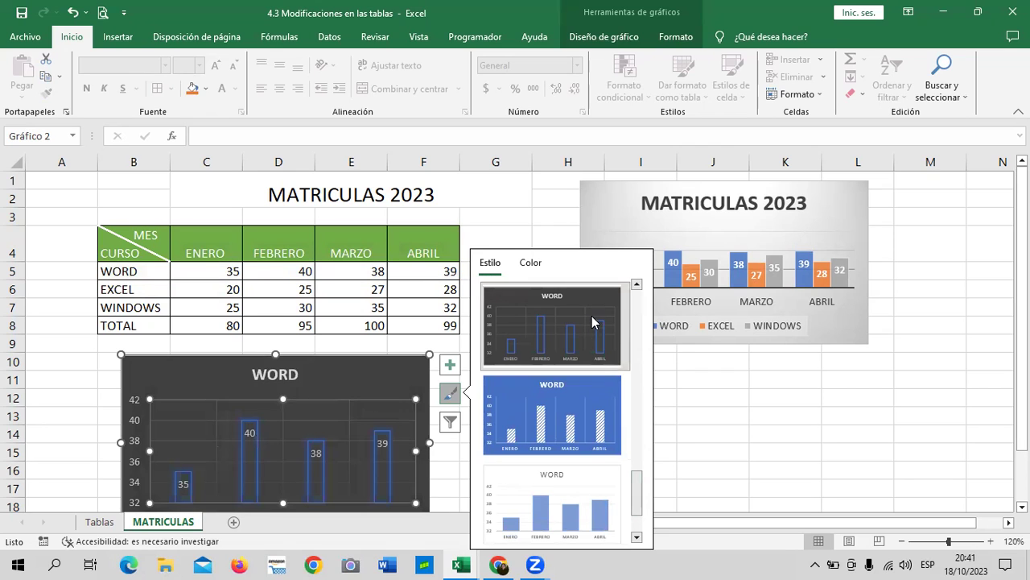
pyautogui.click(594, 387)
# Apply the dark chart style with value labels to the WORD chart
pyautogui.moveTo(635, 487); pyautogui.dragTo(636, 432)
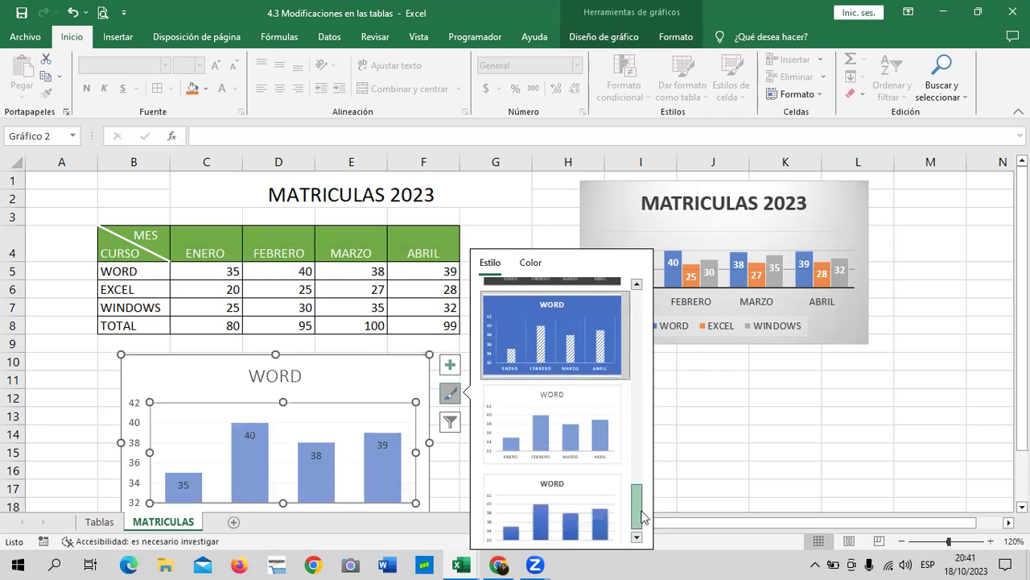
pyautogui.click(587, 344)
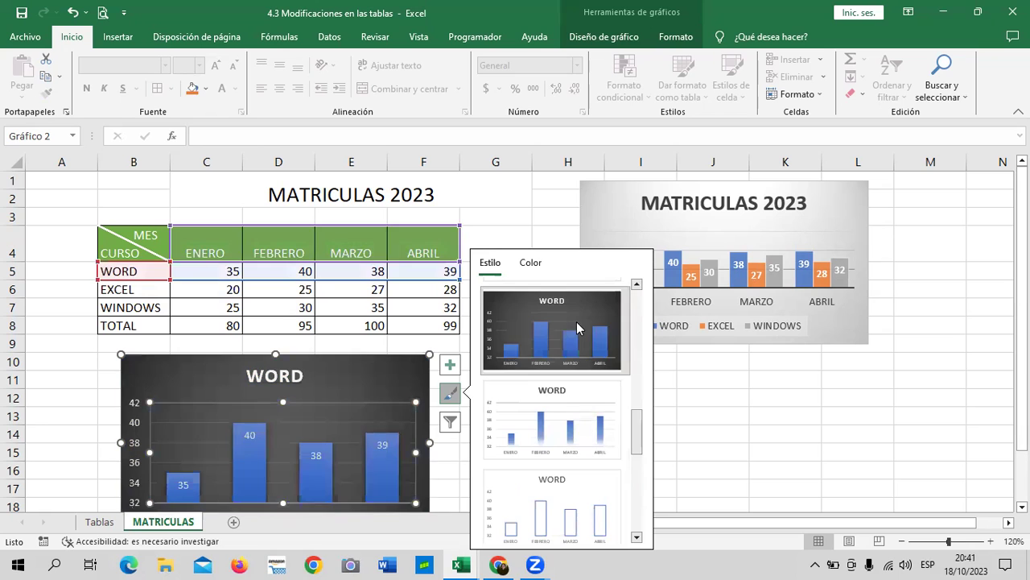
pyautogui.click(724, 419)
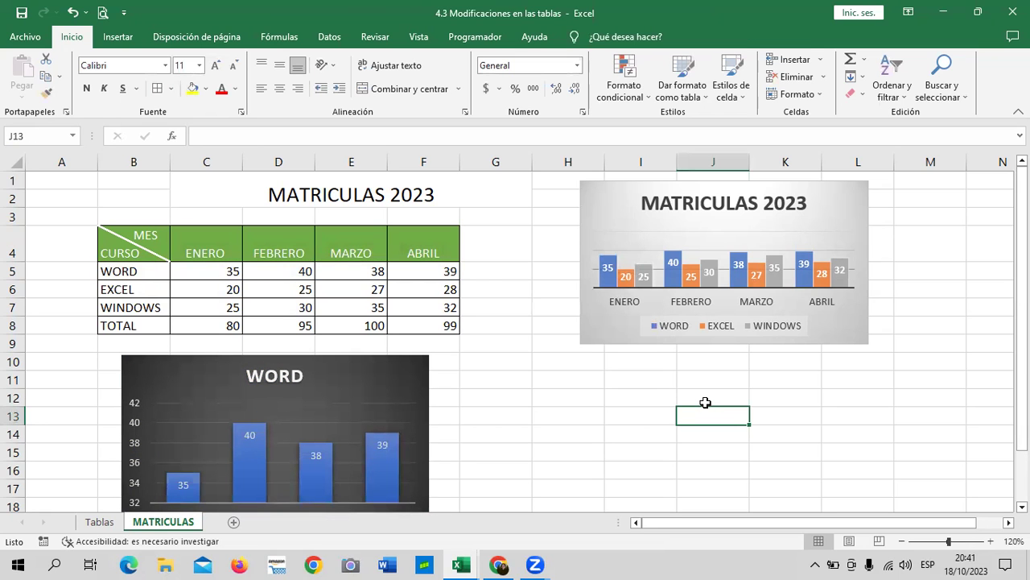
pyautogui.scroll(-1, 398, 420)
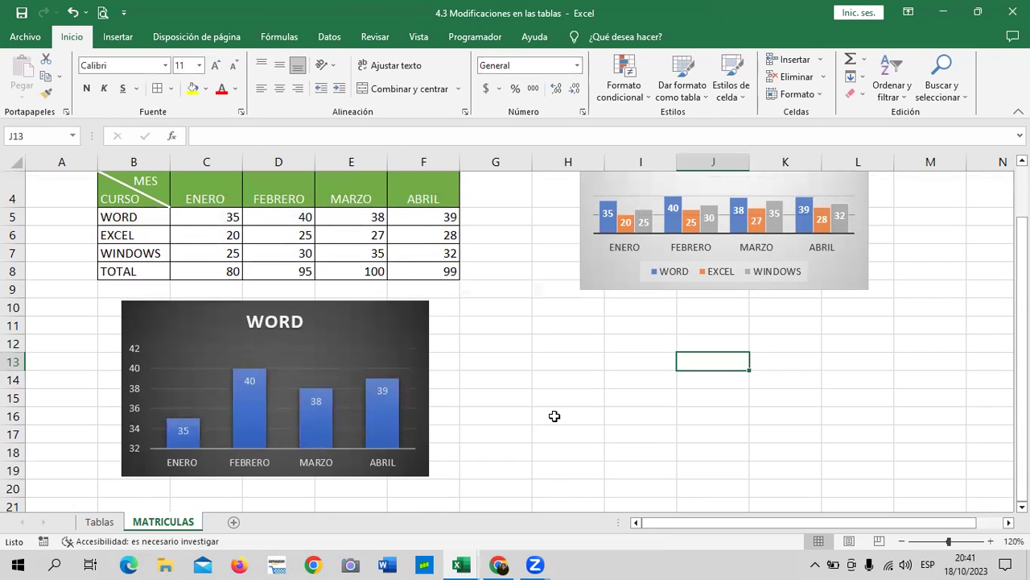
pyautogui.scroll(1, 554, 415)
pyautogui.scroll(-1, 554, 416)
# Apply the 'Relleno coloreado - Negro, Oscuro 1' shape style to the MATRICULAS 2023 chart
pyautogui.click(406, 327)
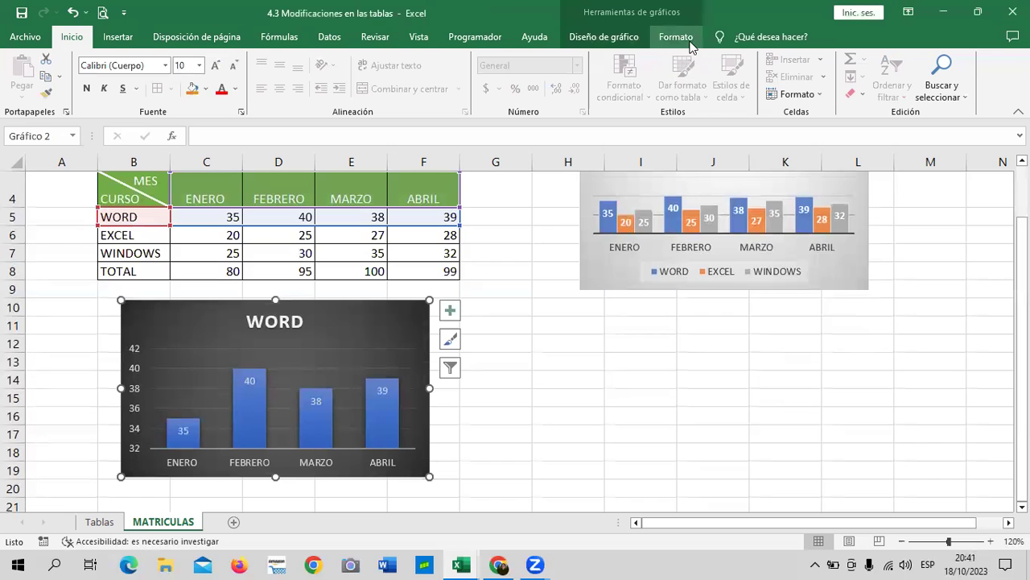
pyautogui.click(683, 39)
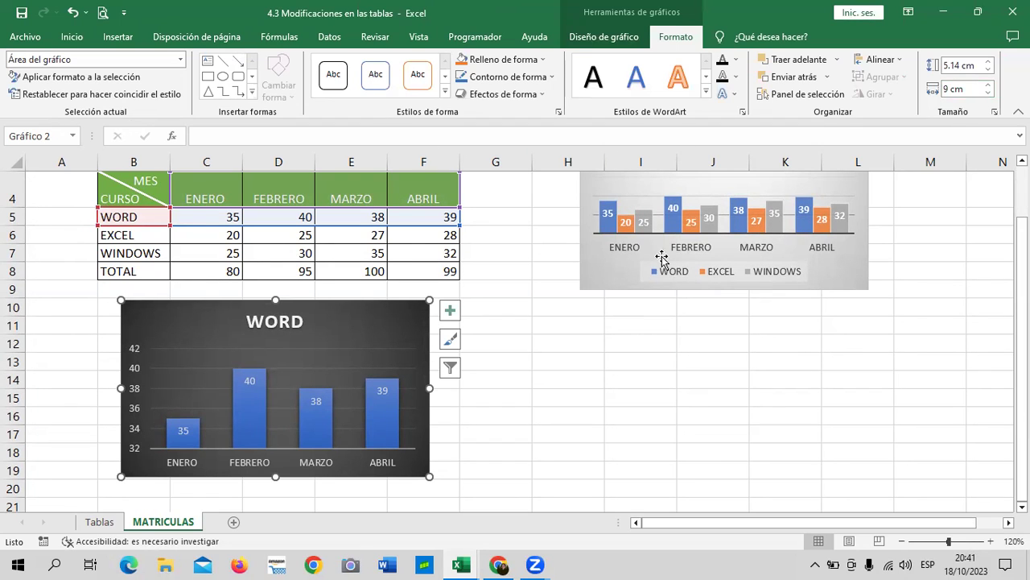
pyautogui.click(602, 271)
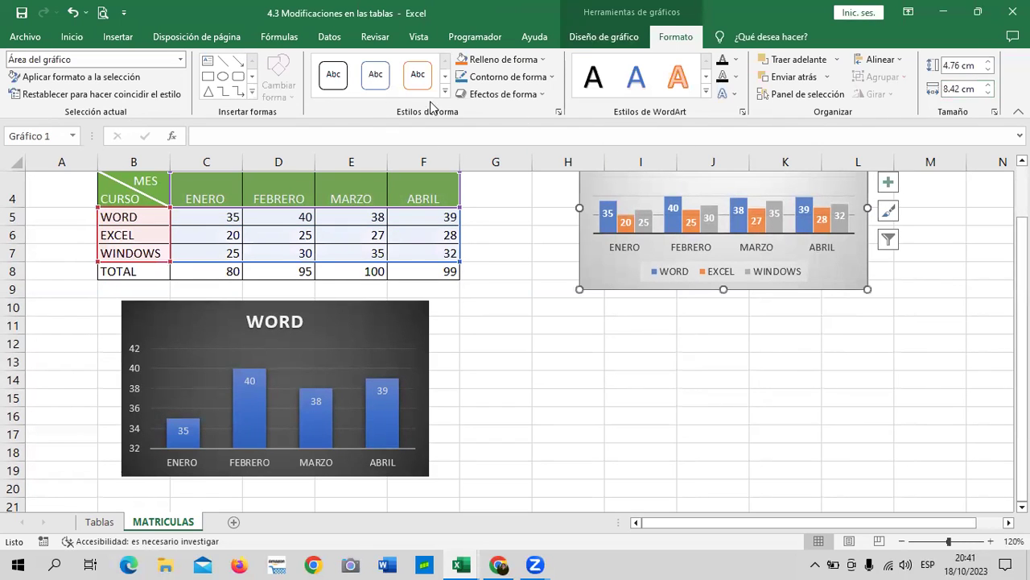
pyautogui.scroll(3, 869, 269)
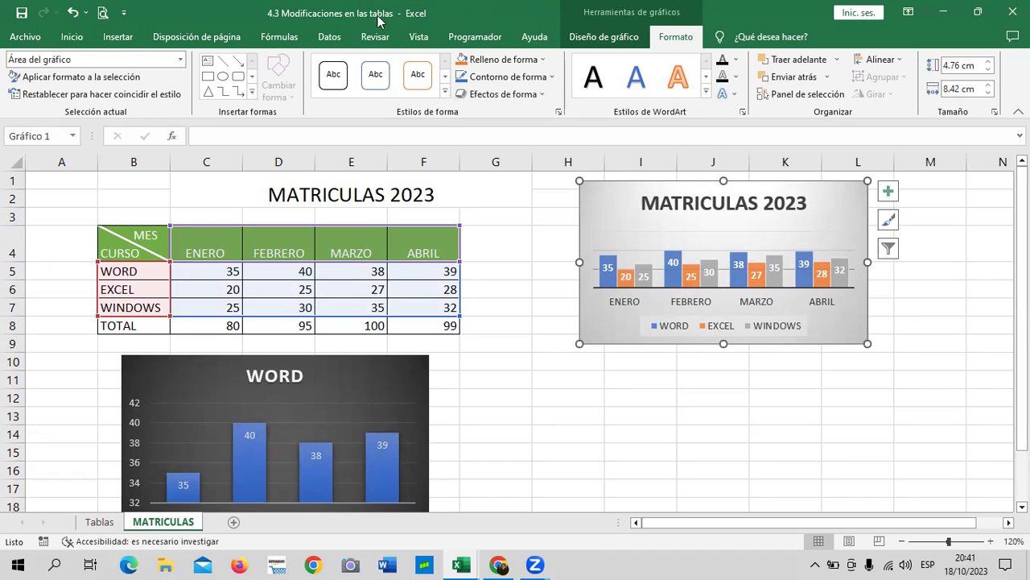
pyautogui.click(445, 92)
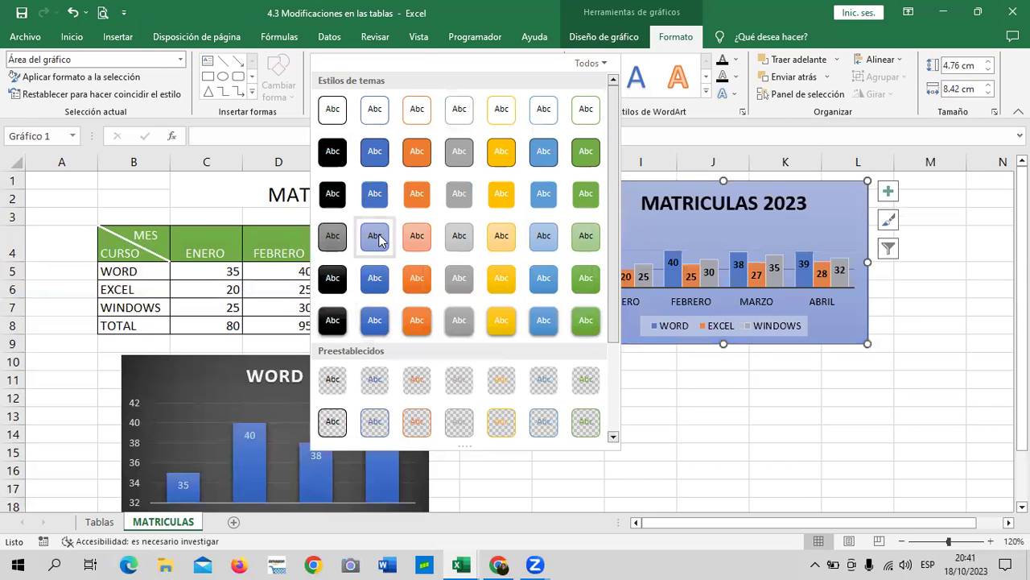
pyautogui.click(334, 157)
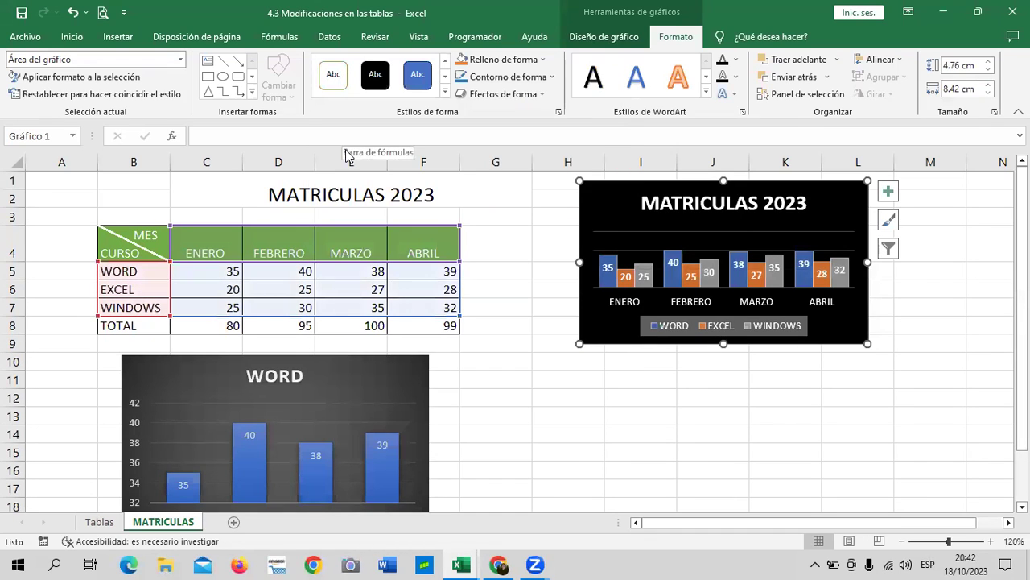
# Try a picture fill for the chart, closing Insert Pictures without adding an image
pyautogui.click(537, 59)
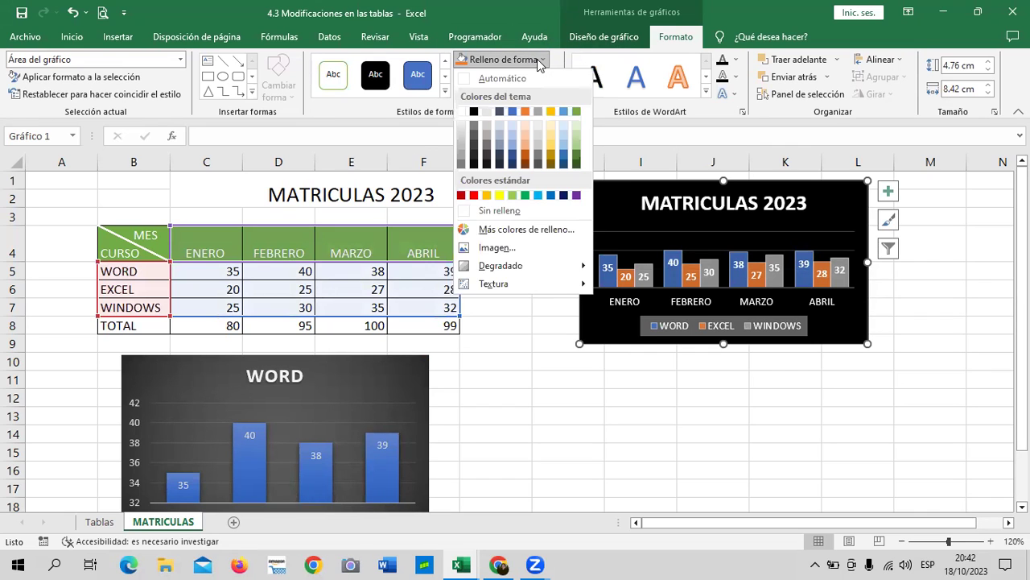
pyautogui.click(505, 250)
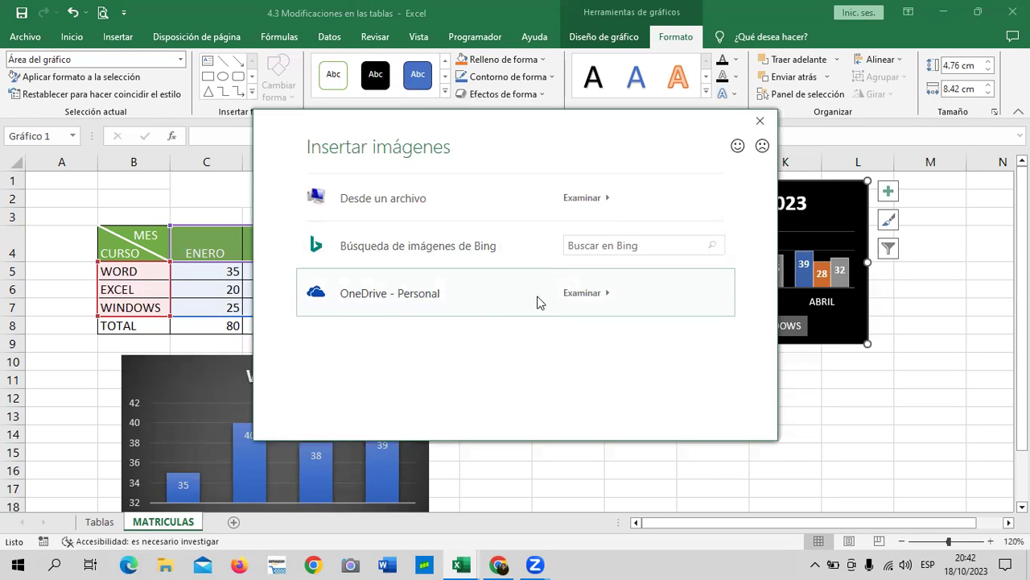
pyautogui.click(760, 122)
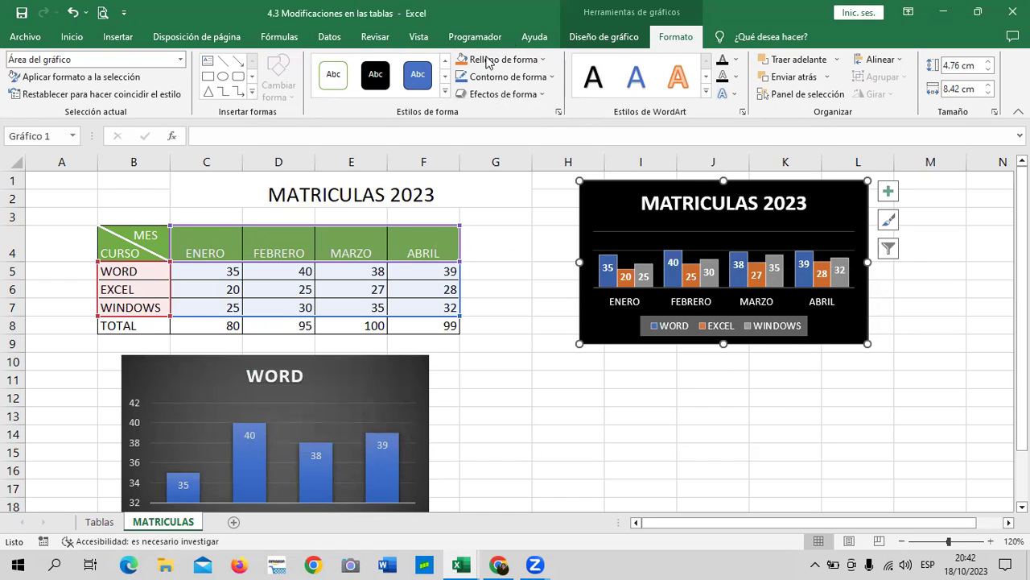
# Try orange and blue WordArt on the title, settling on black fill with white outline
pyautogui.click(735, 204)
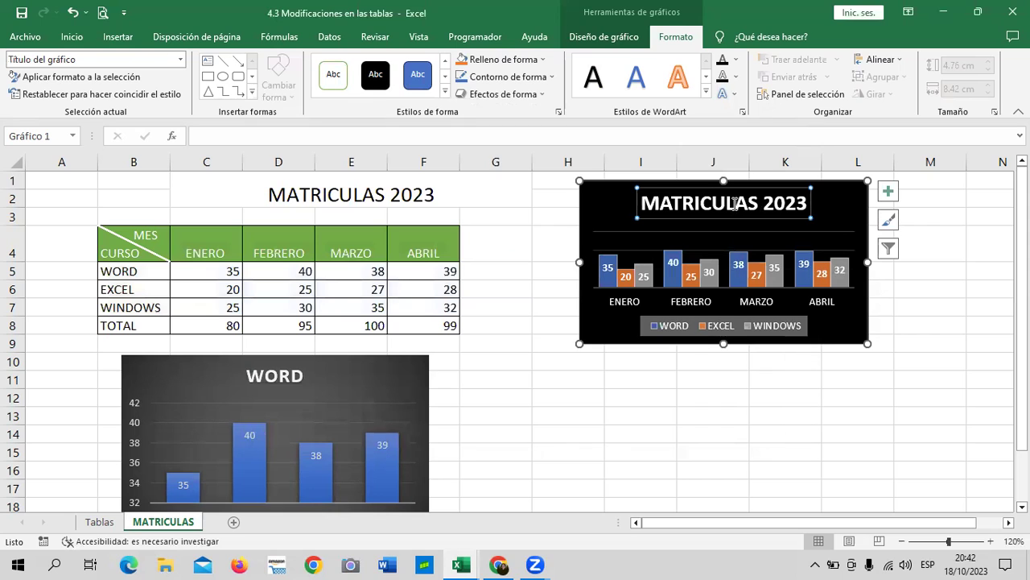
pyautogui.click(681, 77)
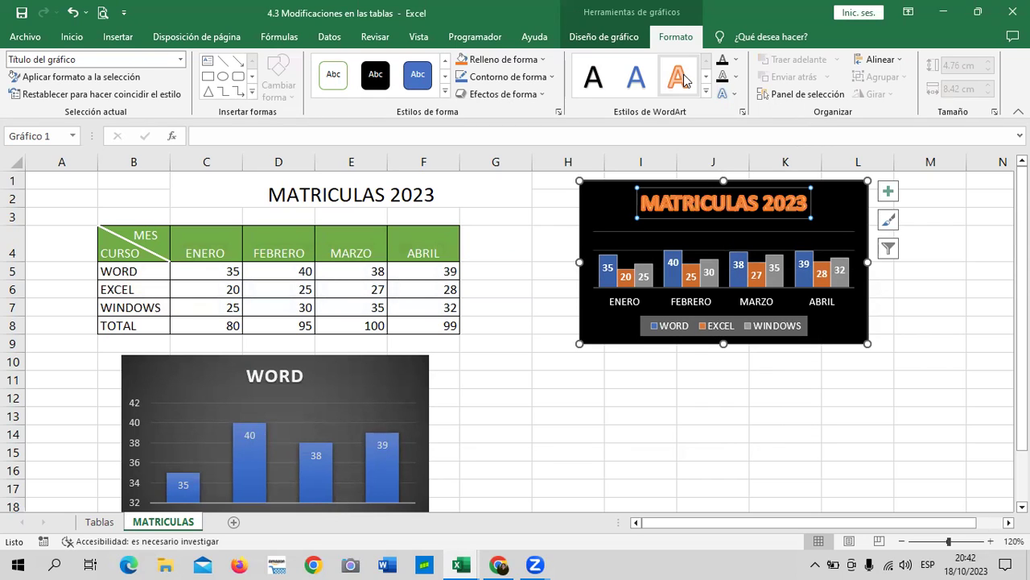
pyautogui.click(706, 90)
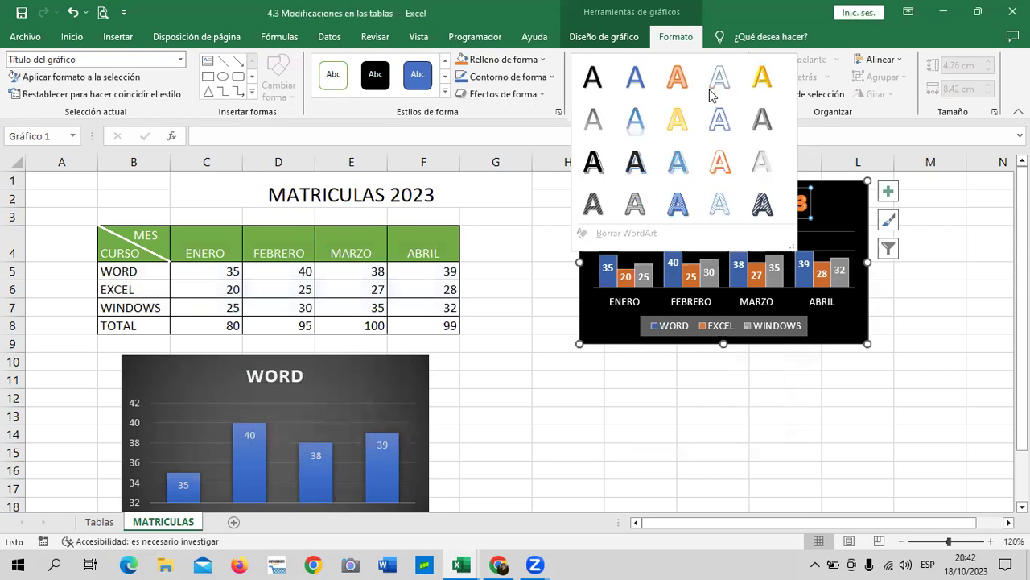
pyautogui.click(673, 220)
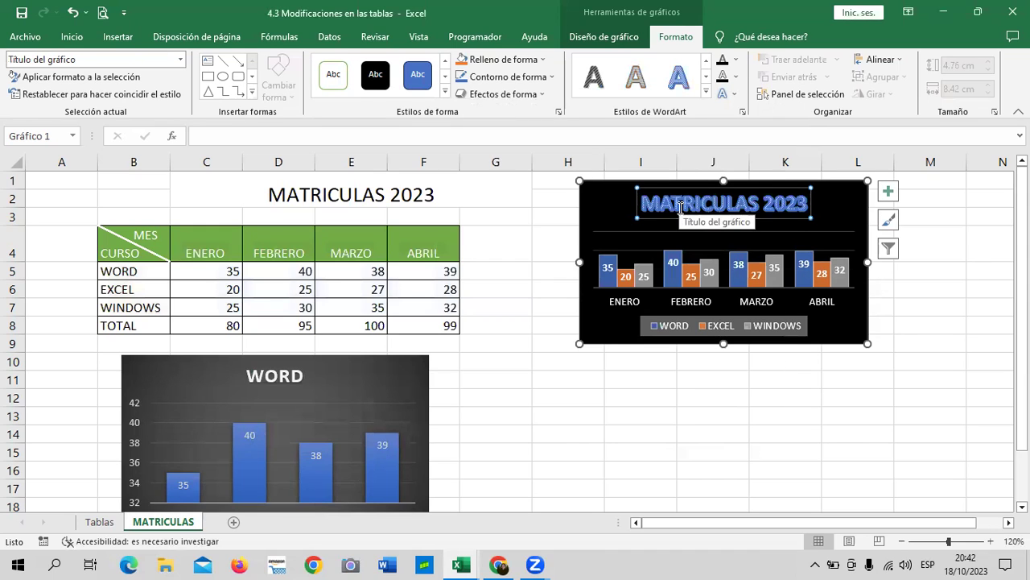
pyautogui.click(705, 91)
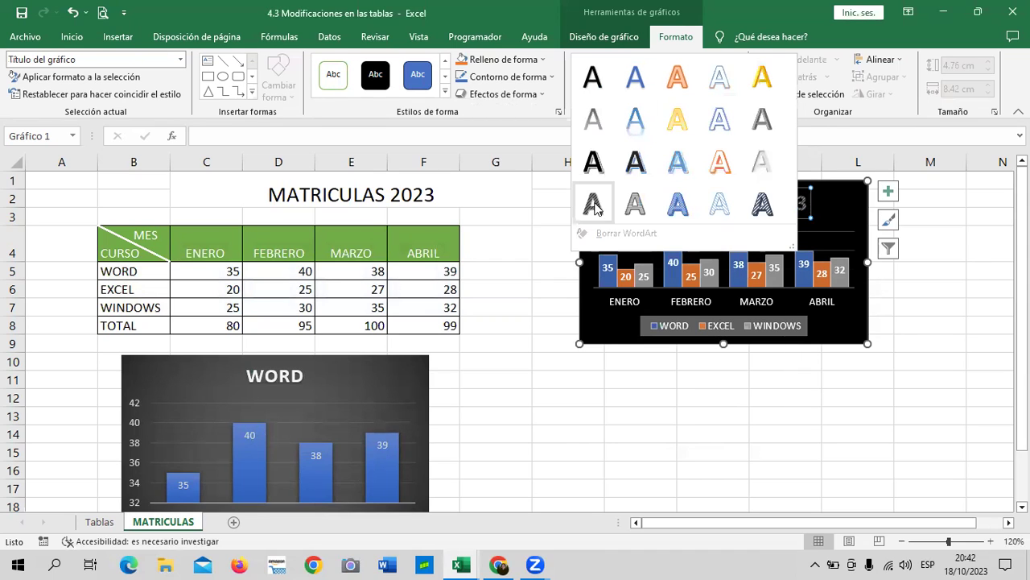
pyautogui.click(593, 163)
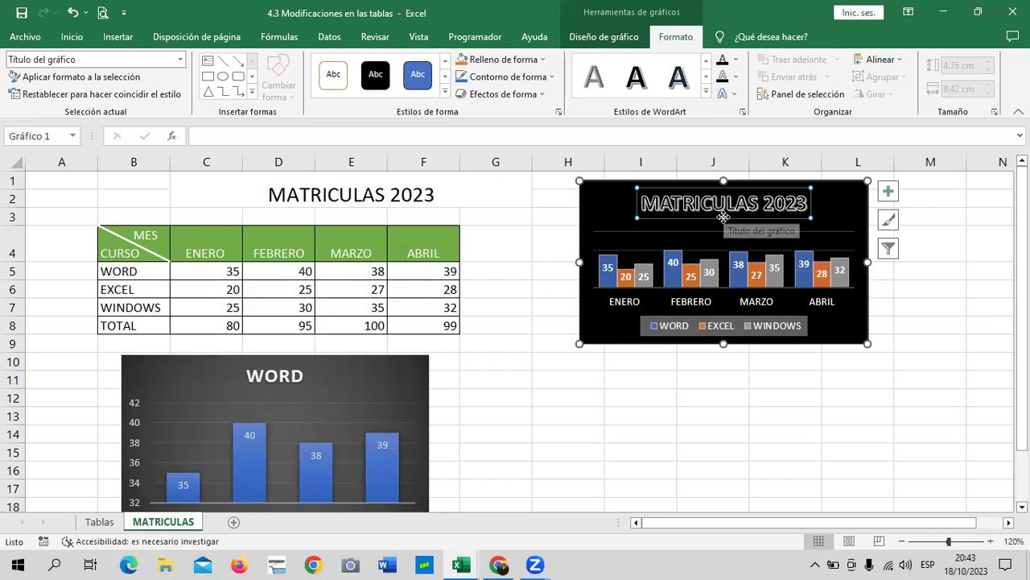
pyautogui.click(679, 60)
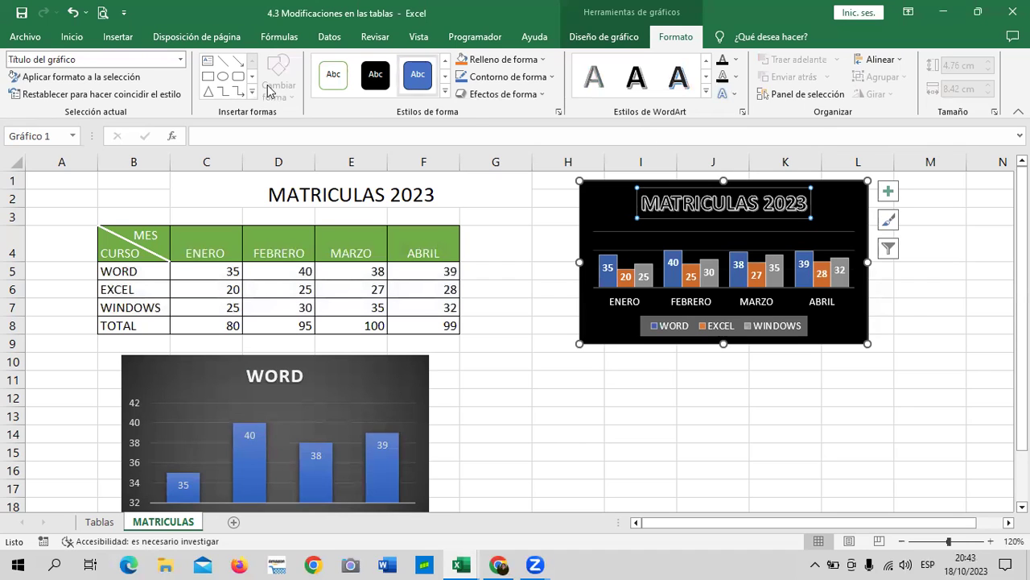
# Apply the gold fill WordArt style to the legend's WORD, EXCEL and WINDOWS labels
pyautogui.click(779, 330)
pyautogui.click(700, 86)
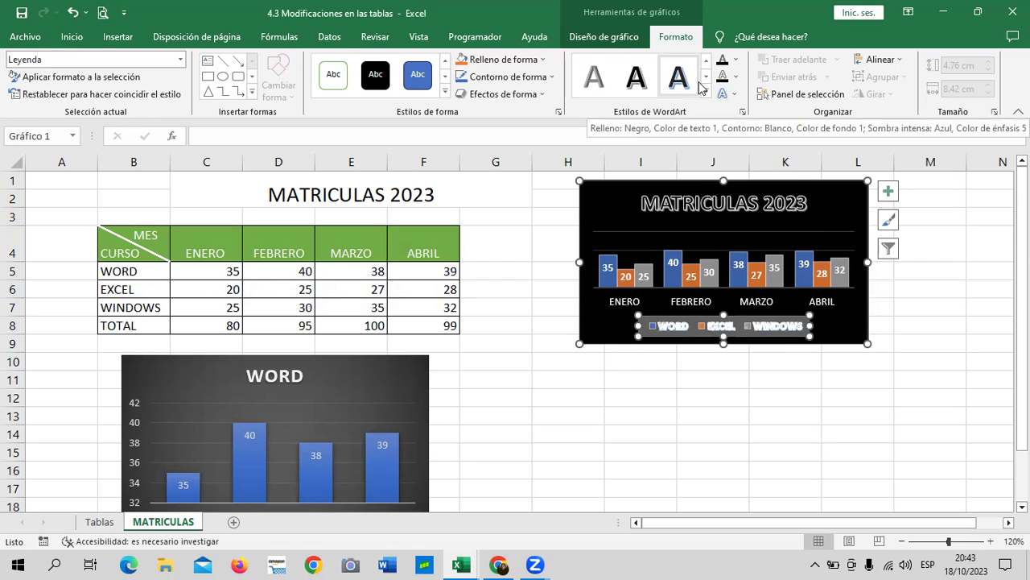
pyautogui.click(705, 94)
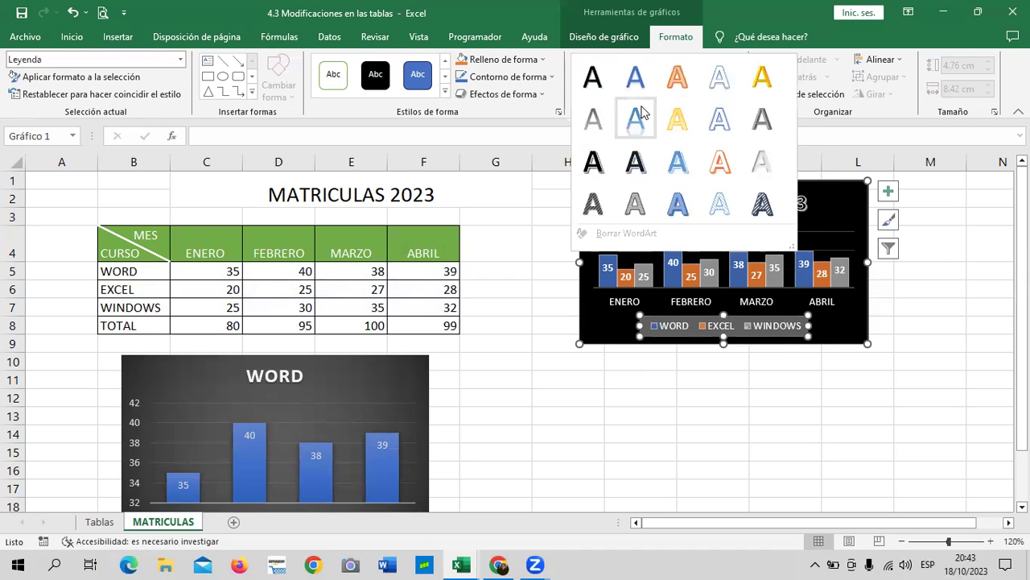
pyautogui.click(763, 76)
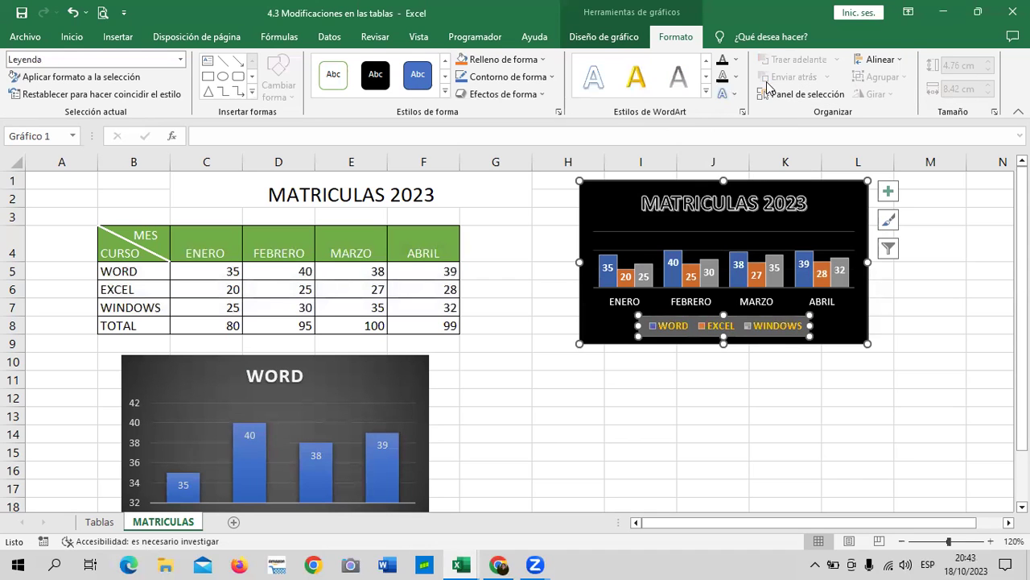
pyautogui.click(871, 417)
pyautogui.click(843, 333)
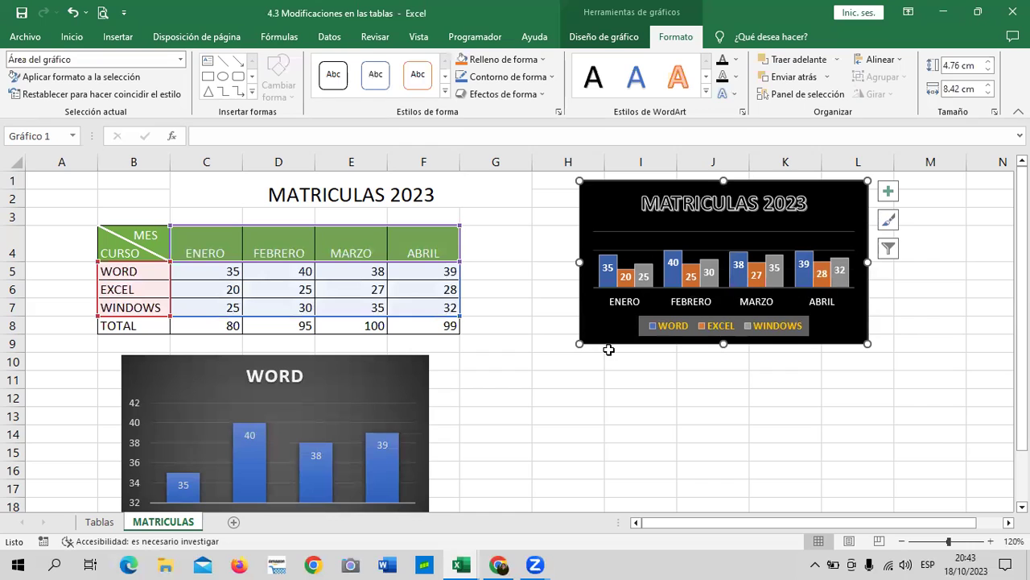
pyautogui.click(721, 329)
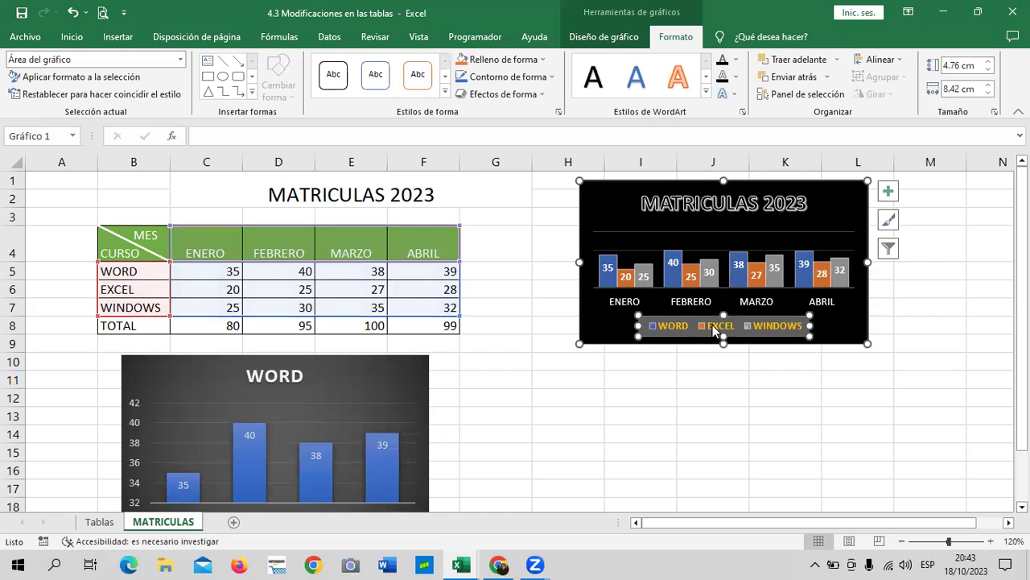
# Resize the MATRICULAS 2023 chart to 6.84 × 10.21 cm, reaching column M and row 13
pyautogui.click(691, 278)
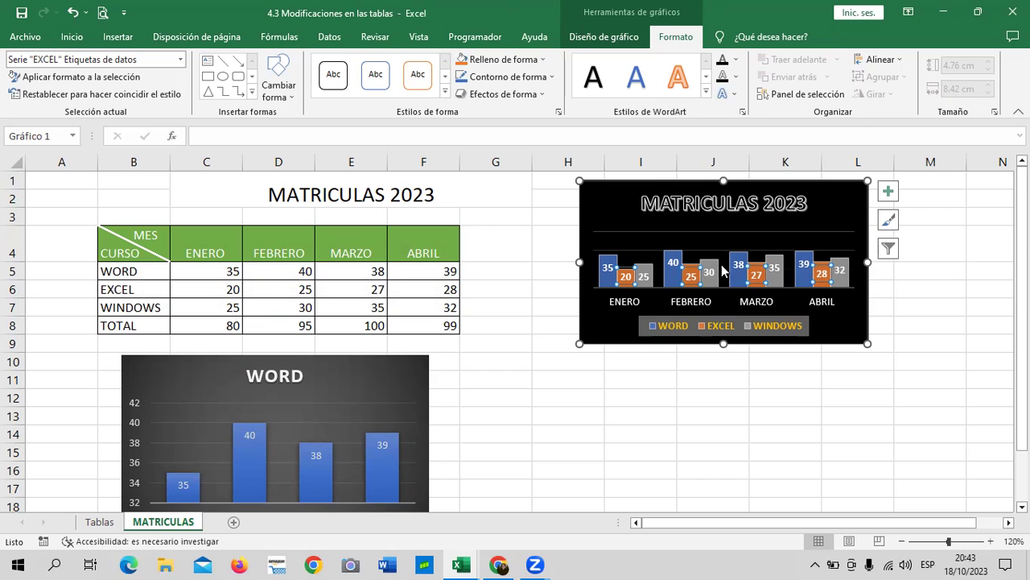
pyautogui.click(828, 203)
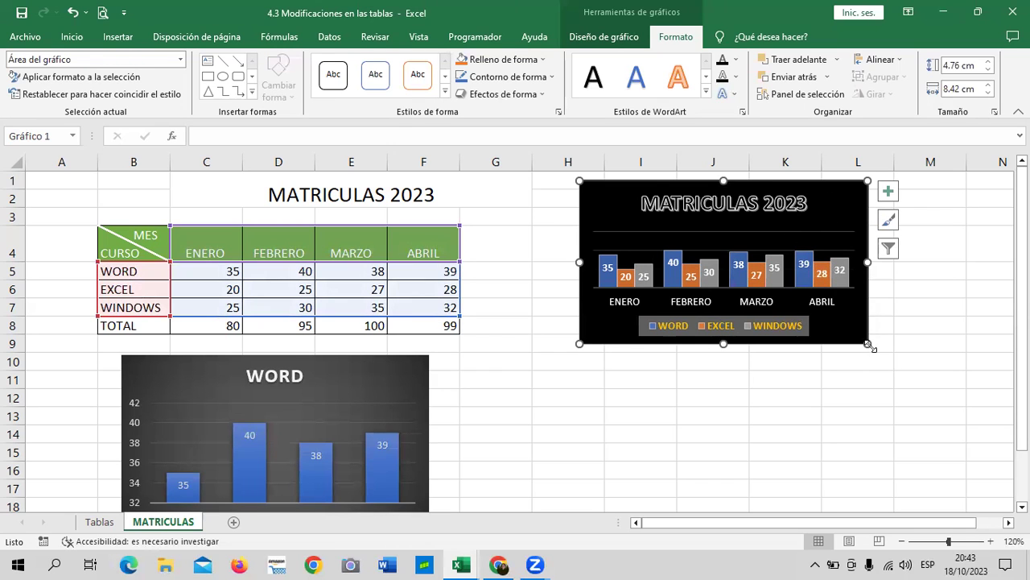
pyautogui.moveTo(867, 344); pyautogui.dragTo(929, 414)
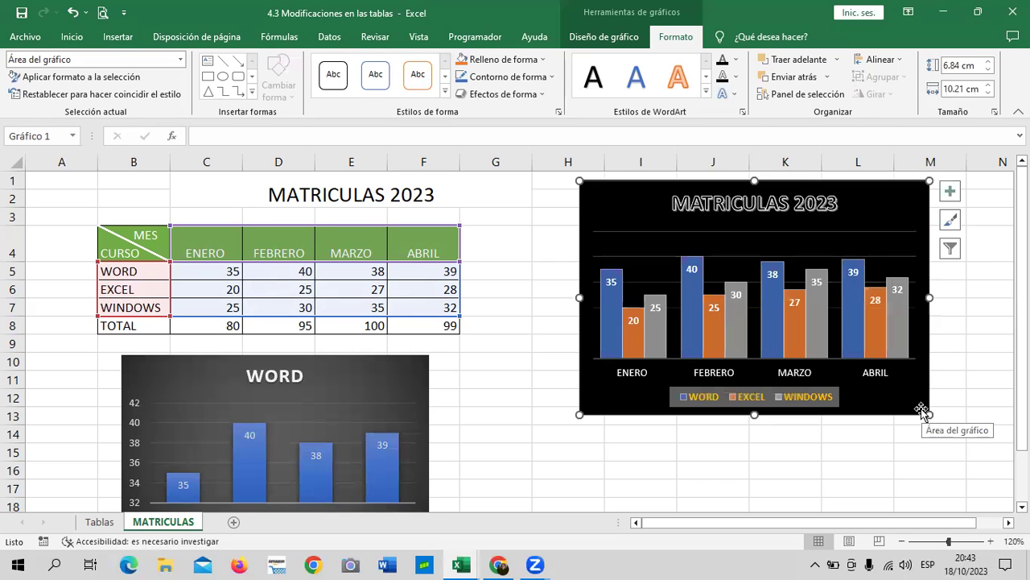
pyautogui.click(636, 338)
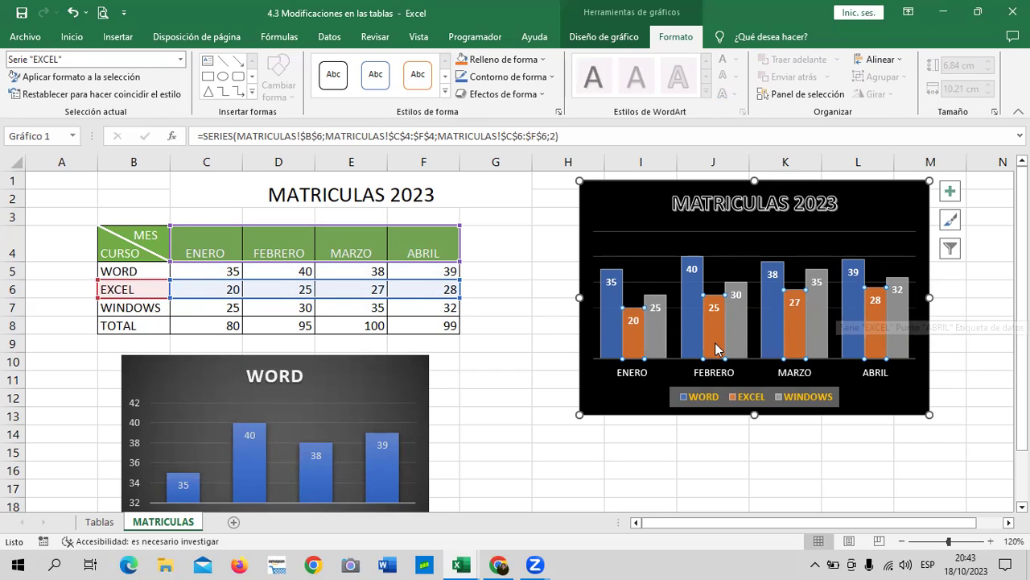
# Fill the EXCEL bars with light green
pyautogui.moveTo(633, 354)
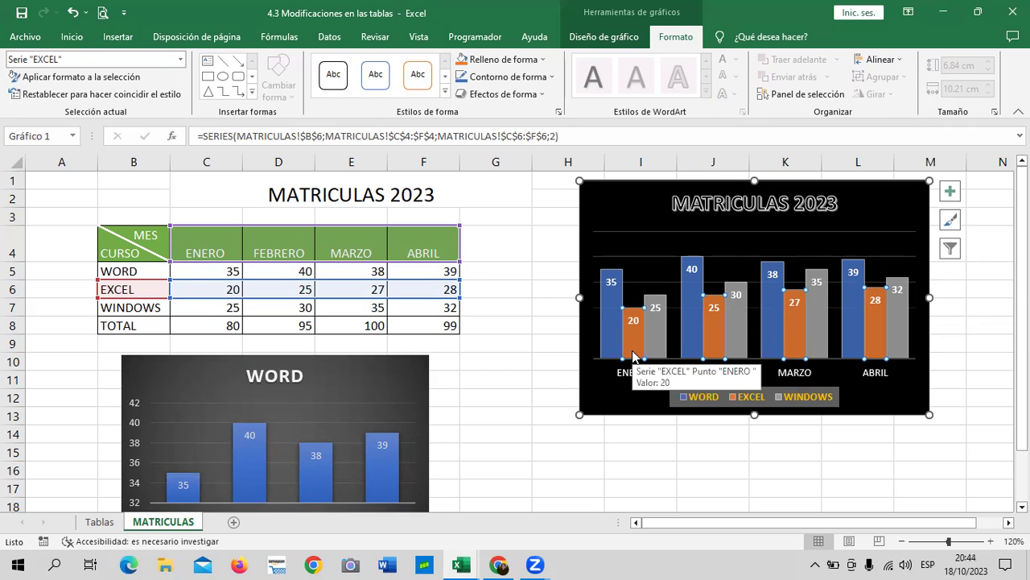
pyautogui.click(538, 62)
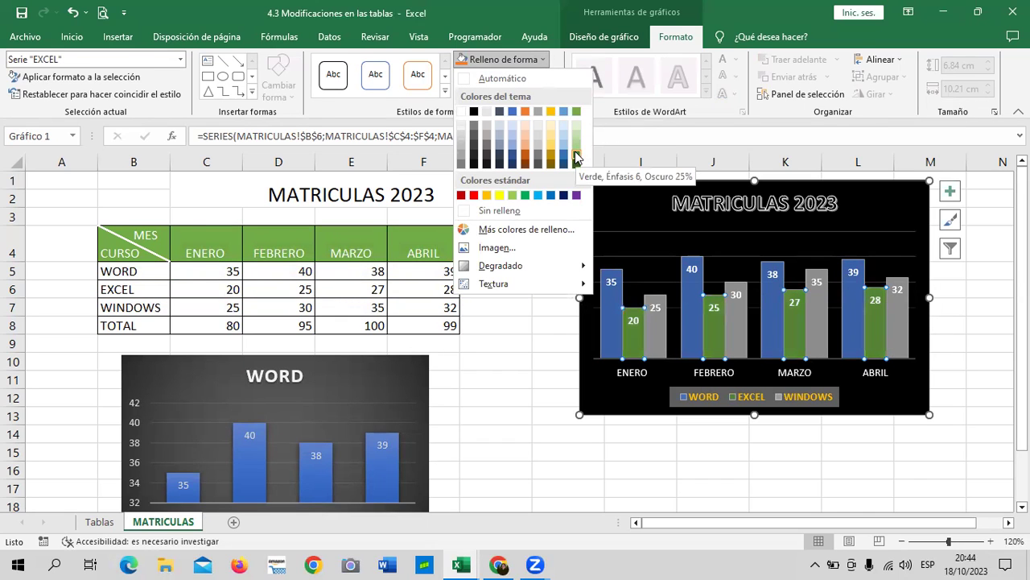
pyautogui.click(513, 199)
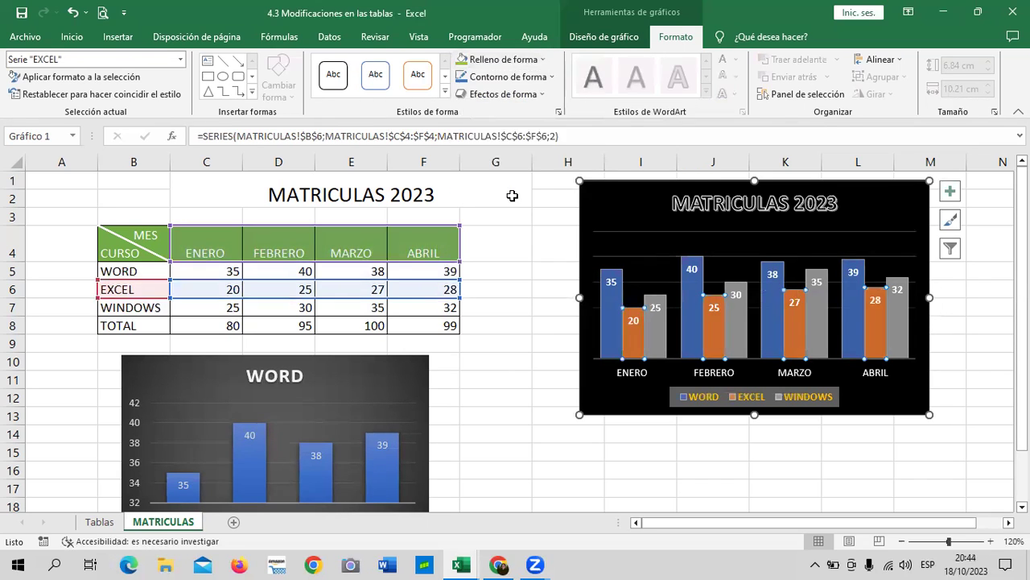
pyautogui.click(827, 455)
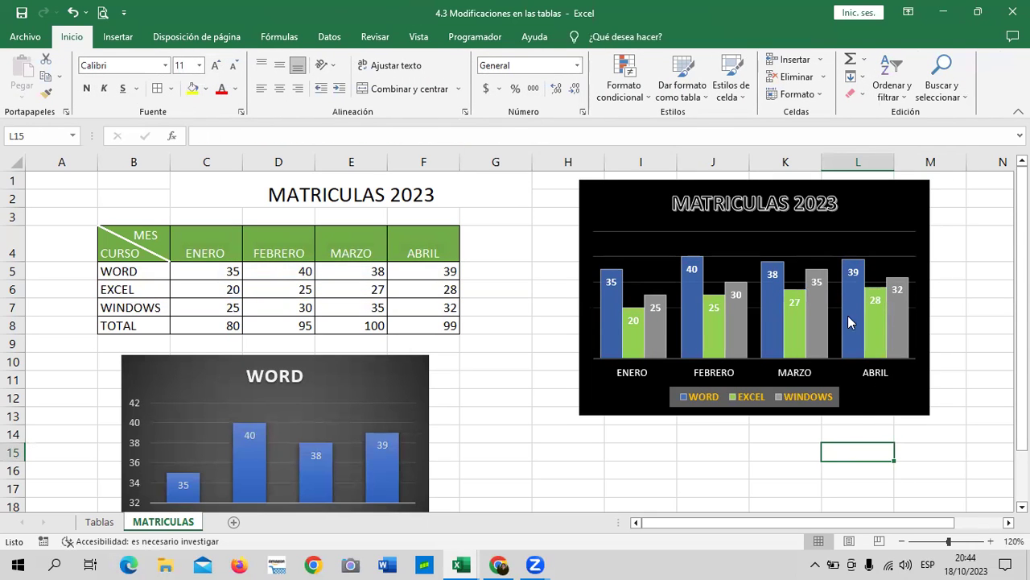
# Fill the WINDOWS bars with pale gold
pyautogui.click(616, 332)
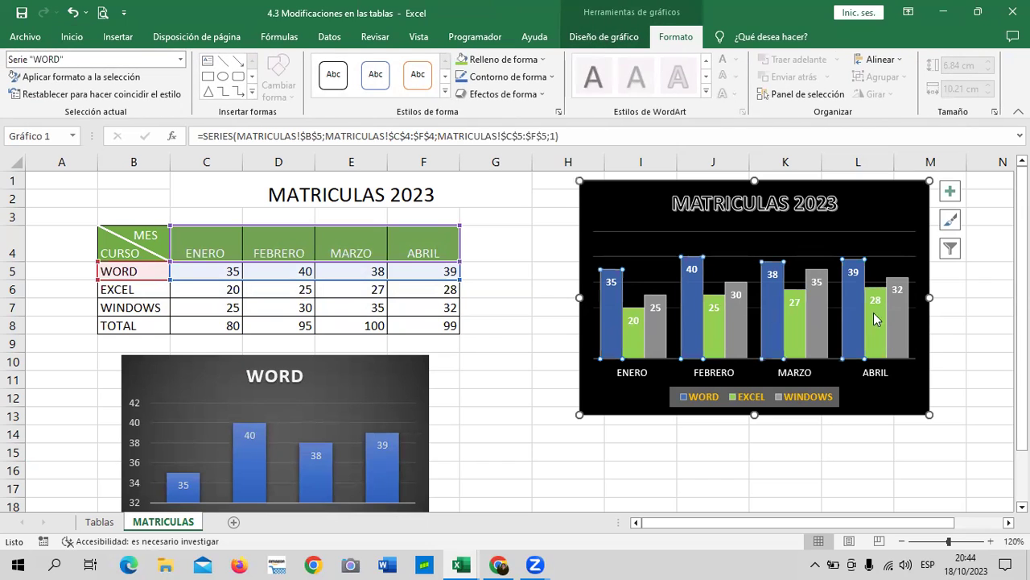
pyautogui.click(904, 326)
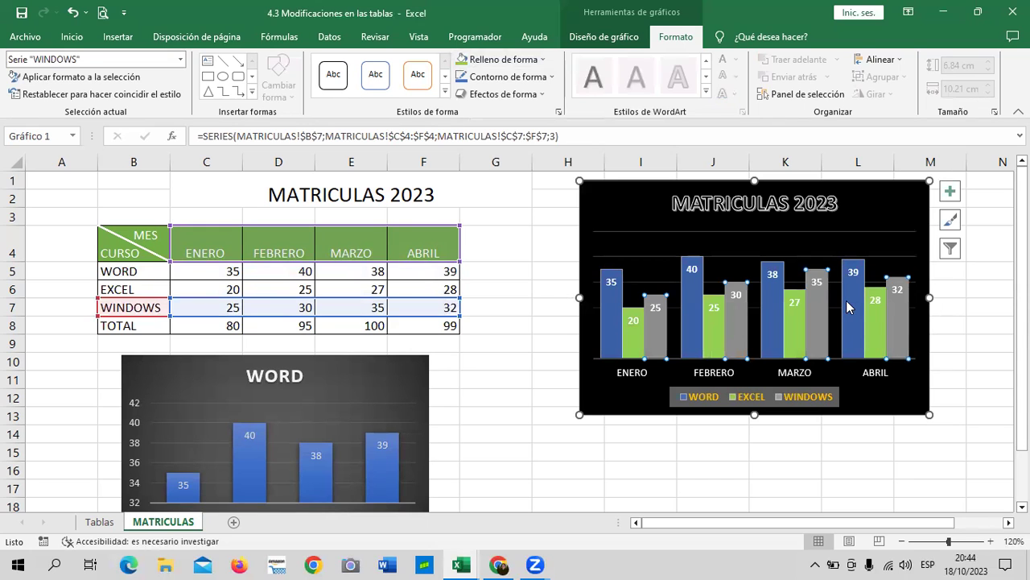
pyautogui.moveTo(850, 305)
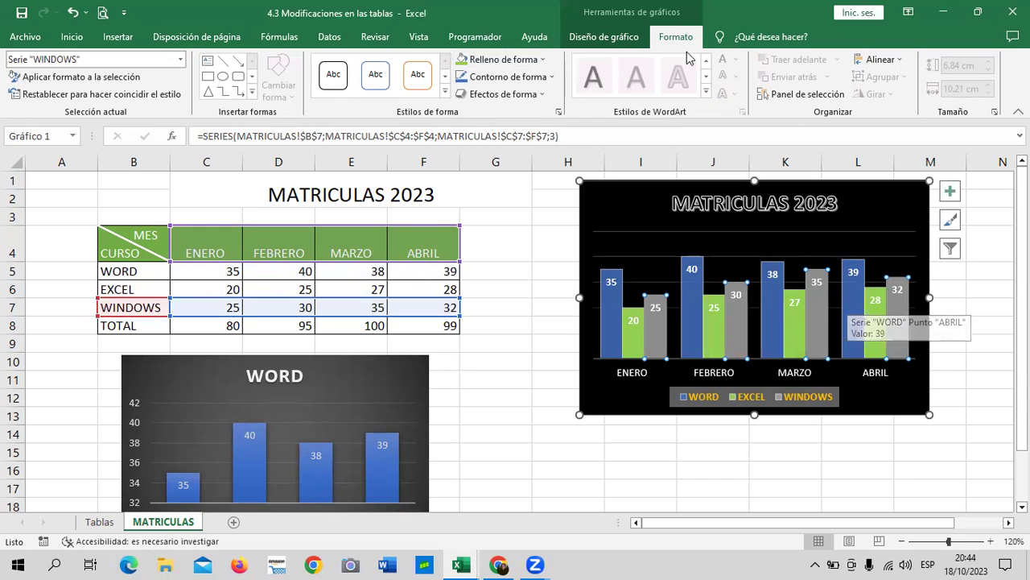
pyautogui.click(543, 63)
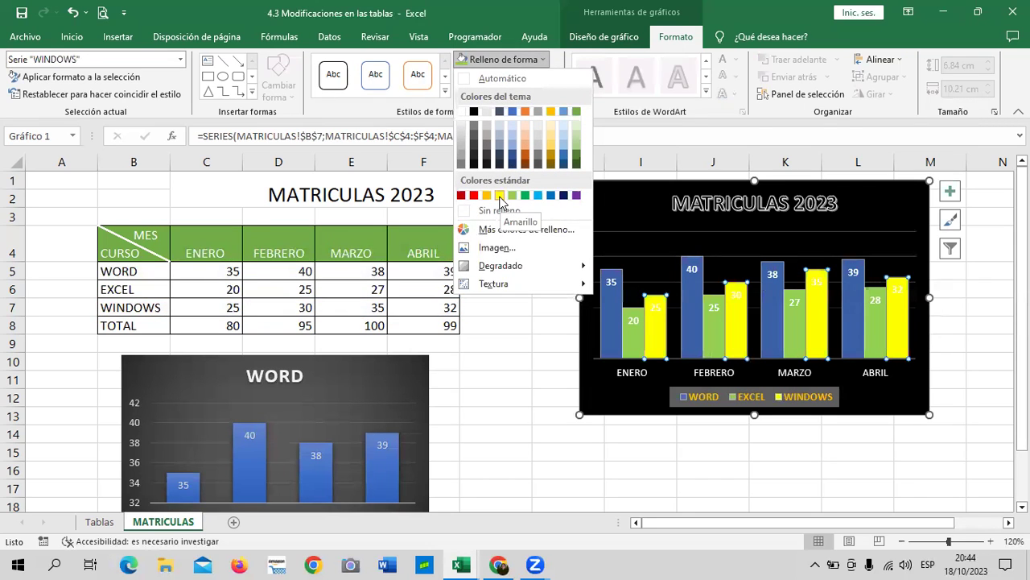
pyautogui.click(550, 126)
pyautogui.click(554, 375)
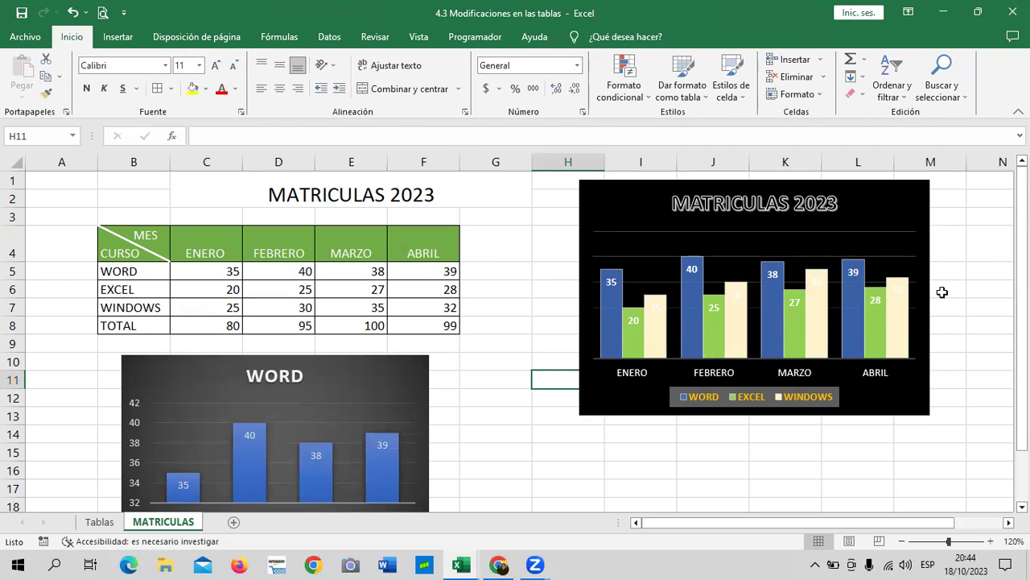
pyautogui.click(905, 338)
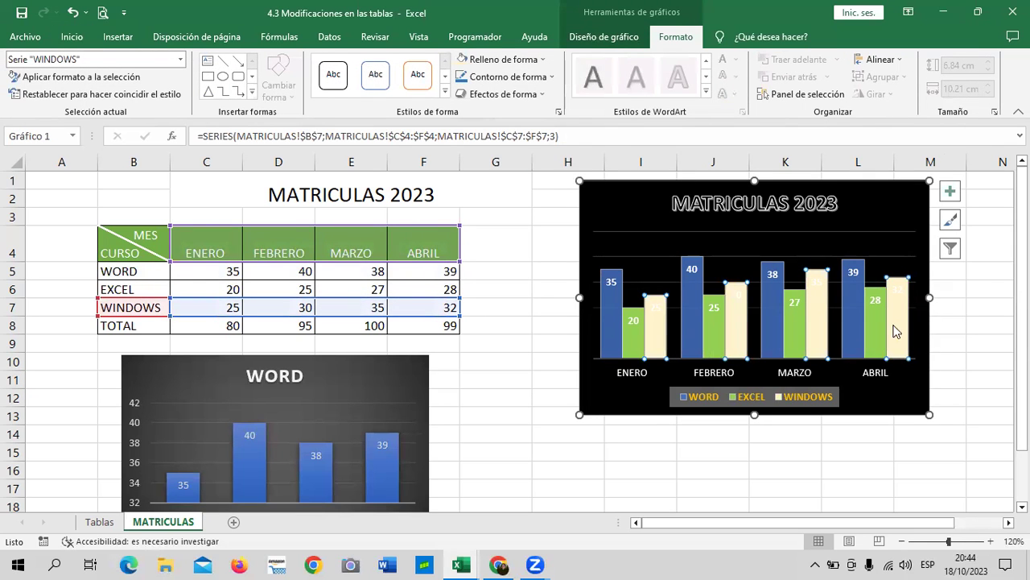
pyautogui.click(851, 272)
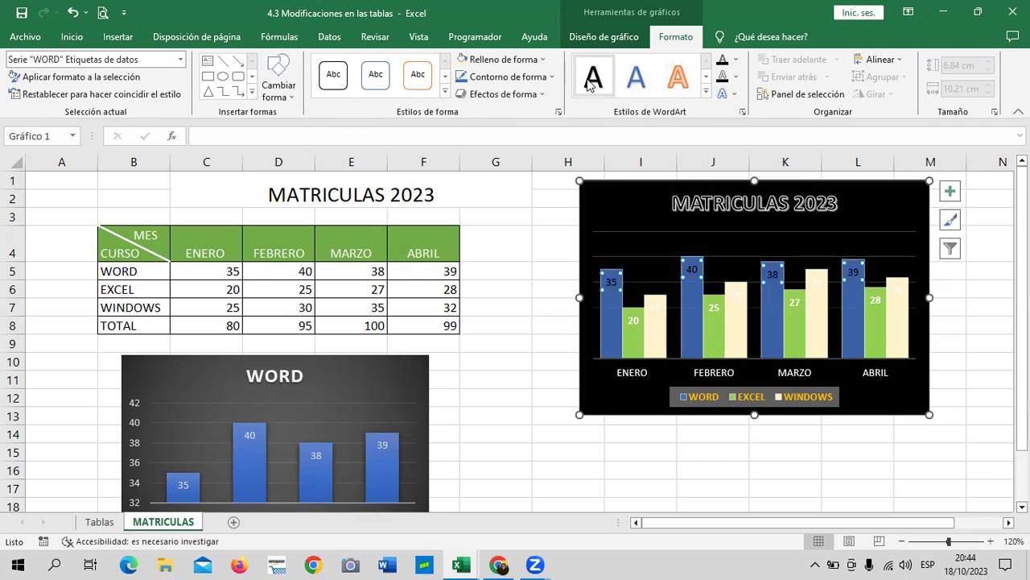
# Give the WORD data labels a blue outlined text style and refill the WINDOWS bars a stronger gold
pyautogui.click(706, 91)
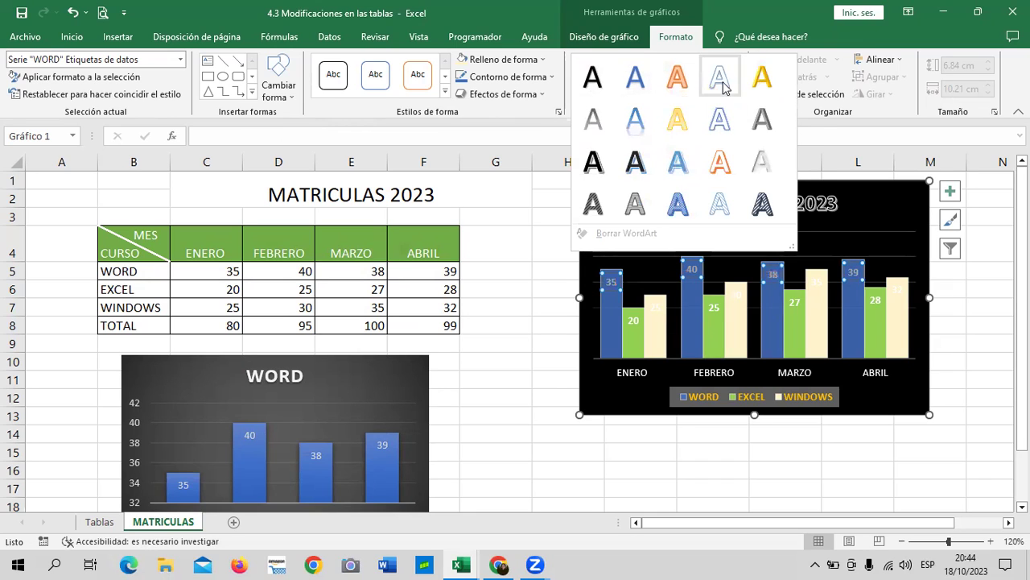
pyautogui.click(719, 118)
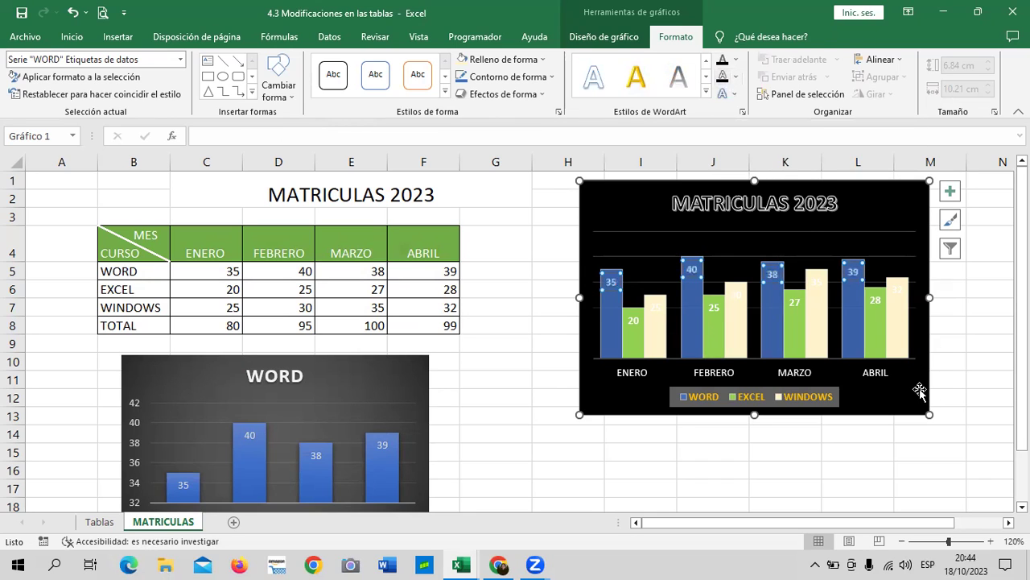
pyautogui.click(887, 326)
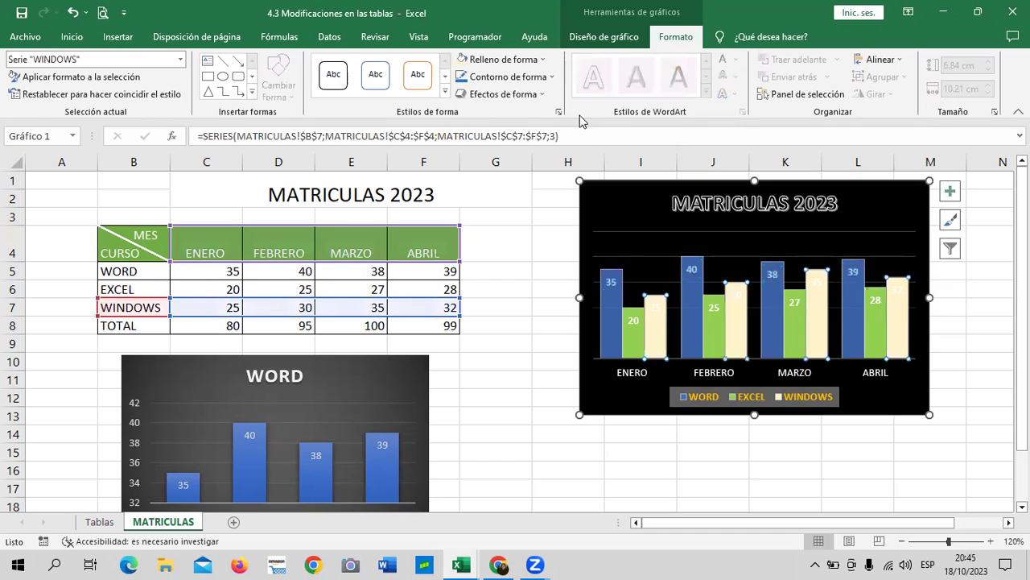
pyautogui.click(543, 60)
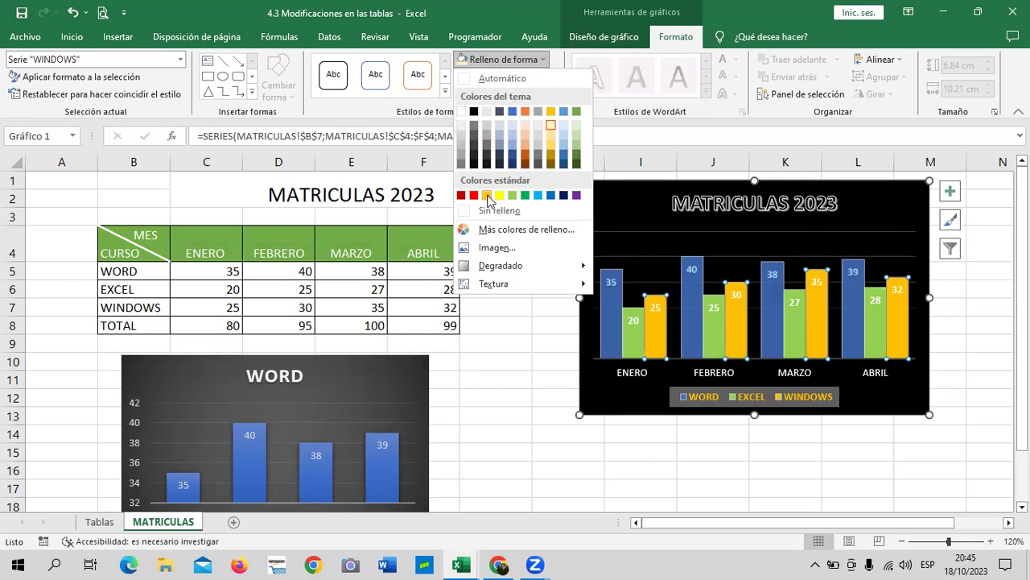
pyautogui.click(487, 196)
pyautogui.click(980, 426)
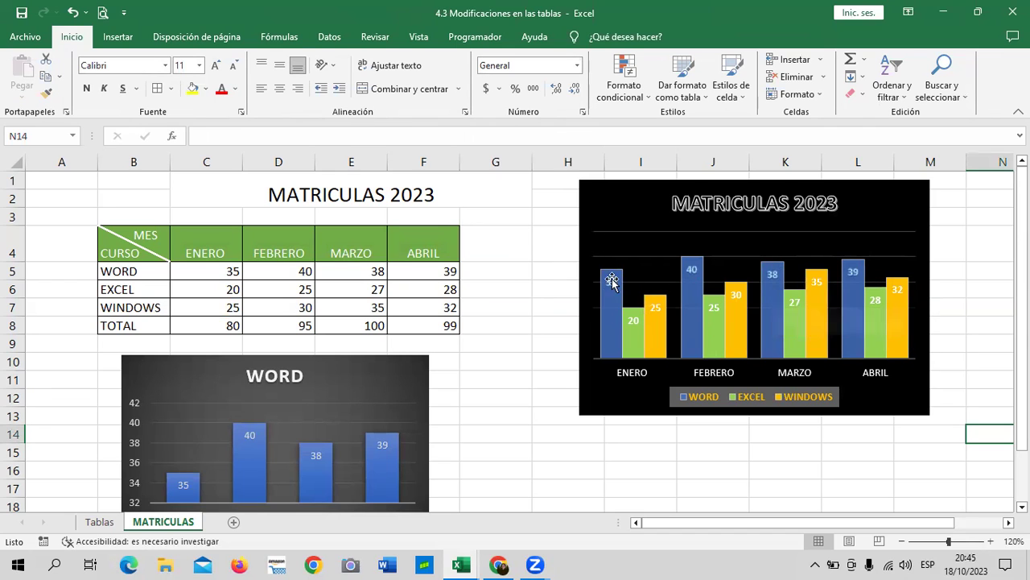
pyautogui.click(657, 309)
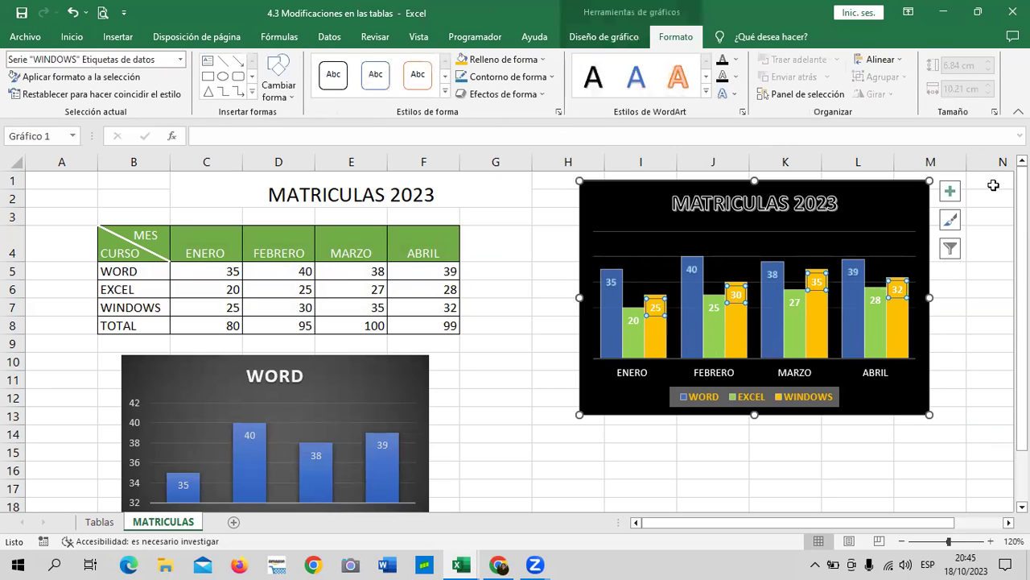
# Raise the WINDOWS, EXCEL and WORD data labels one font size each, from 9 pt to 10 pt
pyautogui.click(73, 41)
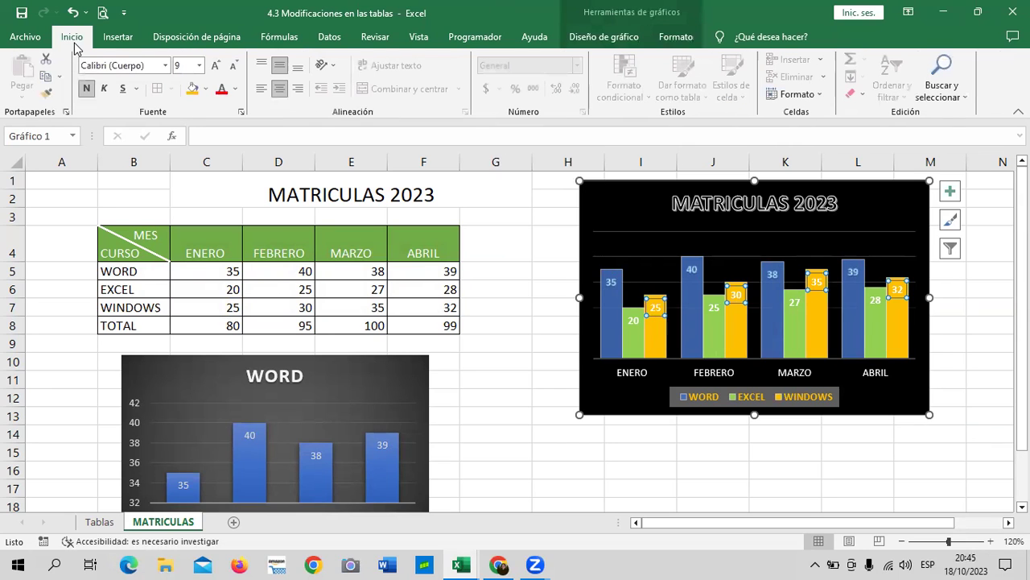
pyautogui.click(216, 69)
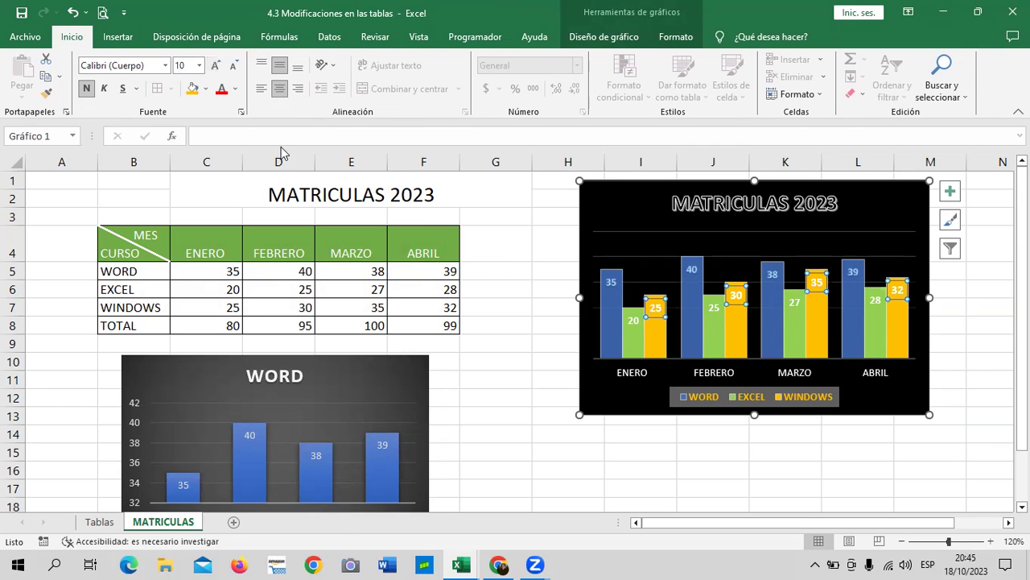
pyautogui.click(875, 300)
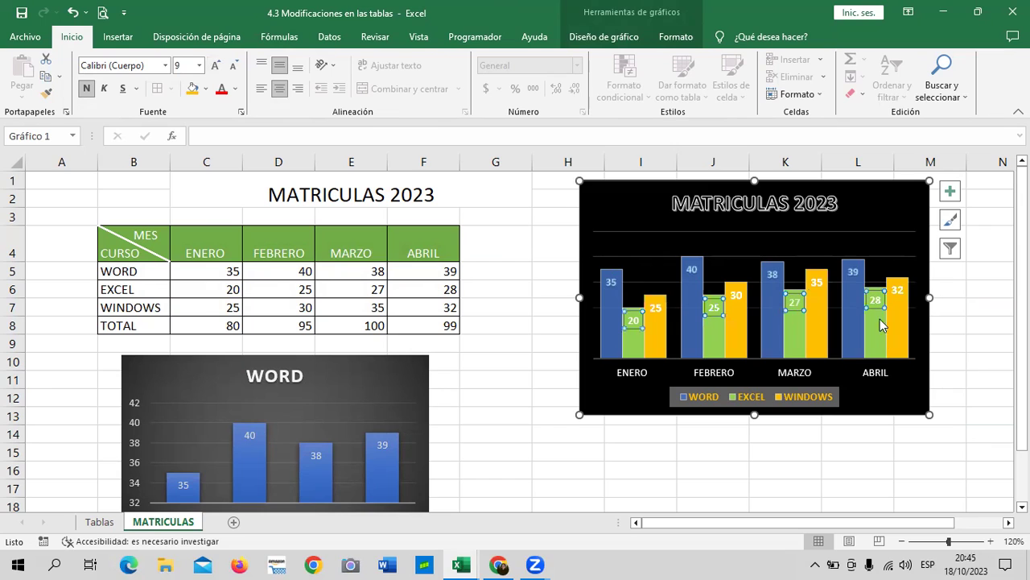
pyautogui.click(216, 65)
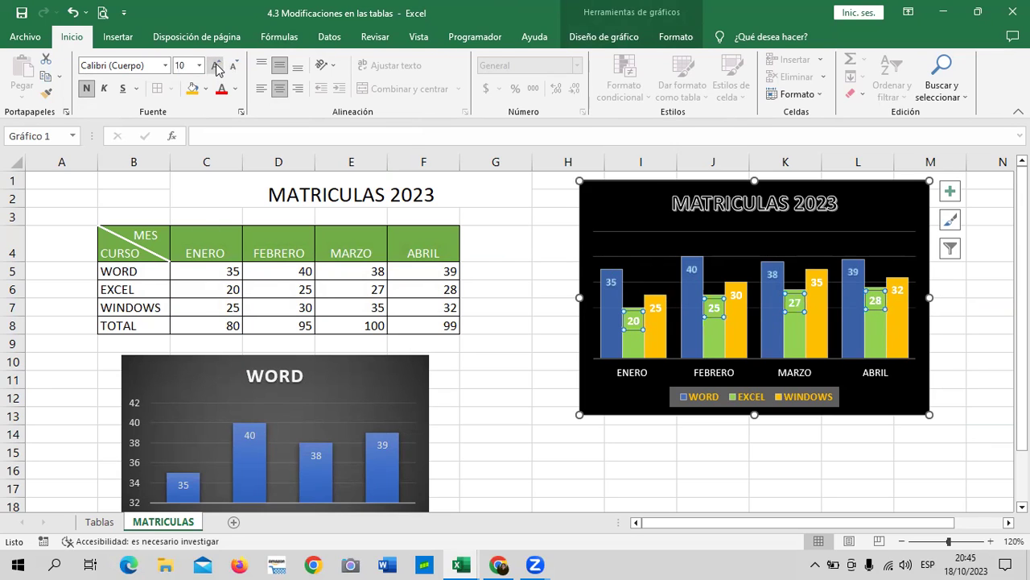
pyautogui.click(771, 274)
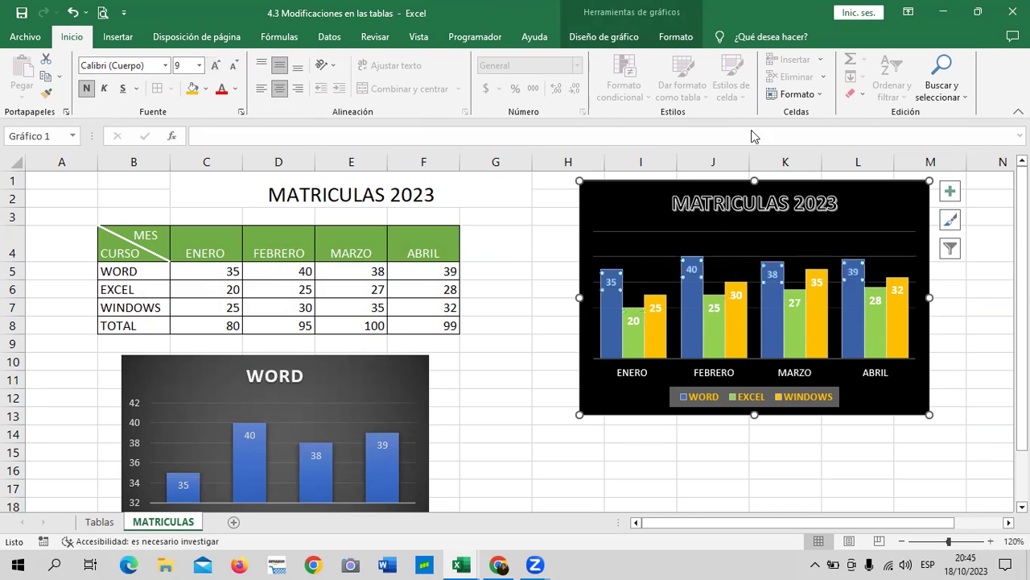
pyautogui.click(216, 65)
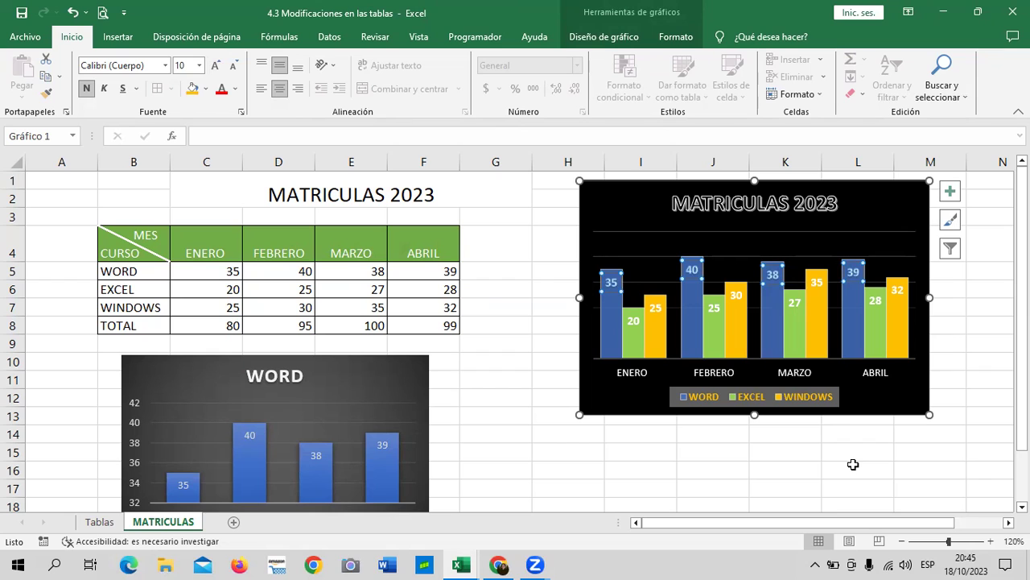
pyautogui.click(861, 197)
# Shift the MATRICULAS 2023 chart slightly left and down, then bring up Mover gráfico
pyautogui.click(681, 43)
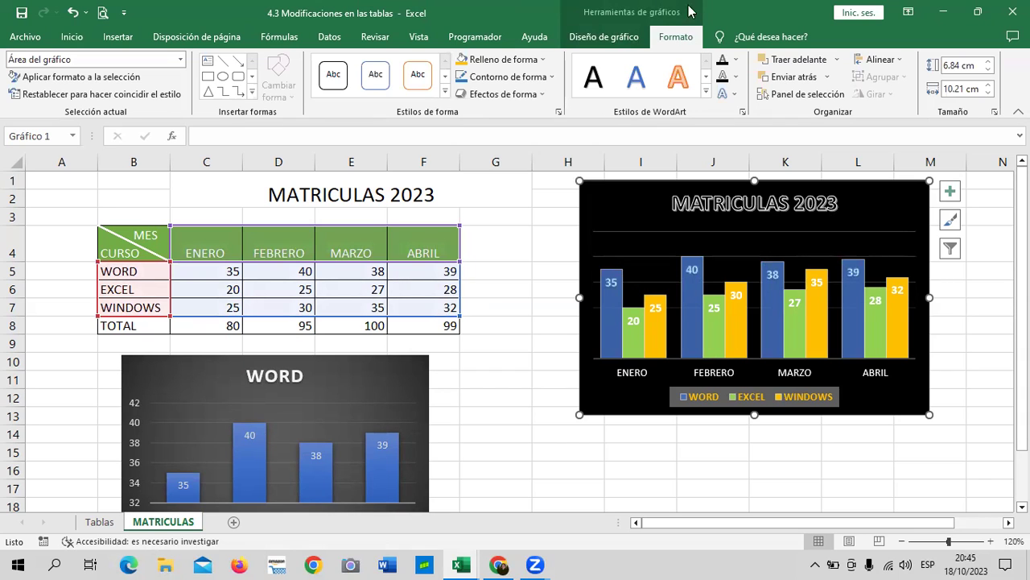
pyautogui.click(616, 46)
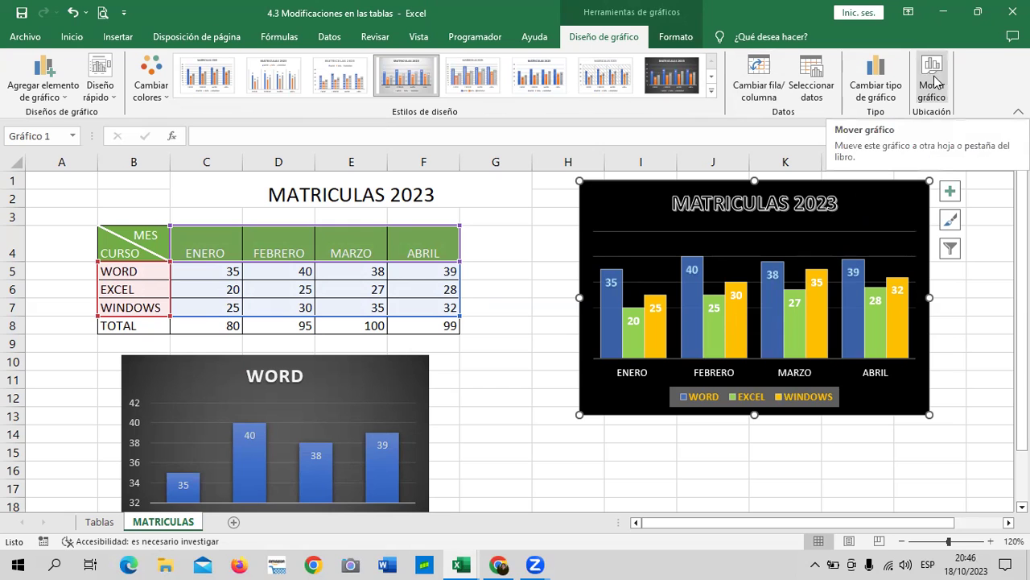
pyautogui.moveTo(889, 211); pyautogui.dragTo(856, 234)
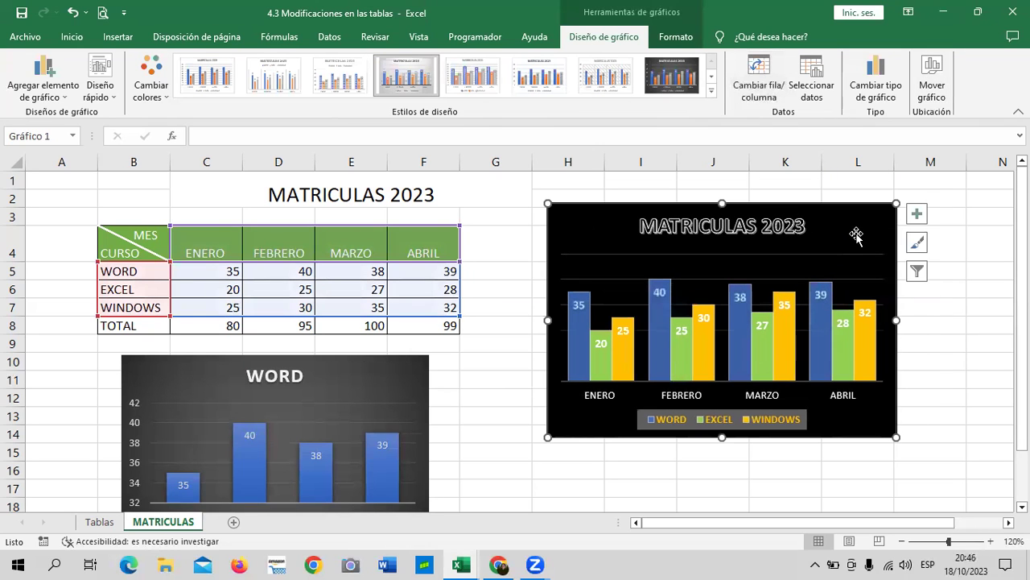
pyautogui.click(934, 78)
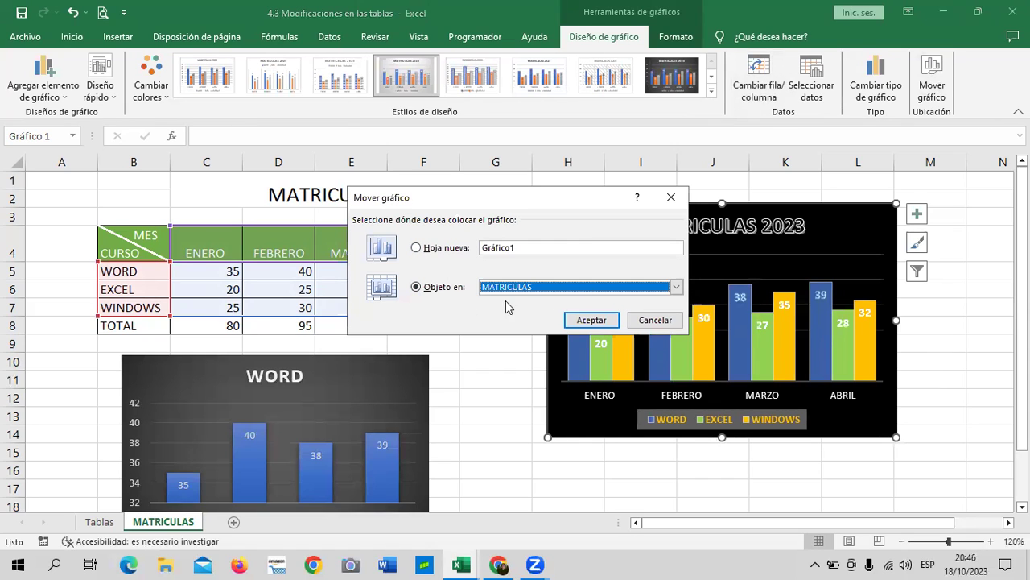
# Move the chart to a Hoja nueva keeping the default name Gráfico1
pyautogui.click(418, 249)
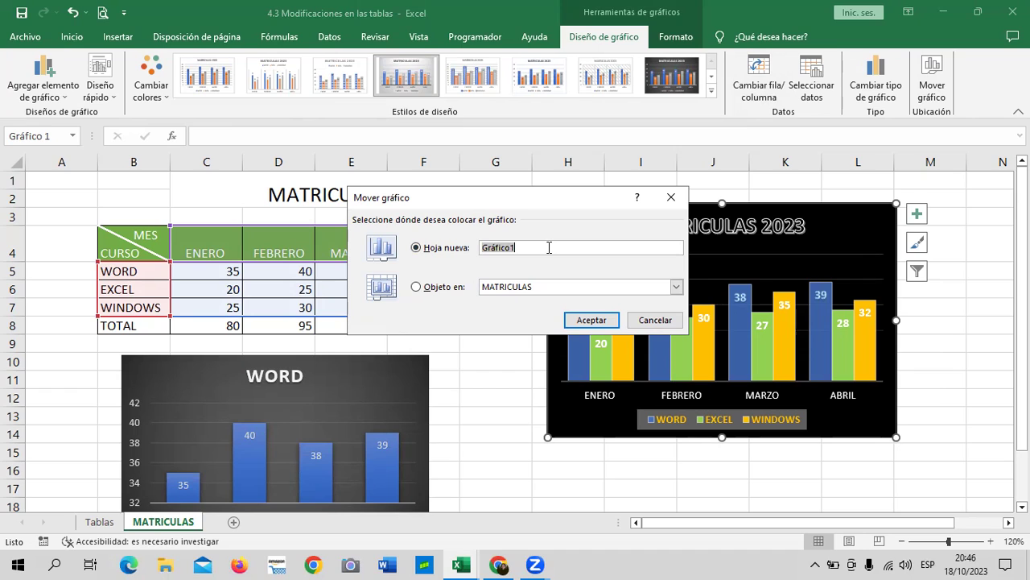
pyautogui.click(548, 247)
pyautogui.click(592, 320)
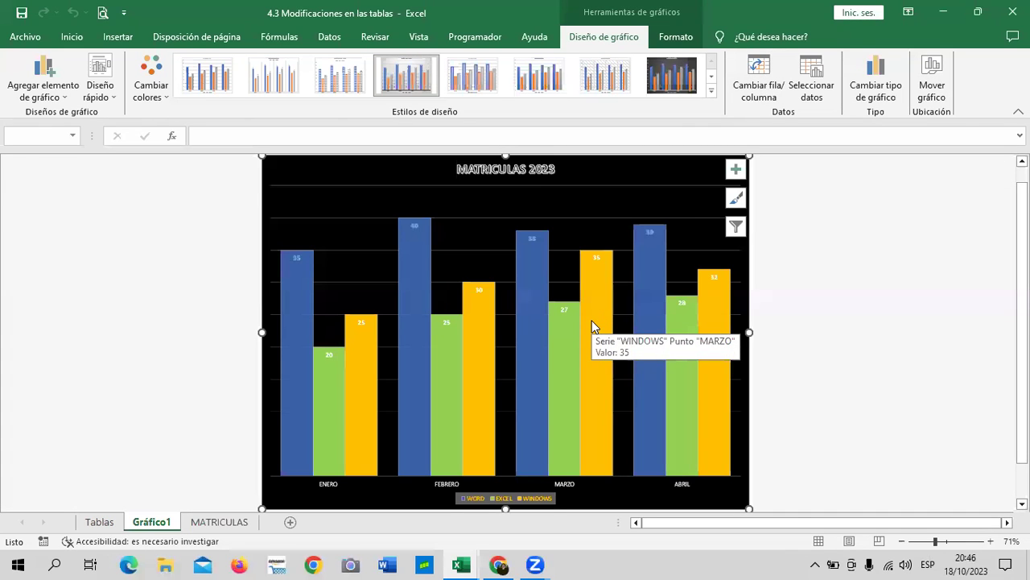
# Bring the whole chart into view on Gráfico1 and select its MATRICULAS 2023 title
pyautogui.click(941, 264)
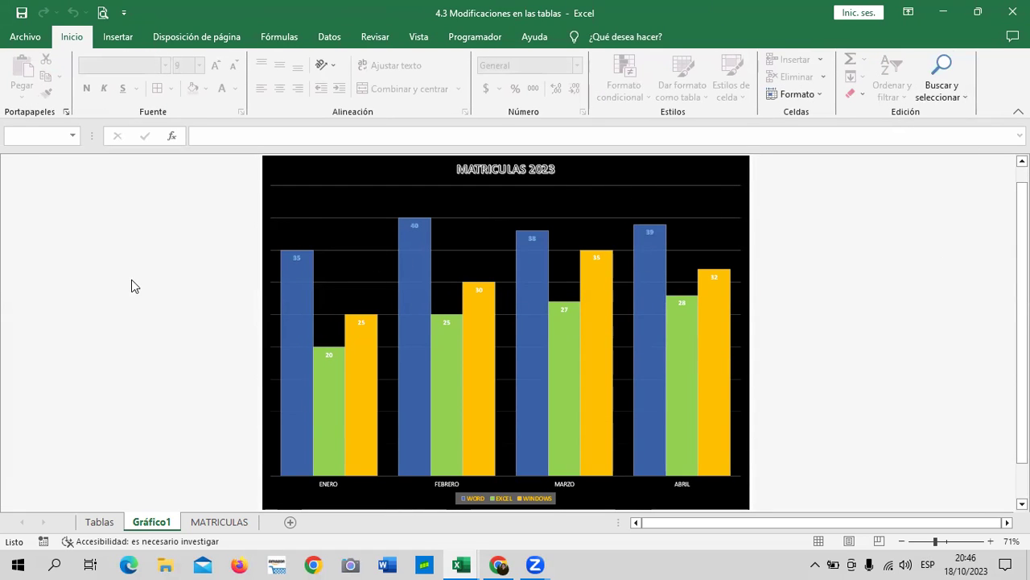
pyautogui.click(645, 162)
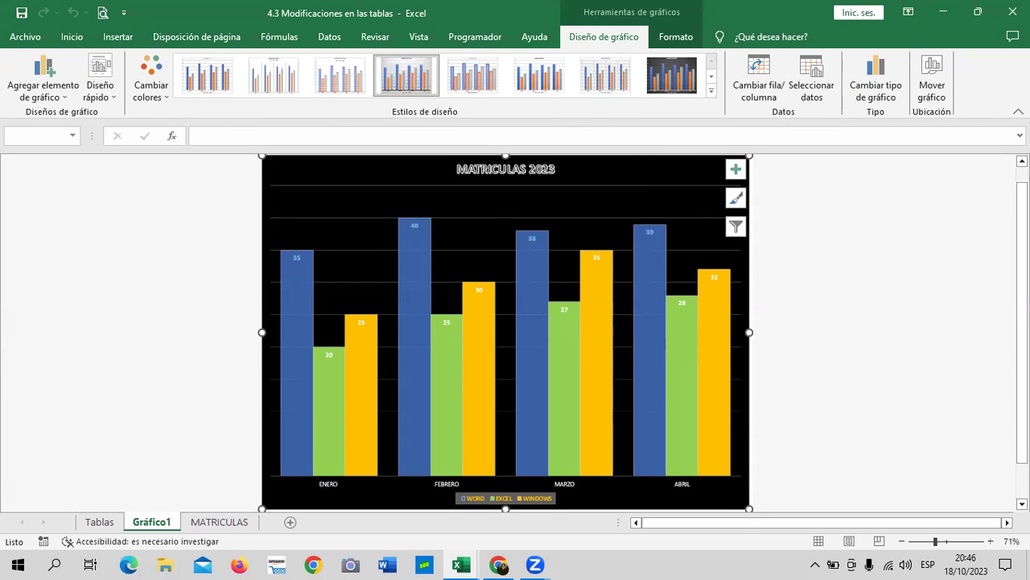
pyautogui.scroll(-2, 851, 253)
pyautogui.click(851, 254)
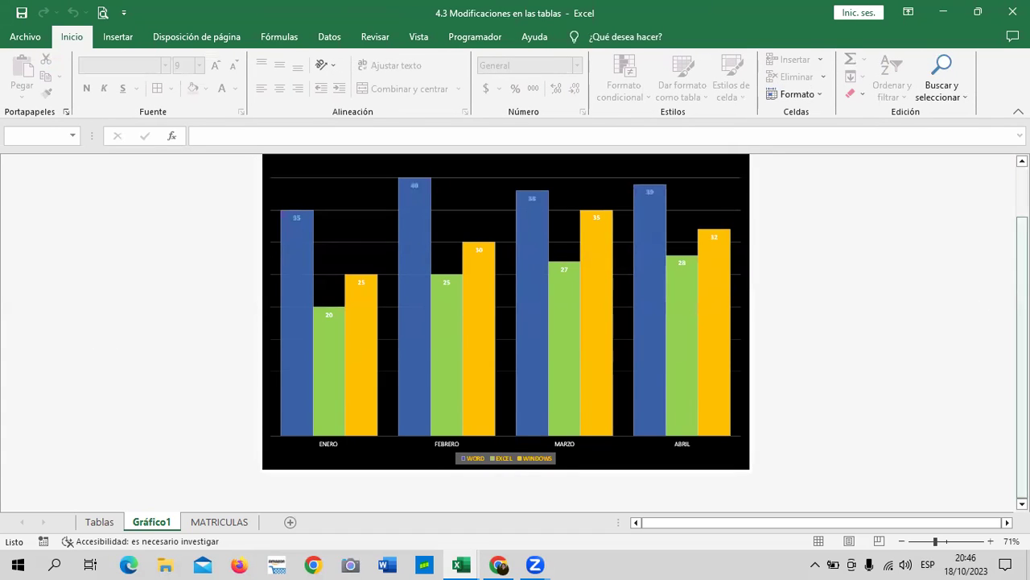
pyautogui.scroll(2, 881, 211)
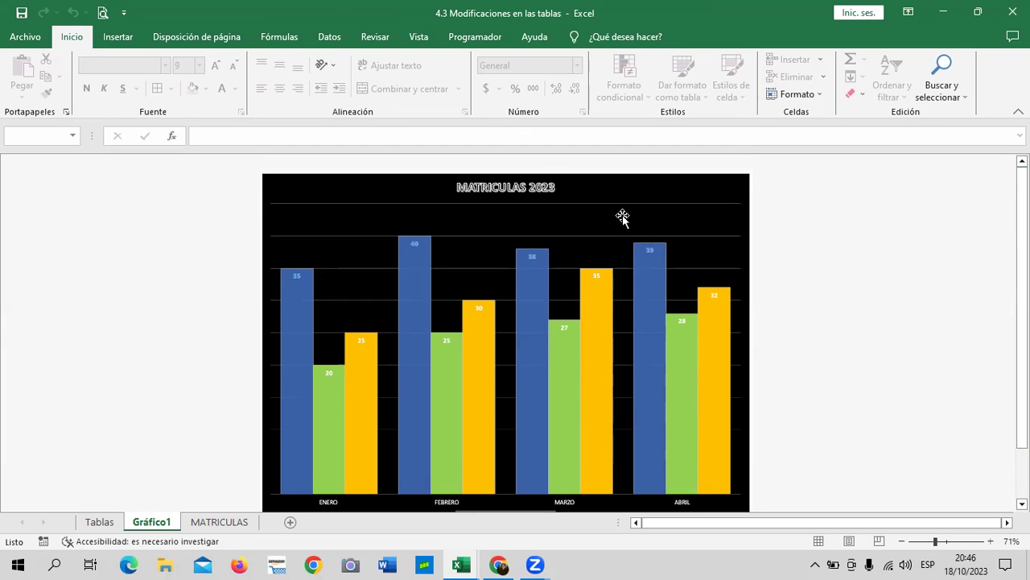
pyautogui.click(615, 192)
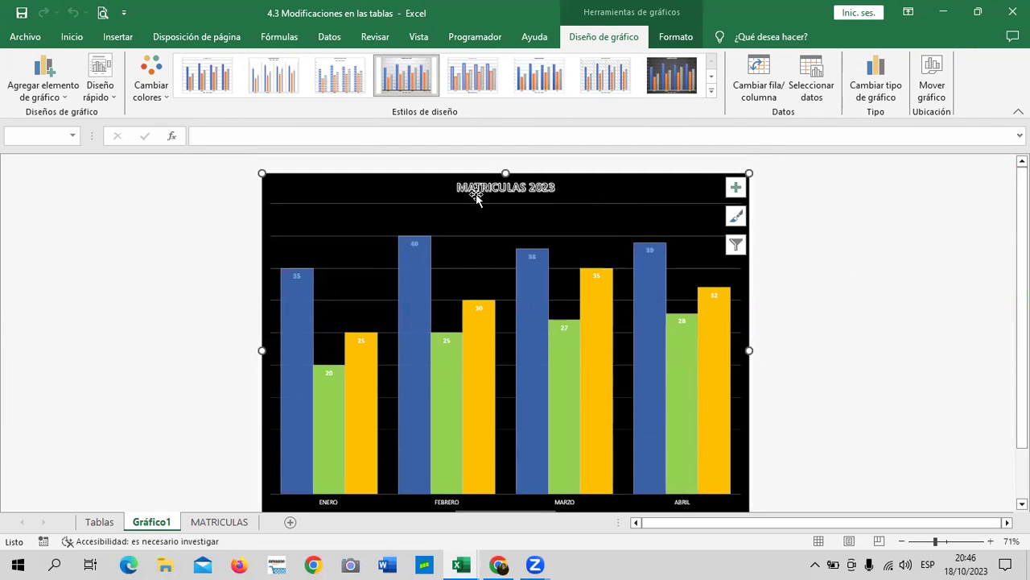
pyautogui.moveTo(545, 273)
pyautogui.click(497, 188)
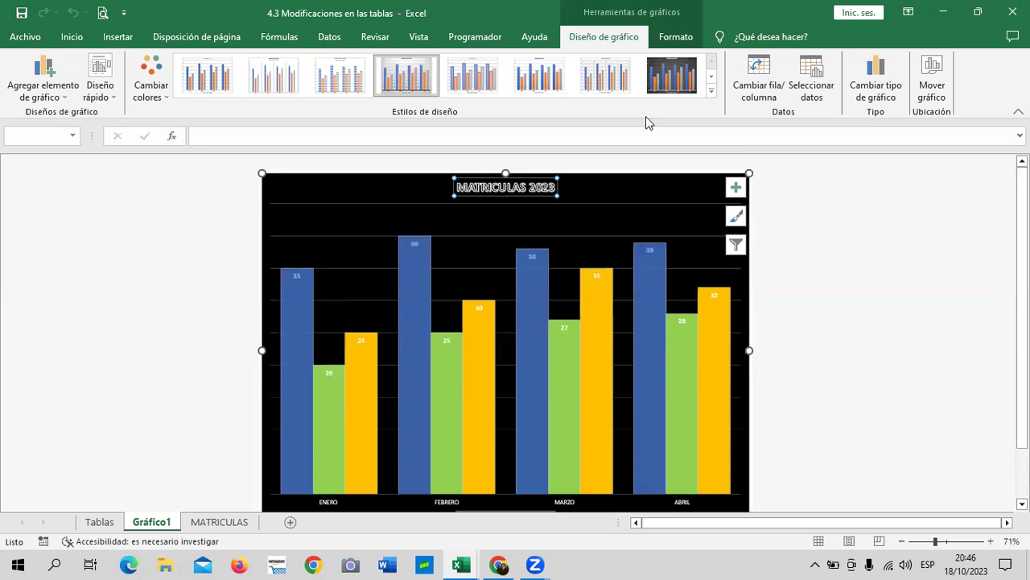
# Enlarge the MATRICULAS 2023 chart title to 32 pt
pyautogui.click(675, 38)
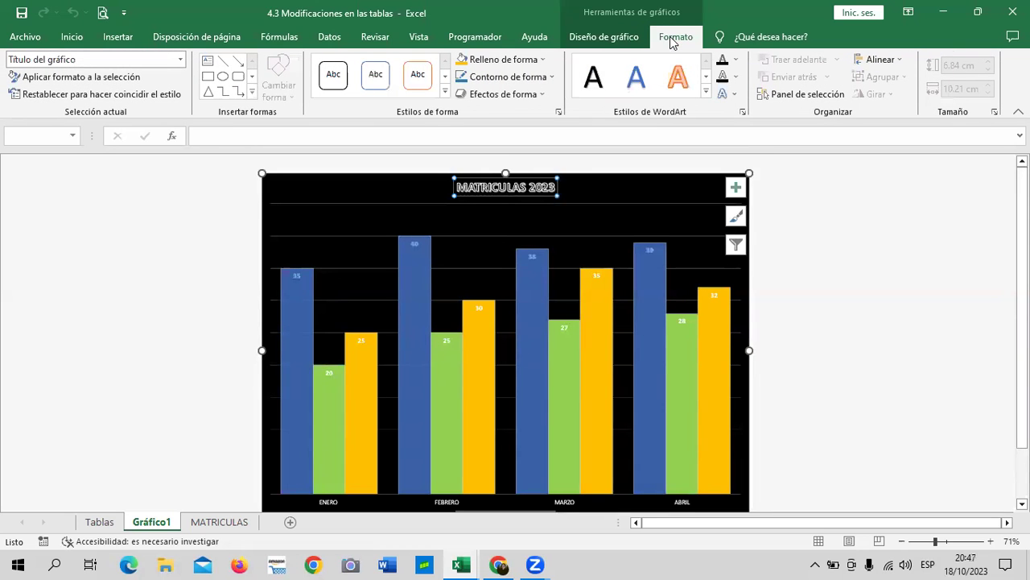
pyautogui.click(97, 91)
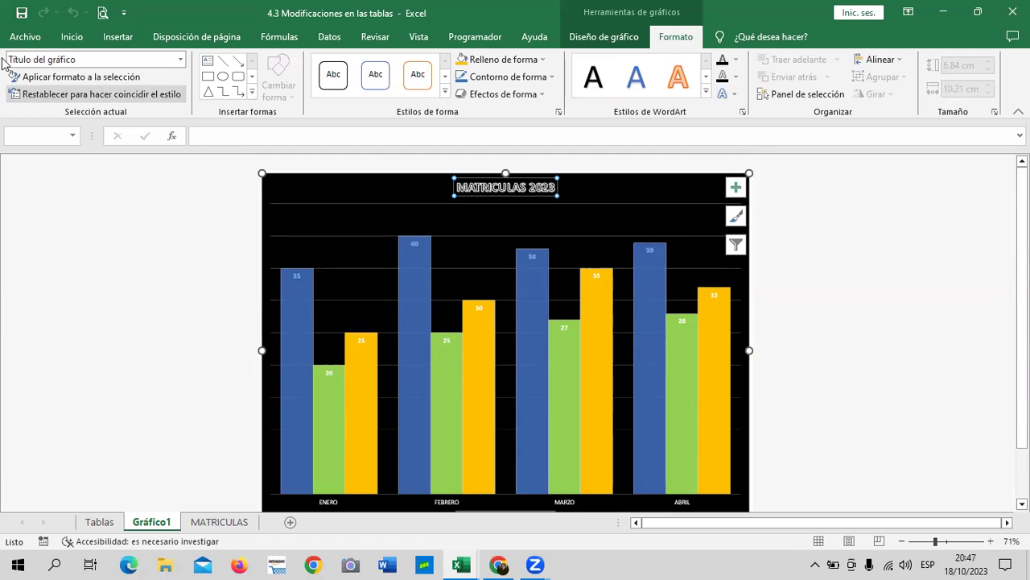
pyautogui.click(72, 37)
pyautogui.click(216, 66)
pyautogui.click(216, 66)
pyautogui.click(216, 66)
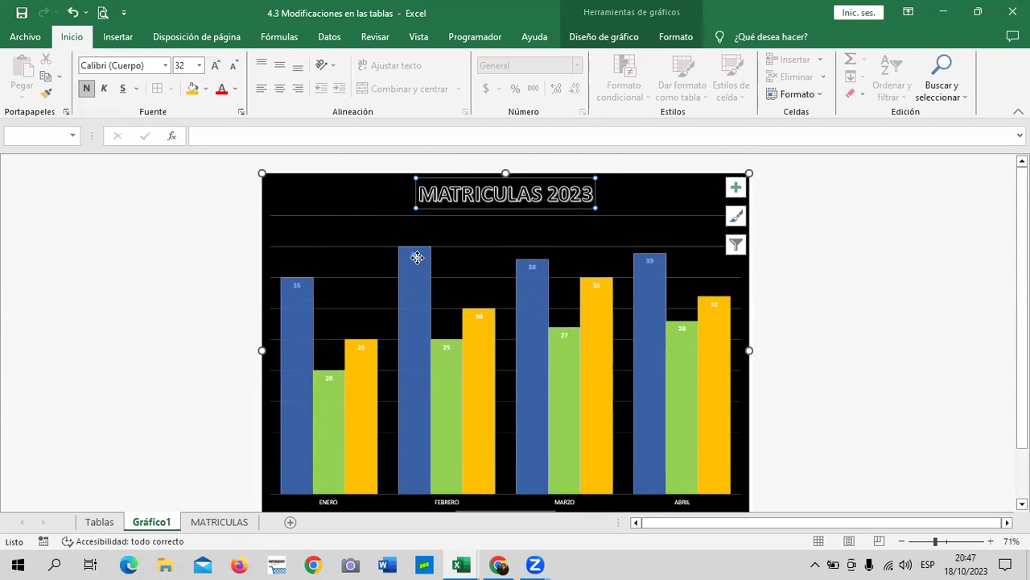
# Enlarge the WORD data labels by six font-size steps
pyautogui.click(417, 258)
pyautogui.click(216, 67)
pyautogui.click(215, 68)
pyautogui.click(215, 68)
pyautogui.click(215, 67)
pyautogui.click(216, 68)
pyautogui.click(215, 68)
pyautogui.click(216, 67)
pyautogui.click(216, 68)
pyautogui.click(216, 67)
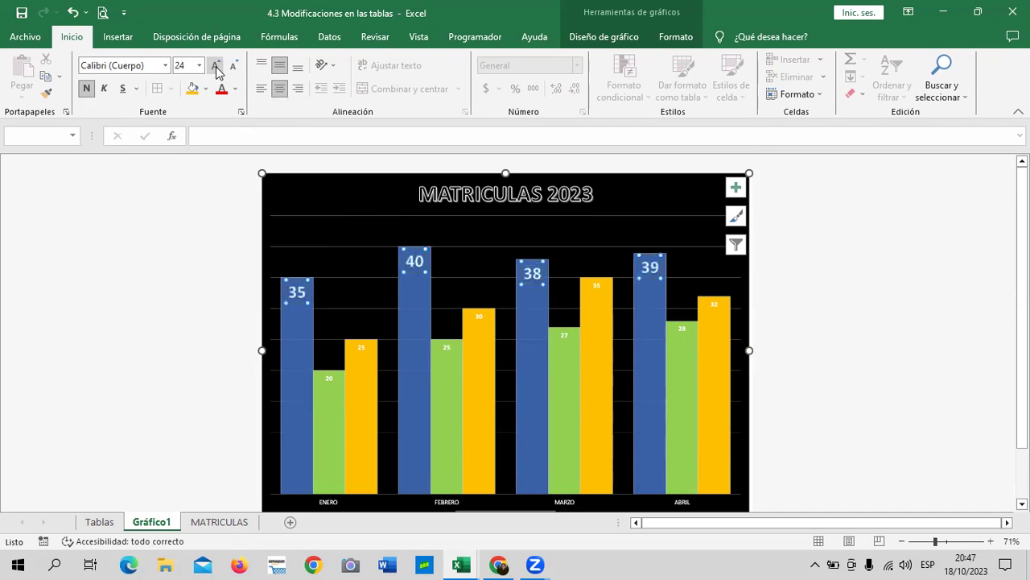
# Enlarge the EXCEL and WINDOWS data labels by two font-size steps each
pyautogui.click(567, 331)
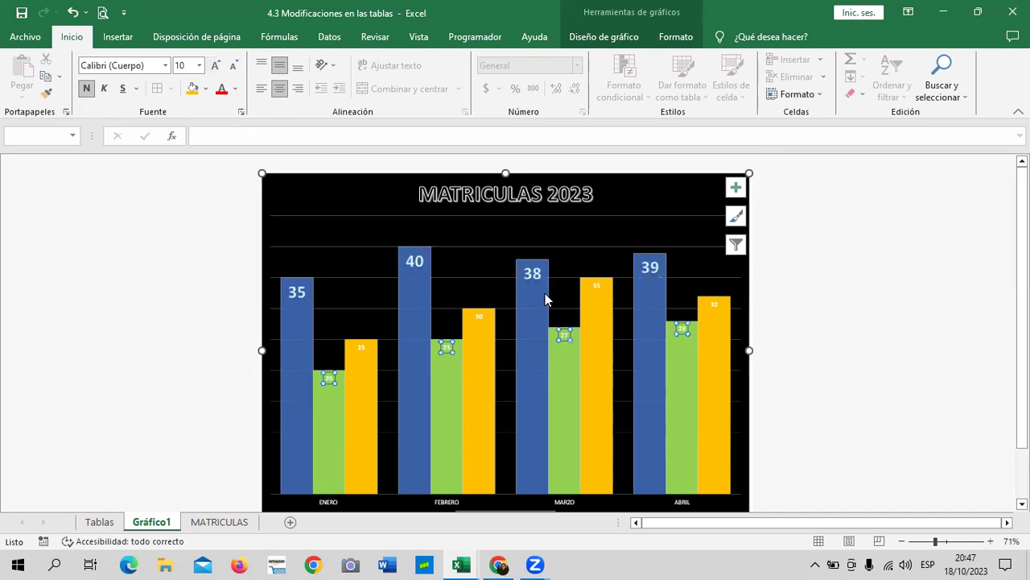
pyautogui.click(216, 67)
pyautogui.click(215, 68)
pyautogui.click(215, 67)
pyautogui.click(215, 68)
pyautogui.click(215, 67)
pyautogui.click(359, 348)
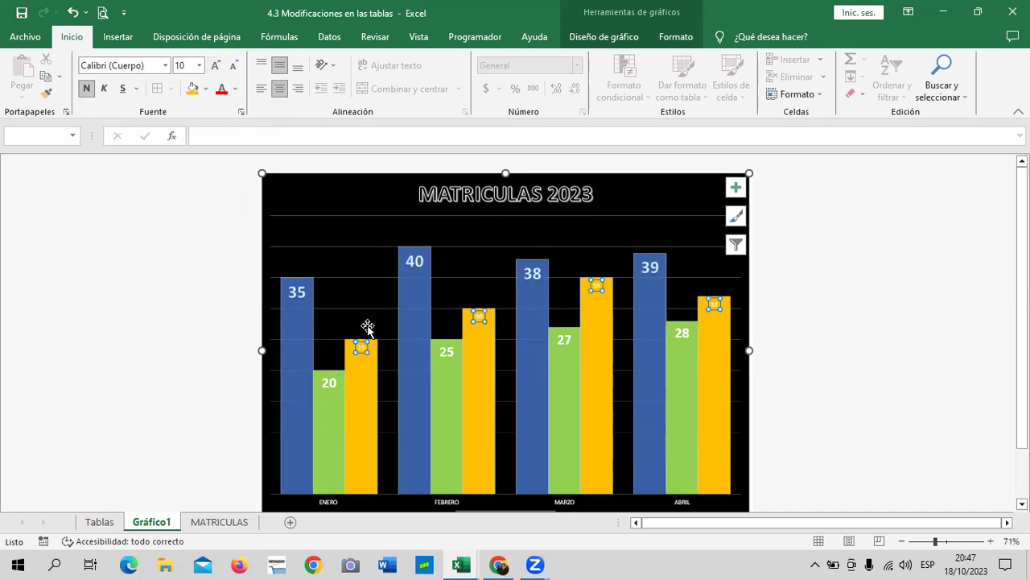
pyautogui.click(216, 68)
pyautogui.click(216, 68)
pyautogui.click(216, 67)
pyautogui.click(216, 68)
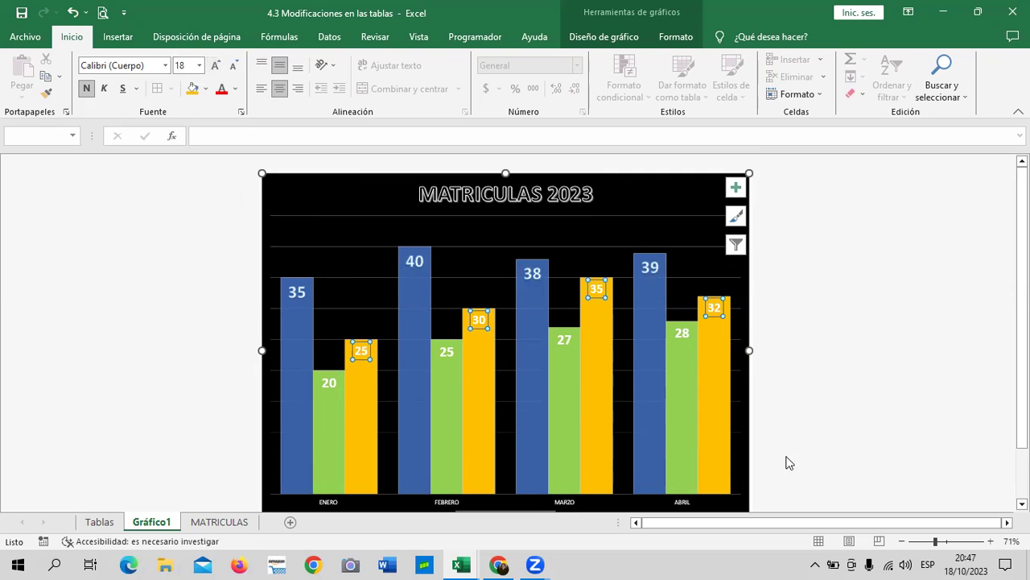
# Enlarge the ENERO–ABRIL month labels on the horizontal axis to 20 pt
pyautogui.click(681, 501)
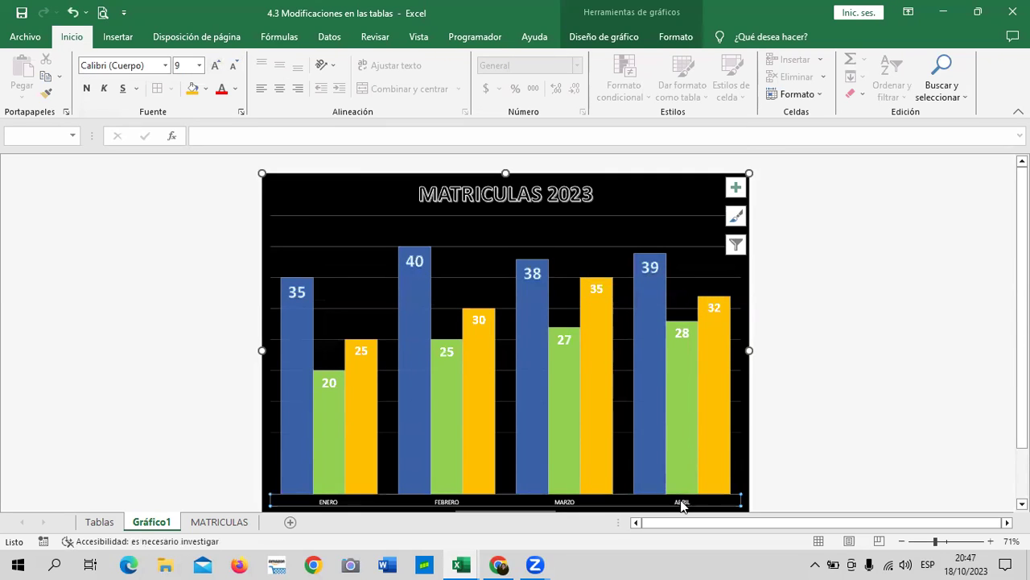
pyautogui.click(216, 68)
pyautogui.click(216, 67)
pyautogui.click(215, 68)
pyautogui.click(216, 68)
pyautogui.click(829, 232)
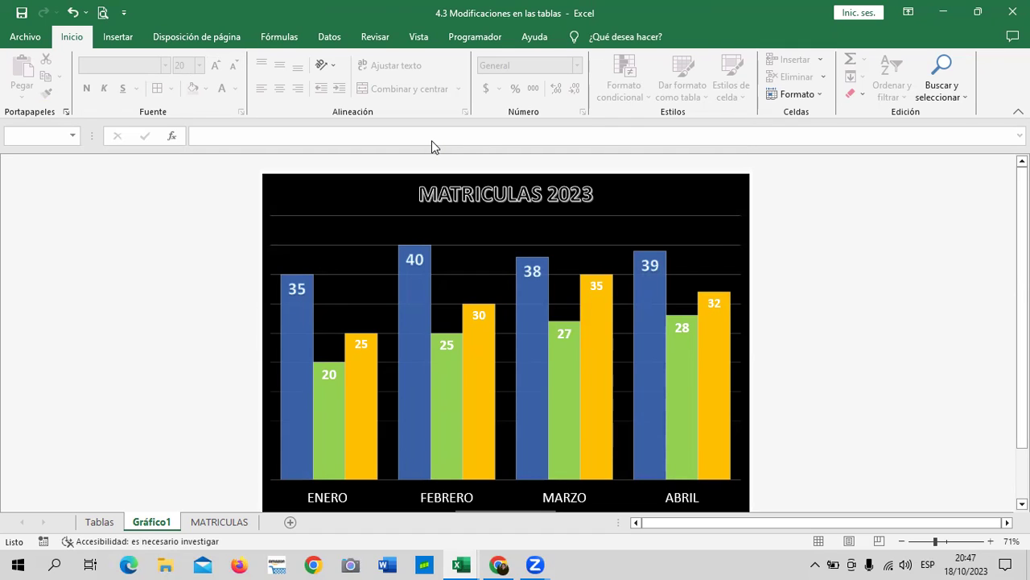
# Move the WORD chart up beside the table on MATRICULAS, then return to Gráfico1
pyautogui.click(650, 199)
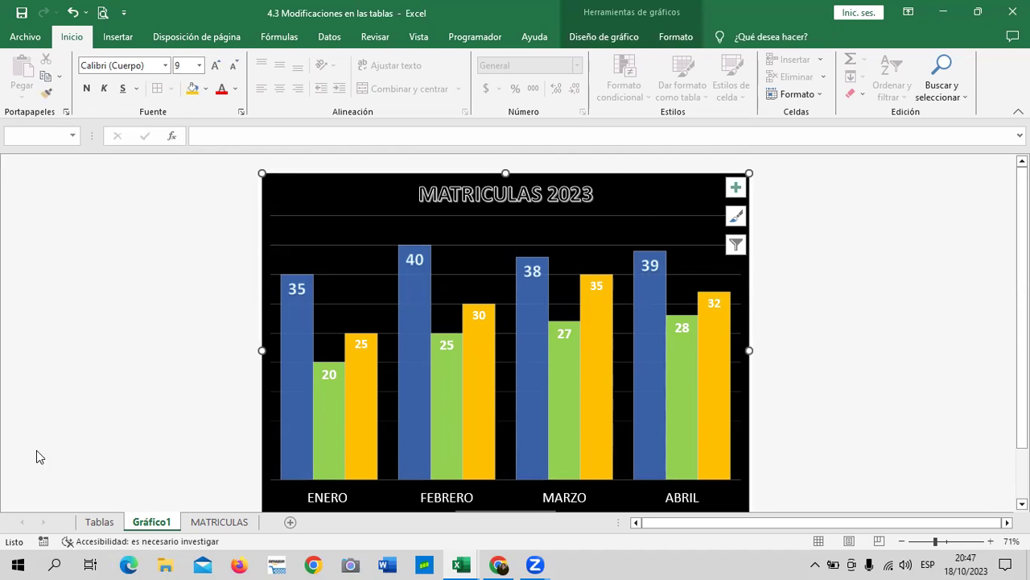
pyautogui.click(216, 524)
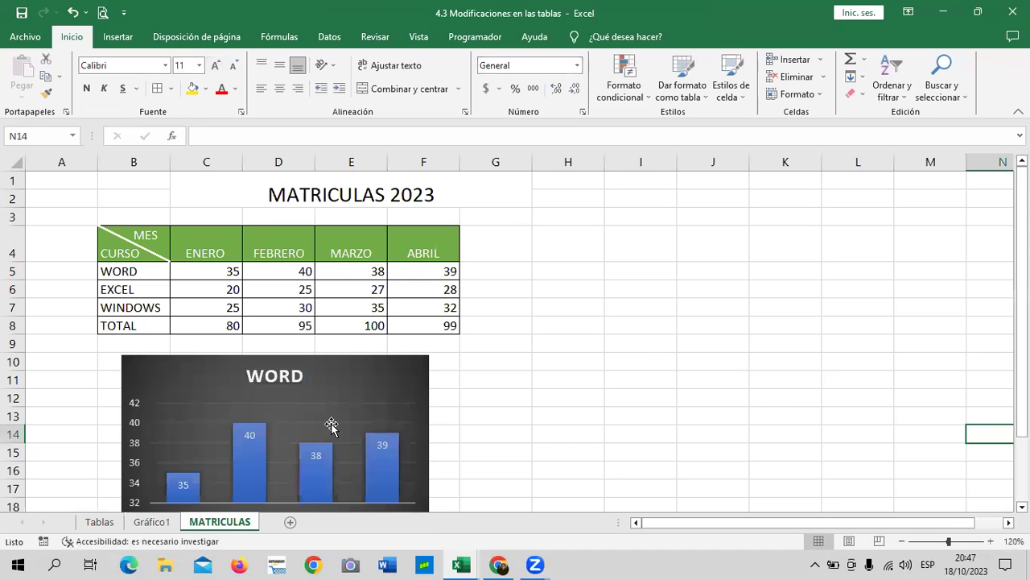
pyautogui.moveTo(373, 360)
pyautogui.mouseDown()
pyautogui.moveTo(879, 220)
pyautogui.moveTo(849, 233)
pyautogui.mouseUp()
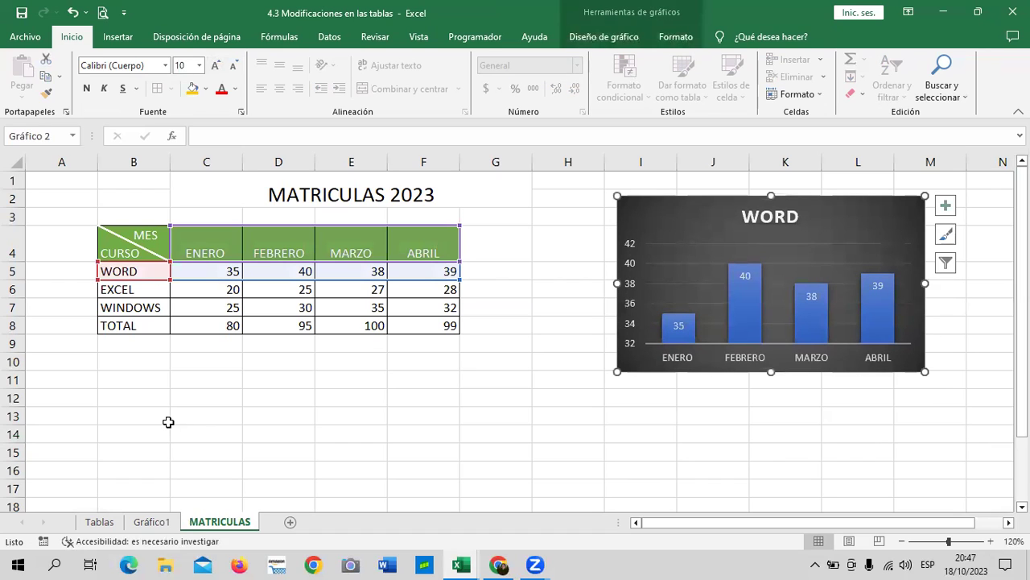
pyautogui.click(150, 521)
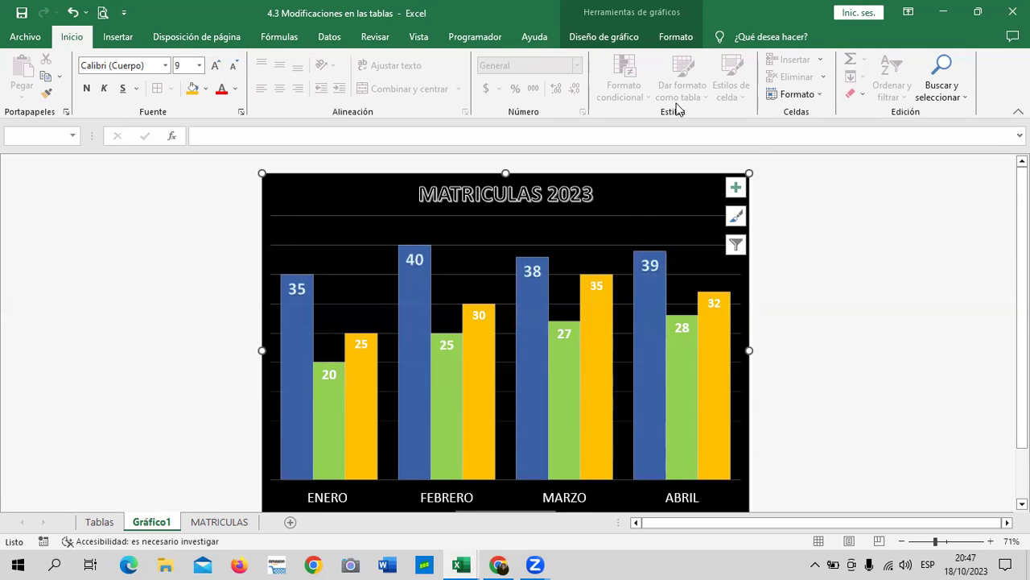
# Move the MATRICULAS 2023 chart onto the MATRICULAS sheet as an embedded object
pyautogui.click(606, 37)
pyautogui.click(934, 84)
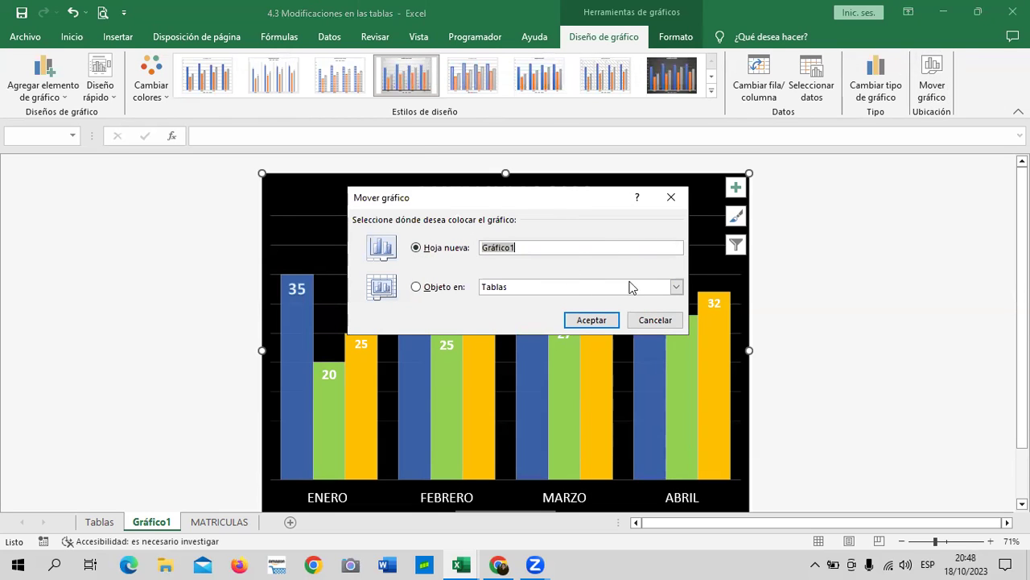
pyautogui.click(676, 286)
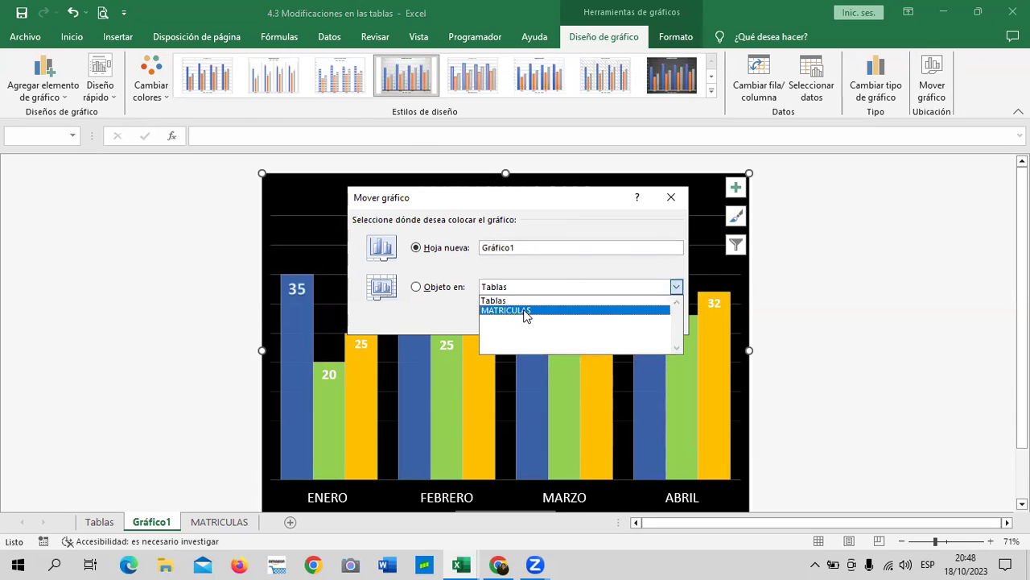
pyautogui.click(529, 310)
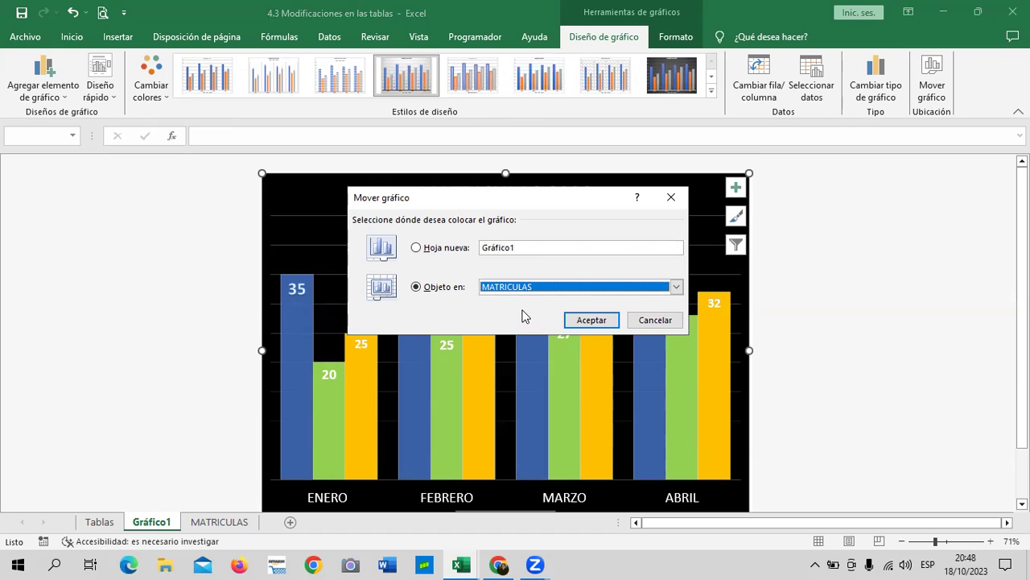
pyautogui.click(593, 321)
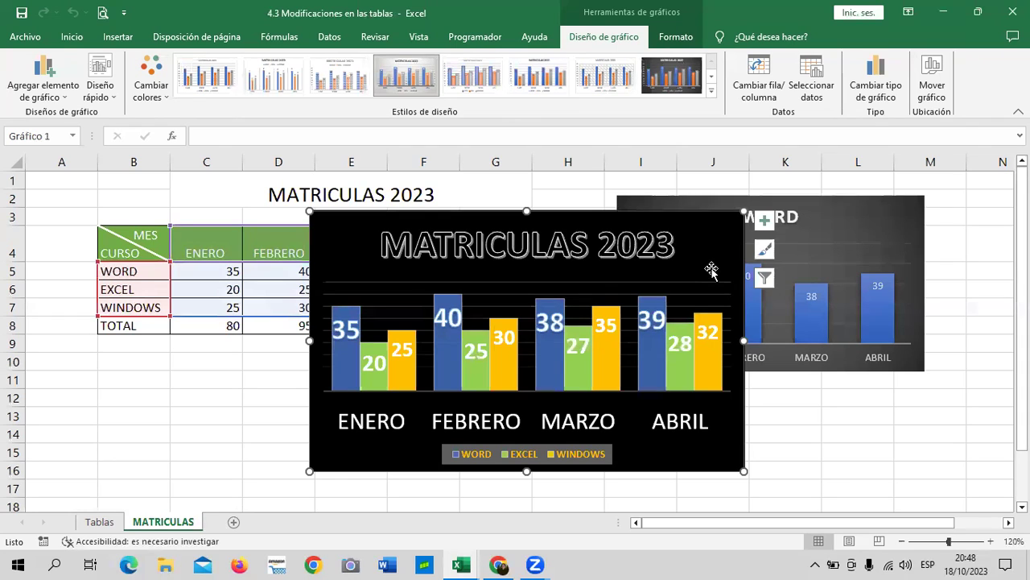
# Move the chart back to a new chart sheet named Gráfico1
pyautogui.click(929, 80)
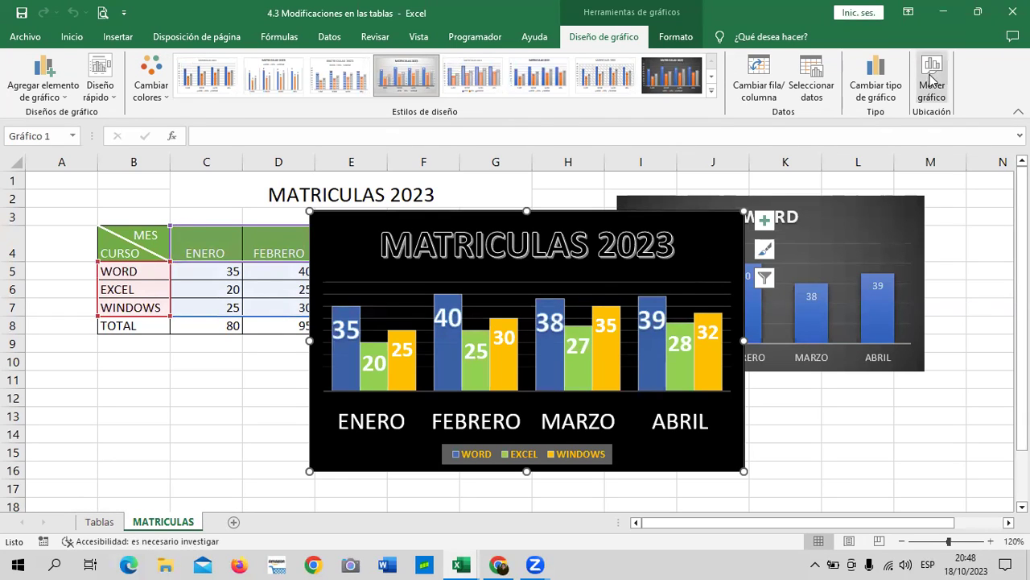
pyautogui.click(630, 248)
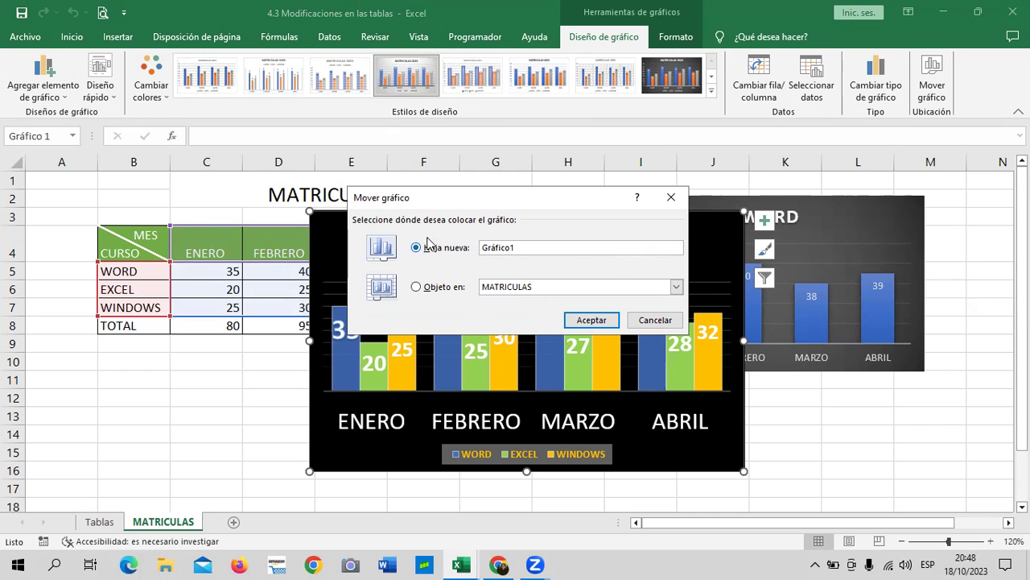
pyautogui.click(590, 330)
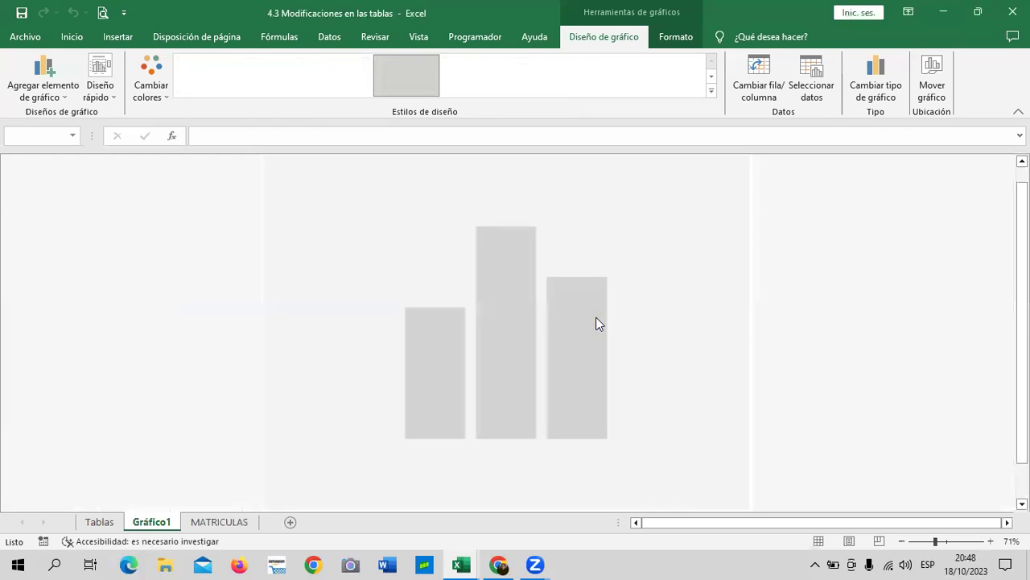
# Select the chart legend (WORD, EXCEL, WINDOWS) and raise its font size step by step to 24 pt
pyautogui.click(623, 200)
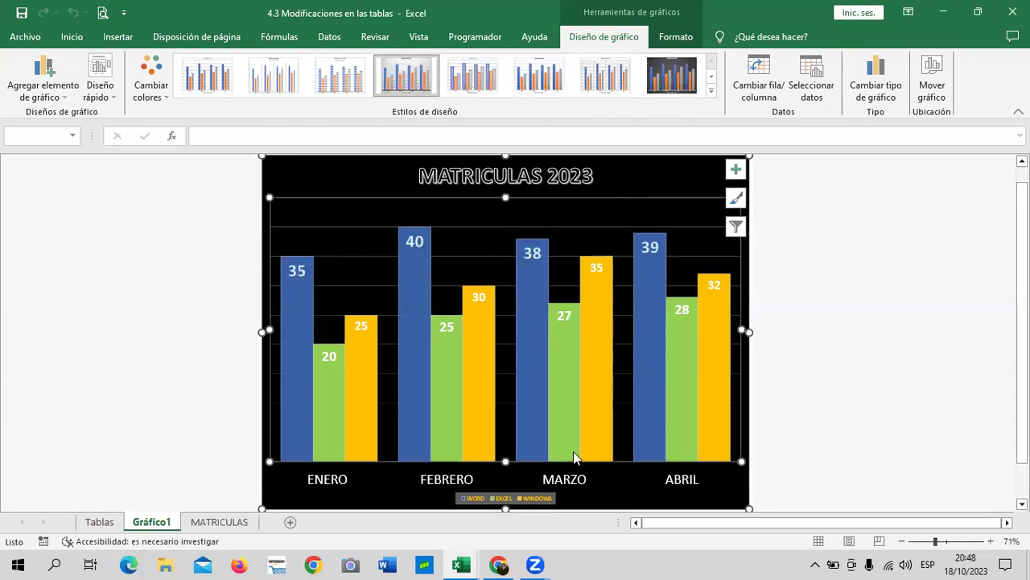
pyautogui.click(537, 499)
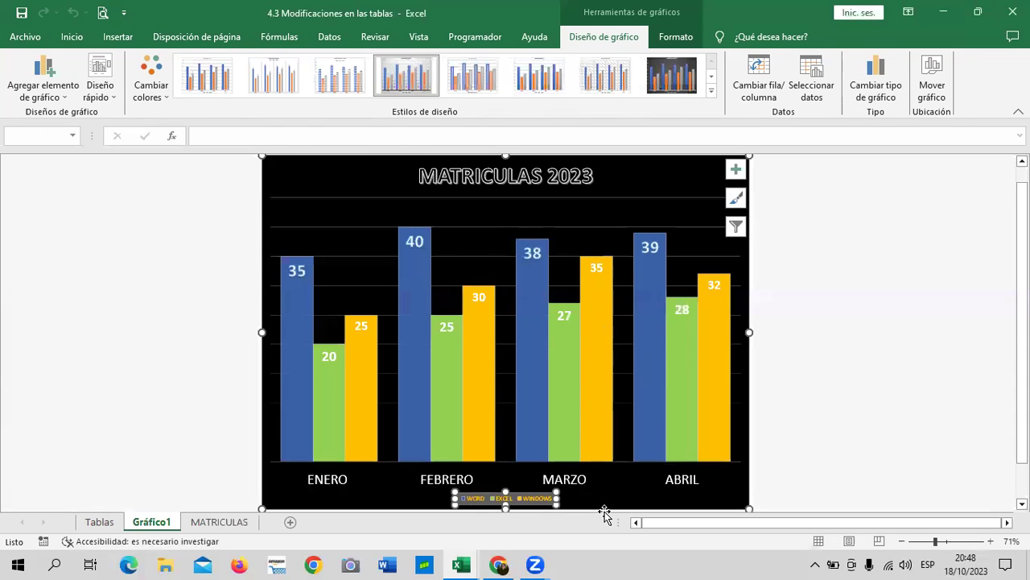
pyautogui.click(72, 37)
pyautogui.click(216, 66)
pyautogui.click(215, 66)
pyautogui.click(215, 66)
pyautogui.click(215, 67)
pyautogui.click(214, 68)
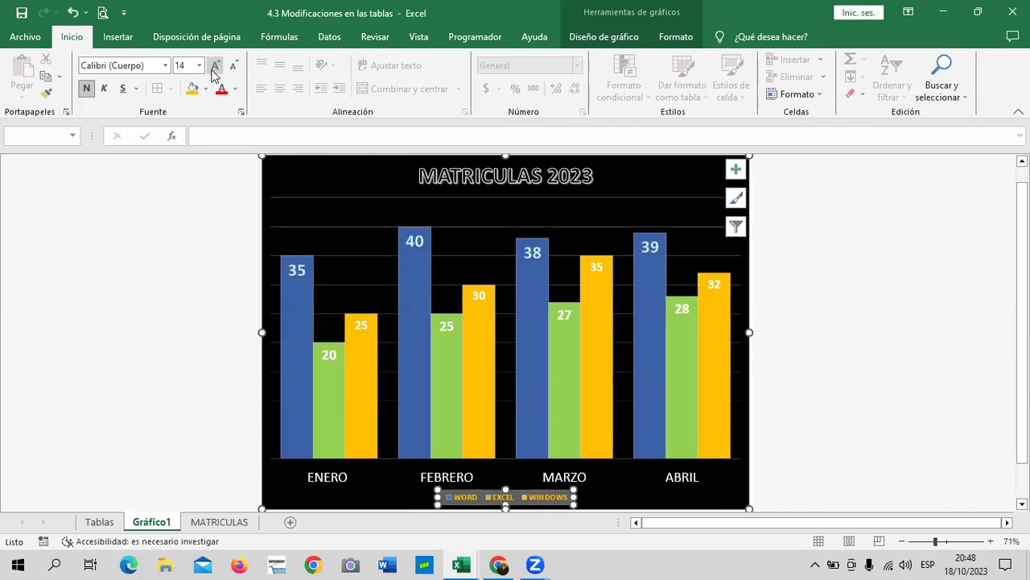
pyautogui.click(213, 69)
pyautogui.click(213, 69)
pyautogui.click(213, 69)
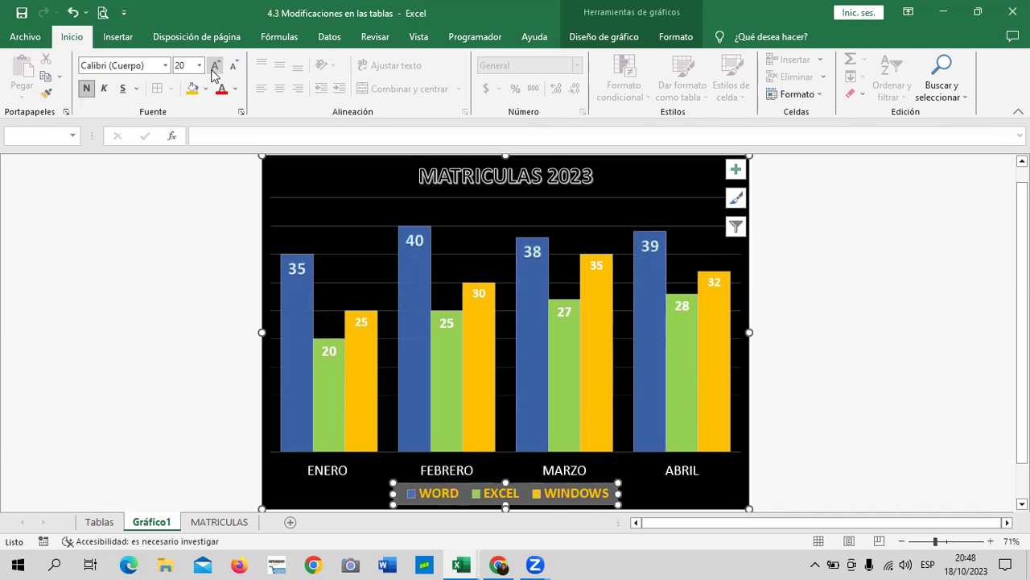
pyautogui.click(214, 69)
pyautogui.click(908, 352)
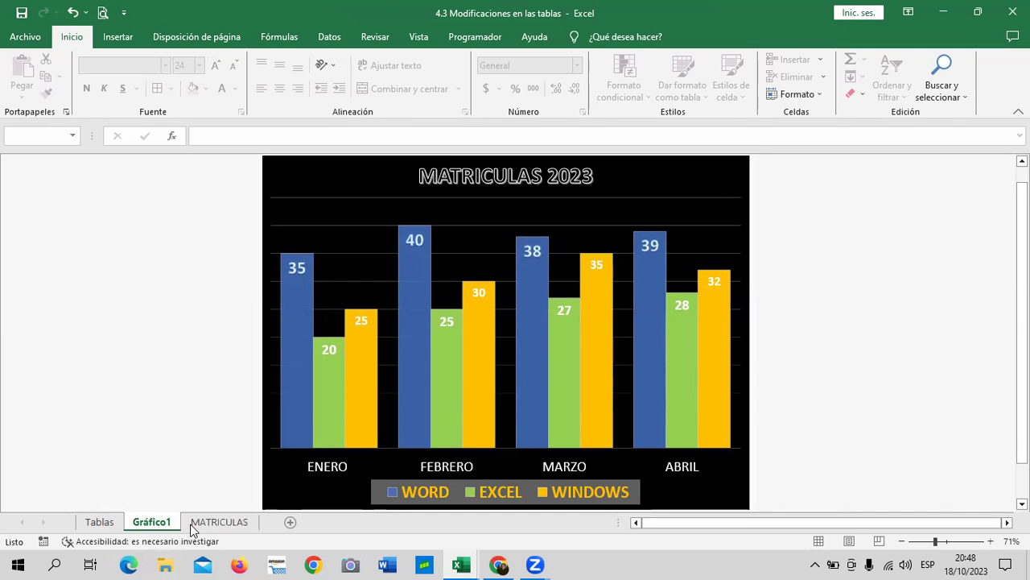
# Switch to the MATRICULAS sheet and drag the WORD chart slightly left beside the table
pyautogui.click(230, 527)
pyautogui.moveTo(854, 219)
pyautogui.mouseDown()
pyautogui.moveTo(834, 207)
pyautogui.moveTo(829, 221)
pyautogui.mouseUp()
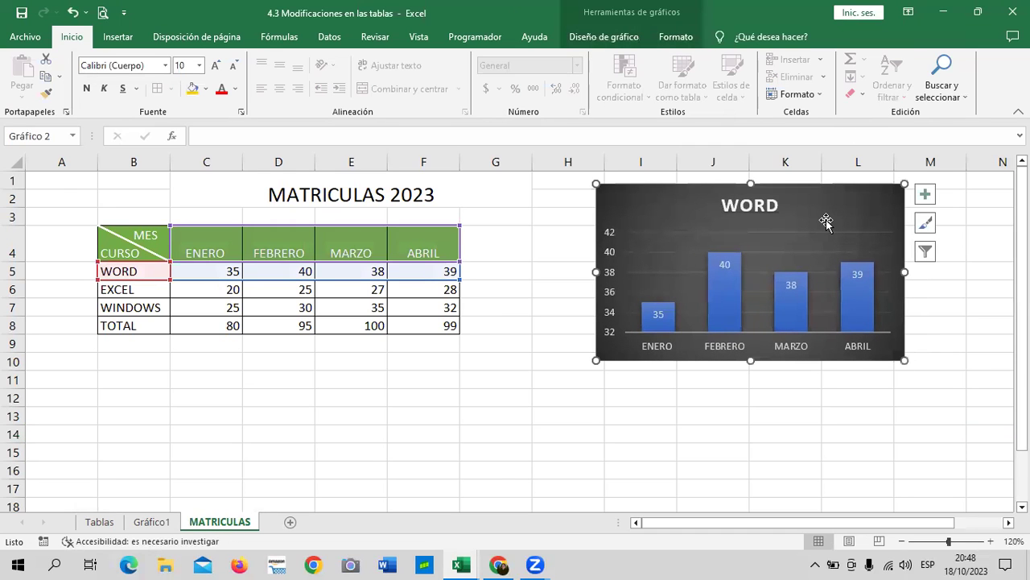
pyautogui.click(322, 416)
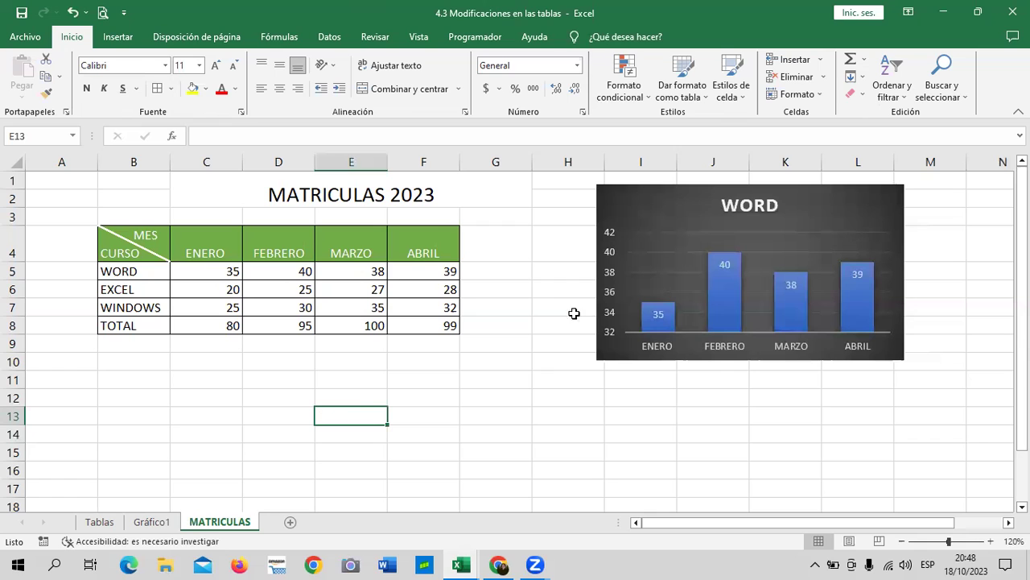
pyautogui.click(849, 211)
pyautogui.click(608, 33)
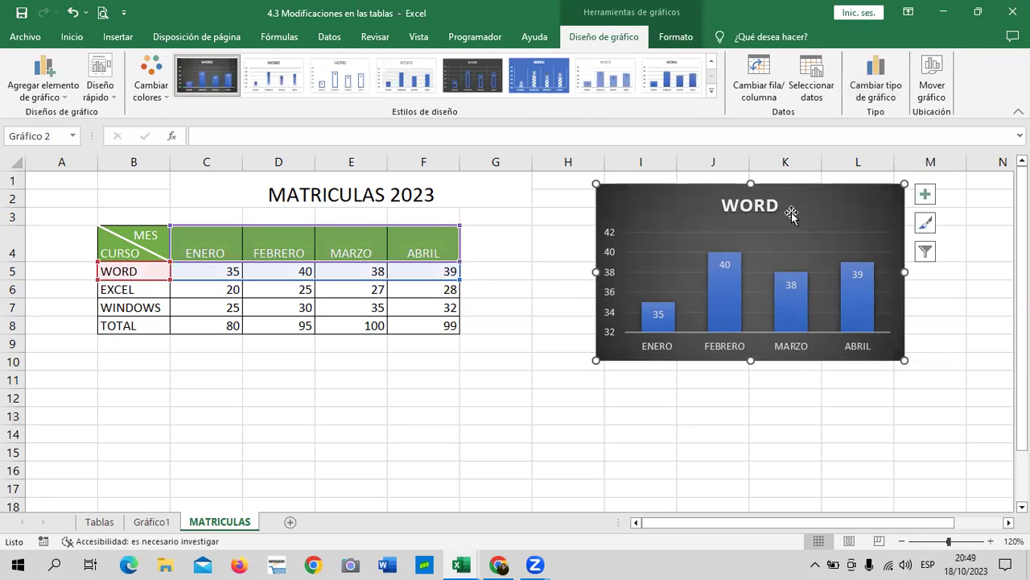
pyautogui.moveTo(814, 214); pyautogui.dragTo(788, 215)
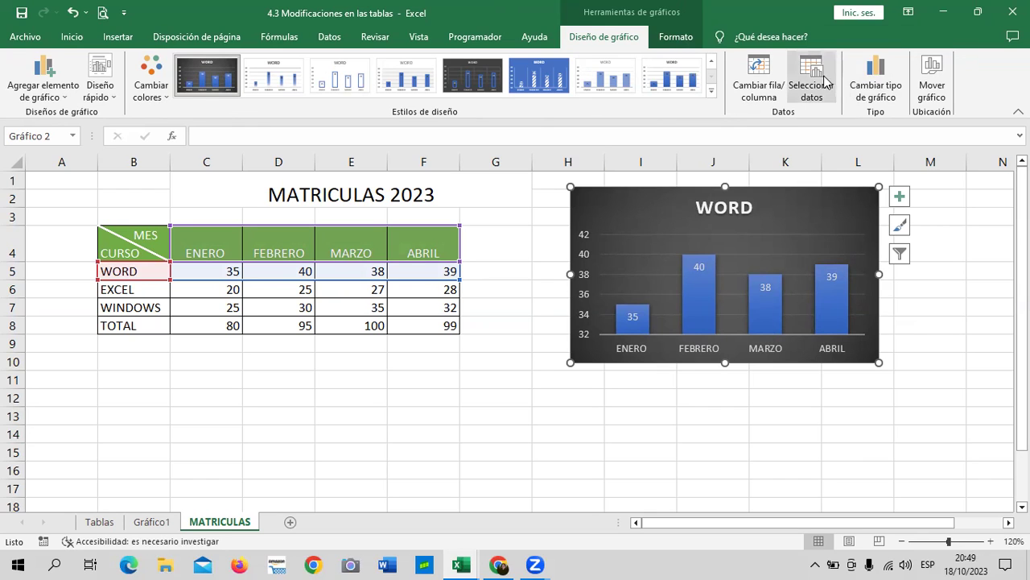
# Change the WORD chart's type to Columnas 3D and check the perspective columns
pyautogui.click(881, 89)
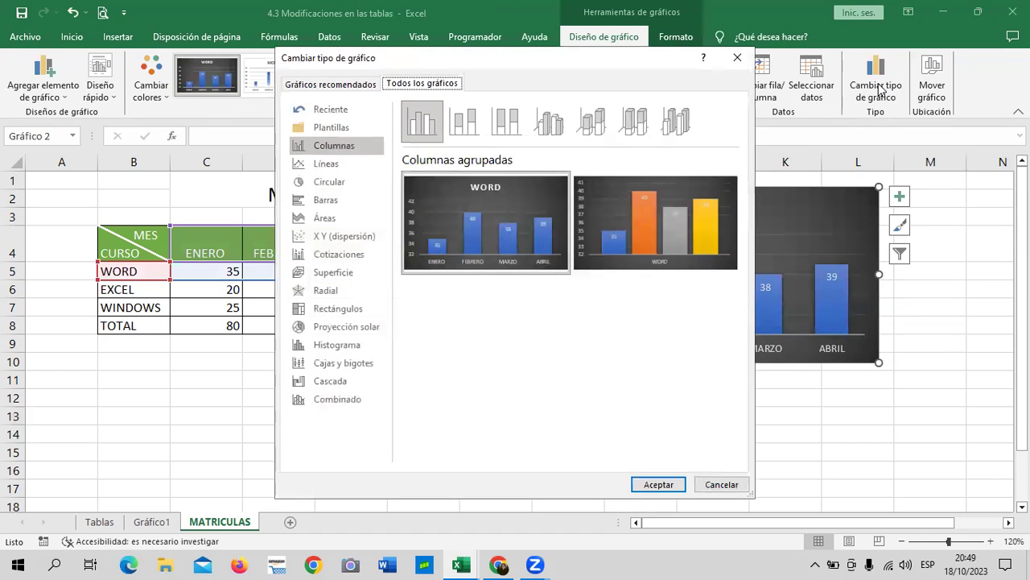
pyautogui.click(681, 129)
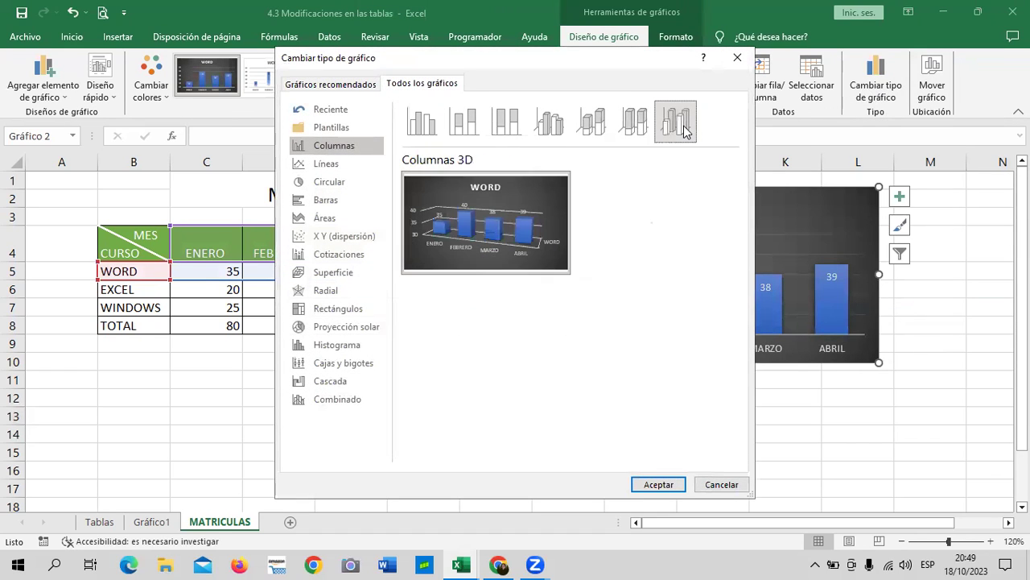
pyautogui.moveTo(488, 240)
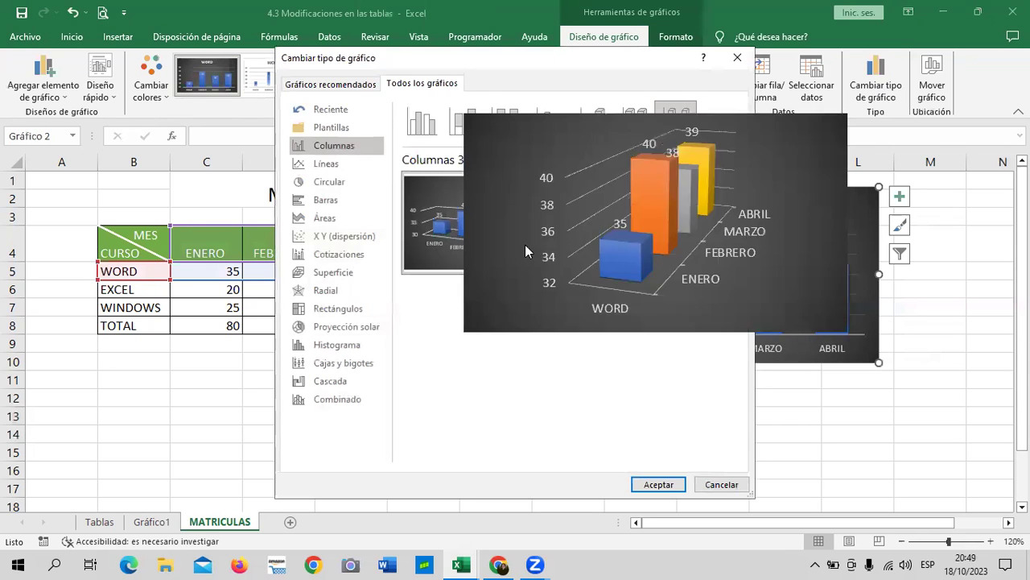
pyautogui.click(673, 485)
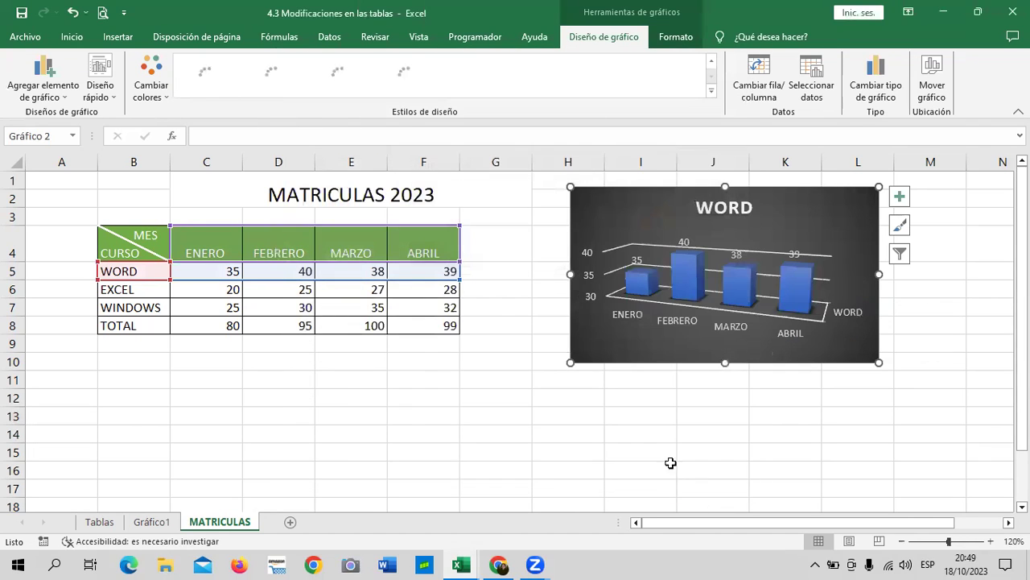
pyautogui.click(678, 470)
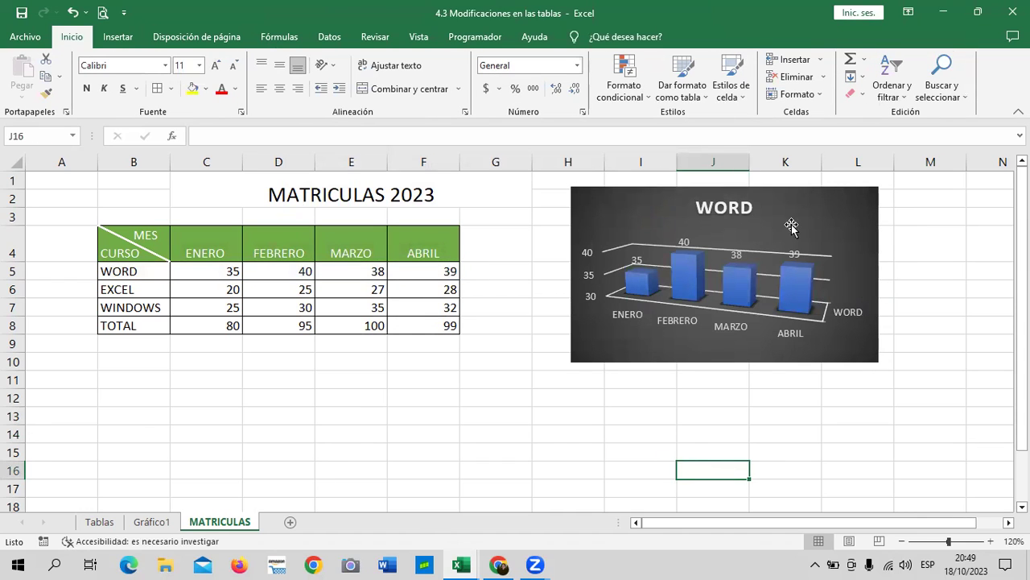
pyautogui.click(810, 205)
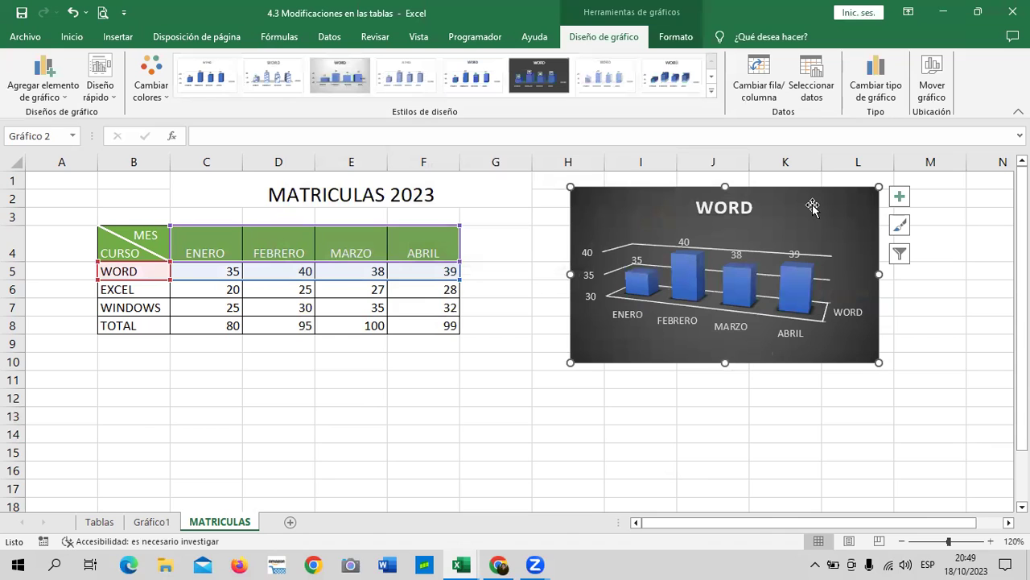
# Change the WORD chart to Barras agrupadas, giving horizontal bars 35, 40, 38, 39 for ENERO–ABRIL
pyautogui.click(875, 80)
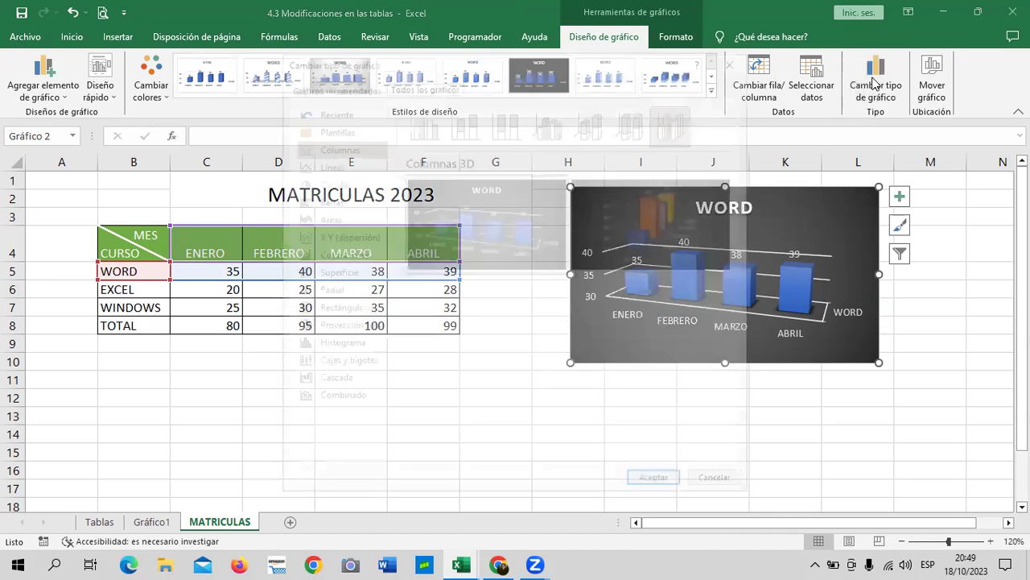
pyautogui.click(328, 165)
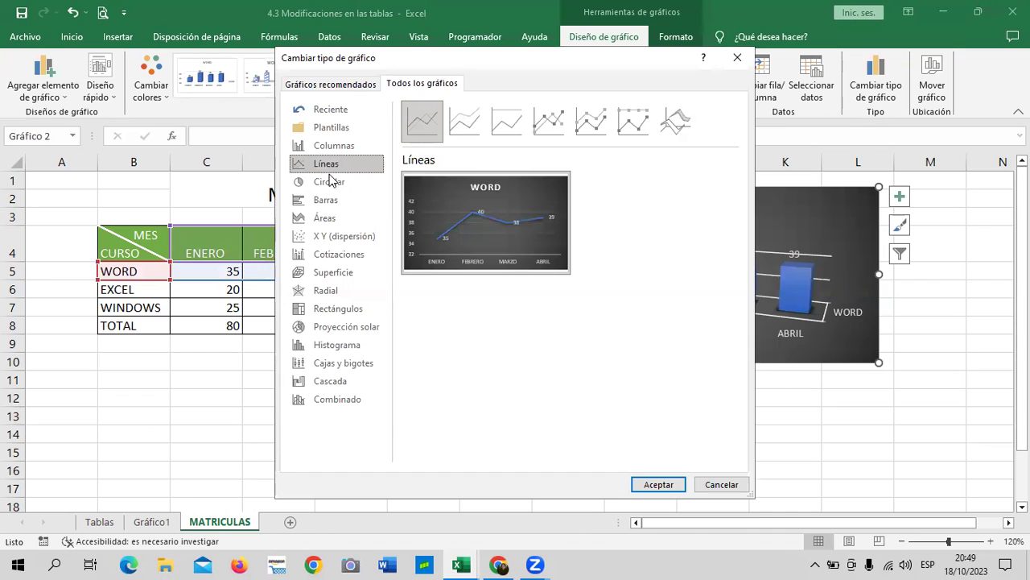
pyautogui.click(340, 201)
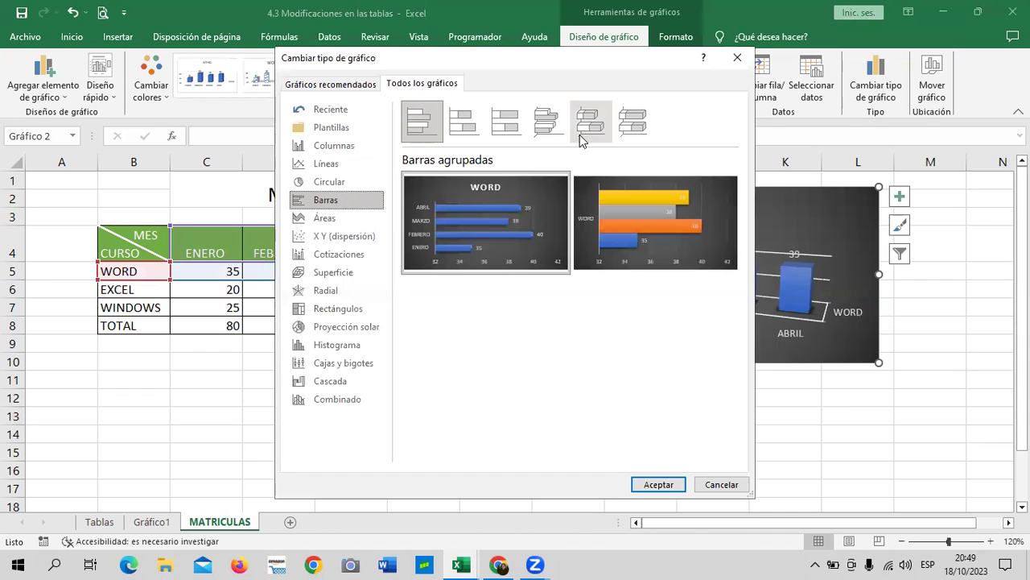
pyautogui.click(633, 134)
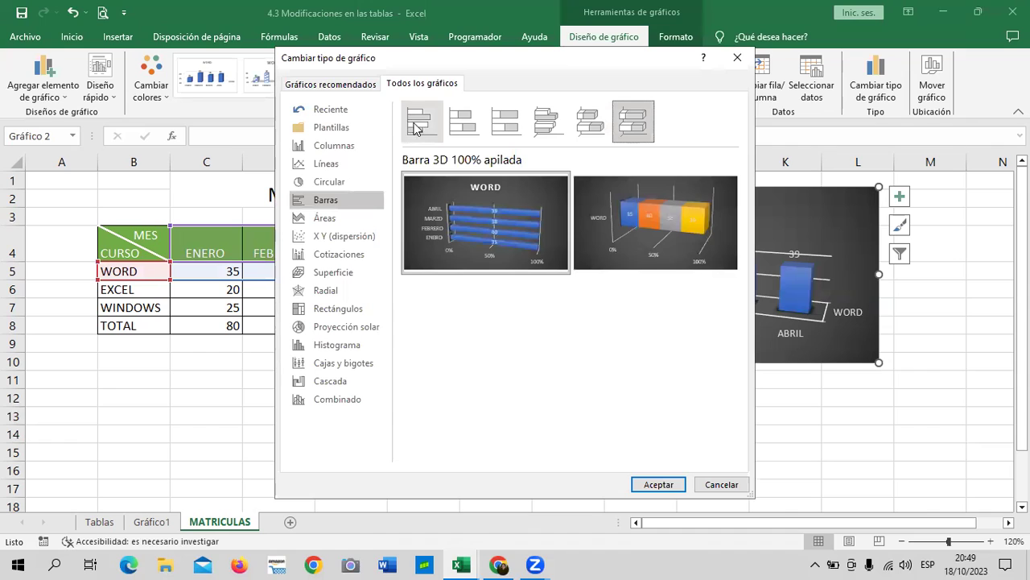
pyautogui.click(463, 120)
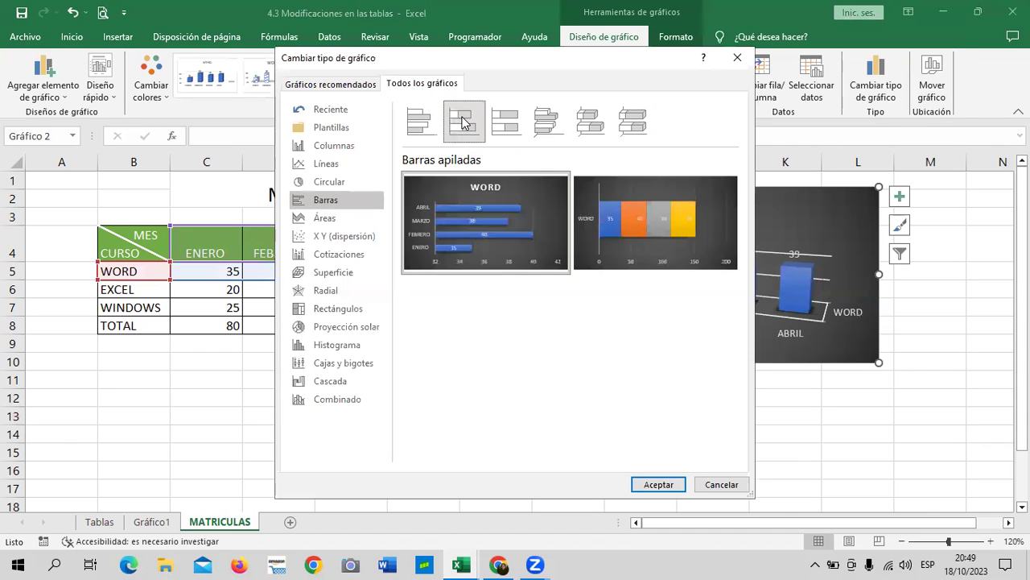
pyautogui.click(417, 122)
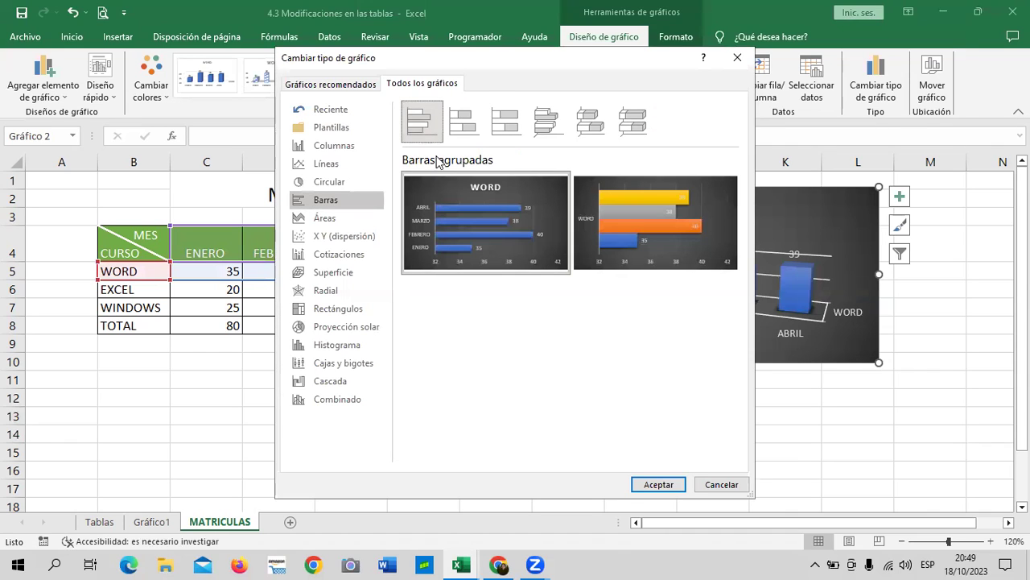
pyautogui.click(659, 484)
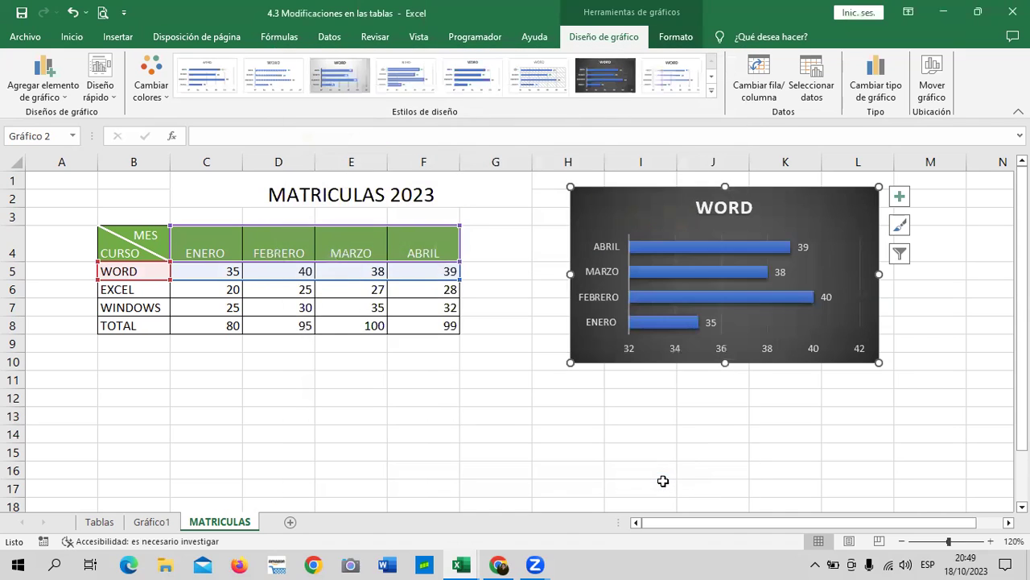
pyautogui.click(769, 436)
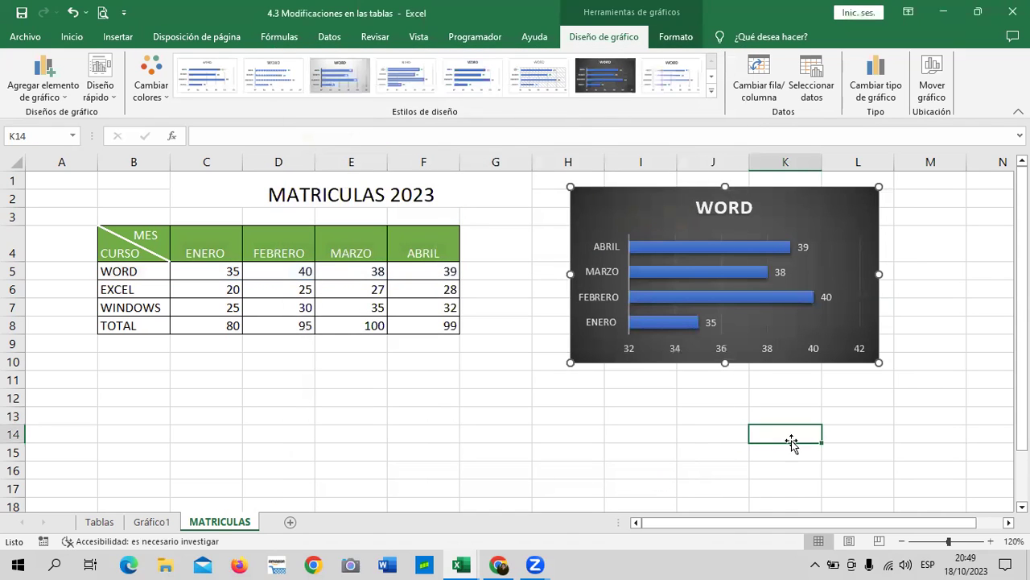
pyautogui.click(799, 216)
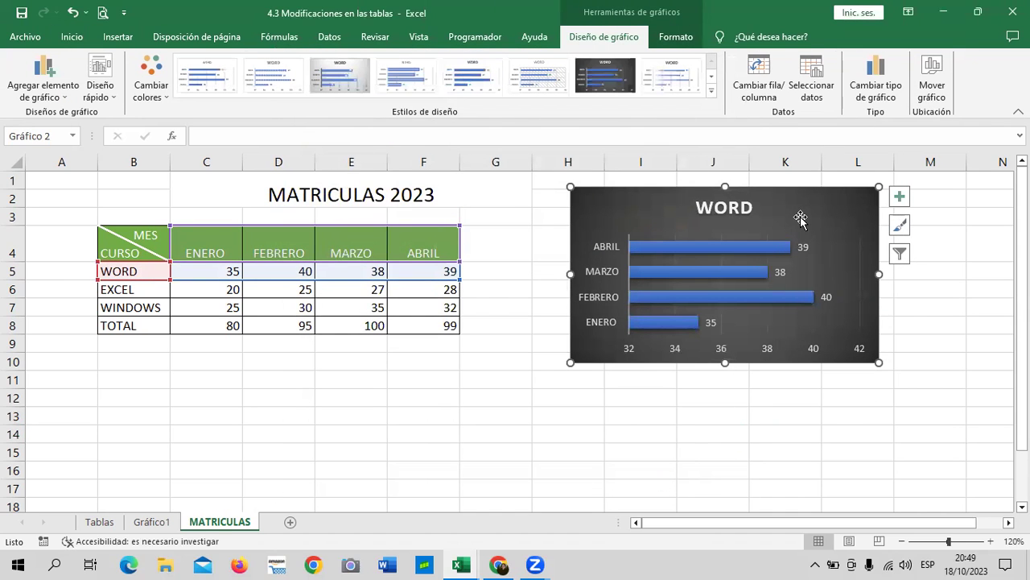
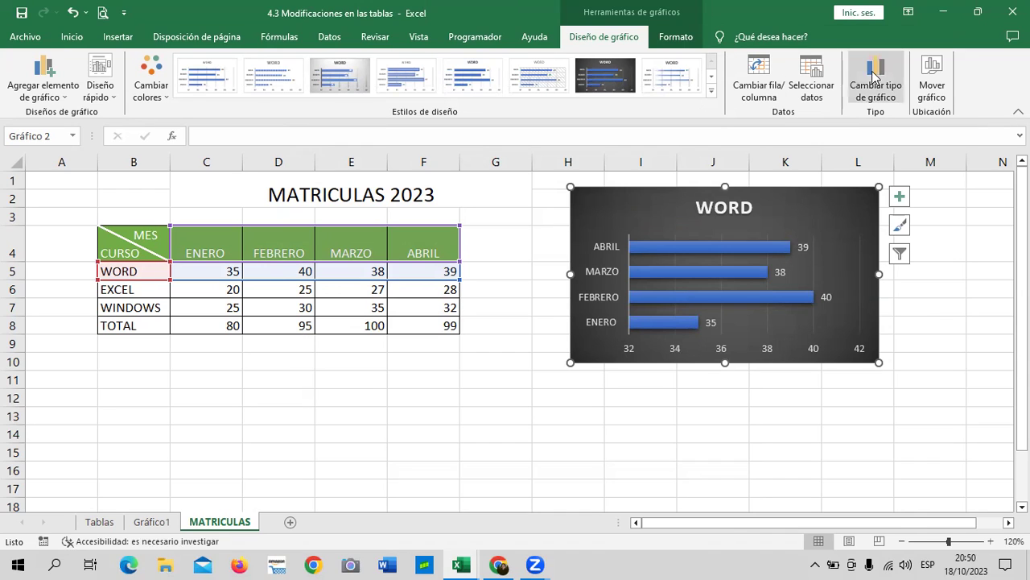
# Browse the chart styles and chart elements list, then reselect the WORD chart
pyautogui.click(710, 91)
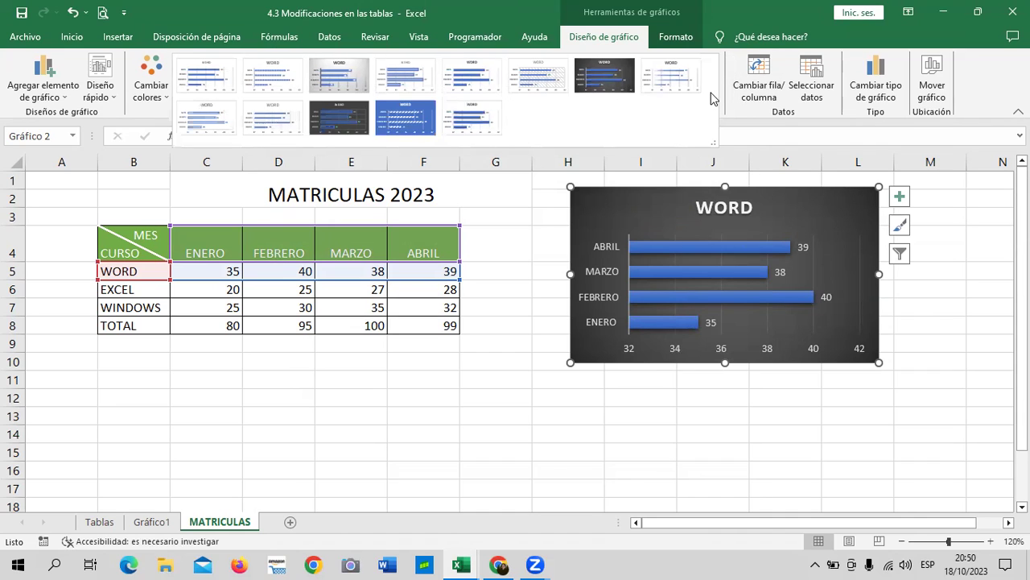
pyautogui.click(900, 197)
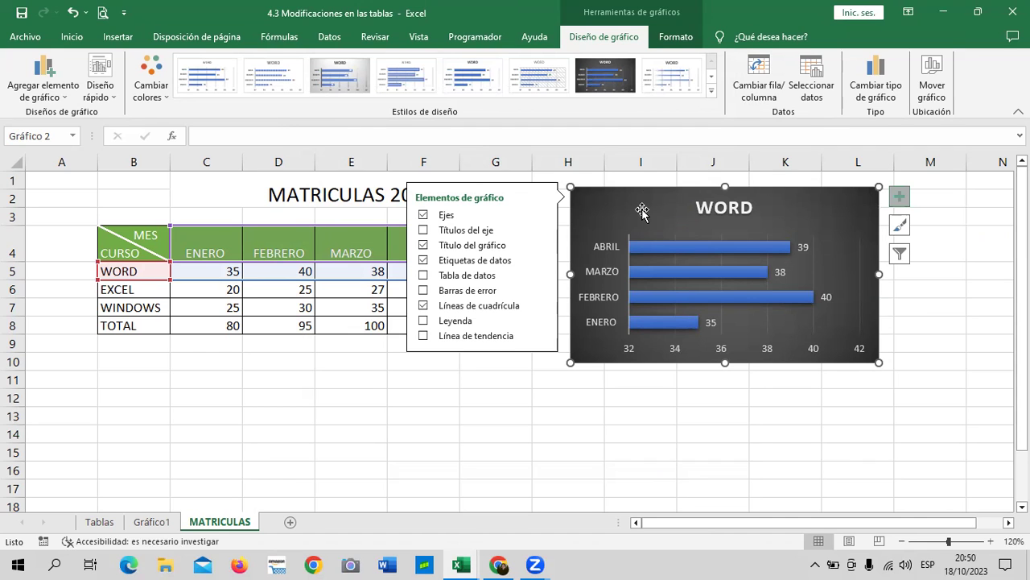
pyautogui.click(947, 399)
pyautogui.click(841, 228)
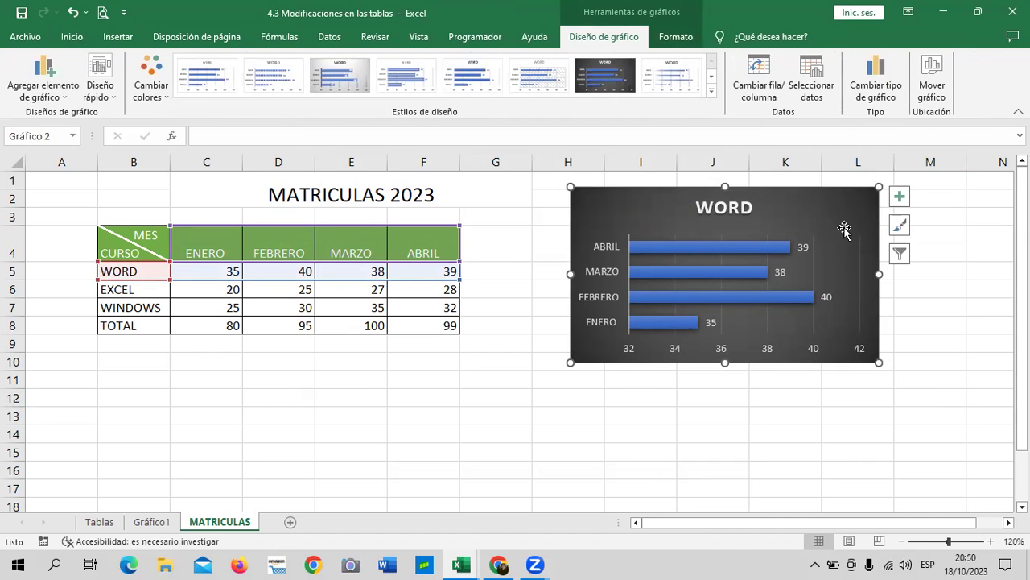
# Apply the black filled theme shape style to the WORD chart's background
pyautogui.click(673, 40)
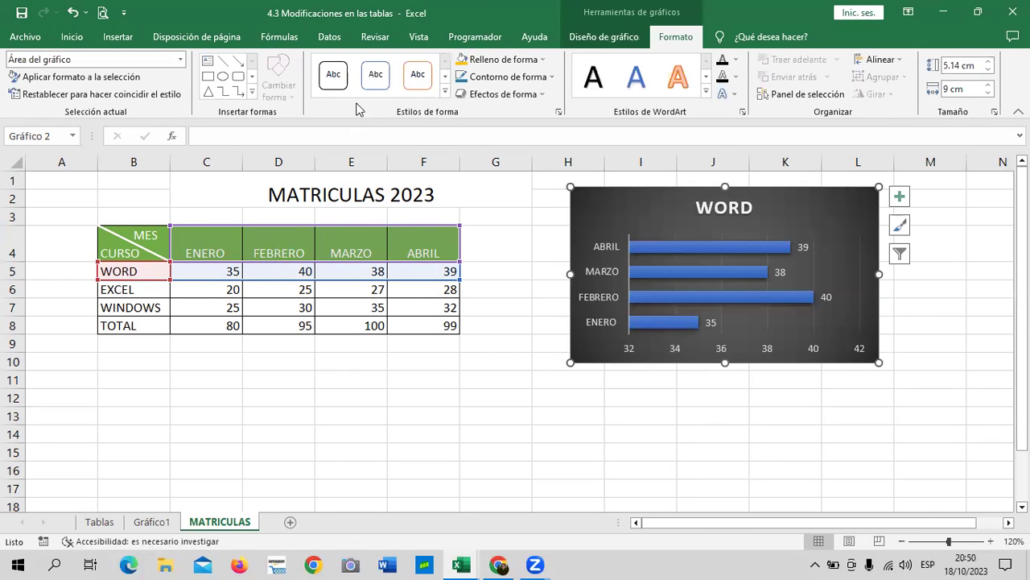
pyautogui.click(445, 91)
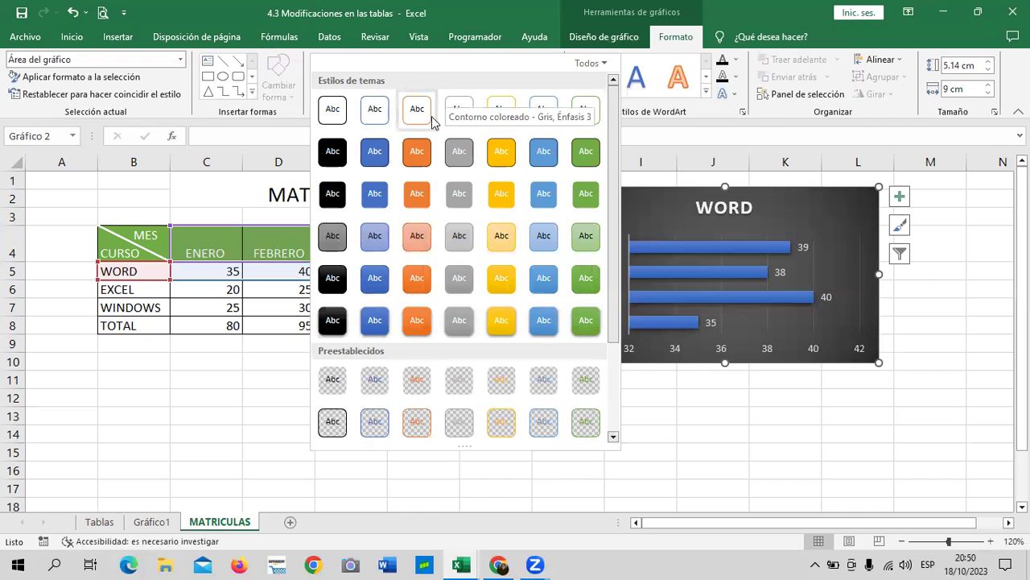
pyautogui.click(332, 153)
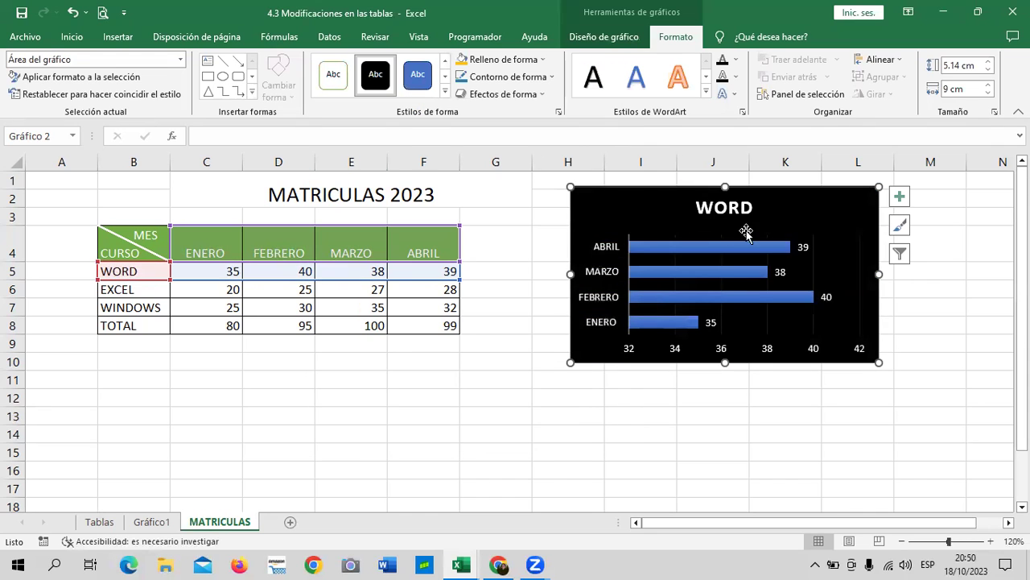
# Try the legend at the bottom and right, delete it, and turn off the WORD chart's axes
pyautogui.click(899, 197)
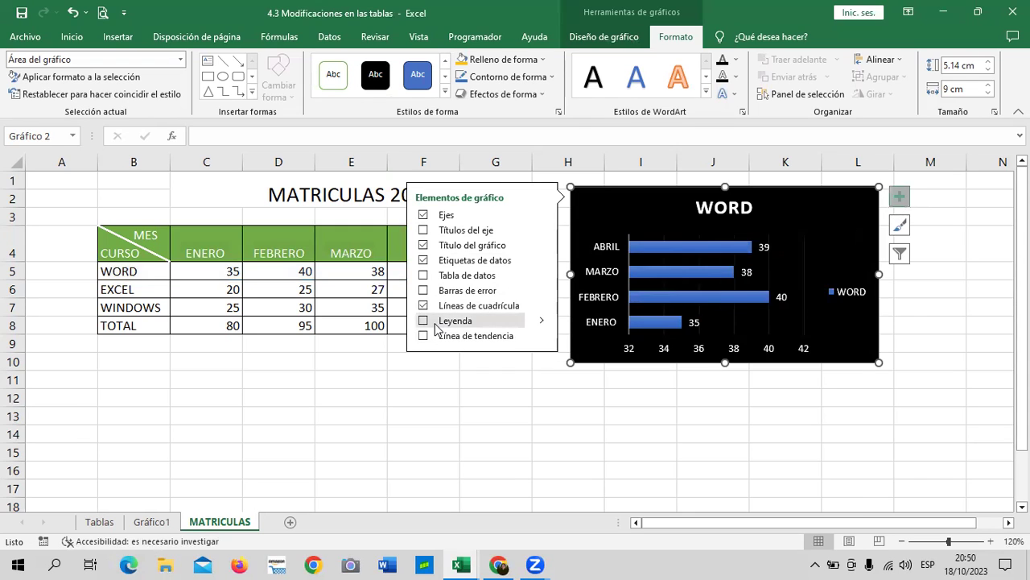
pyautogui.click(540, 326)
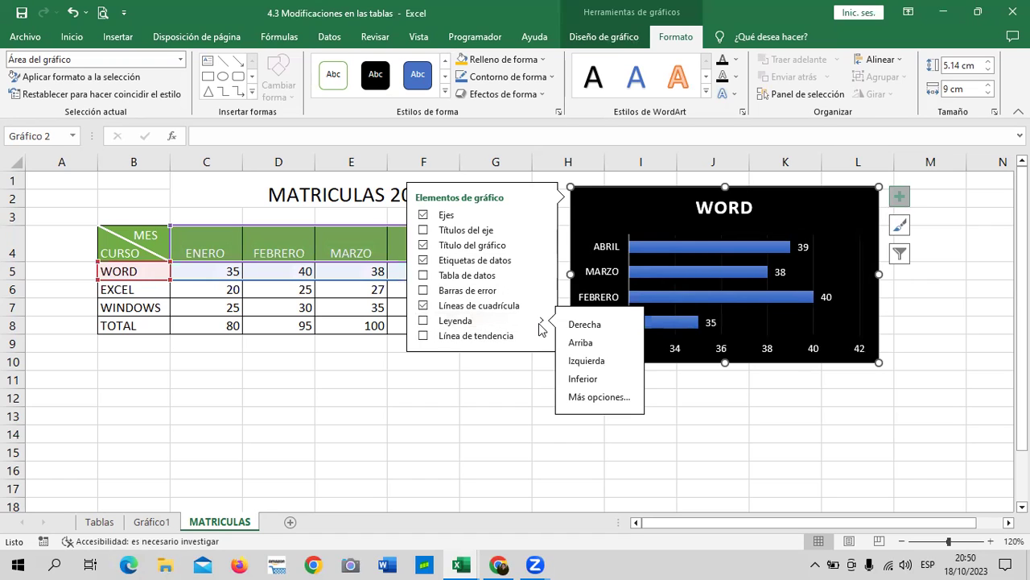
pyautogui.click(583, 379)
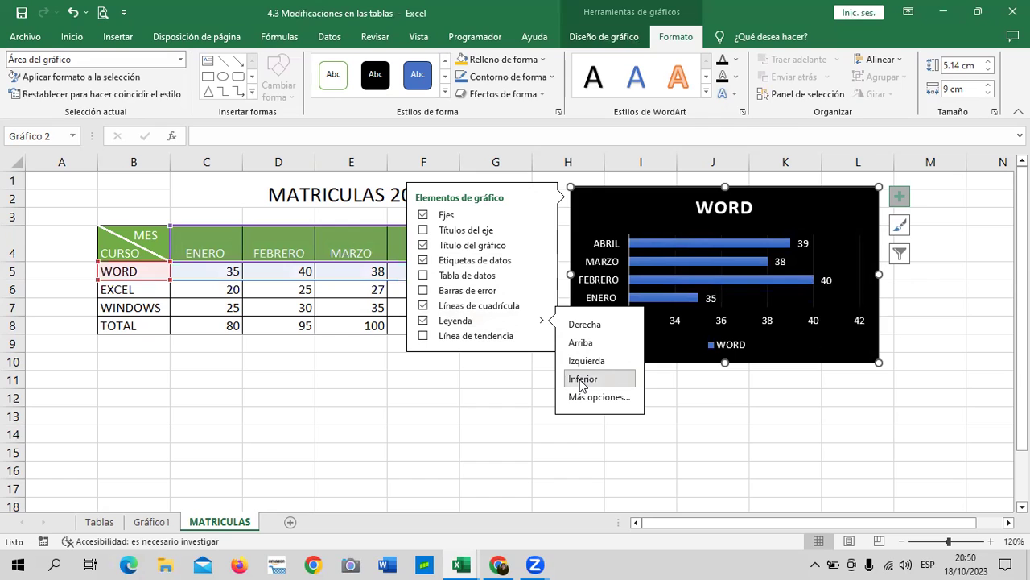
pyautogui.click(571, 324)
pyautogui.click(853, 298)
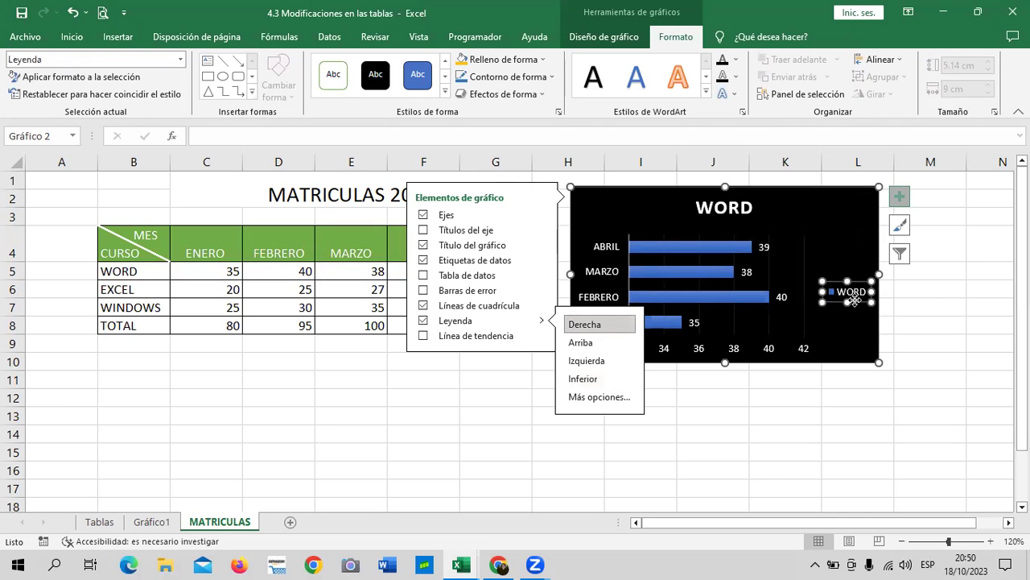
pyautogui.press('Delete')
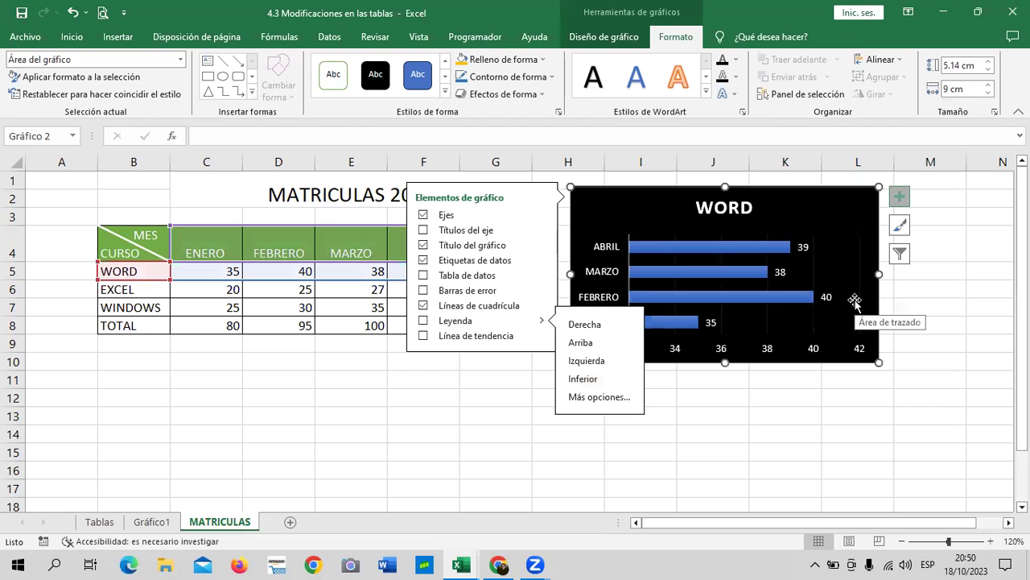
pyautogui.click(510, 216)
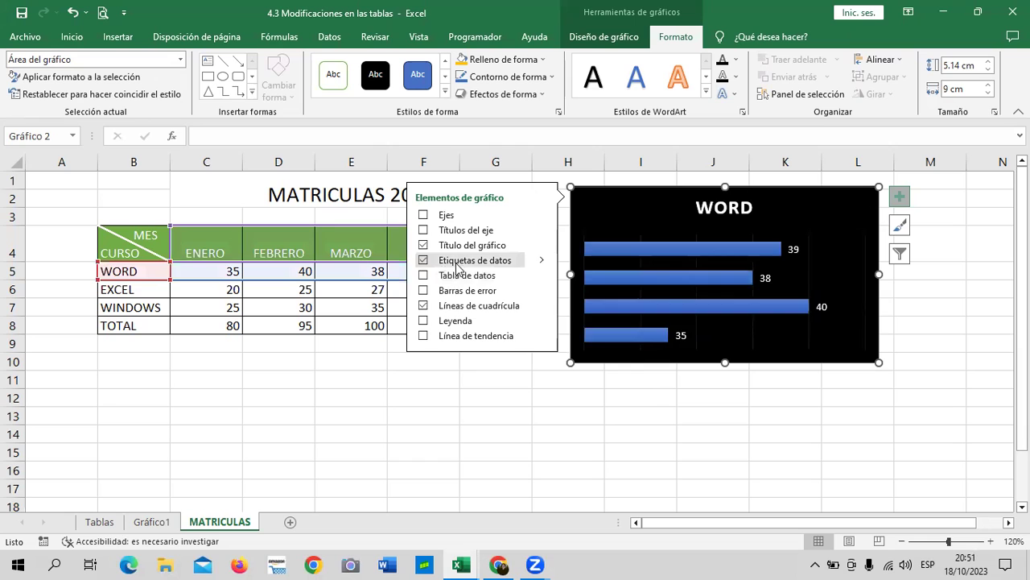
# Nudge the WORD chart right and open Select Data Source for range MATRICULAS!$B$4:$F$5
pyautogui.click(588, 451)
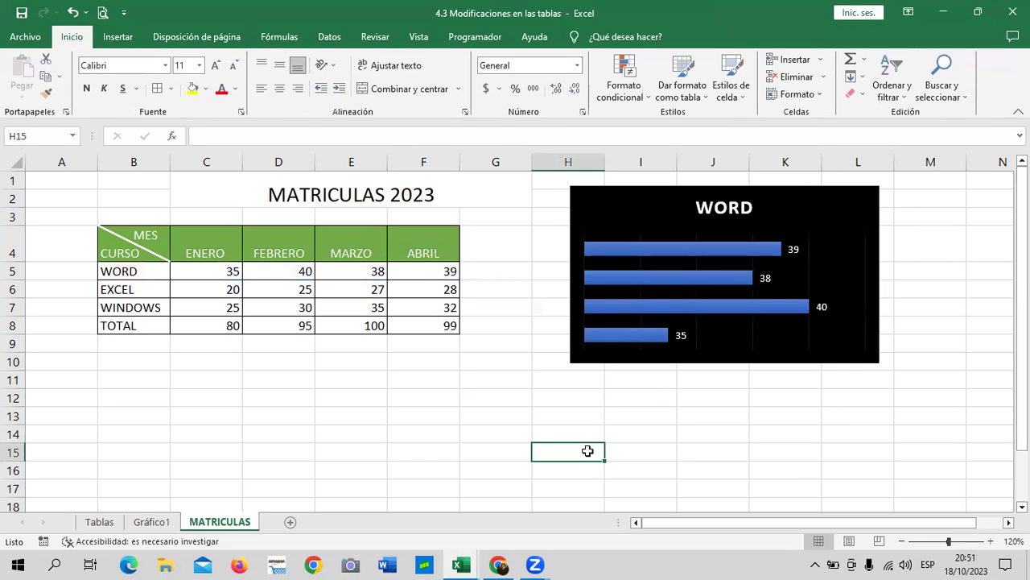
pyautogui.moveTo(841, 216); pyautogui.dragTo(869, 214)
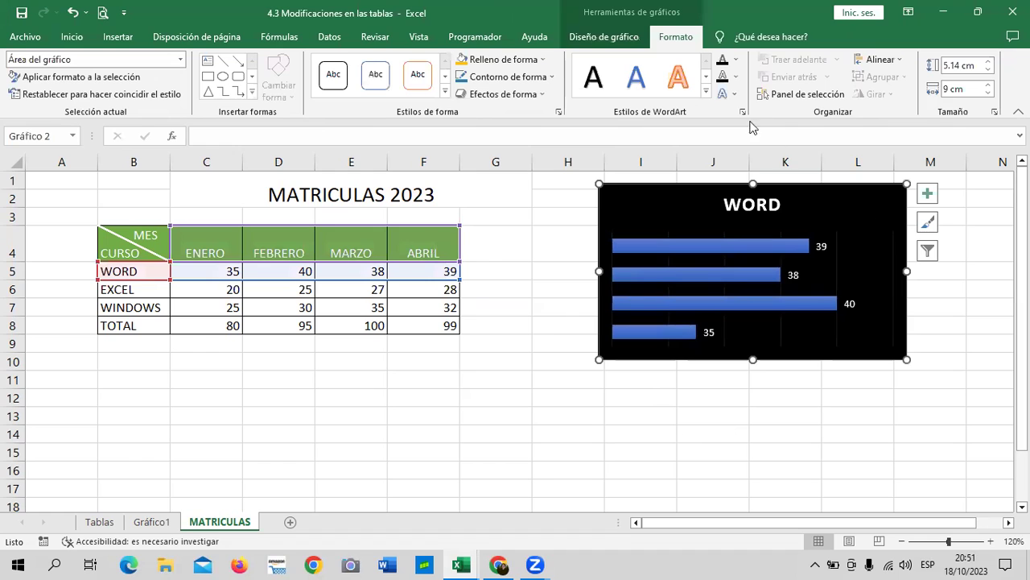
pyautogui.click(600, 40)
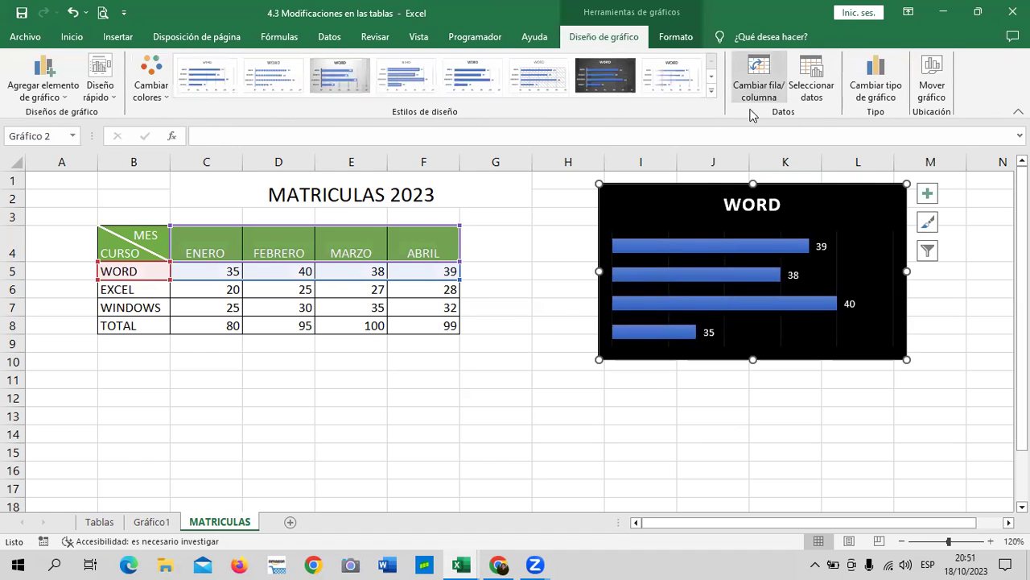
pyautogui.click(822, 78)
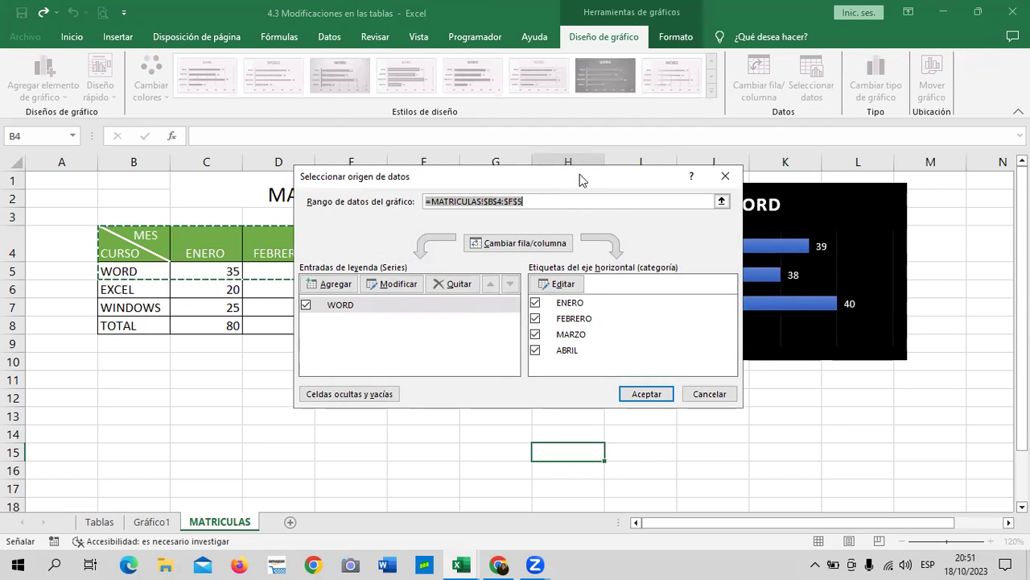
# Switch row/column in Select Data Source so ENERO–ABRIL become separate series, and confirm
pyautogui.moveTo(579, 174); pyautogui.dragTo(418, 119)
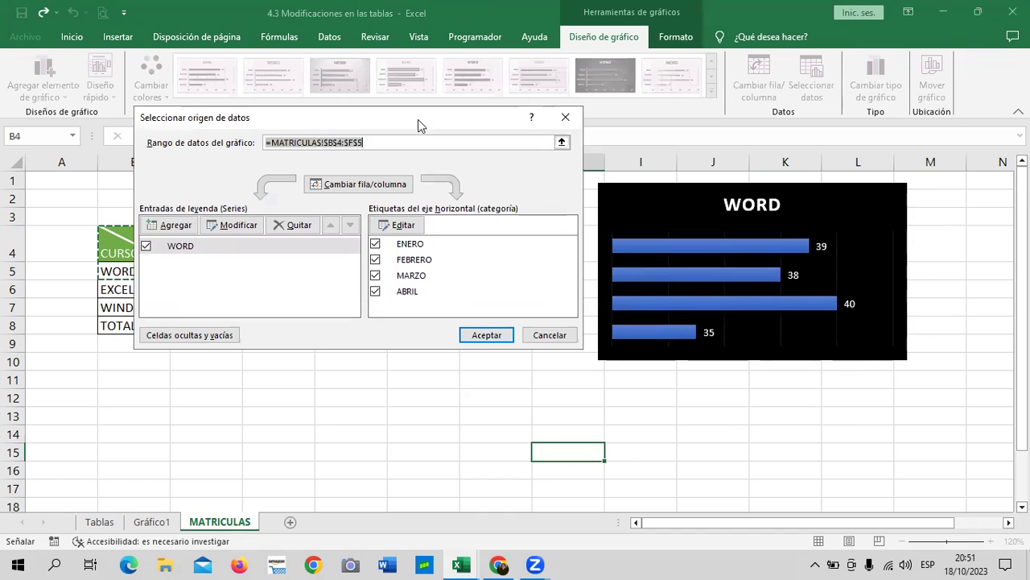
pyautogui.click(382, 185)
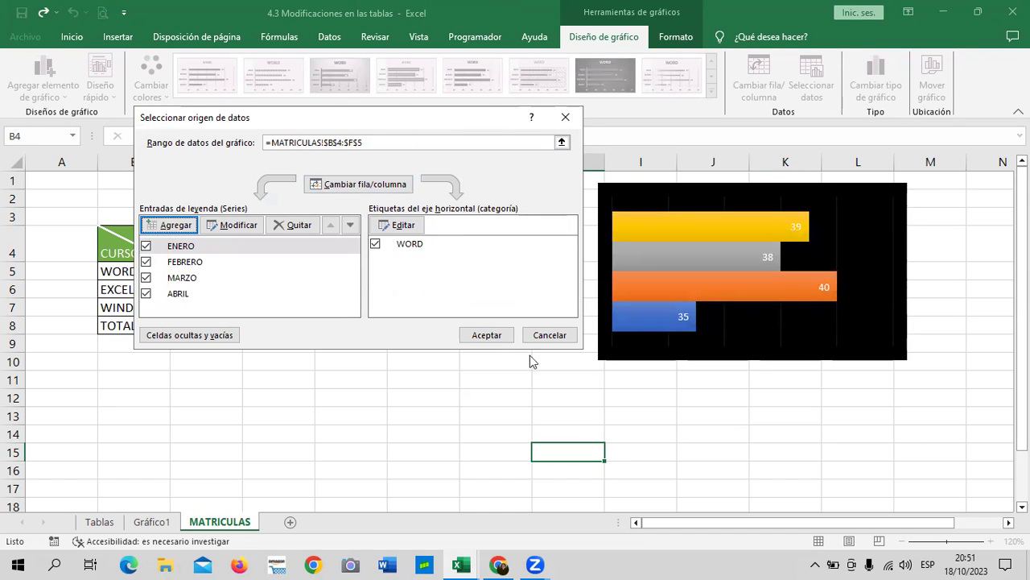
pyautogui.click(488, 337)
# Inspect the ENERO, FEBRERO, MARZO and ABRIL bar series one by one
pyautogui.click(662, 430)
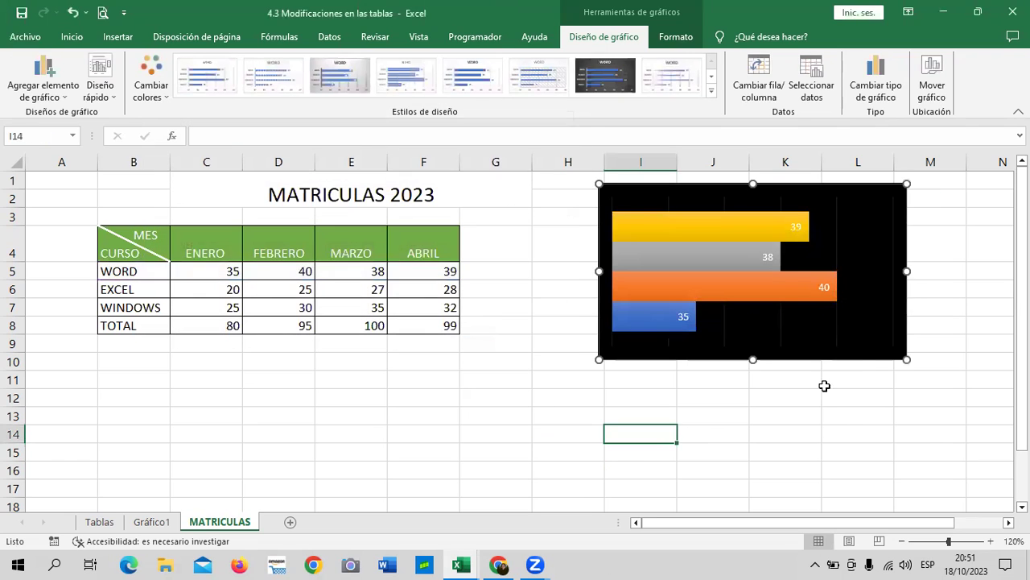
pyautogui.click(791, 295)
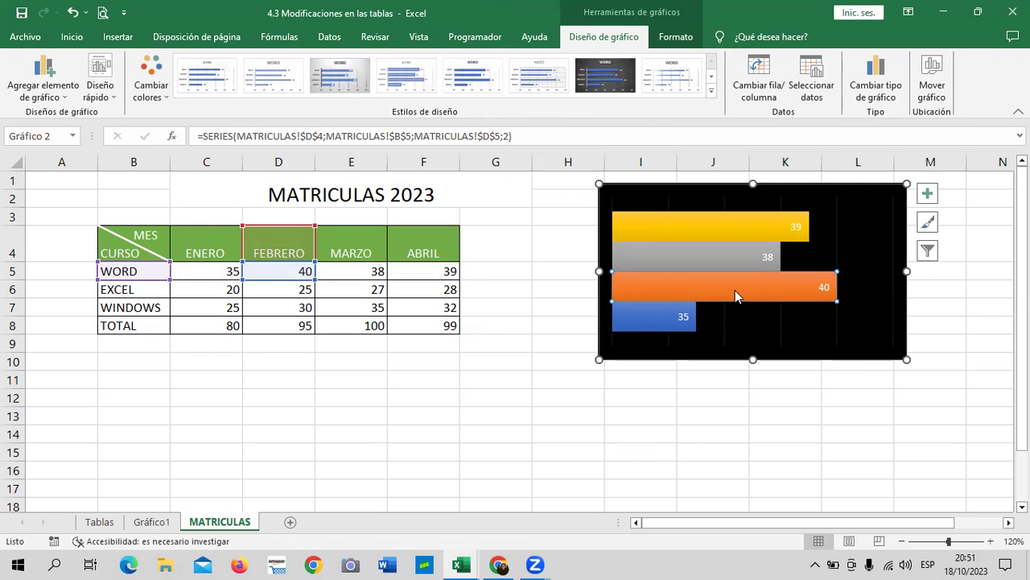
pyautogui.click(653, 321)
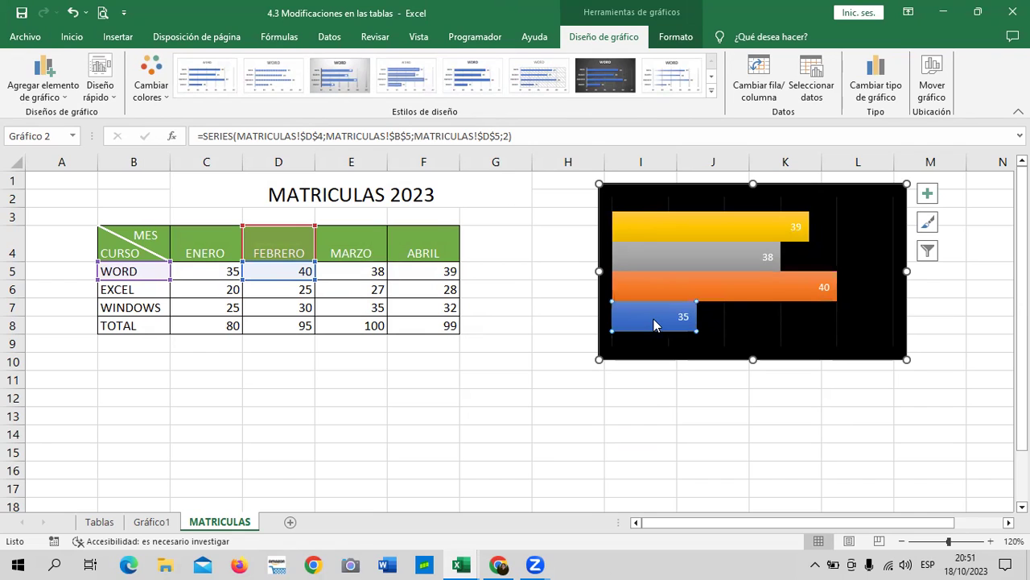
pyautogui.click(661, 284)
pyautogui.click(665, 254)
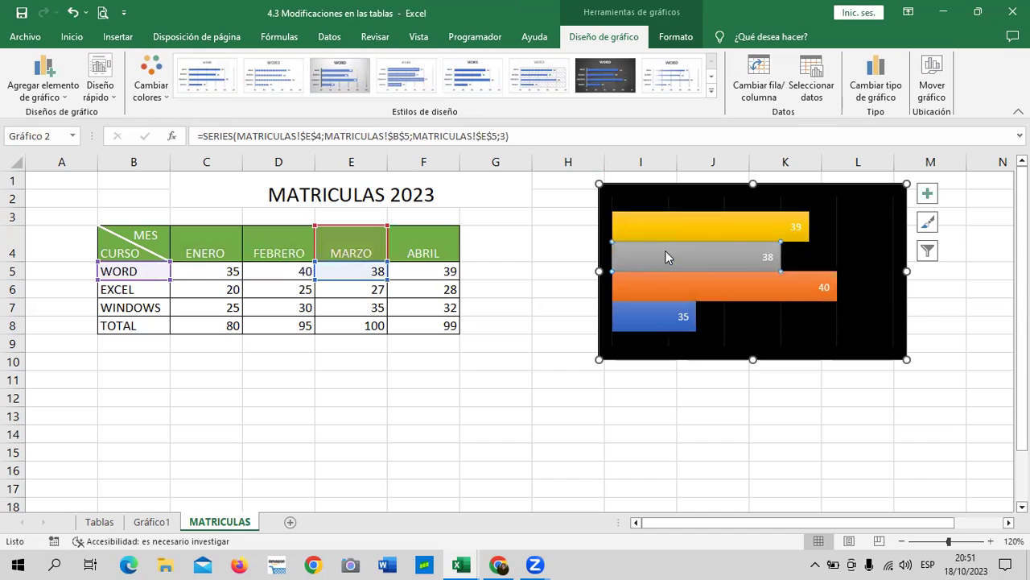
pyautogui.click(668, 226)
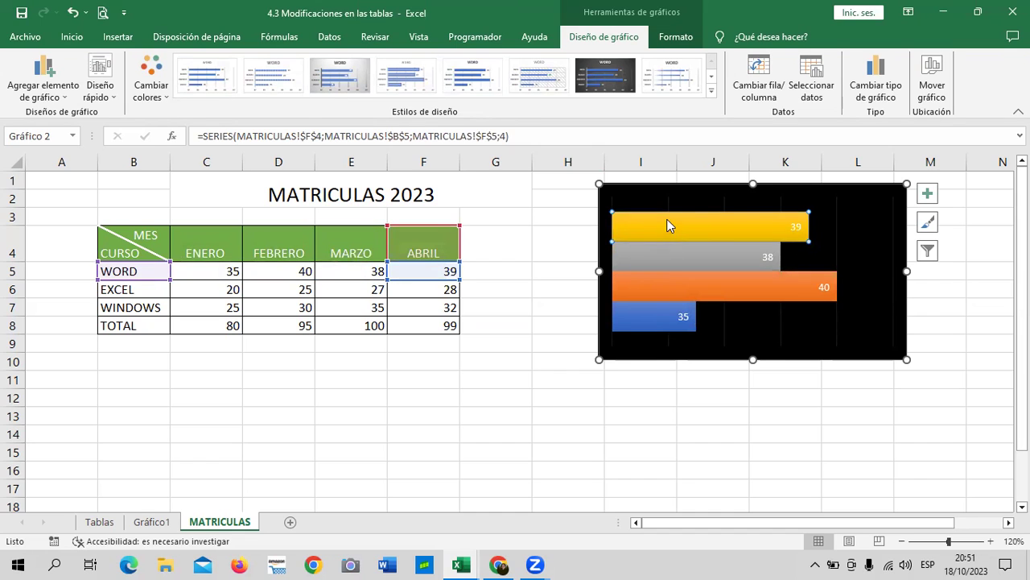
pyautogui.click(684, 256)
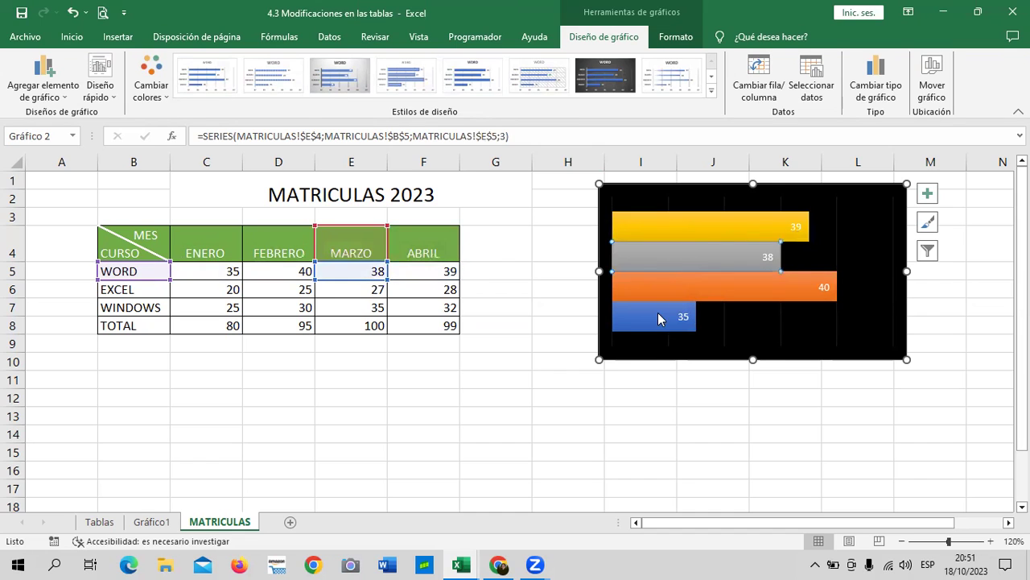
pyautogui.click(663, 315)
pyautogui.click(926, 195)
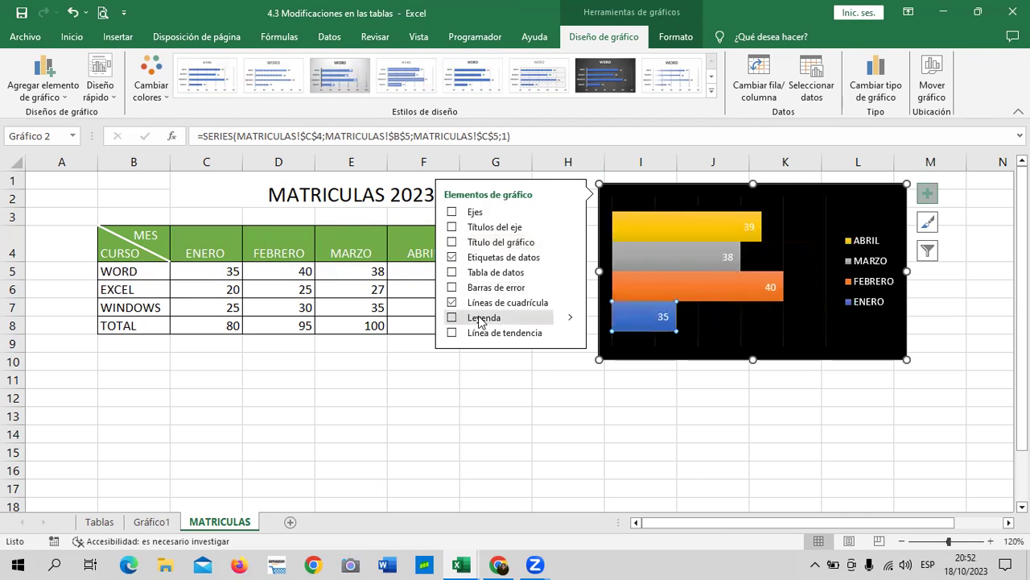
# Add a legend and enlarge the chart leftward and downward toward column H
pyautogui.click(480, 319)
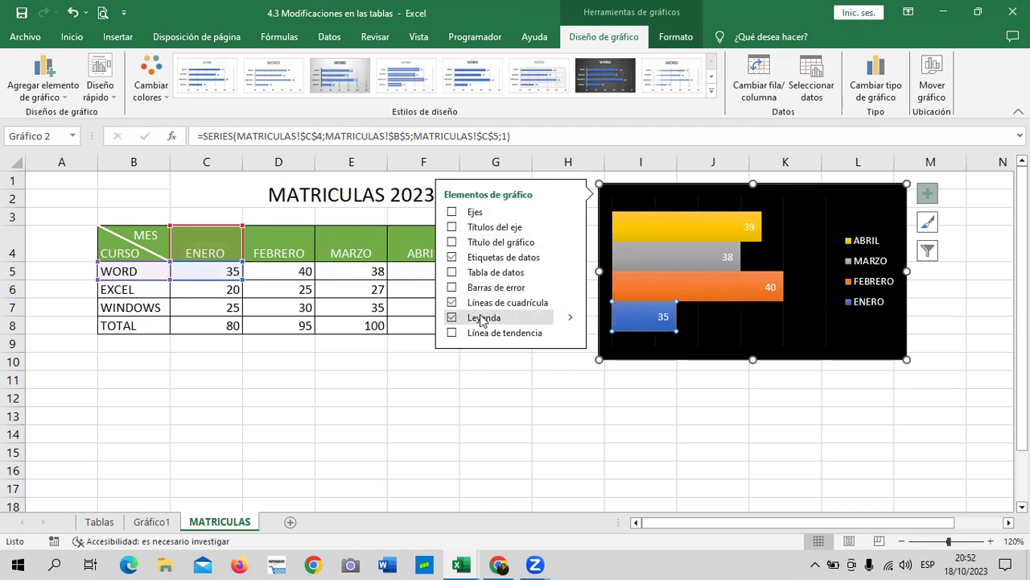
pyautogui.click(606, 434)
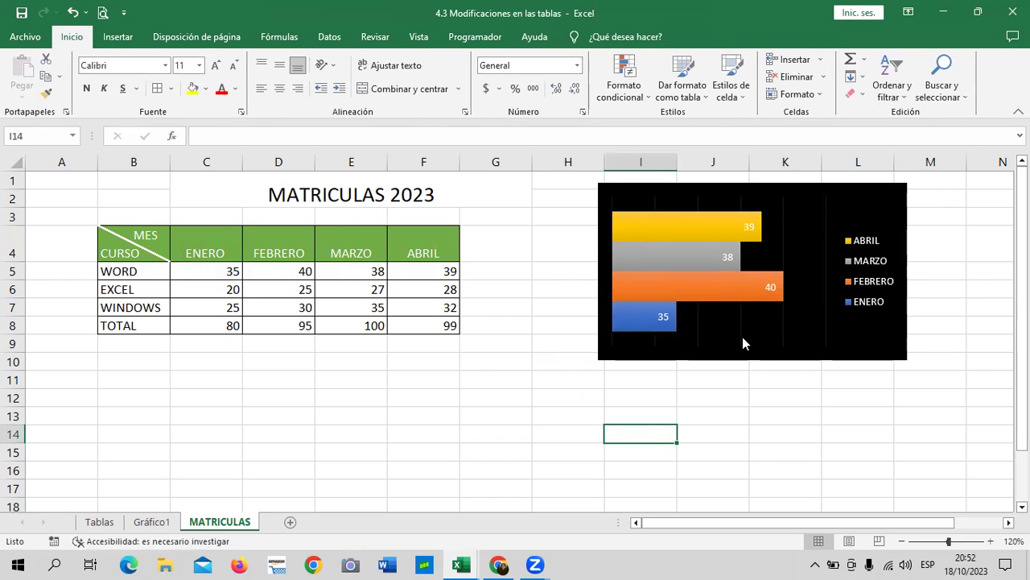
pyautogui.click(742, 344)
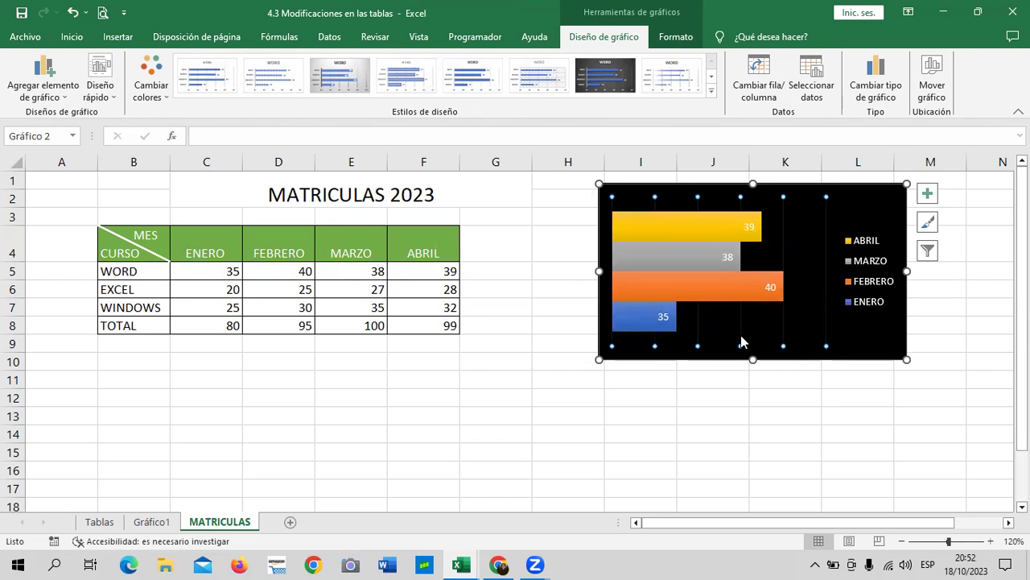
pyautogui.click(879, 211)
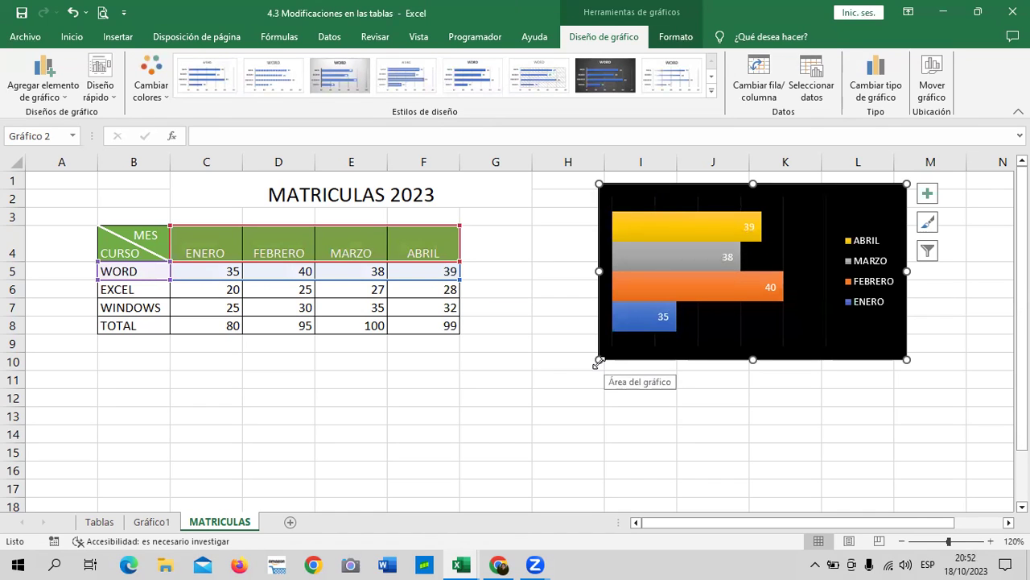
pyautogui.moveTo(599, 360); pyautogui.dragTo(564, 367)
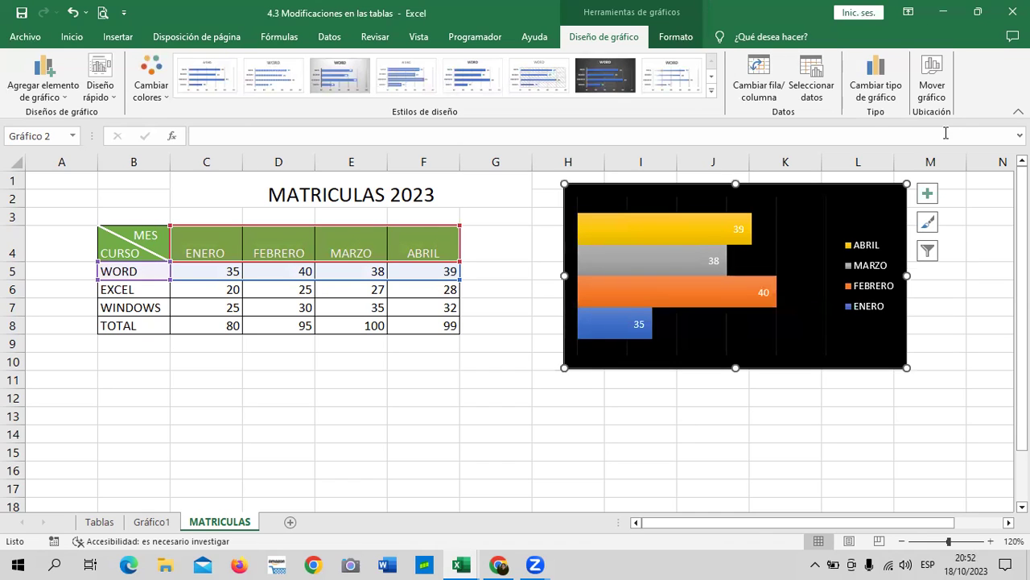
# Check the legend and the FEBRERO, MARZO and ABRIL series source ranges
pyautogui.click(858, 307)
pyautogui.click(685, 299)
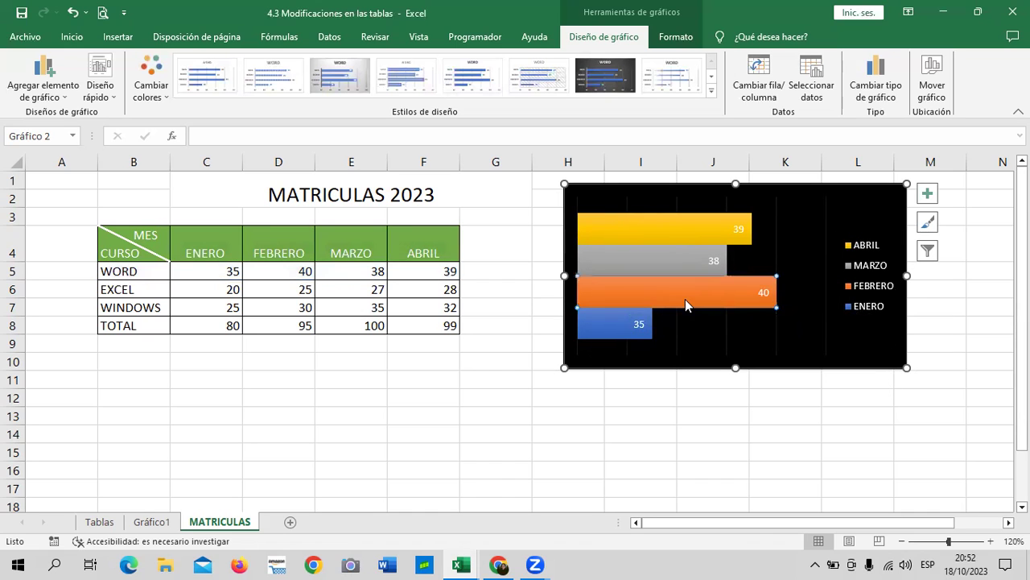
pyautogui.click(672, 264)
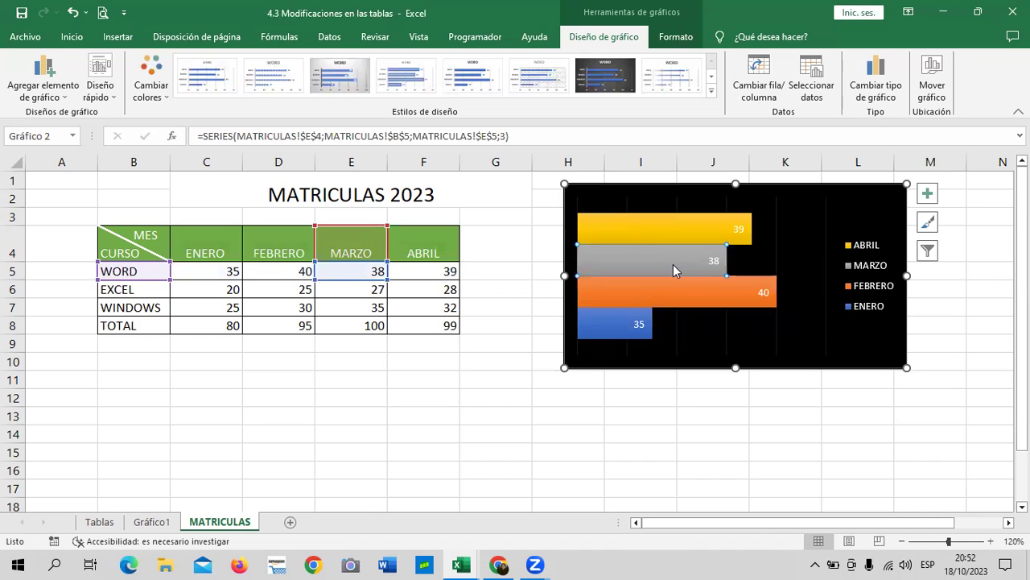
pyautogui.click(676, 229)
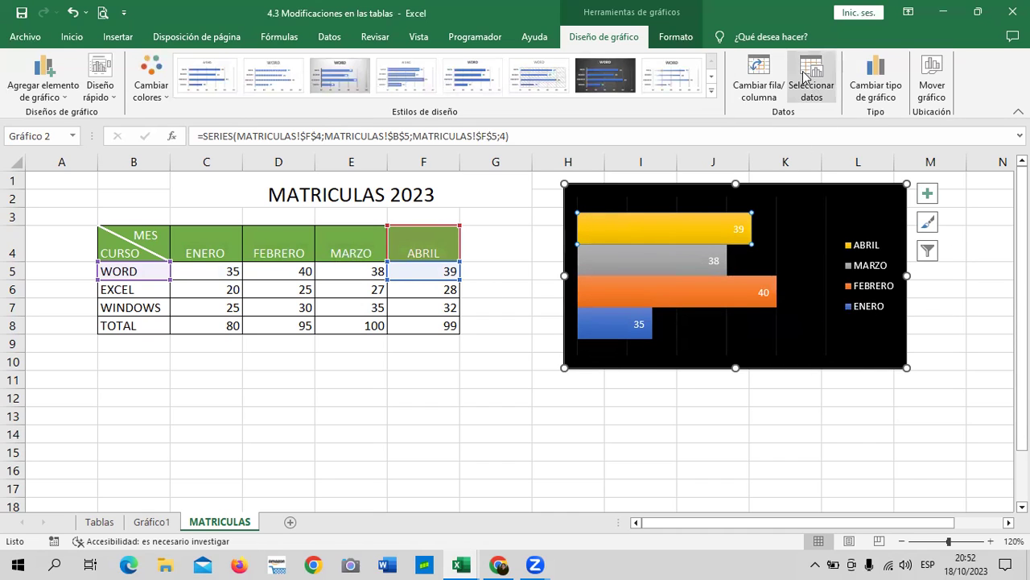
# Toggle row/column until only the WORD series remains, then open Seleccionar datos
pyautogui.click(757, 91)
pyautogui.click(758, 90)
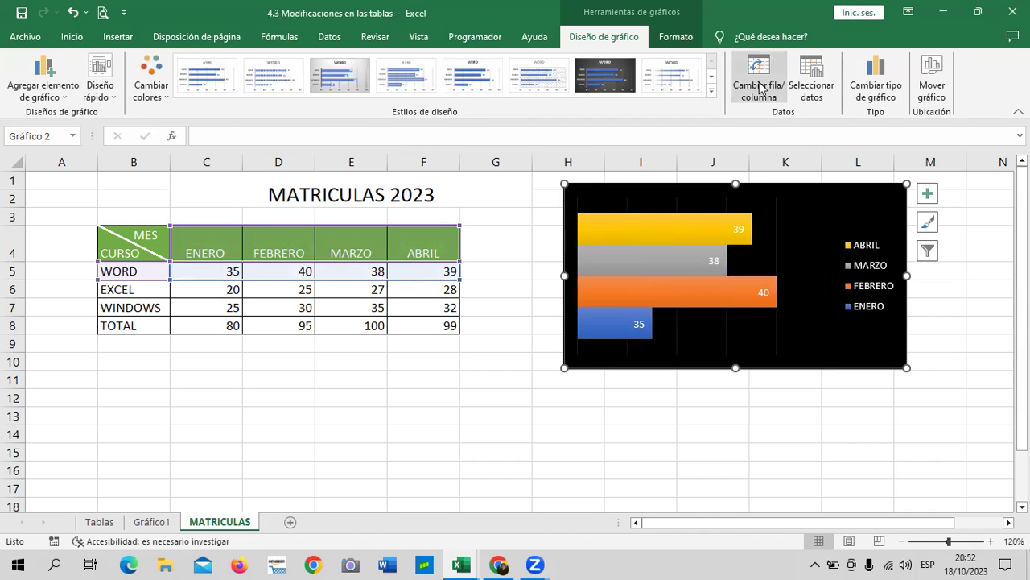
pyautogui.click(759, 89)
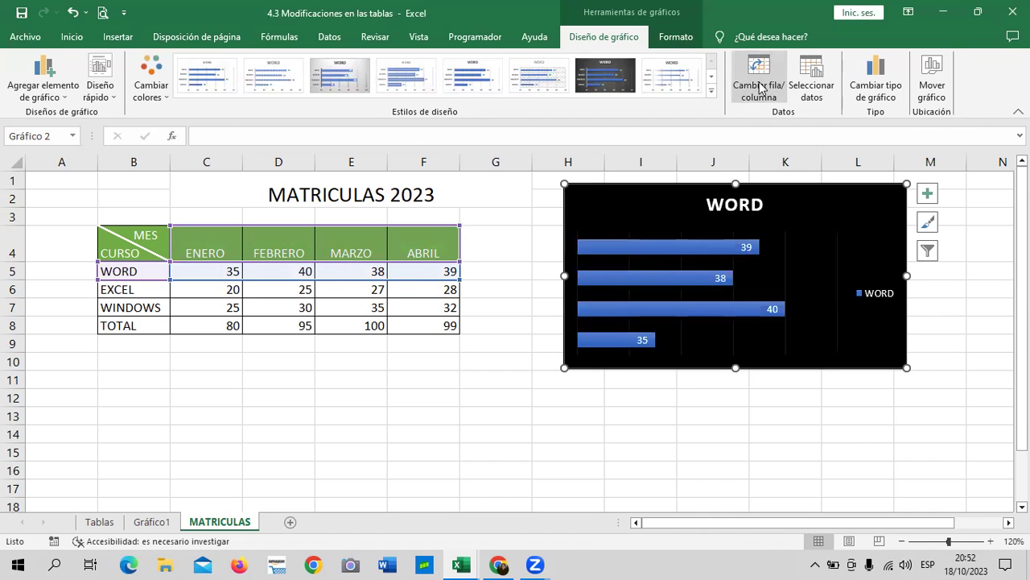
pyautogui.click(760, 88)
pyautogui.click(759, 89)
pyautogui.click(760, 89)
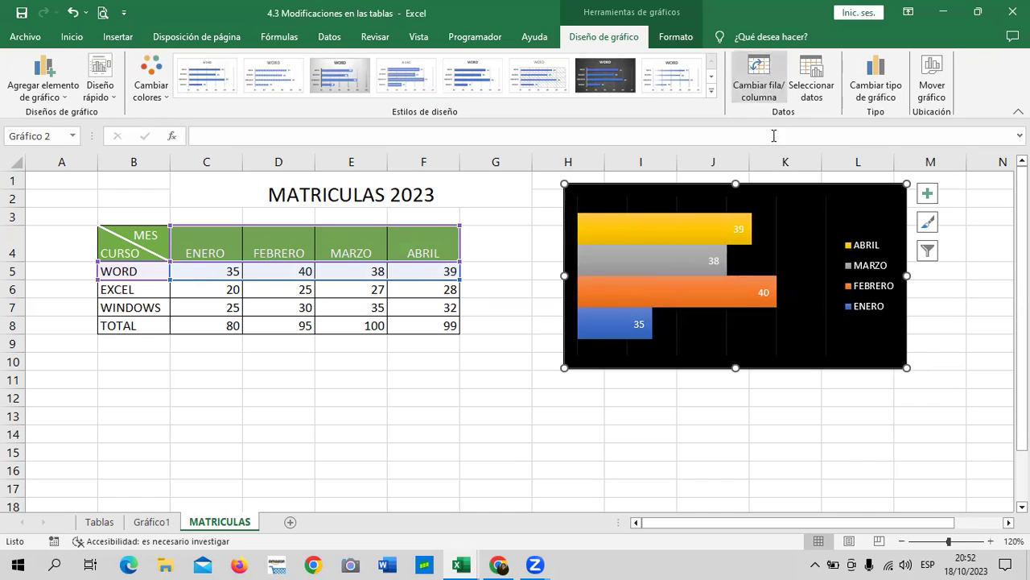
pyautogui.click(760, 90)
pyautogui.click(759, 90)
pyautogui.click(760, 90)
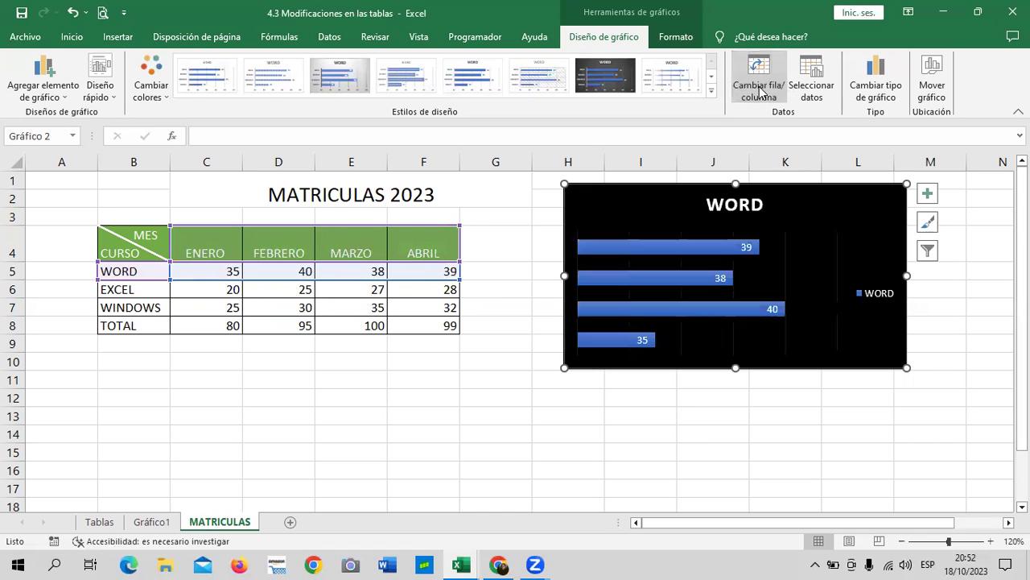
pyautogui.click(811, 90)
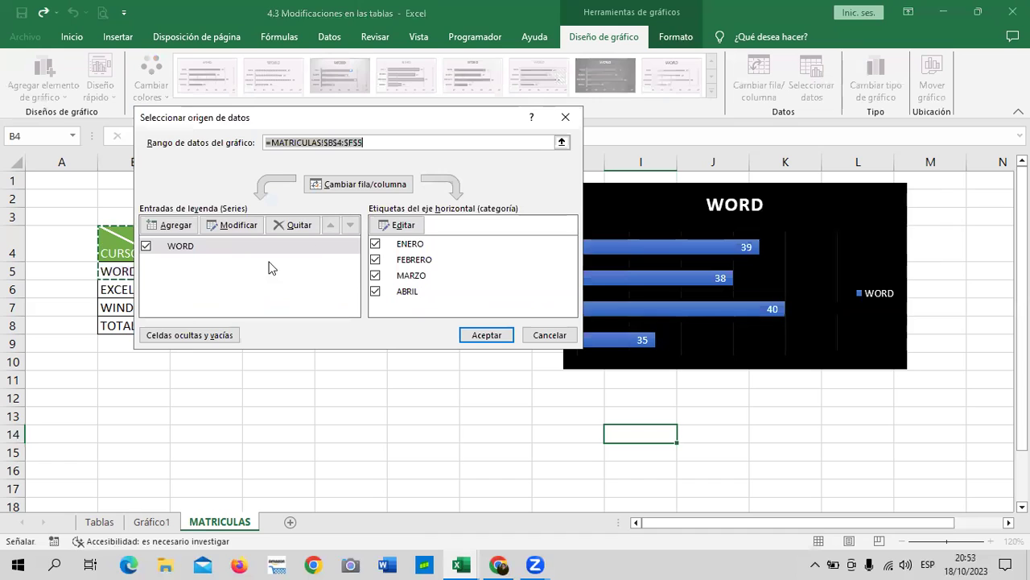
# Cancel Select Data without removing WORD, then delete the WORD legend
pyautogui.click(298, 226)
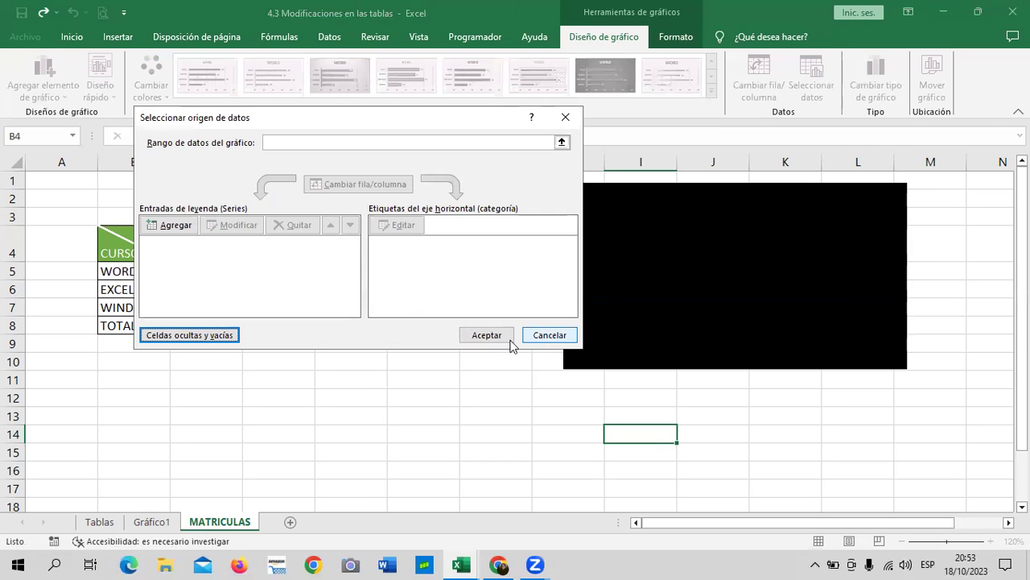
pyautogui.click(533, 336)
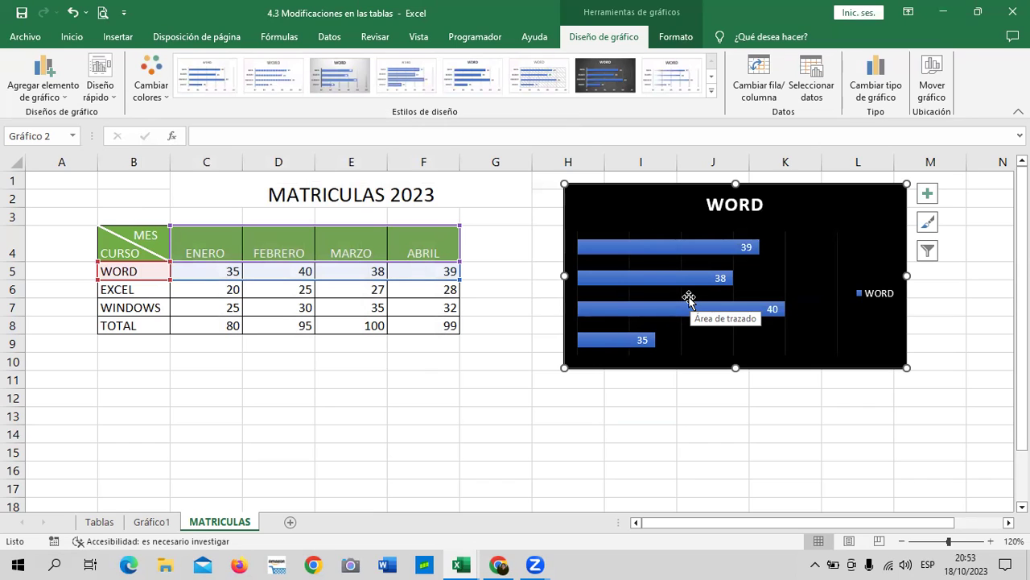
pyautogui.click(880, 294)
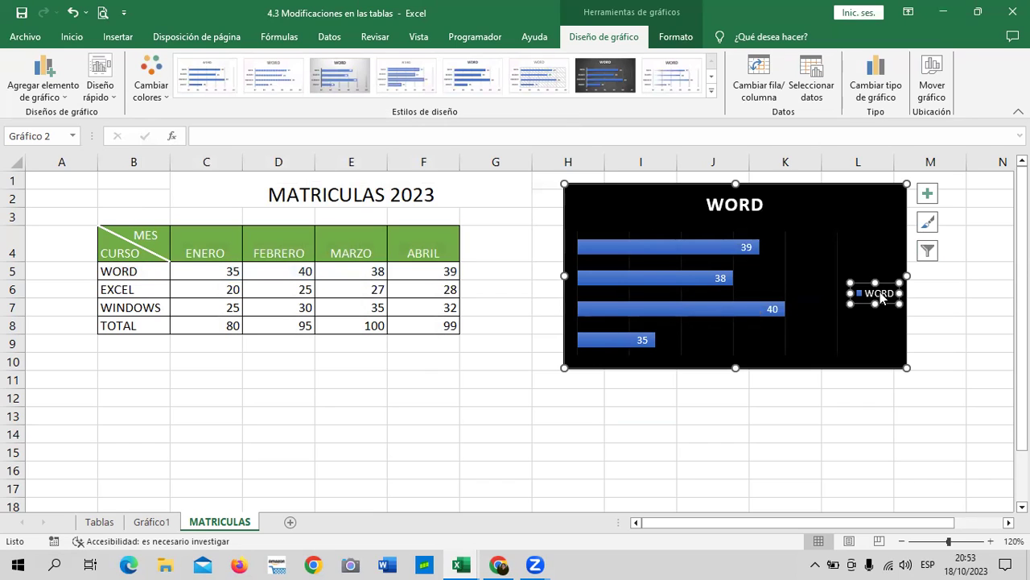
pyautogui.press('Delete')
pyautogui.click(877, 272)
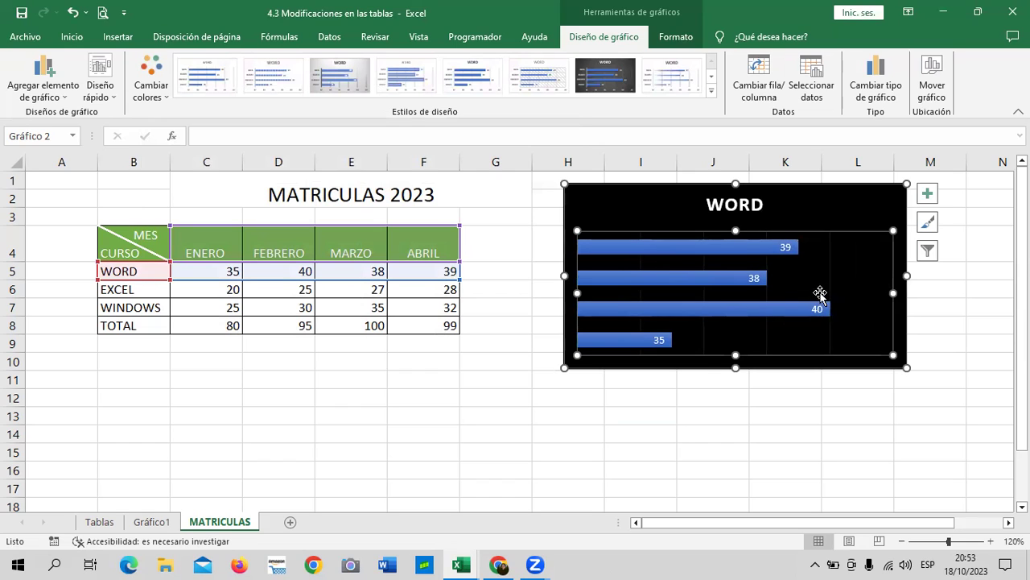
# Re-enable the legend from Chart Elements, delete it again, and select the bars
pyautogui.click(927, 193)
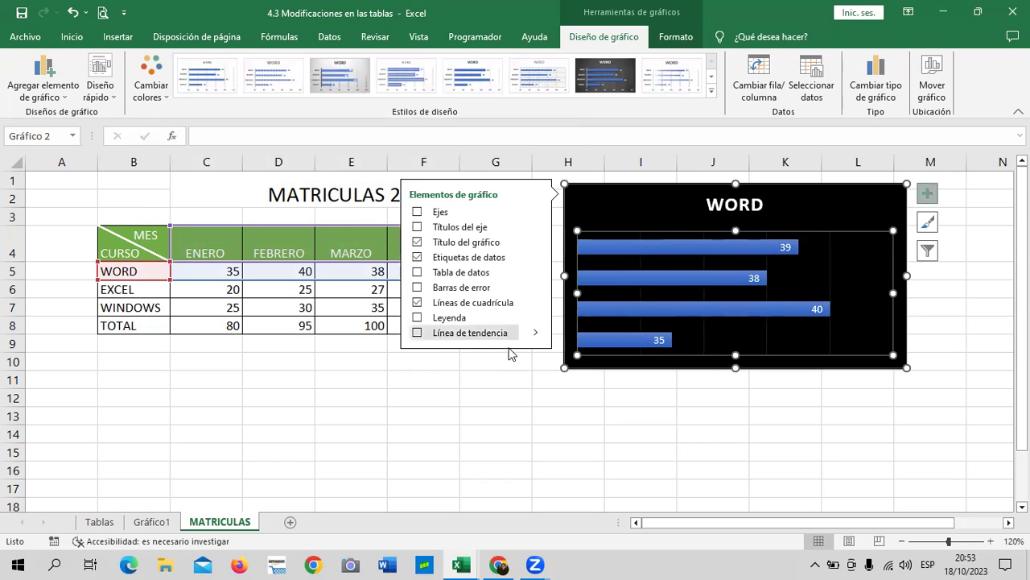
pyautogui.click(452, 320)
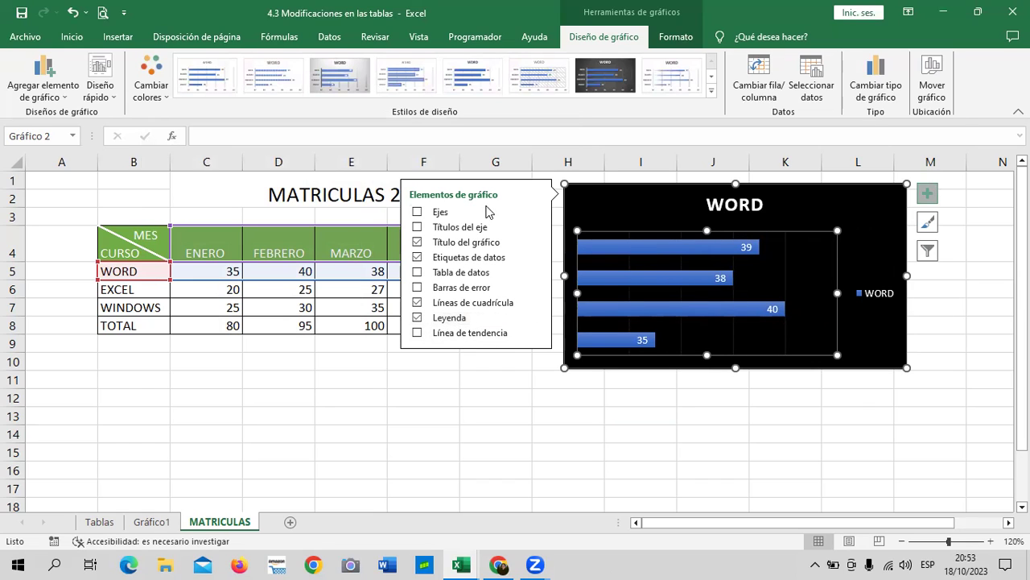
pyautogui.click(872, 294)
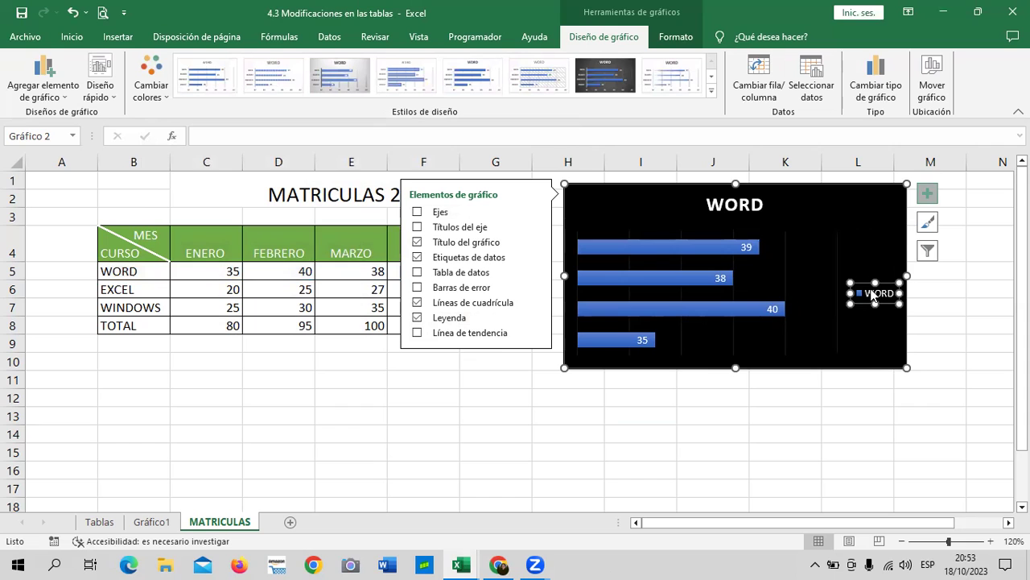
pyautogui.press('Delete')
pyautogui.click(986, 362)
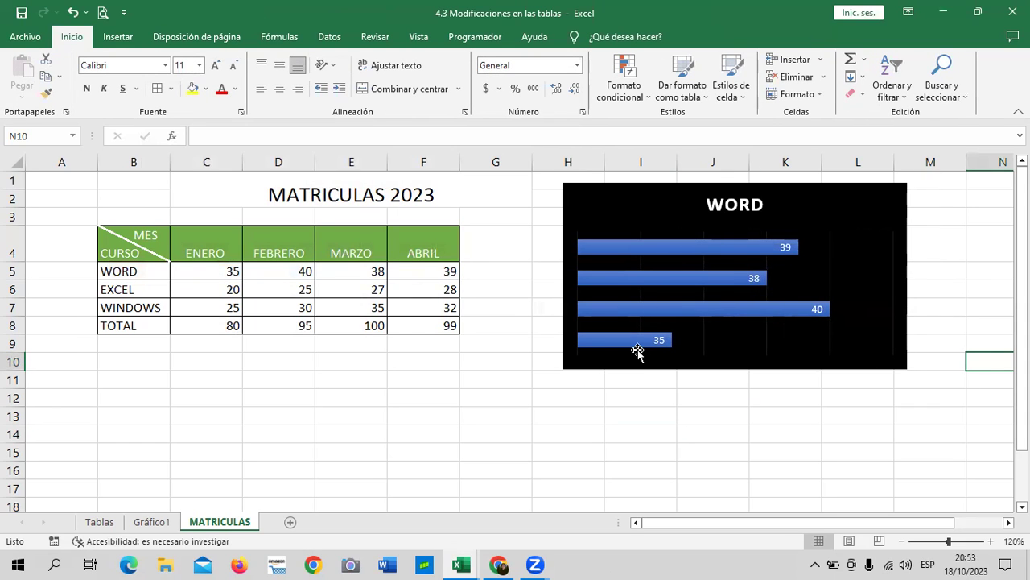
pyautogui.click(635, 342)
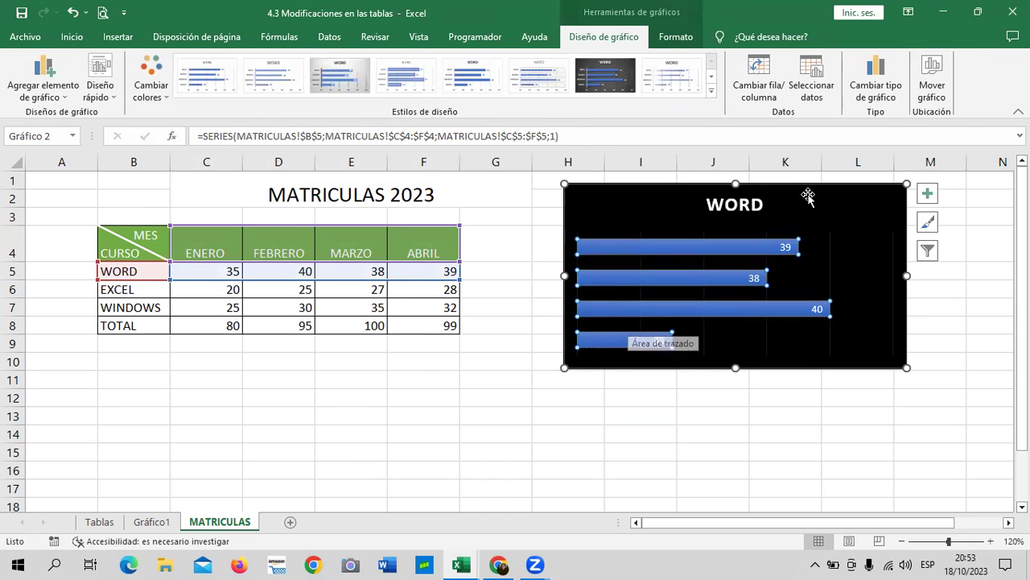
pyautogui.click(927, 193)
pyautogui.click(758, 250)
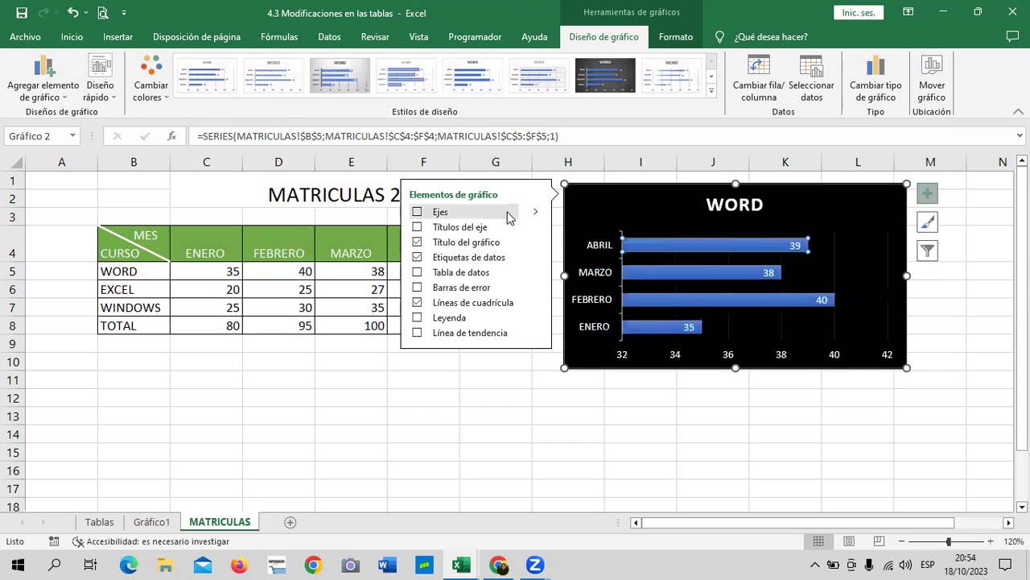
# Swap back to the ENERO–ABRIL month series and show their legend
pyautogui.click(752, 74)
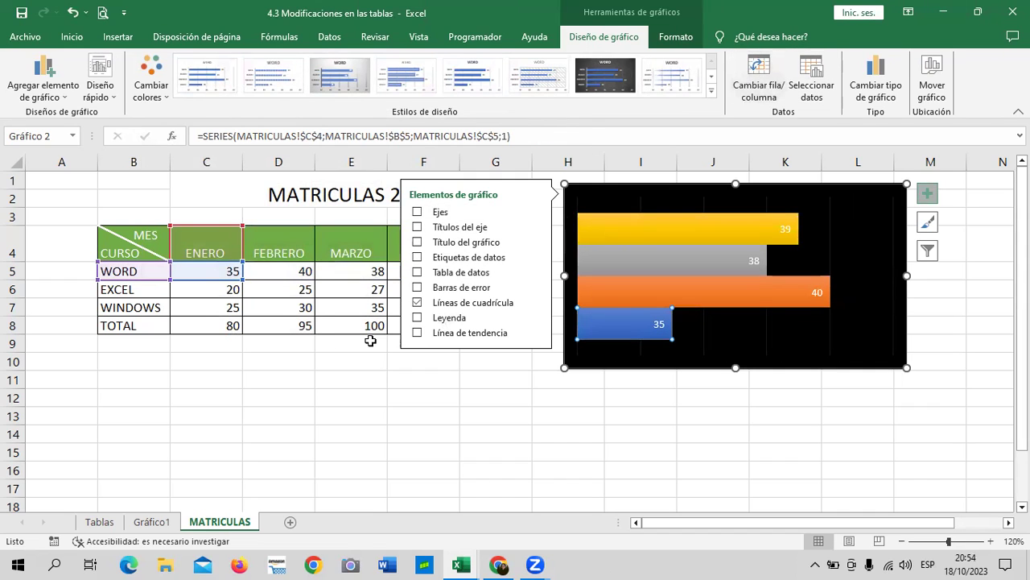
pyautogui.click(417, 318)
pyautogui.click(837, 433)
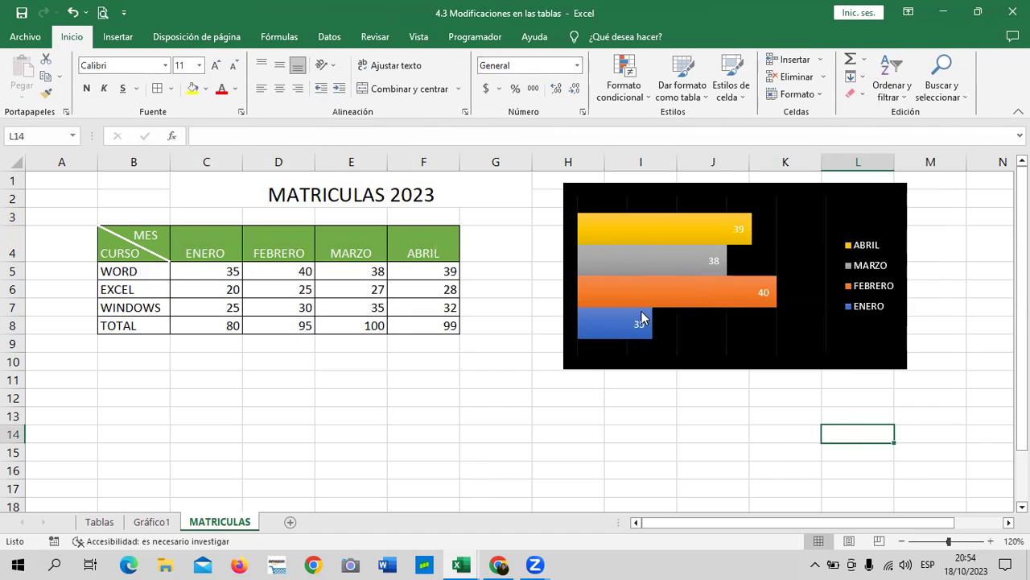
# Click empty cells F14 and J14, then switch to the course page in the browser
pyautogui.moveTo(642, 318)
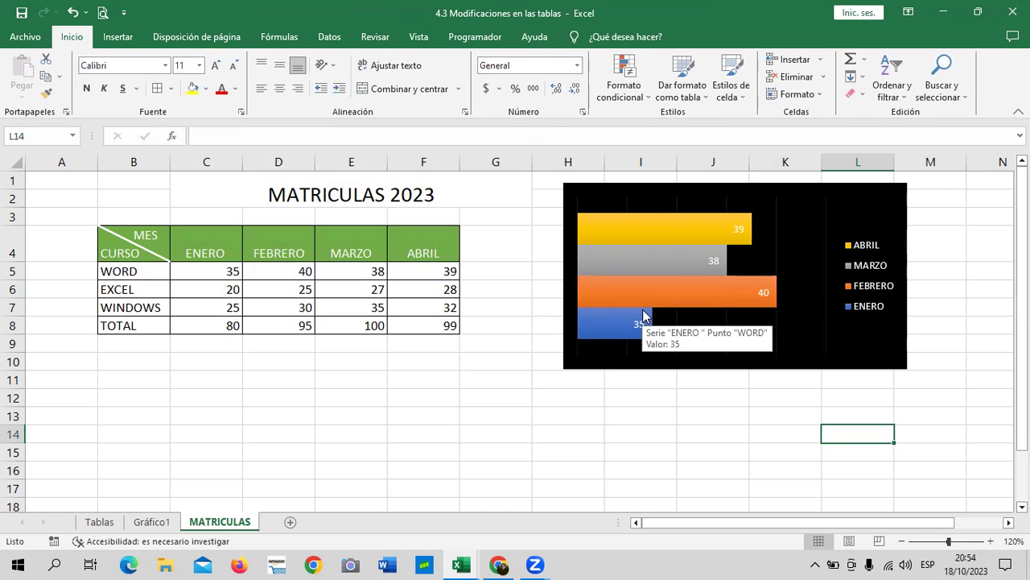
pyautogui.click(454, 432)
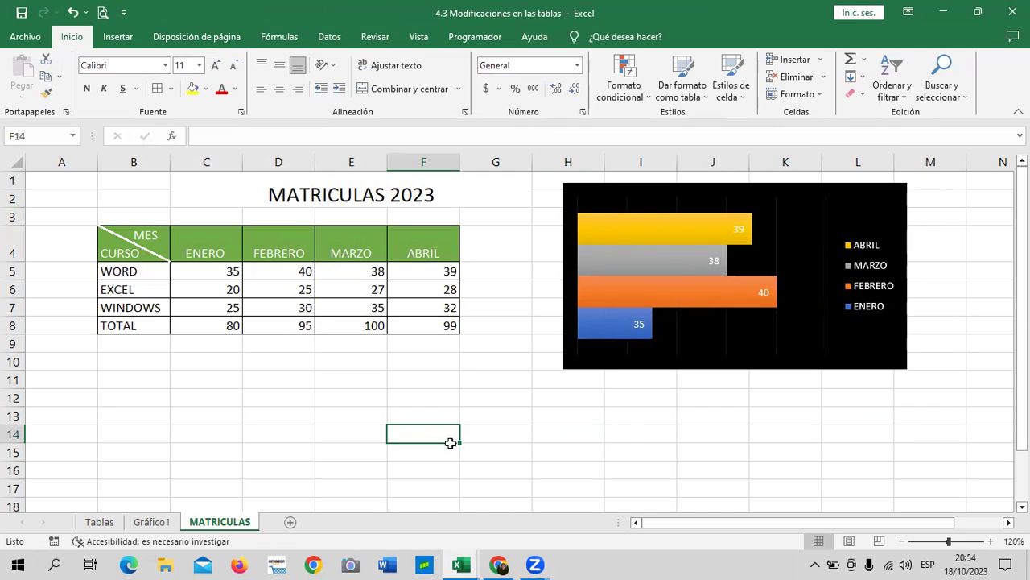
pyautogui.moveTo(510, 559)
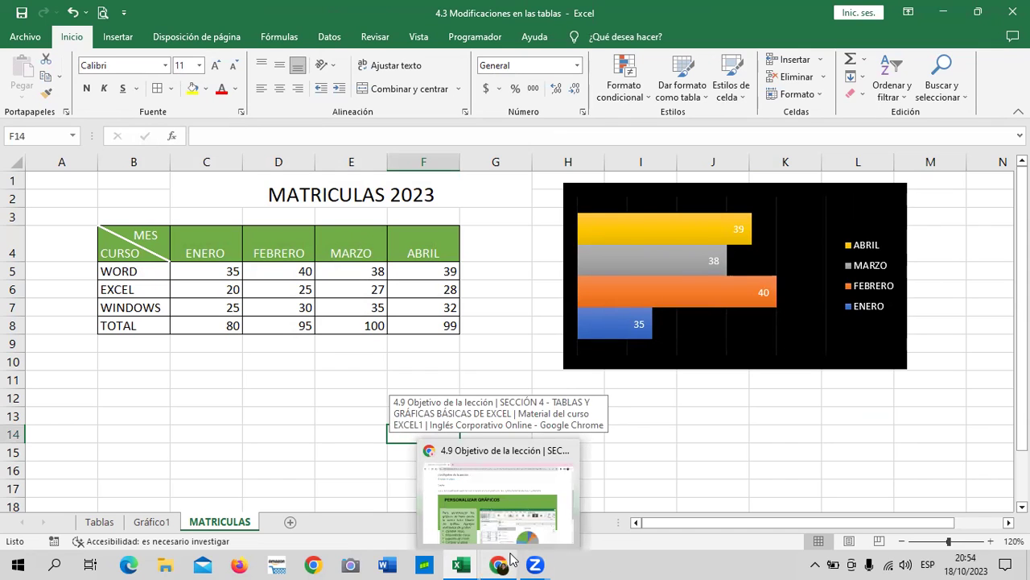
pyautogui.click(729, 428)
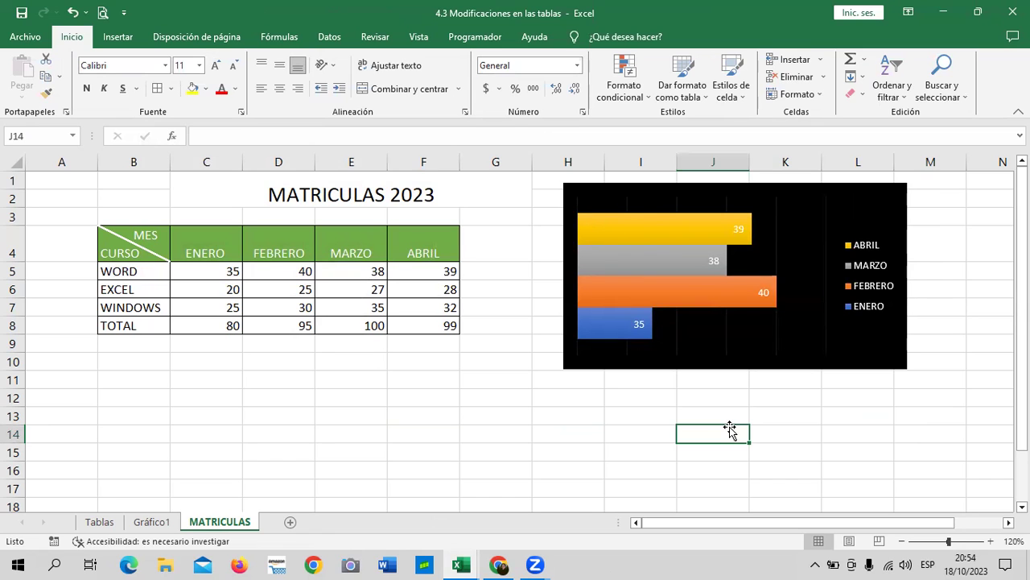
pyautogui.click(499, 564)
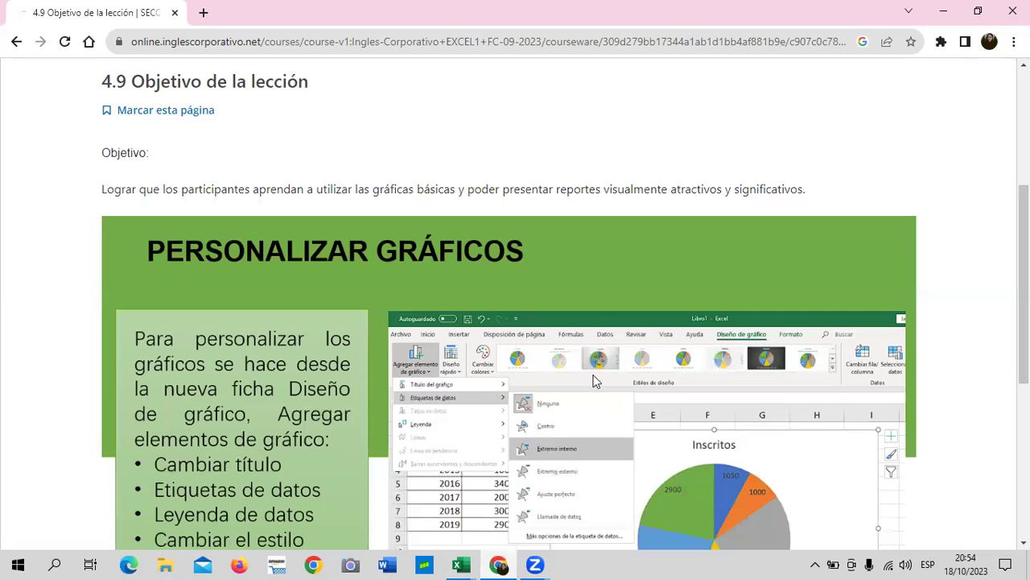
# Open unit 4.10 Gráficas básicas and scroll through the lesson page
pyautogui.click(543, 495)
pyautogui.scroll(-1, 453, 363)
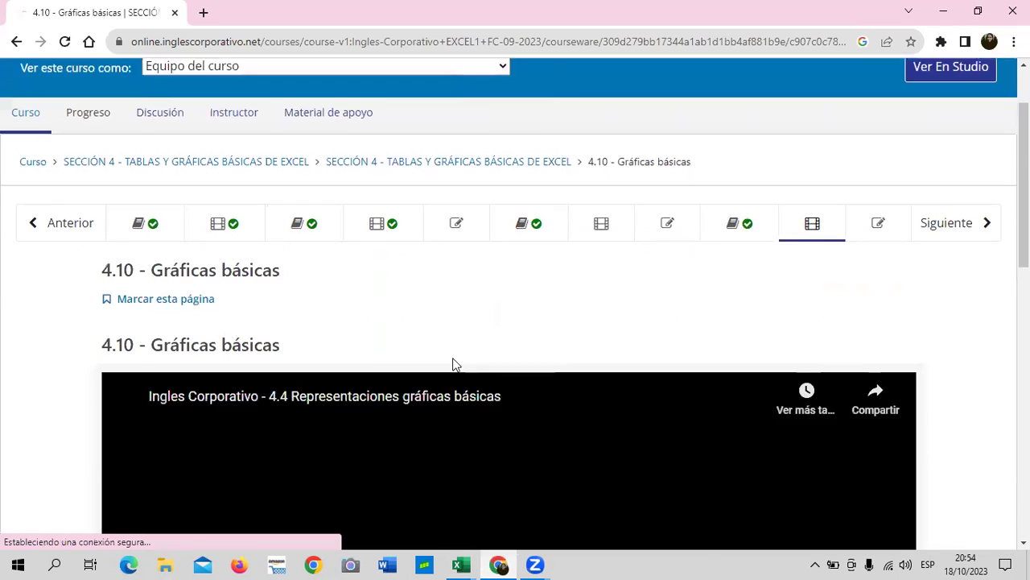
pyautogui.scroll(-2, 453, 363)
pyautogui.scroll(-2, 454, 365)
pyautogui.scroll(-1, 454, 367)
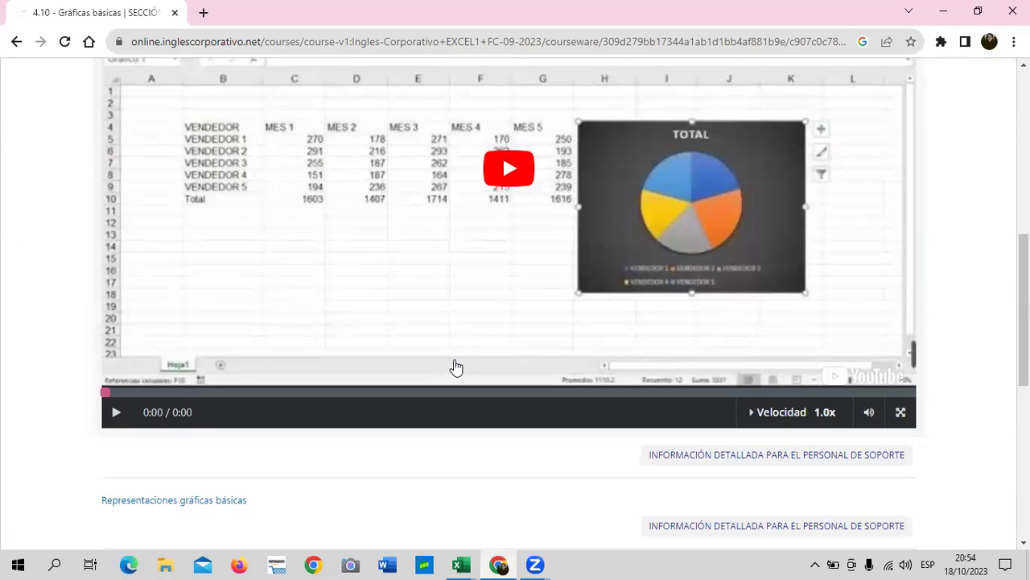
pyautogui.scroll(1, 455, 367)
pyautogui.scroll(1, 455, 367)
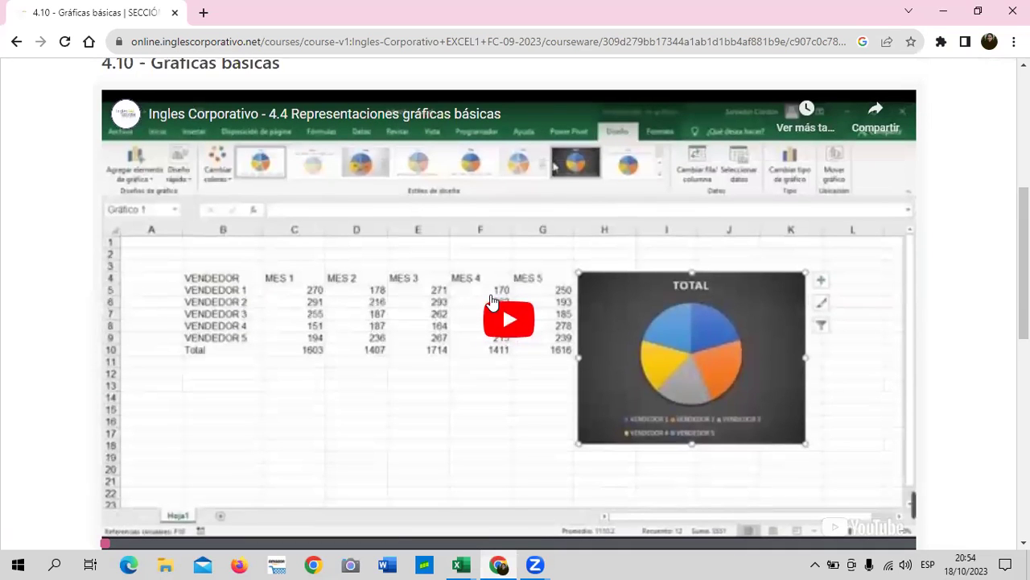
pyautogui.scroll(1, 659, 373)
pyautogui.scroll(3, 658, 367)
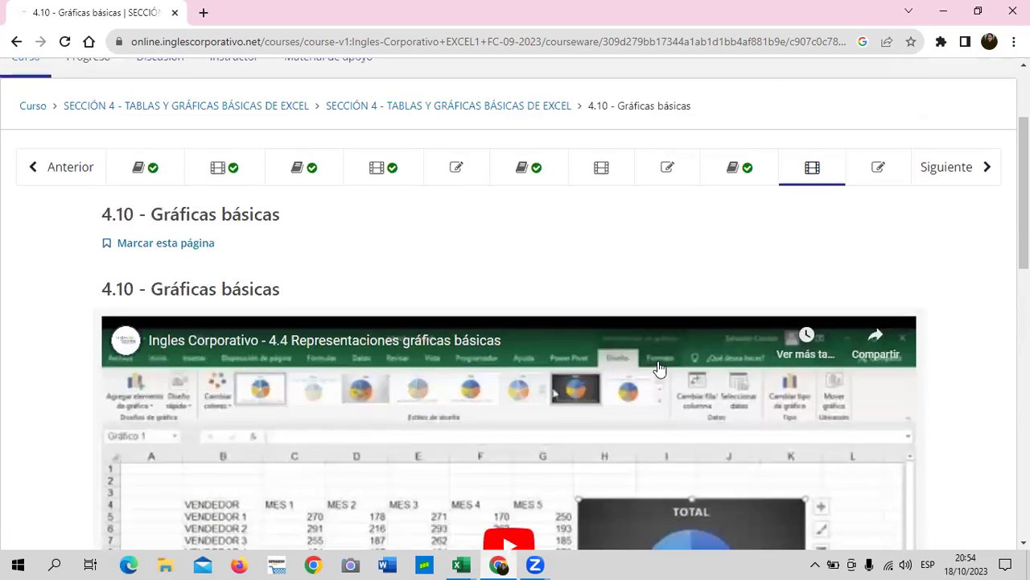
pyautogui.scroll(-2, 656, 359)
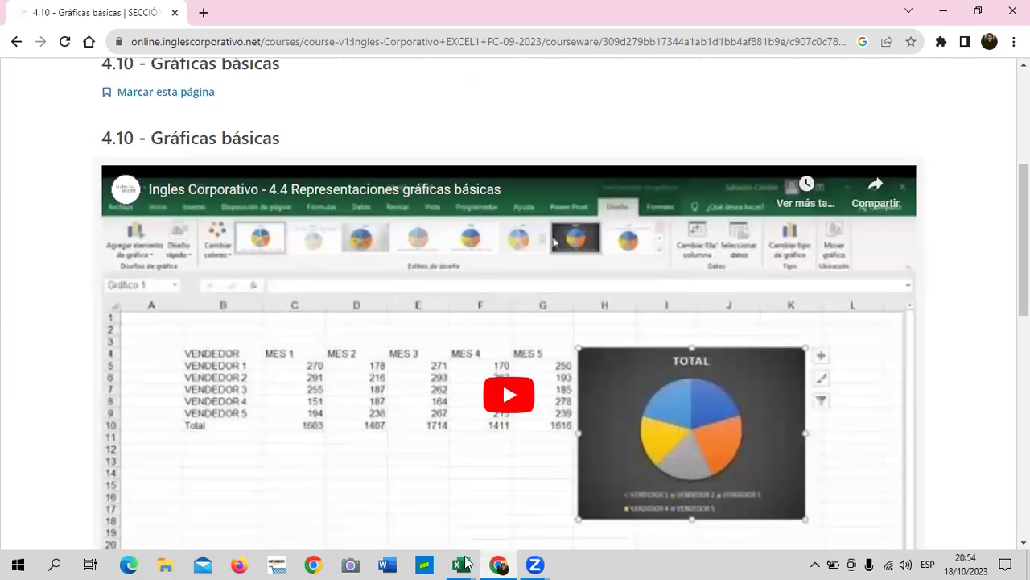
# Bring the '4.3 Modificaciones en las tablas' workbook to the front and click an empty cell
pyautogui.moveTo(464, 563)
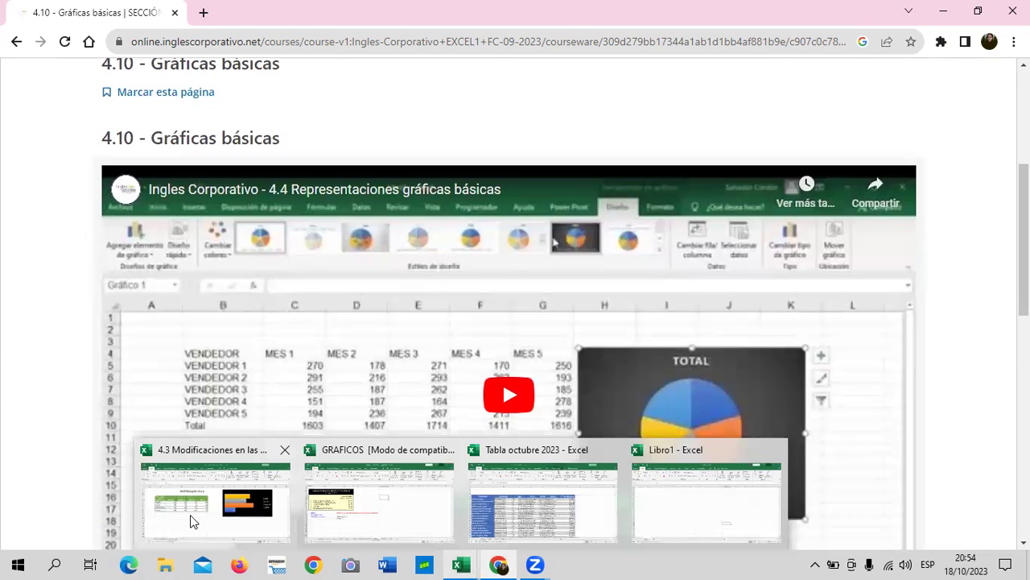
pyautogui.click(207, 524)
pyautogui.click(472, 456)
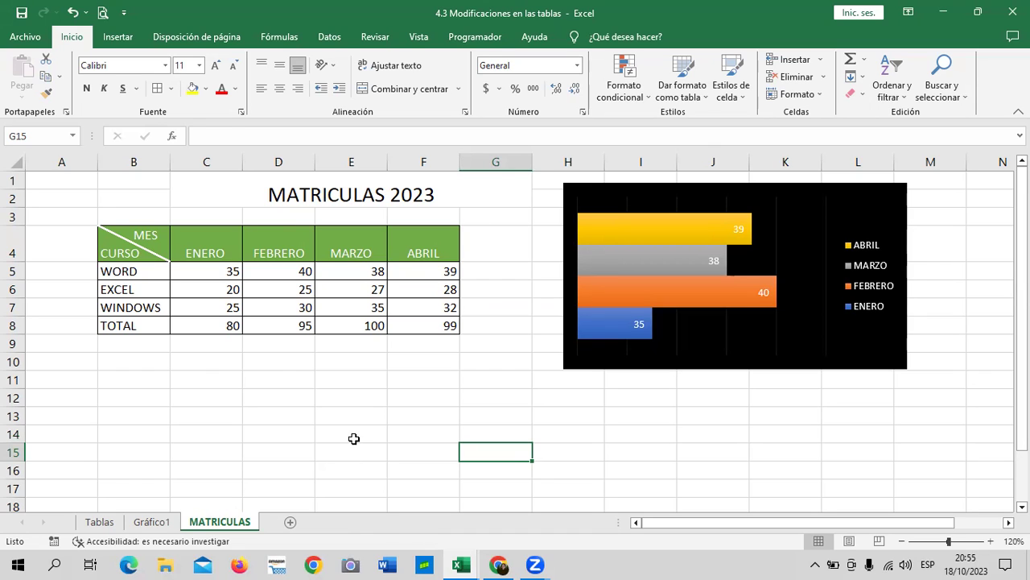
# Move the MATRICULAS bar chart slightly left and down
pyautogui.click(161, 395)
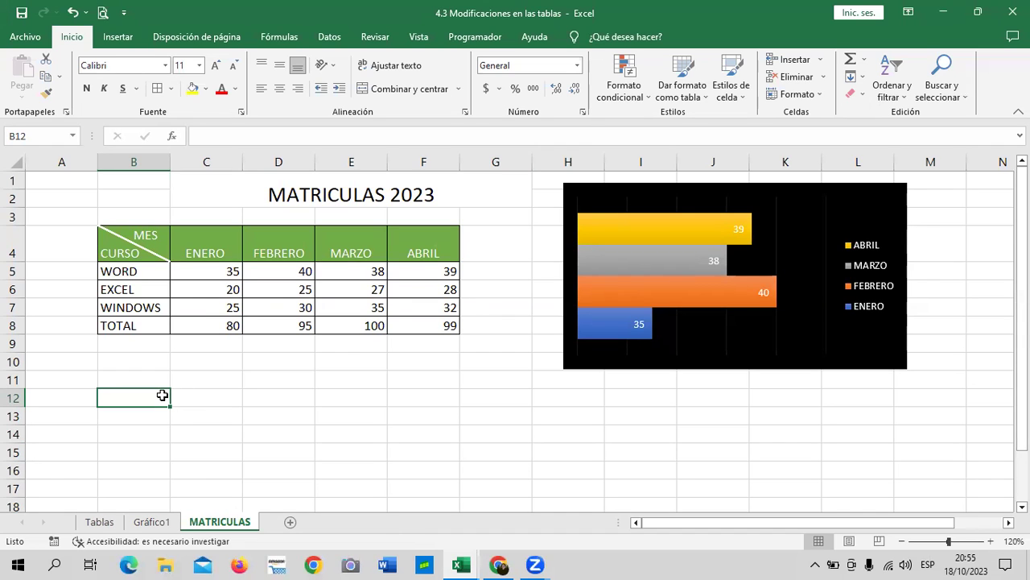
pyautogui.click(820, 206)
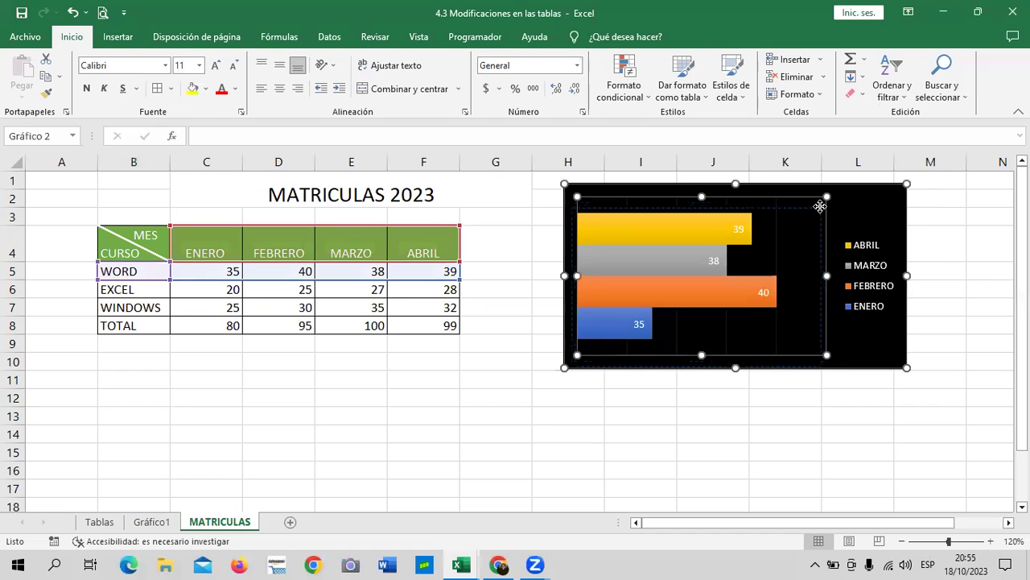
pyautogui.moveTo(853, 196); pyautogui.dragTo(843, 207)
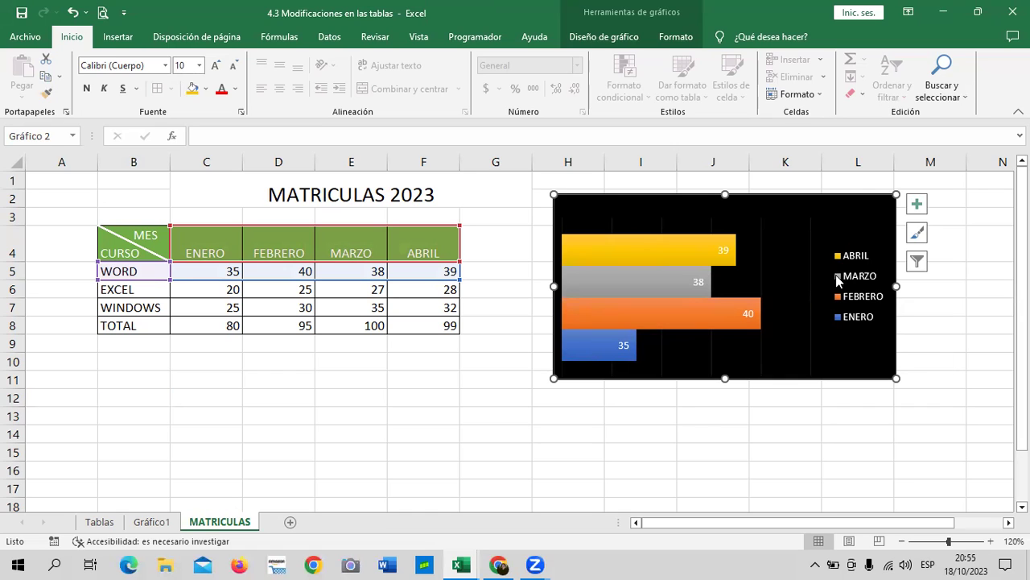
pyautogui.click(473, 344)
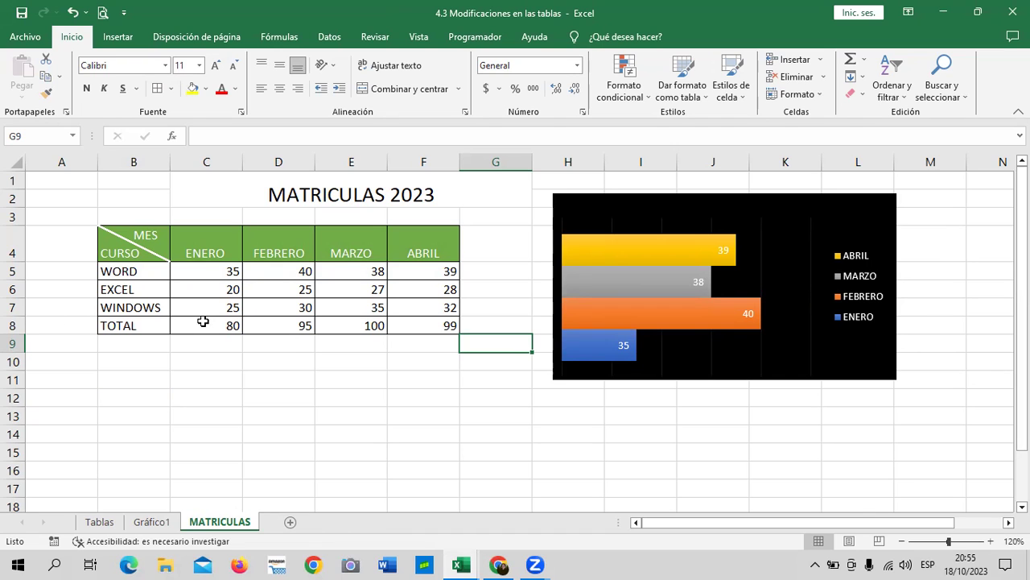
# Select the chart's ABRIL series, then show the Gráfico1 chart sheet
pyautogui.click(783, 208)
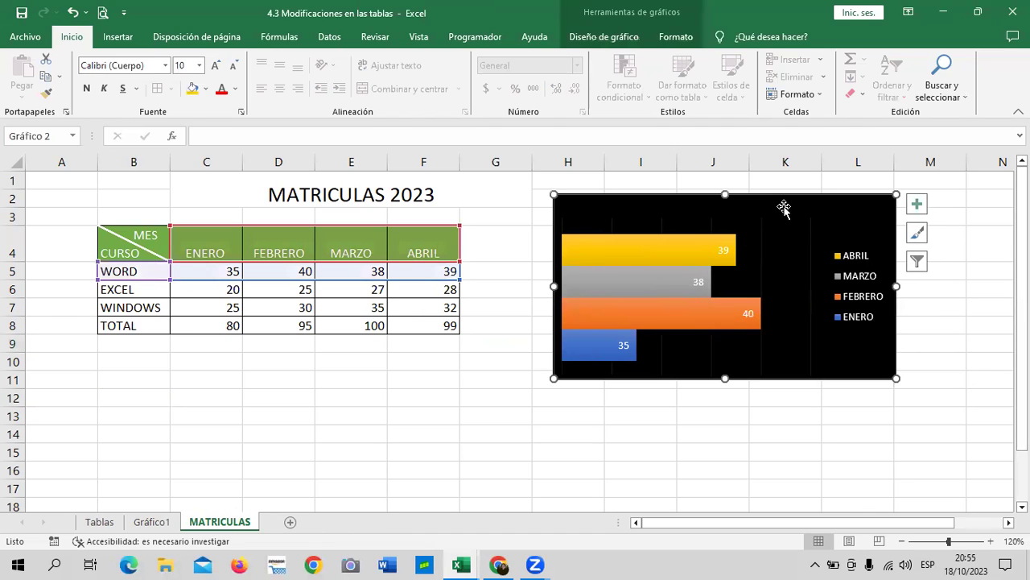
pyautogui.click(389, 402)
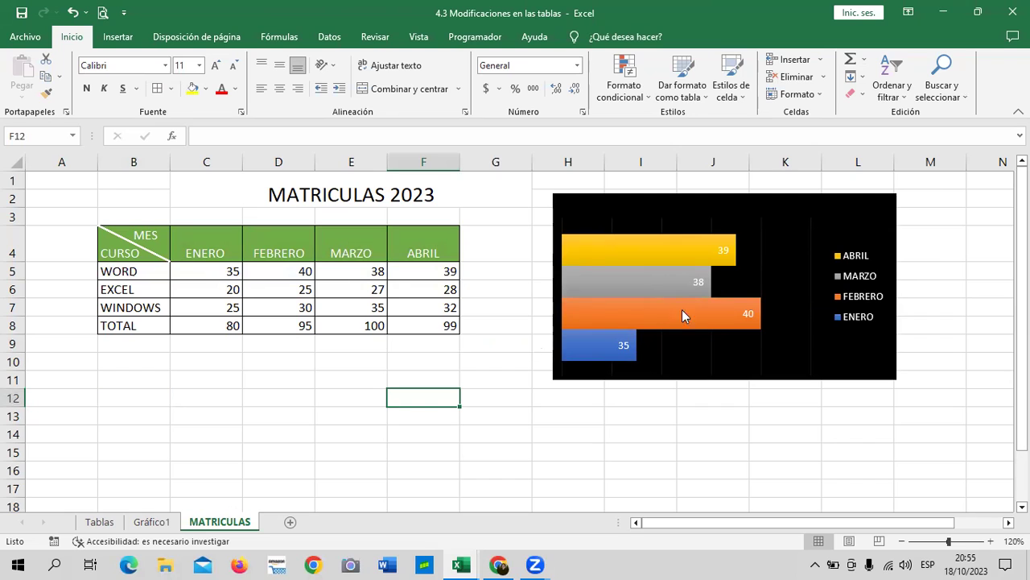
pyautogui.click(783, 348)
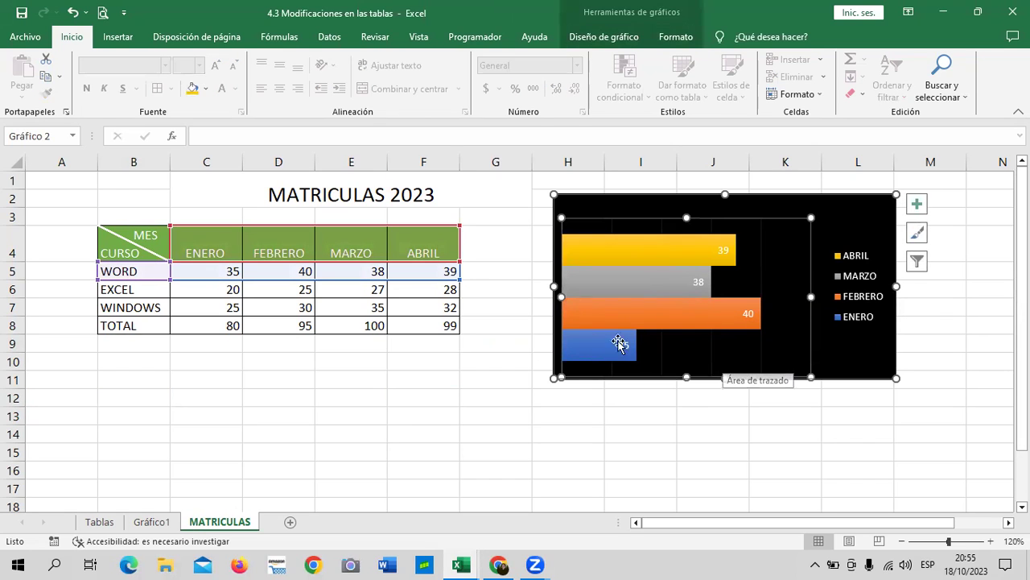
pyautogui.click(840, 351)
pyautogui.click(683, 255)
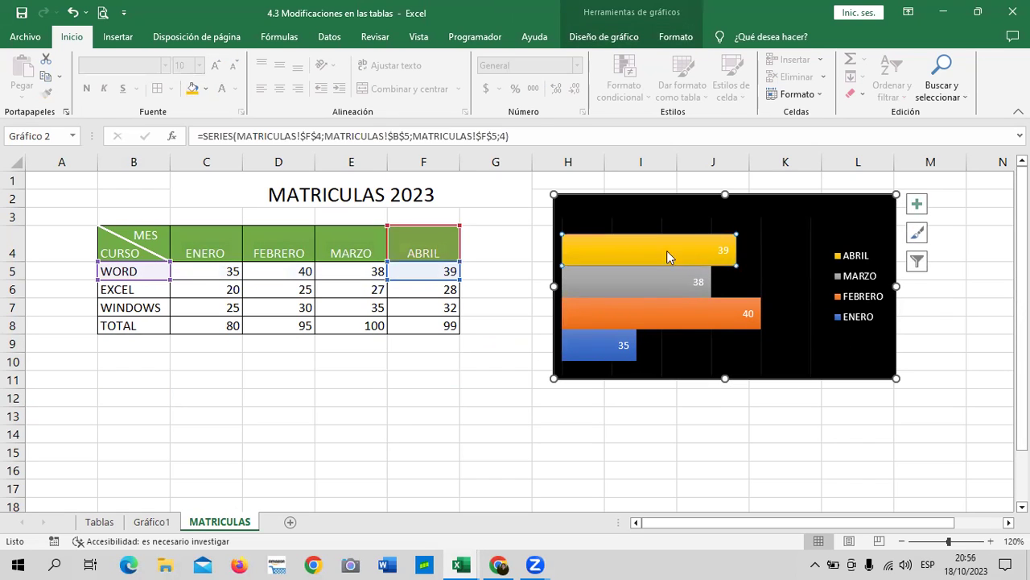
pyautogui.click(152, 522)
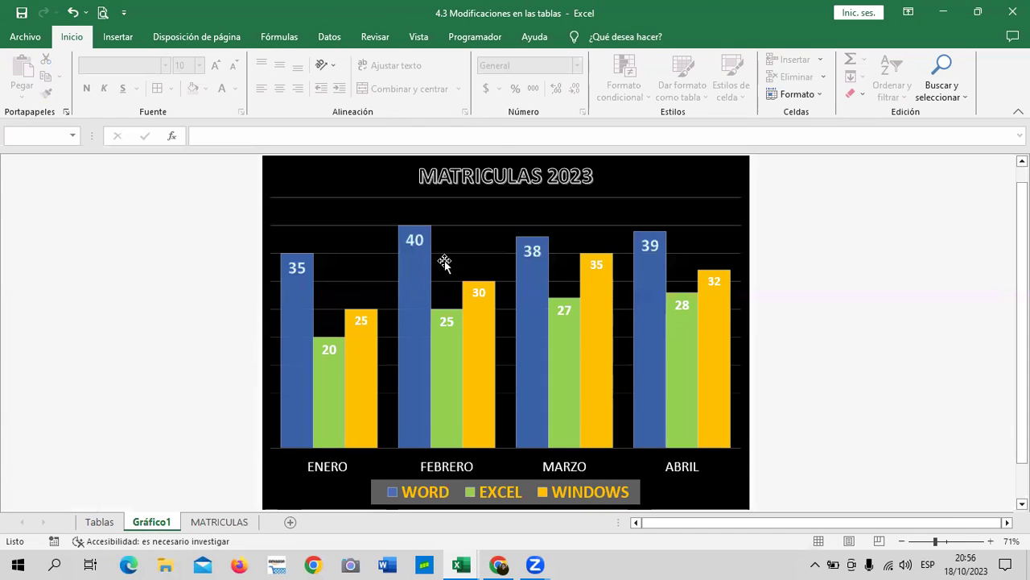
# Back on the MATRICULAS sheet, select WINDOWS row 7 and shift the bar chart right and up
pyautogui.click(651, 203)
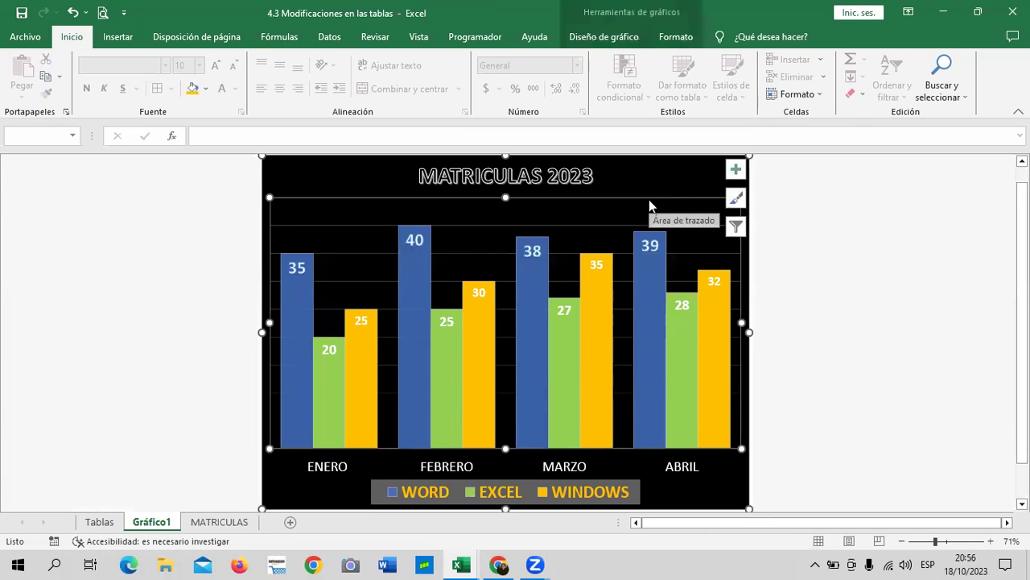
pyautogui.click(222, 523)
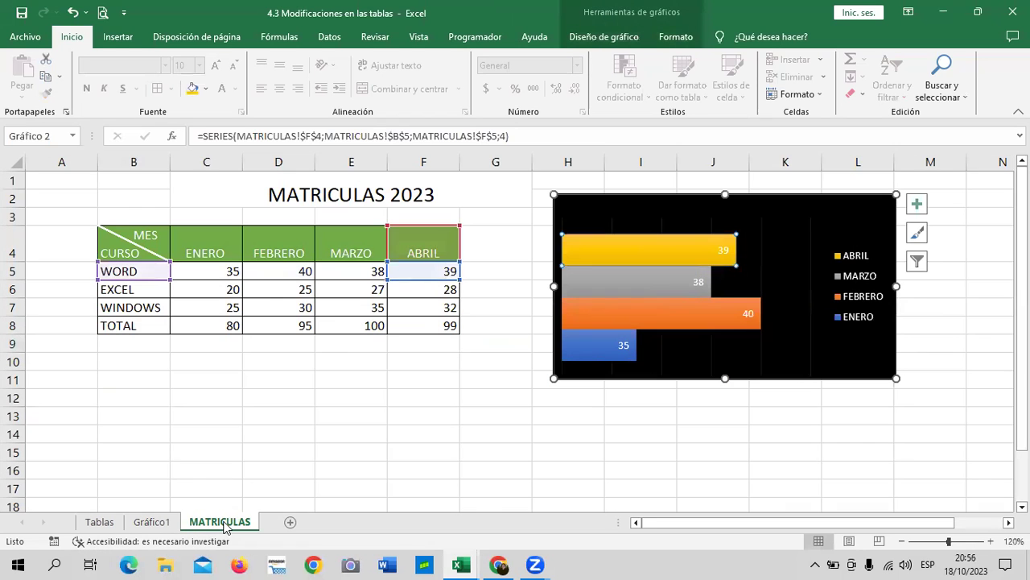
pyautogui.click(130, 309)
pyautogui.click(12, 306)
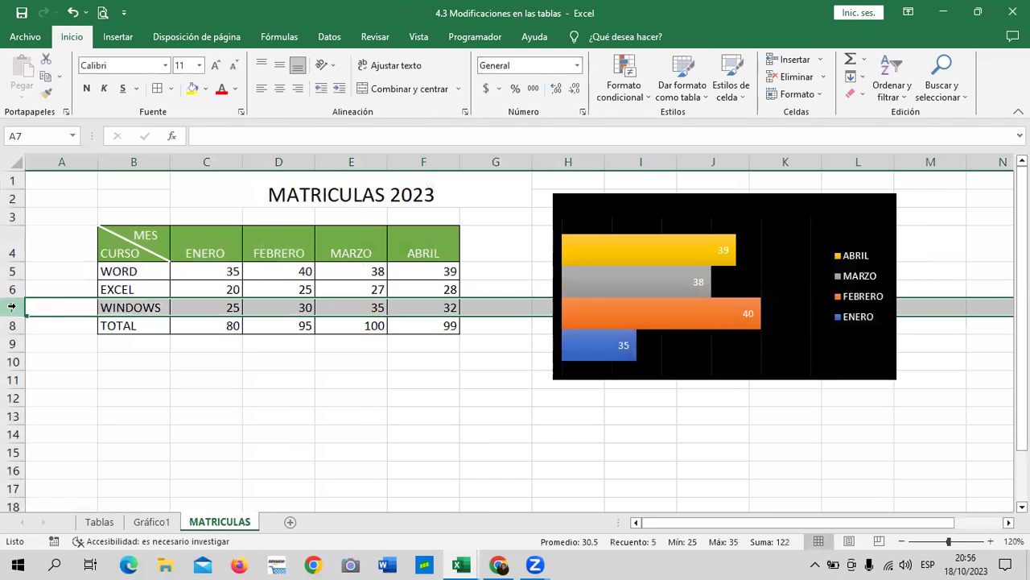
pyautogui.moveTo(729, 205); pyautogui.dragTo(784, 196)
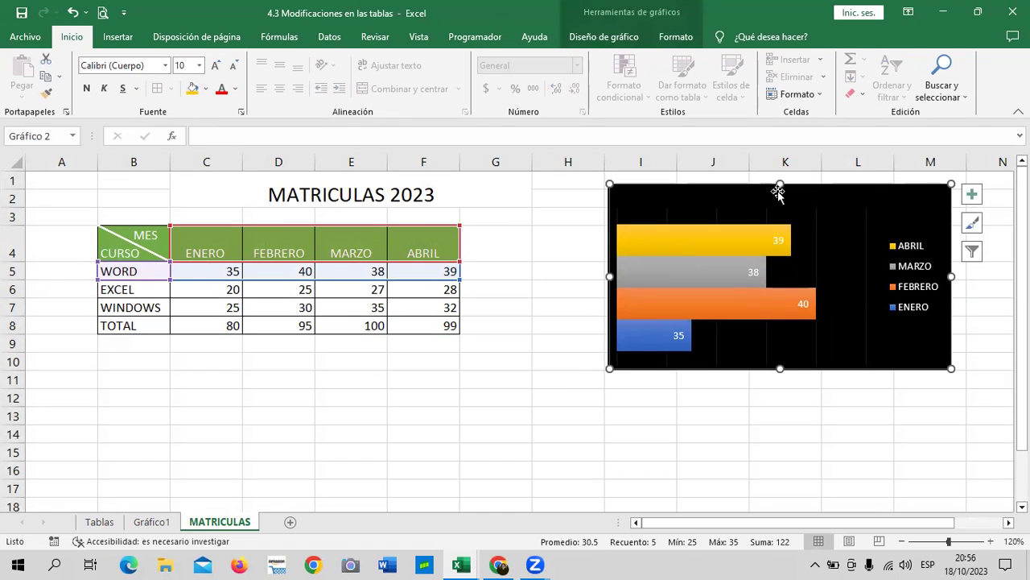
pyautogui.click(12, 307)
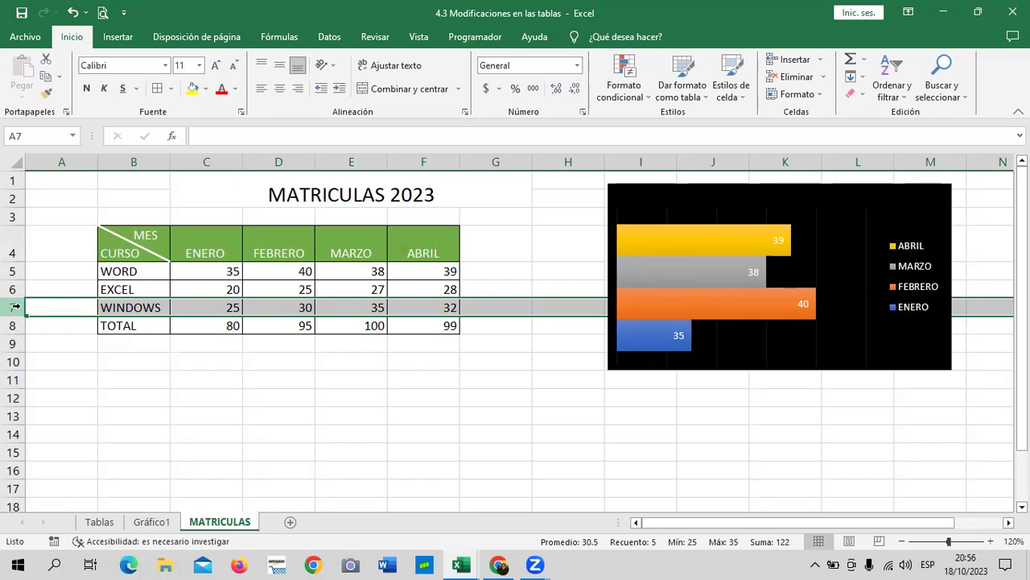
# Insert a blank row above WINDOWS and enter POWERPOINT in cell B7
pyautogui.rightClick(8, 308)
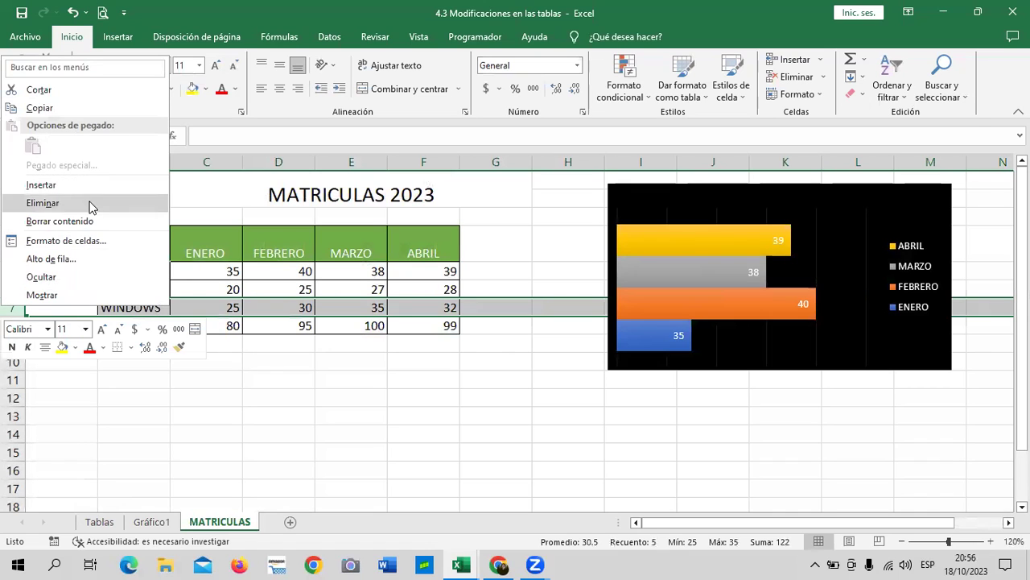
pyautogui.click(97, 184)
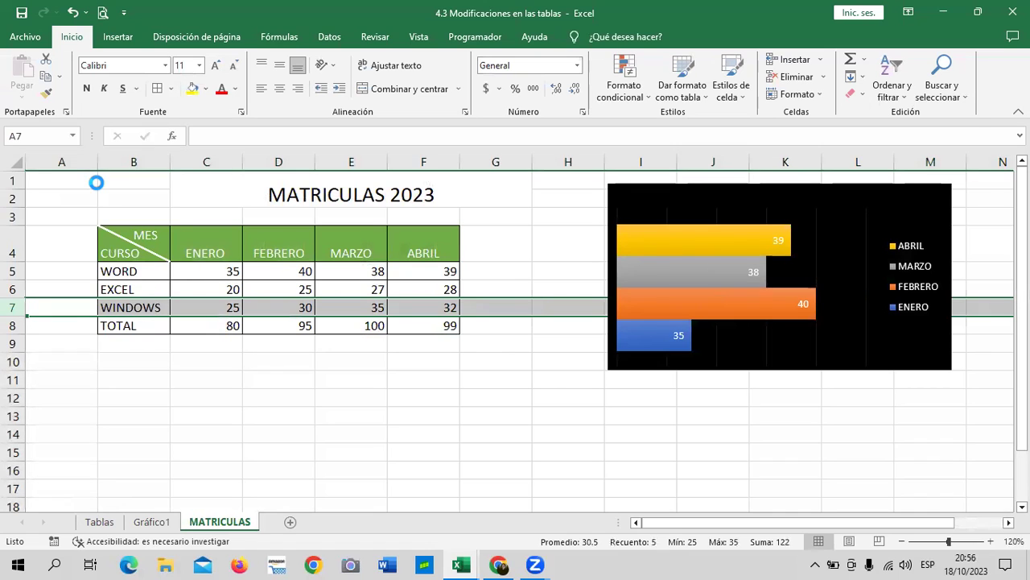
pyautogui.click(235, 414)
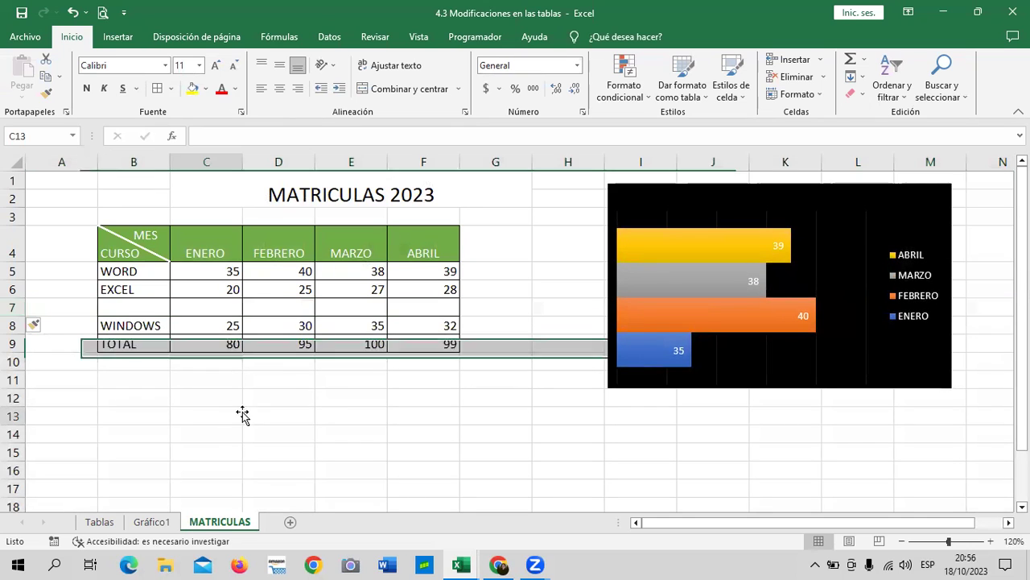
pyautogui.click(127, 306)
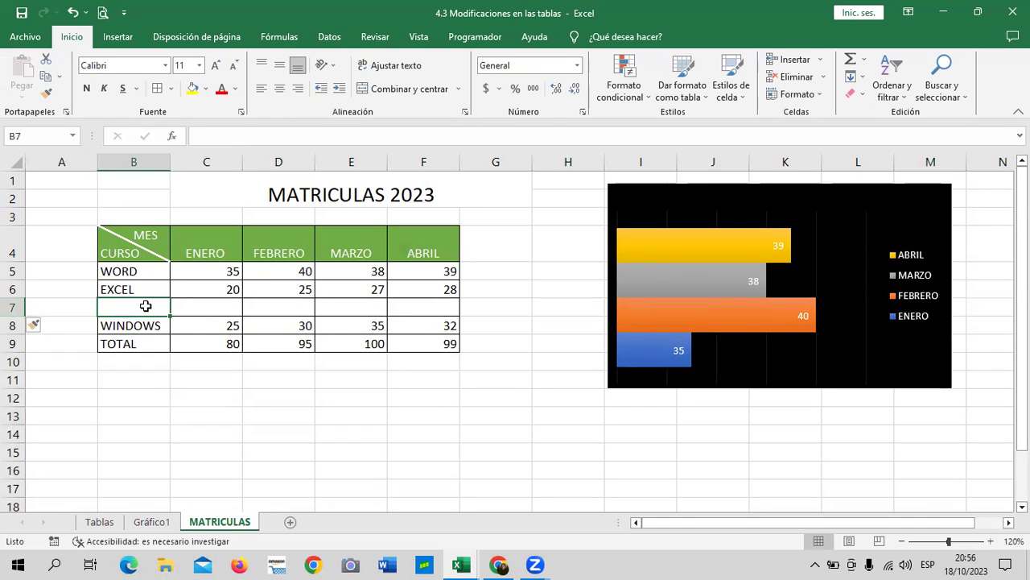
pyautogui.write('PO')
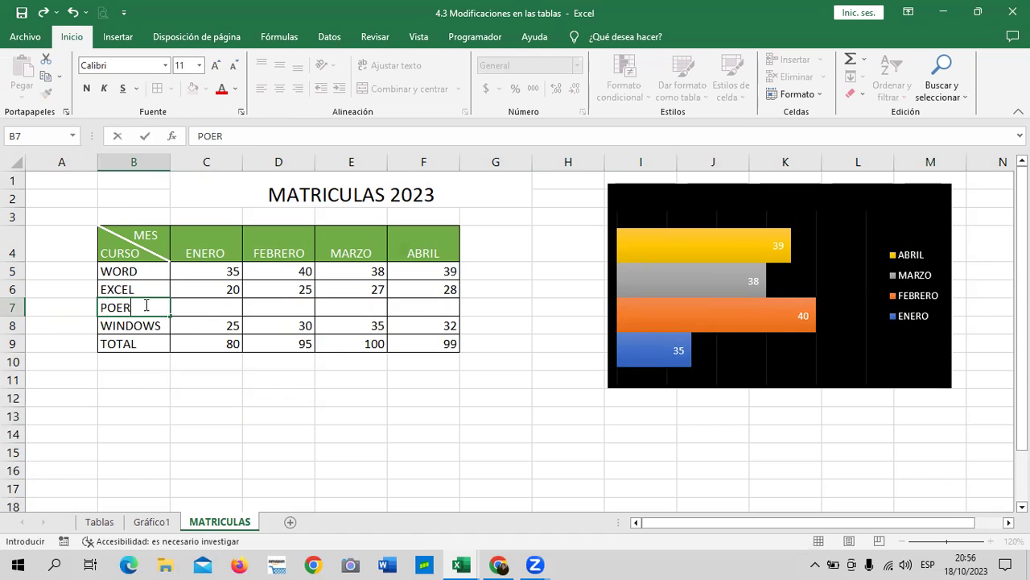
pyautogui.write('WERPOINT')
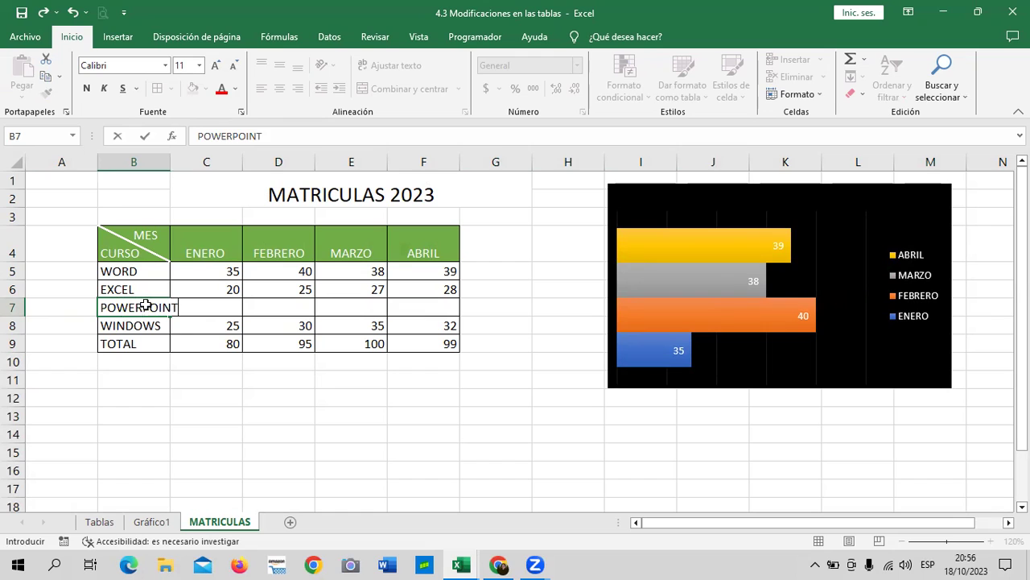
pyautogui.press('Return')
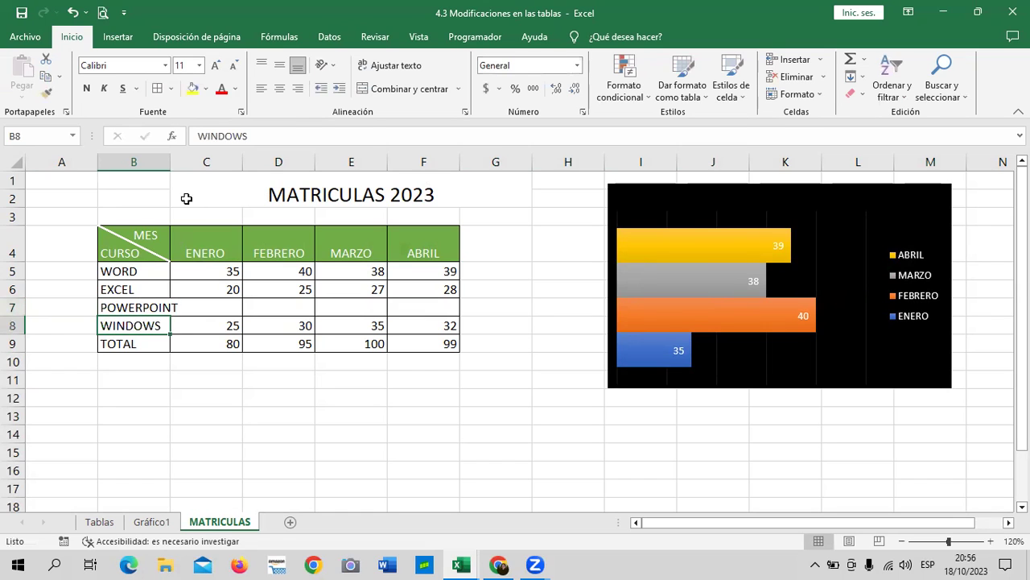
# Auto-fit column B to the POWERPOINT label and select the chart on the Gráfico1 sheet
pyautogui.doubleClick(170, 161)
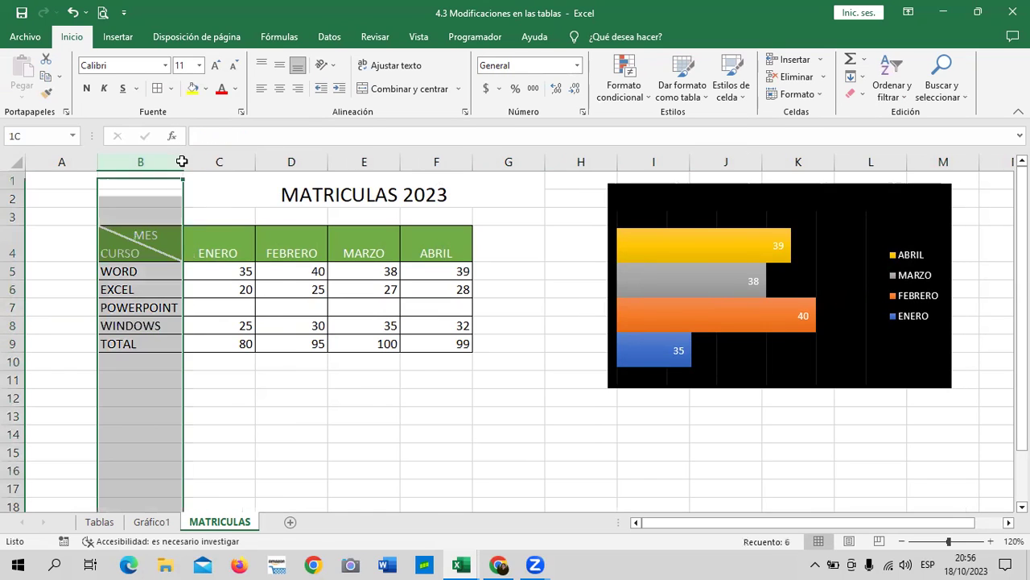
pyautogui.click(275, 438)
pyautogui.click(151, 522)
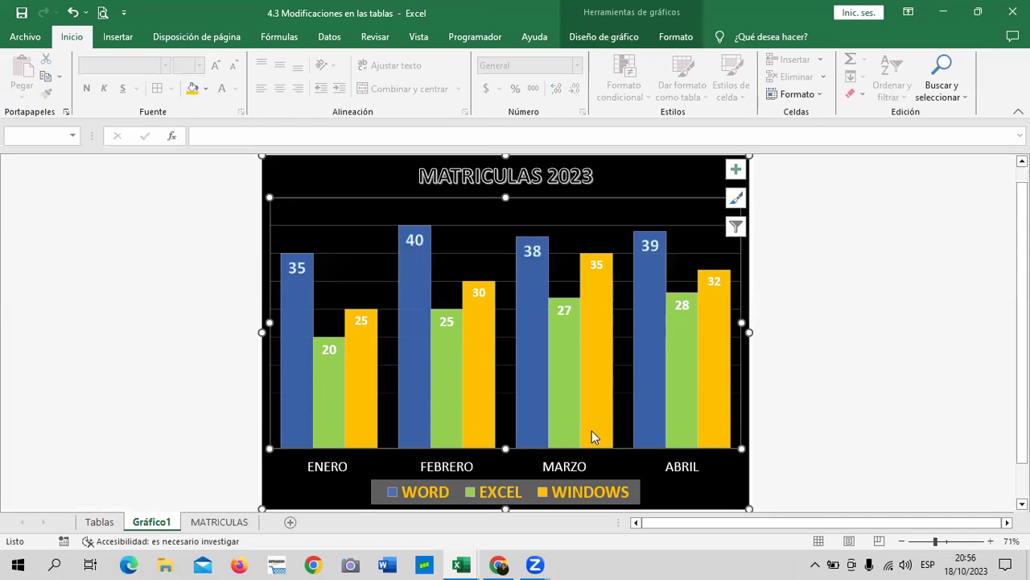
pyautogui.click(665, 169)
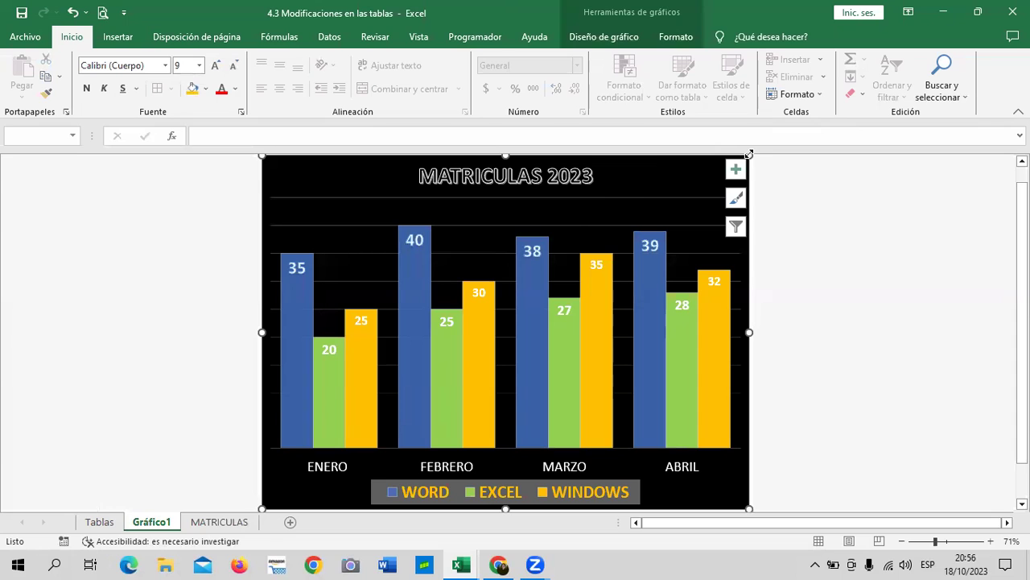
# Use Mover gráfico to embed the chart as an object on the MATRICULAS sheet
pyautogui.click(616, 37)
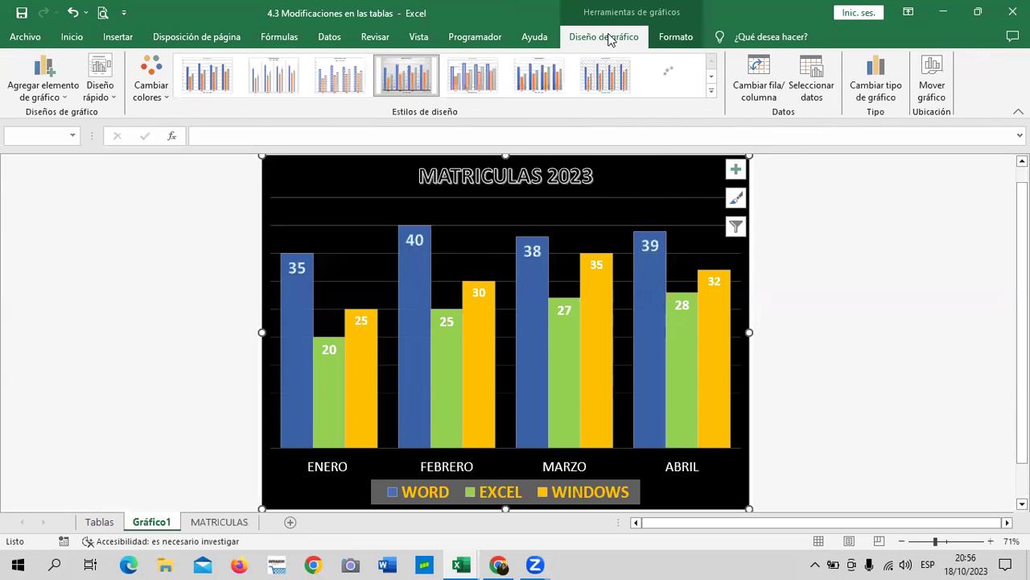
pyautogui.click(930, 74)
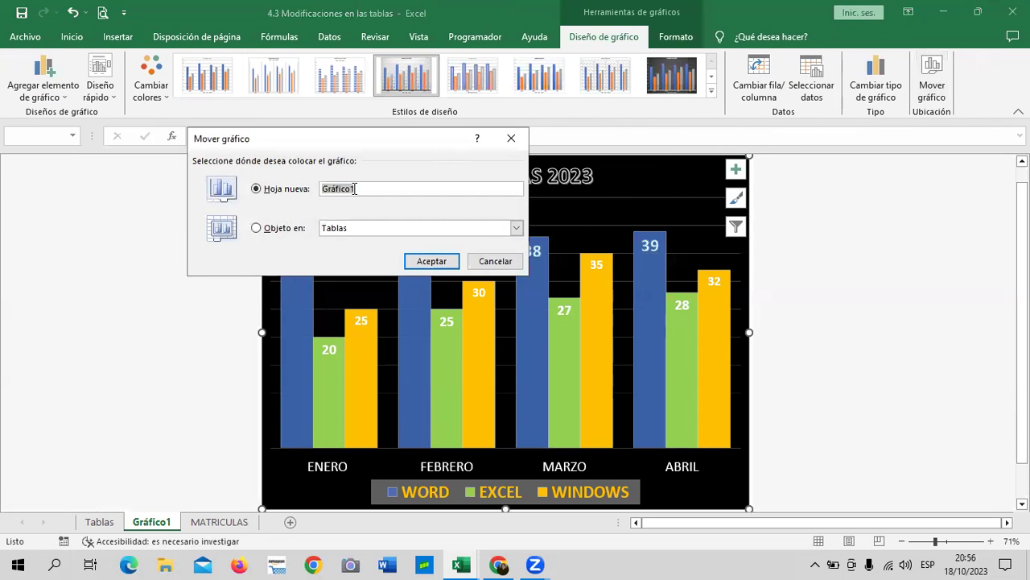
pyautogui.click(516, 228)
pyautogui.click(384, 251)
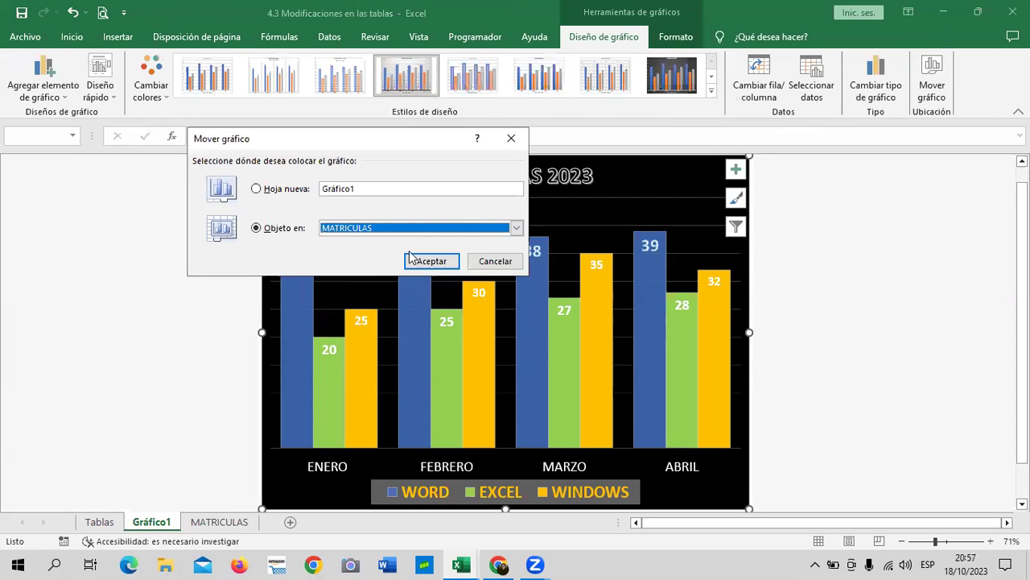
pyautogui.click(427, 260)
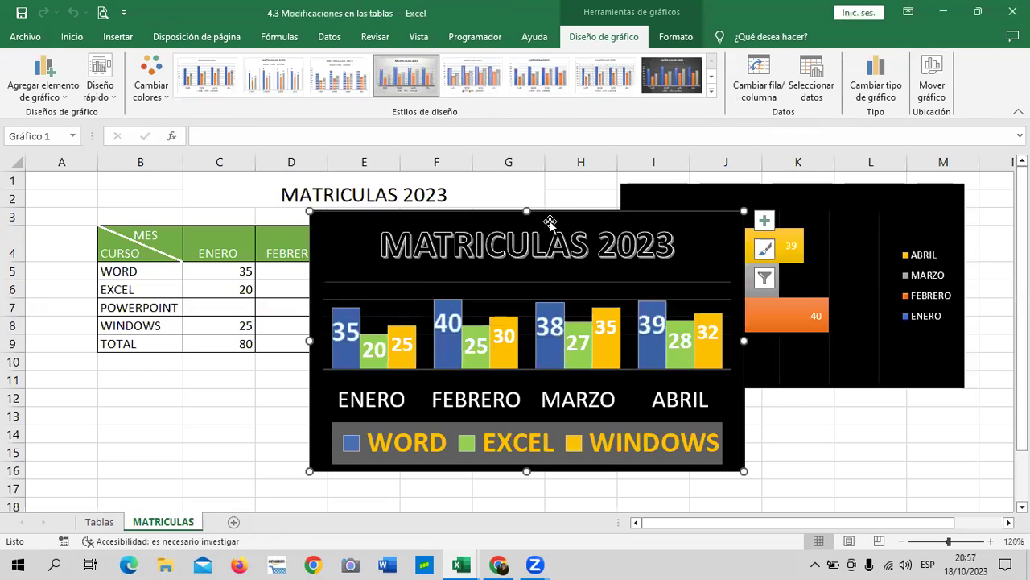
# Shrink the MATRICULAS 2023 title font three steps and centre it at the chart top
pyautogui.click(498, 267)
pyautogui.moveTo(545, 217); pyautogui.dragTo(481, 301)
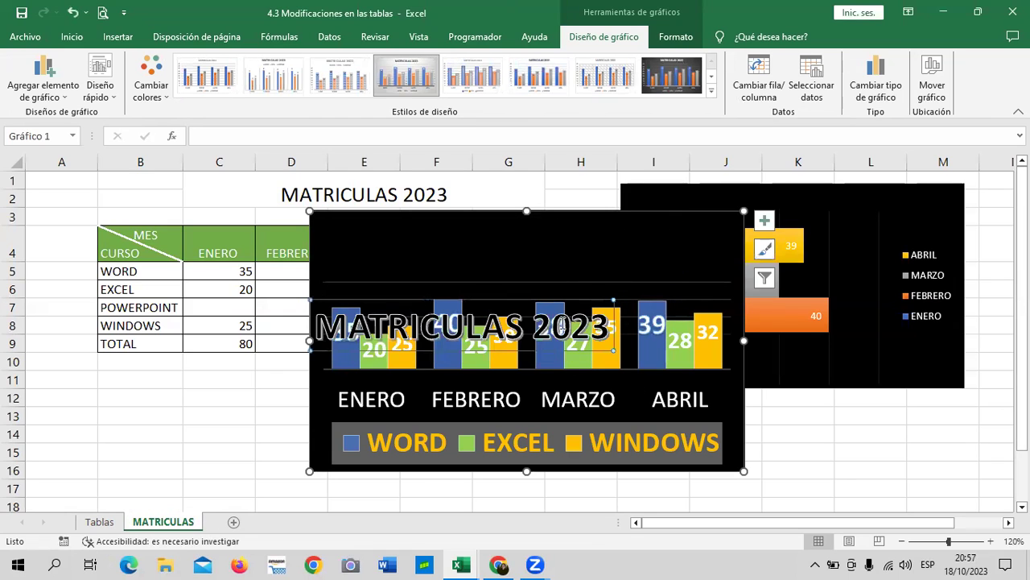
pyautogui.moveTo(517, 299); pyautogui.dragTo(576, 221)
pyautogui.click(73, 37)
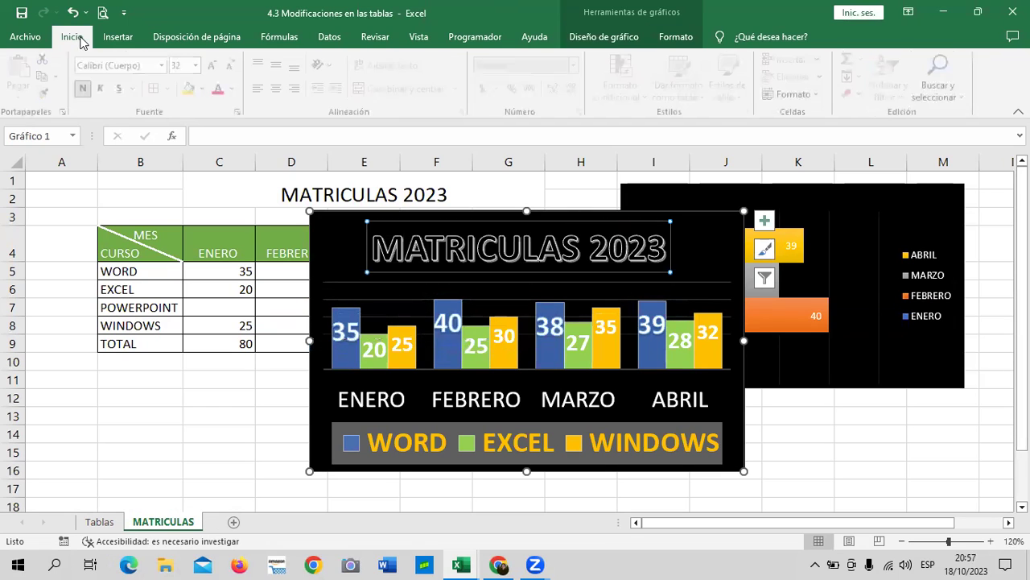
pyautogui.click(233, 69)
pyautogui.click(233, 69)
pyautogui.click(233, 69)
pyautogui.click(233, 69)
pyautogui.click(233, 70)
pyautogui.click(232, 69)
pyautogui.click(232, 70)
pyautogui.click(233, 70)
pyautogui.moveTo(438, 221); pyautogui.dragTo(526, 225)
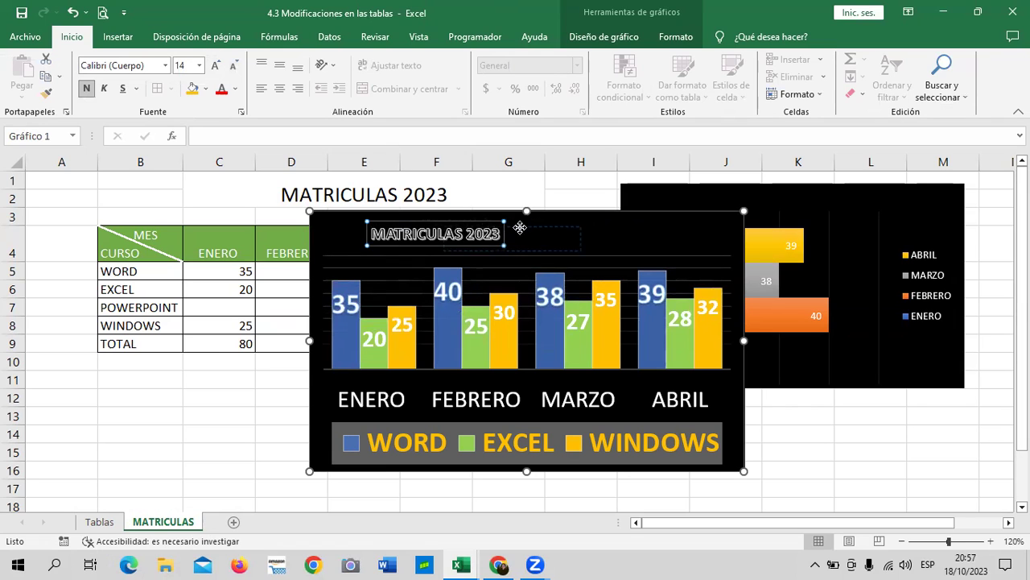
# Reduce the font size of the WORD, EXCEL and WINDOWS data labels
pyautogui.click(352, 306)
pyautogui.click(233, 69)
pyautogui.click(233, 70)
pyautogui.click(232, 69)
pyautogui.click(233, 70)
pyautogui.click(372, 336)
pyautogui.click(232, 70)
pyautogui.click(233, 69)
pyautogui.click(233, 69)
pyautogui.click(232, 70)
pyautogui.click(502, 312)
pyautogui.click(233, 69)
pyautogui.click(233, 70)
pyautogui.click(233, 69)
# Shrink the month axis labels and legend text, then move the chart below the table
pyautogui.click(233, 69)
pyautogui.click(376, 396)
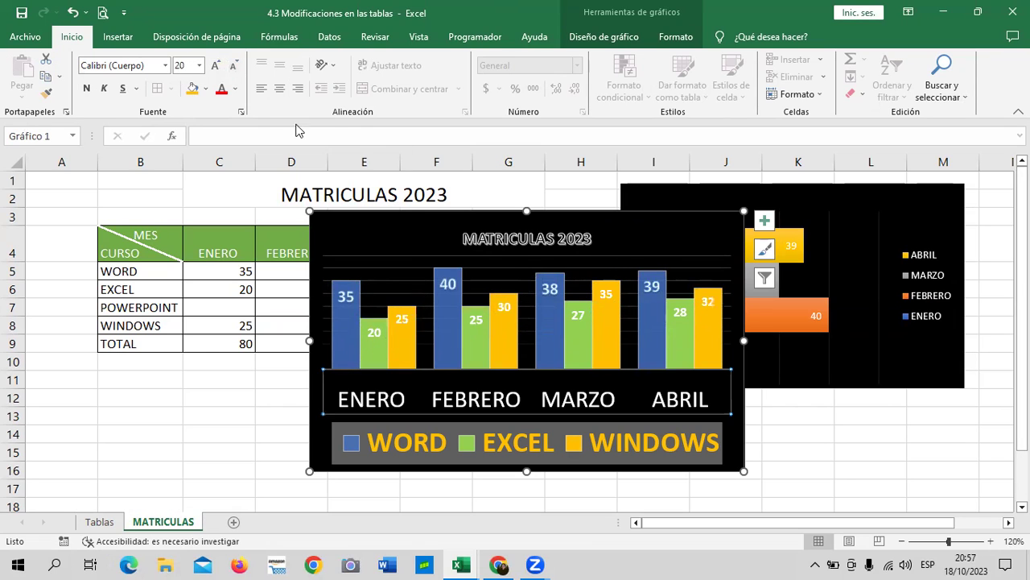
pyautogui.click(232, 69)
pyautogui.click(233, 69)
pyautogui.click(233, 69)
pyautogui.click(233, 70)
pyautogui.click(419, 426)
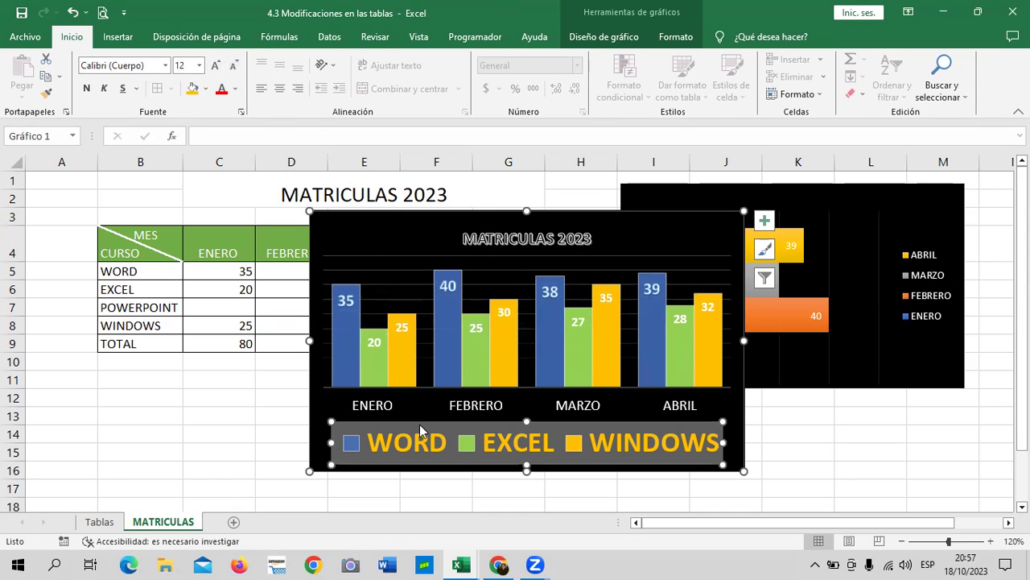
pyautogui.click(233, 66)
pyautogui.click(233, 66)
pyautogui.click(233, 66)
pyautogui.click(232, 66)
pyautogui.click(233, 66)
pyautogui.click(232, 66)
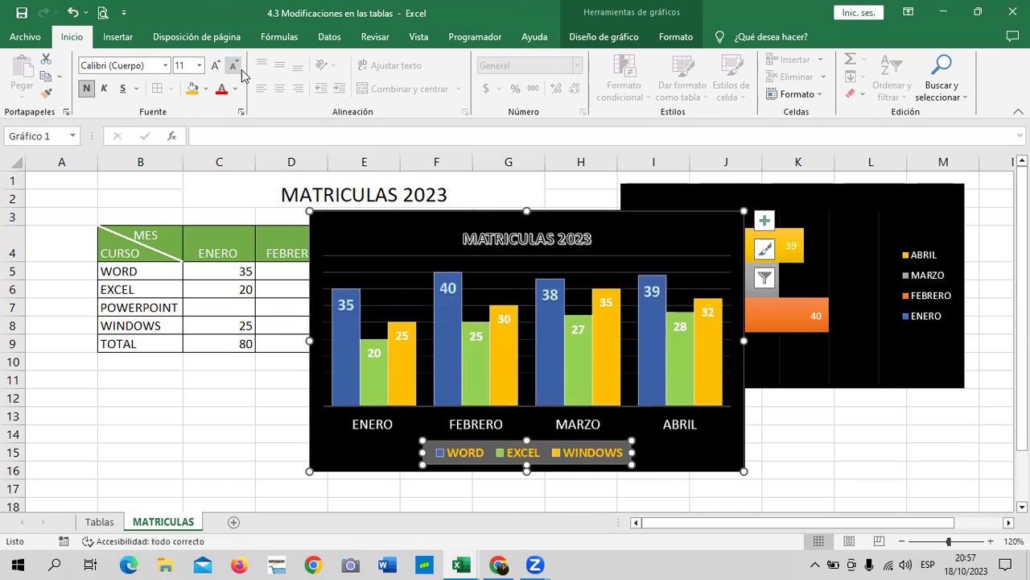
pyautogui.moveTo(644, 224)
pyautogui.mouseDown()
pyautogui.moveTo(484, 405)
pyautogui.moveTo(458, 400)
pyautogui.mouseUp()
# Enter 25, 20, 30 and 35 into C7:F7 of the POWERPOINT row
pyautogui.click(230, 308)
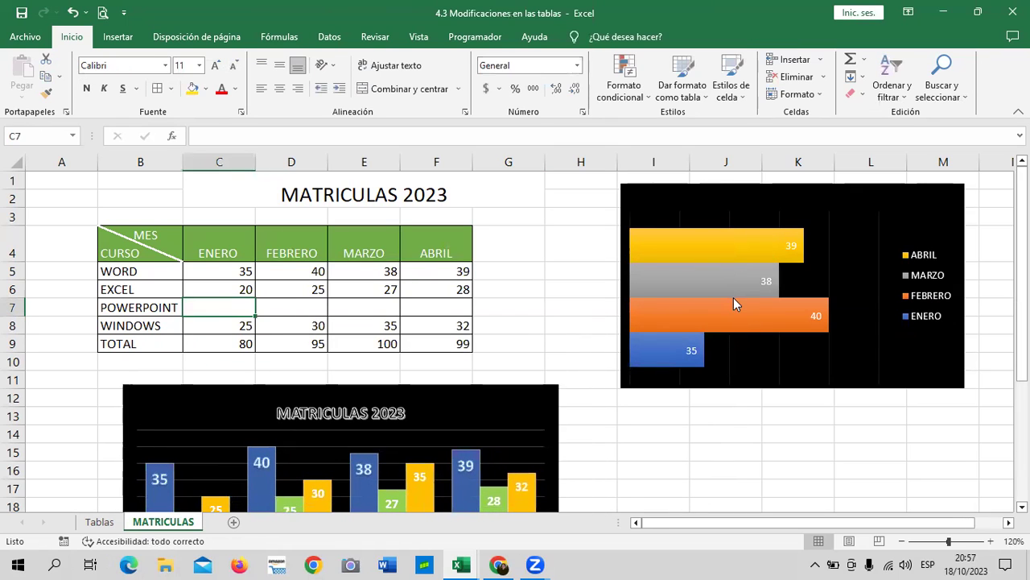
pyautogui.write('25')
pyautogui.press('Tab')
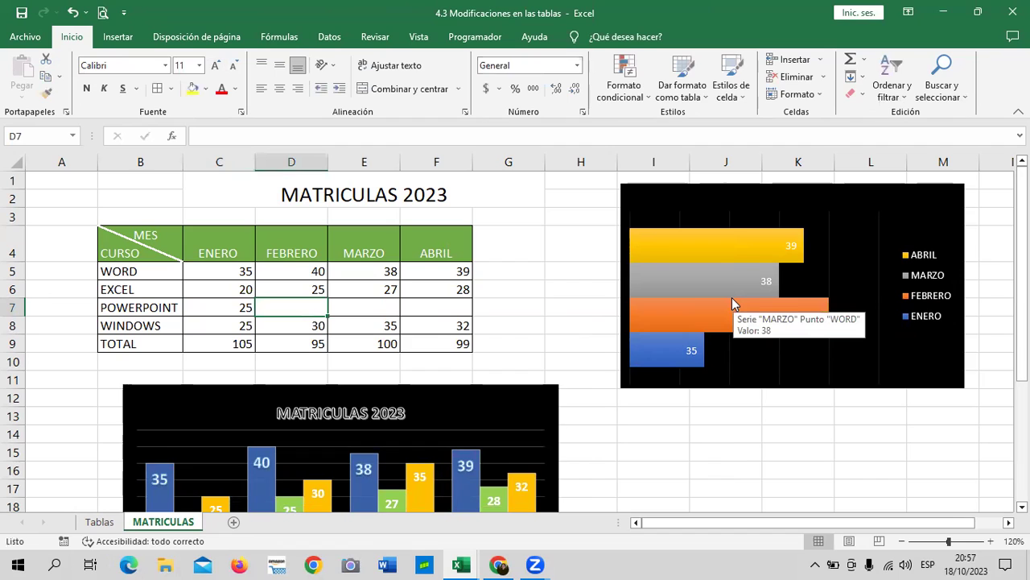
pyautogui.write('20')
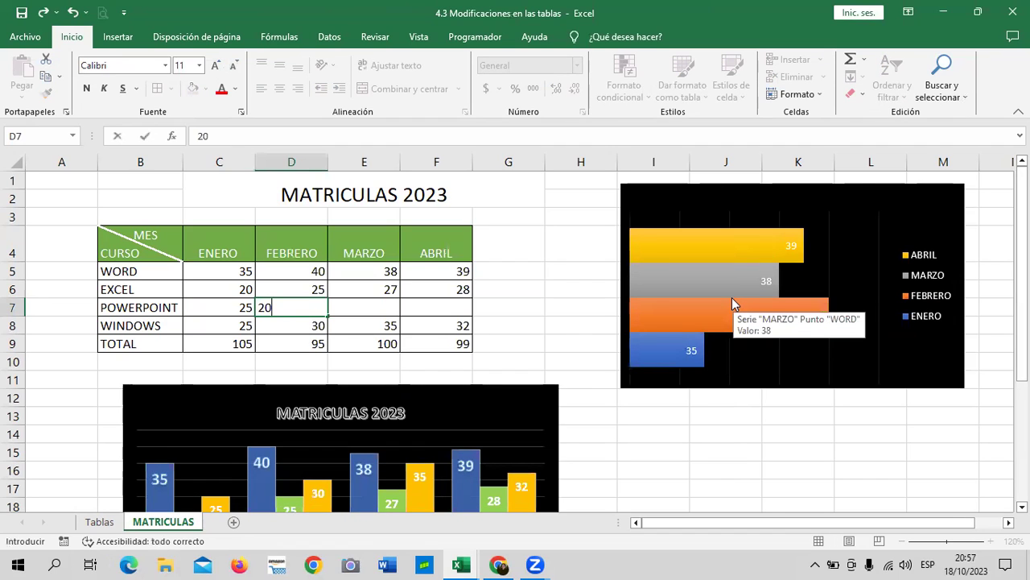
pyautogui.press('Tab')
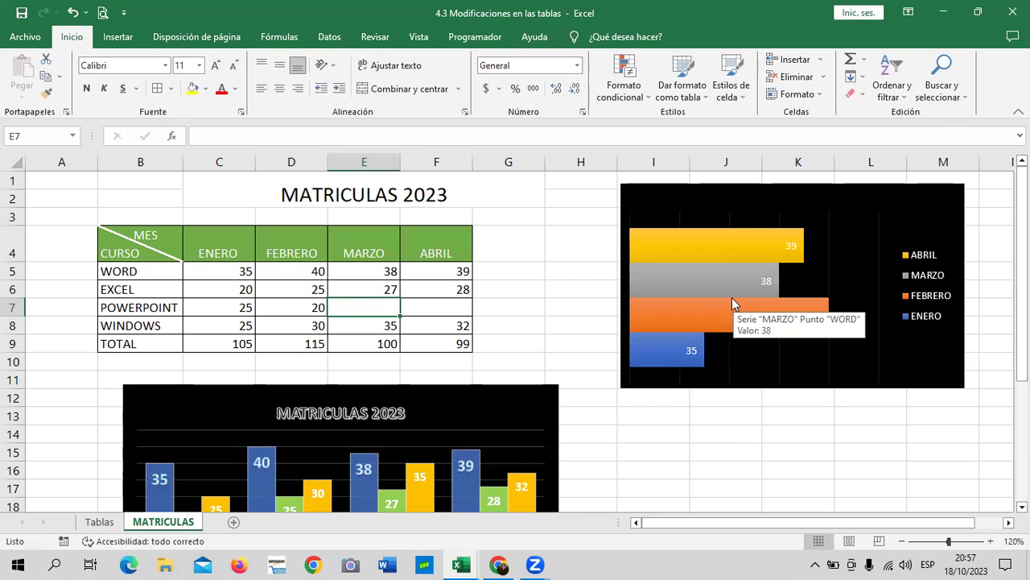
pyautogui.write('30')
pyautogui.press('Return')
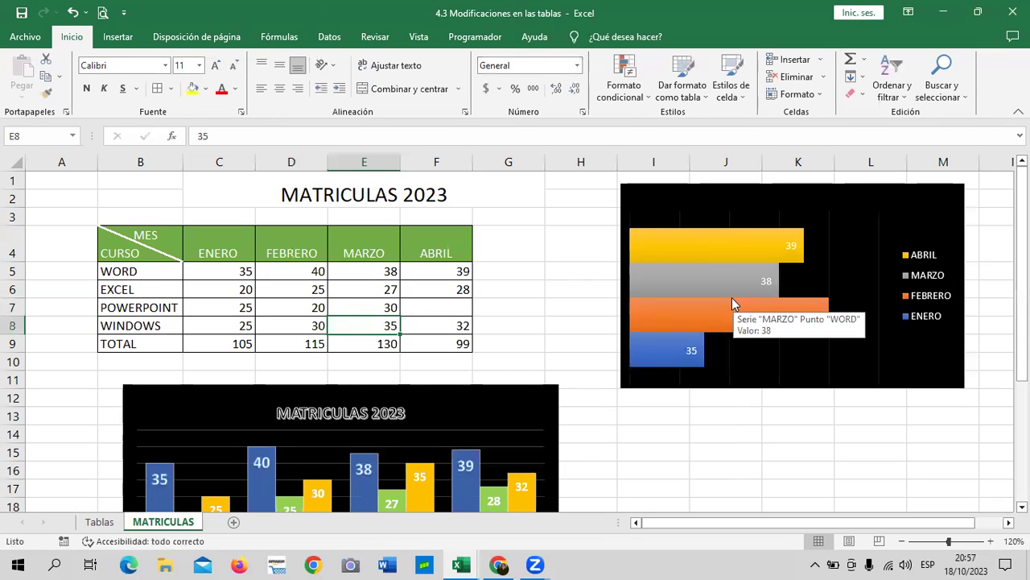
pyautogui.press('Up')
pyautogui.press('Right')
pyautogui.write('35')
pyautogui.press('Return')
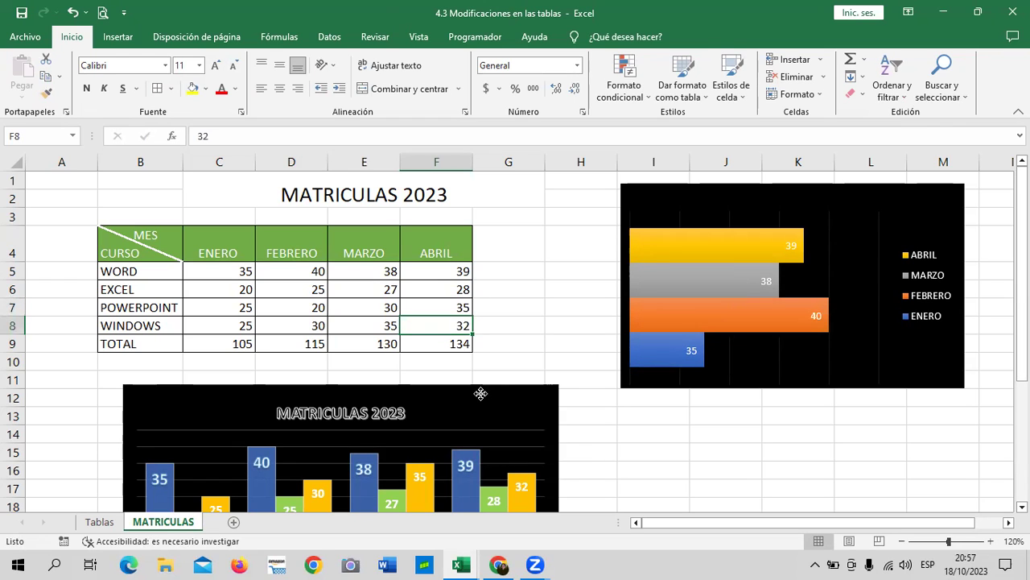
pyautogui.click(481, 395)
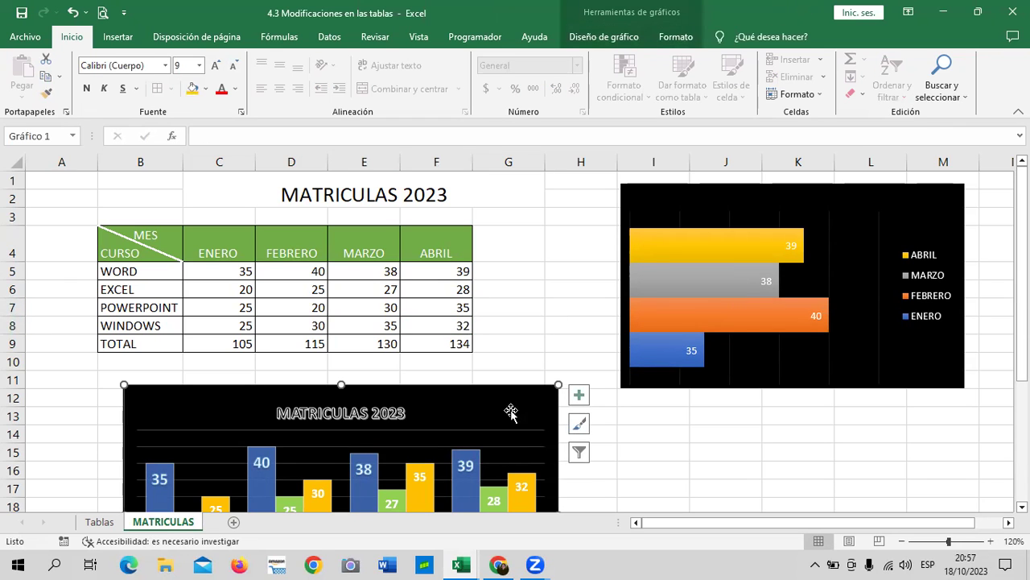
# Open Seleccionar datos for the chart and view the WORD series, closing it unchanged
pyautogui.click(625, 39)
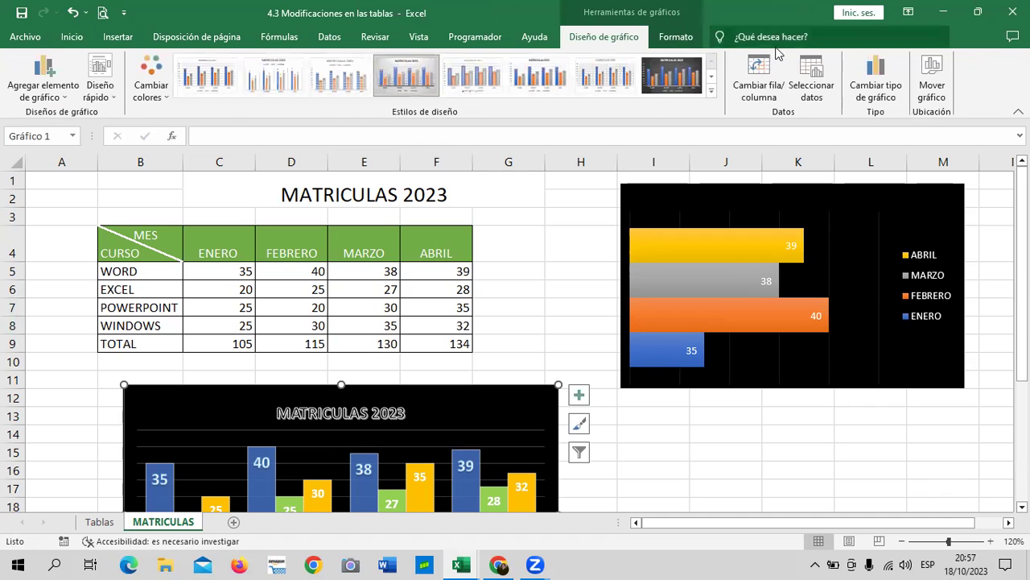
pyautogui.click(812, 76)
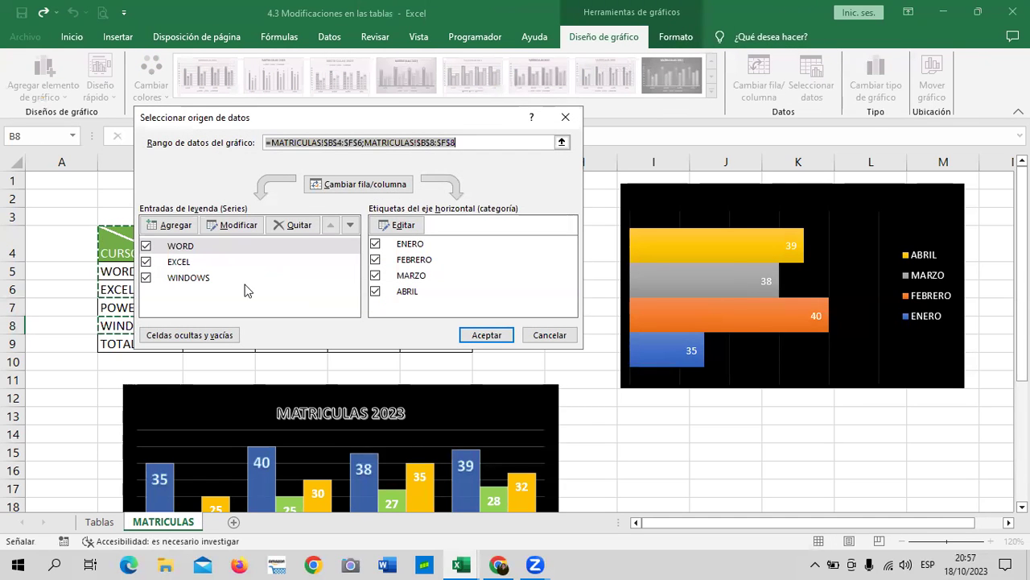
pyautogui.moveTo(446, 121); pyautogui.dragTo(452, 121)
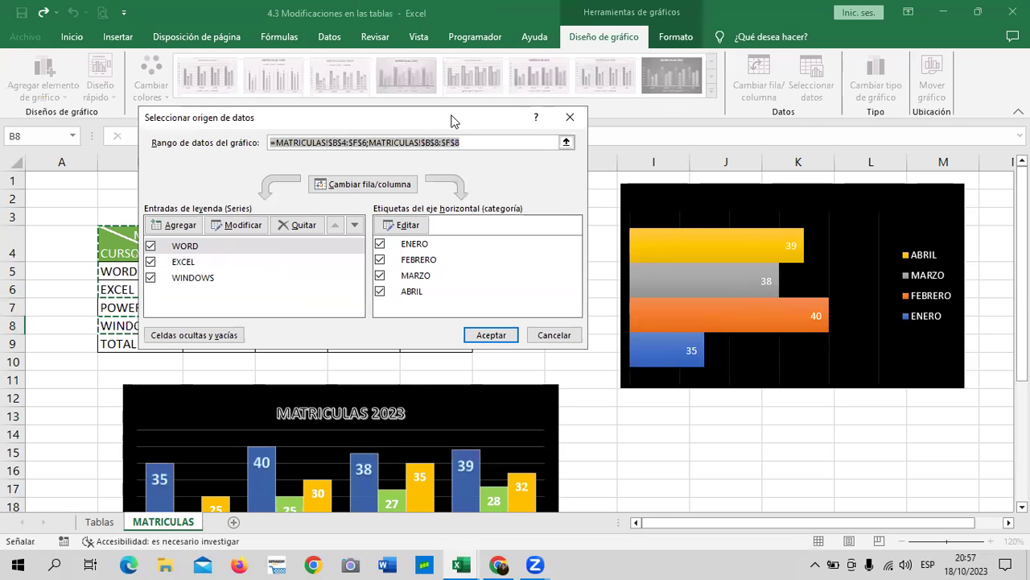
pyautogui.moveTo(789, 71); pyautogui.dragTo(735, 68)
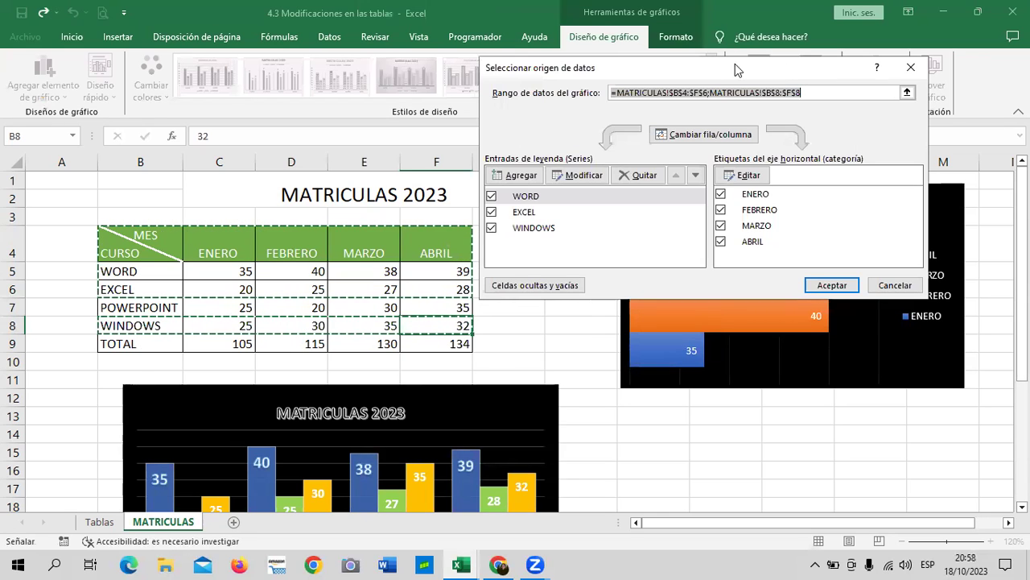
pyautogui.click(584, 175)
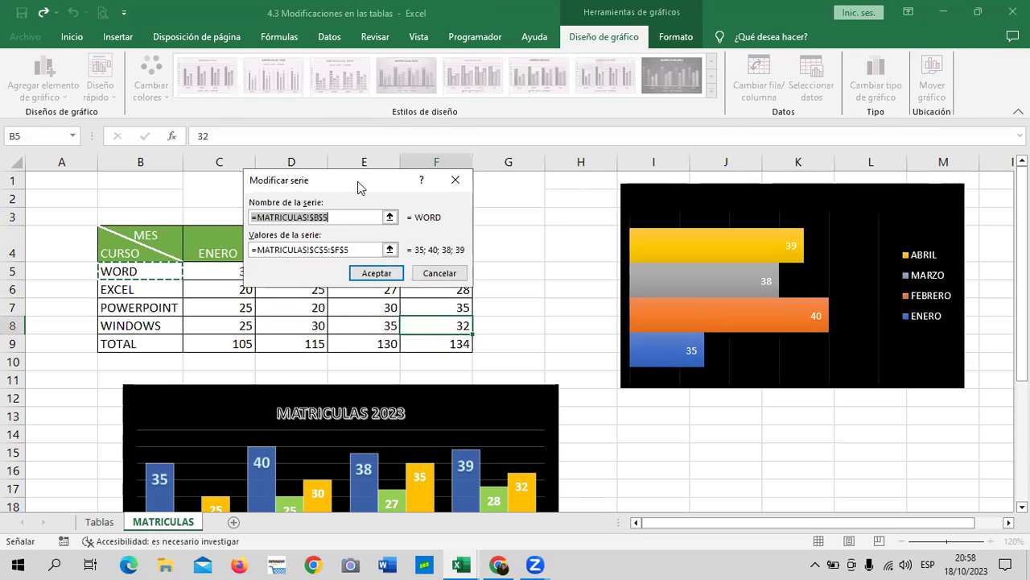
pyautogui.moveTo(362, 180); pyautogui.dragTo(447, 158)
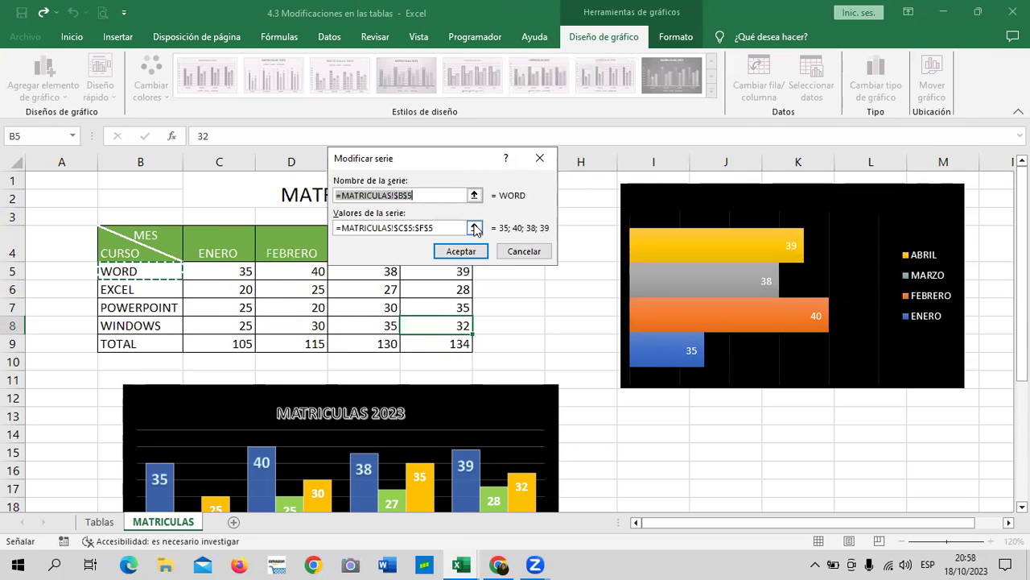
pyautogui.click(473, 253)
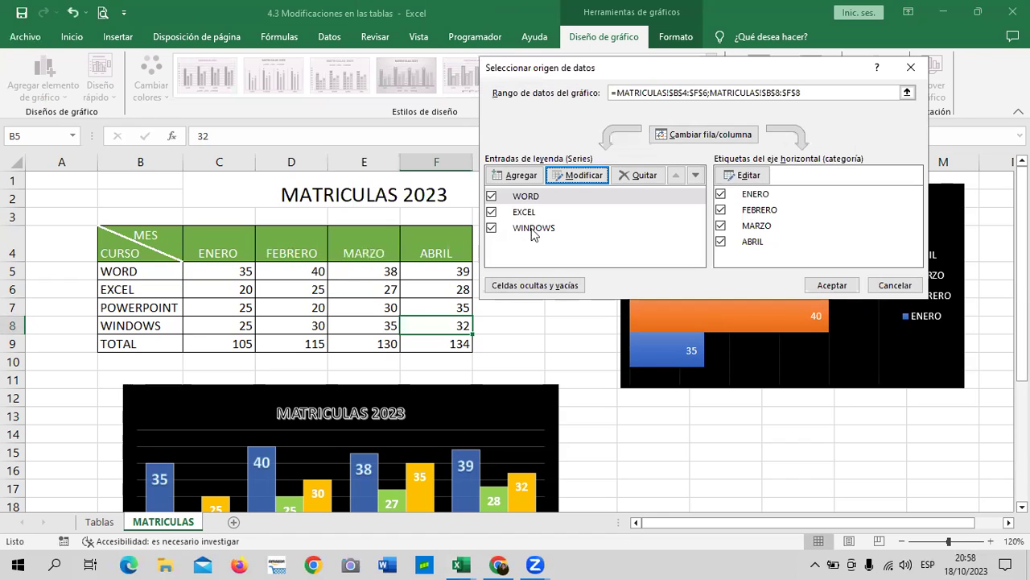
pyautogui.click(532, 215)
pyautogui.click(491, 227)
pyautogui.click(491, 211)
pyautogui.click(509, 175)
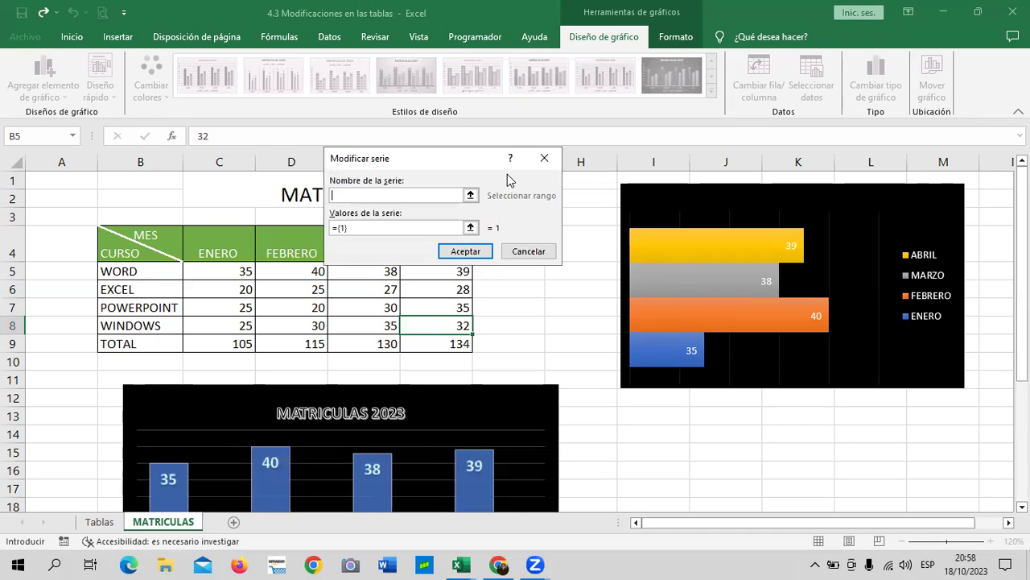
pyautogui.click(141, 307)
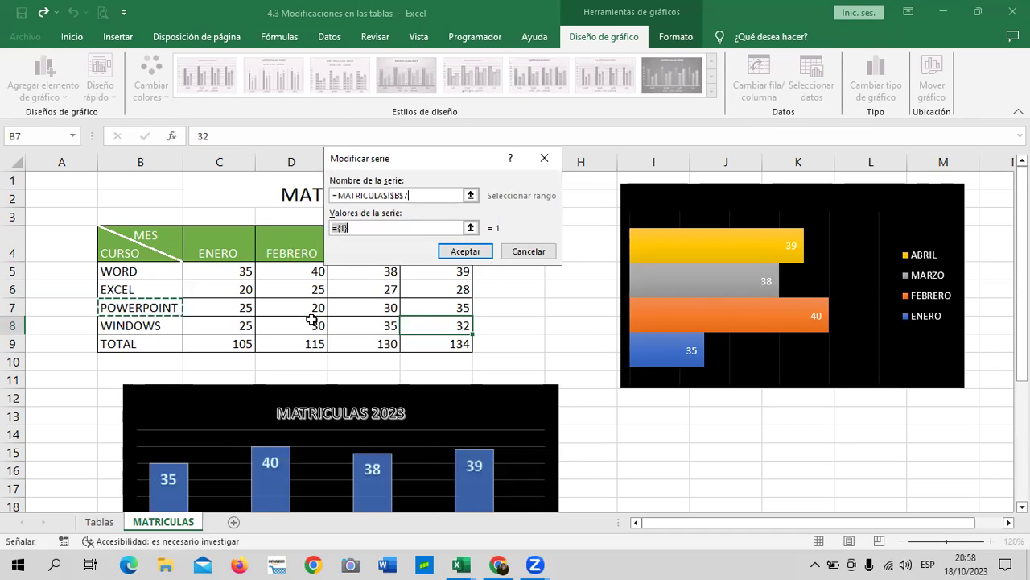
pyautogui.keyDown('shift'); pyautogui.click(448, 308); pyautogui.keyUp('shift')
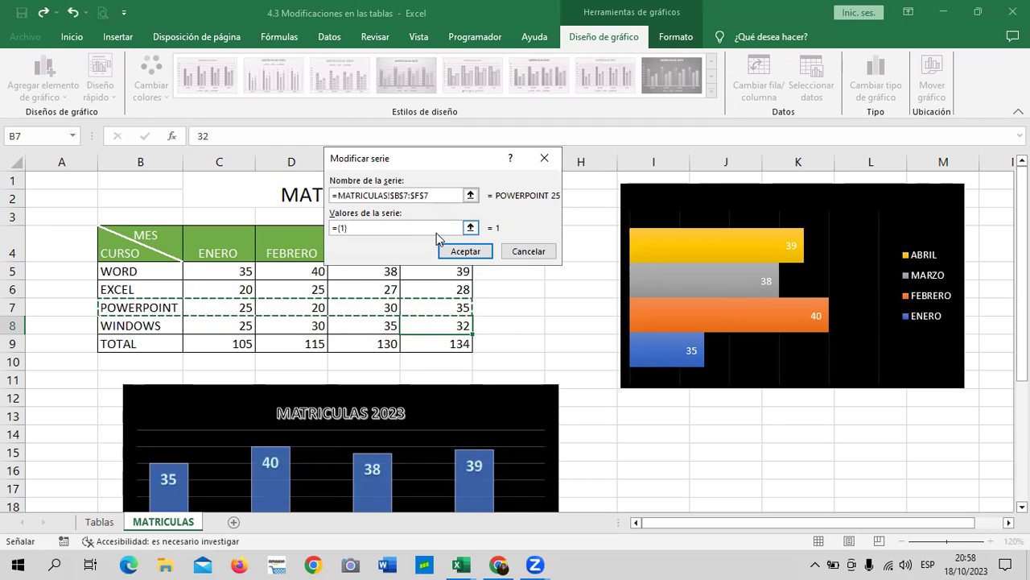
pyautogui.click(467, 253)
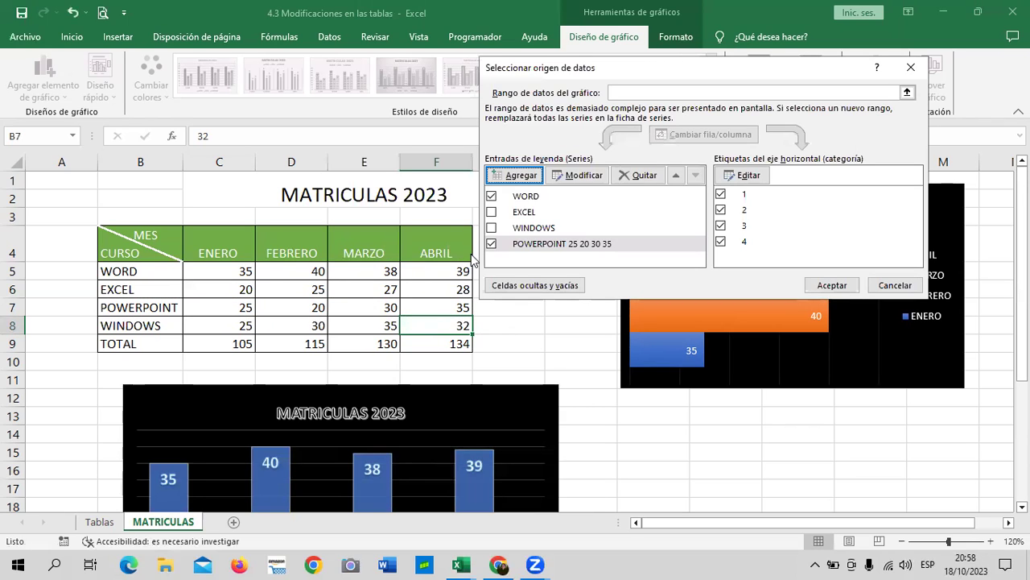
pyautogui.click(622, 245)
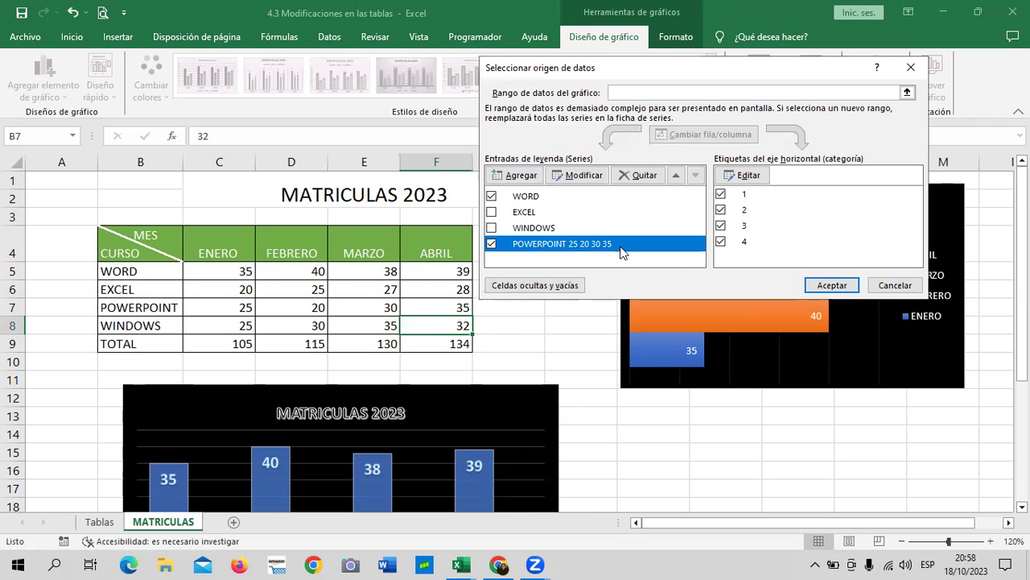
pyautogui.click(492, 229)
pyautogui.click(492, 214)
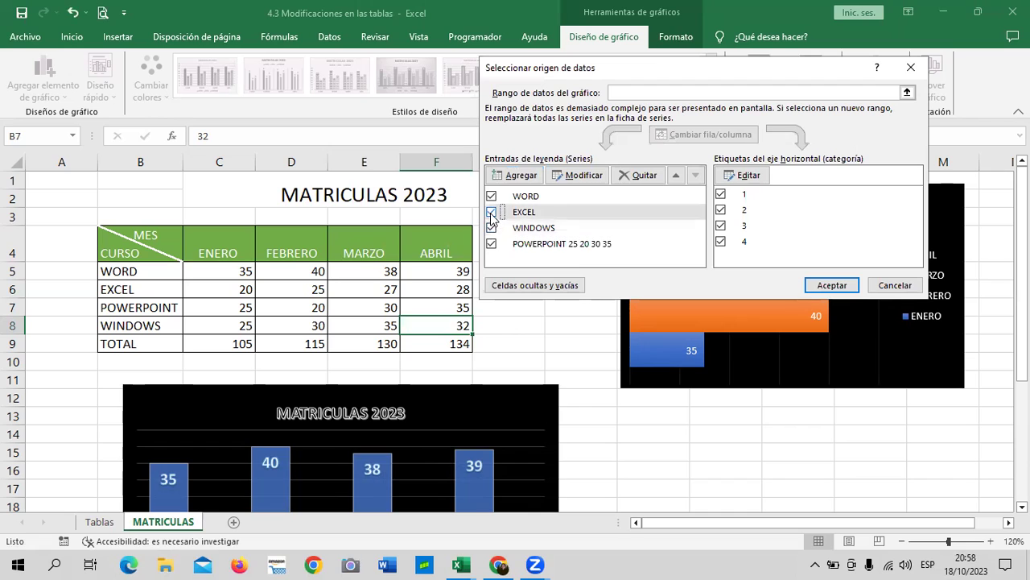
pyautogui.click(576, 243)
pyautogui.click(576, 175)
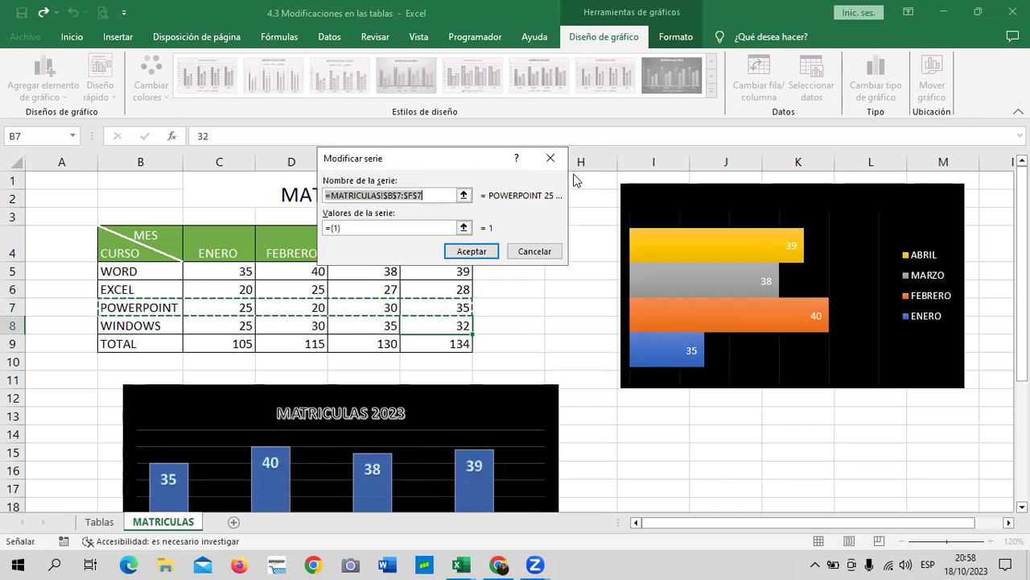
pyautogui.click(439, 195)
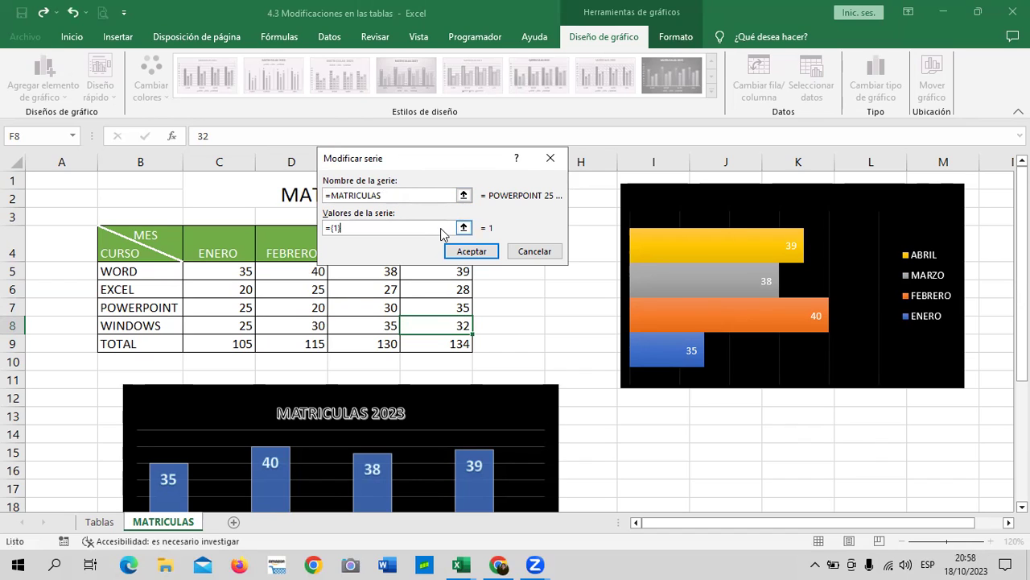
pyautogui.press('Return')
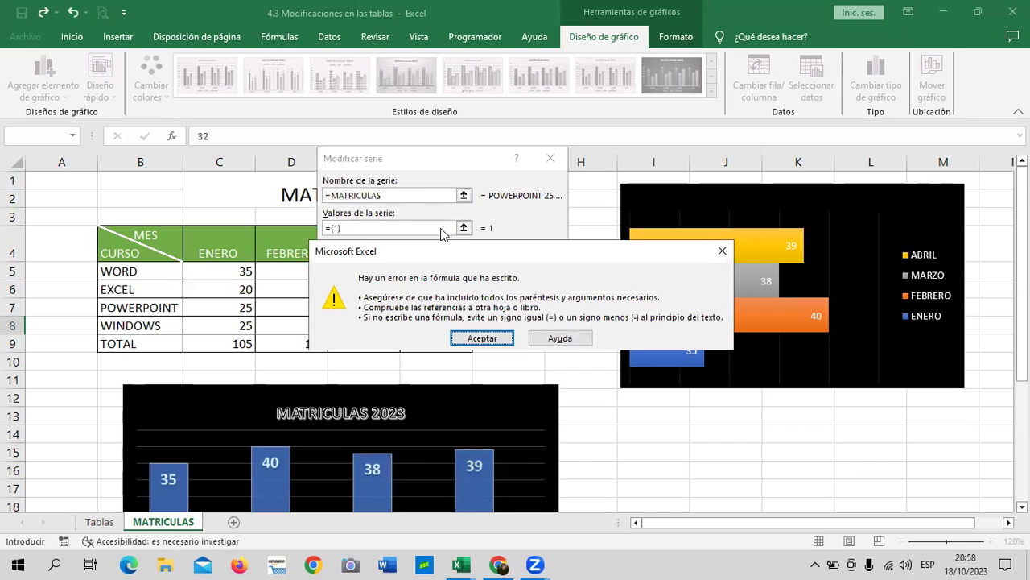
pyautogui.click(481, 338)
pyautogui.click(386, 228)
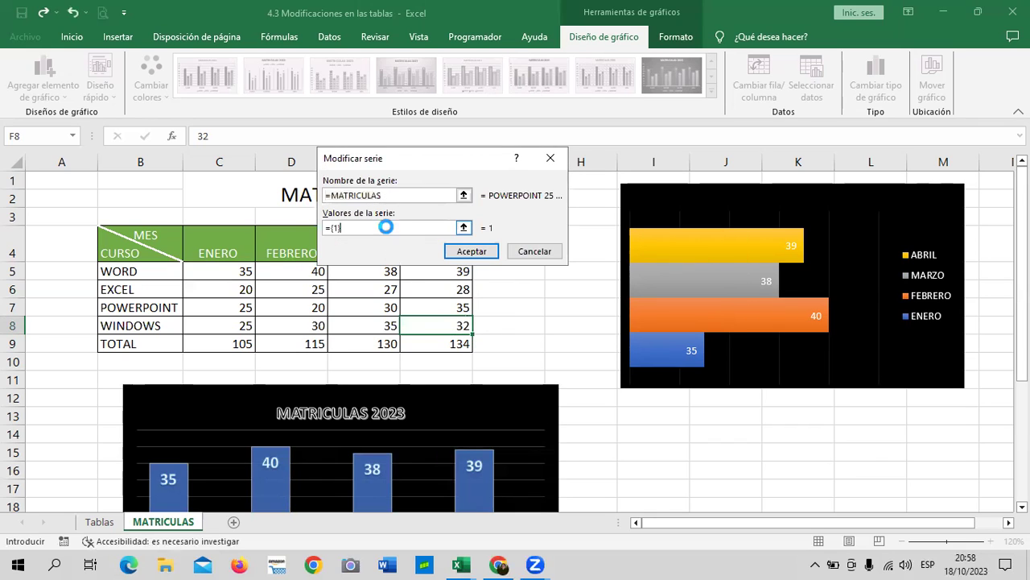
pyautogui.press('Return')
pyautogui.click(483, 338)
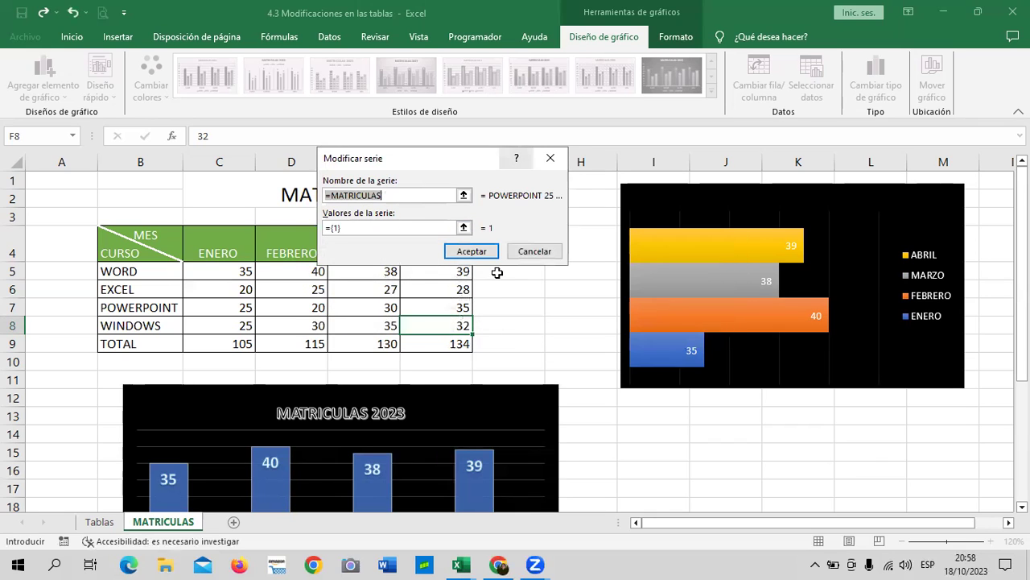
pyautogui.click(533, 252)
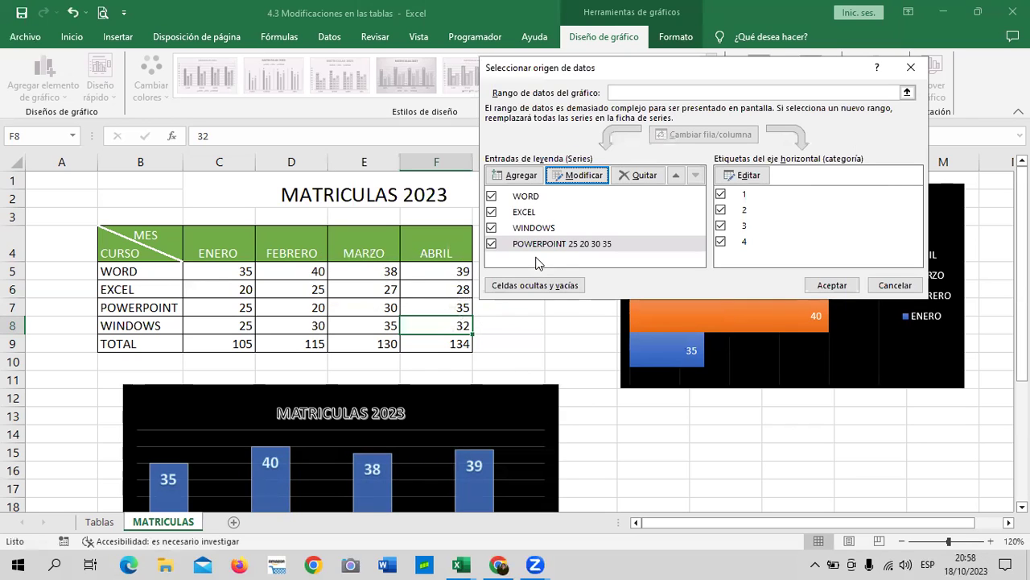
# Cancel, reopen the chart's data source and inspect the WORD series values range
pyautogui.click(898, 288)
pyautogui.scroll(-5, 491, 431)
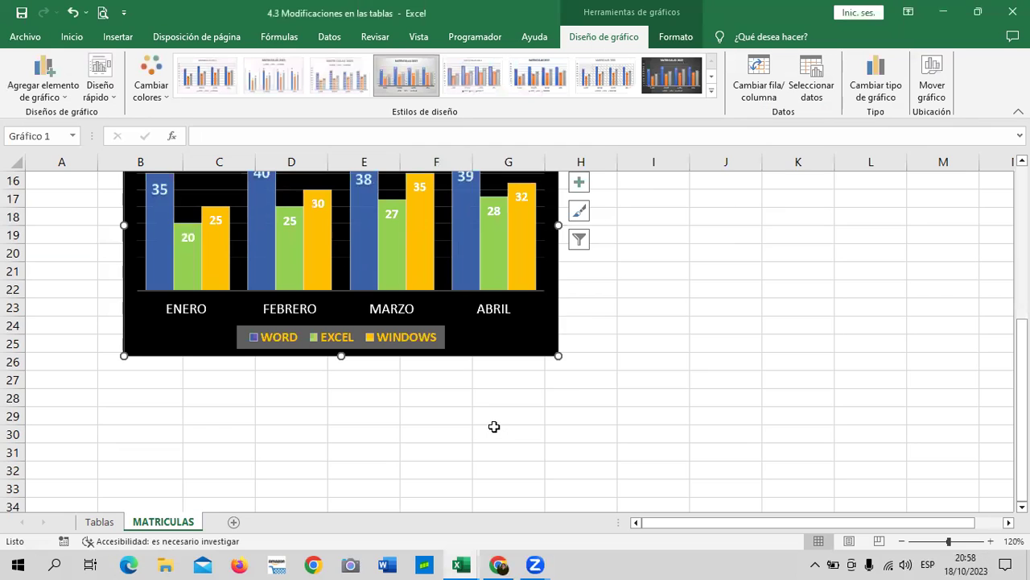
pyautogui.scroll(4, 495, 426)
pyautogui.scroll(1, 495, 432)
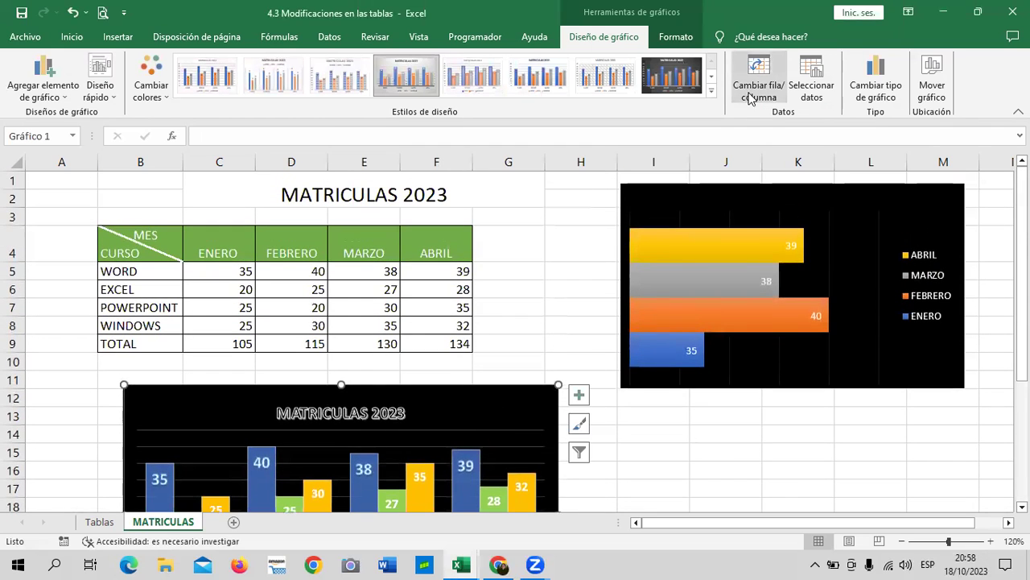
pyautogui.click(809, 83)
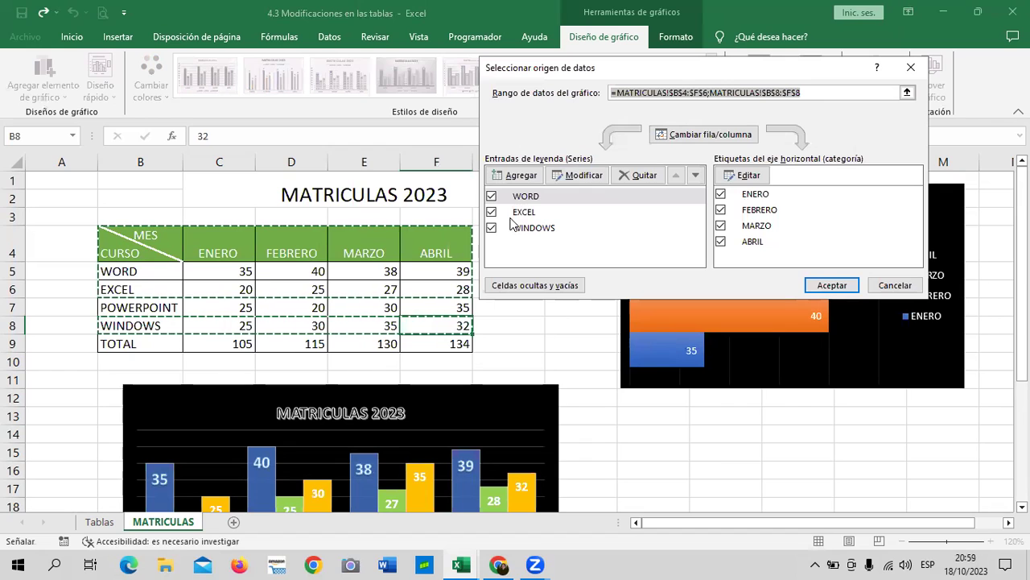
pyautogui.click(579, 175)
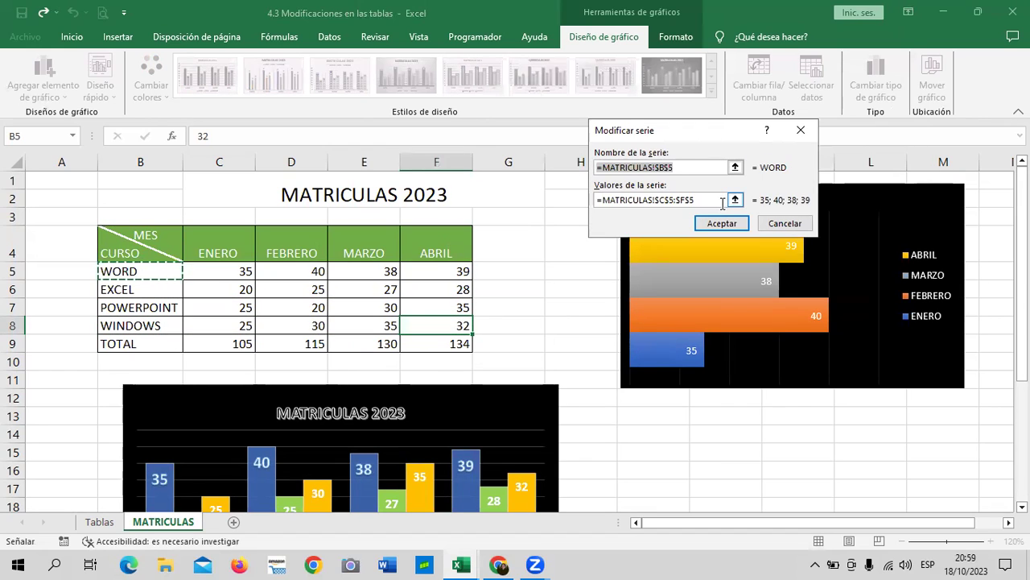
pyautogui.click(675, 201)
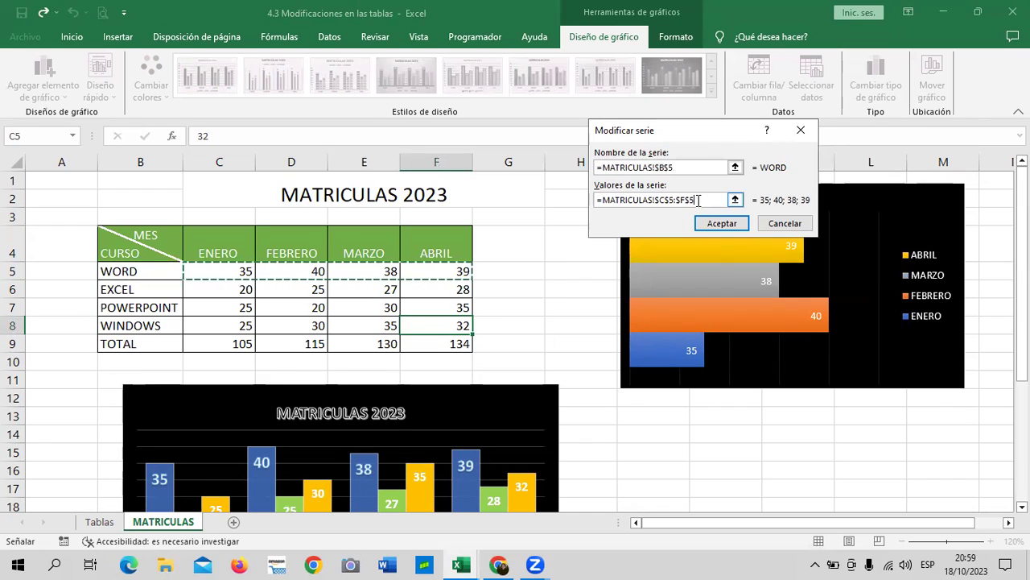
pyautogui.click(785, 223)
# Add a POWERPOINT series named from B7 with values C7:F7, fixing the formula error
pyautogui.click(519, 174)
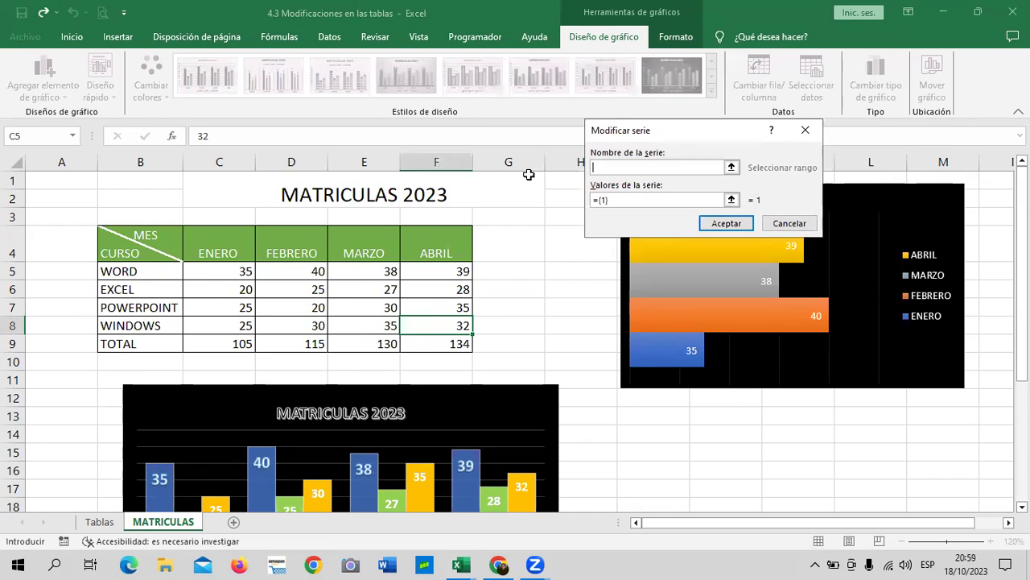
pyautogui.click(128, 308)
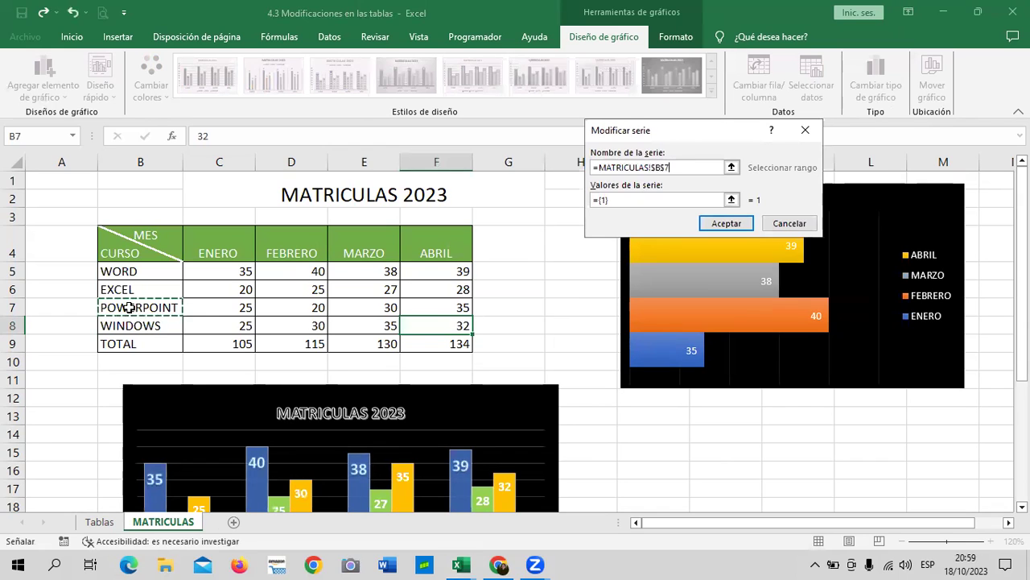
pyautogui.click(703, 199)
pyautogui.moveTo(201, 307); pyautogui.dragTo(428, 314)
pyautogui.press('Return')
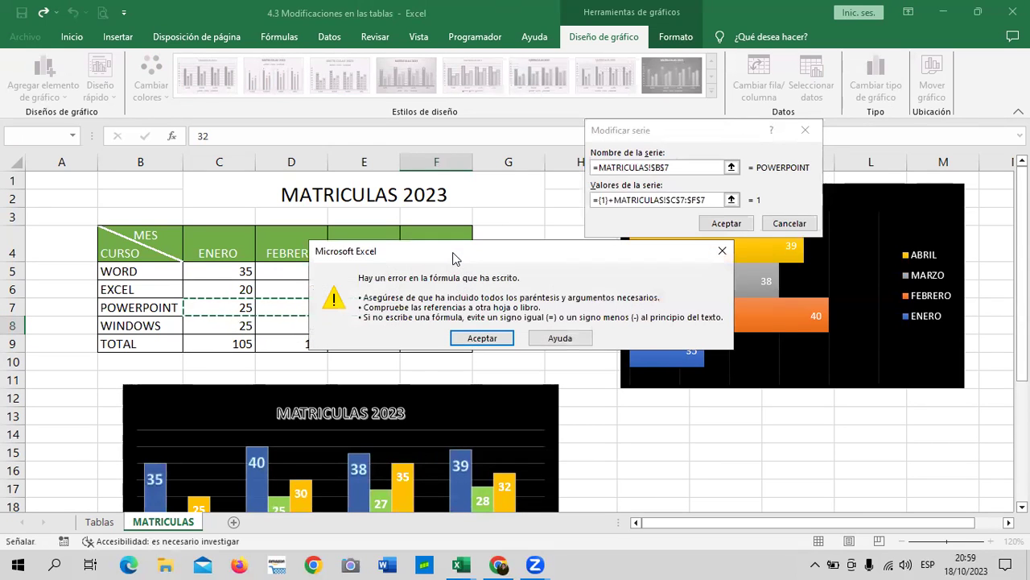
pyautogui.click(499, 340)
pyautogui.doubleClick(616, 201)
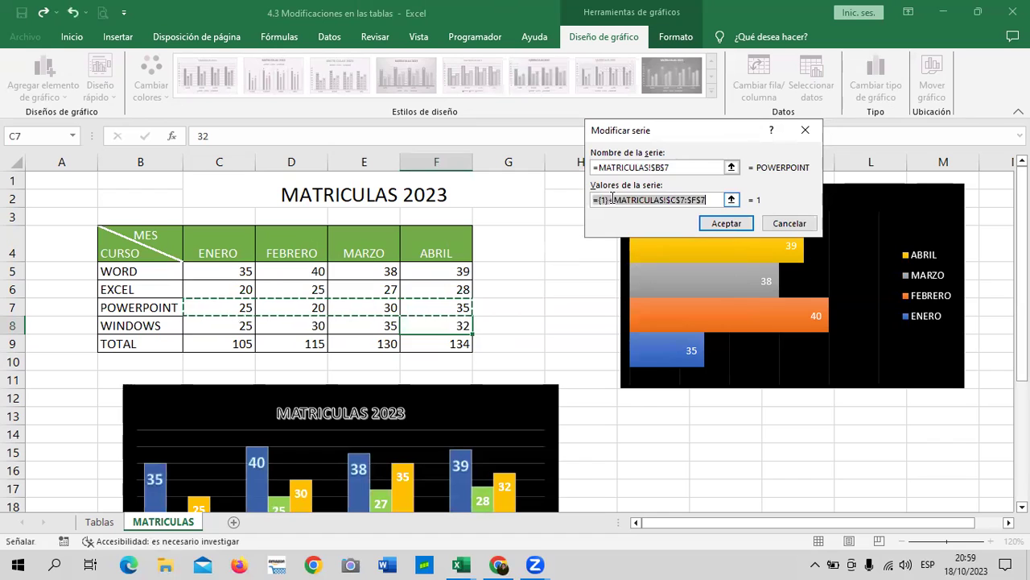
pyautogui.click(734, 223)
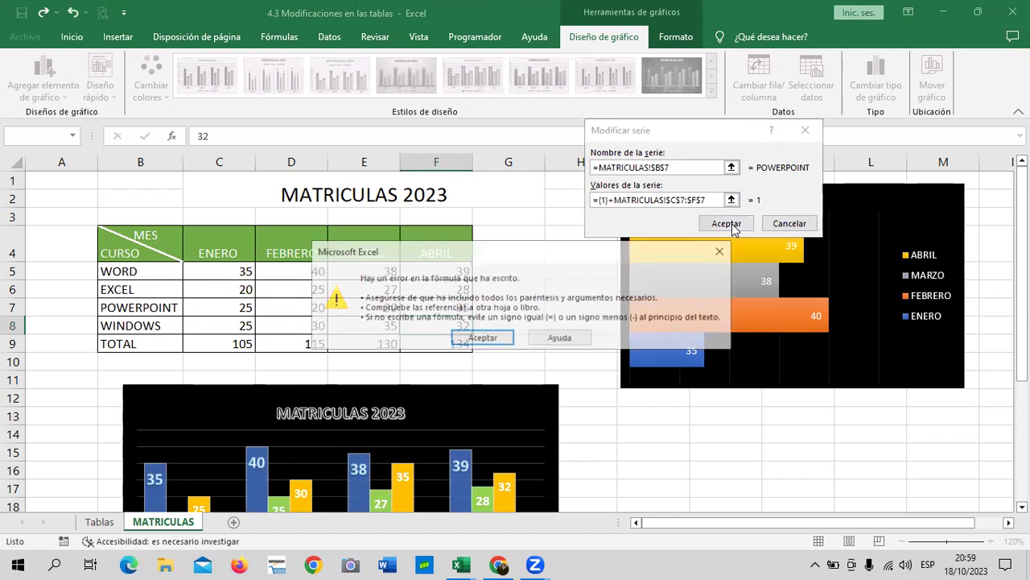
pyautogui.click(507, 338)
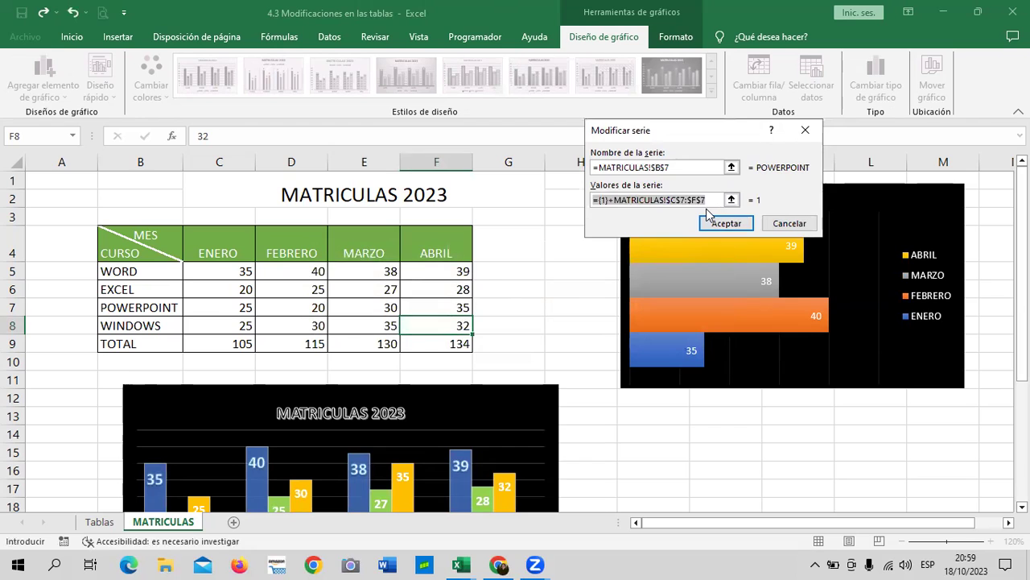
pyautogui.press('Delete')
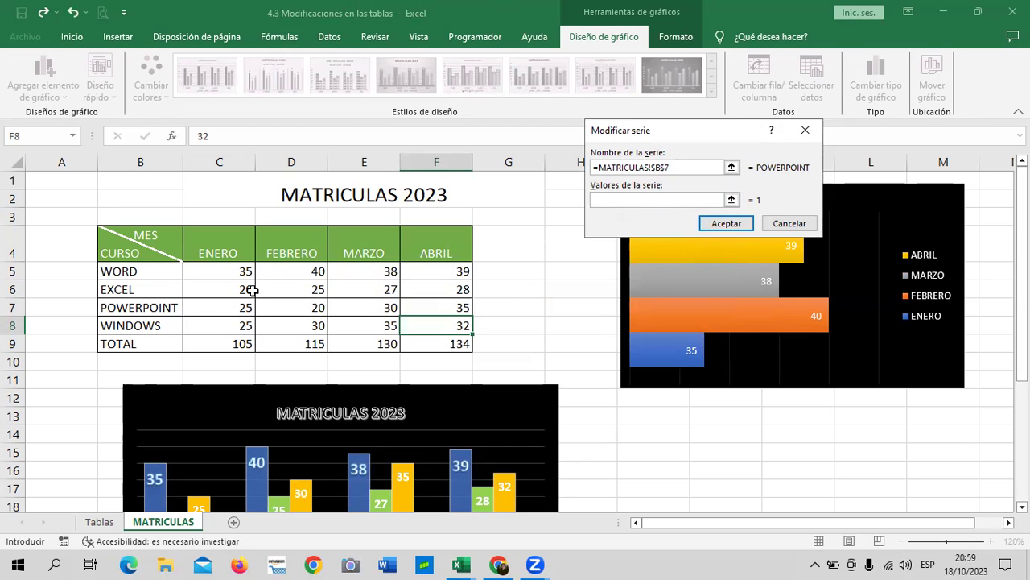
pyautogui.moveTo(213, 306); pyautogui.dragTo(451, 307)
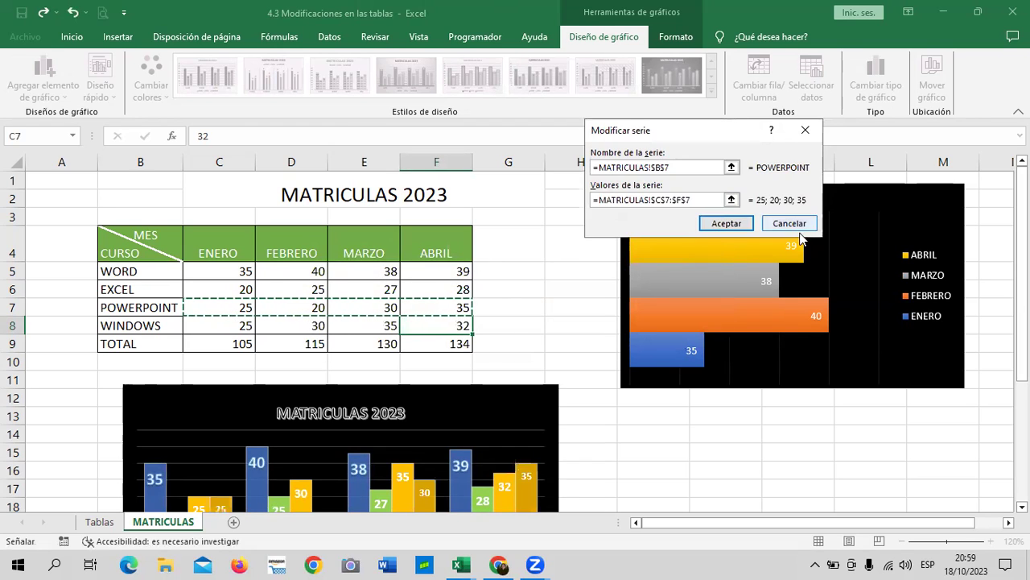
pyautogui.click(726, 223)
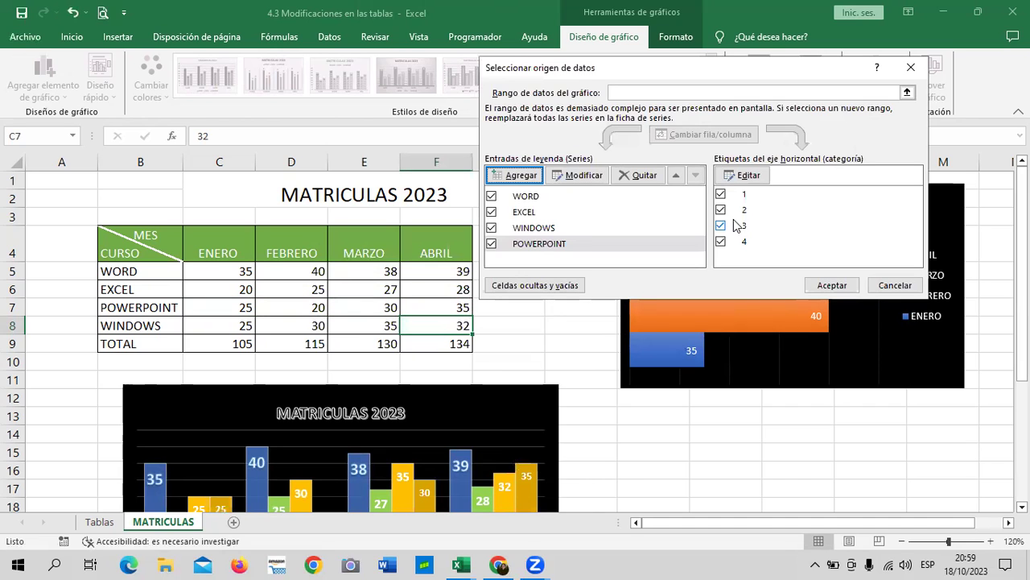
pyautogui.click(832, 285)
pyautogui.scroll(-2, 506, 436)
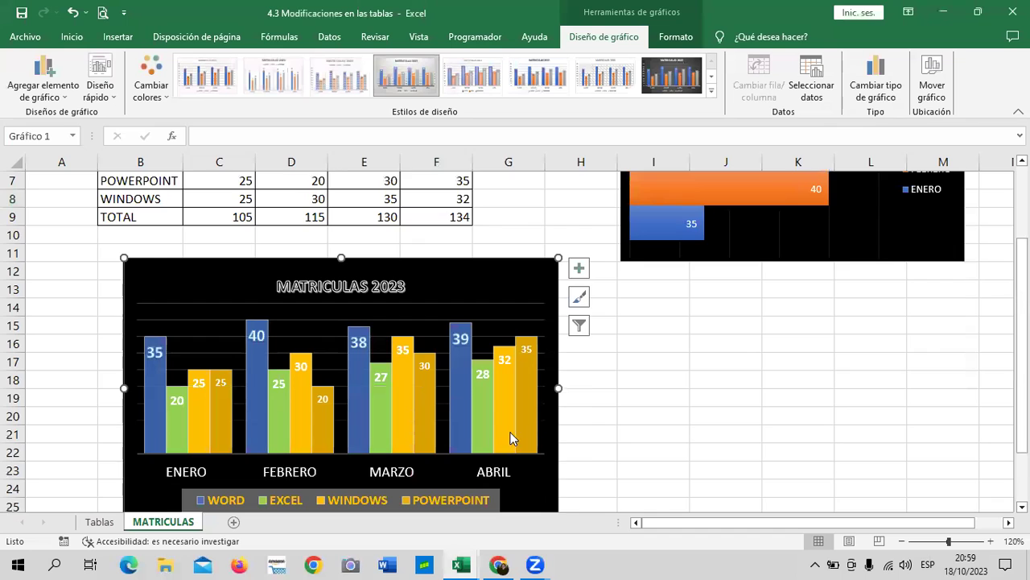
pyautogui.scroll(-1, 511, 435)
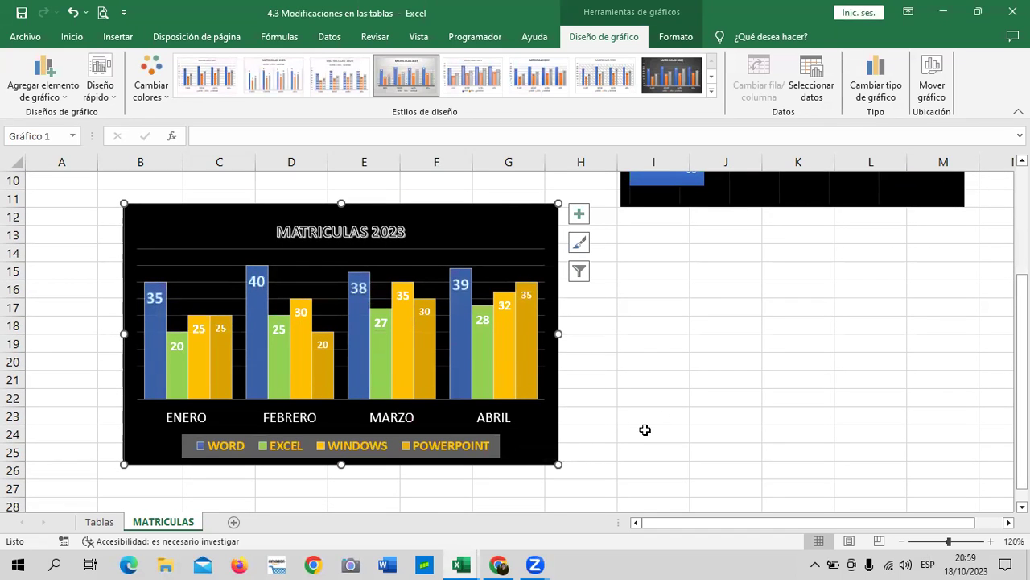
pyautogui.scroll(1, 624, 453)
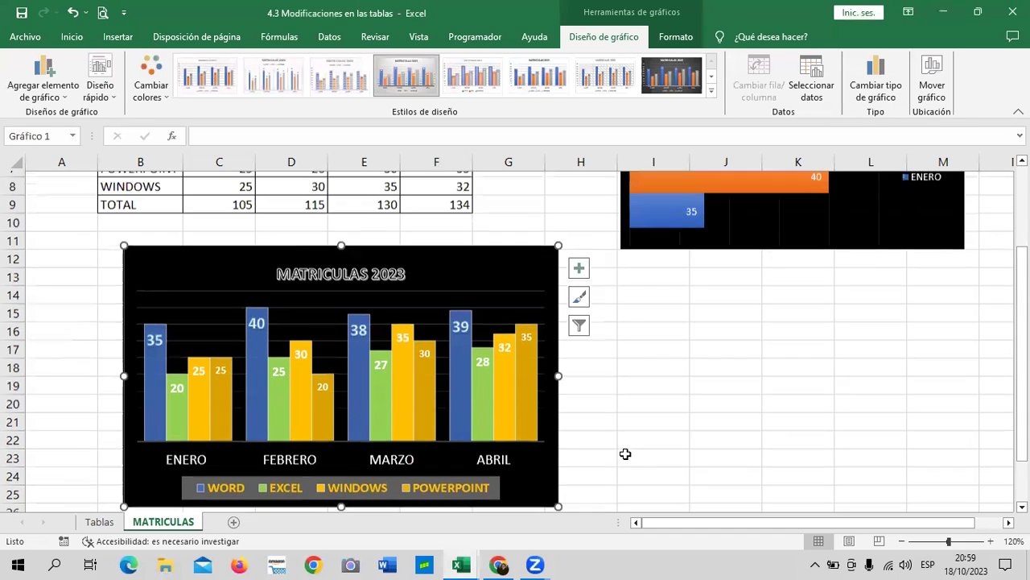
pyautogui.scroll(-1, 624, 453)
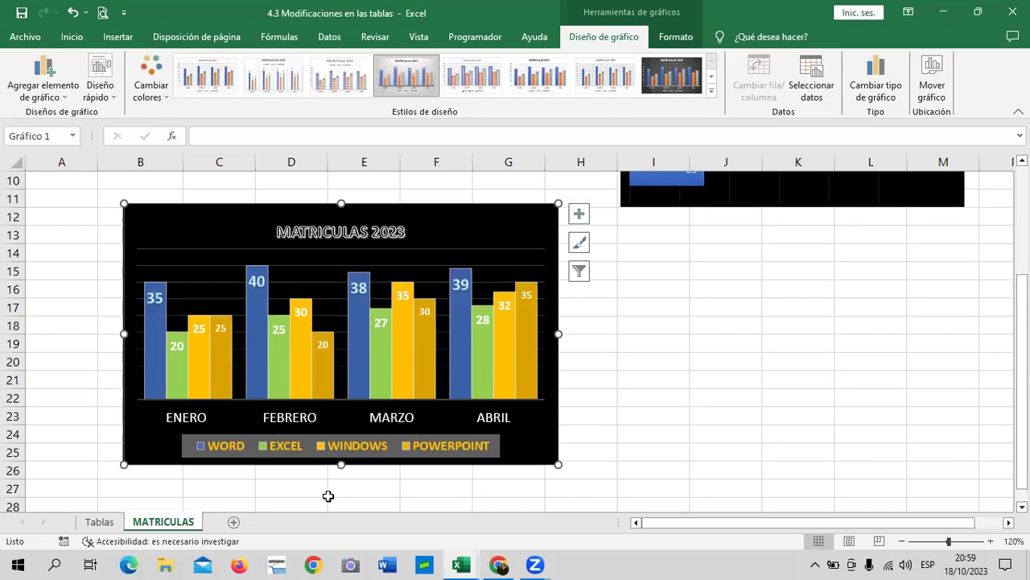
pyautogui.click(203, 447)
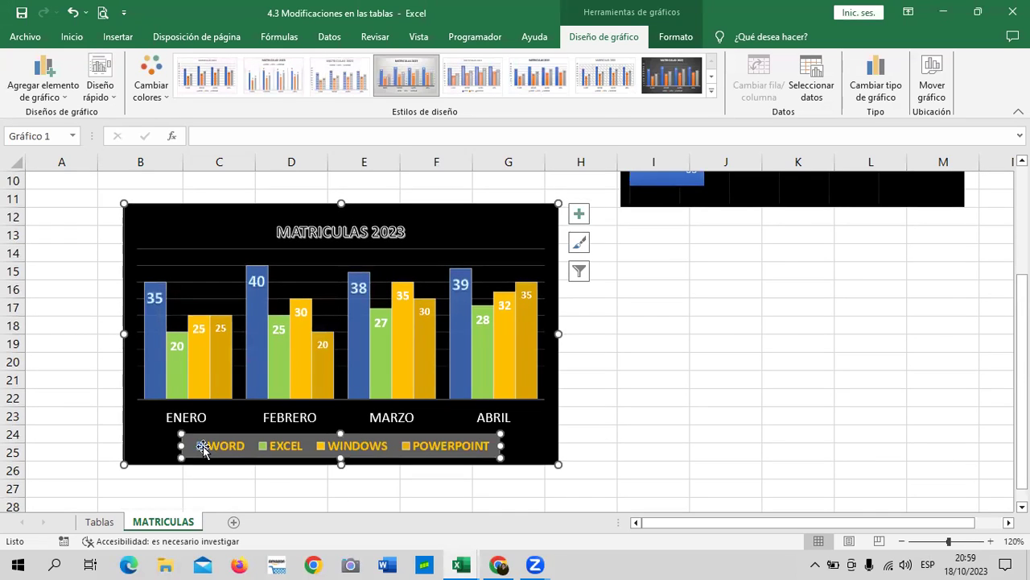
pyautogui.click(150, 376)
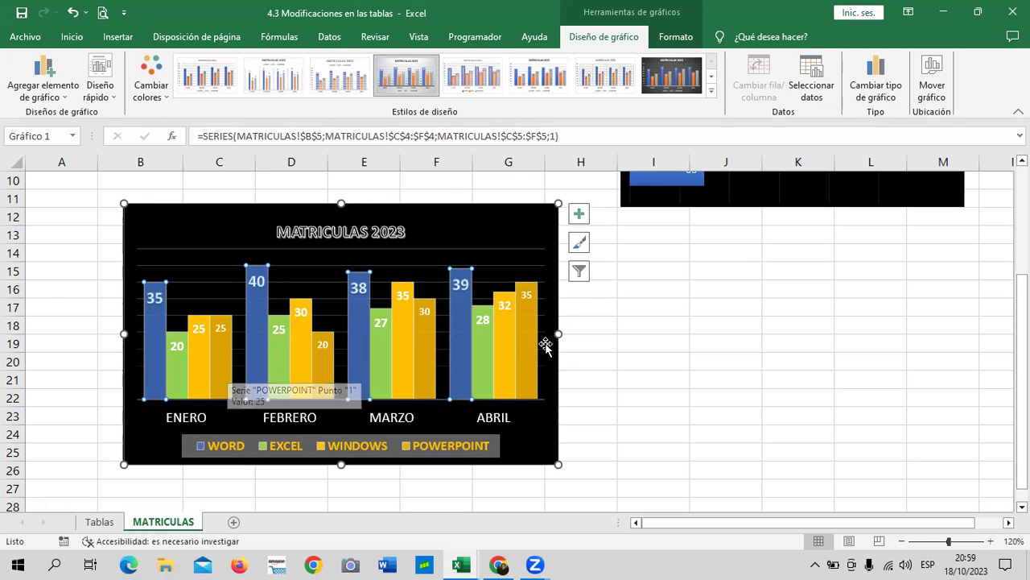
pyautogui.scroll(1, 529, 362)
pyautogui.scroll(3, 529, 362)
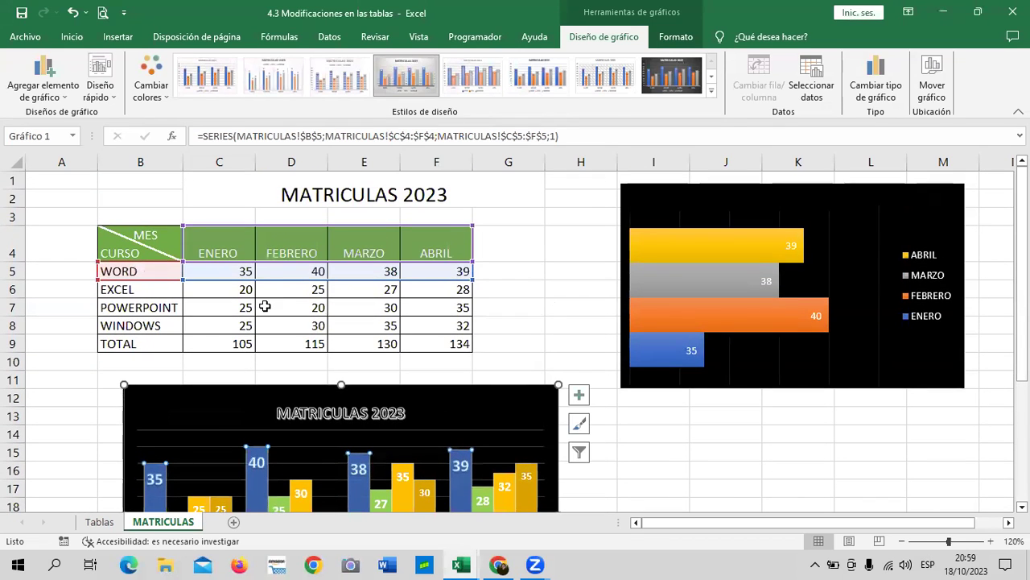
pyautogui.click(253, 308)
pyautogui.scroll(-1, 495, 366)
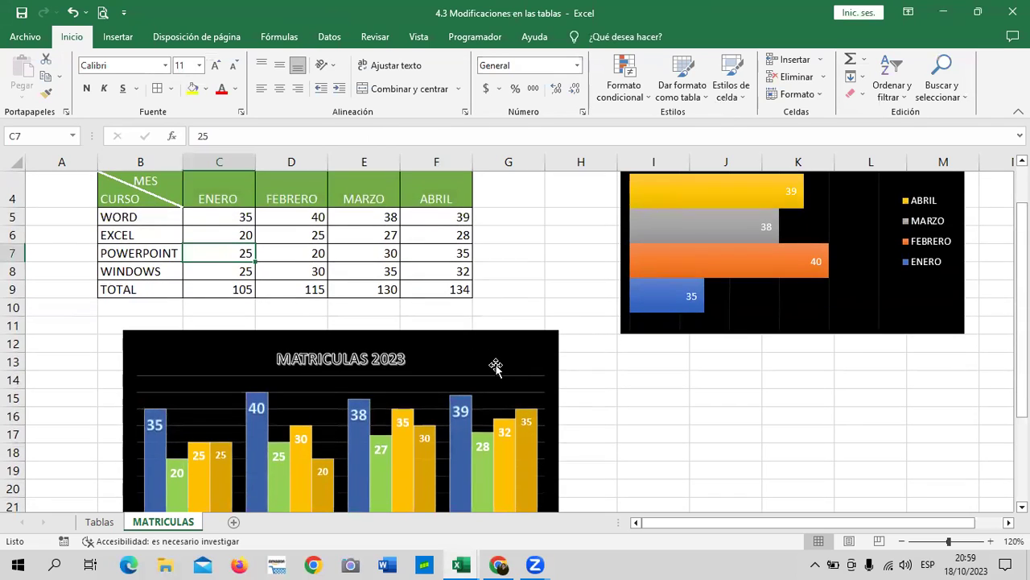
pyautogui.scroll(-1, 495, 366)
pyautogui.click(528, 380)
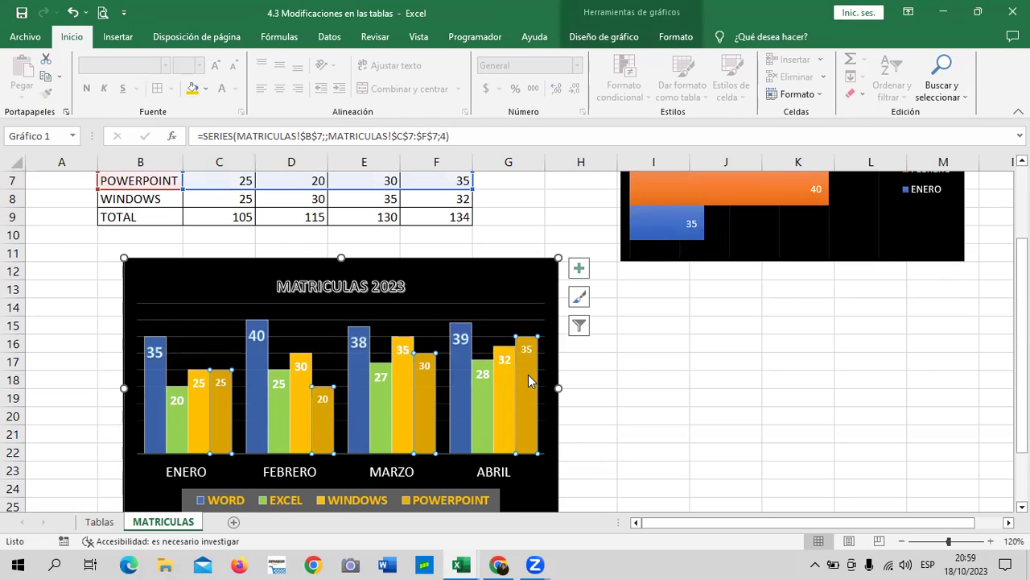
pyautogui.scroll(1, 528, 374)
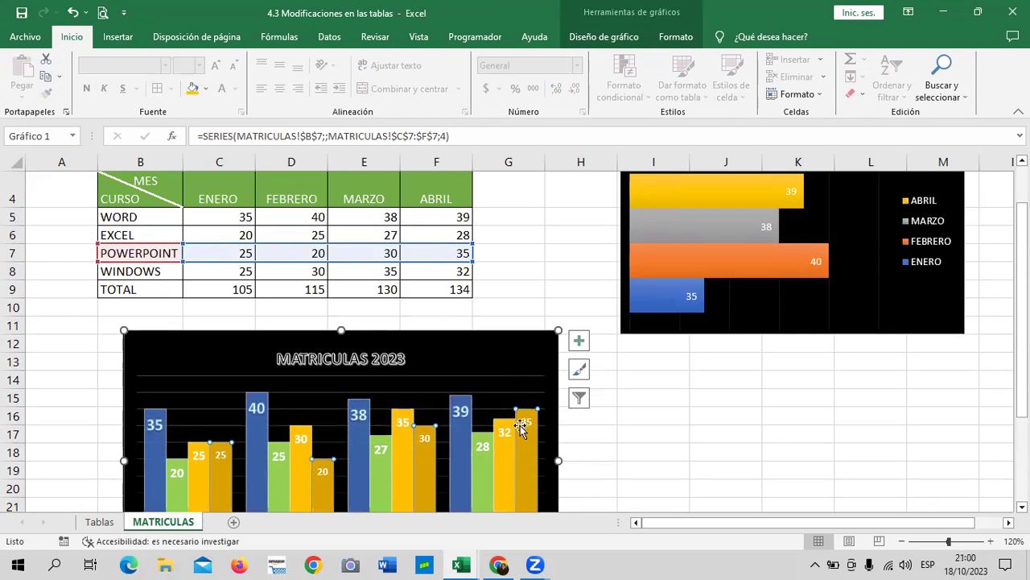
pyautogui.click(458, 461)
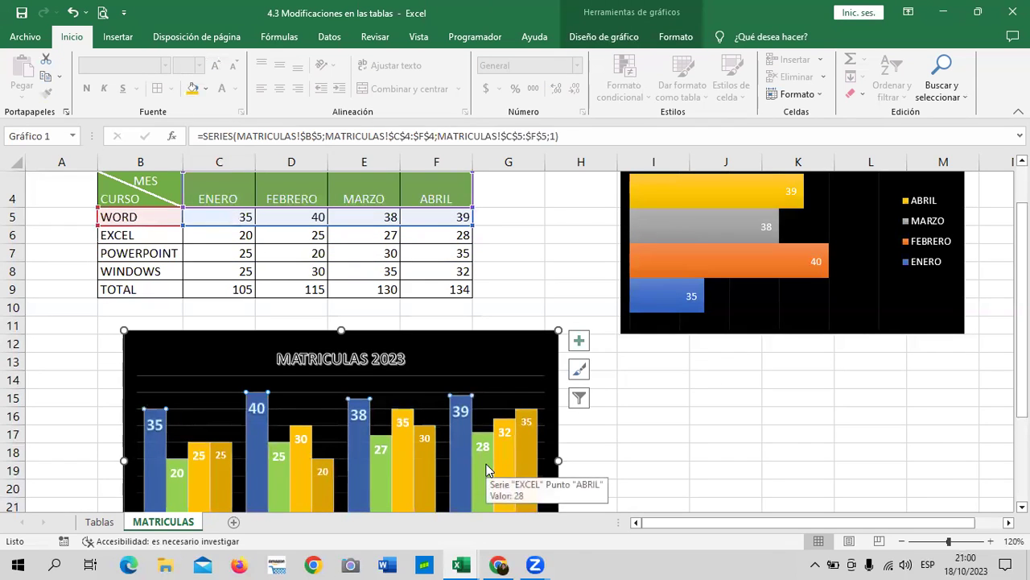
pyautogui.click(486, 466)
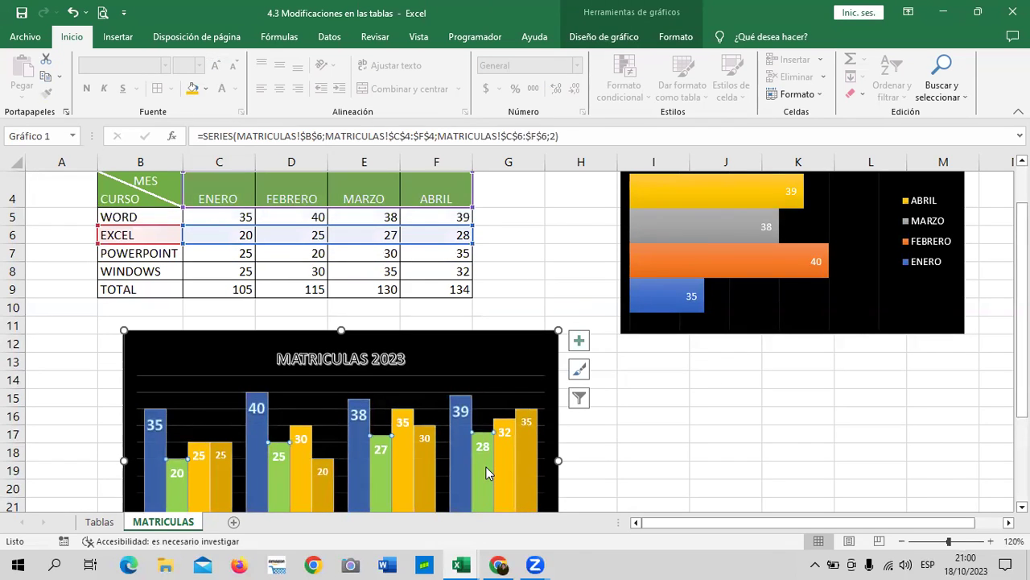
pyautogui.click(507, 467)
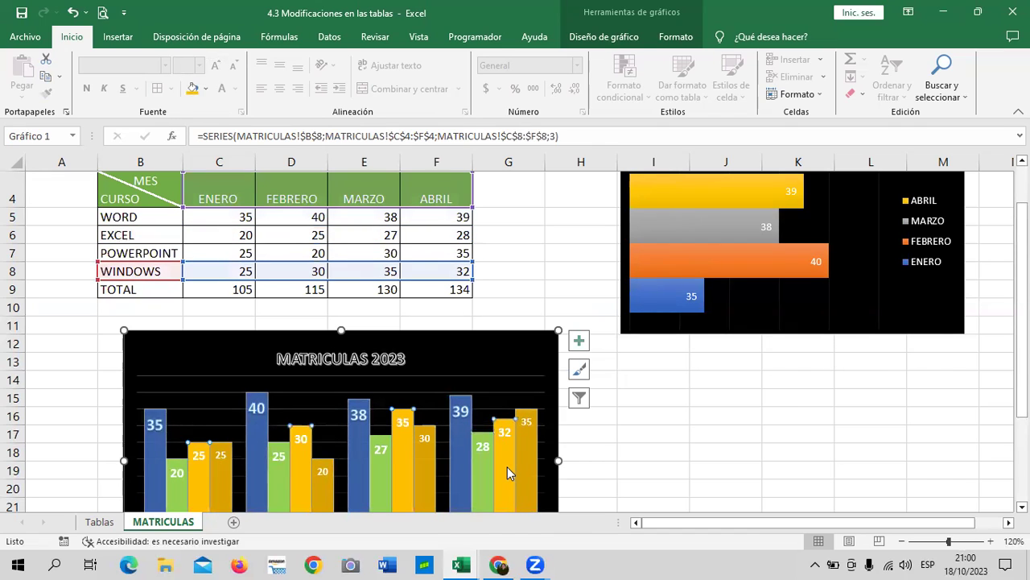
pyautogui.click(528, 462)
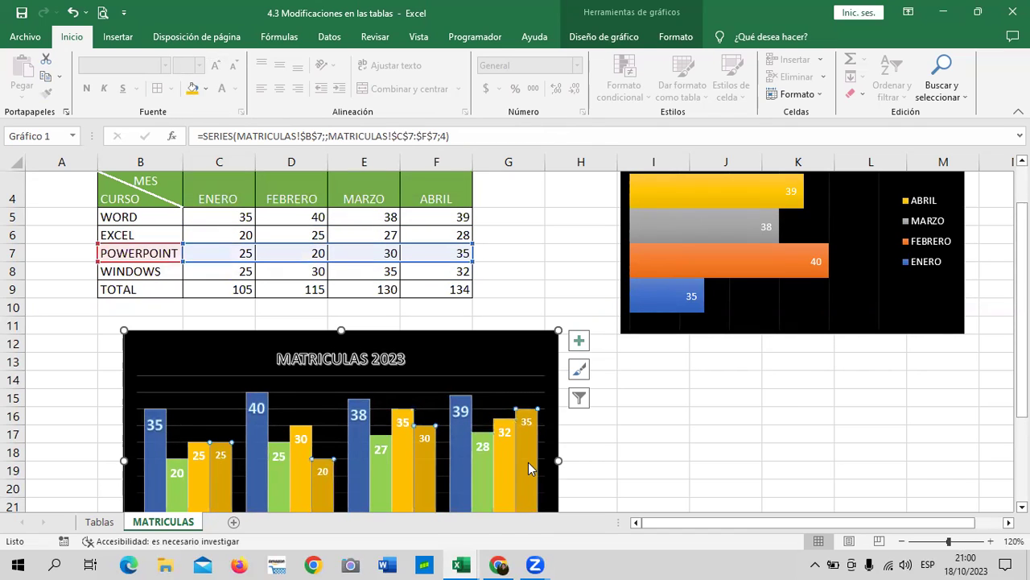
# Fill the POWERPOINT bars with standard red via Formato > Relleno de forma, then reselect the chart
pyautogui.click(673, 39)
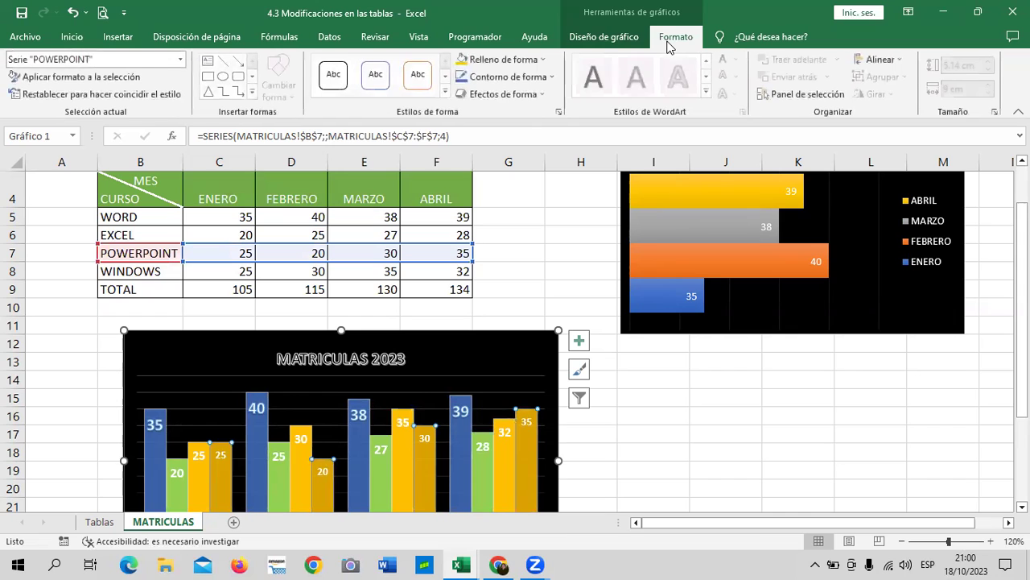
pyautogui.click(544, 60)
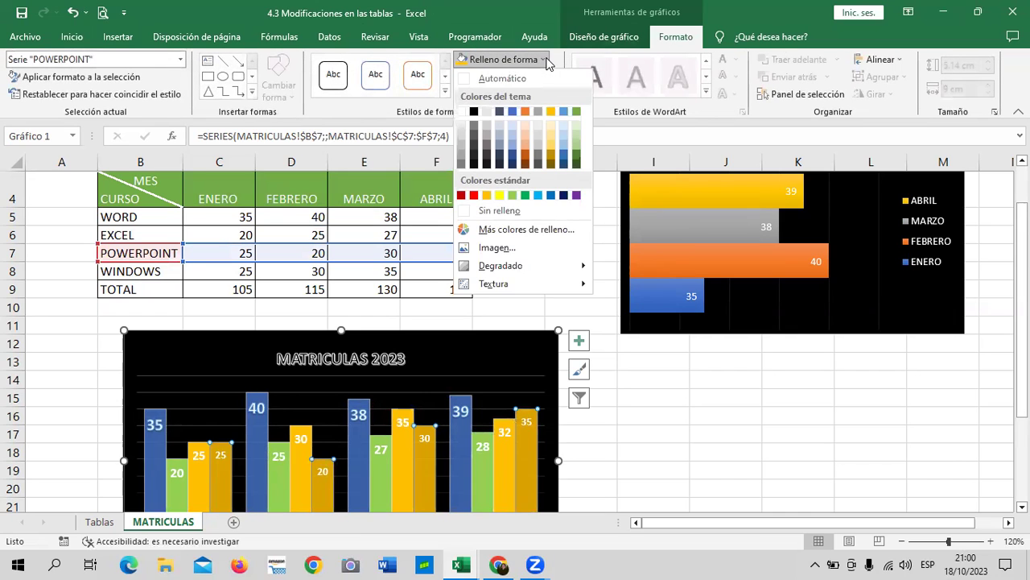
pyautogui.click(474, 196)
pyautogui.click(653, 434)
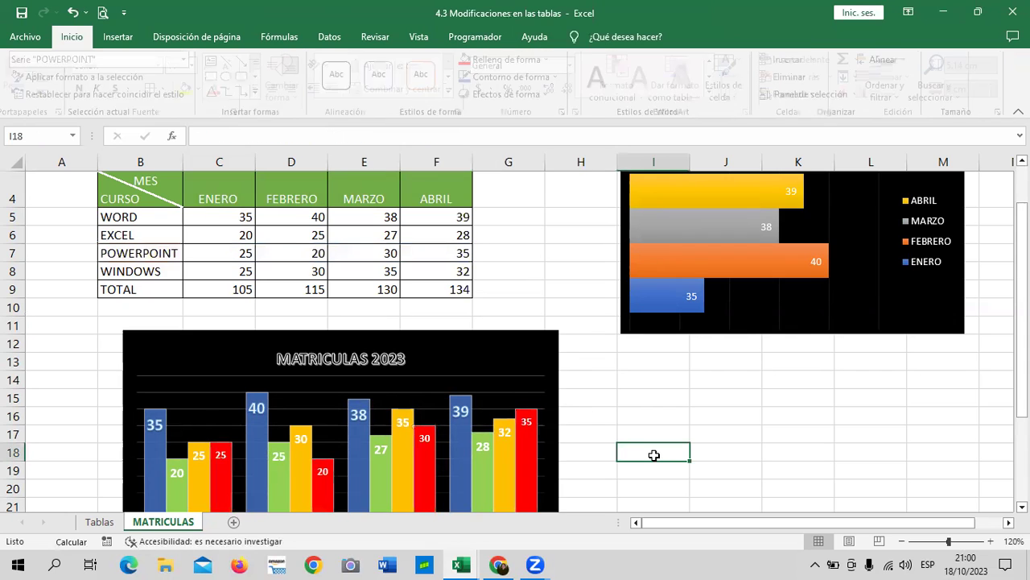
pyautogui.scroll(-2, 652, 451)
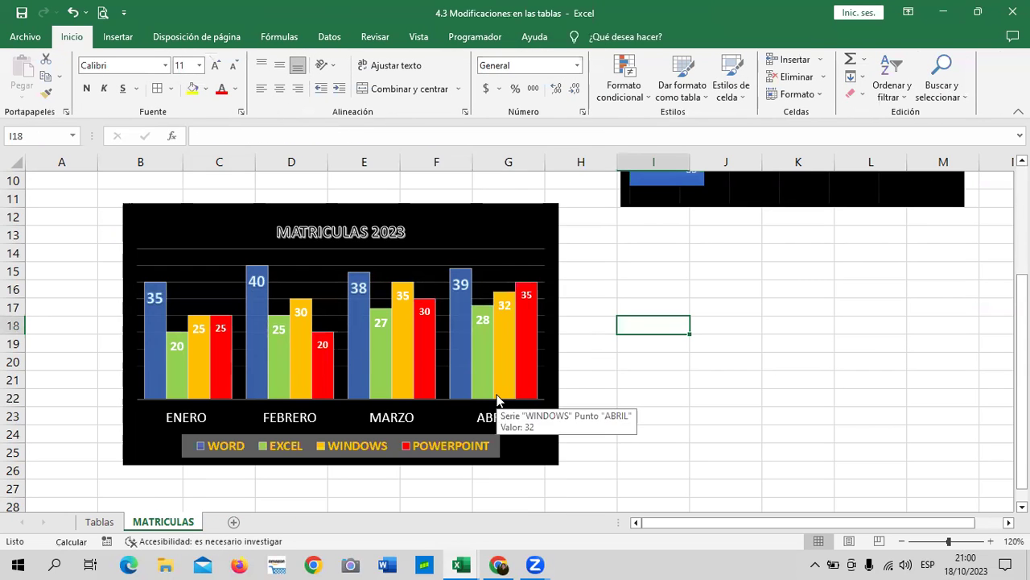
pyautogui.scroll(3, 408, 354)
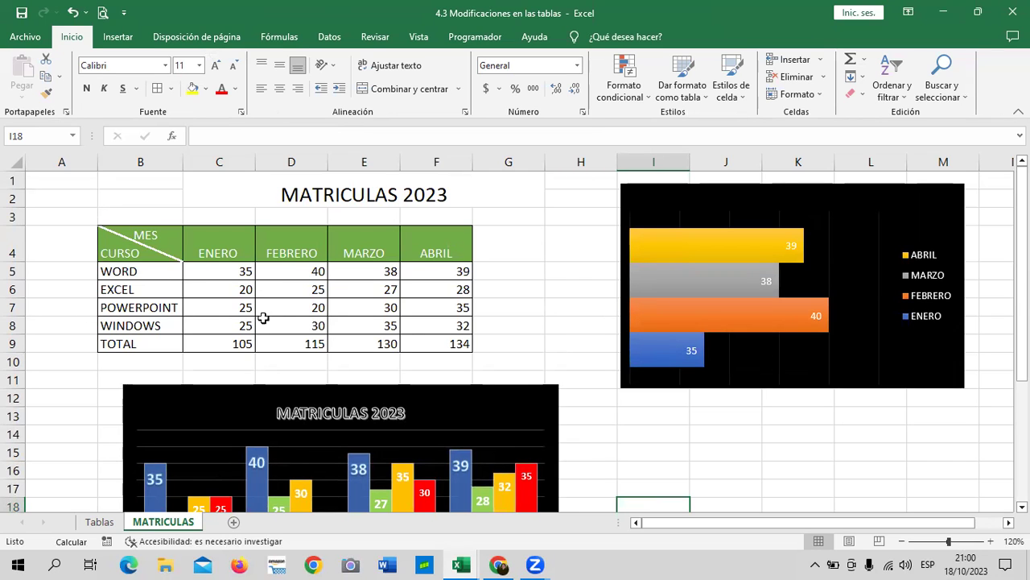
pyautogui.scroll(-2, 452, 323)
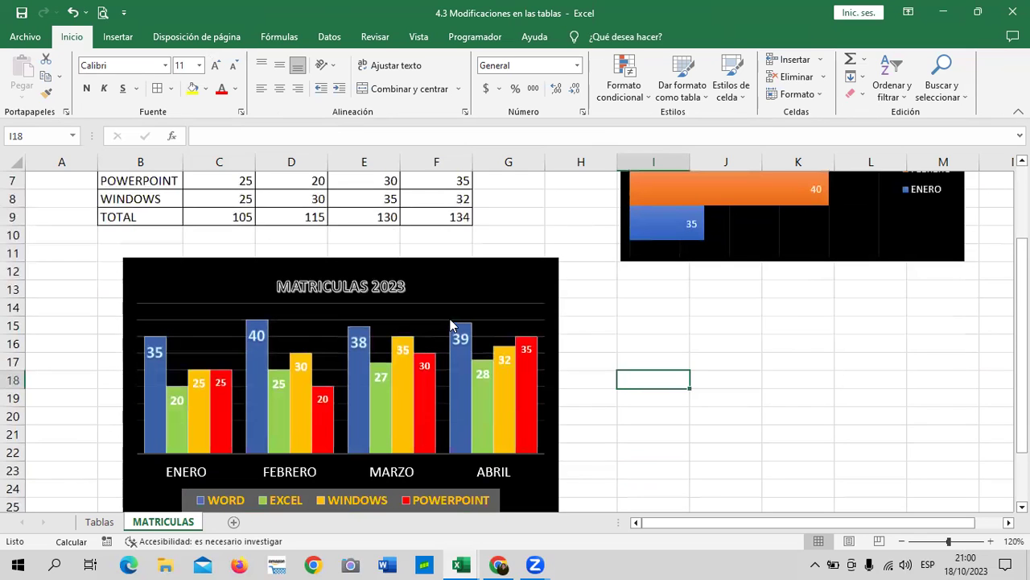
pyautogui.click(499, 280)
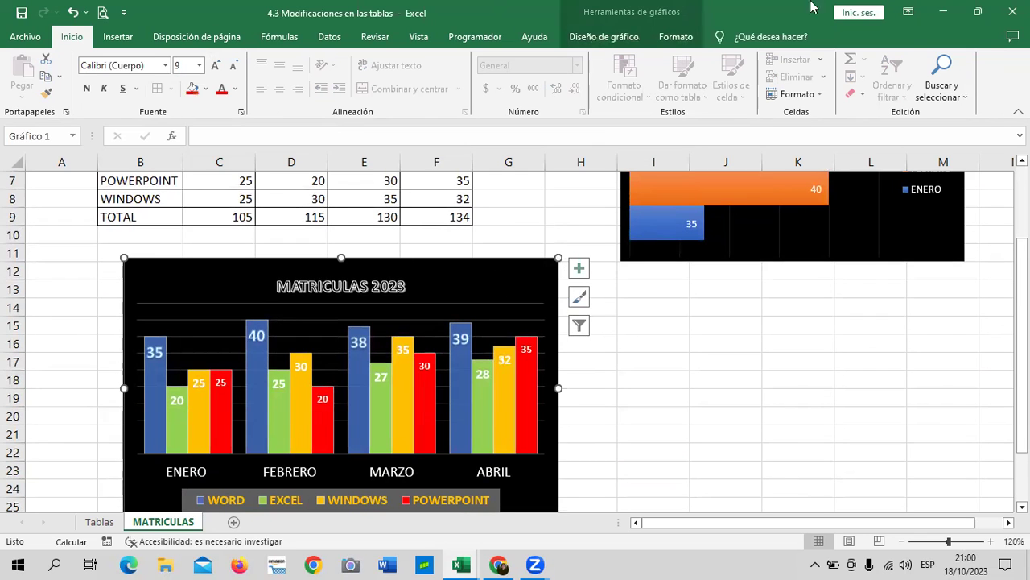
pyautogui.click(605, 38)
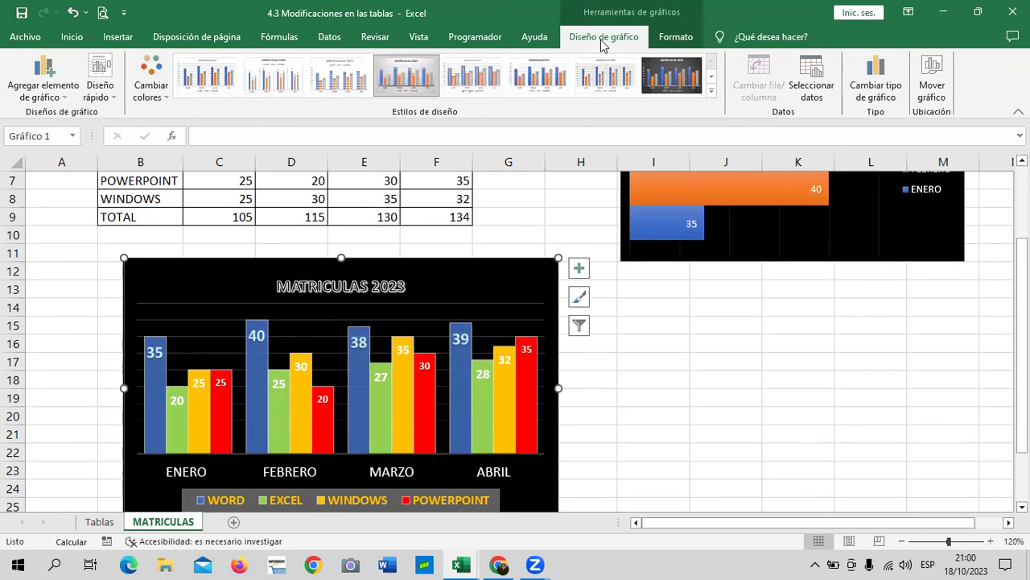
pyautogui.click(813, 74)
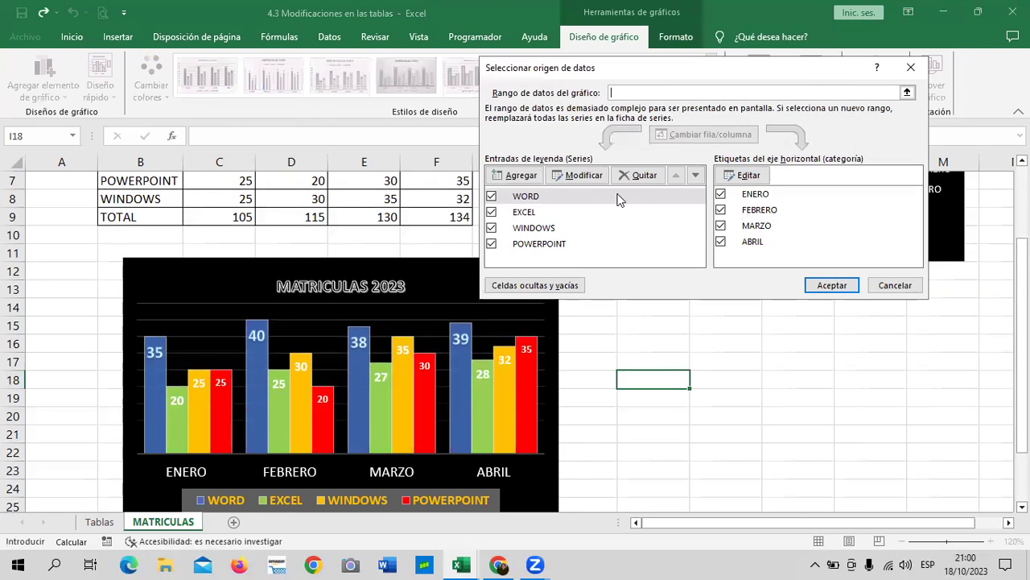
pyautogui.click(516, 177)
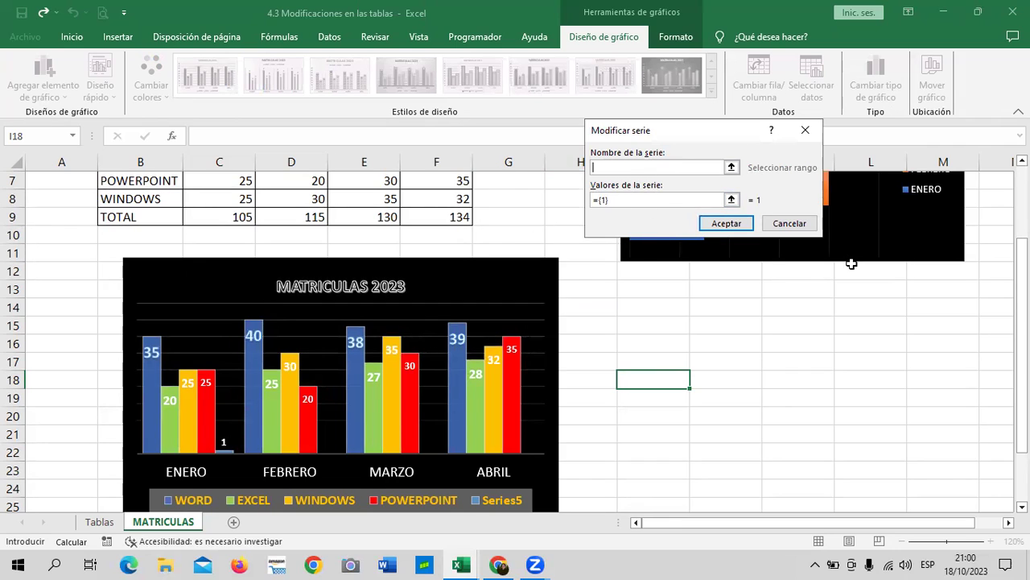
pyautogui.click(791, 224)
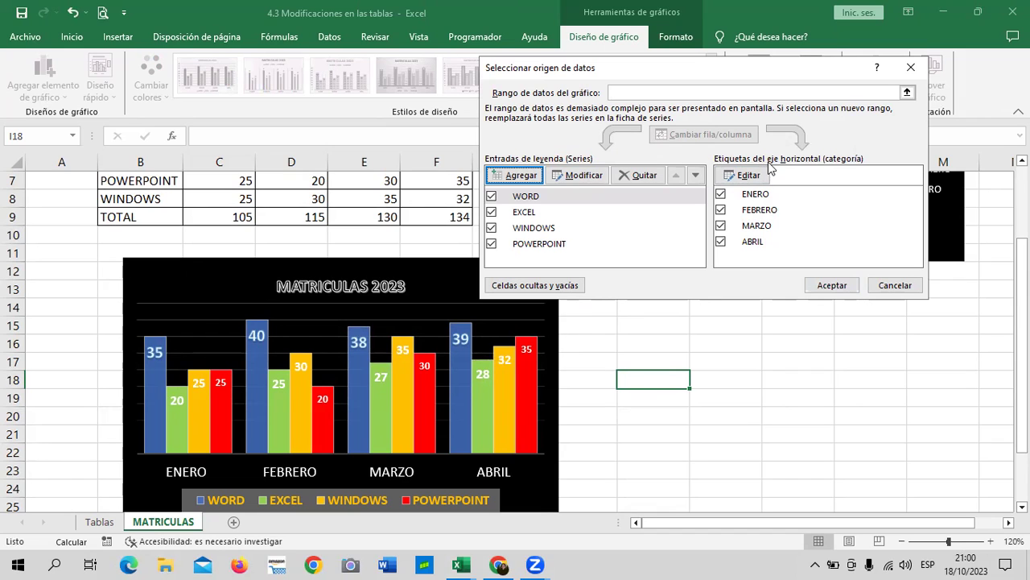
pyautogui.click(895, 285)
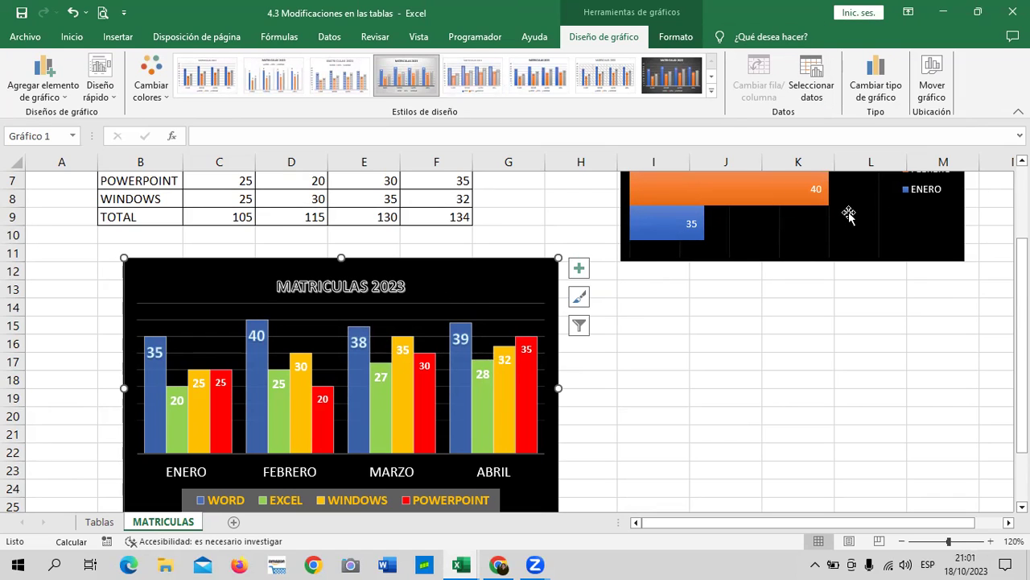
pyautogui.scroll(-1, 686, 347)
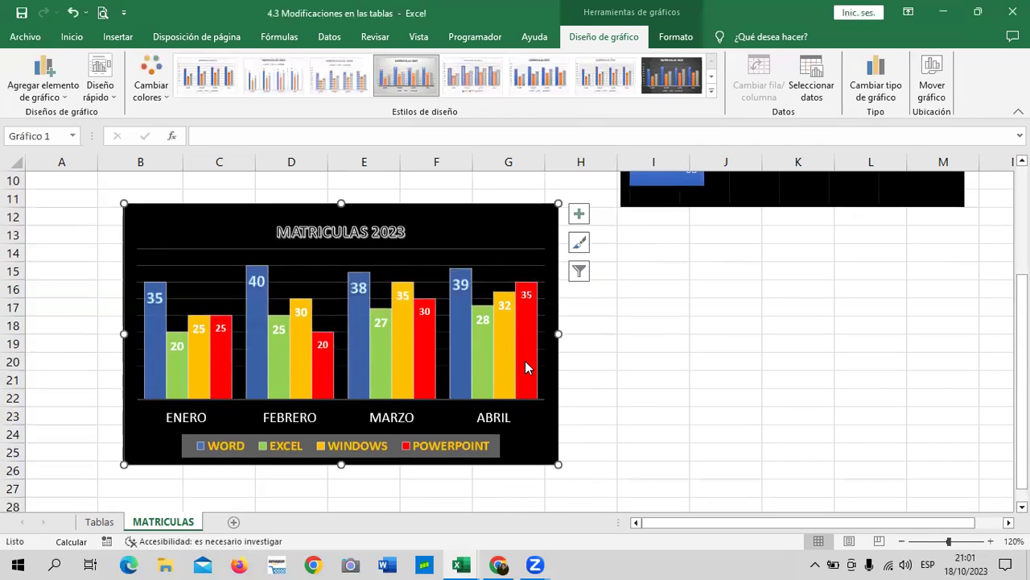
pyautogui.scroll(1, 525, 358)
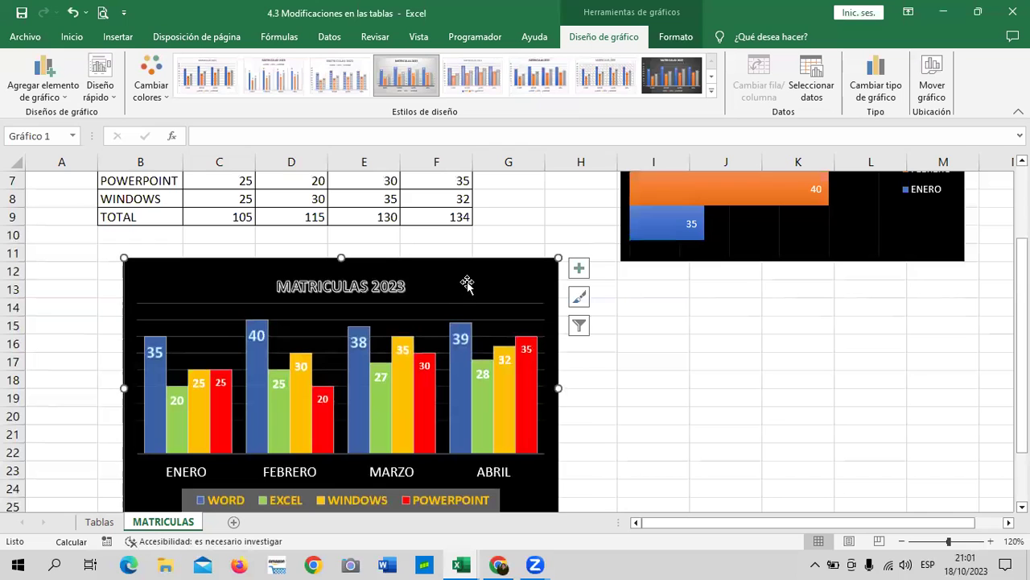
pyautogui.scroll(2, 449, 325)
pyautogui.scroll(-1, 451, 322)
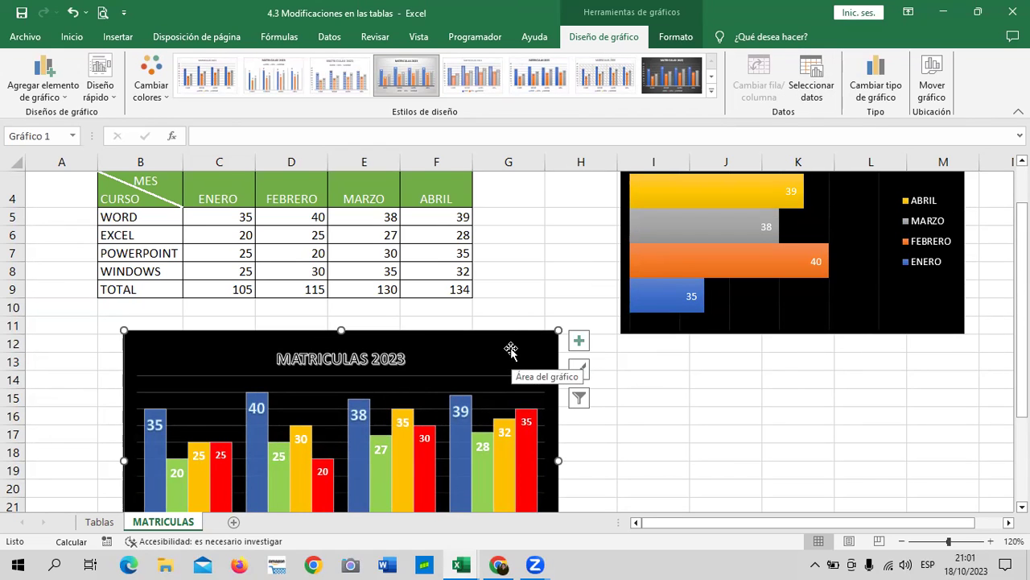
pyautogui.scroll(-2, 511, 347)
pyautogui.scroll(2, 511, 347)
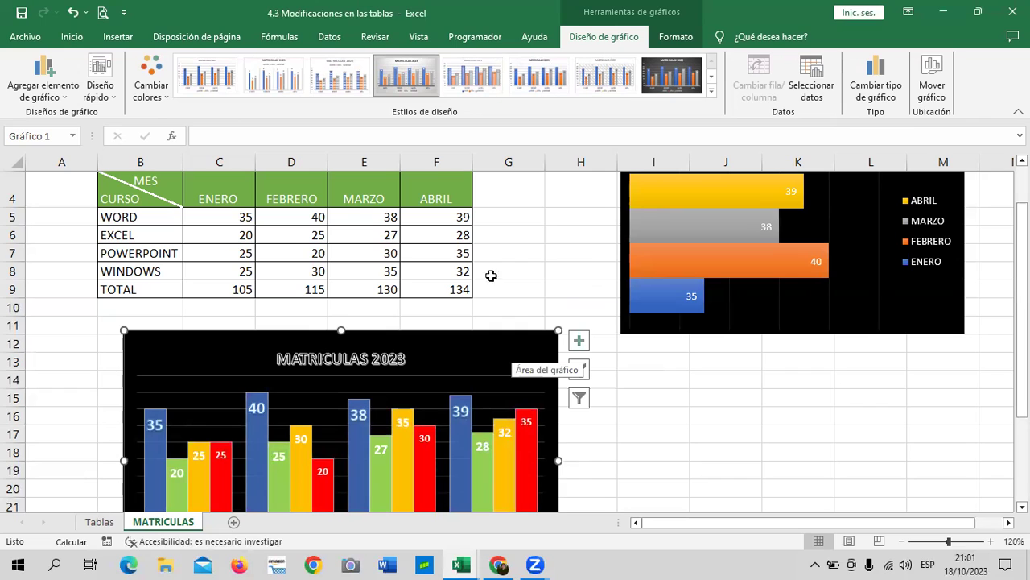
pyautogui.moveTo(164, 480)
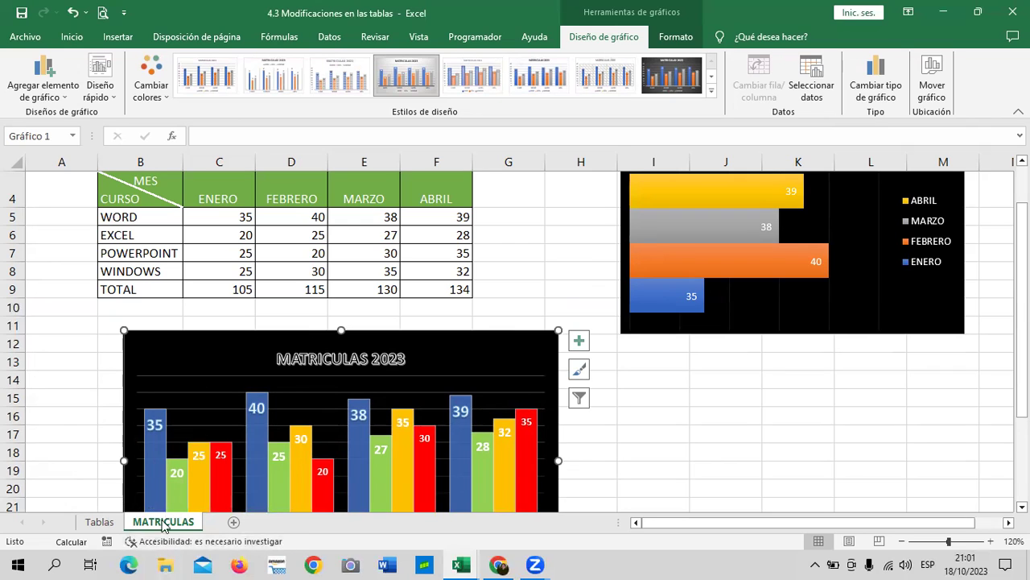
pyautogui.moveTo(268, 432)
pyautogui.moveTo(242, 253); pyautogui.dragTo(436, 253)
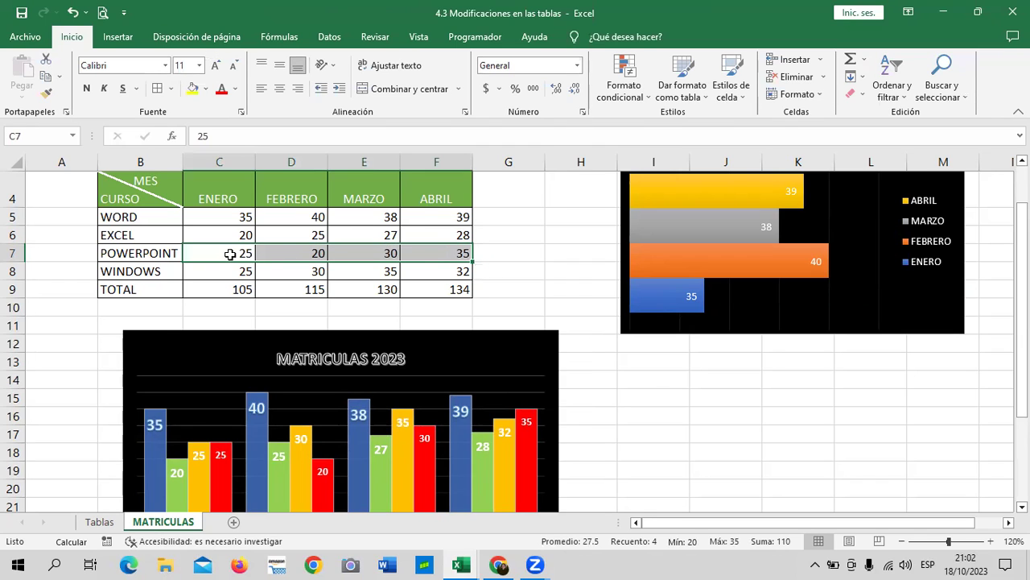
pyautogui.click(150, 252)
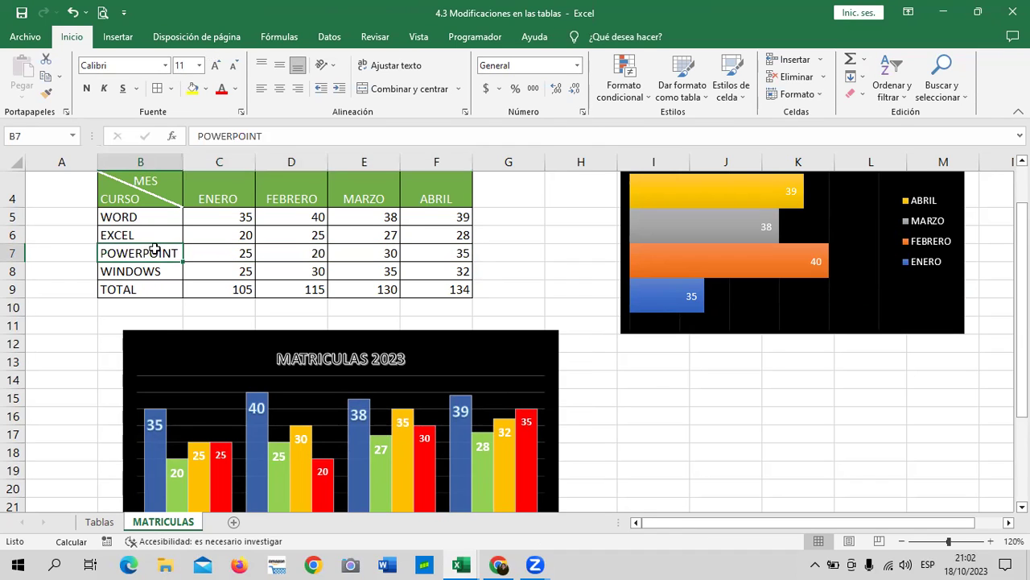
pyautogui.click(154, 234)
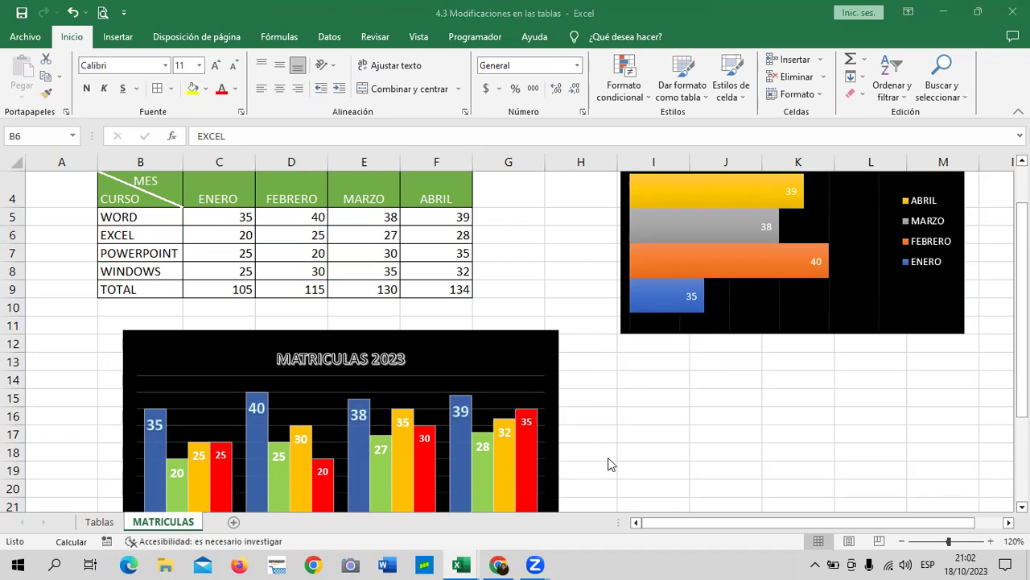
pyautogui.moveTo(609, 463)
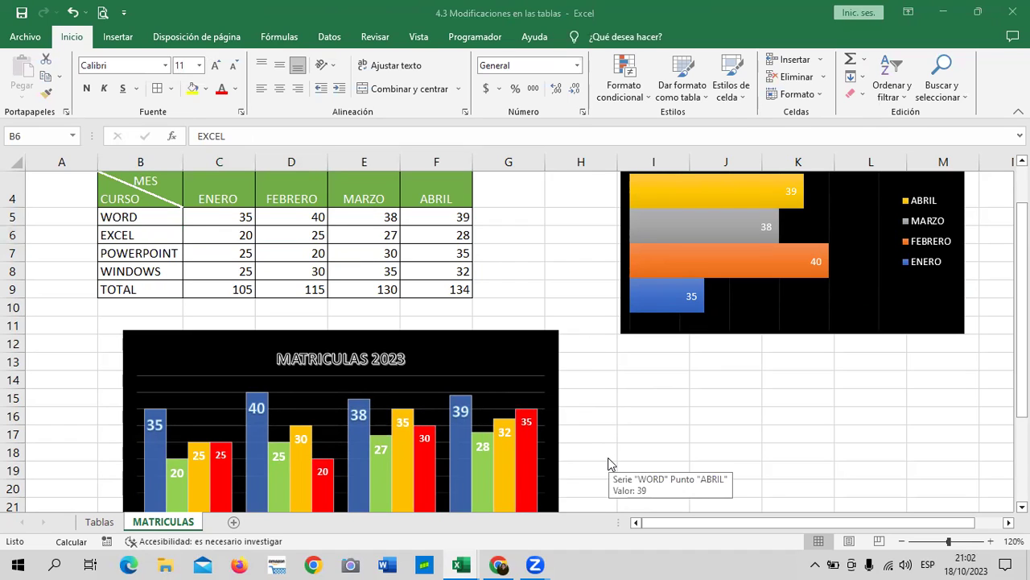